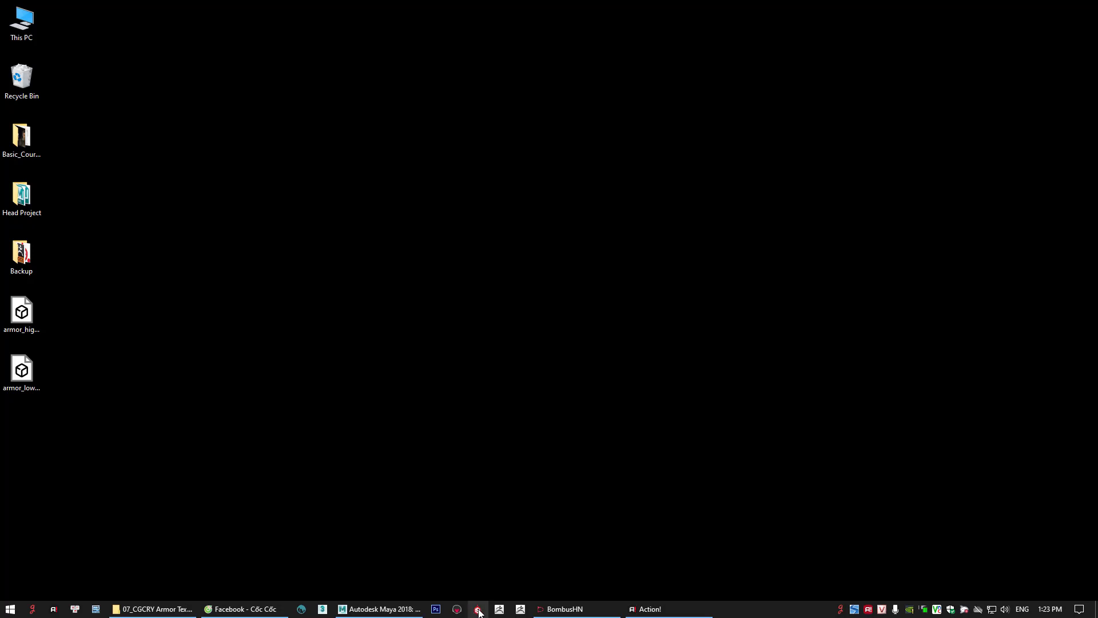
Start Substance Painter and open the recent project Armor_Texture.spp from the desktop's Backup folder
{"action": "left_click", "coordinate": [478, 610]}
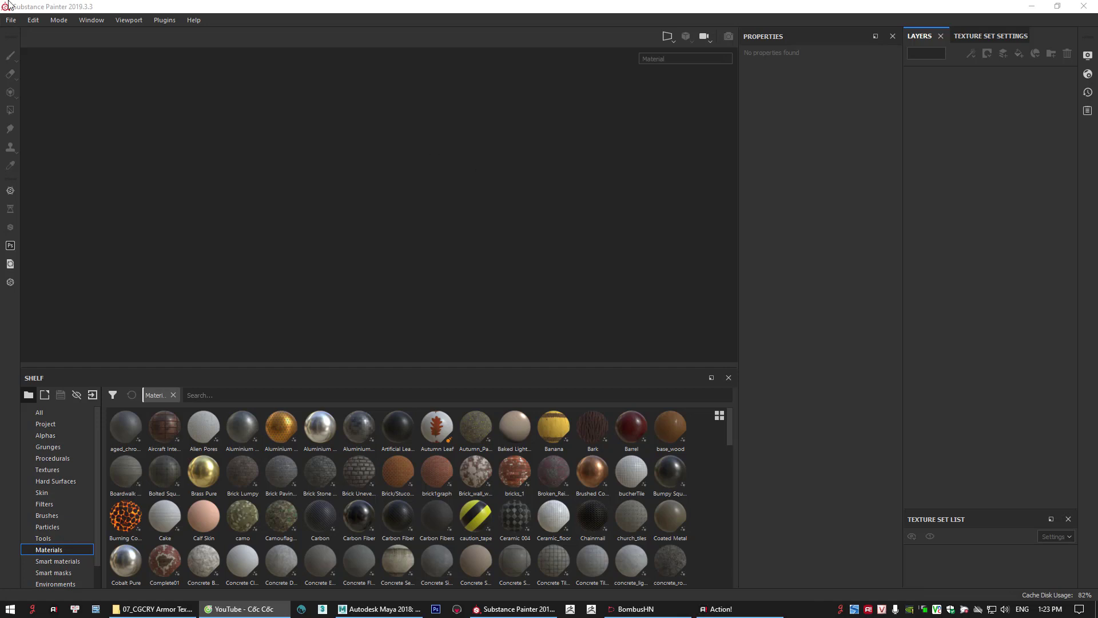
{"action": "left_click", "coordinate": [11, 20]}
{"action": "mouse_move", "coordinate": [71, 56]}
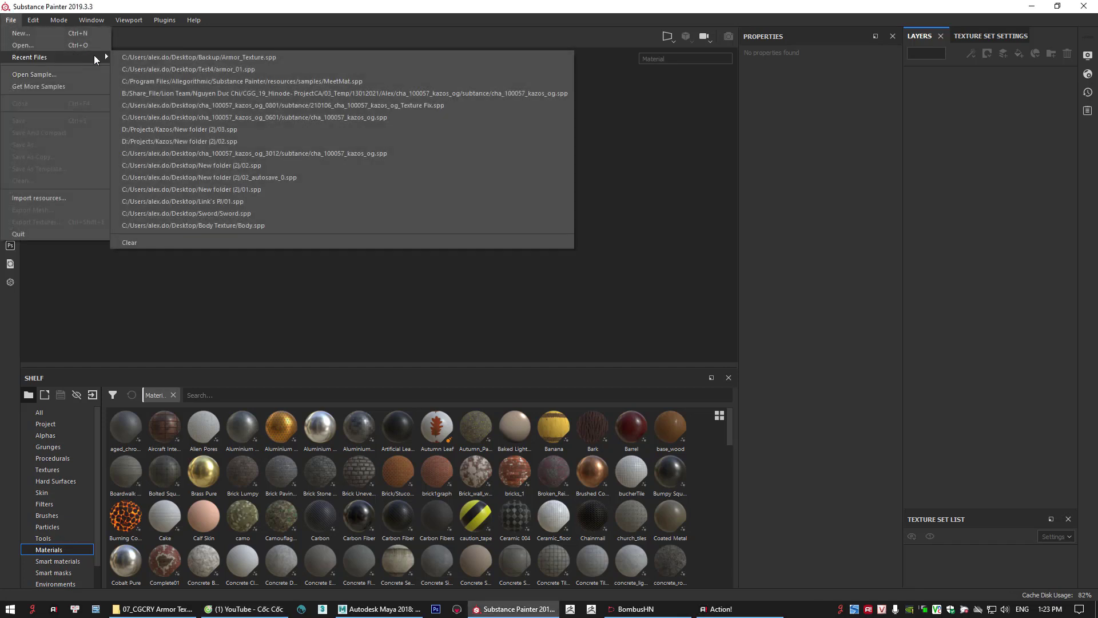
{"action": "left_click", "coordinate": [236, 58]}
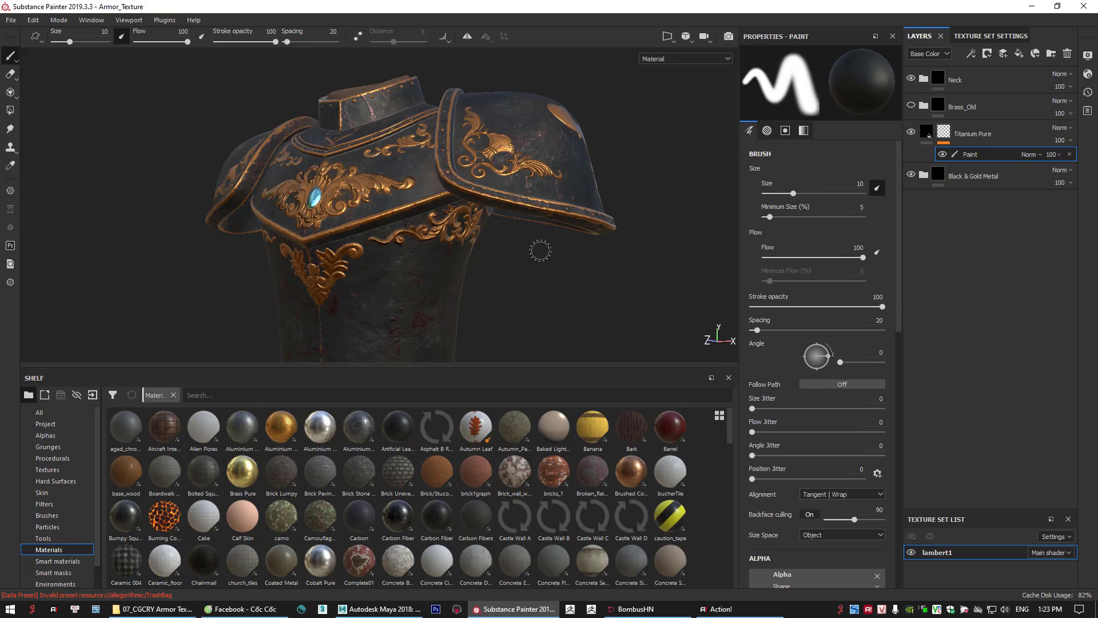
Bring the whole armor into view and open the texture export settings for the project
{"action": "right_click_drag", "start_coordinate": [613, 265], "coordinate": [389, 266], "text": "alt"}
{"action": "left_click_drag", "start_coordinate": [389, 265], "coordinate": [475, 267], "text": "alt"}
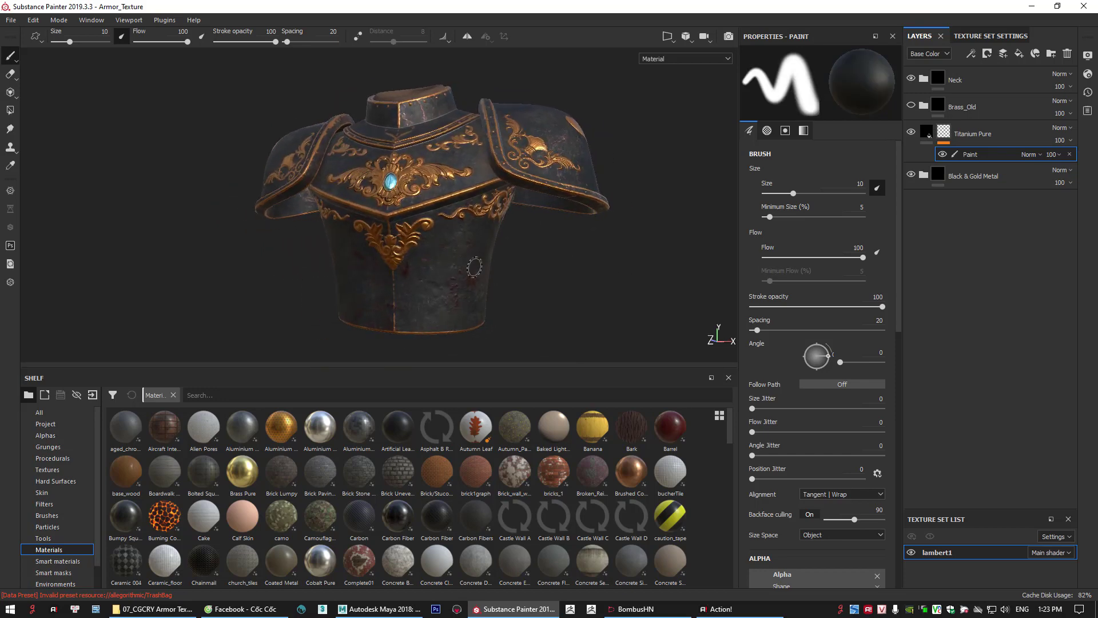
{"action": "middle_click_drag", "start_coordinate": [449, 264], "coordinate": [455, 276], "text": "alt"}
{"action": "left_click_drag", "start_coordinate": [455, 277], "coordinate": [511, 268], "text": "alt"}
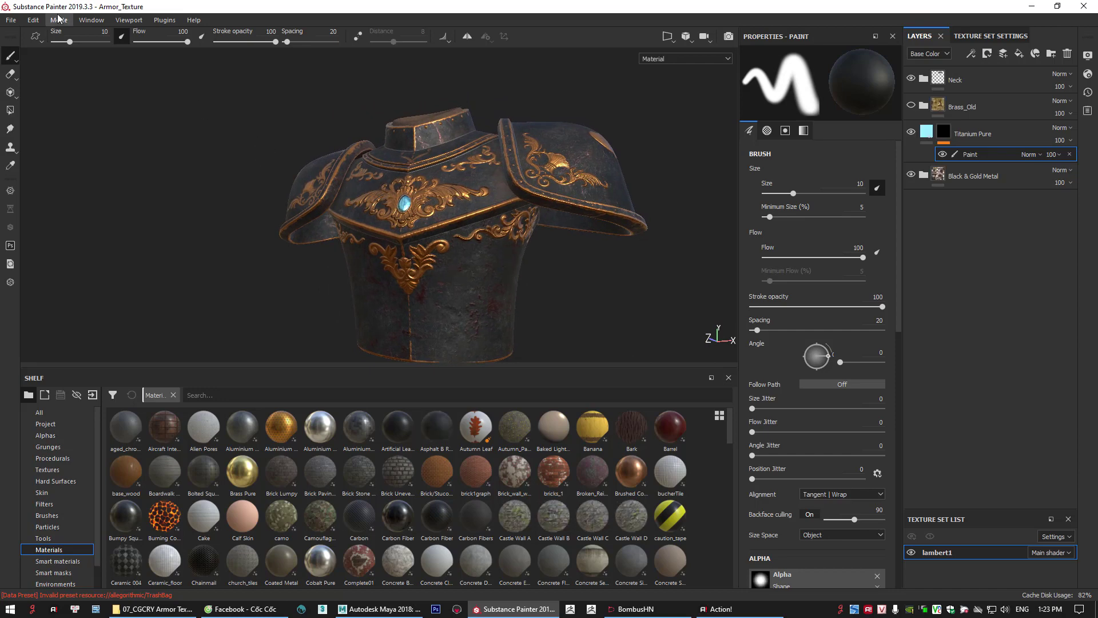
{"action": "left_click", "coordinate": [35, 21]}
{"action": "mouse_move", "coordinate": [10, 21]}
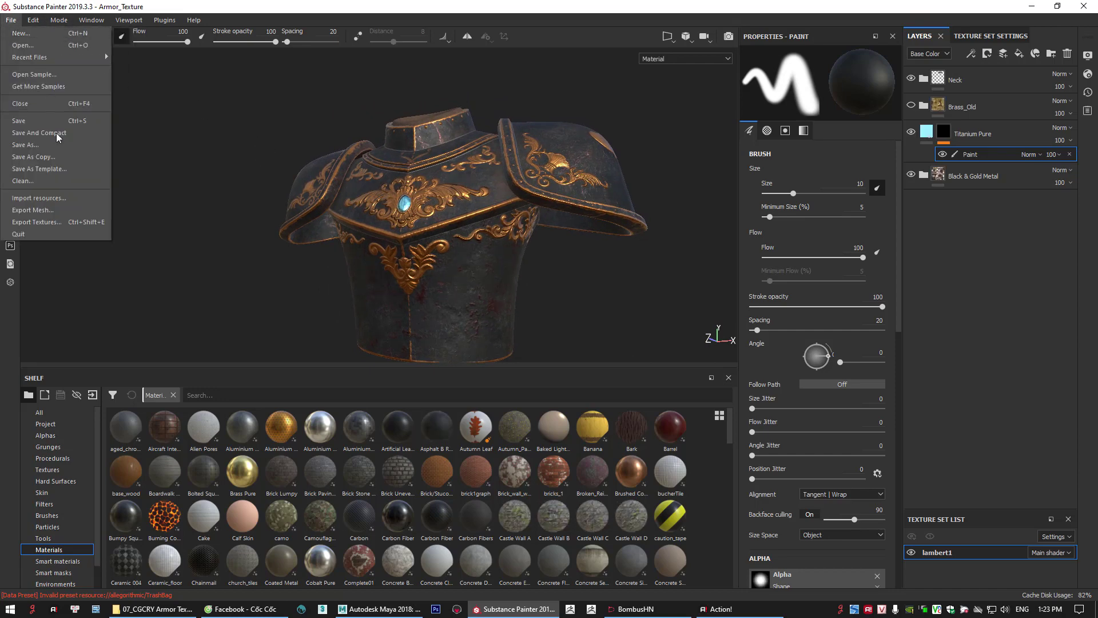
{"action": "left_click", "coordinate": [78, 222]}
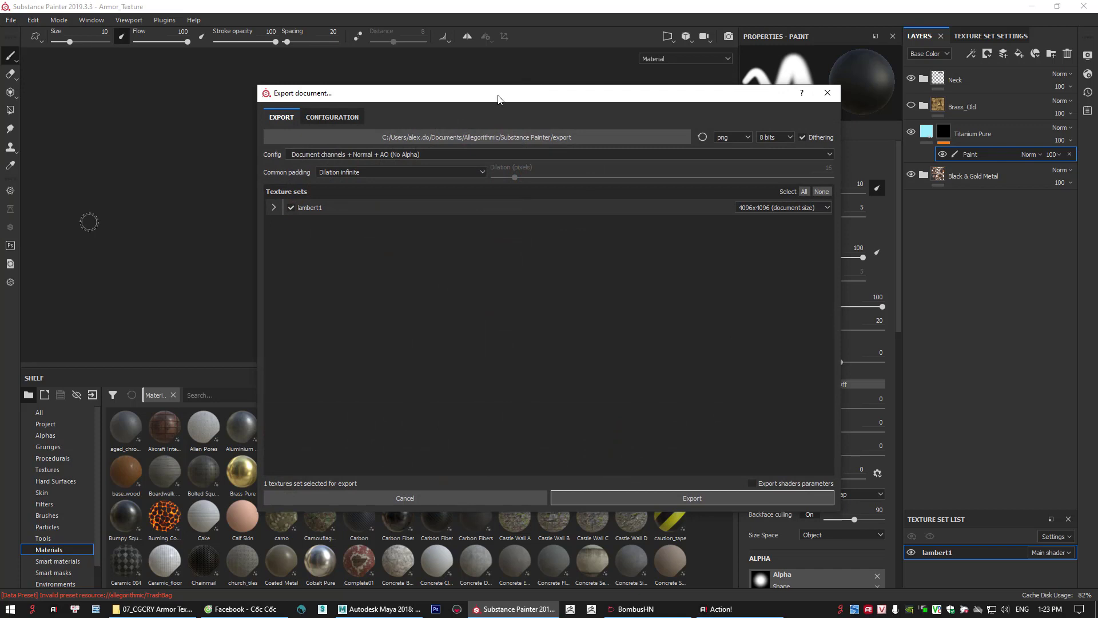
{"action": "left_click_drag", "start_coordinate": [498, 99], "coordinate": [444, 103]}
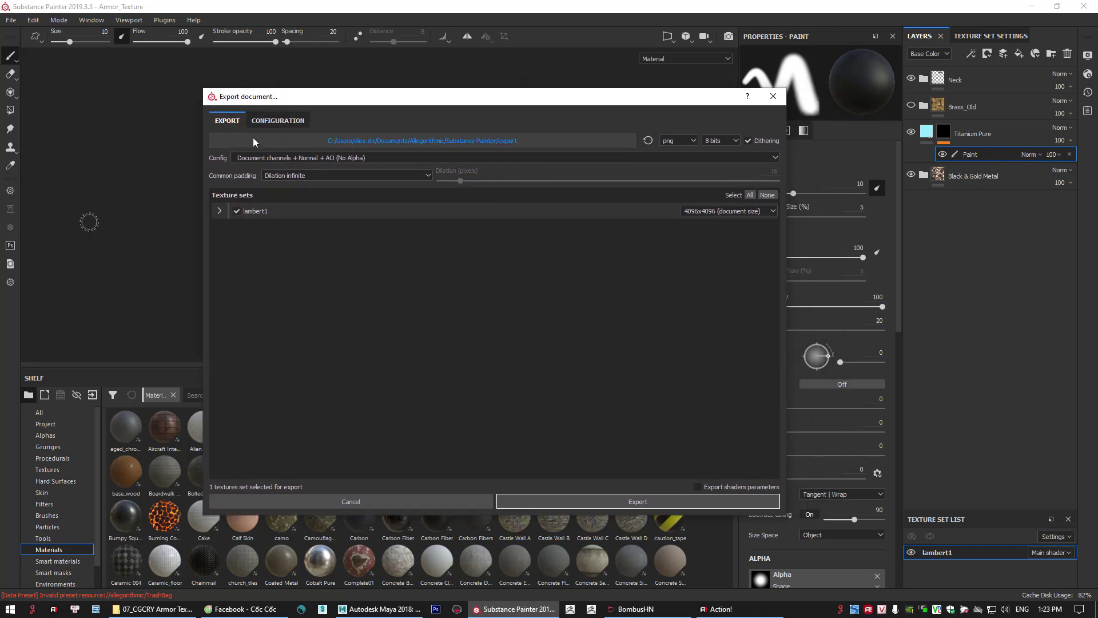
Create a desktop folder named "Armor Texture" and set it as the export destination
{"action": "left_click", "coordinate": [497, 142]}
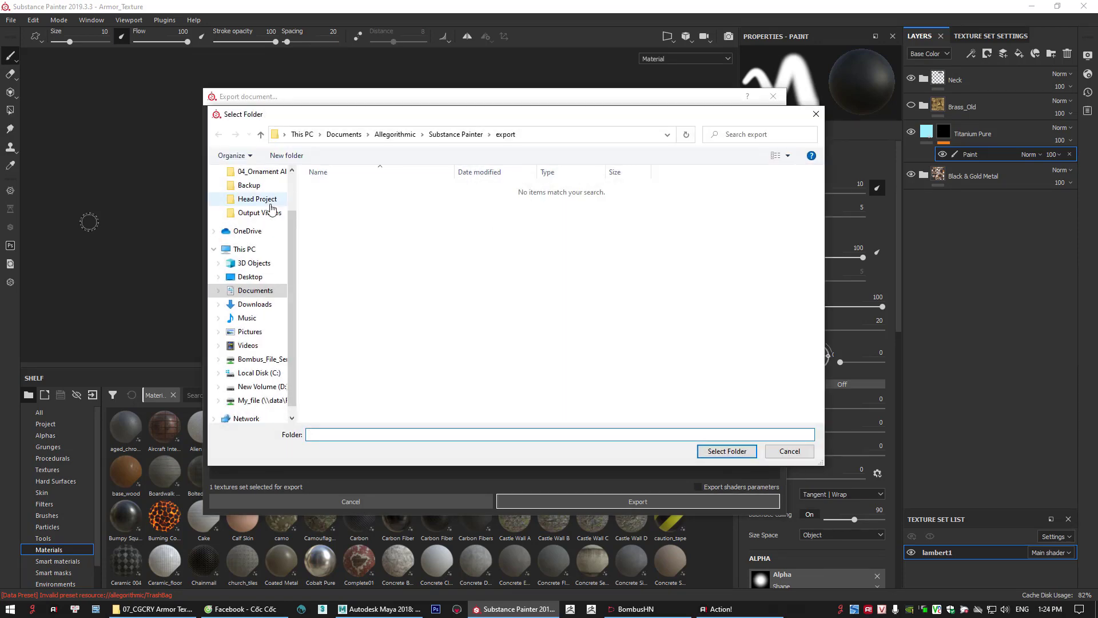
{"action": "scroll", "coordinate": [297, 231], "scroll_direction": "up", "scroll_amount": 2}
{"action": "left_click", "coordinate": [250, 195]}
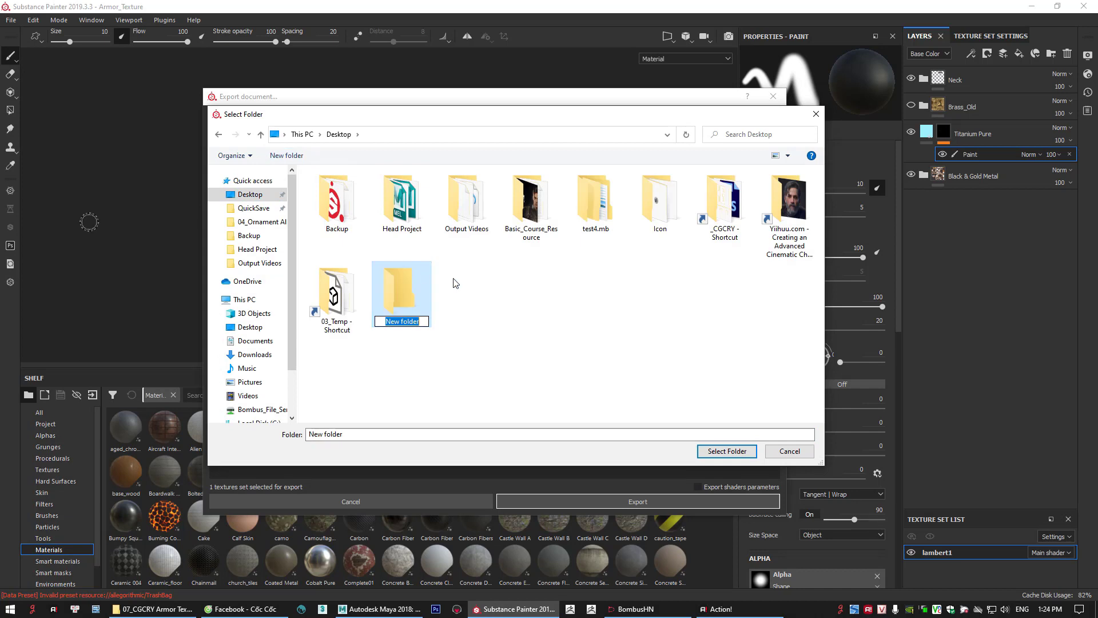
{"action": "type", "text": "A"}
{"action": "type", "text": "rmor T"}
{"action": "type", "text": "ẽt"}
{"action": "key", "text": "BackSpace"}
{"action": "key", "text": "BackSpace"}
{"action": "type", "text": "ẽxture"}
{"action": "key", "text": "Return"}
{"action": "left_click", "coordinate": [442, 350]}
{"action": "double_click", "coordinate": [407, 304]}
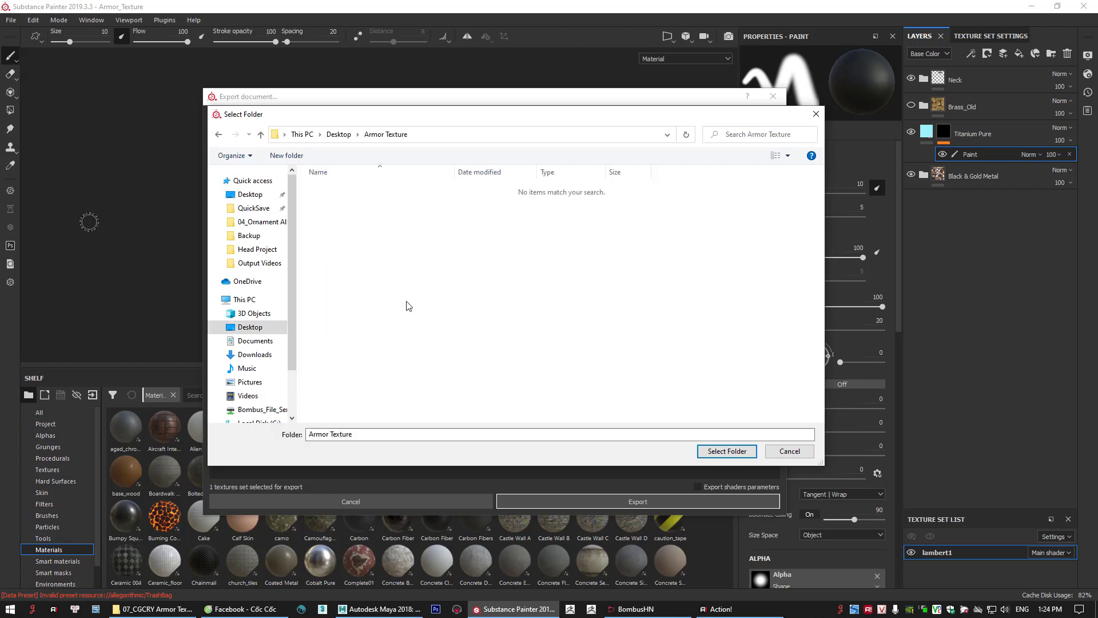
{"action": "left_click", "coordinate": [723, 454]}
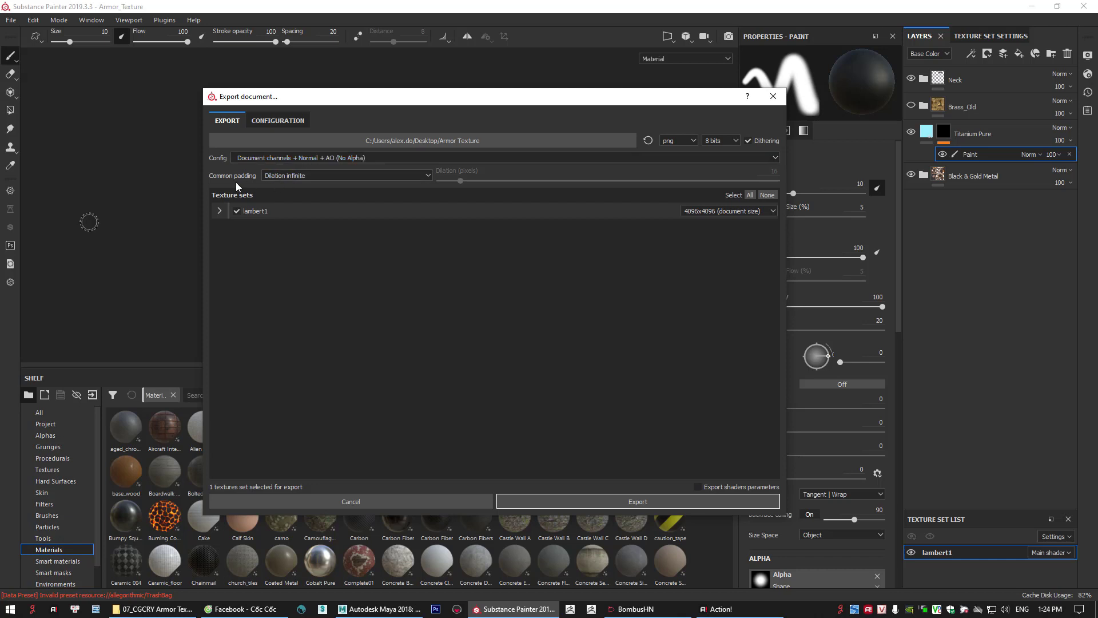
Export the lambert1 texture set with the Vray configuration, keeping the Dilation infinite padding
{"action": "left_click", "coordinate": [288, 176]}
{"action": "left_click", "coordinate": [499, 217]}
{"action": "left_click", "coordinate": [377, 155]}
{"action": "left_click", "coordinate": [292, 222]}
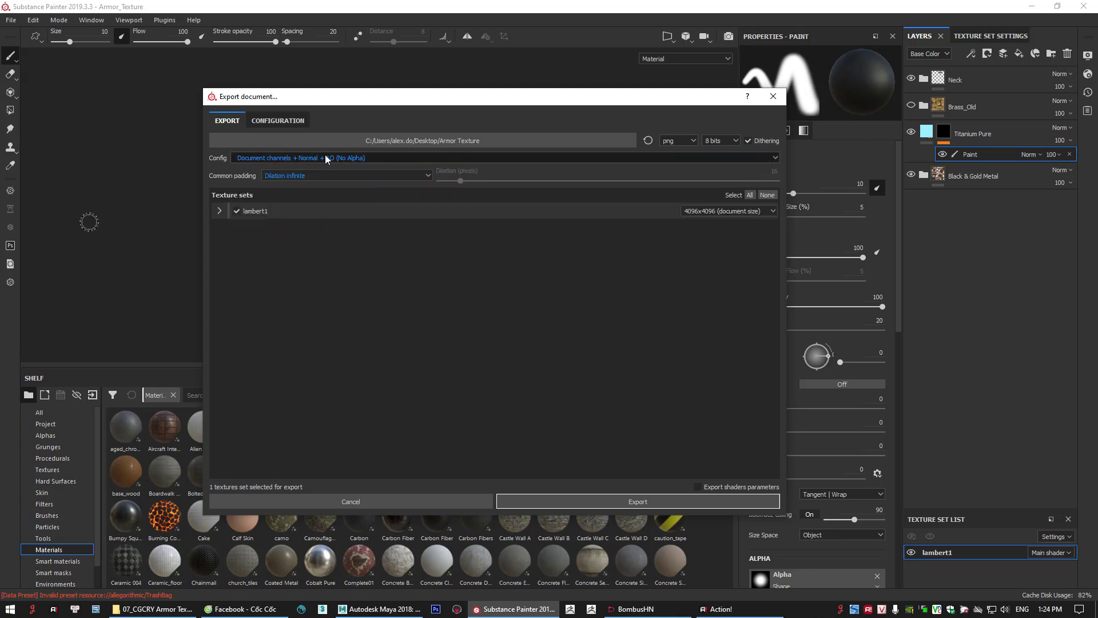
{"action": "left_click", "coordinate": [340, 155]}
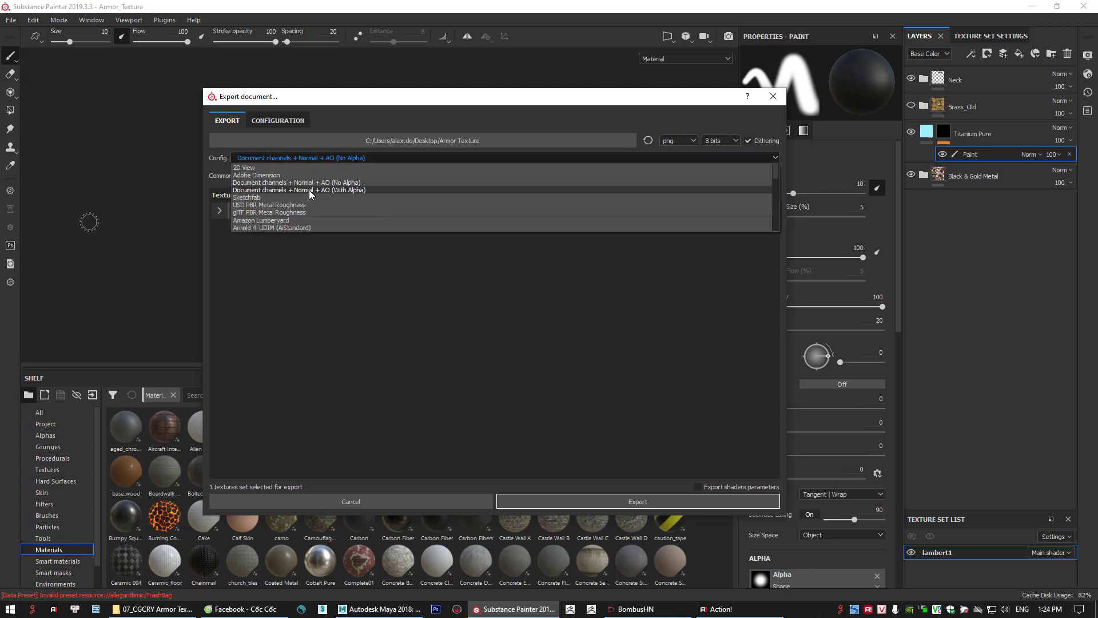
{"action": "scroll", "coordinate": [302, 208], "scroll_direction": "down", "scroll_amount": 5}
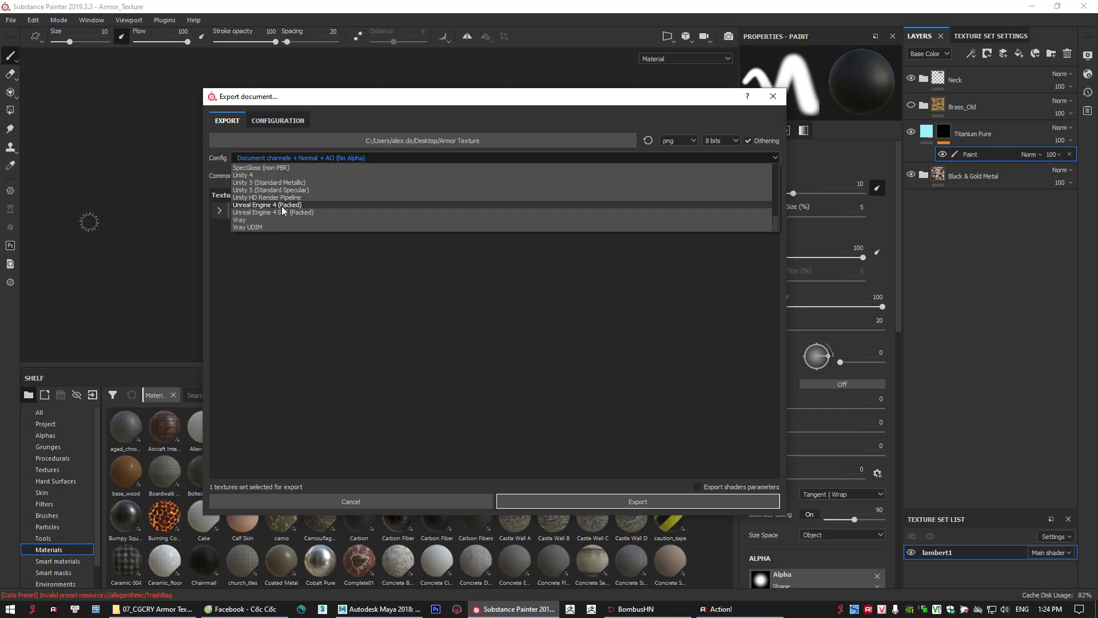
{"action": "left_click", "coordinate": [239, 220]}
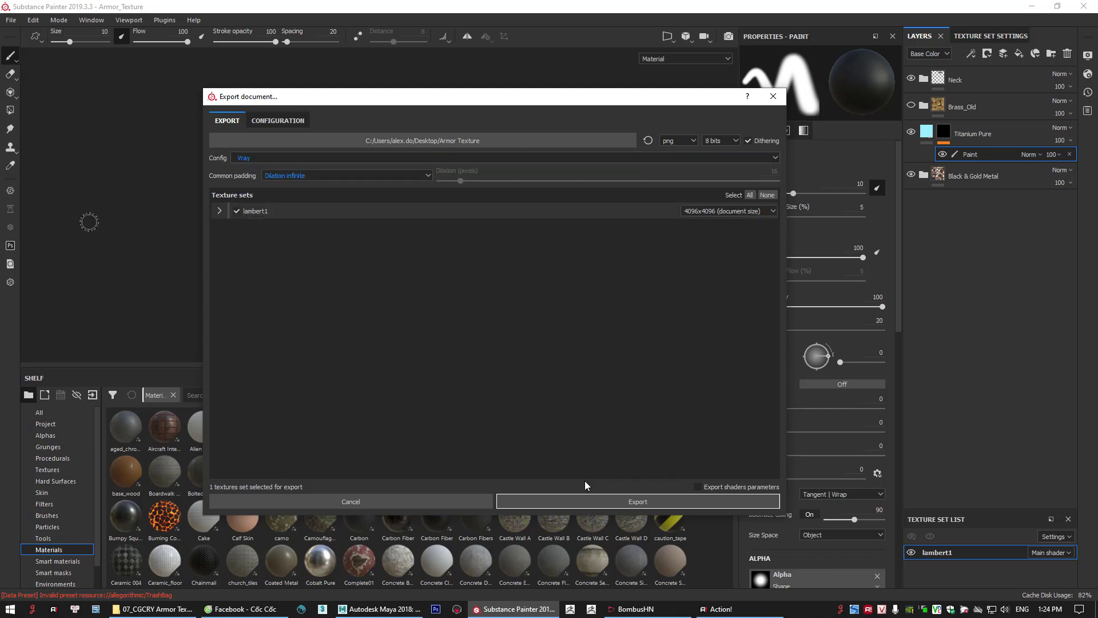
{"action": "left_click", "coordinate": [587, 502]}
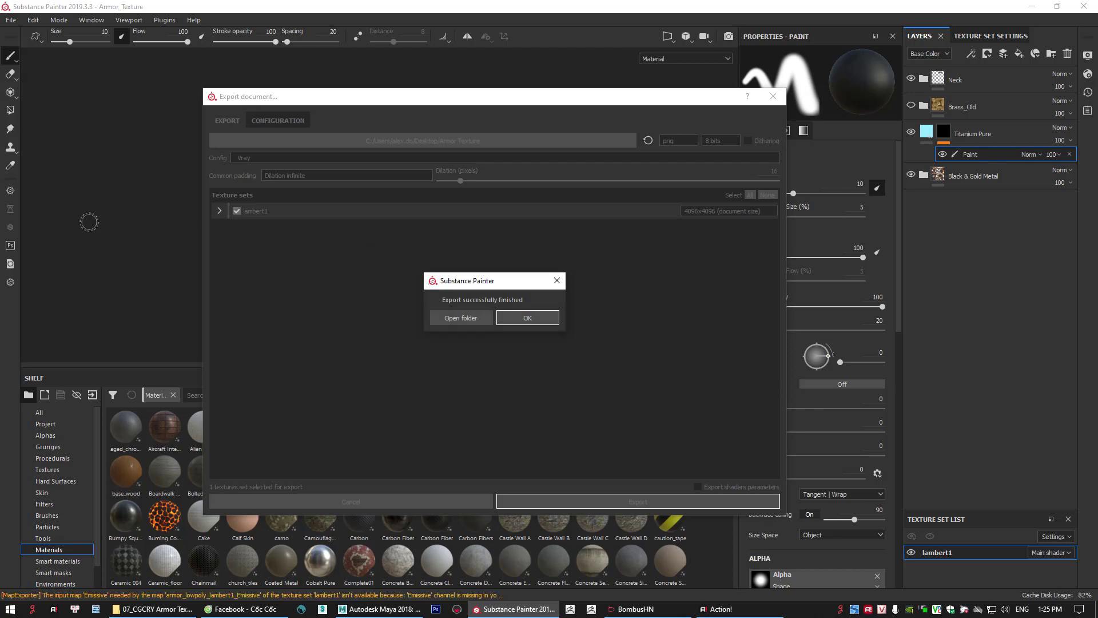
{"action": "left_click", "coordinate": [528, 317]}
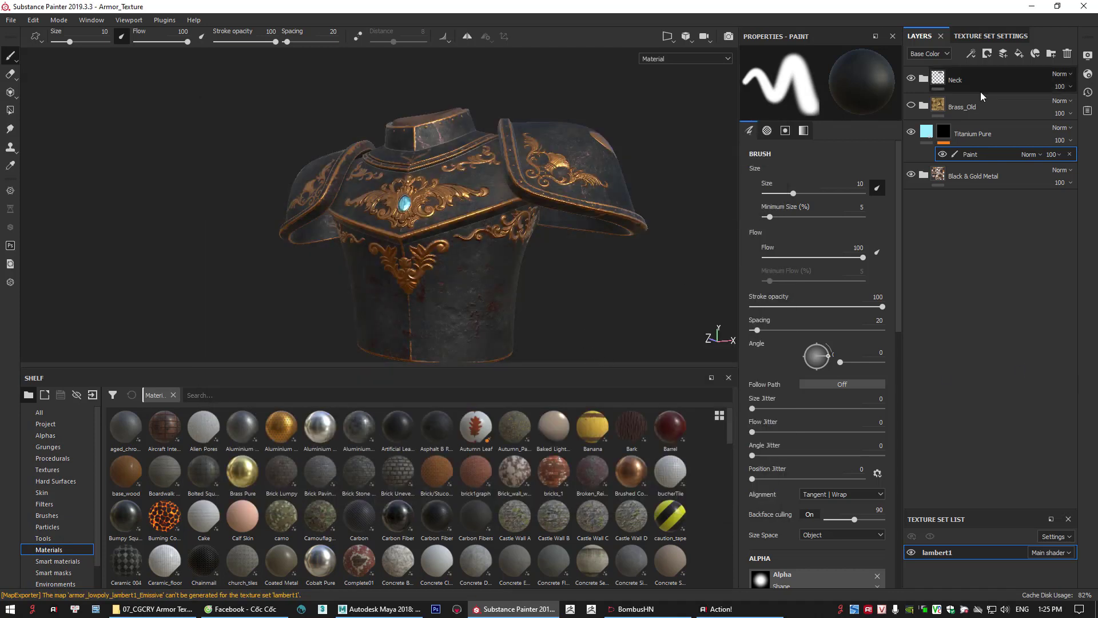
Open the Armor Texture folder on the desktop and examine the exported Diffuse, Glossiness, Height, ior, Normal and Reflection maps
{"action": "left_click", "coordinate": [1031, 7]}
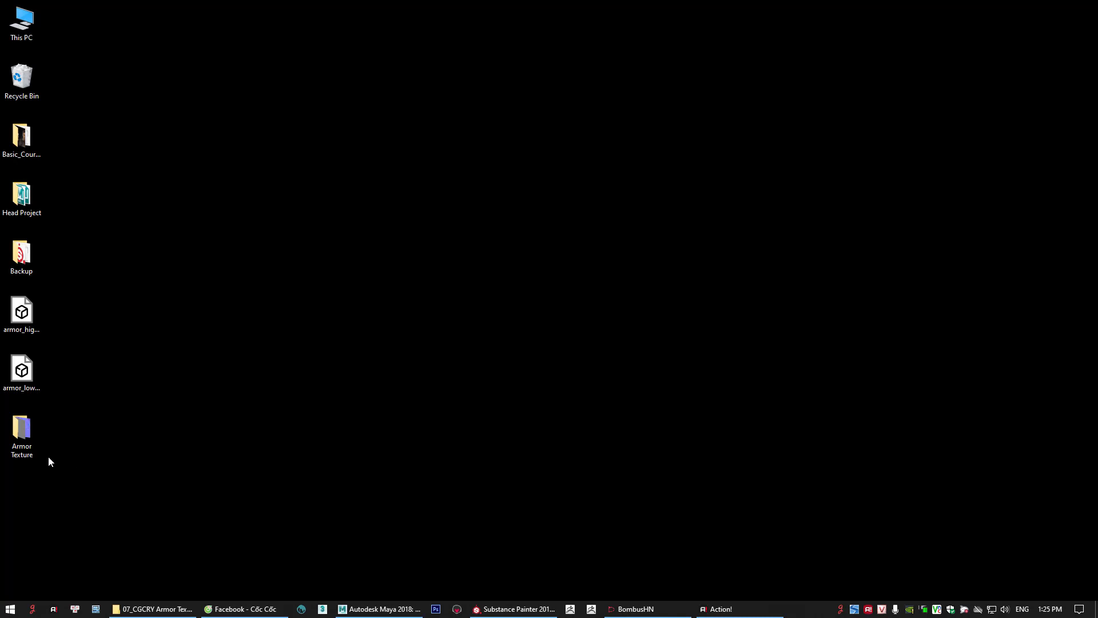
{"action": "double_click", "coordinate": [23, 429]}
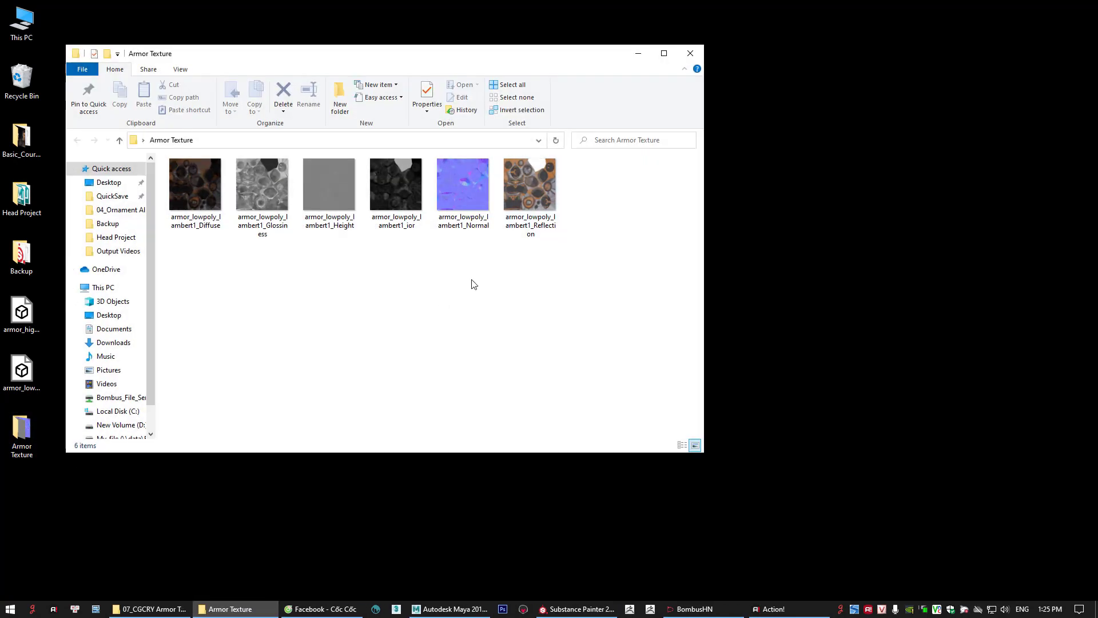
{"action": "left_click_drag", "start_coordinate": [232, 243], "coordinate": [606, 185]}
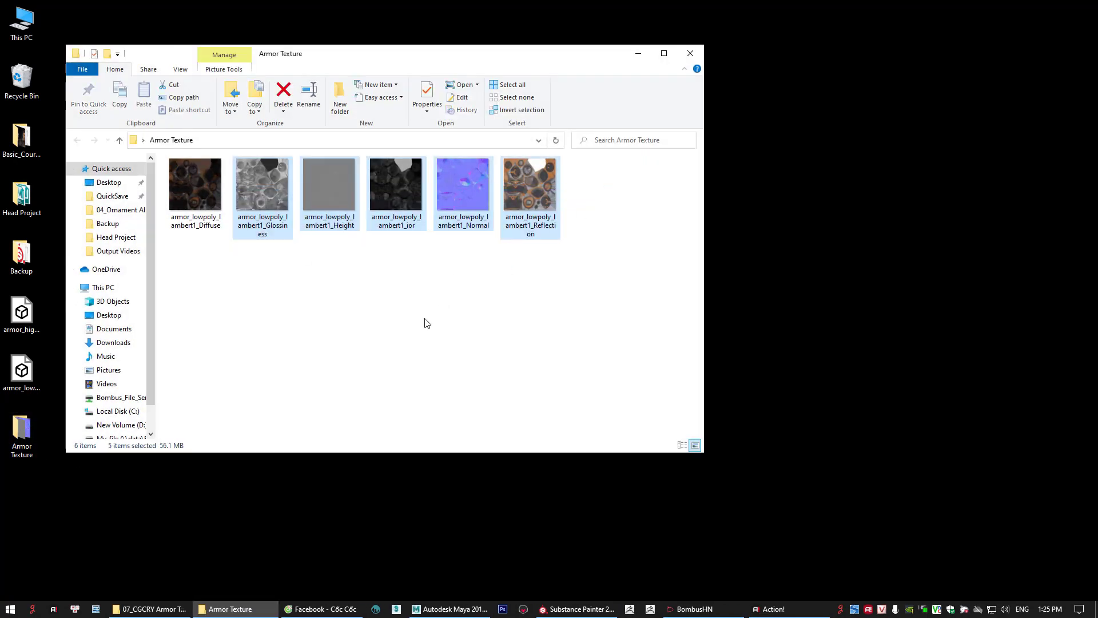
{"action": "left_click", "coordinate": [251, 250]}
{"action": "left_click", "coordinate": [200, 223]}
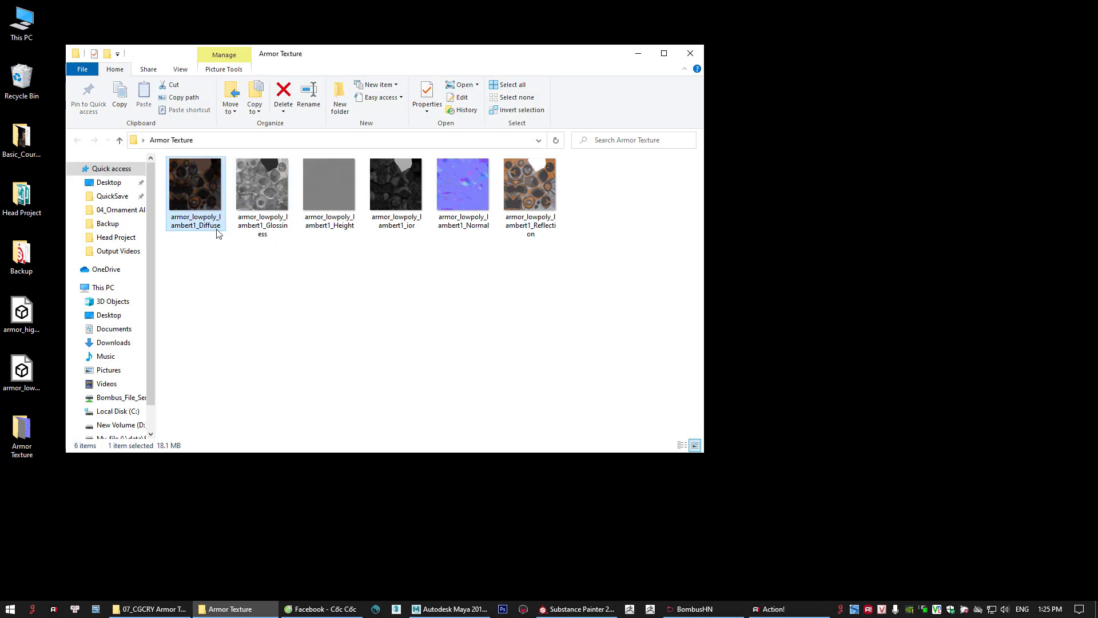
{"action": "left_click", "coordinate": [260, 259]}
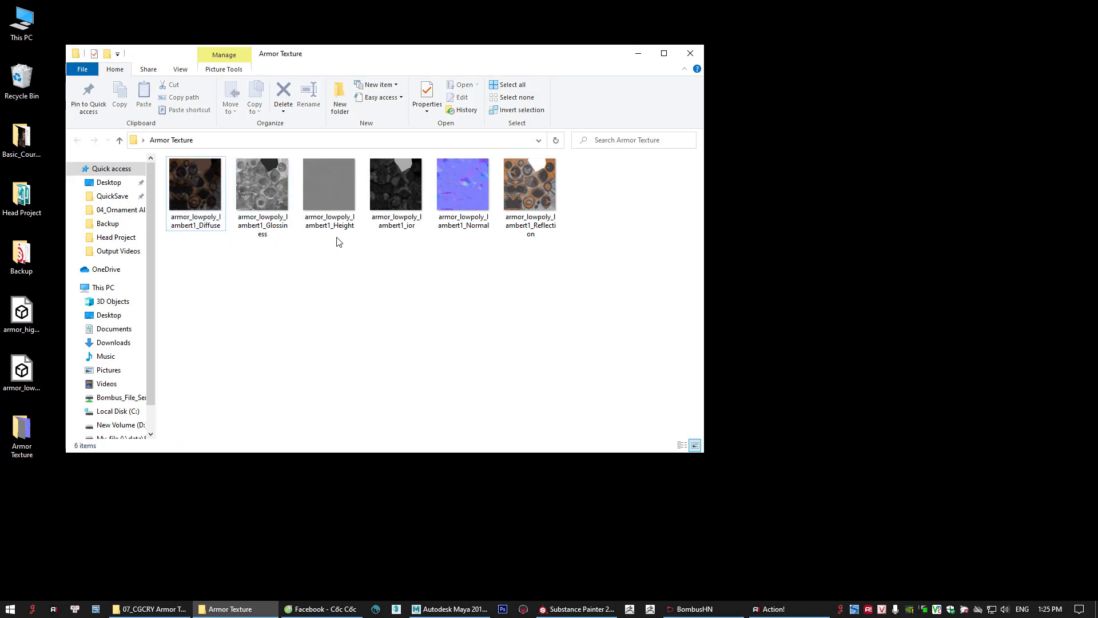
{"action": "left_click", "coordinate": [268, 230]}
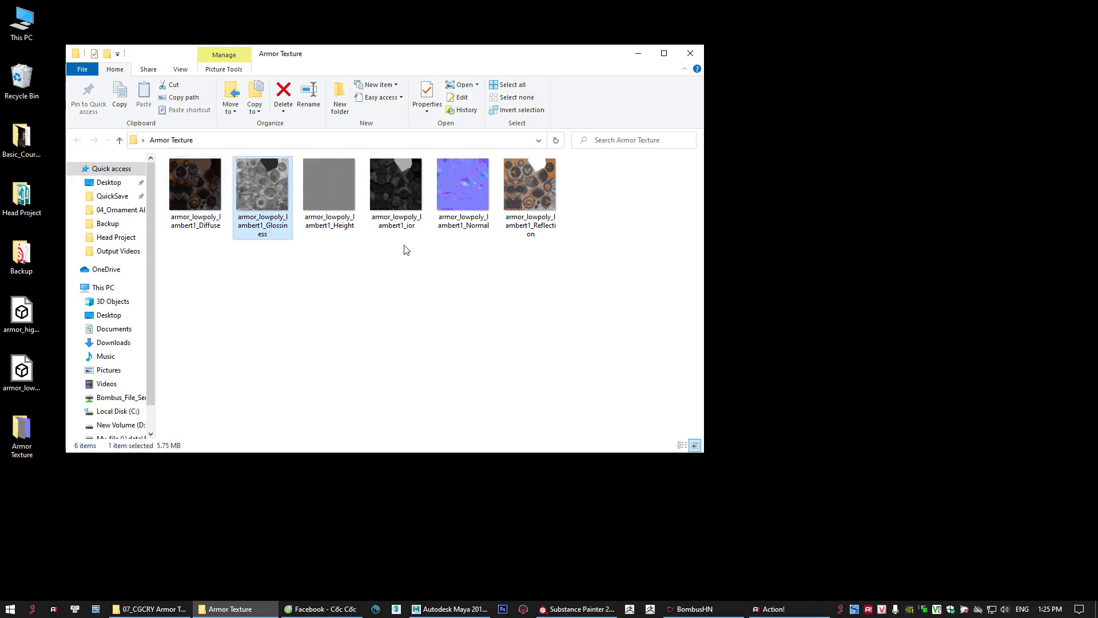
{"action": "left_click", "coordinate": [538, 228]}
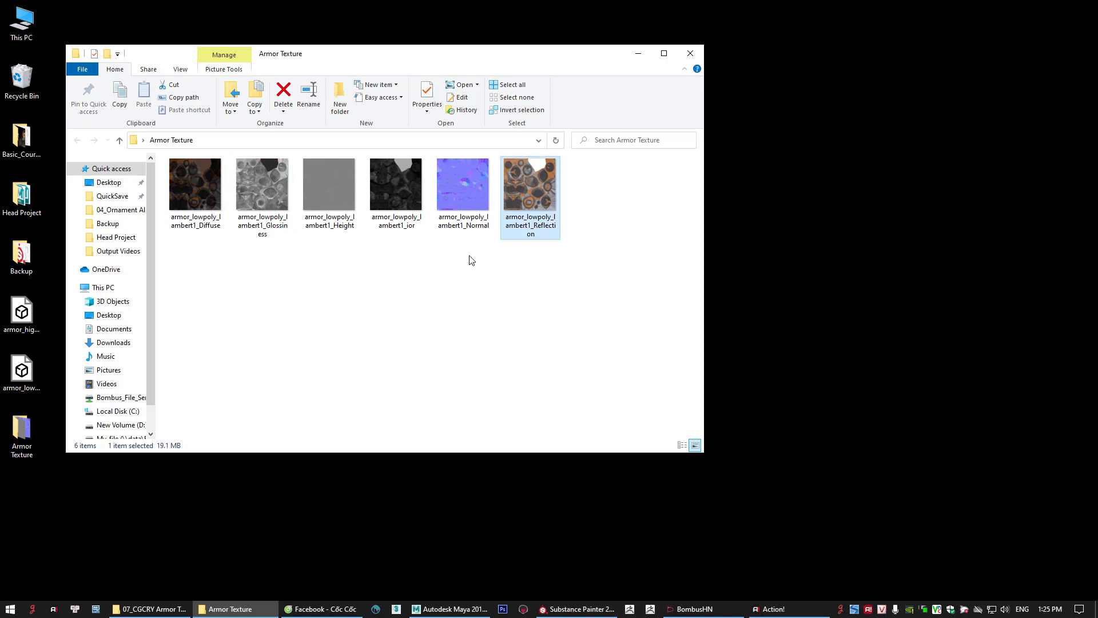
{"action": "left_click", "coordinate": [449, 227]}
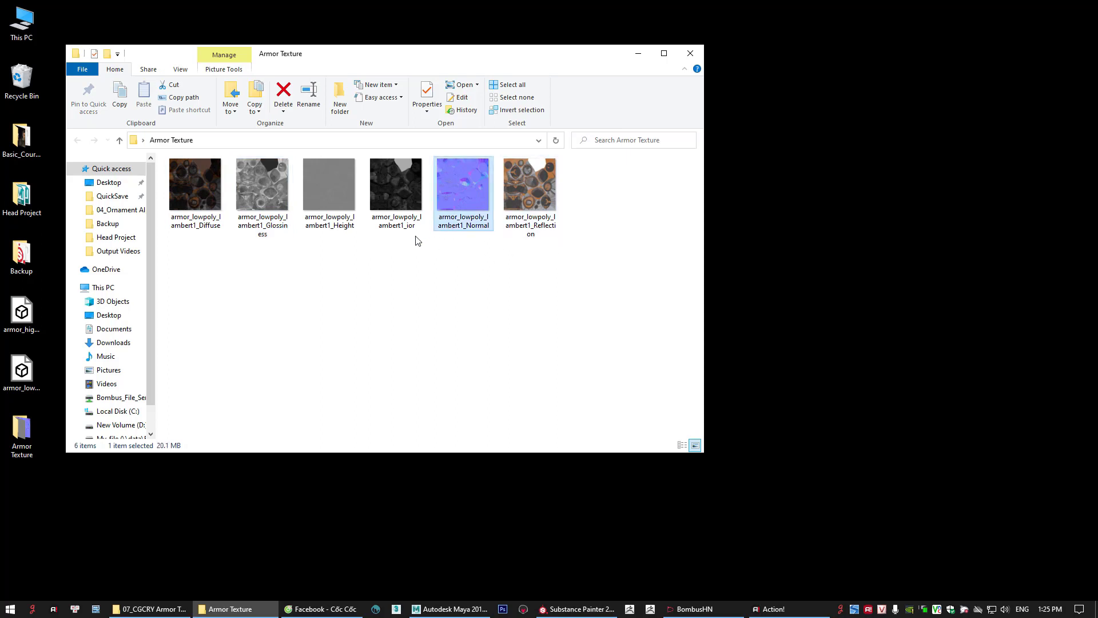
{"action": "left_click", "coordinate": [333, 227]}
{"action": "left_click", "coordinate": [395, 228]}
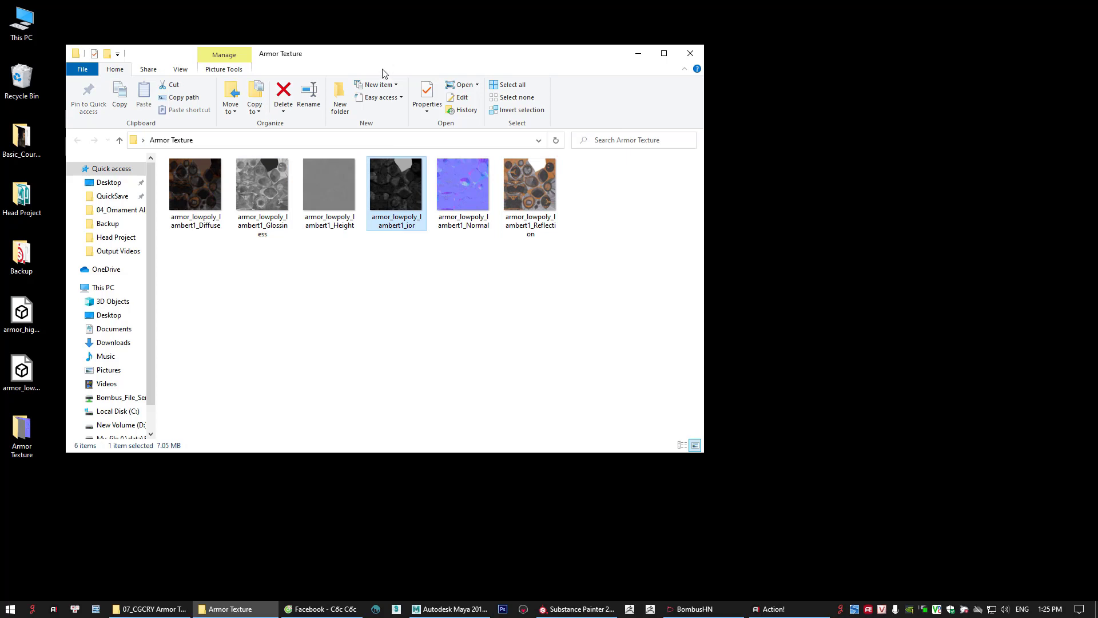
{"action": "left_click_drag", "start_coordinate": [373, 57], "coordinate": [473, 57]}
{"action": "left_click", "coordinate": [388, 269]}
{"action": "left_click_drag", "start_coordinate": [342, 262], "coordinate": [650, 222]}
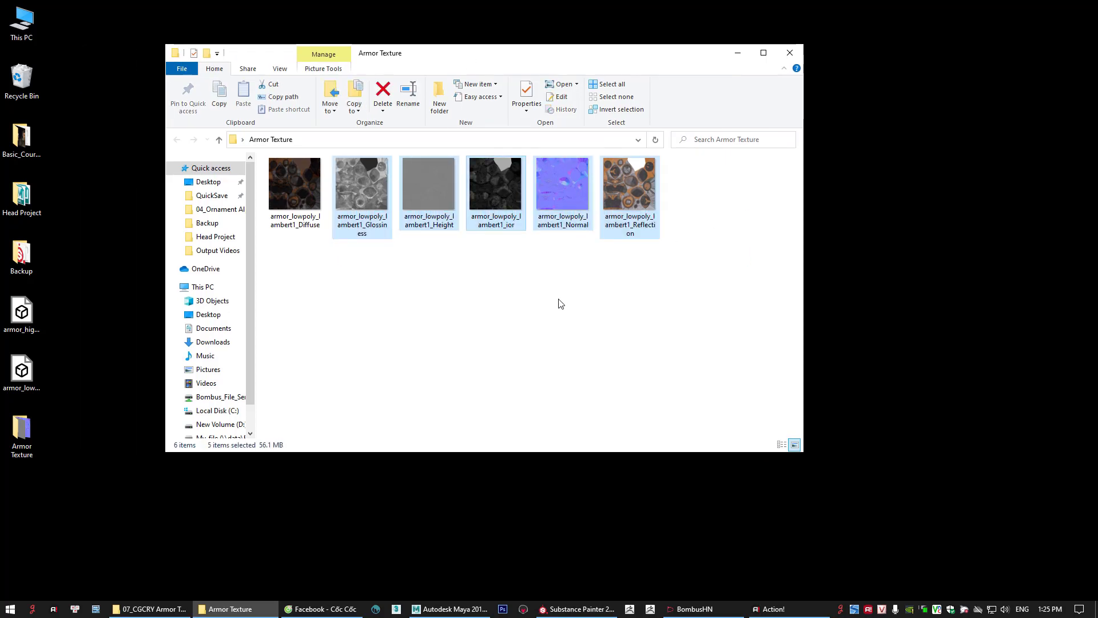
{"action": "left_click", "coordinate": [558, 301]}
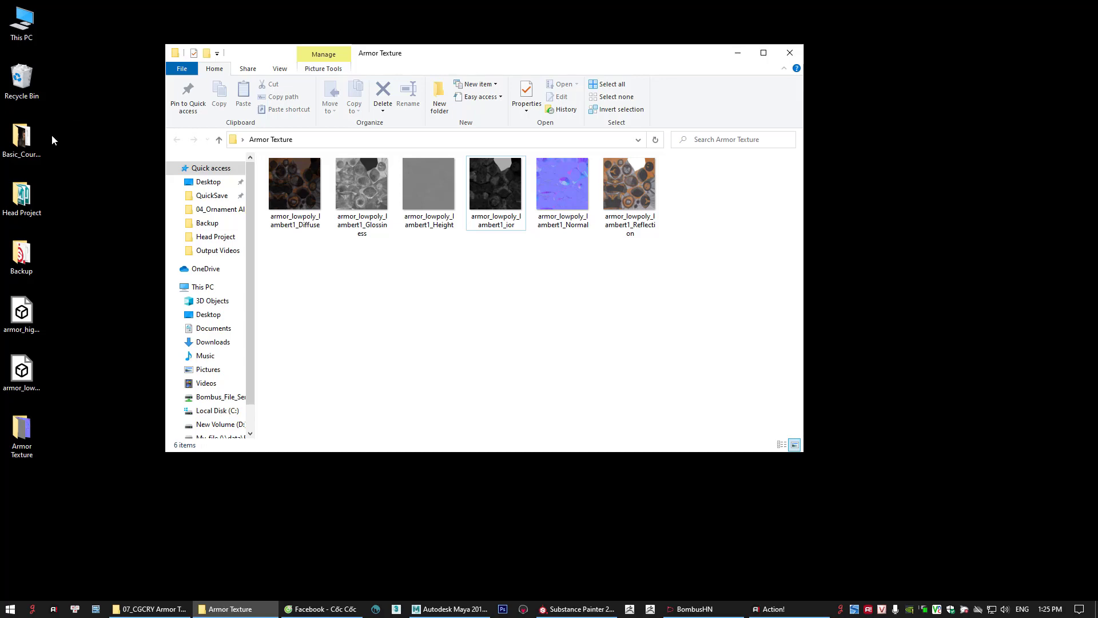
Open the Material folder inside Basic_Course_Resource, 02_Images, 07_Setting to find the material setting reference image
{"action": "double_click", "coordinate": [32, 142]}
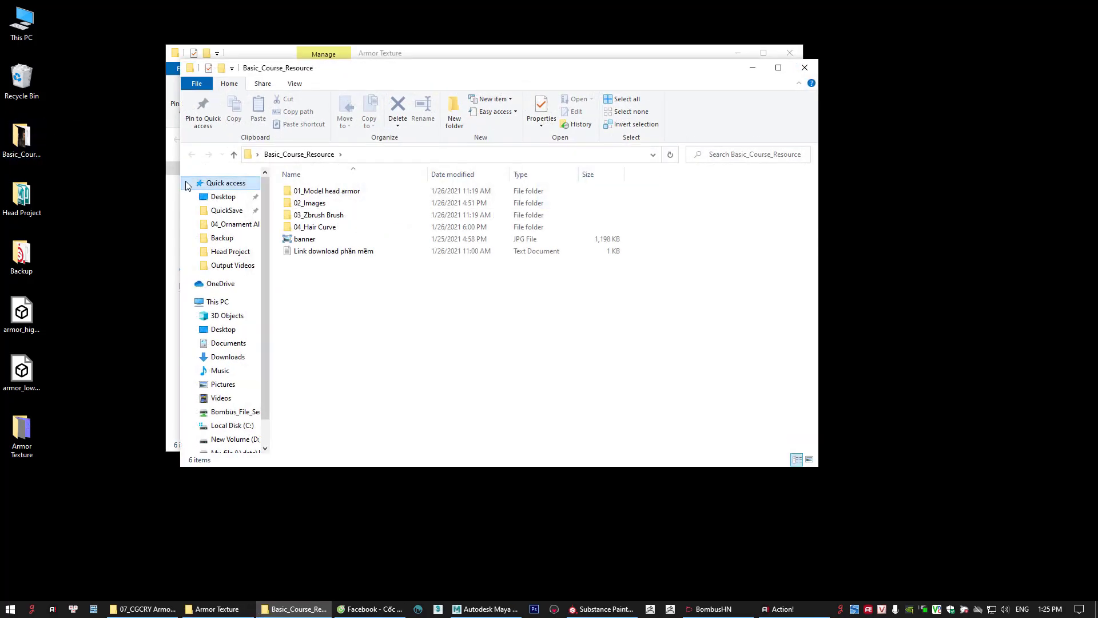
{"action": "left_click_drag", "start_coordinate": [351, 76], "coordinate": [281, 112]}
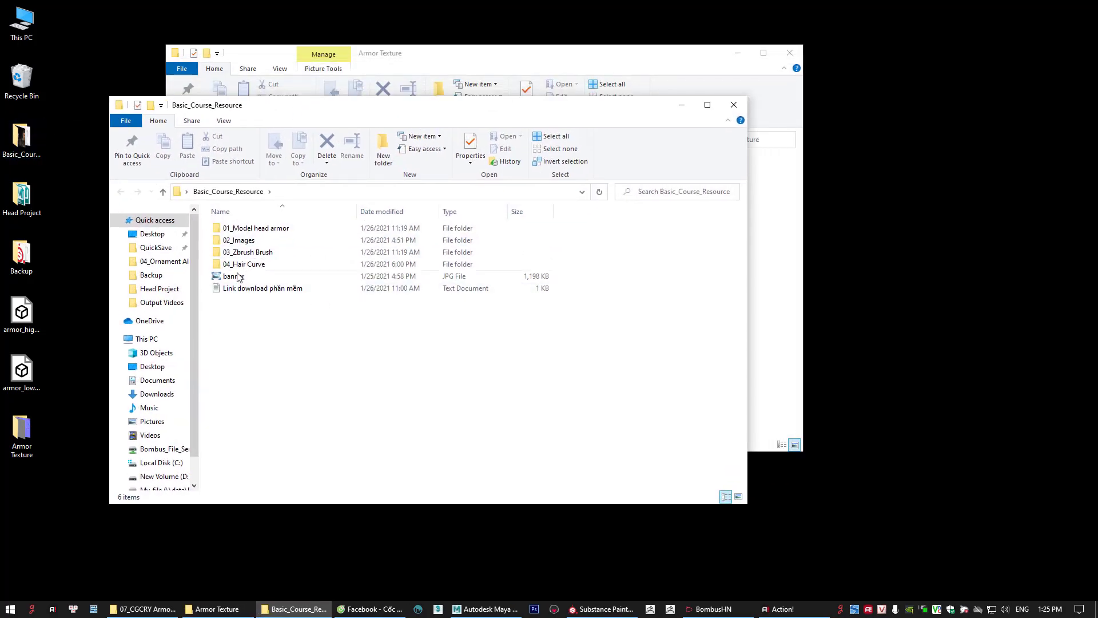
{"action": "double_click", "coordinate": [260, 239]}
{"action": "double_click", "coordinate": [238, 300]}
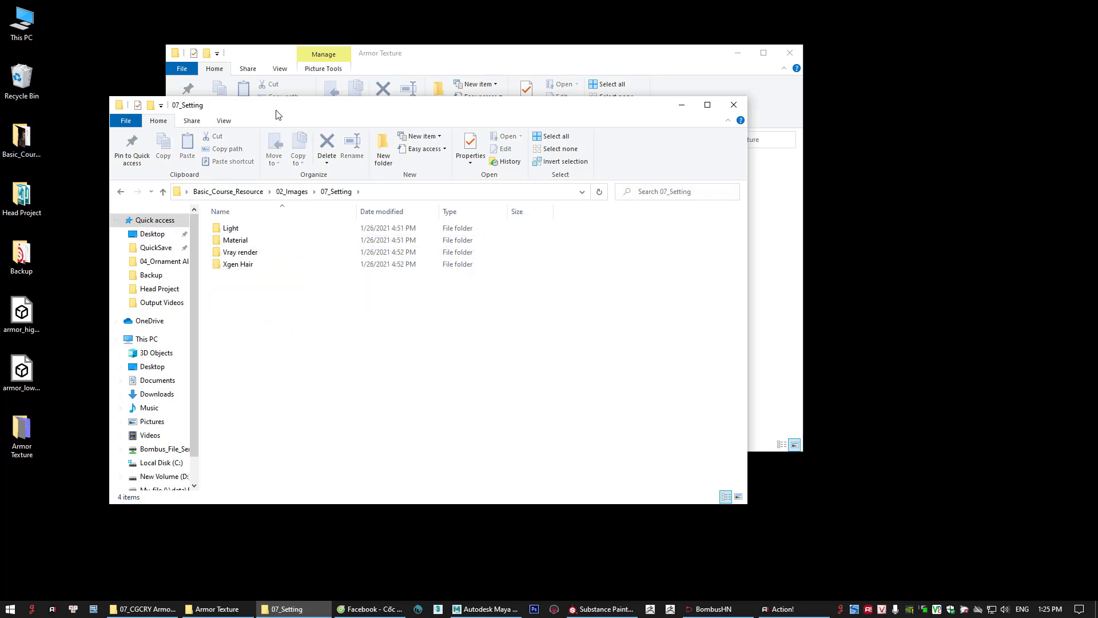
{"action": "left_click_drag", "start_coordinate": [274, 114], "coordinate": [245, 124]}
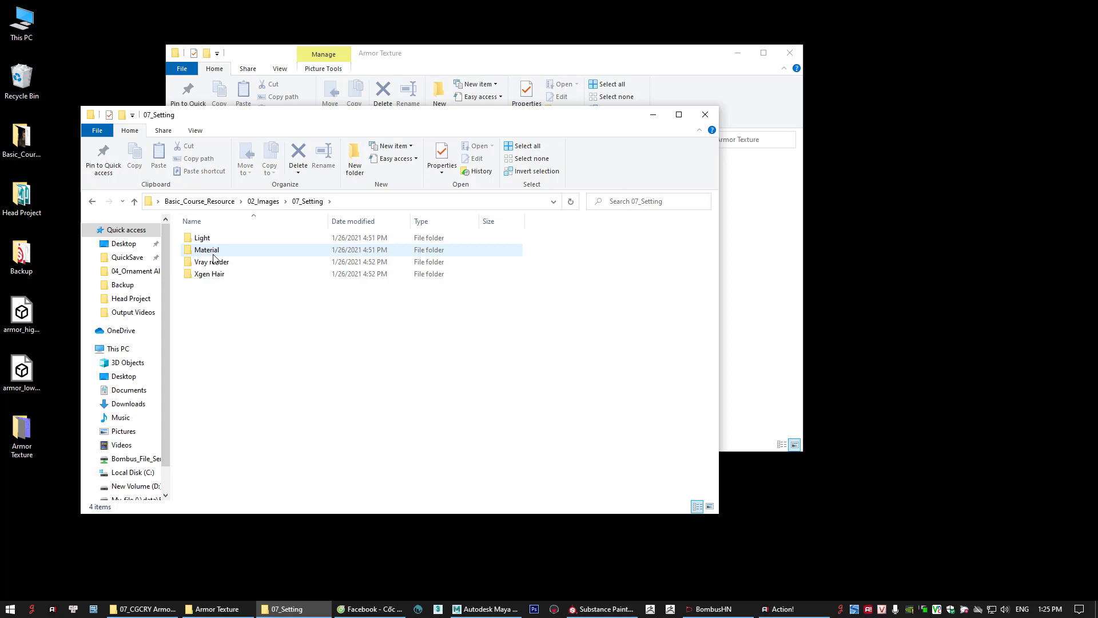
{"action": "left_click_drag", "start_coordinate": [247, 119], "coordinate": [233, 130]}
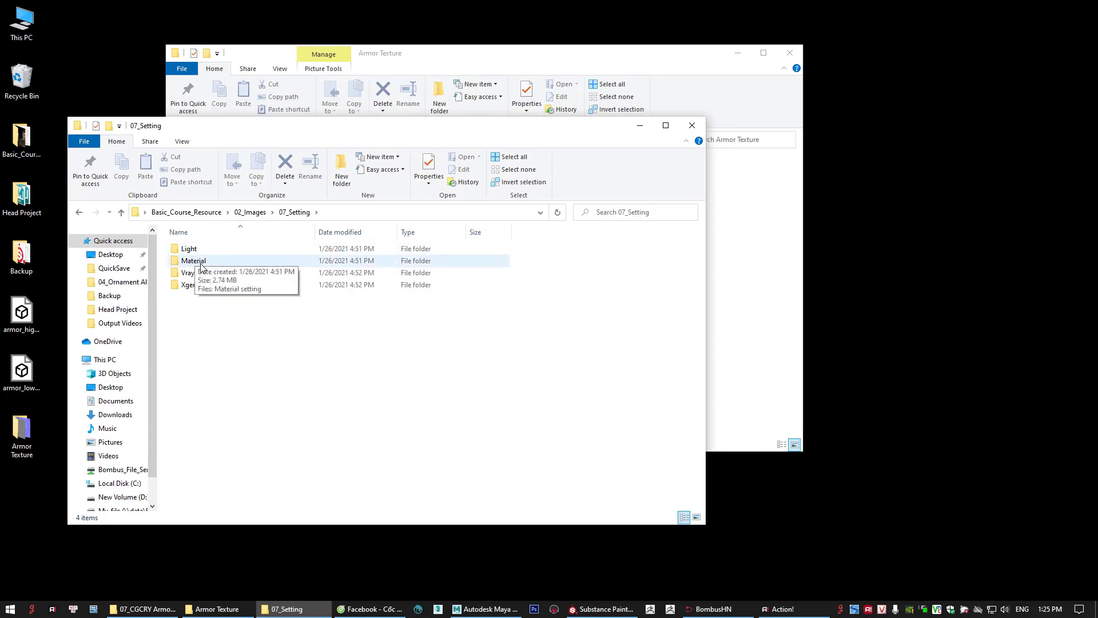
{"action": "double_click", "coordinate": [203, 264]}
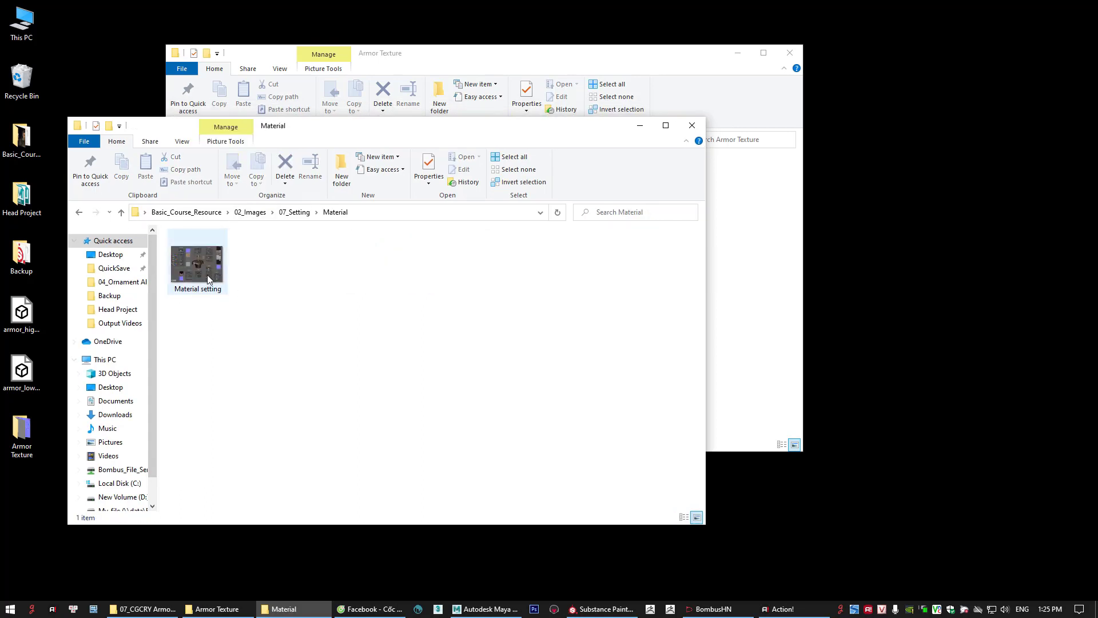
Open the Material setting reference image and arrange the Armor Texture folder window beside it, putting the Material folder away
{"action": "double_click", "coordinate": [207, 274]}
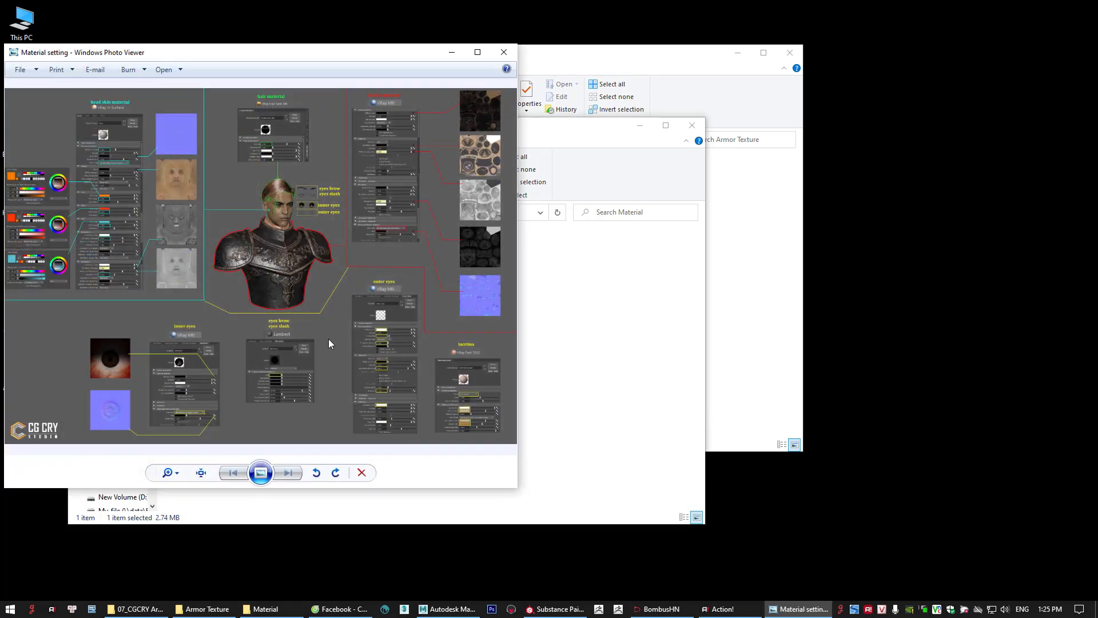
{"action": "scroll", "coordinate": [468, 180], "scroll_direction": "up", "scroll_amount": 3}
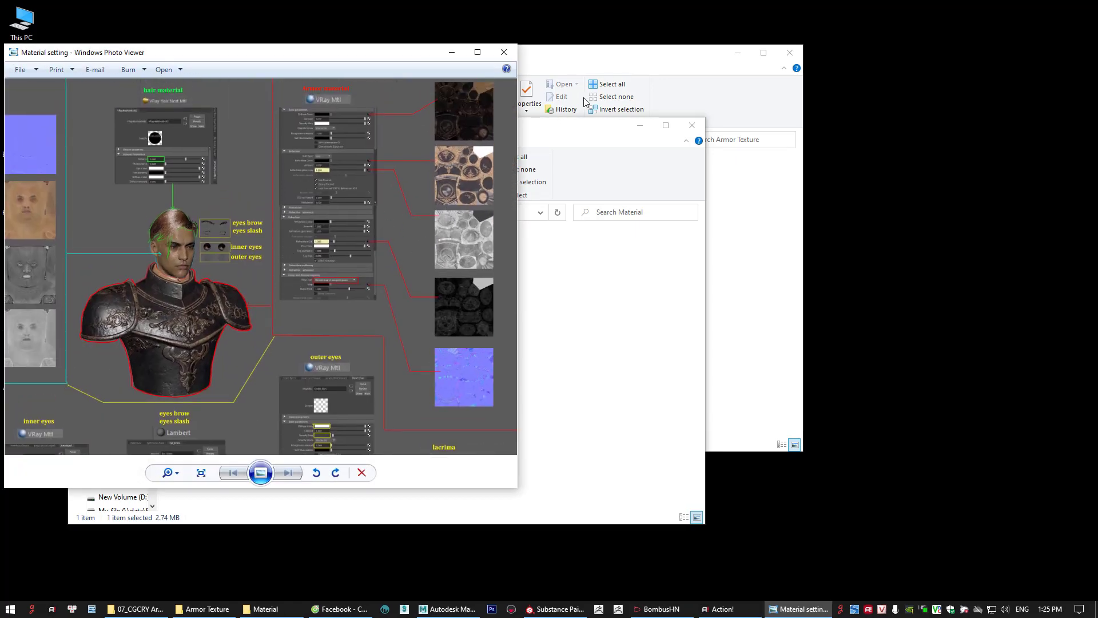
{"action": "left_click", "coordinate": [636, 126]}
{"action": "left_click_drag", "start_coordinate": [574, 58], "coordinate": [807, 80]}
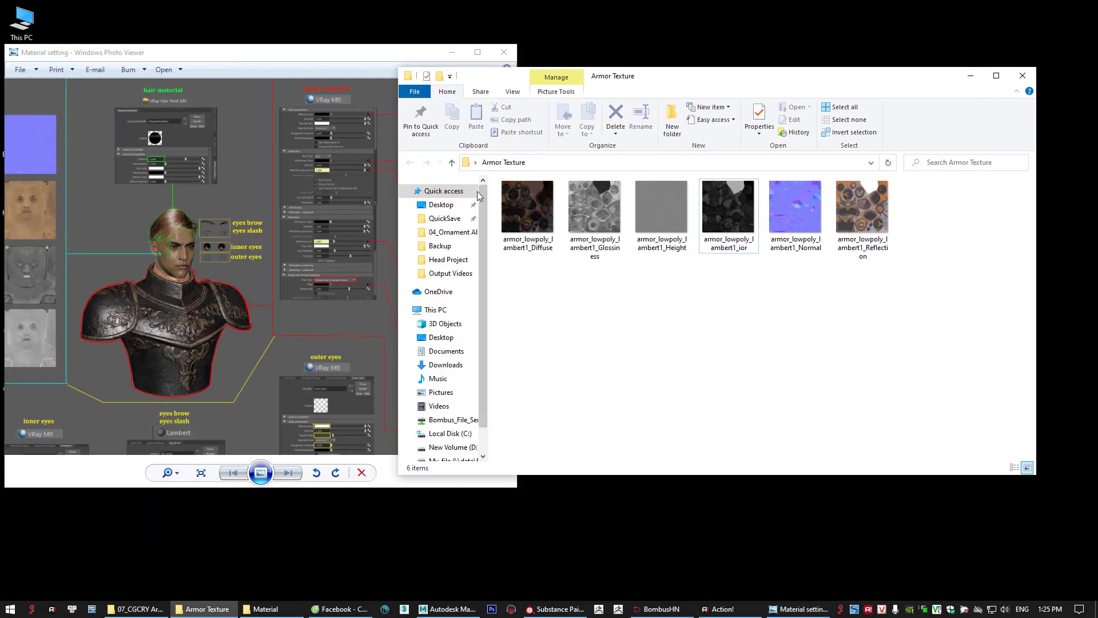
{"action": "left_click_drag", "start_coordinate": [395, 183], "coordinate": [556, 183]}
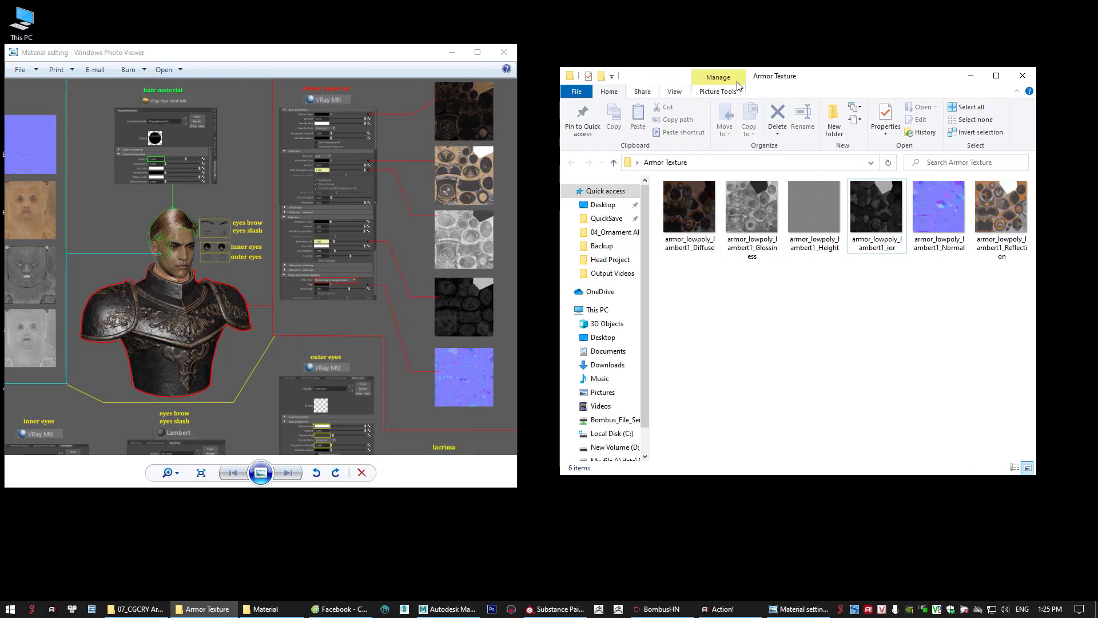
{"action": "left_click_drag", "start_coordinate": [777, 80], "coordinate": [799, 22]}
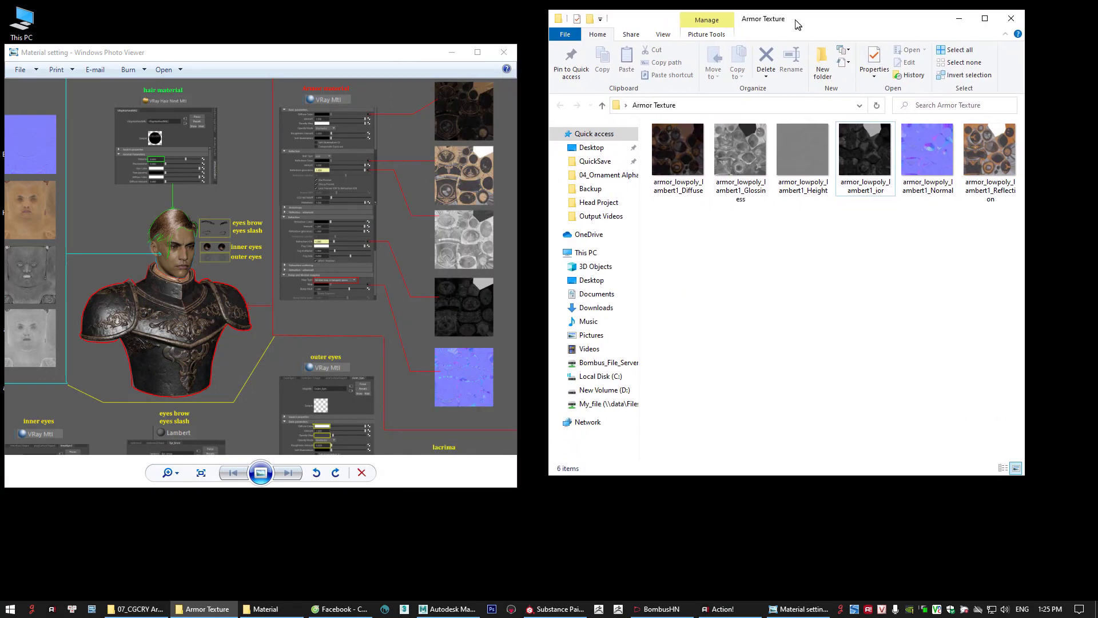
Compare the exported Reflection, Glossiness, Normal, Height and ior maps with the texture maps in the reference image
{"action": "left_click", "coordinate": [460, 118]}
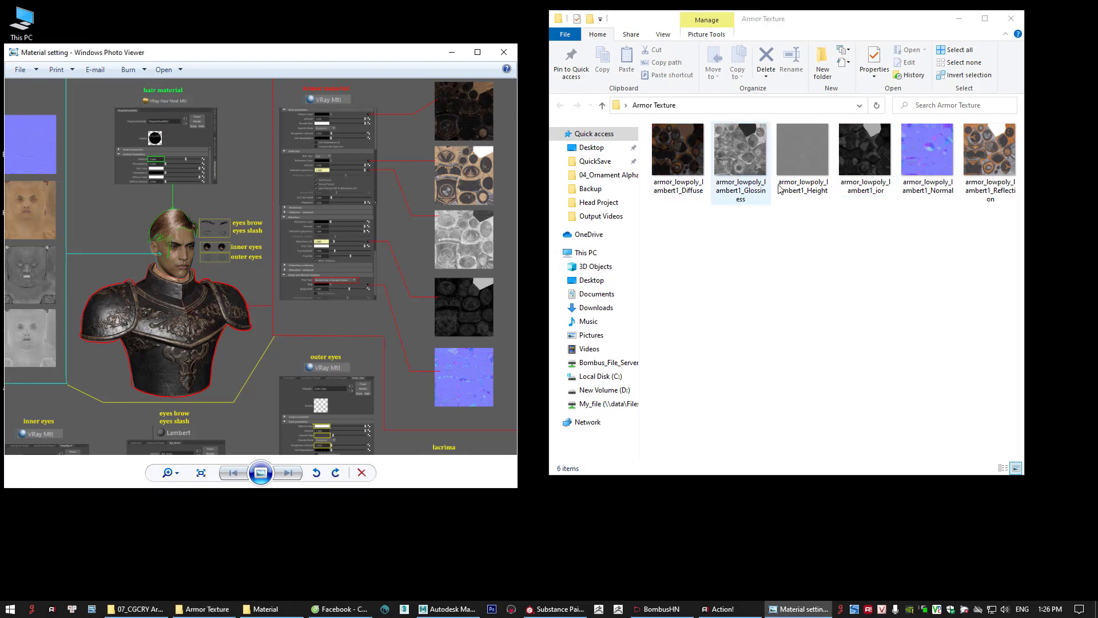
{"action": "left_click", "coordinate": [989, 166]}
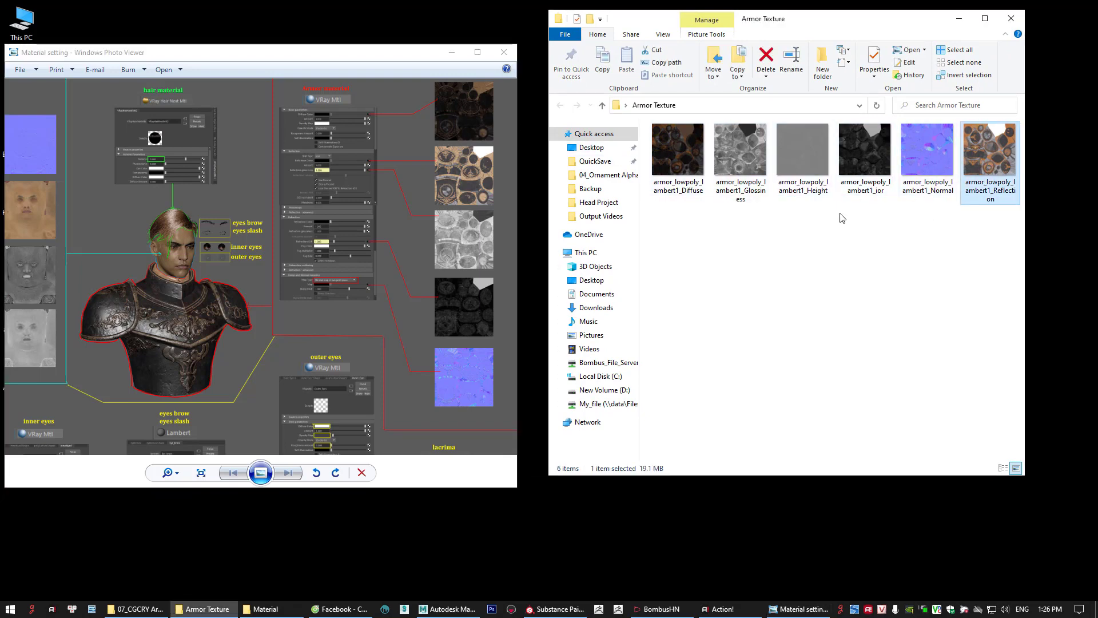
{"action": "left_click", "coordinate": [749, 157]}
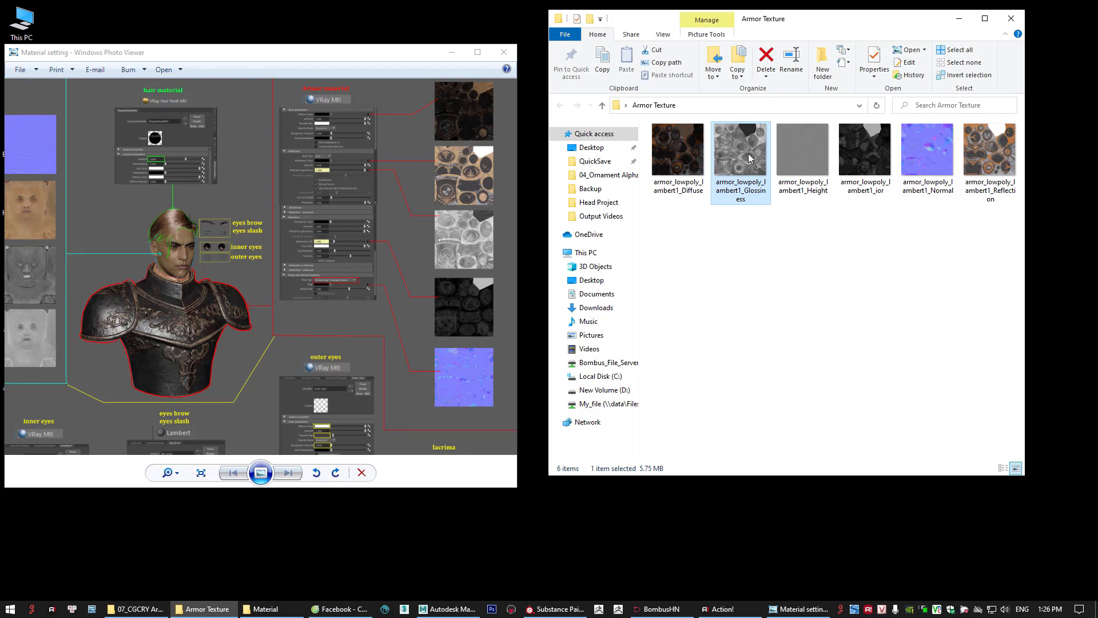
{"action": "left_click", "coordinate": [918, 162]}
{"action": "left_click", "coordinate": [801, 179]}
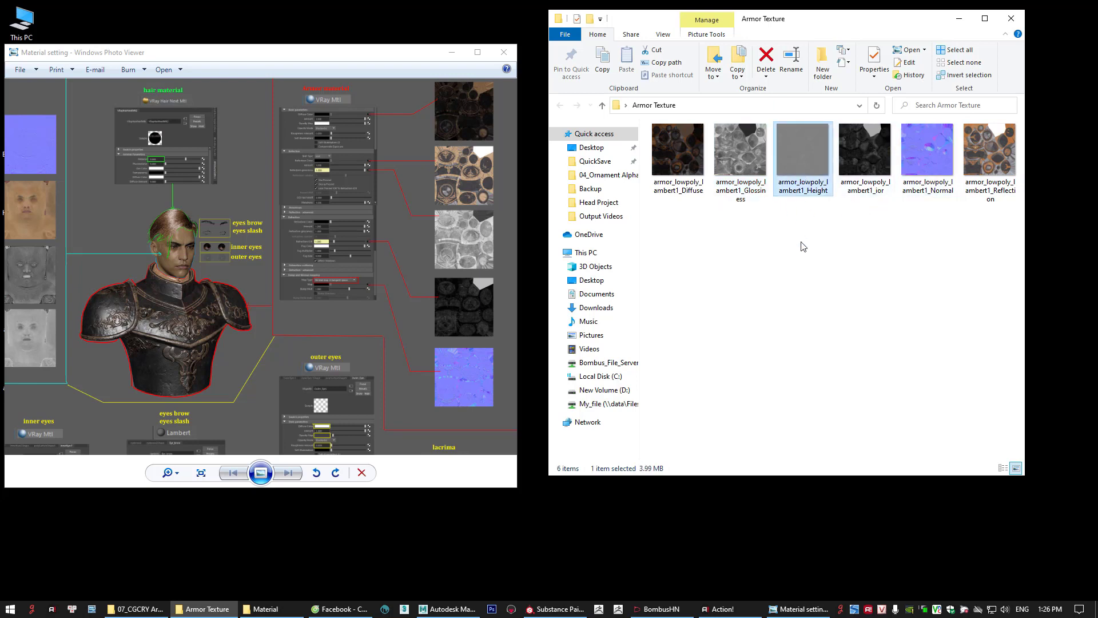
{"action": "left_click", "coordinate": [410, 309]}
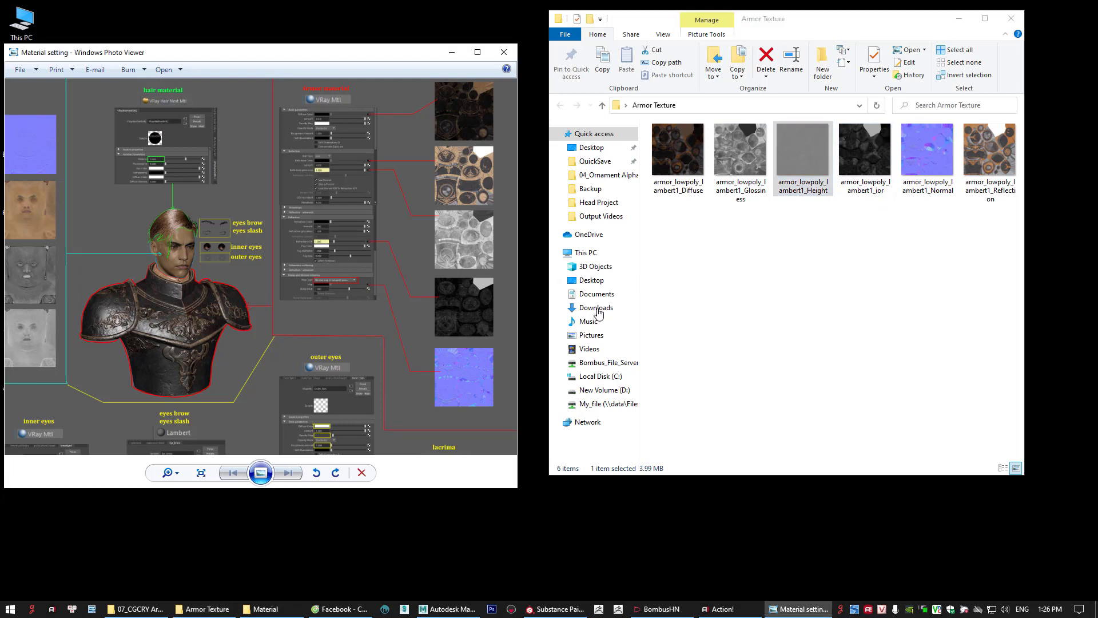
{"action": "left_click", "coordinate": [856, 186]}
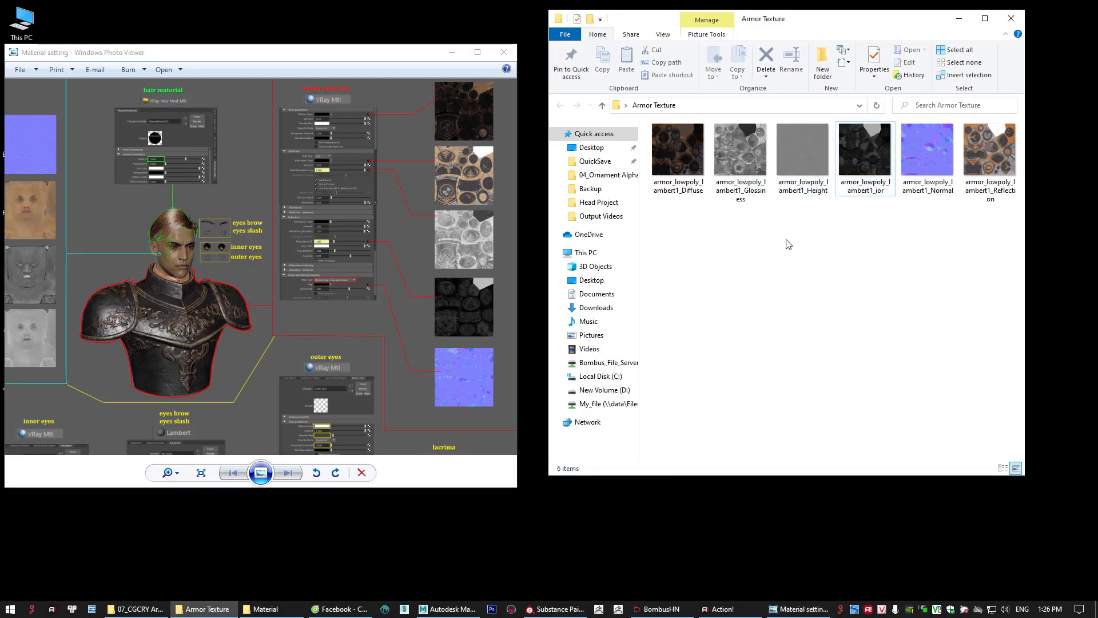
Open the armor_lowpoly_lambert1_Height map, examine its details at full size and close it
{"action": "left_click", "coordinate": [800, 184]}
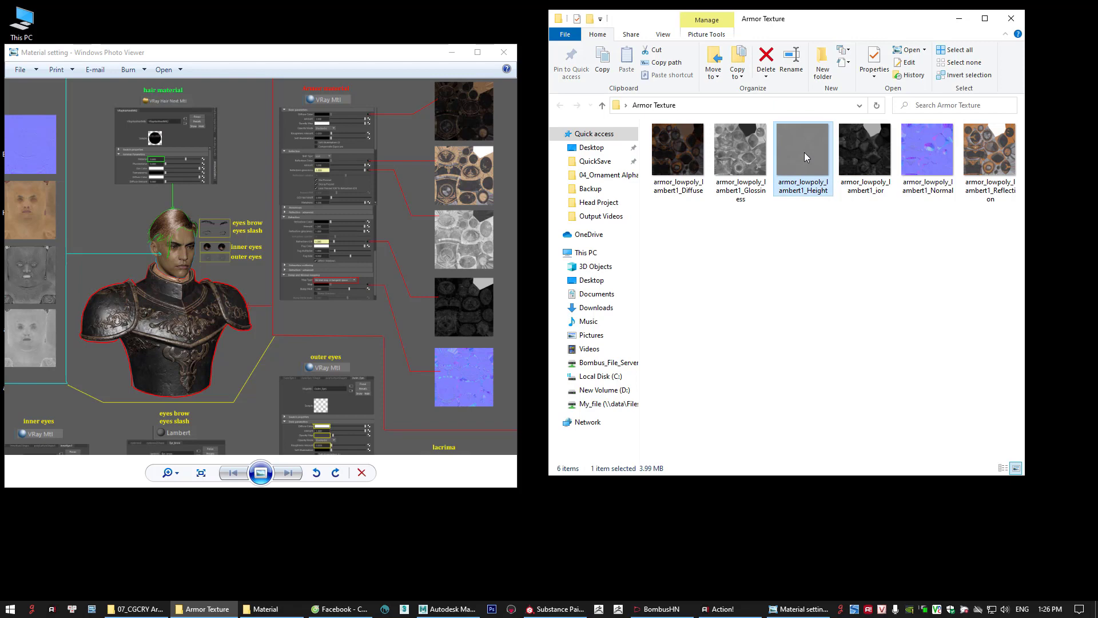
{"action": "double_click", "coordinate": [804, 152]}
{"action": "left_click", "coordinate": [478, 52]}
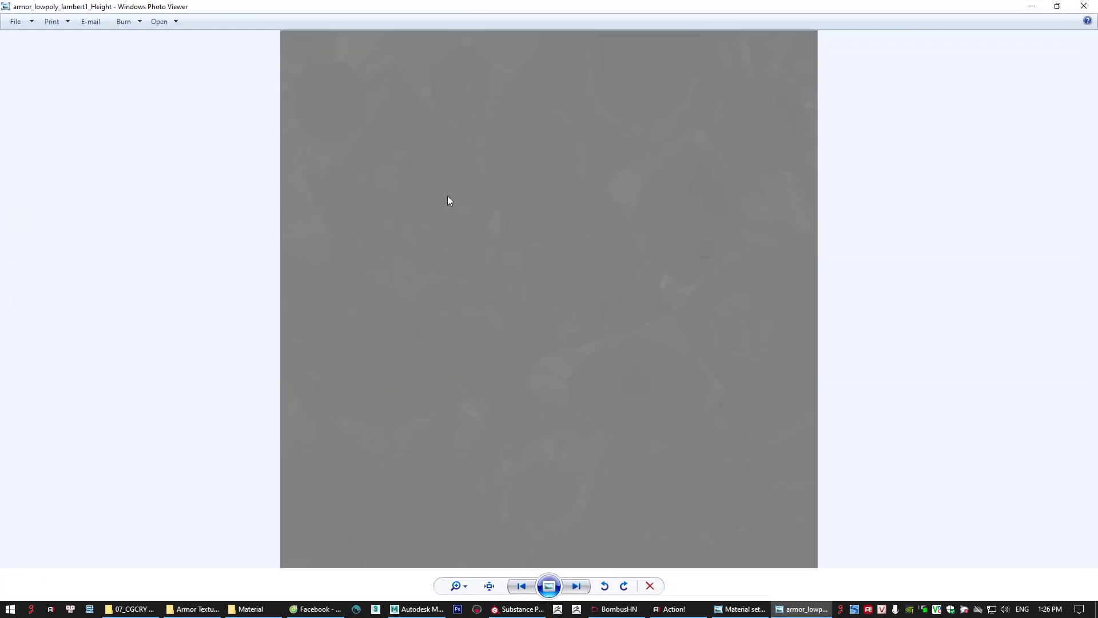
{"action": "scroll", "coordinate": [447, 200], "scroll_direction": "up", "scroll_amount": 3}
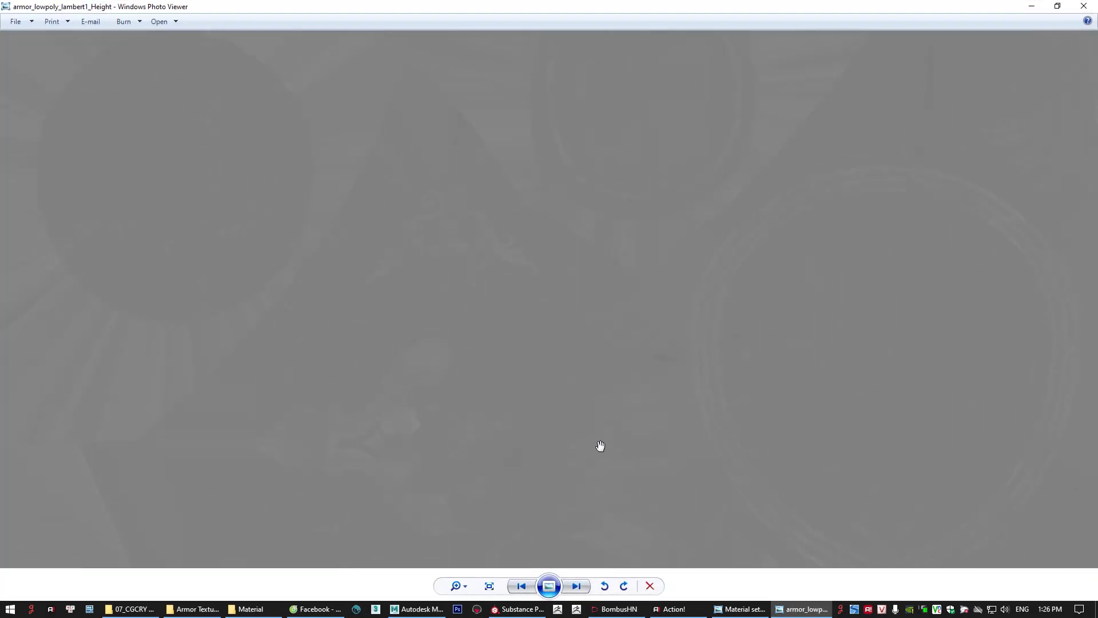
{"action": "scroll", "coordinate": [493, 271], "scroll_direction": "down", "scroll_amount": 3}
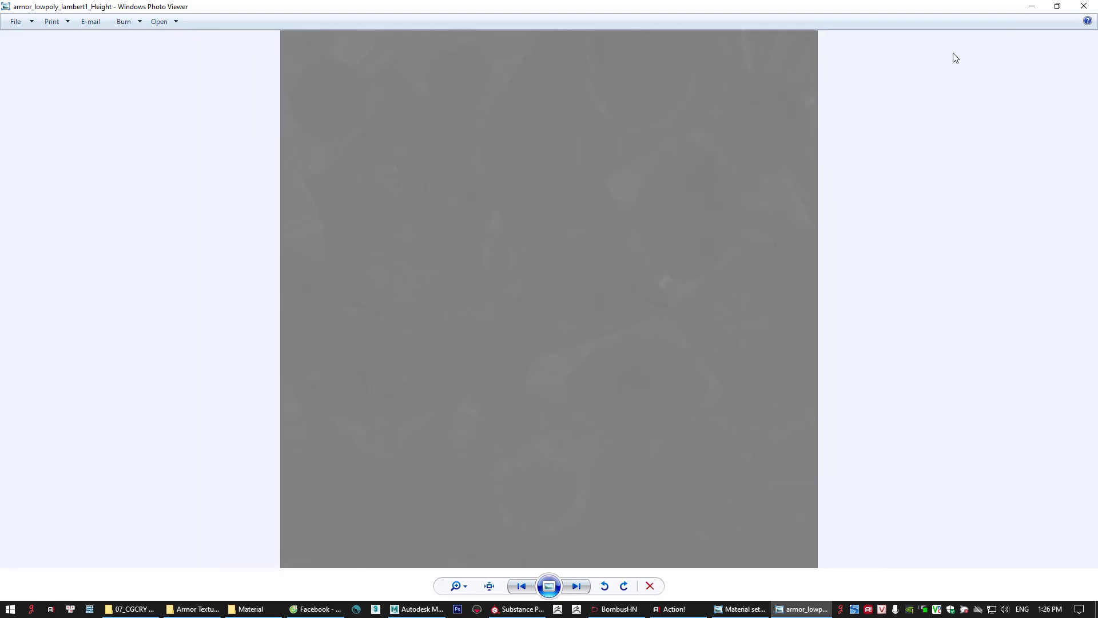
{"action": "left_click", "coordinate": [1082, 7]}
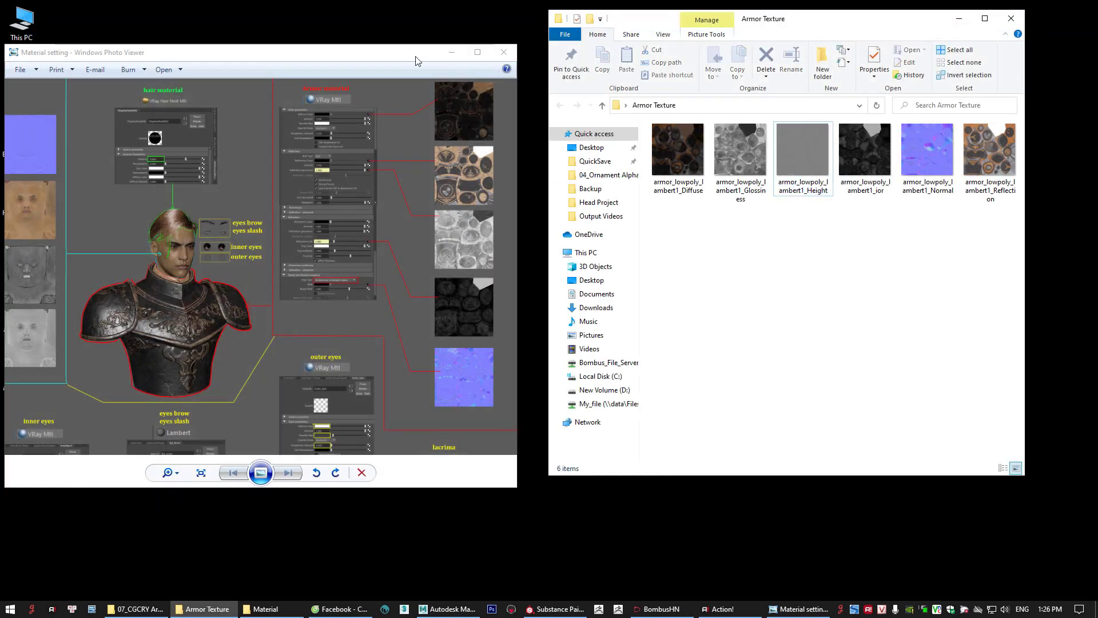
Put the Armor Texture folder away and examine the armor's VRay Mtl section of the reference image
{"action": "left_click_drag", "start_coordinate": [398, 53], "coordinate": [377, 40]}
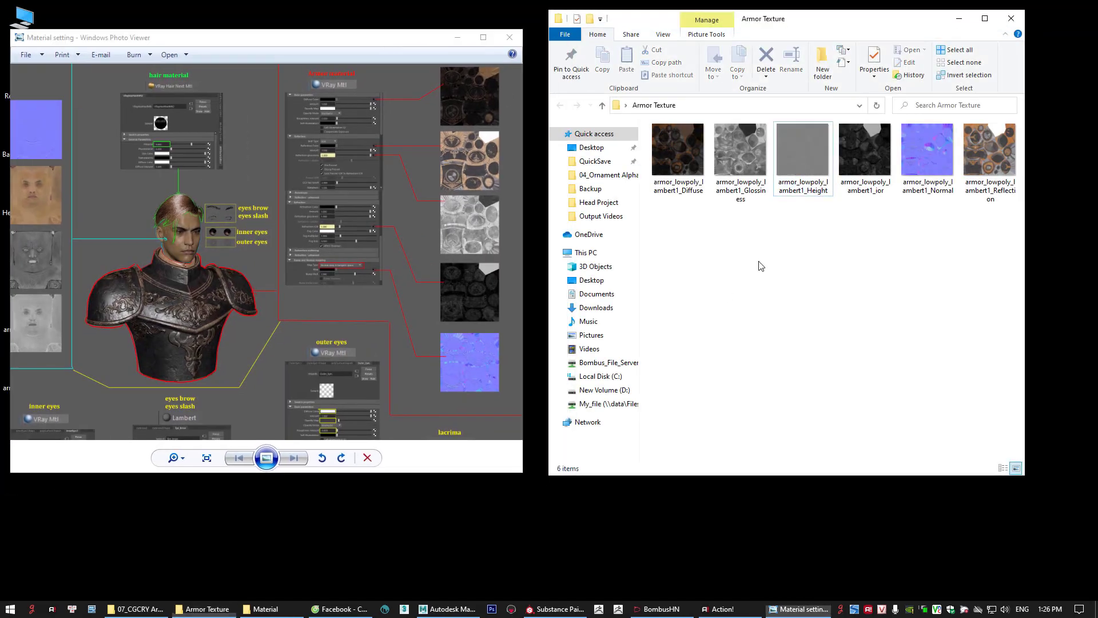
{"action": "left_click", "coordinate": [959, 18]}
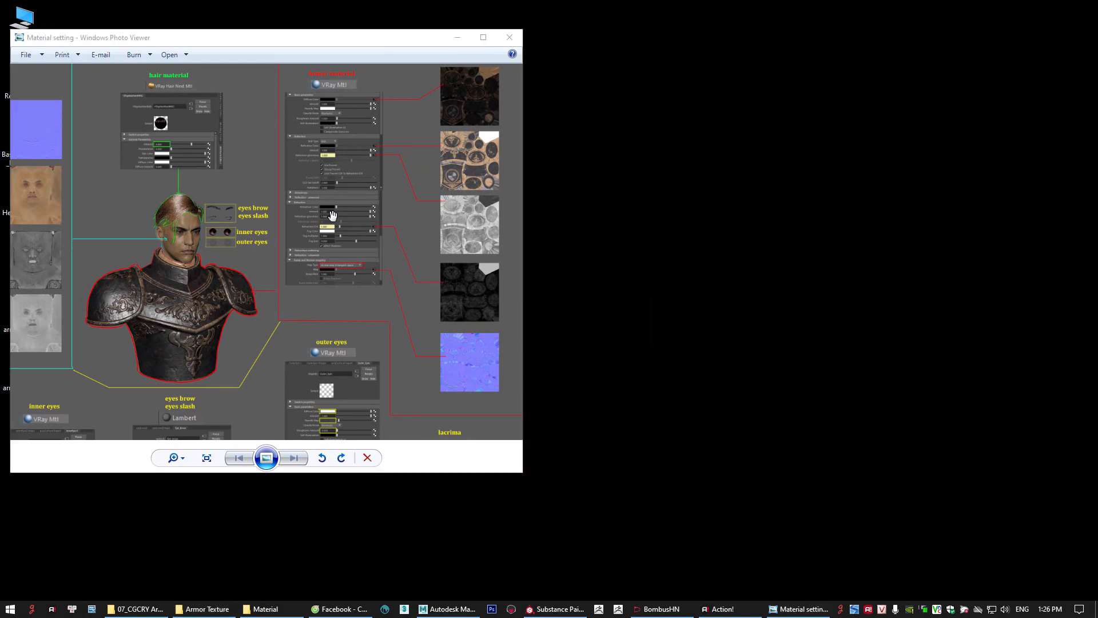
{"action": "scroll", "coordinate": [330, 125], "scroll_direction": "up", "scroll_amount": 3}
{"action": "scroll", "coordinate": [330, 124], "scroll_direction": "down", "scroll_amount": 3}
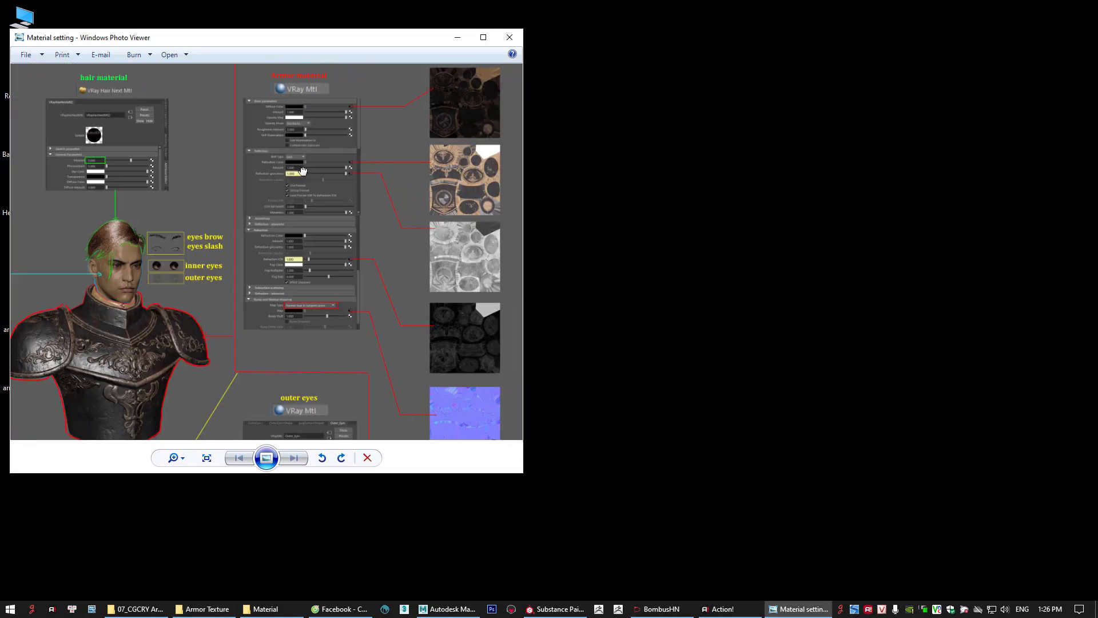
{"action": "left_click", "coordinate": [647, 339]}
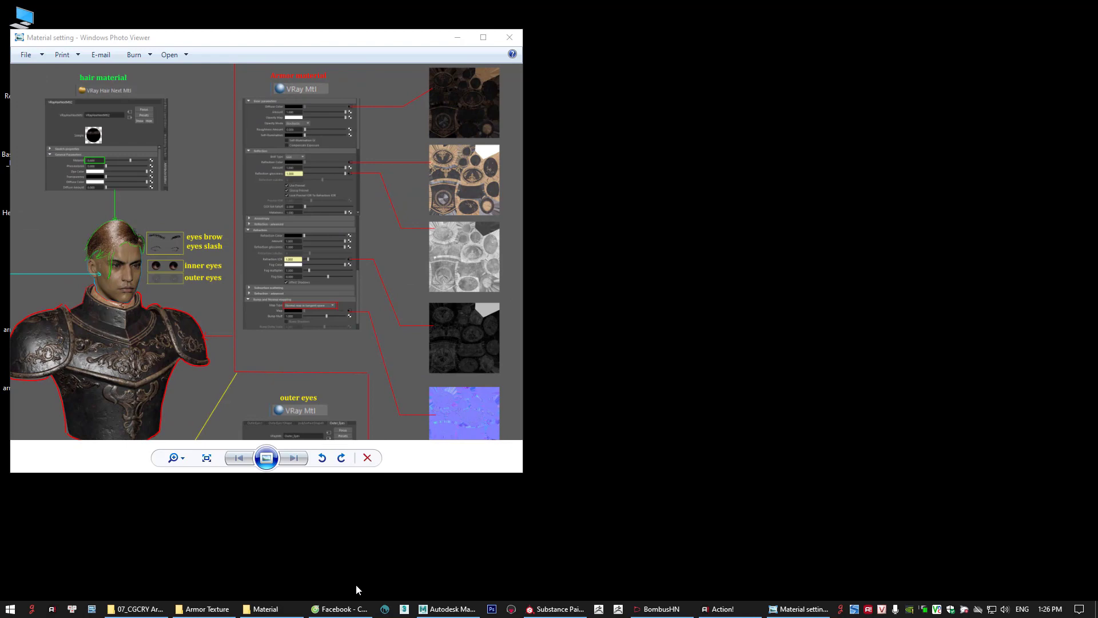
Switch to Autodesk Maya, close the Hypershade and inspect the collapsed Armor_lowpoly group's model from several angles
{"action": "left_click", "coordinate": [446, 609]}
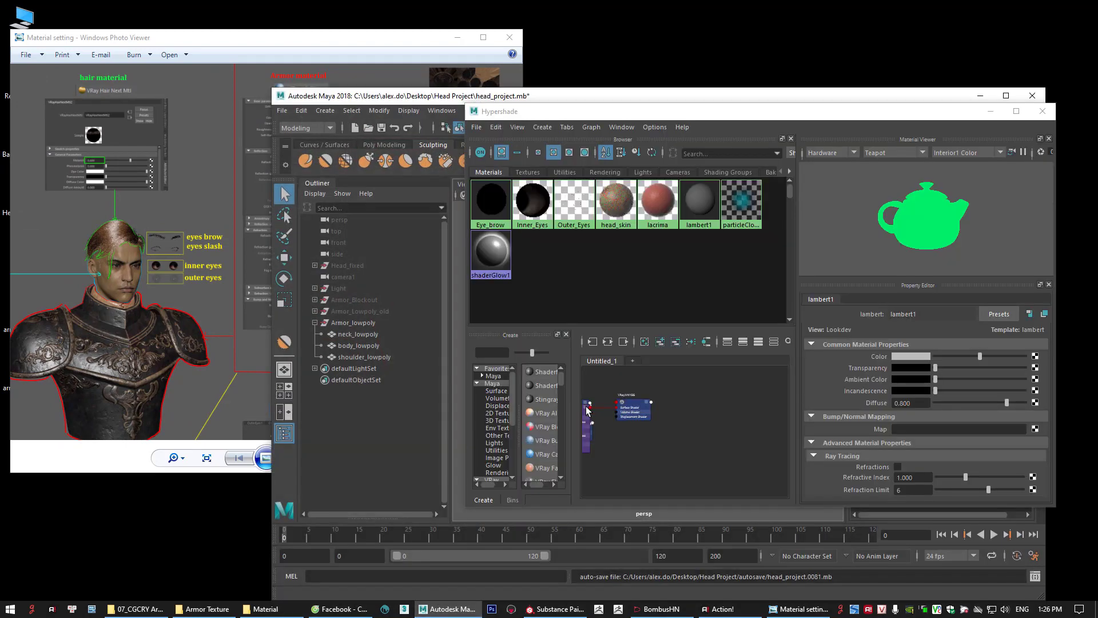
{"action": "left_click", "coordinate": [1038, 114]}
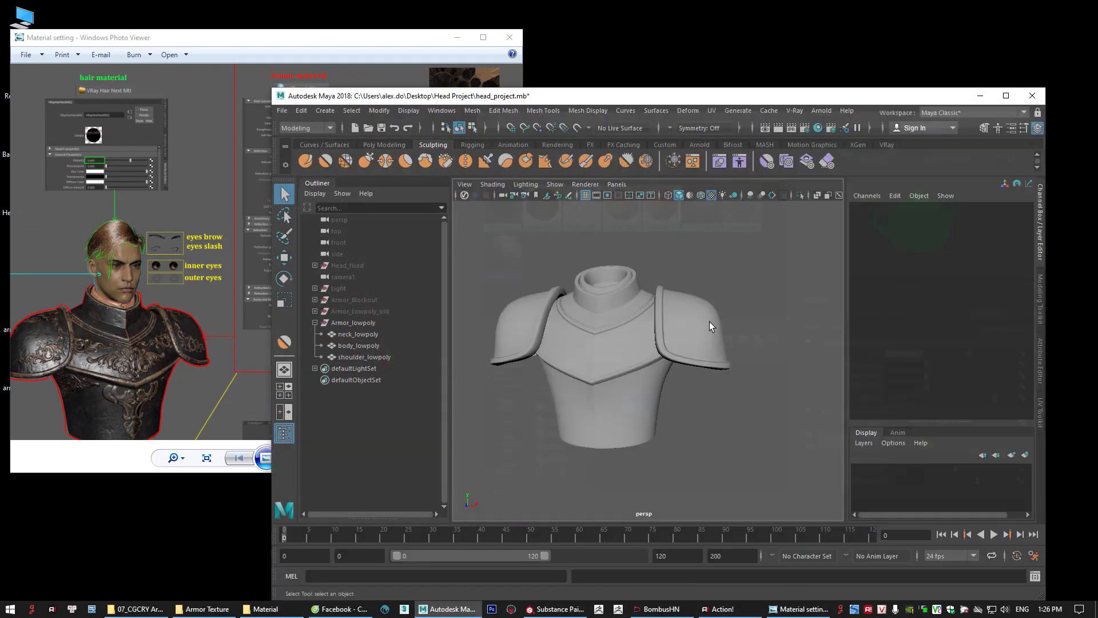
{"action": "left_click", "coordinate": [314, 324]}
{"action": "left_click", "coordinate": [354, 322]}
{"action": "left_click_drag", "start_coordinate": [629, 391], "coordinate": [647, 291], "text": "alt"}
{"action": "left_click", "coordinate": [737, 276]}
{"action": "right_click_drag", "start_coordinate": [647, 290], "coordinate": [671, 313], "text": "alt"}
{"action": "middle_click_drag", "start_coordinate": [652, 333], "coordinate": [691, 342], "text": "alt"}
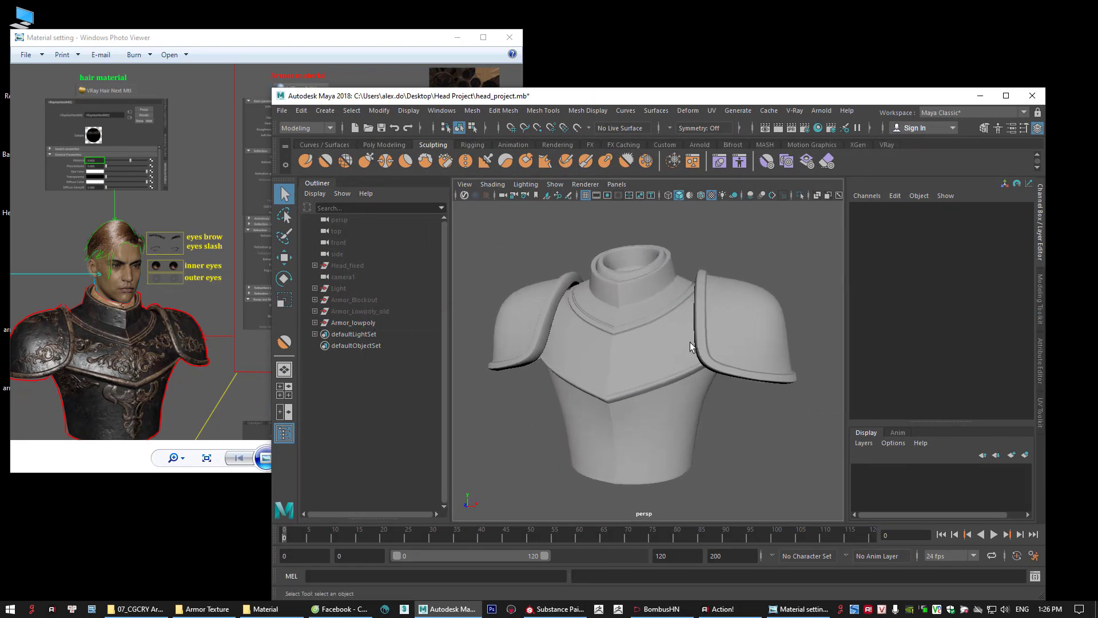
{"action": "left_click_drag", "start_coordinate": [691, 346], "coordinate": [666, 343], "text": "alt"}
{"action": "left_click", "coordinate": [689, 292]}
{"action": "left_click", "coordinate": [756, 243]}
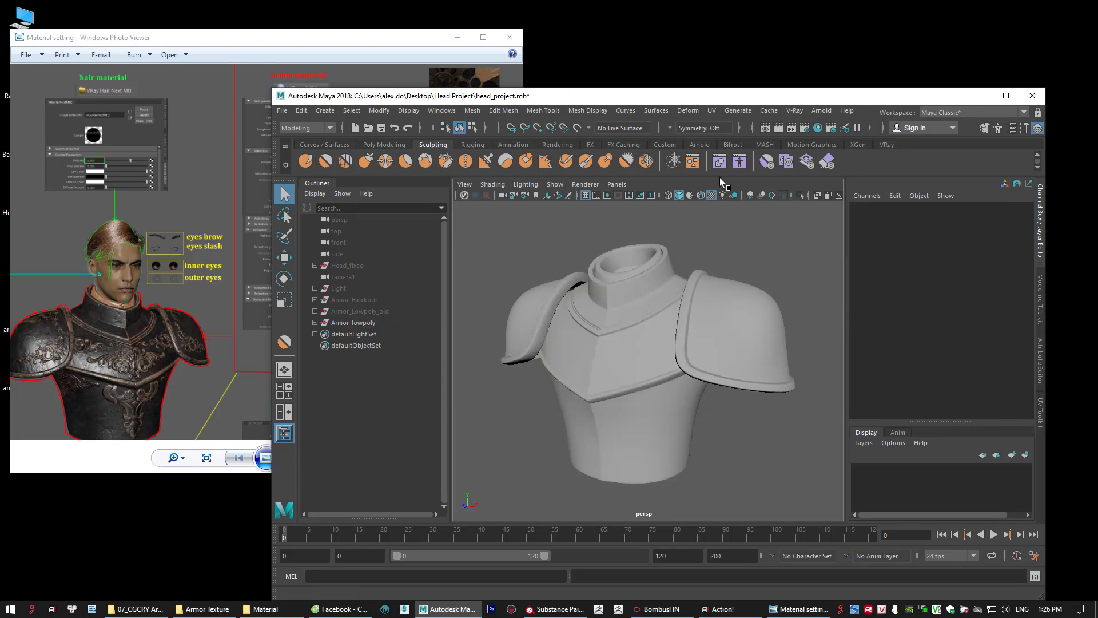
Reopen the Hypershade and place the reference image's enlarged Armor material section alongside it
{"action": "left_click", "coordinate": [819, 128]}
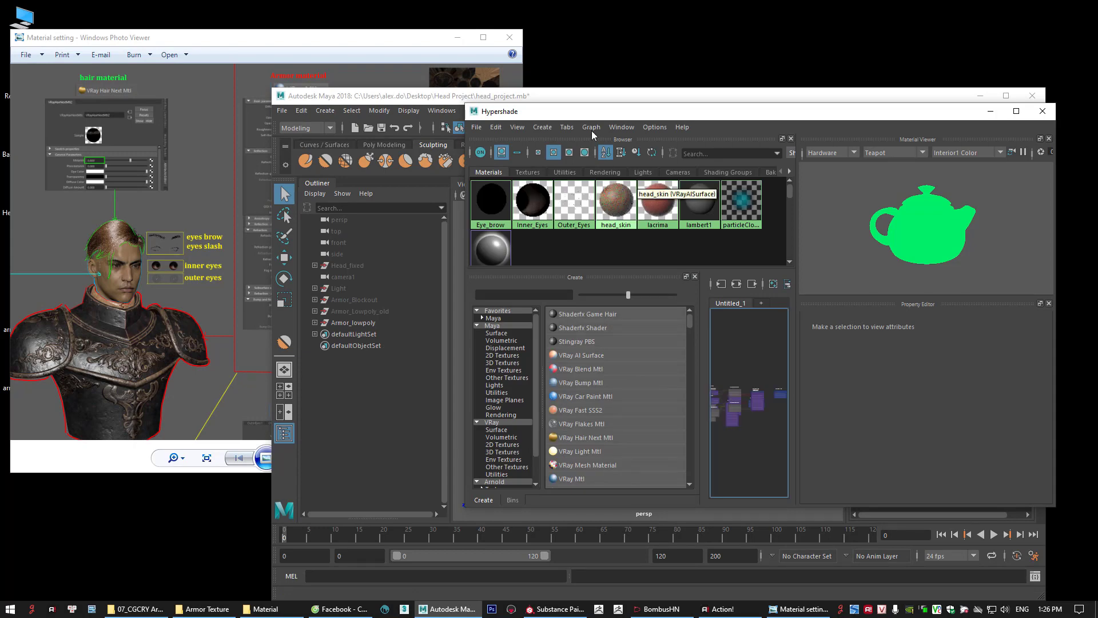
{"action": "left_click", "coordinate": [159, 107]}
{"action": "left_click_drag", "start_coordinate": [294, 41], "coordinate": [157, 0]}
{"action": "scroll", "coordinate": [158, 109], "scroll_direction": "up", "scroll_amount": 3}
{"action": "left_click_drag", "start_coordinate": [158, 109], "coordinate": [131, 165]}
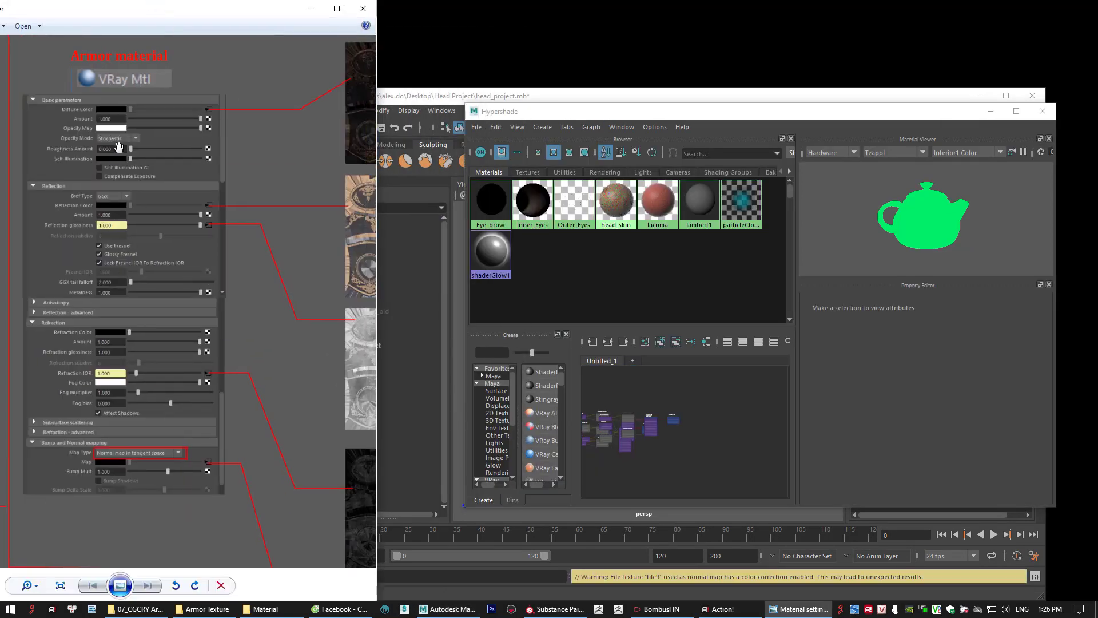
Widen the Hypershade's material creation list, hide the Outliner and create a new VRay Mtl
{"action": "left_click", "coordinate": [579, 295]}
{"action": "left_click_drag", "start_coordinate": [576, 397], "coordinate": [636, 396]}
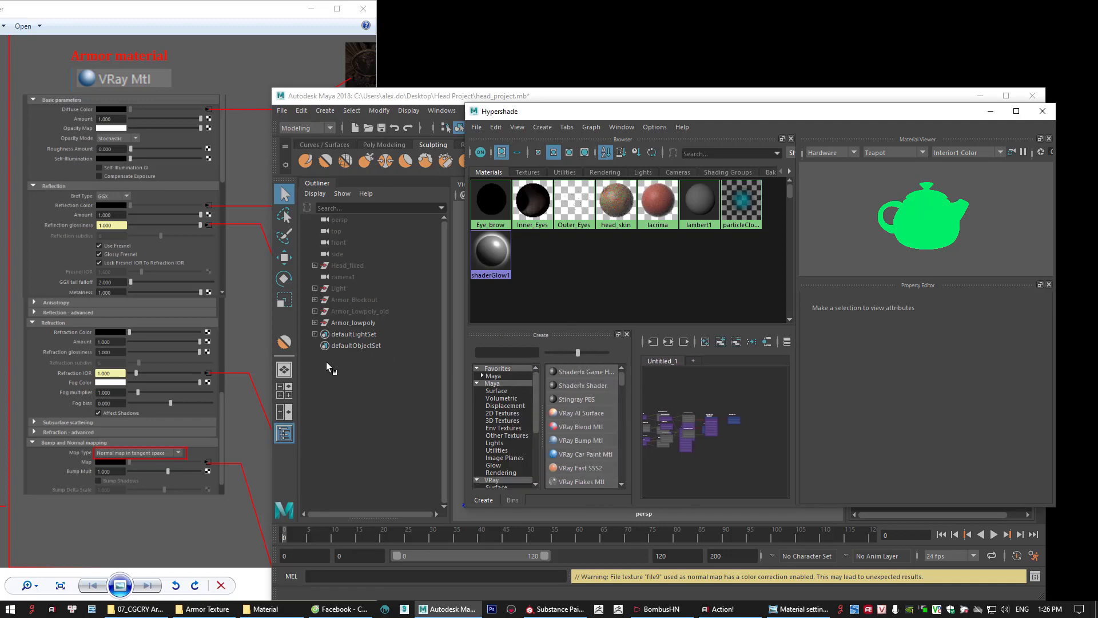
{"action": "left_click", "coordinate": [284, 432]}
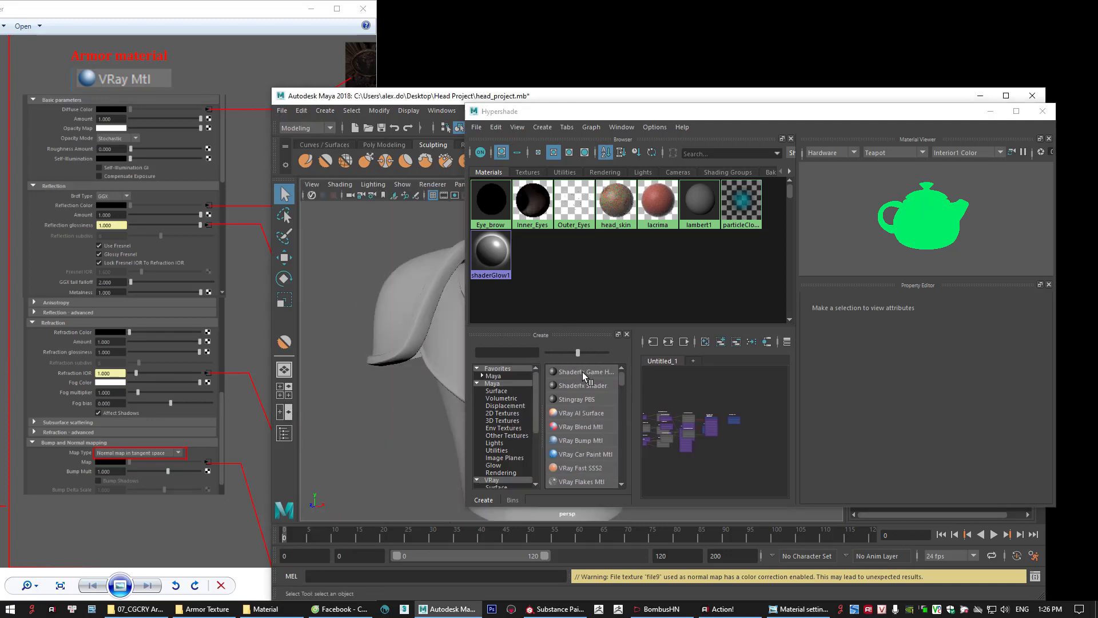
{"action": "left_click_drag", "start_coordinate": [620, 381], "coordinate": [622, 386]}
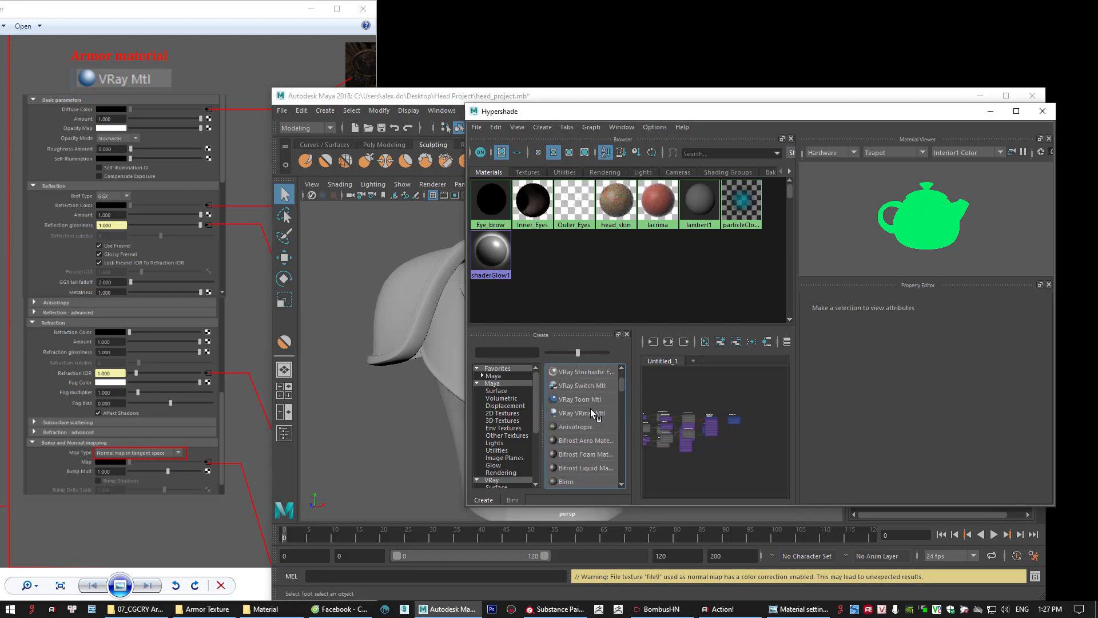
{"action": "scroll", "coordinate": [588, 409], "scroll_direction": "up", "scroll_amount": 5}
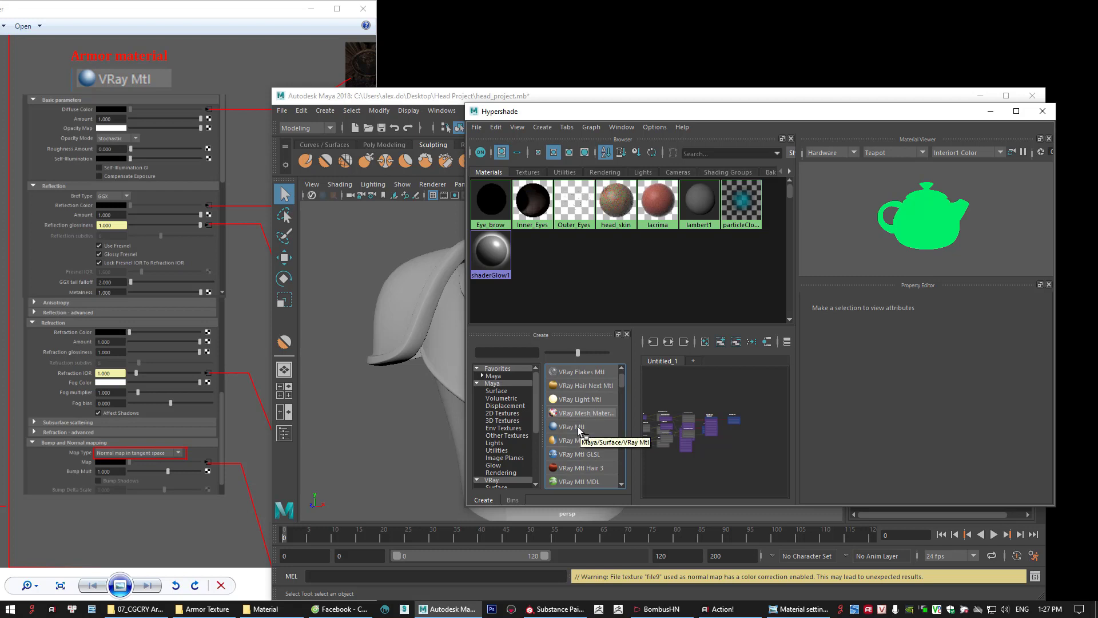
{"action": "left_click", "coordinate": [579, 427]}
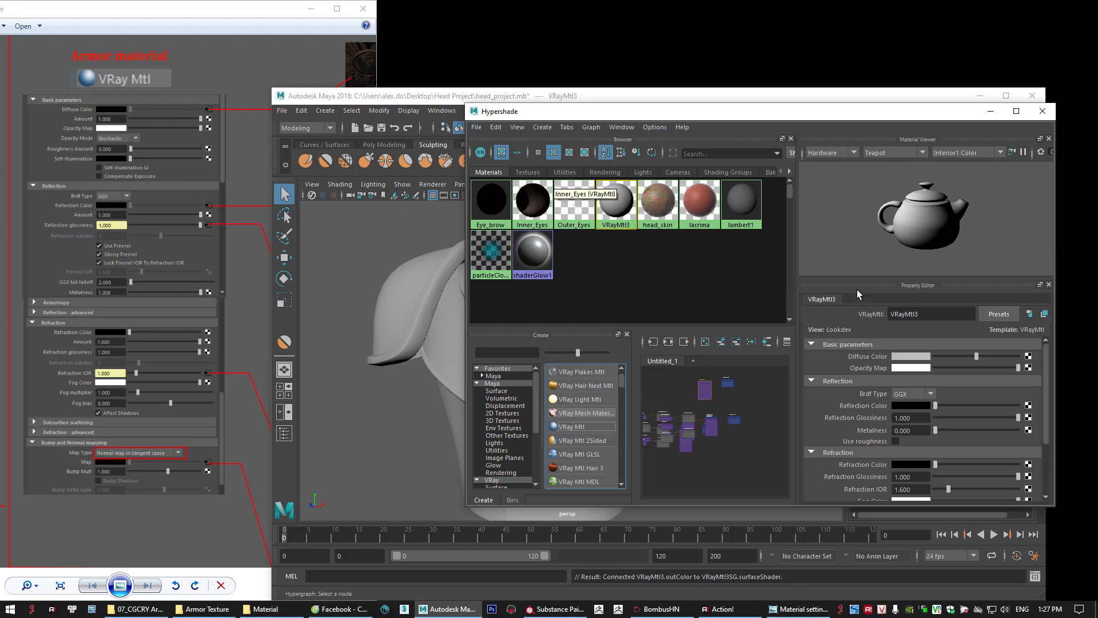
Rename the new VRay material as Armor_material
{"action": "double_click", "coordinate": [915, 313]}
{"action": "type", "text": "Ar"}
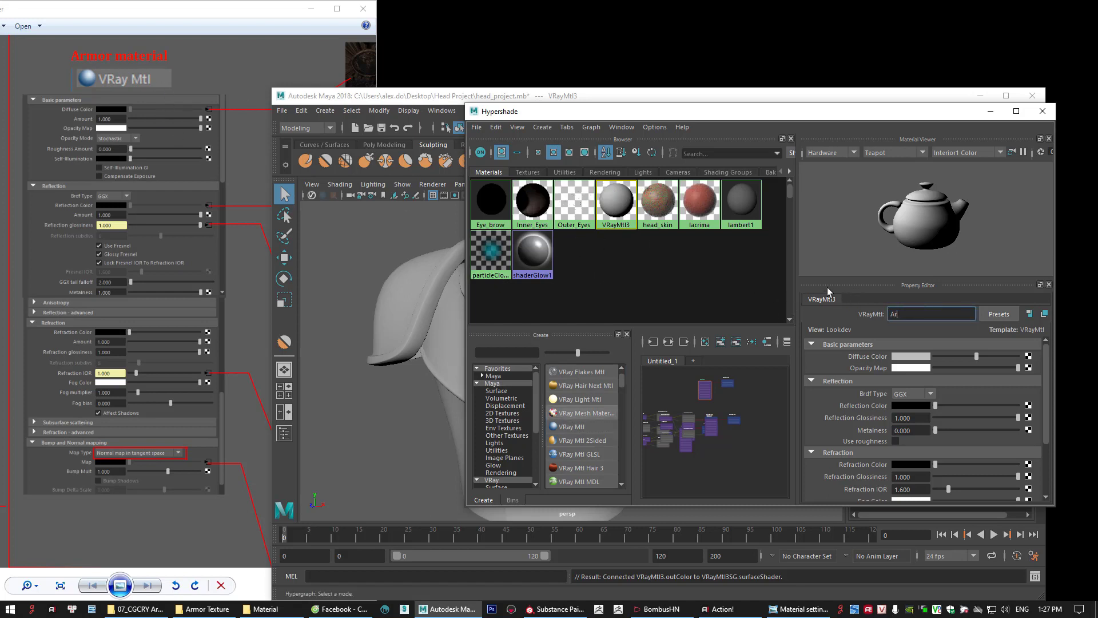
{"action": "type", "text": "mo"}
{"action": "type", "text": "r"}
{"action": "type", "text": " mate"}
{"action": "type", "text": "r"}
{"action": "type", "text": "ia;"}
{"action": "key", "text": "Return"}
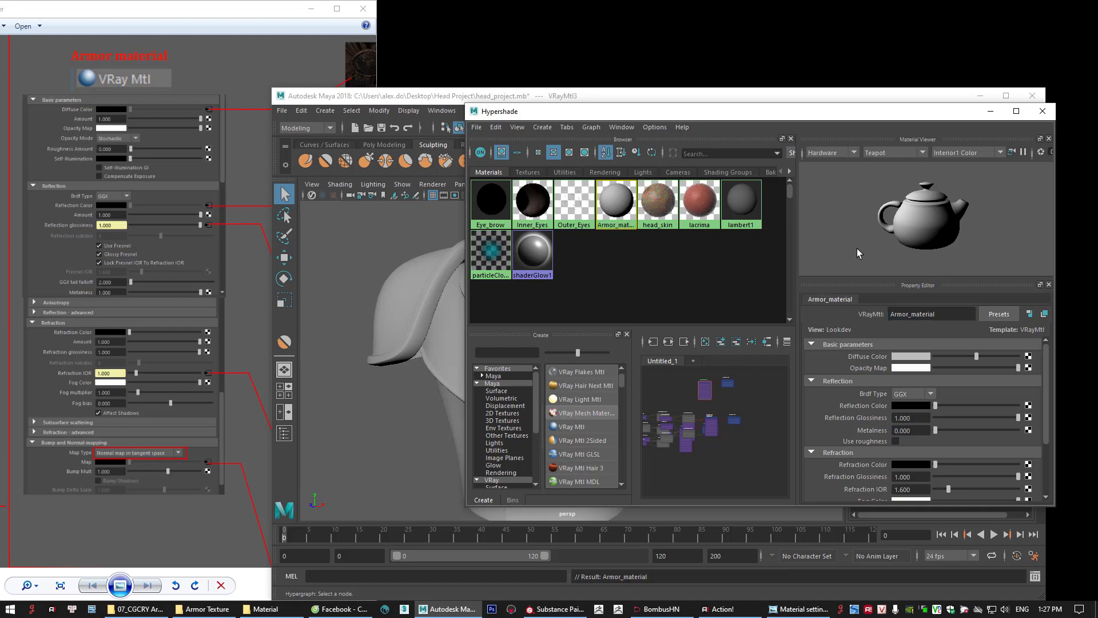
Enlarge the Hypershade beside the reference image and frame the reference's Armor material settings with their connected texture maps
{"action": "left_click", "coordinate": [119, 248]}
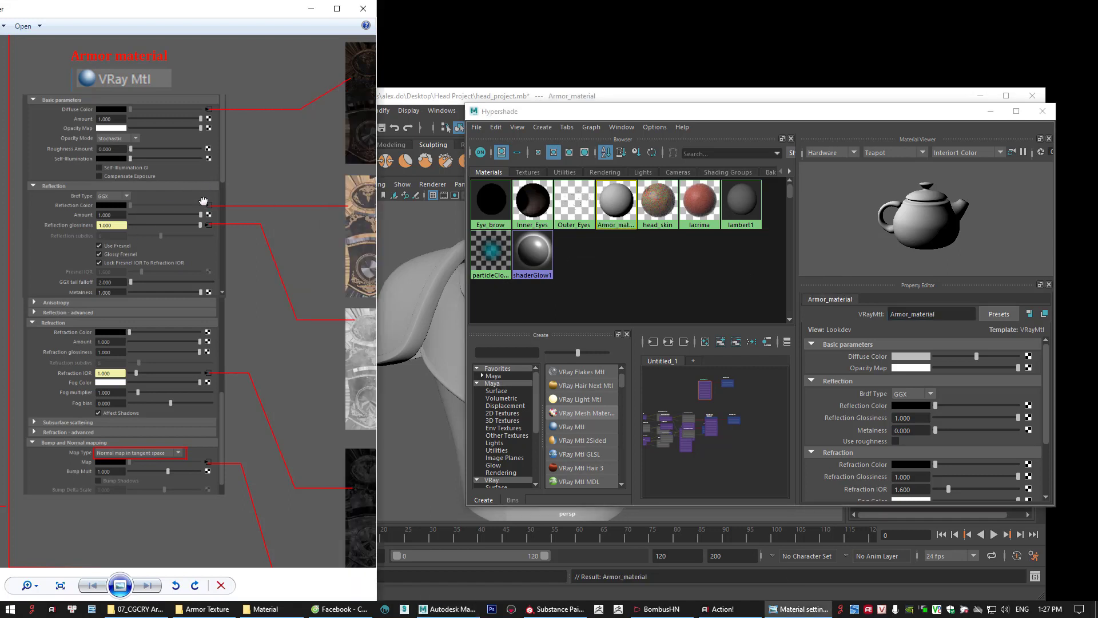
{"action": "left_click_drag", "start_coordinate": [203, 201], "coordinate": [177, 223]}
{"action": "scroll", "coordinate": [176, 223], "scroll_direction": "down", "scroll_amount": 2}
{"action": "scroll", "coordinate": [153, 153], "scroll_direction": "up", "scroll_amount": 3}
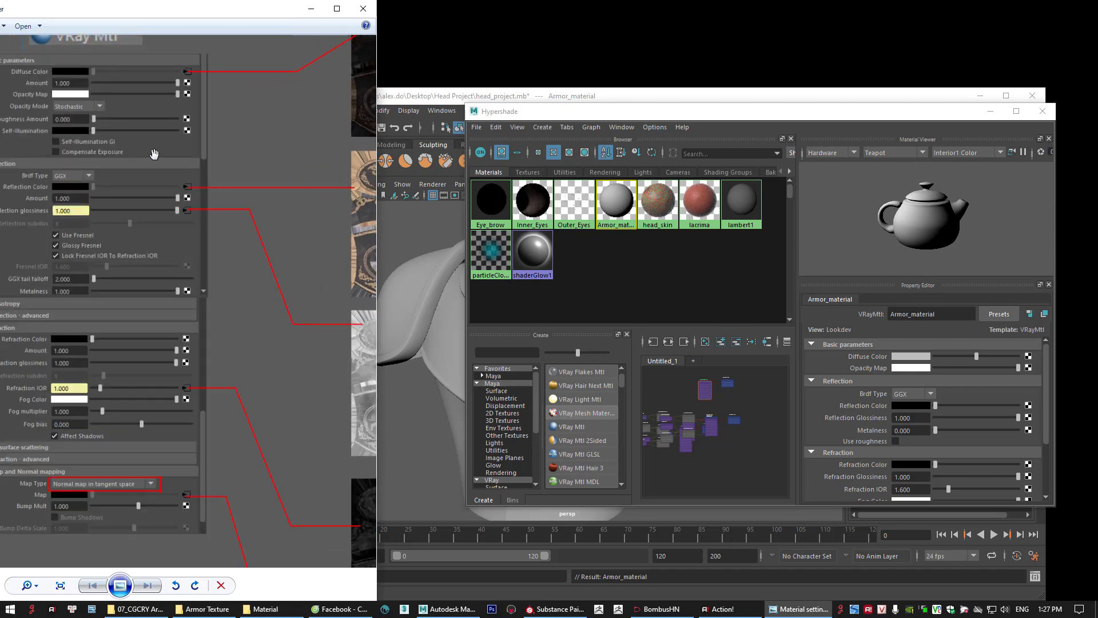
{"action": "scroll", "coordinate": [159, 236], "scroll_direction": "down", "scroll_amount": 1}
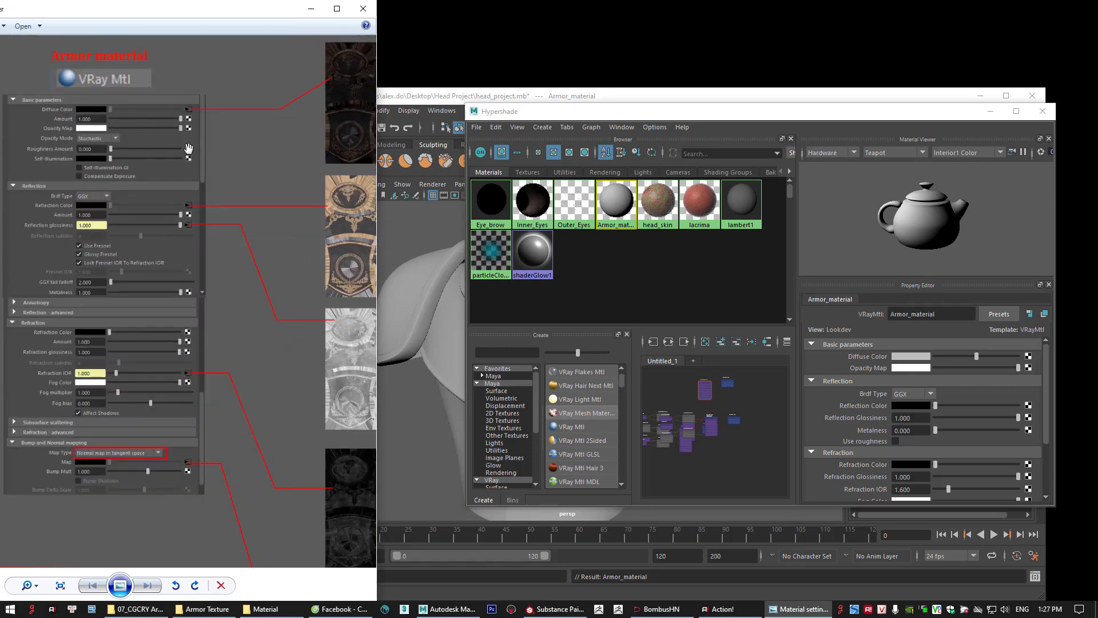
{"action": "left_click_drag", "start_coordinate": [815, 112], "coordinate": [748, 39]}
{"action": "left_click_drag", "start_coordinate": [986, 438], "coordinate": [1017, 589]}
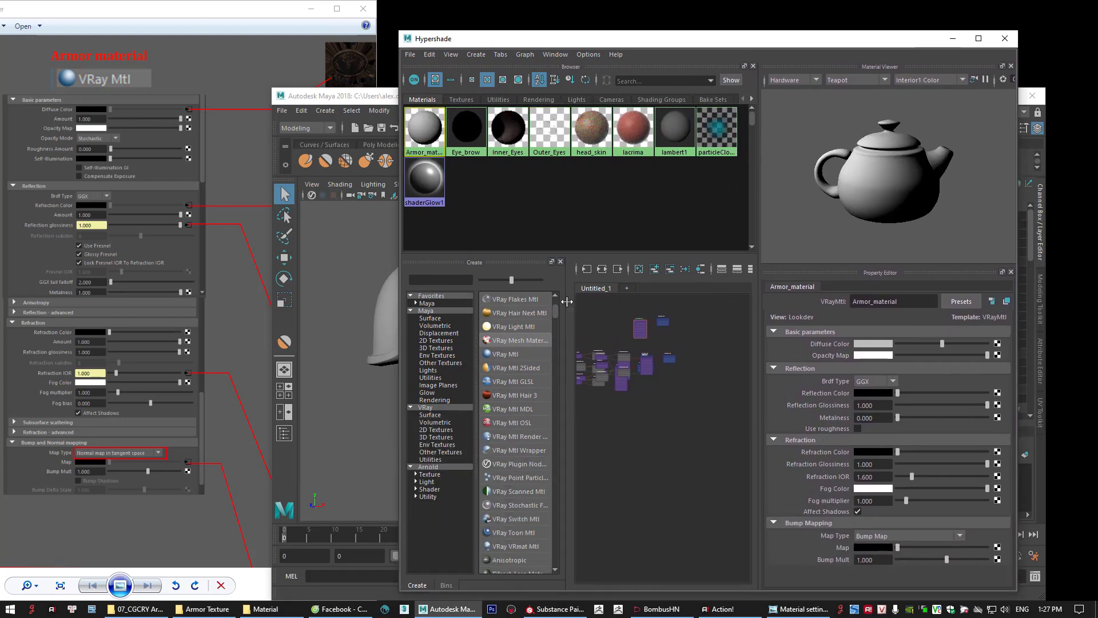
{"action": "left_click", "coordinate": [195, 190]}
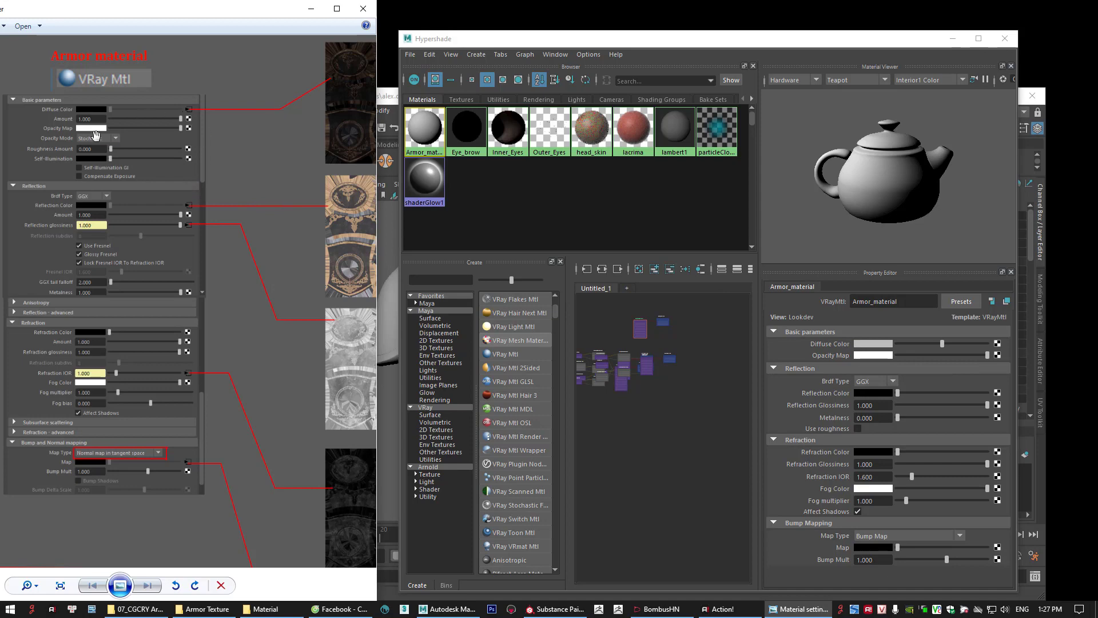
{"action": "scroll", "coordinate": [137, 138], "scroll_direction": "down", "scroll_amount": 2}
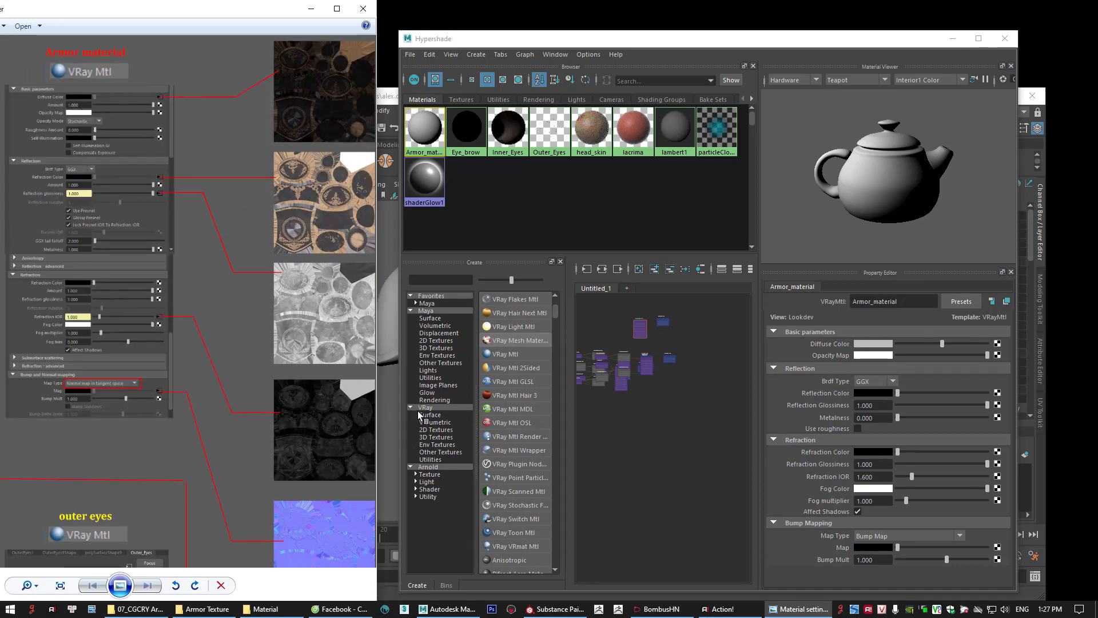
Open the Armor Texture folder from the desktop, copy its folder path and minimize the folder window
{"action": "double_click", "coordinate": [213, 9]}
{"action": "double_click", "coordinate": [22, 433]}
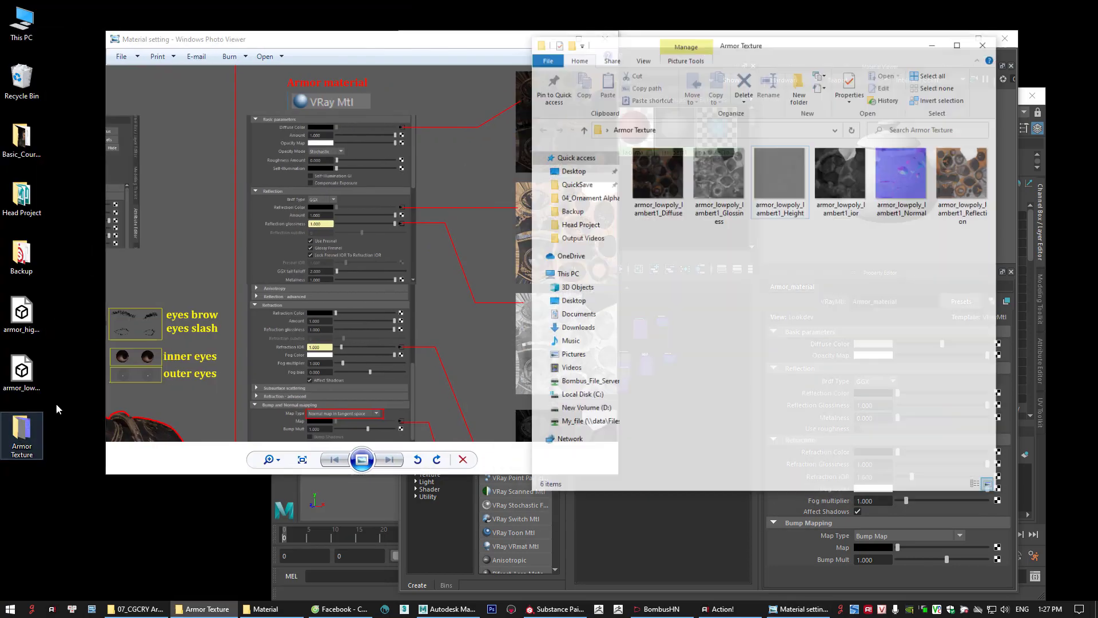
{"action": "left_click_drag", "start_coordinate": [770, 23], "coordinate": [579, 53]}
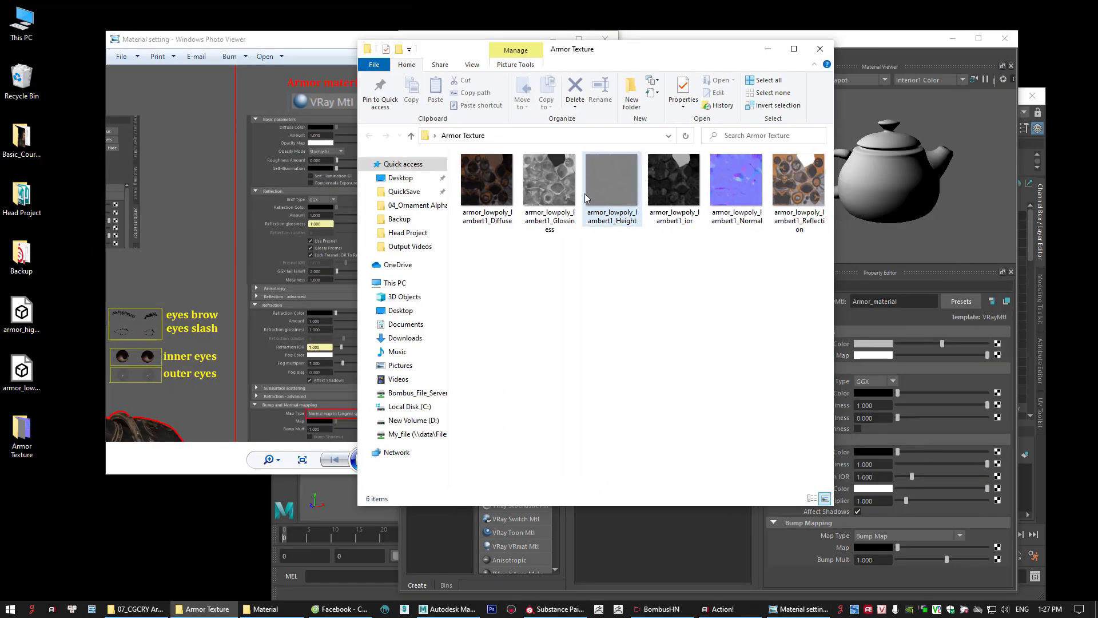
{"action": "left_click", "coordinate": [518, 136]}
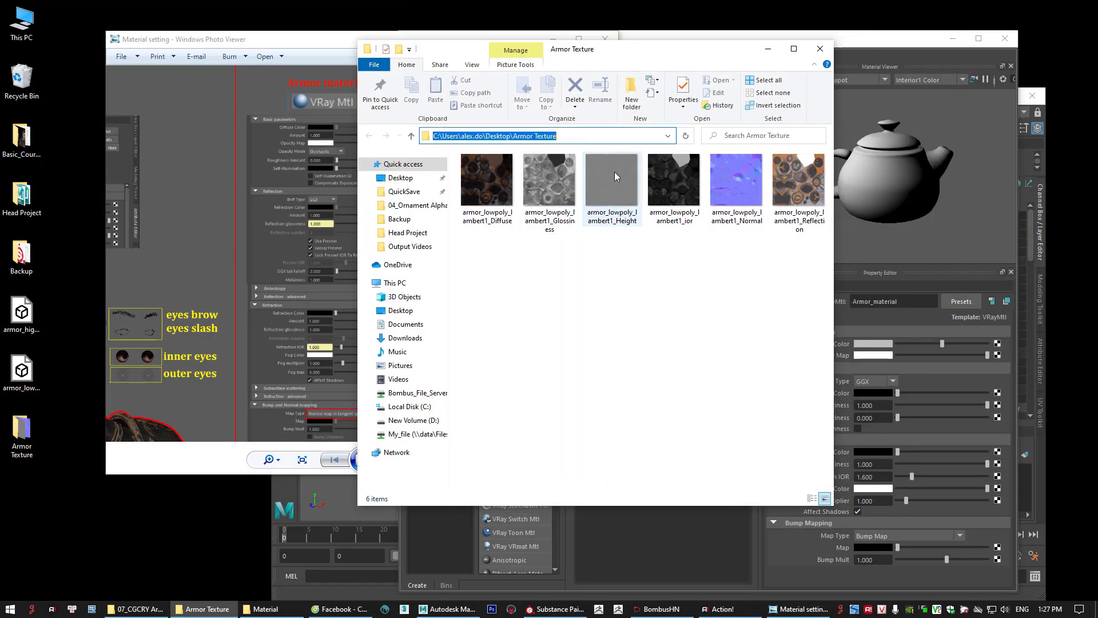
{"action": "left_click", "coordinate": [599, 338]}
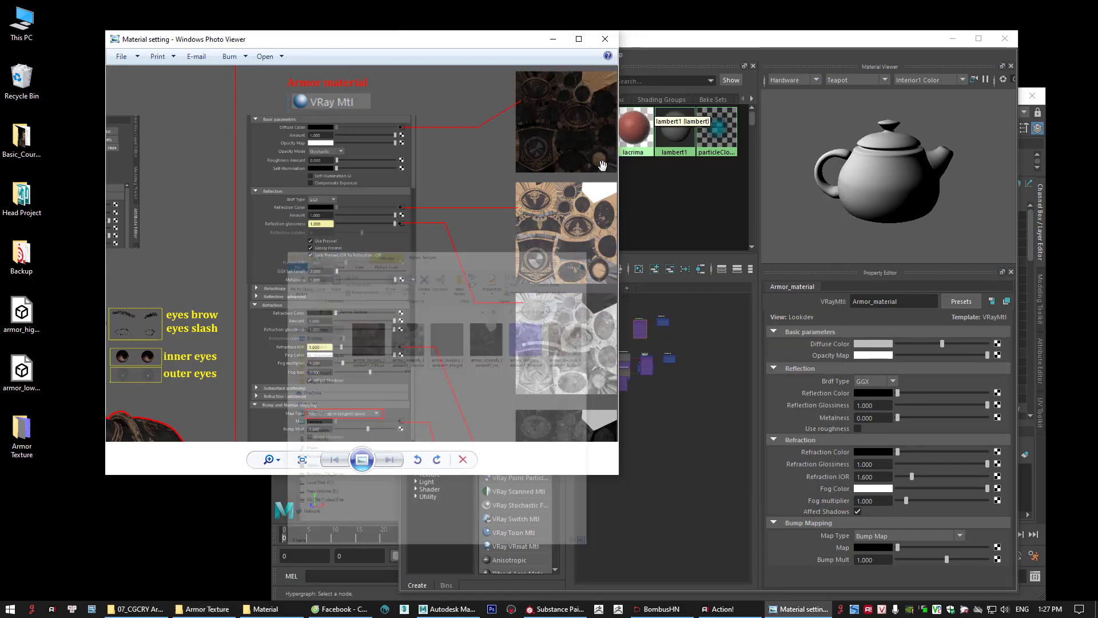
{"action": "left_click", "coordinate": [768, 49]}
Move the reference image window beside the Hypershade's attributes and frame the Armor material section with its maps
{"action": "left_click", "coordinate": [834, 261]}
{"action": "left_click", "coordinate": [171, 229]}
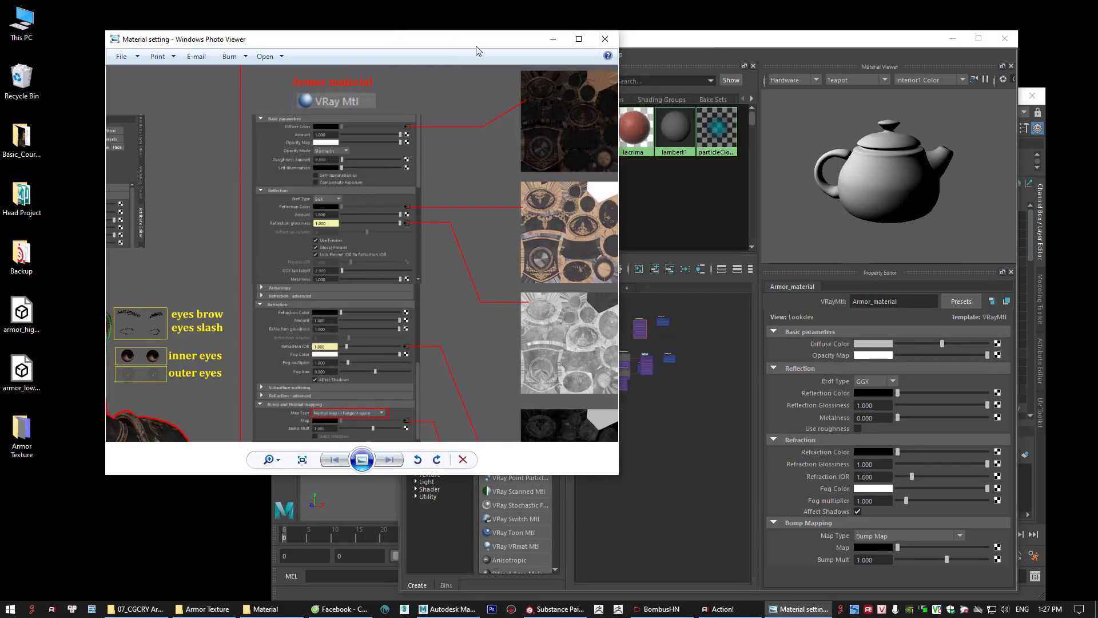
{"action": "left_click_drag", "start_coordinate": [444, 46], "coordinate": [301, 70]}
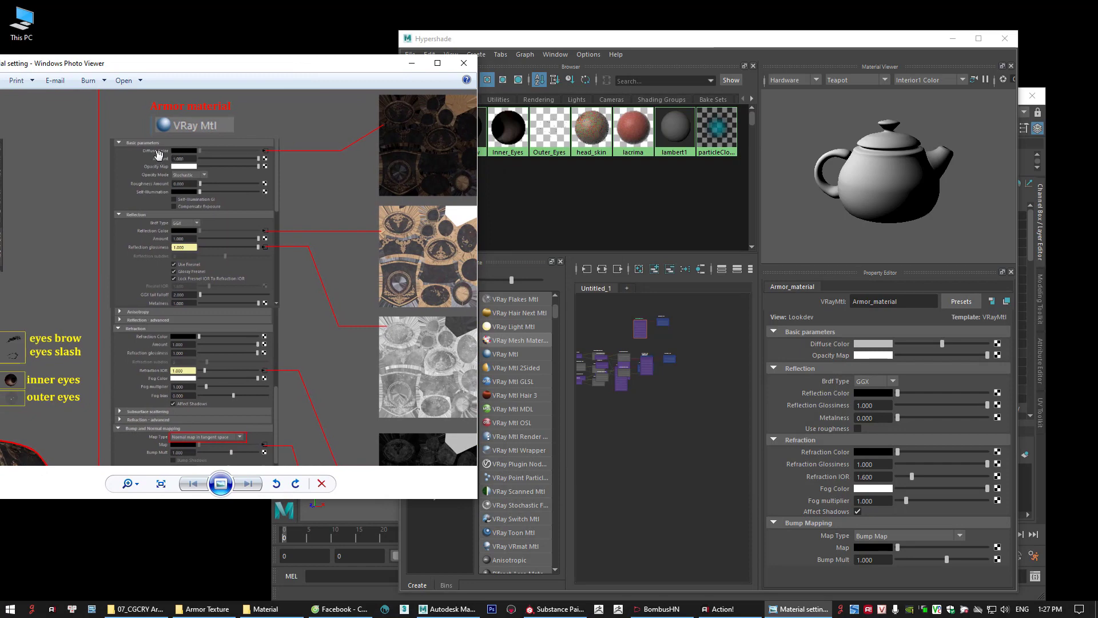
{"action": "scroll", "coordinate": [152, 165], "scroll_direction": "up", "scroll_amount": 3}
{"action": "scroll", "coordinate": [288, 238], "scroll_direction": "down", "scroll_amount": 4}
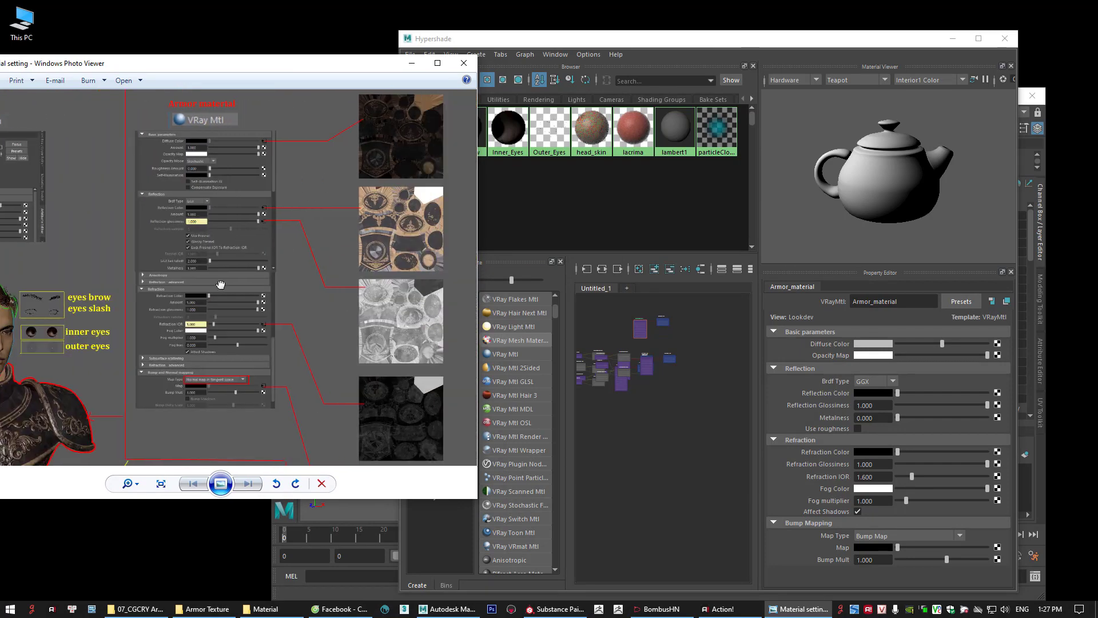
Connect a File texture node to the Diffuse Color of Armor_material
{"action": "left_click", "coordinate": [998, 344]}
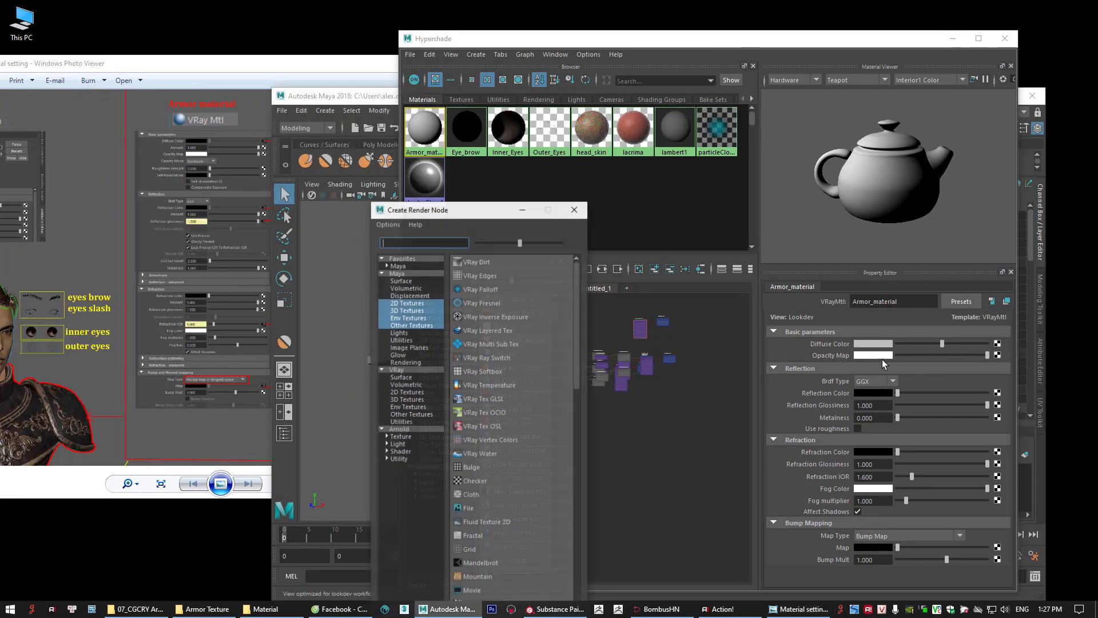
{"action": "left_click", "coordinate": [468, 505]}
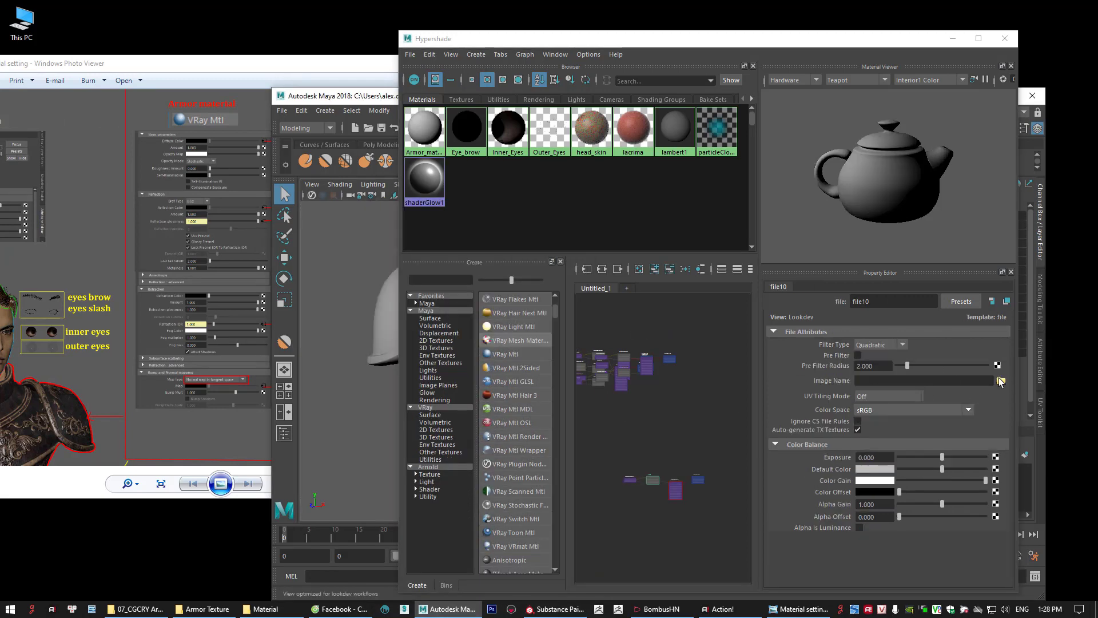
{"action": "left_click", "coordinate": [1000, 380]}
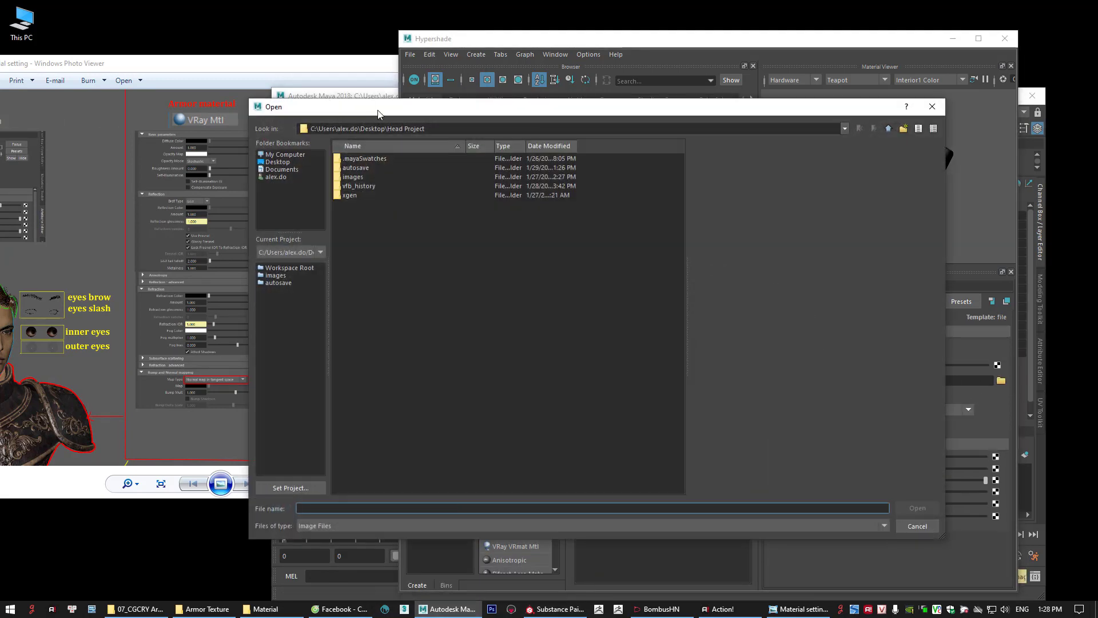
{"action": "left_click_drag", "start_coordinate": [287, 135], "coordinate": [332, 171]}
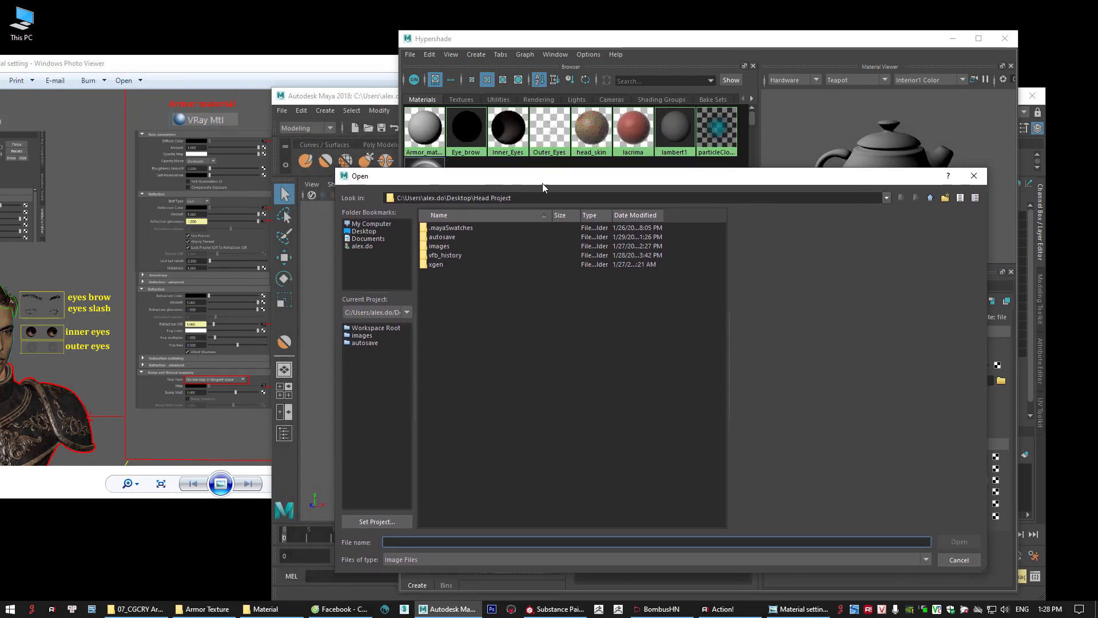
{"action": "left_click", "coordinate": [357, 225]}
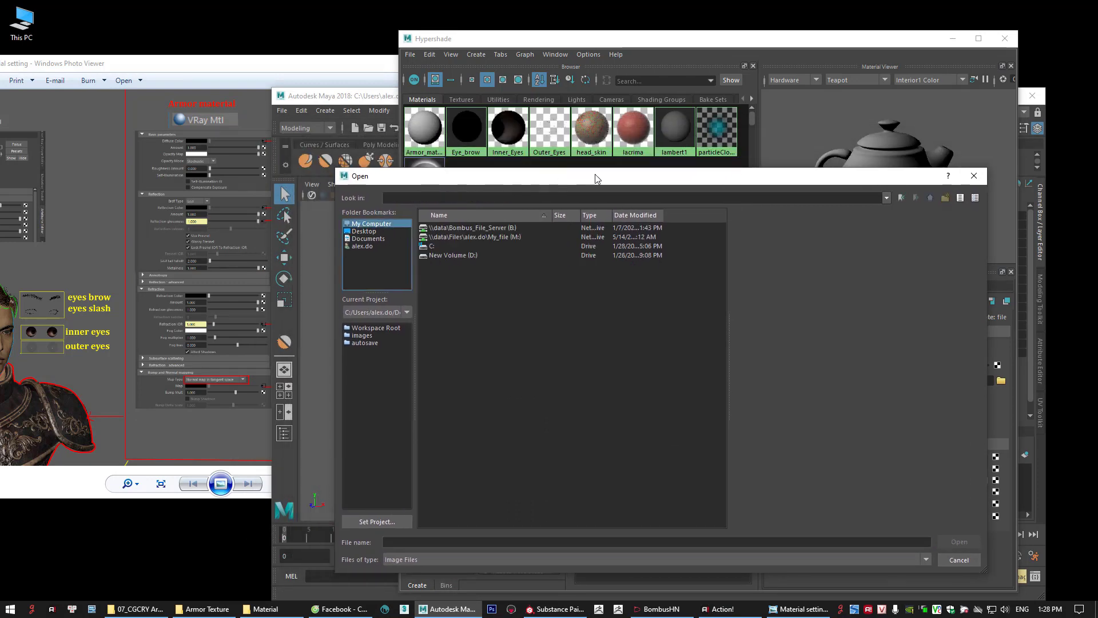
{"action": "left_click_drag", "start_coordinate": [596, 175], "coordinate": [293, 130]}
{"action": "left_click", "coordinate": [671, 131]}
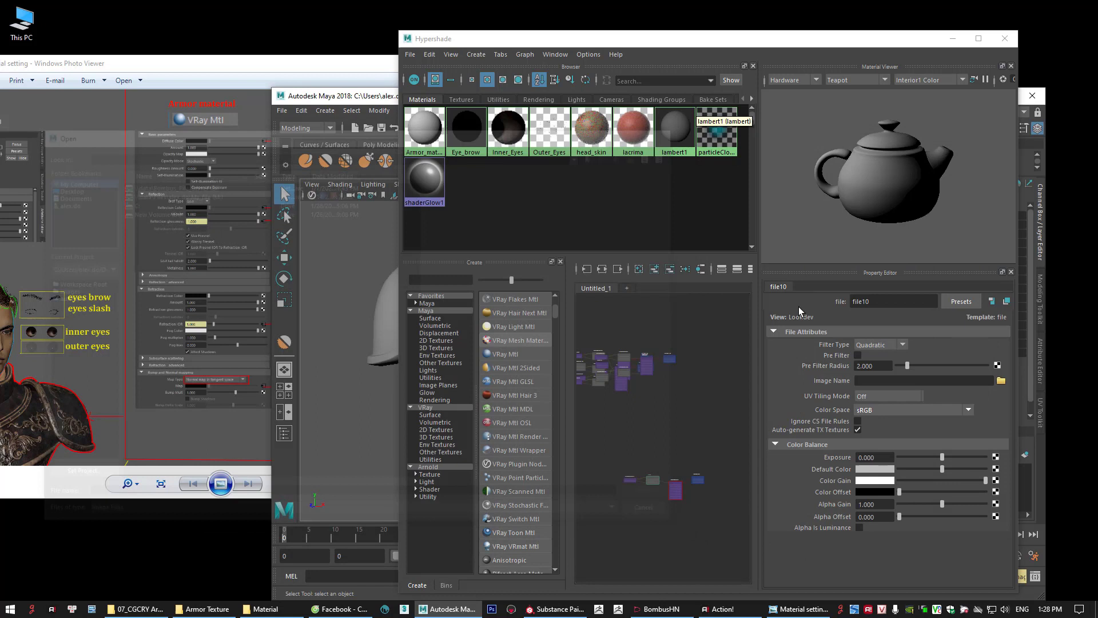
Set the file node's color space to Raw and load armor_lowpoly_lambert1_Diffuse.png from the copied Armor Texture path
{"action": "left_click", "coordinate": [893, 410]}
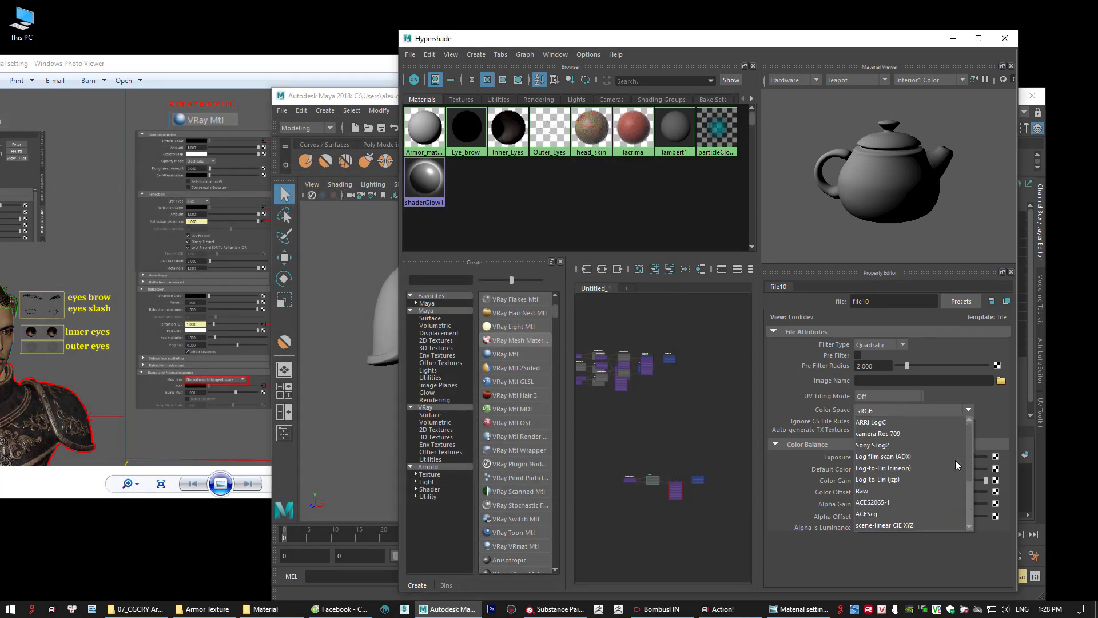
{"action": "left_click", "coordinate": [887, 445]}
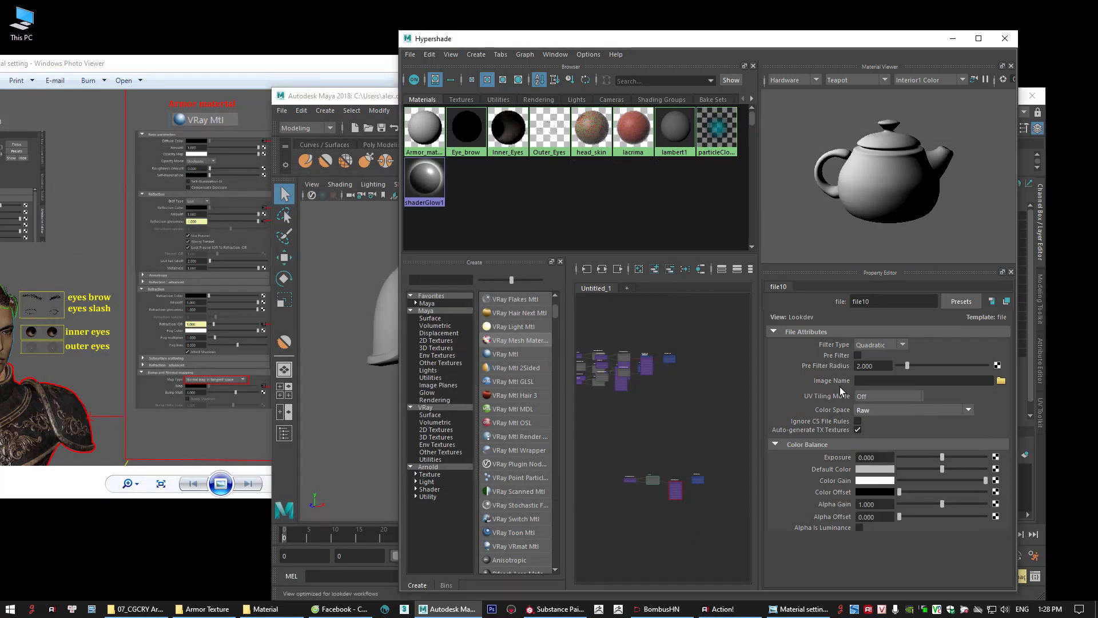
{"action": "left_click", "coordinate": [1001, 380]}
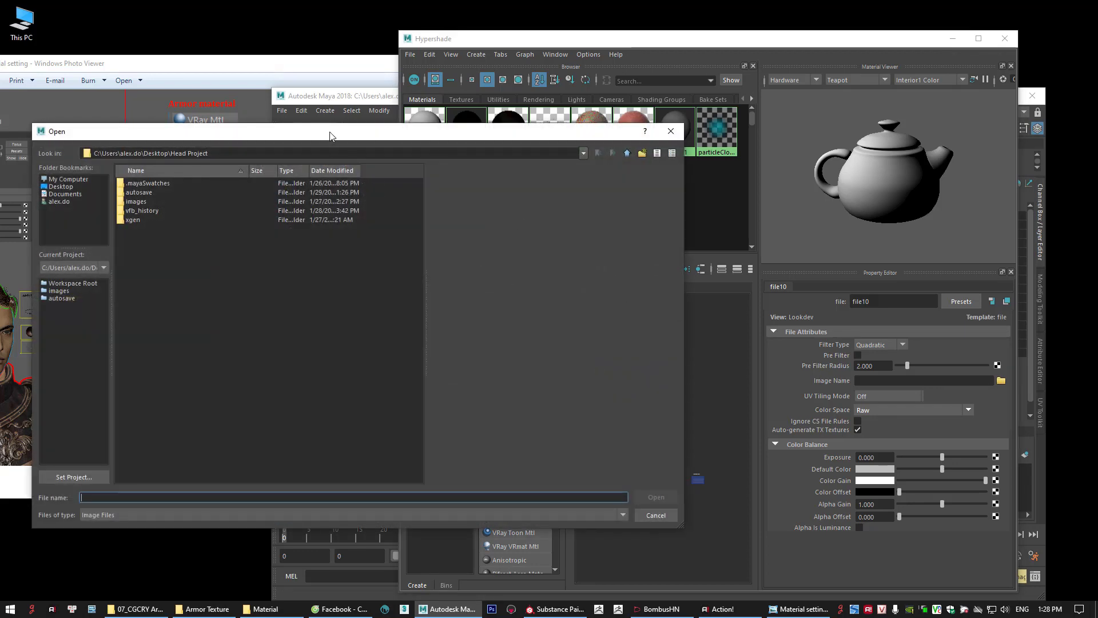
{"action": "left_click_drag", "start_coordinate": [330, 136], "coordinate": [473, 136]}
{"action": "type", "text": "C:\\Users\\alex.do\\Desktop\\Armor Texture"}
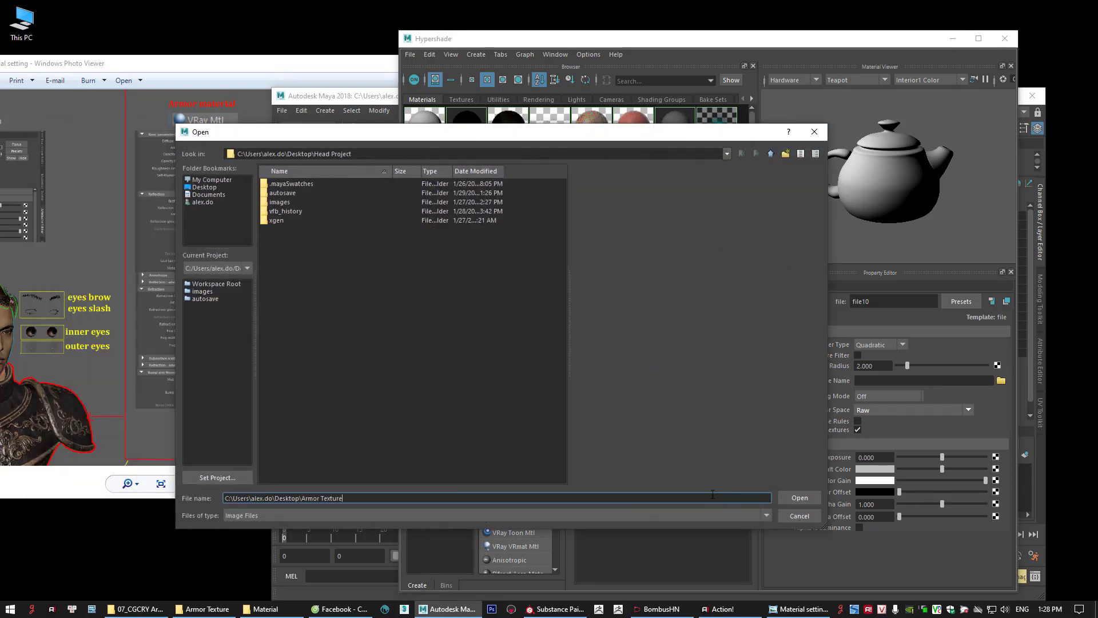
{"action": "left_click", "coordinate": [798, 498]}
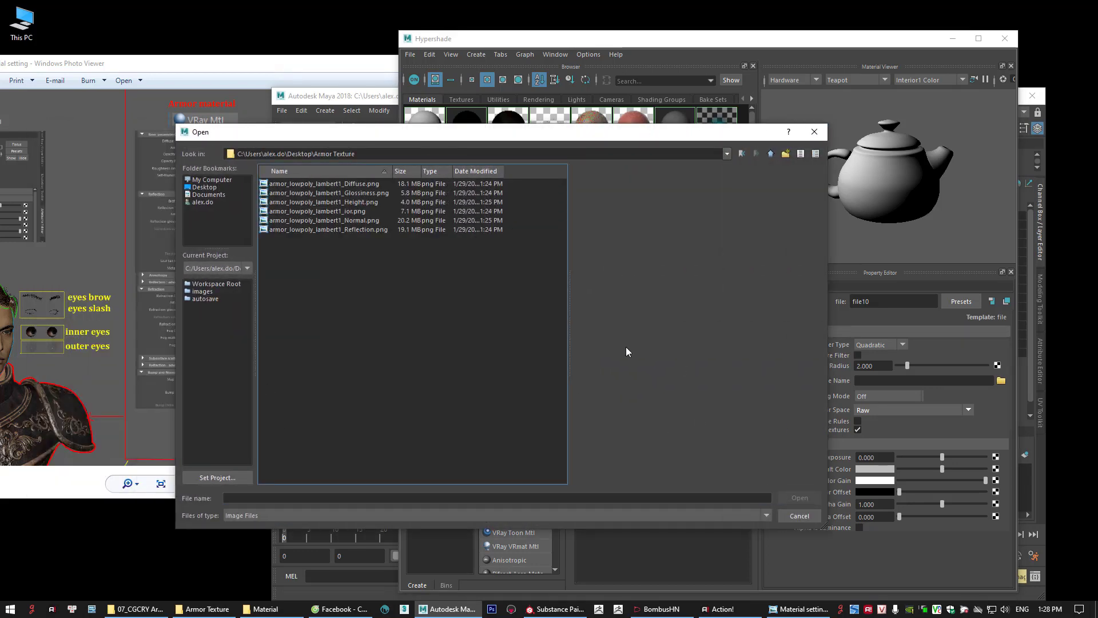
{"action": "left_click", "coordinate": [366, 184]}
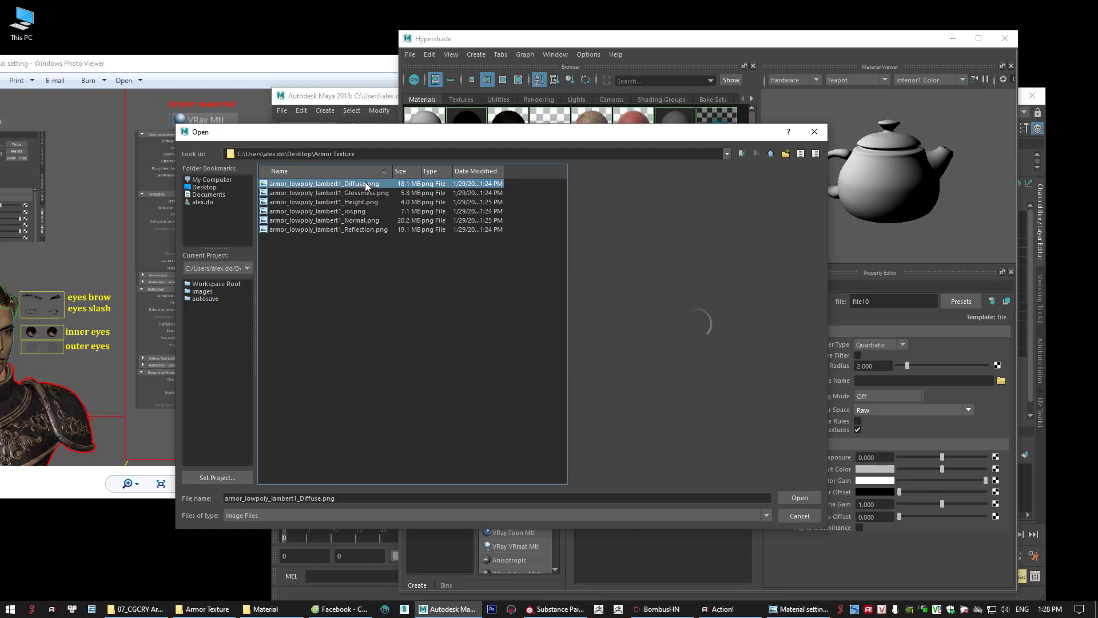
{"action": "left_click", "coordinate": [800, 496]}
Examine the Reflection and Refraction settings and their map connections in the reference's Armor material section
{"action": "left_click", "coordinate": [264, 250]}
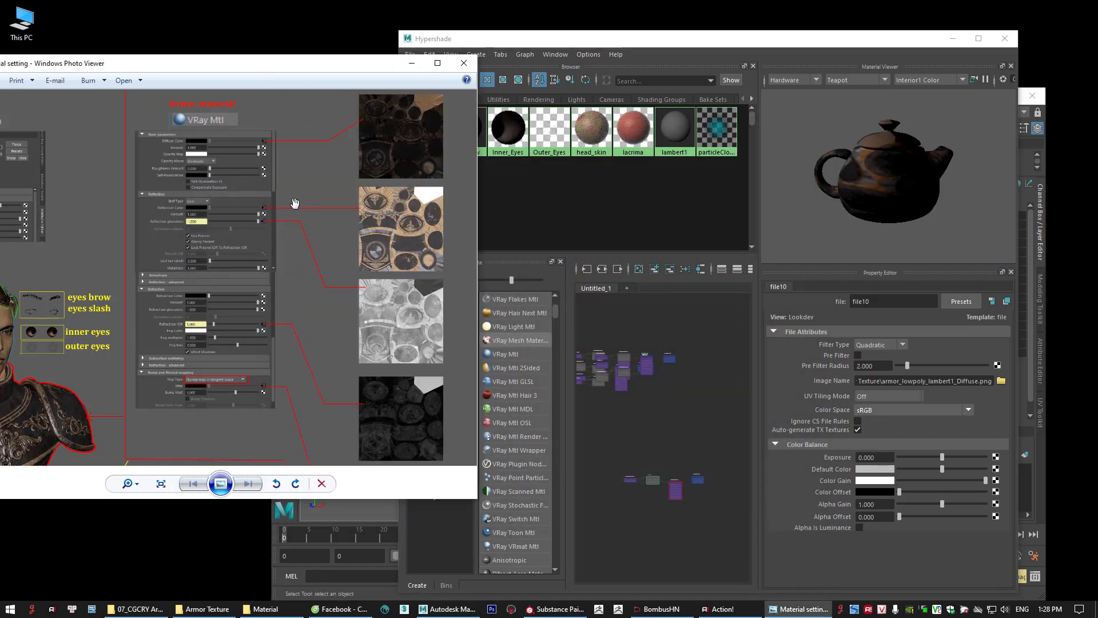
{"action": "scroll", "coordinate": [241, 217], "scroll_direction": "up", "scroll_amount": 1}
{"action": "scroll", "coordinate": [197, 220], "scroll_direction": "up", "scroll_amount": 1}
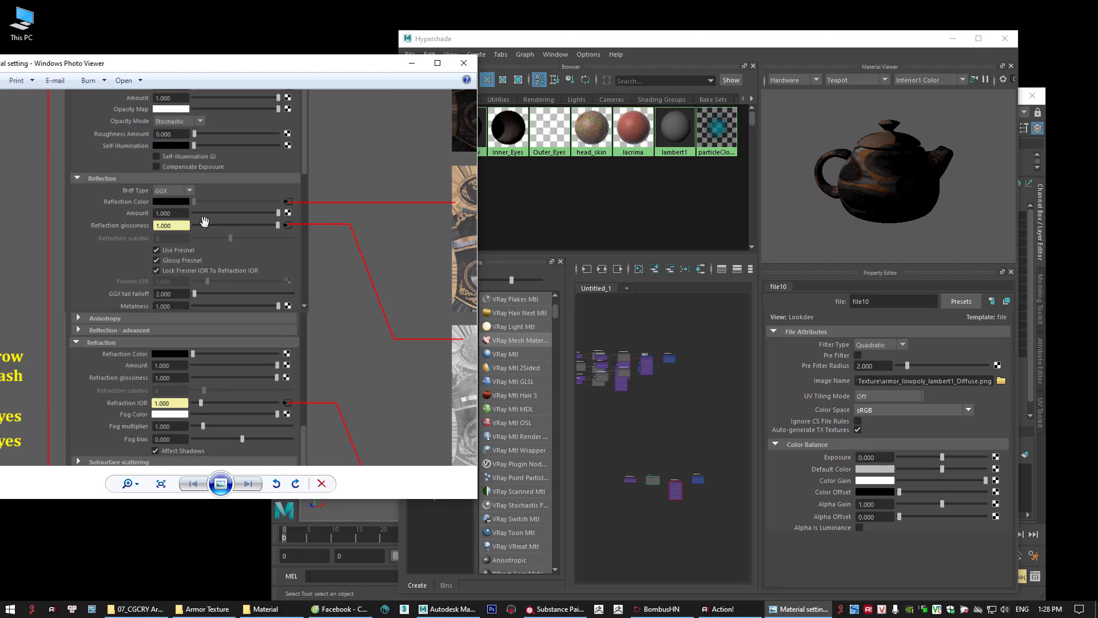
{"action": "scroll", "coordinate": [206, 222], "scroll_direction": "down", "scroll_amount": 1}
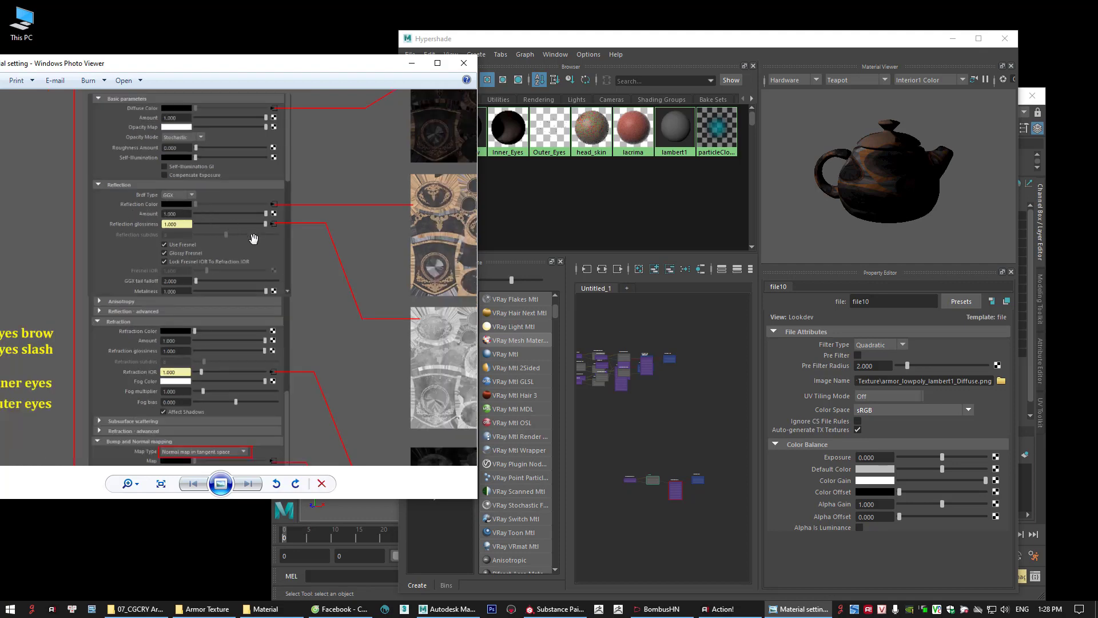
{"action": "left_click_drag", "start_coordinate": [254, 239], "coordinate": [210, 241]}
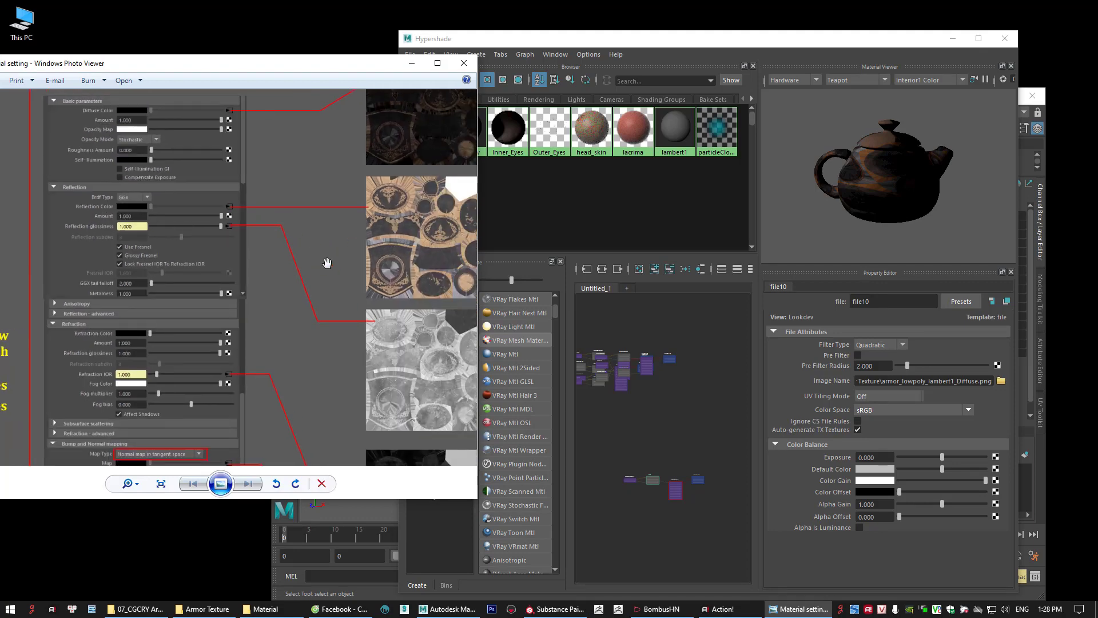
{"action": "scroll", "coordinate": [327, 263], "scroll_direction": "down", "scroll_amount": 1}
Set the diffuse texture's color space to Raw in a separate Property Editor copy, close it and return to Armor_material's attributes
{"action": "left_click", "coordinate": [899, 556]}
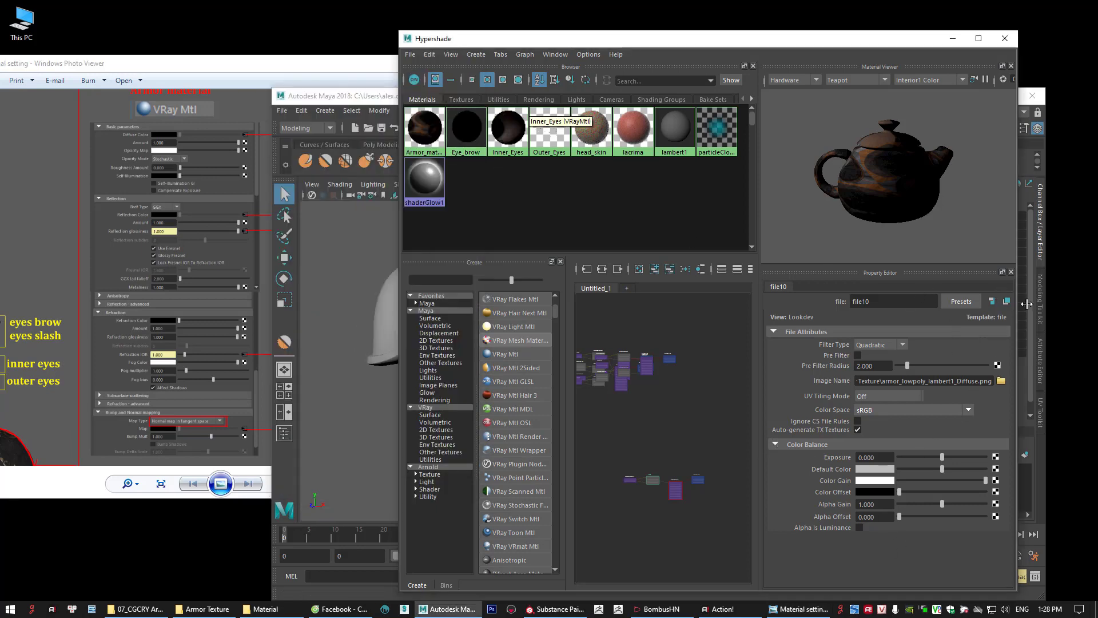
{"action": "left_click", "coordinate": [1006, 302]}
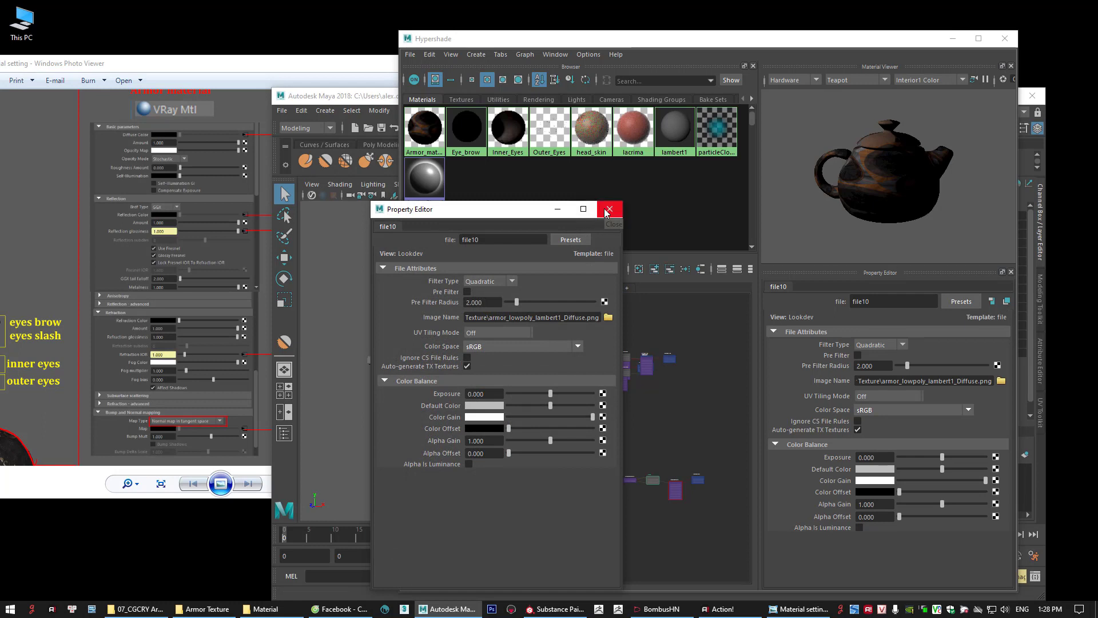
{"action": "left_click", "coordinate": [542, 345]}
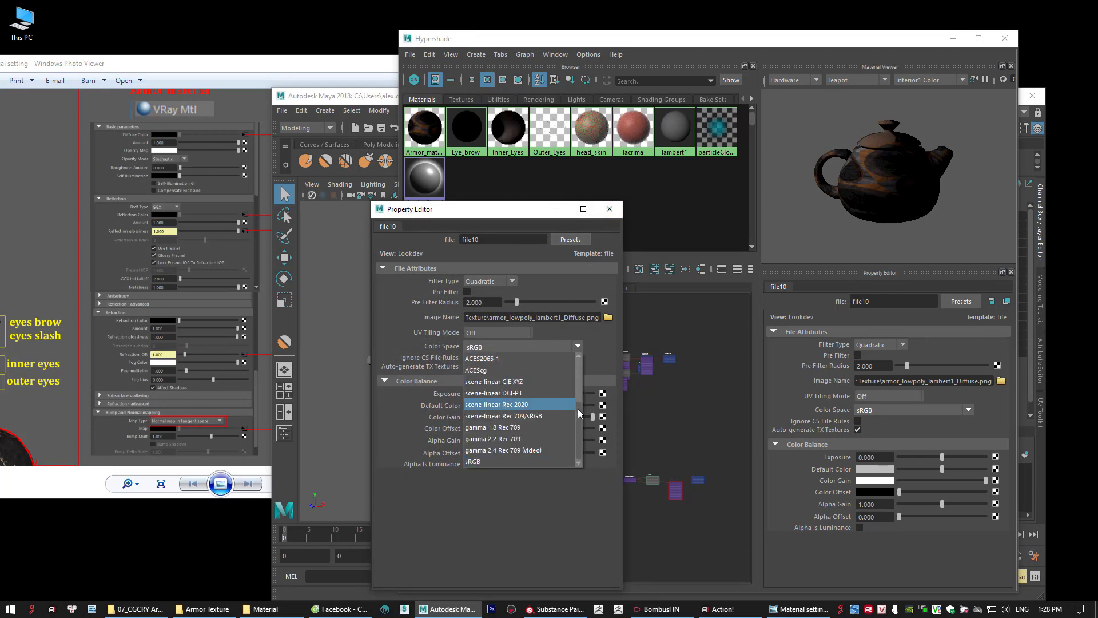
{"action": "left_click_drag", "start_coordinate": [578, 408], "coordinate": [576, 369]}
{"action": "left_click", "coordinate": [493, 427]}
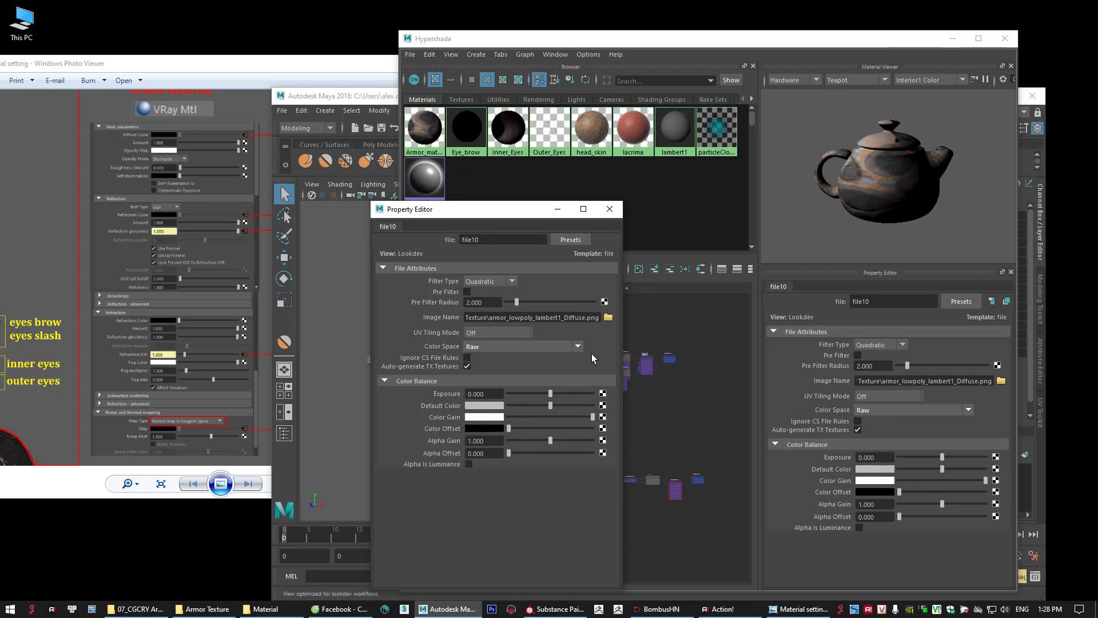
{"action": "left_click", "coordinate": [610, 209]}
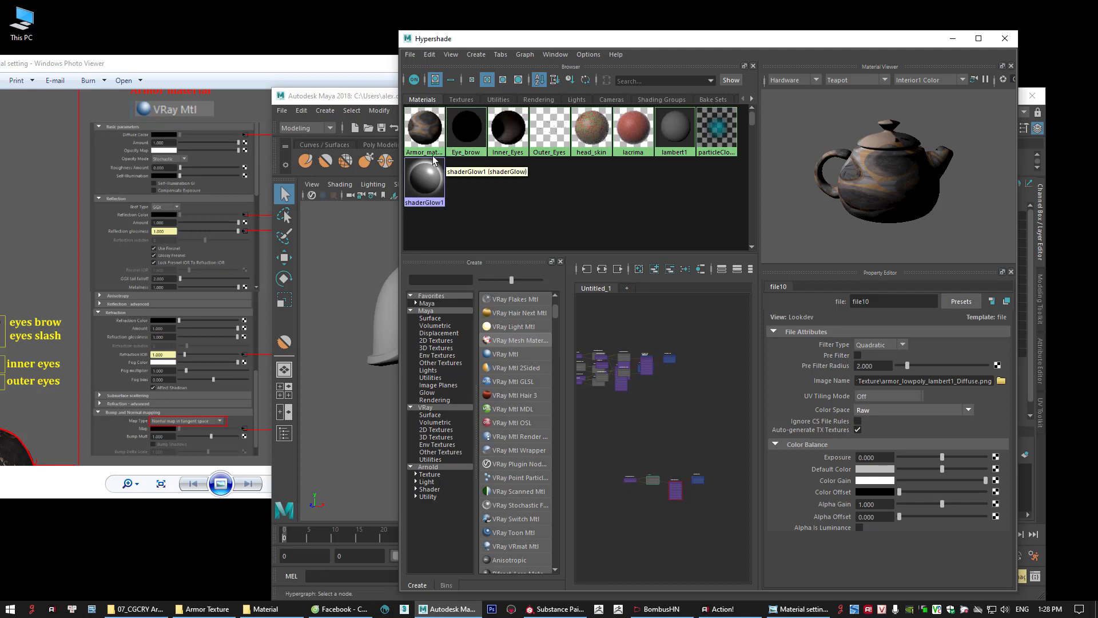
{"action": "left_click", "coordinate": [424, 129]}
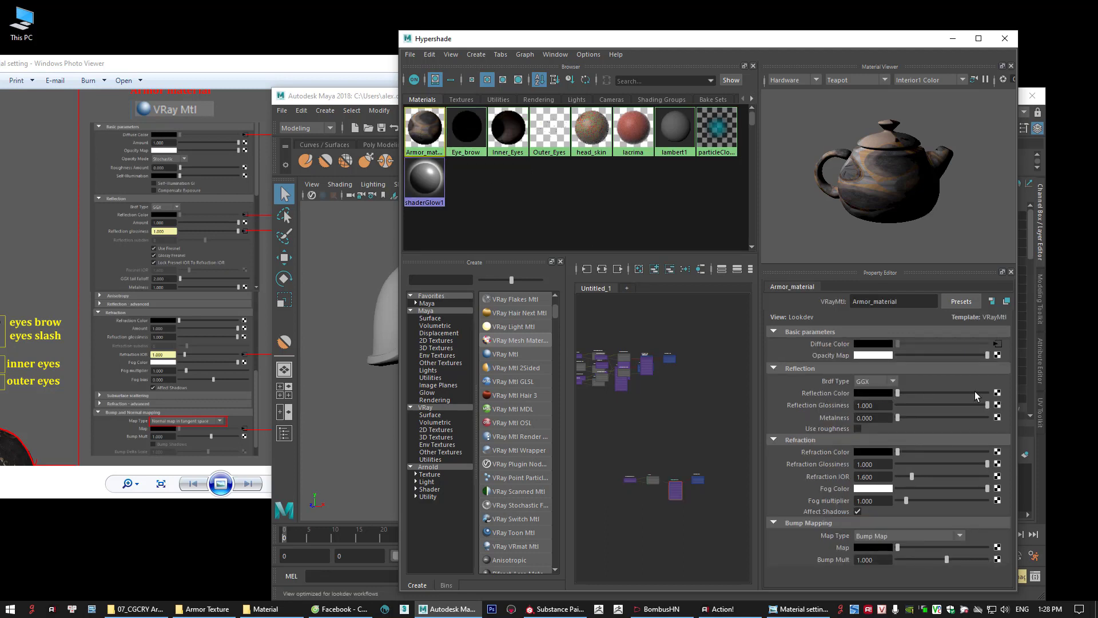
Connect a File texture node to Armor_material's Reflection Color and load armor_lowpoly_lambert1_Reflection.png from the Armor Texture folder
{"action": "left_click", "coordinate": [998, 393]}
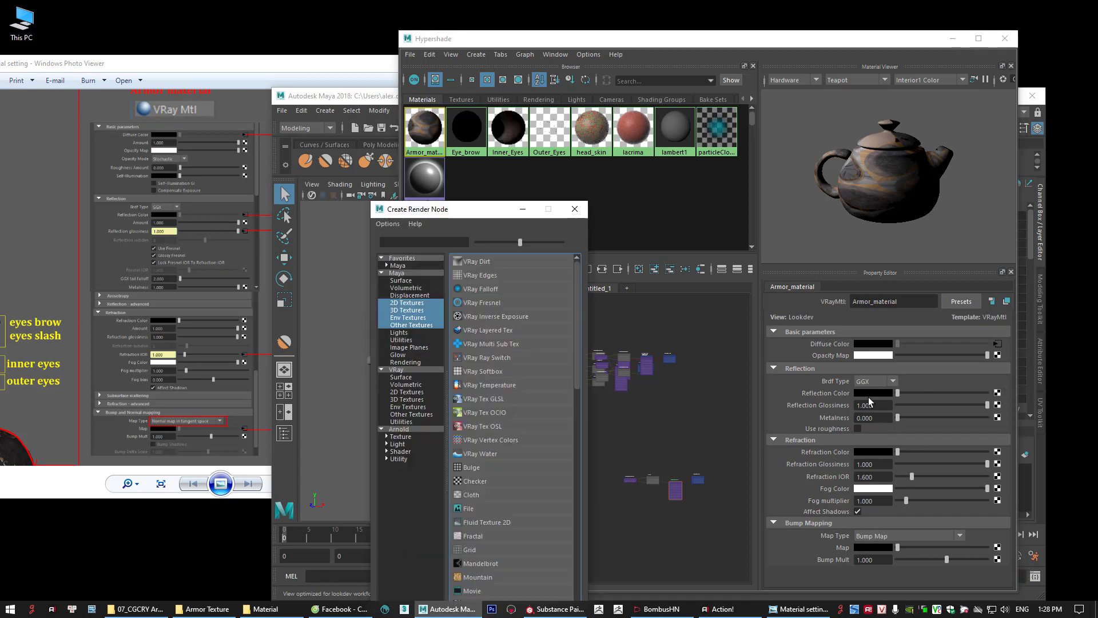
{"action": "left_click", "coordinate": [469, 508]}
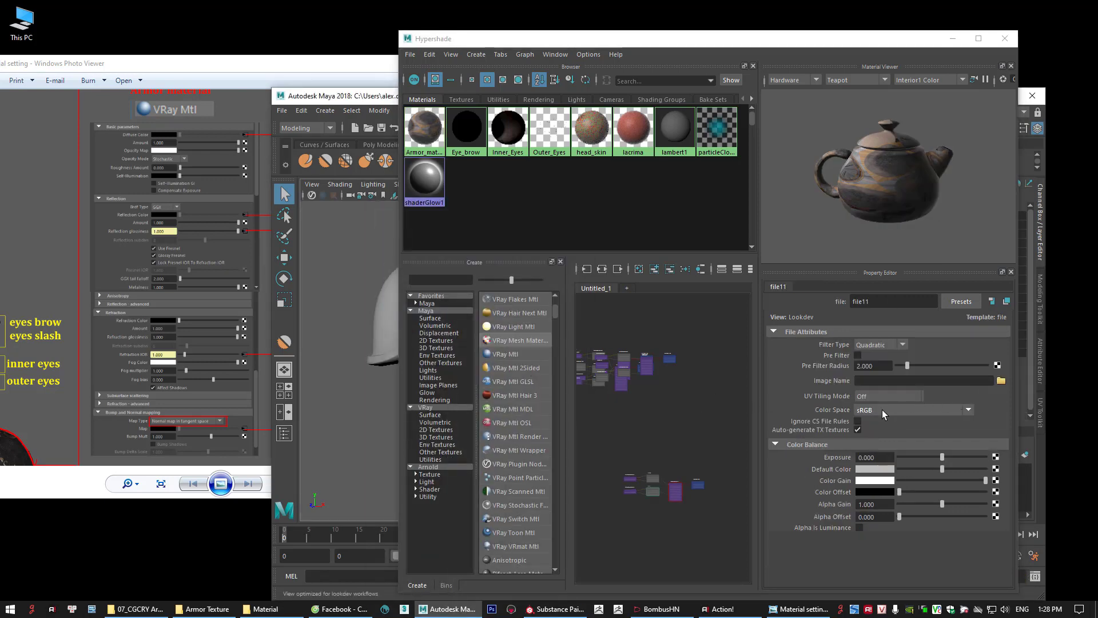
{"action": "left_click", "coordinate": [1000, 381]}
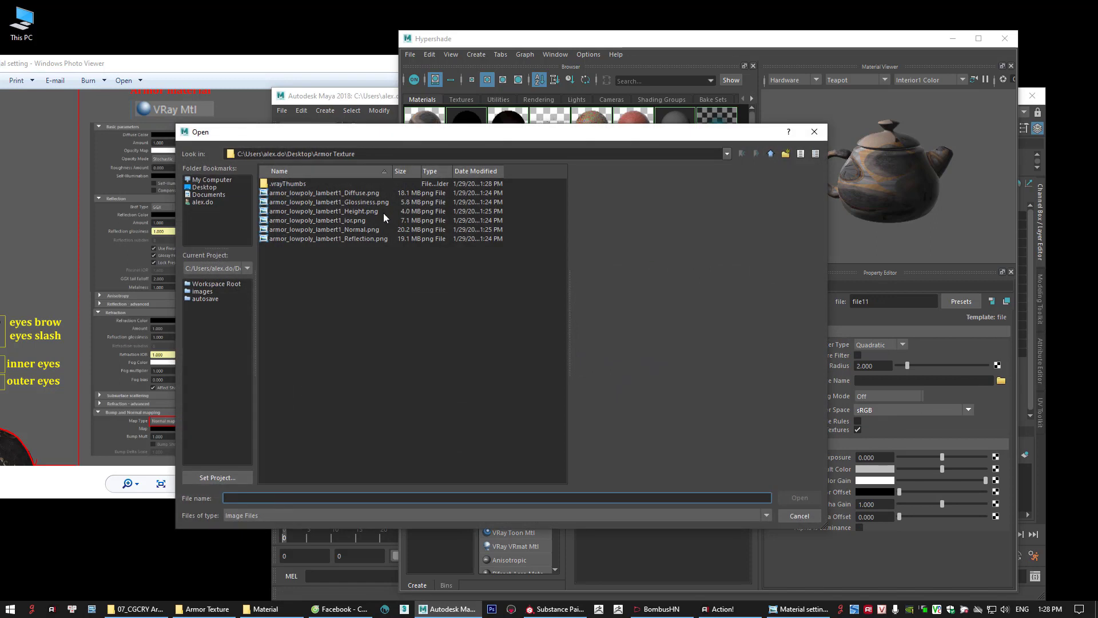
{"action": "left_click_drag", "start_coordinate": [361, 139], "coordinate": [375, 187]}
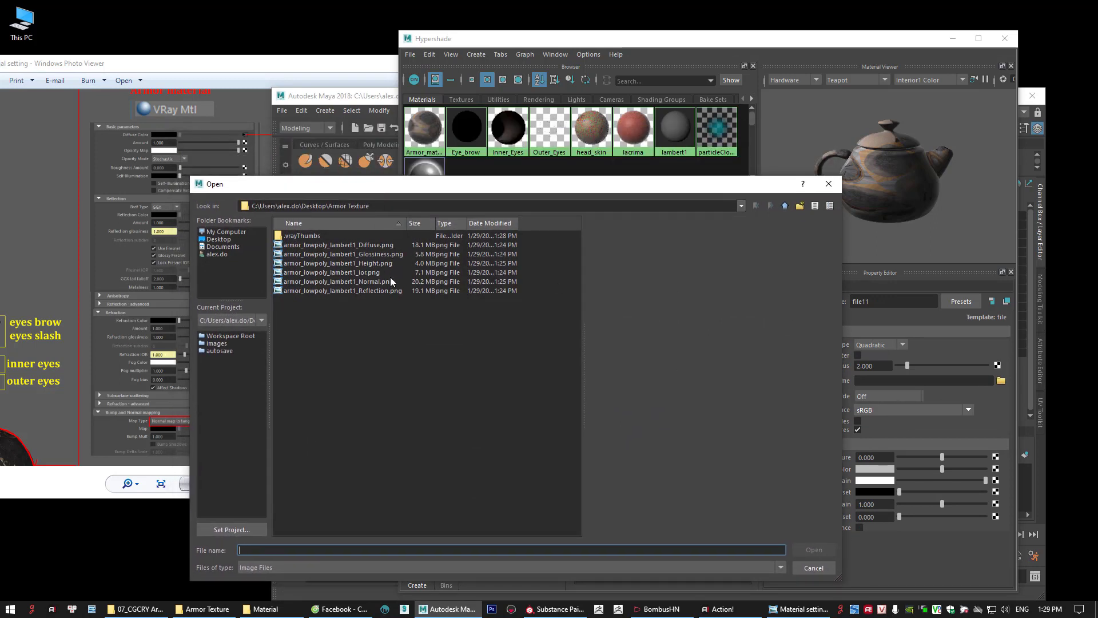
{"action": "left_click", "coordinate": [343, 290]}
{"action": "left_click", "coordinate": [820, 547]}
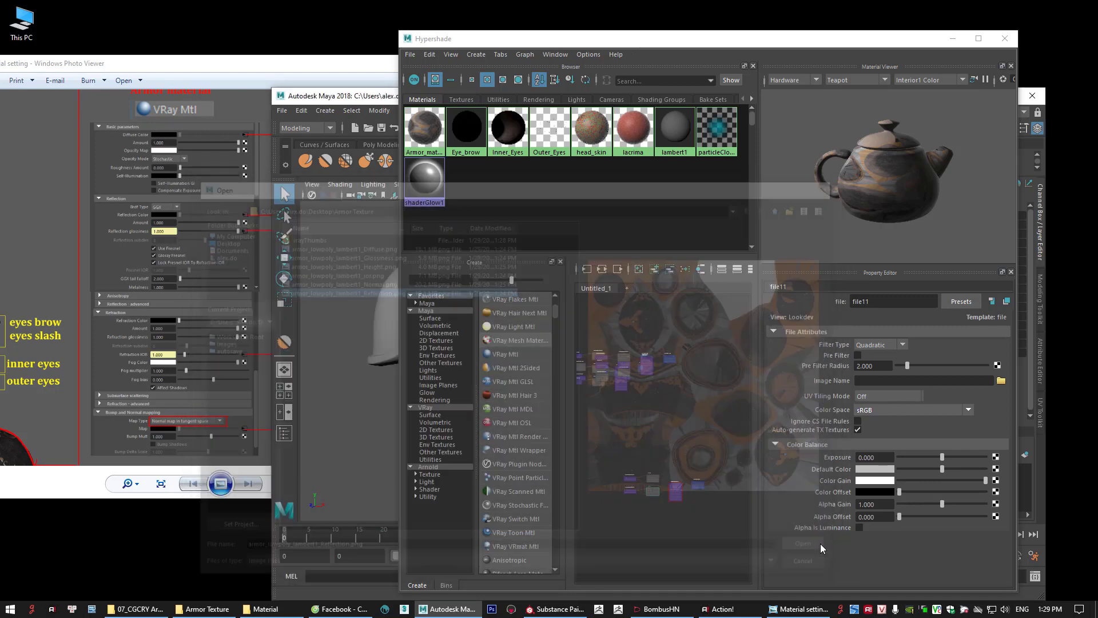
Set the reflection texture's color space to Raw and return to Armor_material's attributes
{"action": "left_click", "coordinate": [886, 408]}
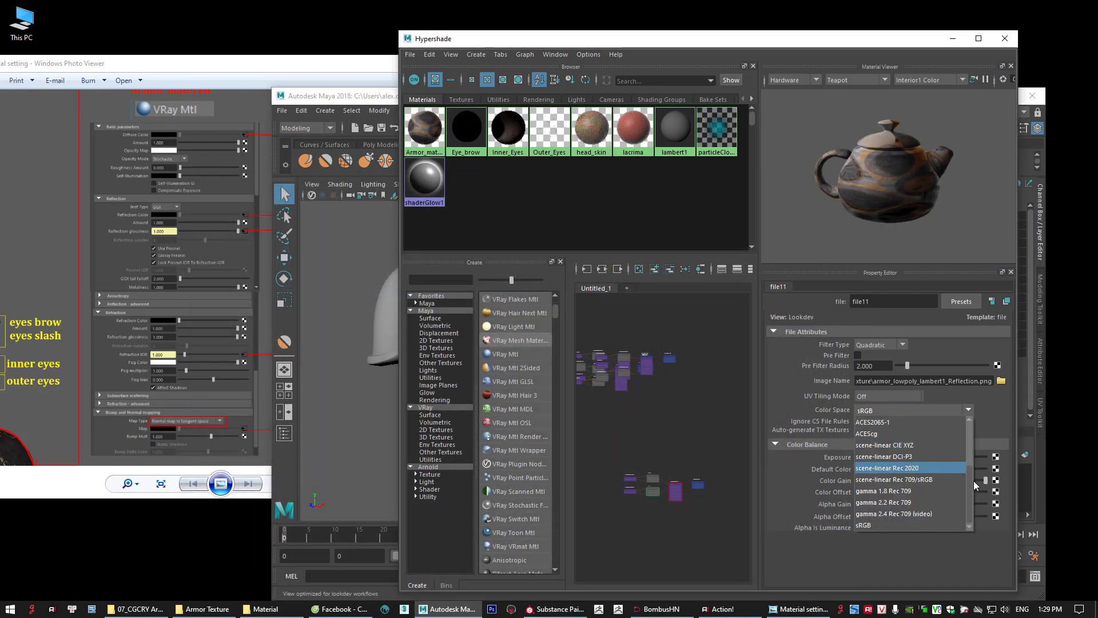
{"action": "left_click", "coordinate": [938, 457]}
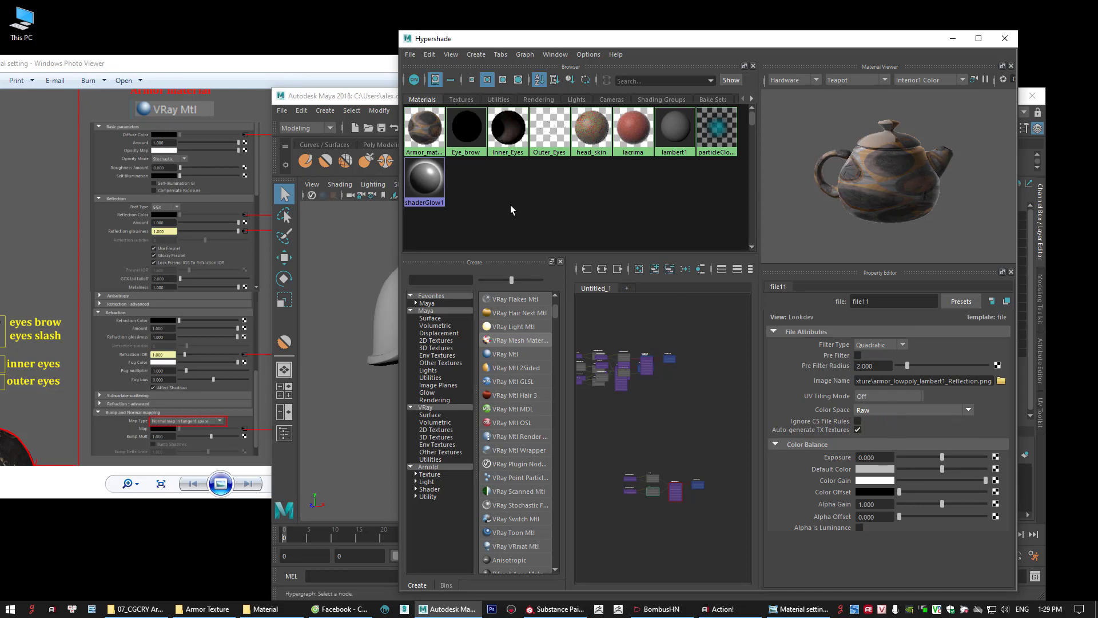
{"action": "left_click", "coordinate": [427, 139]}
Check the Reflection glossiness setting and its map connection in the material setting reference
{"action": "left_click", "coordinate": [207, 264]}
{"action": "scroll", "coordinate": [186, 239], "scroll_direction": "up", "scroll_amount": 2}
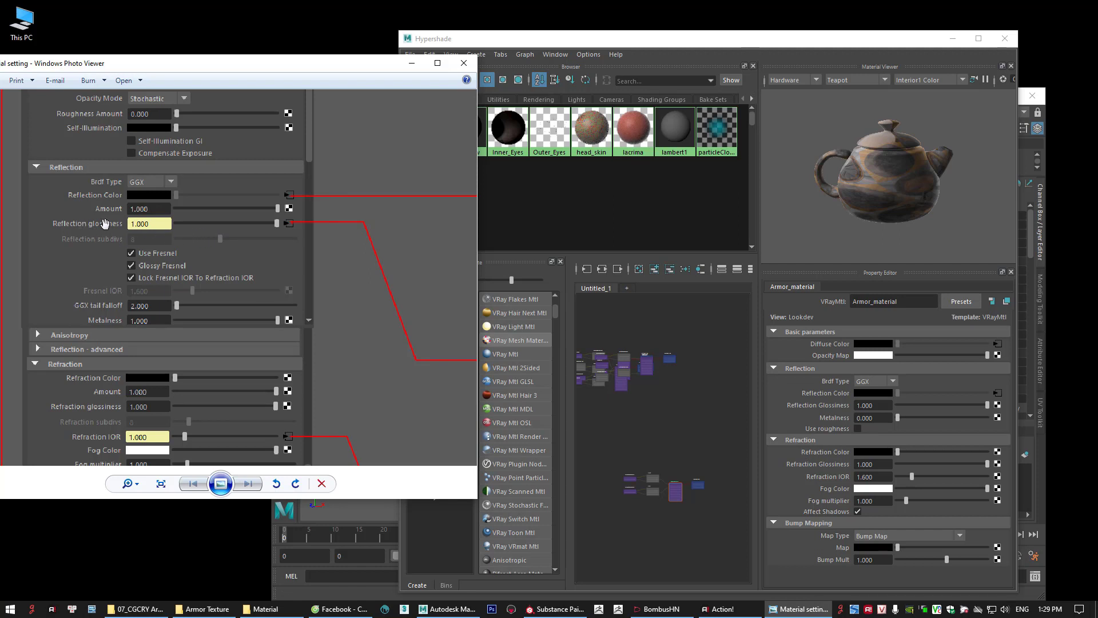
{"action": "scroll", "coordinate": [227, 285], "scroll_direction": "down", "scroll_amount": 1}
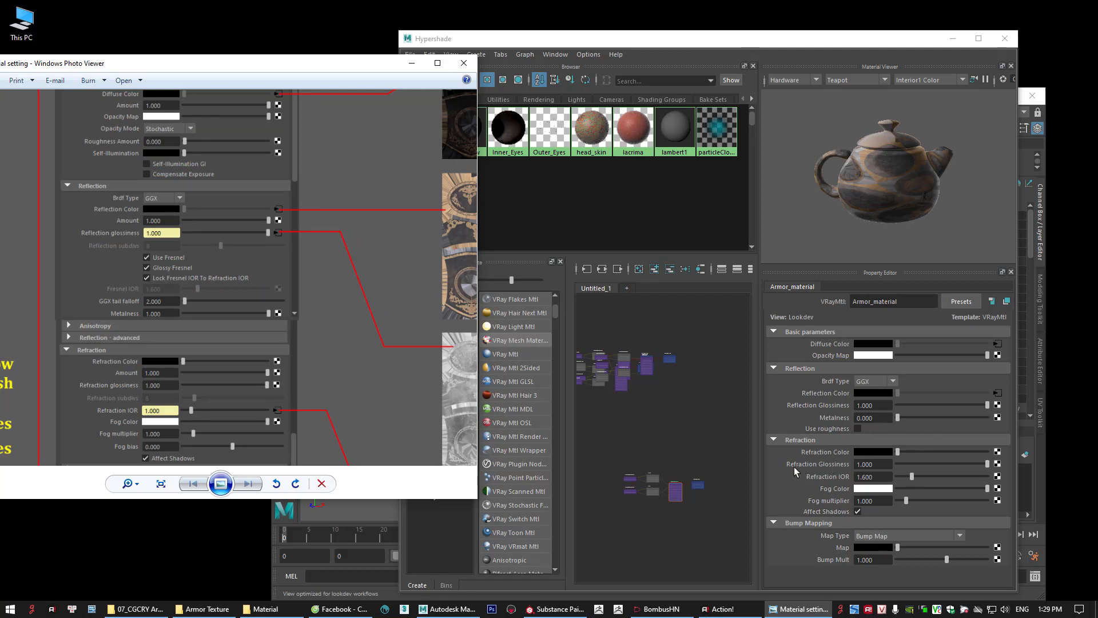
{"action": "left_click", "coordinate": [995, 474]}
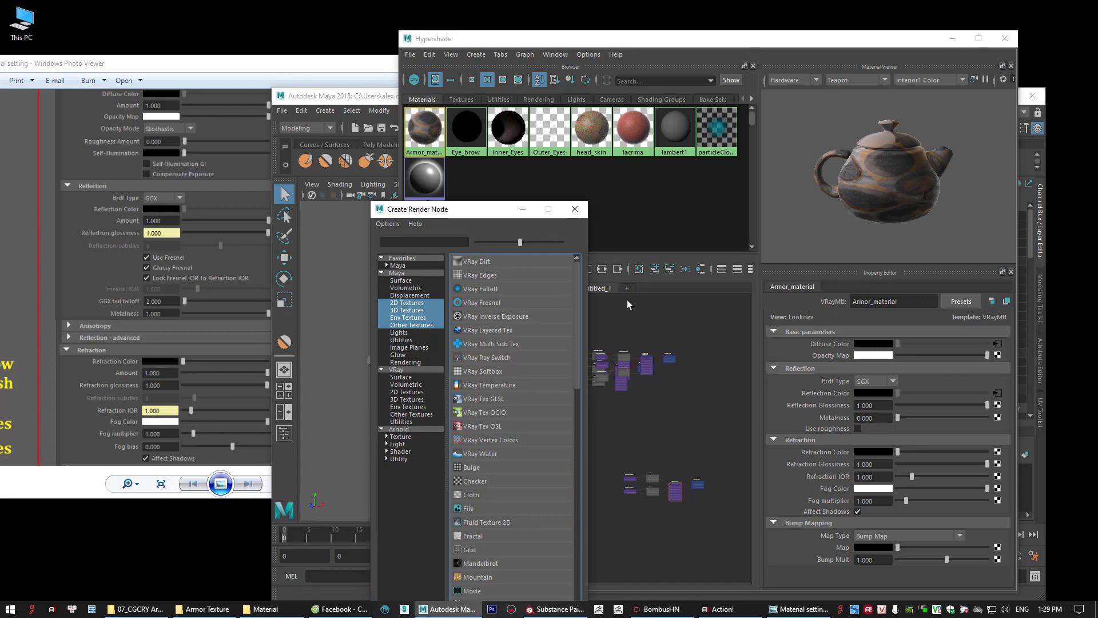
{"action": "left_click", "coordinate": [579, 211]}
{"action": "left_click", "coordinate": [581, 214]}
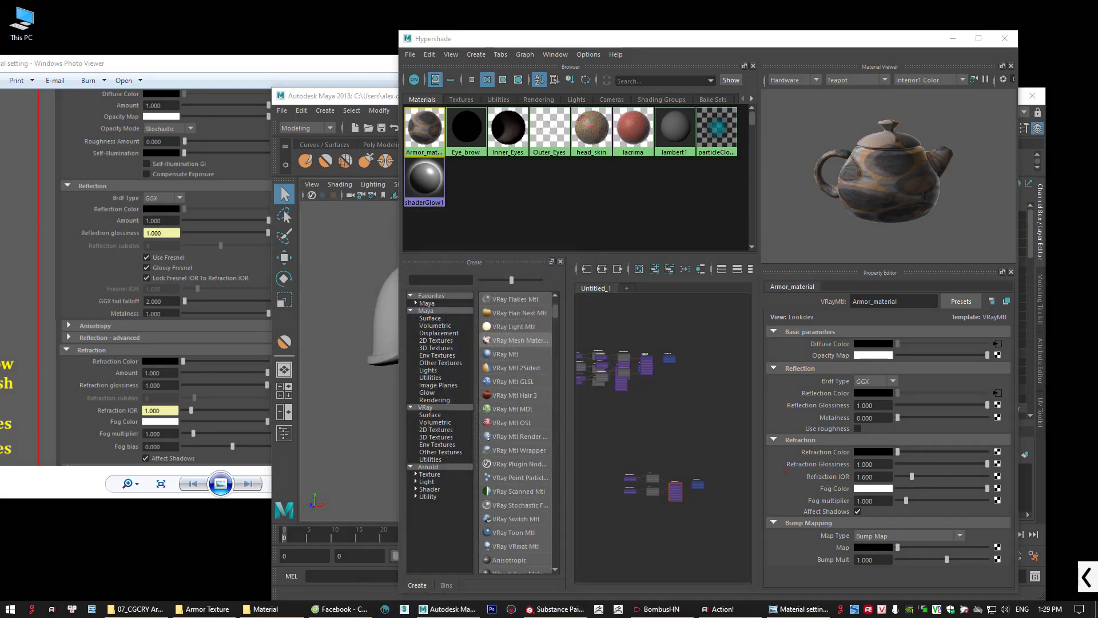
{"action": "left_click_drag", "start_coordinate": [801, 471], "coordinate": [818, 470]}
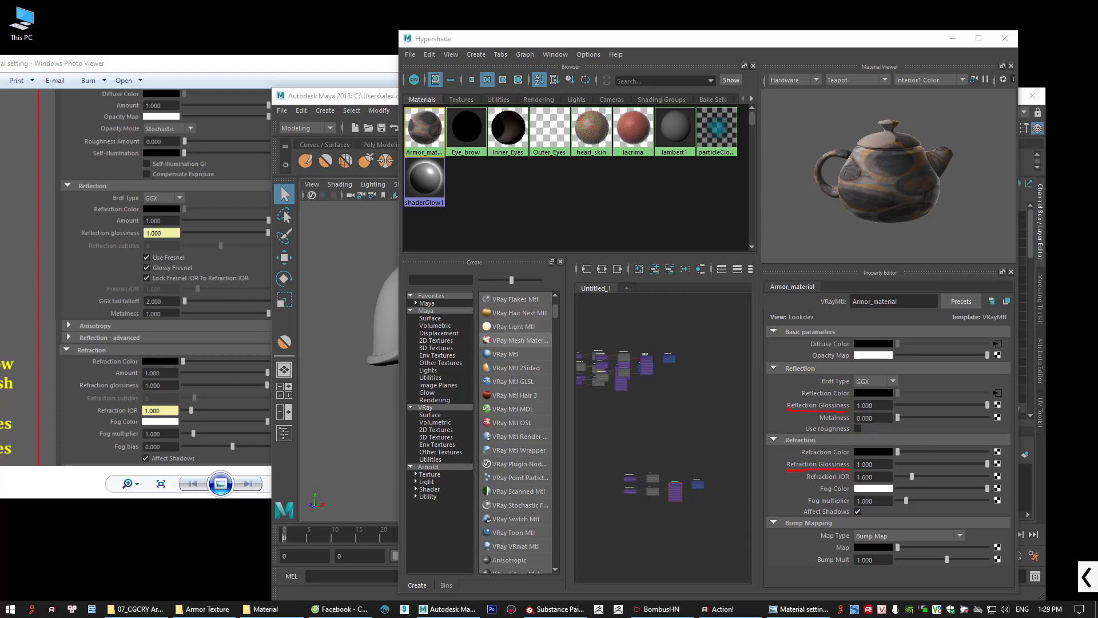
{"action": "key", "text": "Escape"}
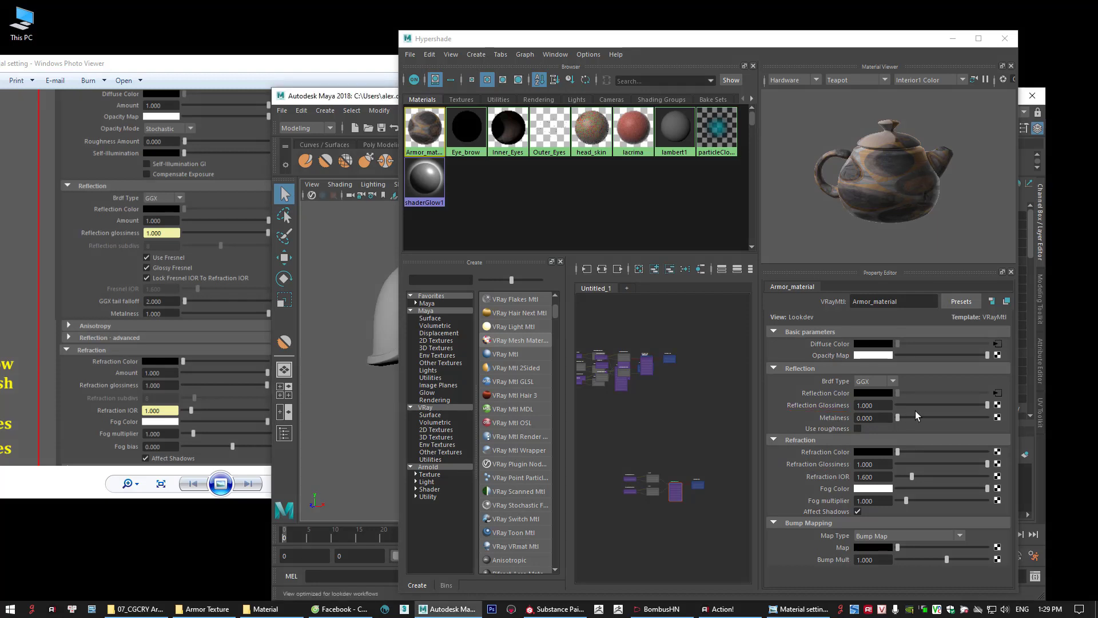
Connect a File texture node to Armor_material's Reflection Glossiness and load armor_lowpoly_lambert1_Glossiness.png
{"action": "left_click", "coordinate": [997, 405]}
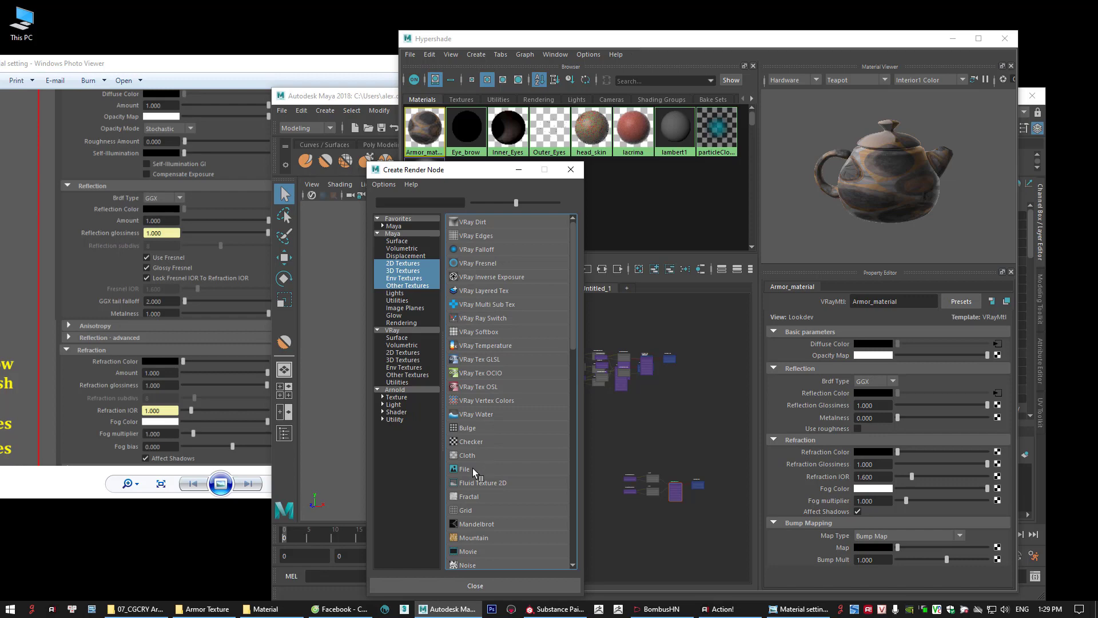
{"action": "left_click", "coordinate": [474, 470]}
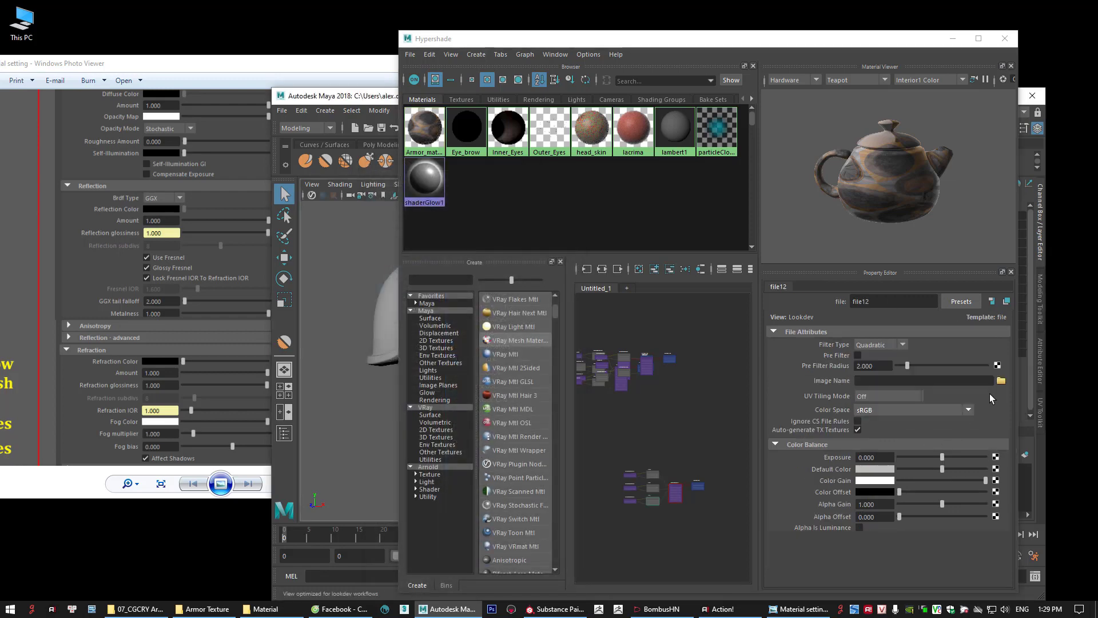
{"action": "left_click", "coordinate": [1000, 381]}
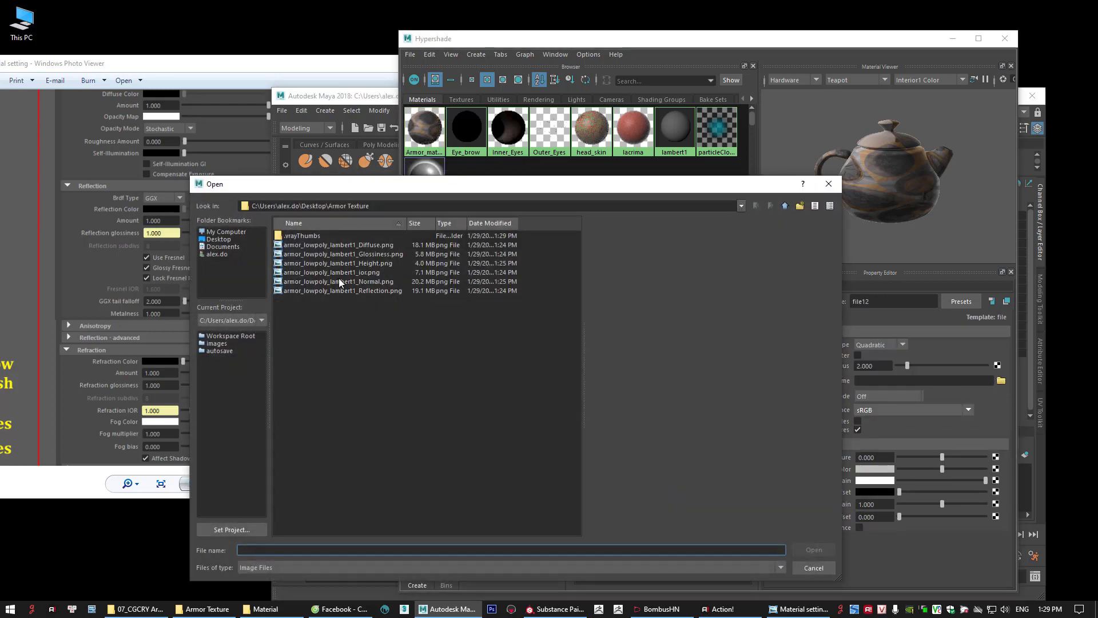
{"action": "left_click", "coordinate": [382, 257]}
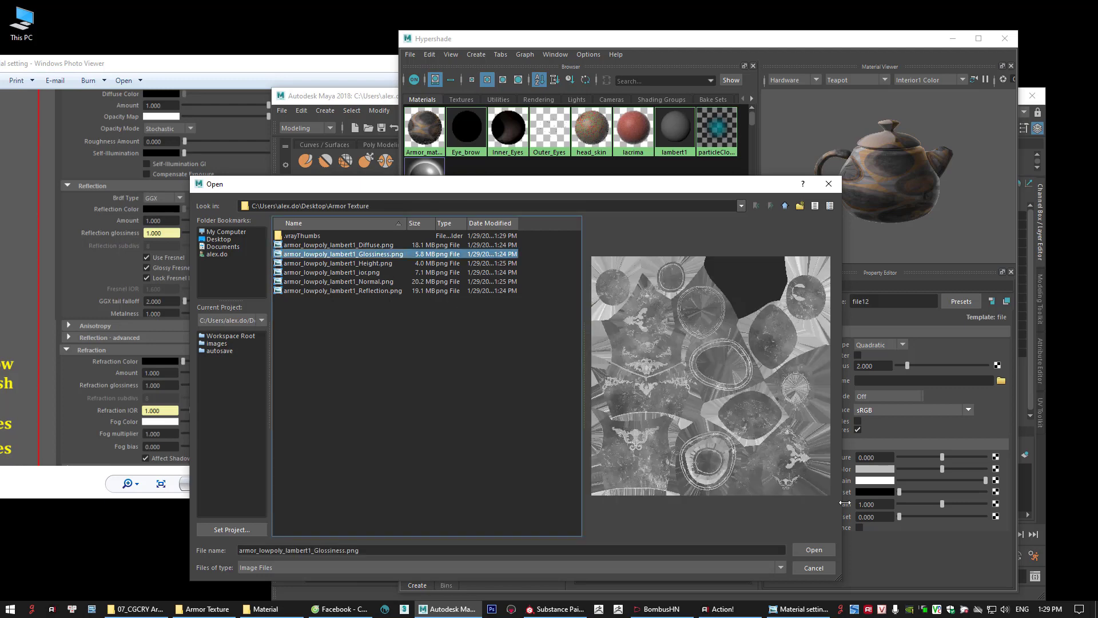
{"action": "left_click", "coordinate": [814, 550]}
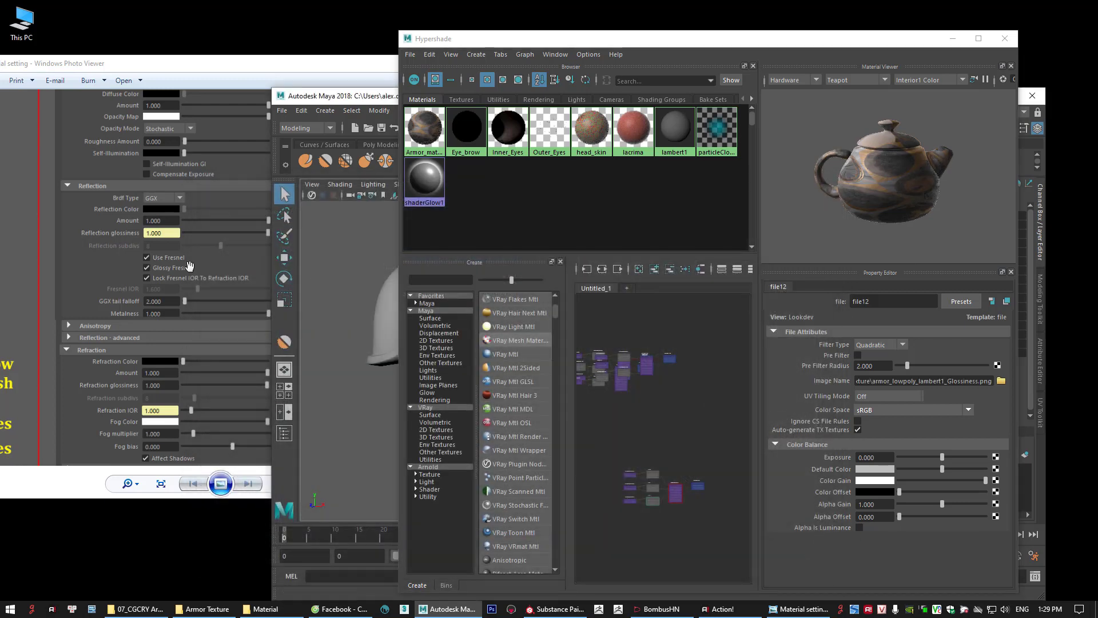
Check the glossiness map in the reference, set the glossiness texture's color space to Raw, and return to Armor_material
{"action": "left_click", "coordinate": [202, 270]}
{"action": "left_click_drag", "start_coordinate": [346, 287], "coordinate": [270, 257]}
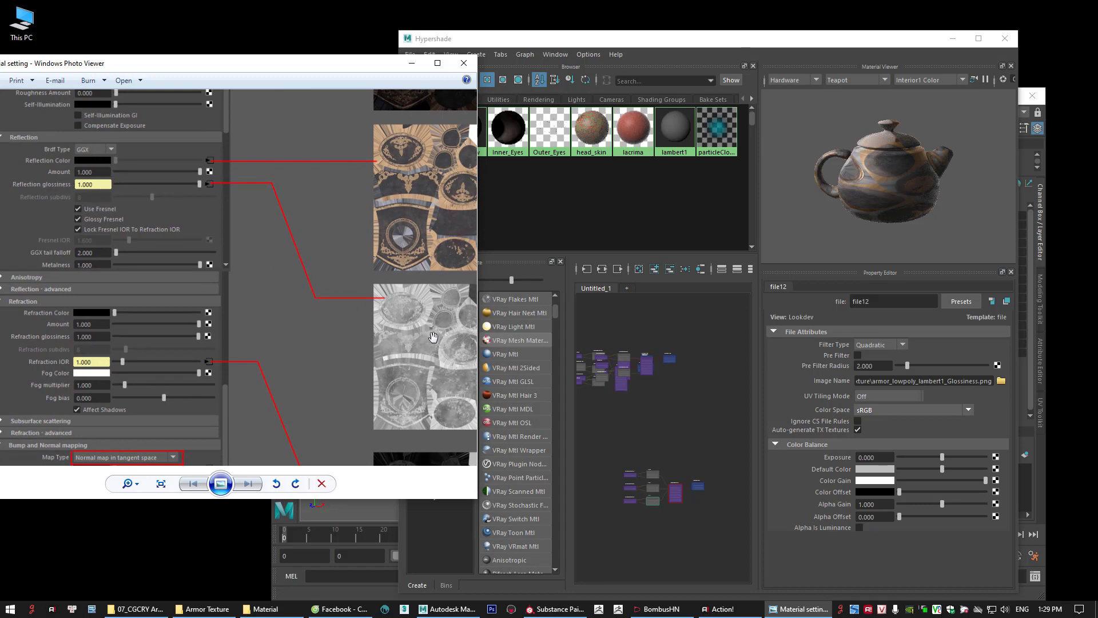
{"action": "left_click", "coordinate": [902, 410]}
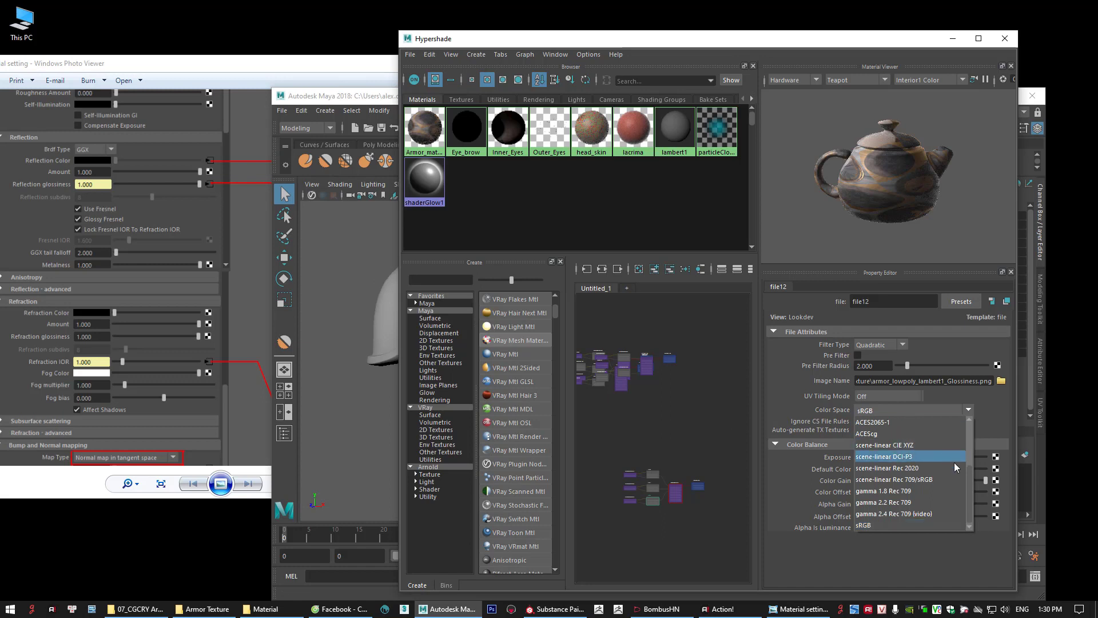
{"action": "scroll", "coordinate": [970, 487], "scroll_direction": "down", "scroll_amount": 2}
{"action": "left_click", "coordinate": [887, 471]}
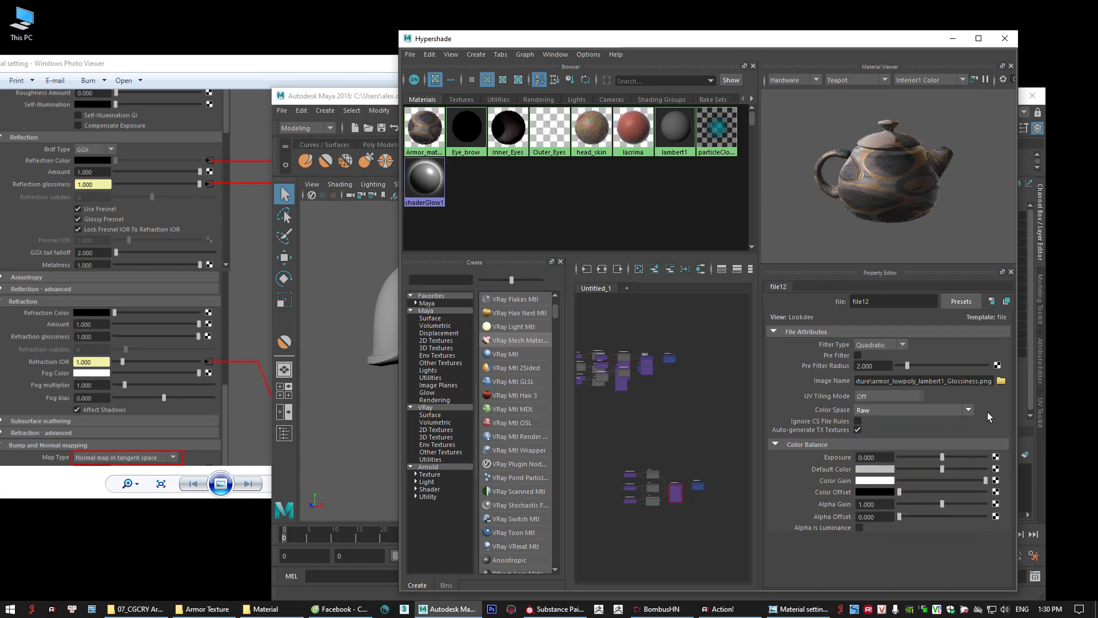
{"action": "left_click", "coordinate": [423, 129]}
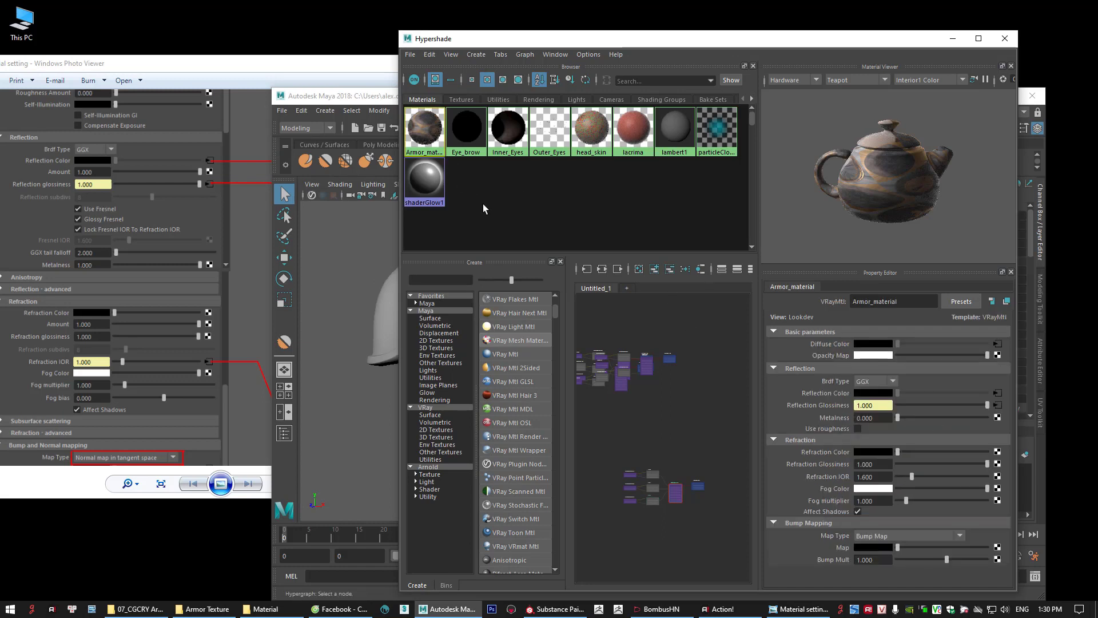
Consult the reference's Refraction map connections and connect a File texture node to Armor_material's Refraction IOR
{"action": "left_click", "coordinate": [140, 281]}
{"action": "left_click_drag", "start_coordinate": [121, 314], "coordinate": [156, 259]}
{"action": "left_click_drag", "start_coordinate": [254, 333], "coordinate": [218, 321]}
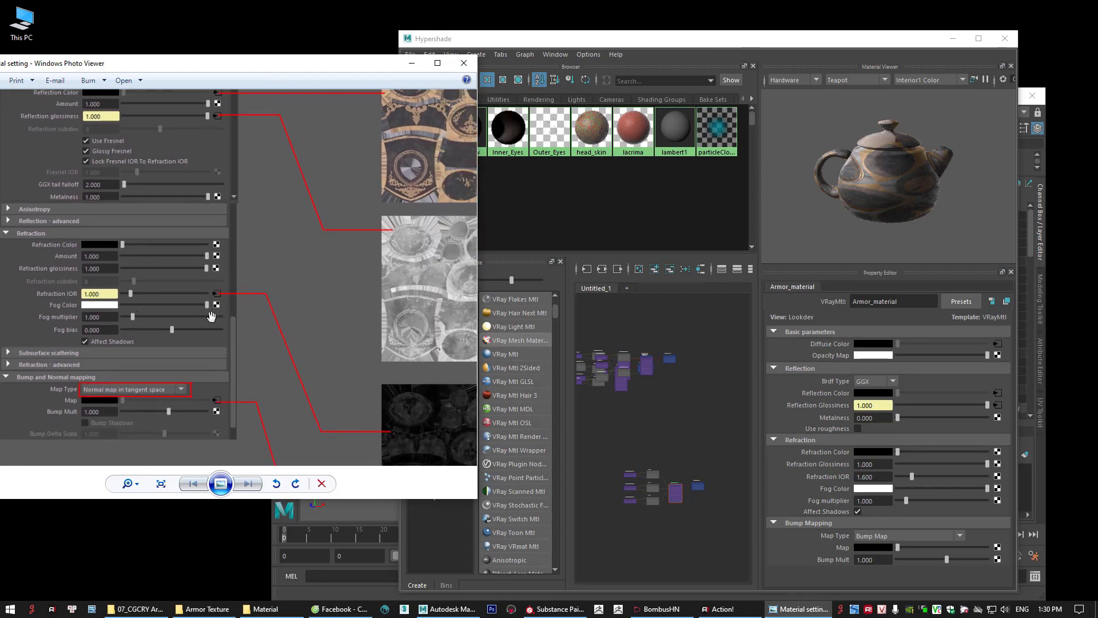
{"action": "left_click_drag", "start_coordinate": [291, 353], "coordinate": [301, 275]}
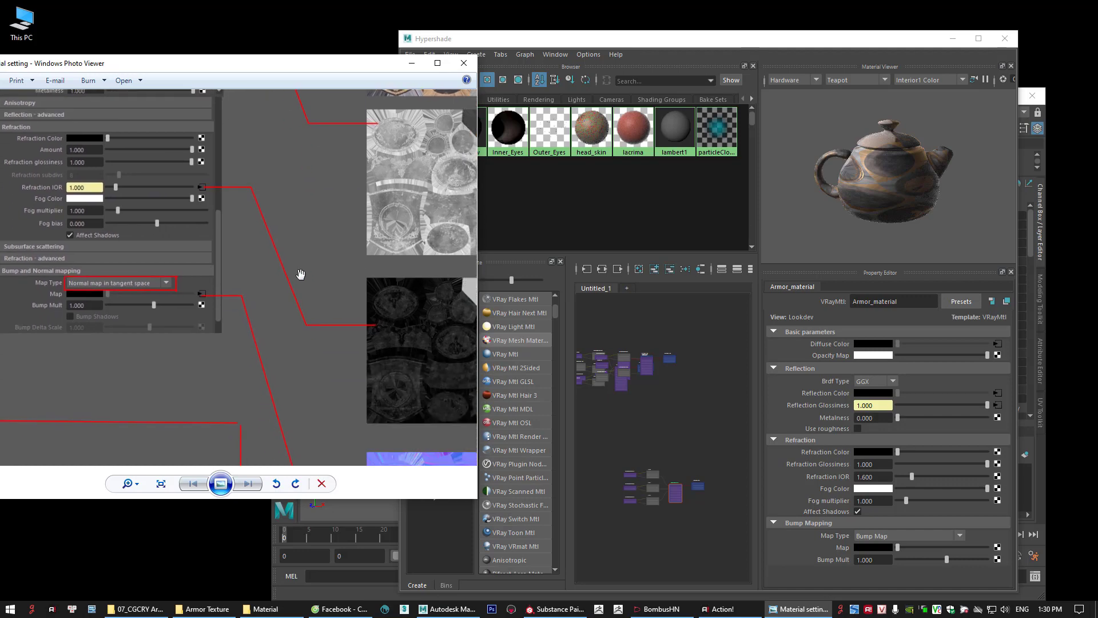
{"action": "left_click", "coordinate": [800, 407]}
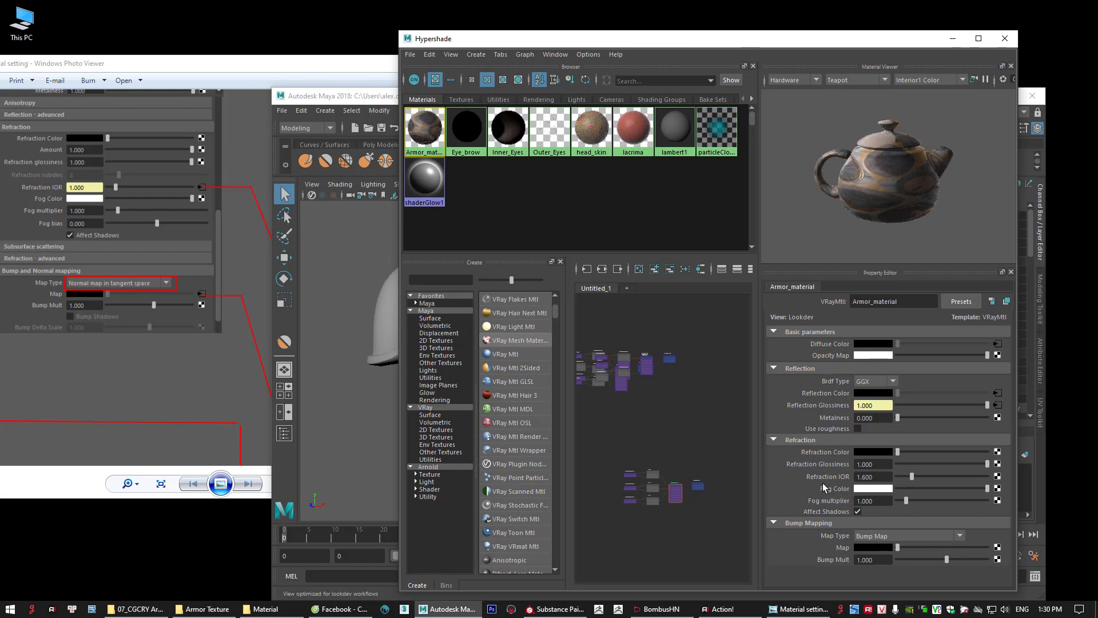
{"action": "left_click_drag", "start_coordinate": [808, 483], "coordinate": [823, 482]}
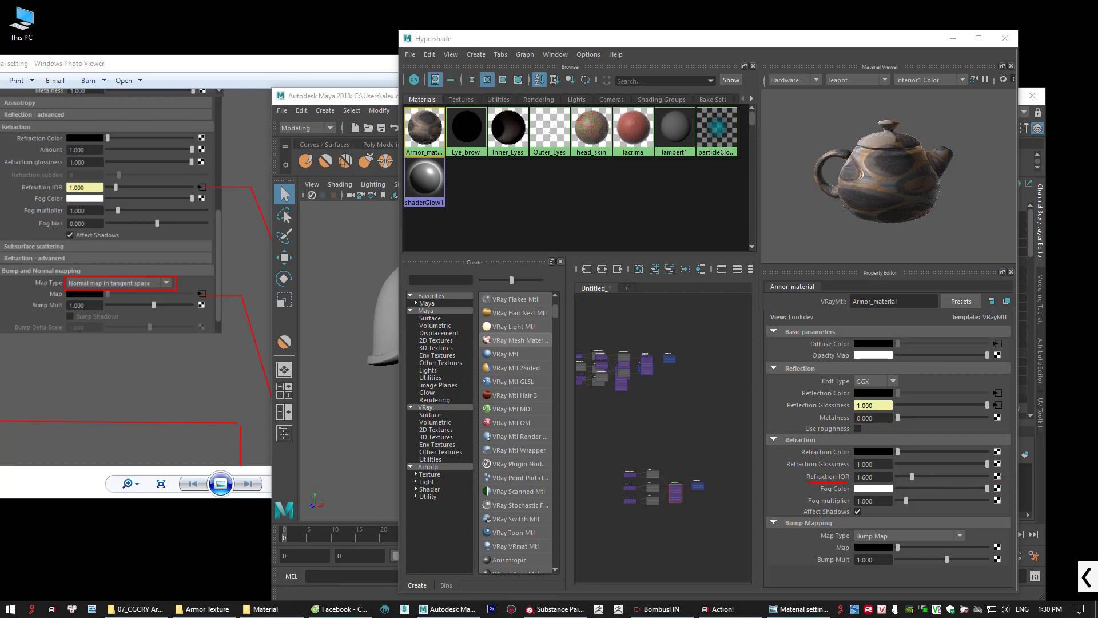
{"action": "key", "text": "Escape"}
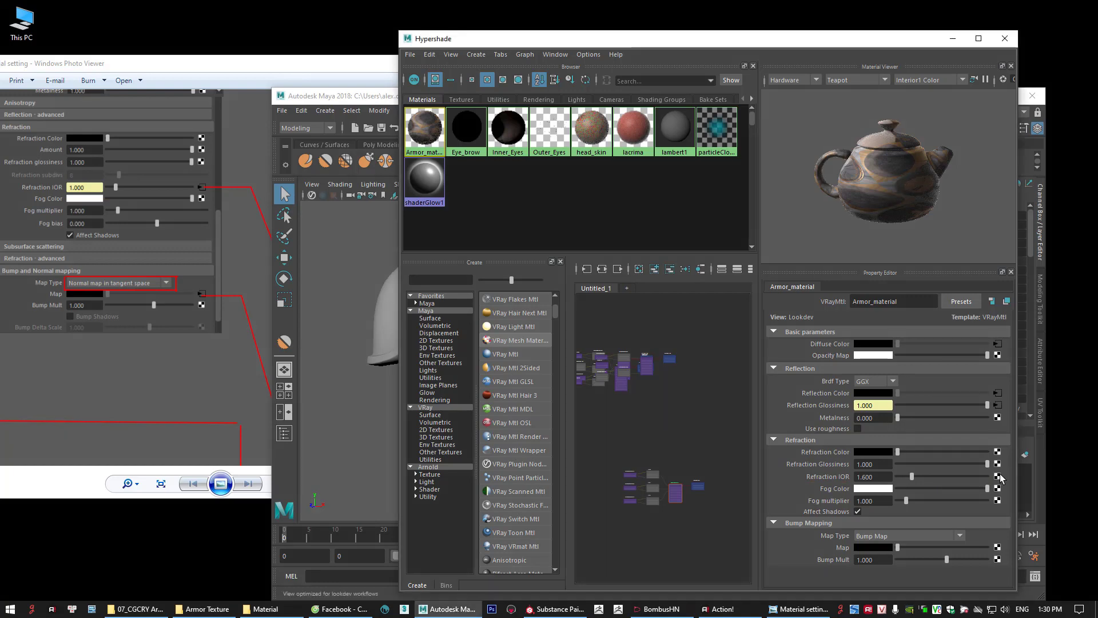
{"action": "left_click", "coordinate": [999, 478]}
{"action": "left_click", "coordinate": [478, 504]}
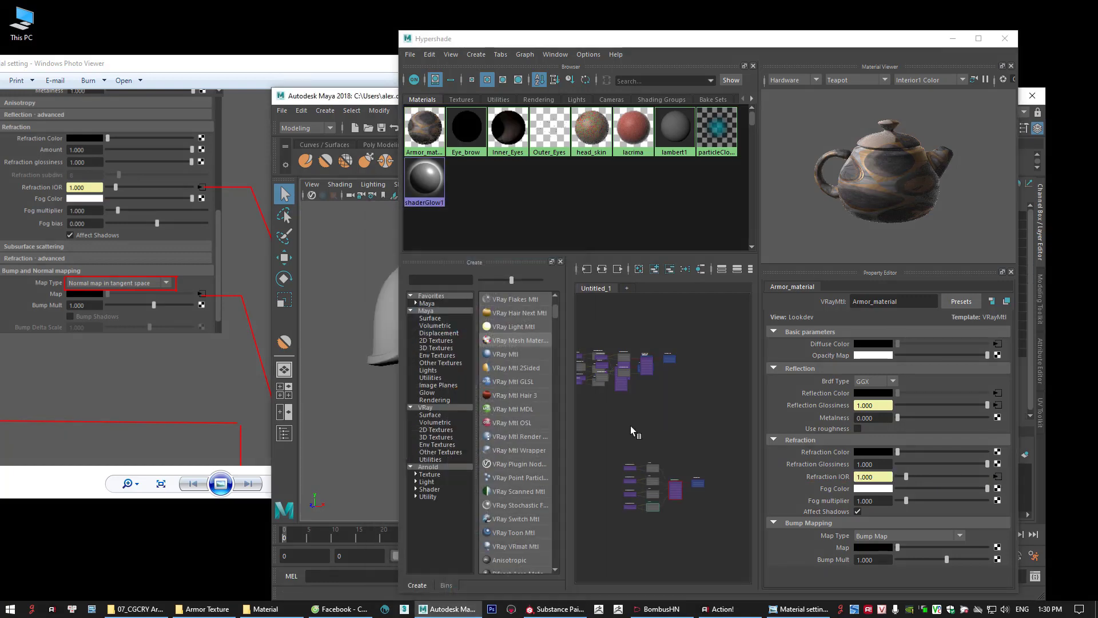
Load armor_lowpoly_lambert1_ior.png into the Refraction IOR file node with color space Raw, then return to Armor_material's attributes
{"action": "left_click", "coordinate": [997, 476]}
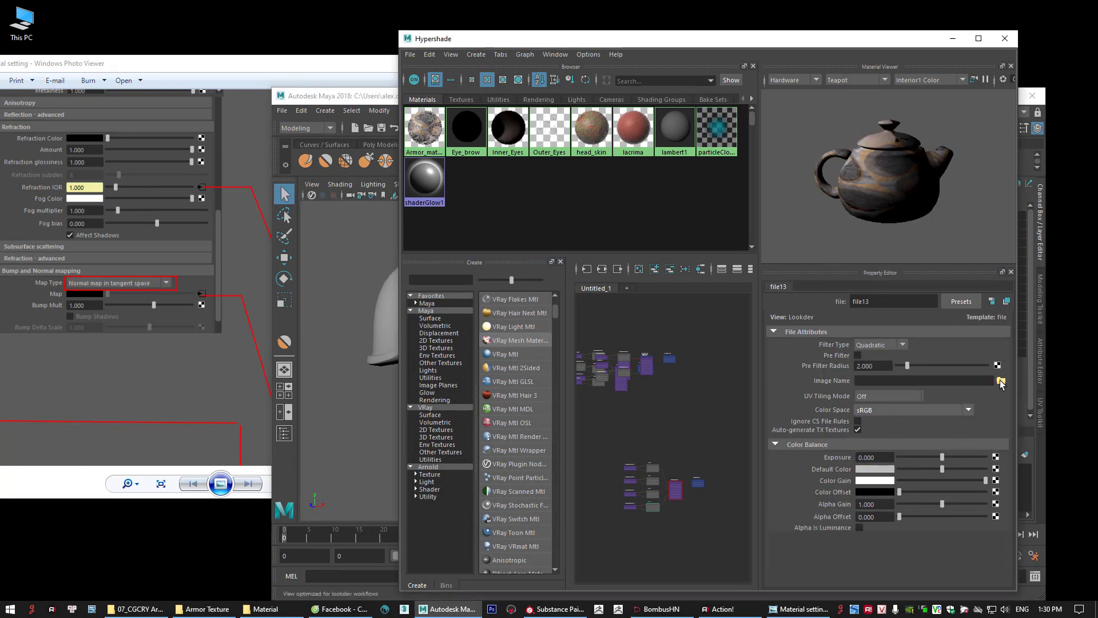
{"action": "left_click", "coordinate": [1001, 381]}
{"action": "left_click", "coordinate": [370, 271]}
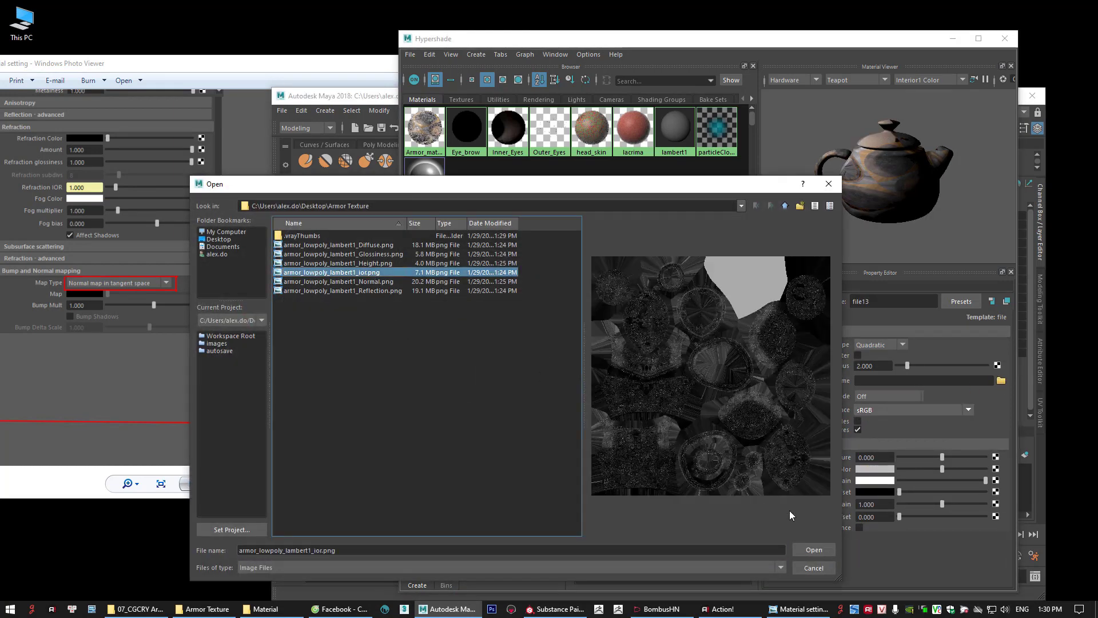
{"action": "left_click", "coordinate": [814, 550]}
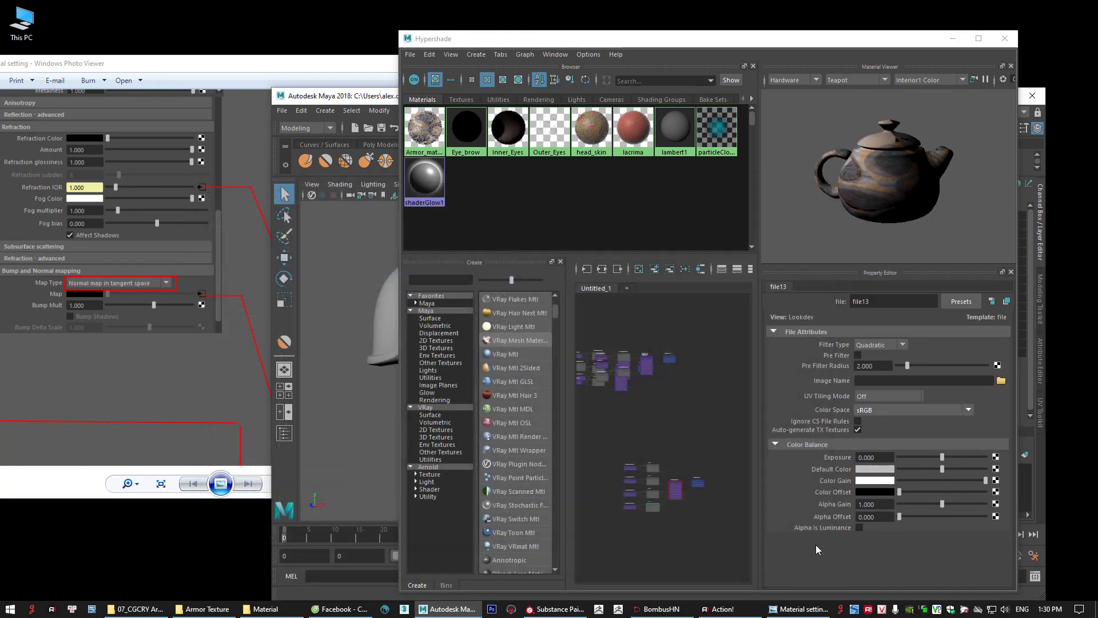
{"action": "left_click", "coordinate": [874, 414]}
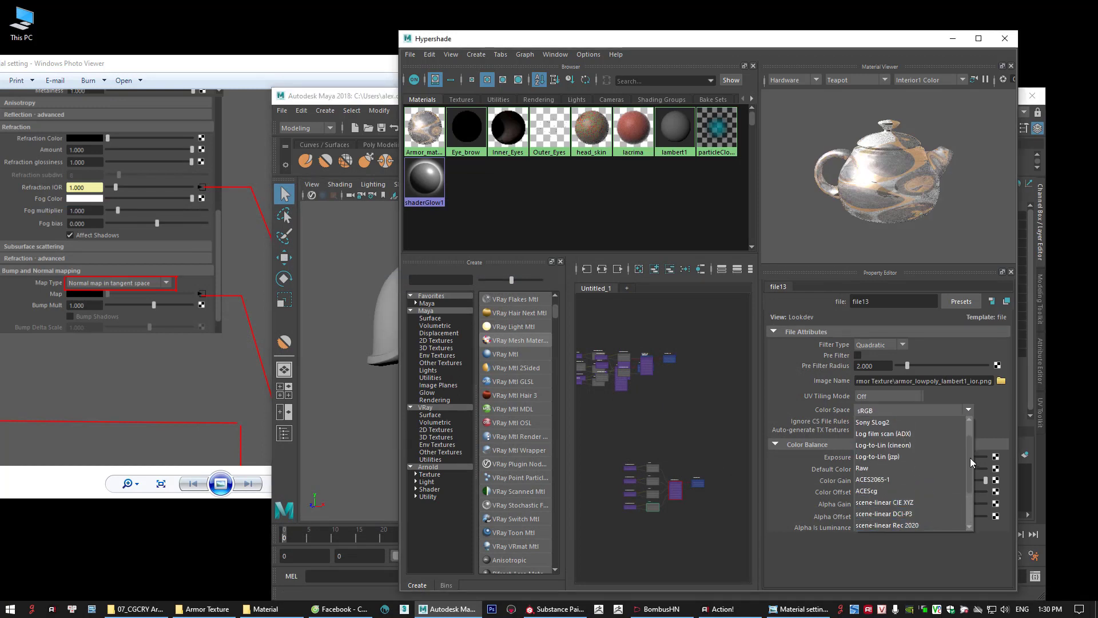
{"action": "left_click", "coordinate": [894, 469]}
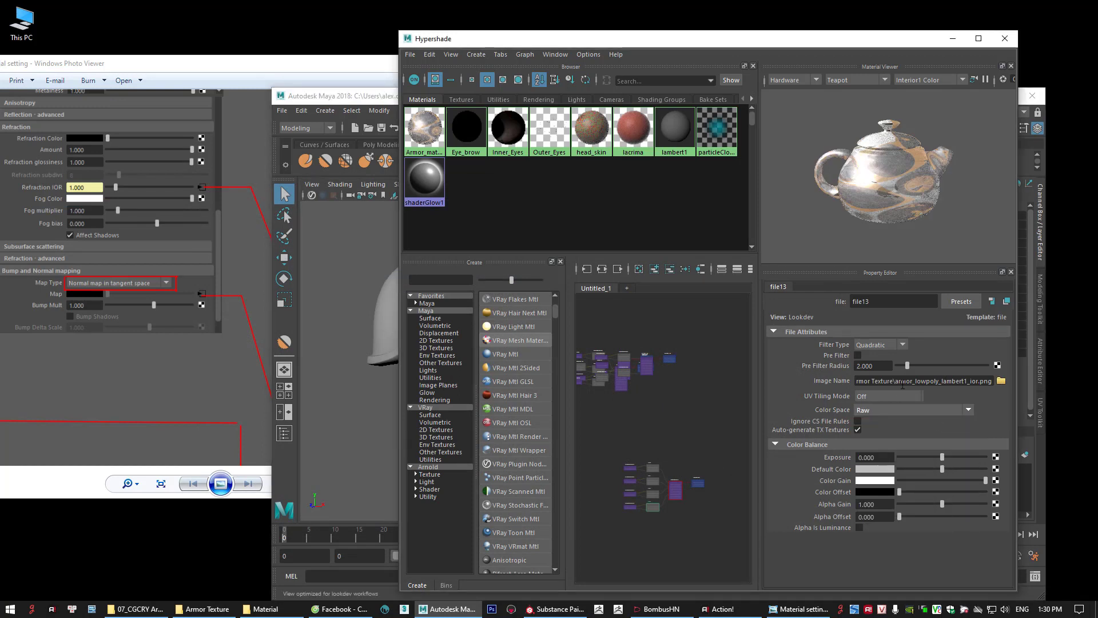
{"action": "left_click", "coordinate": [431, 137]}
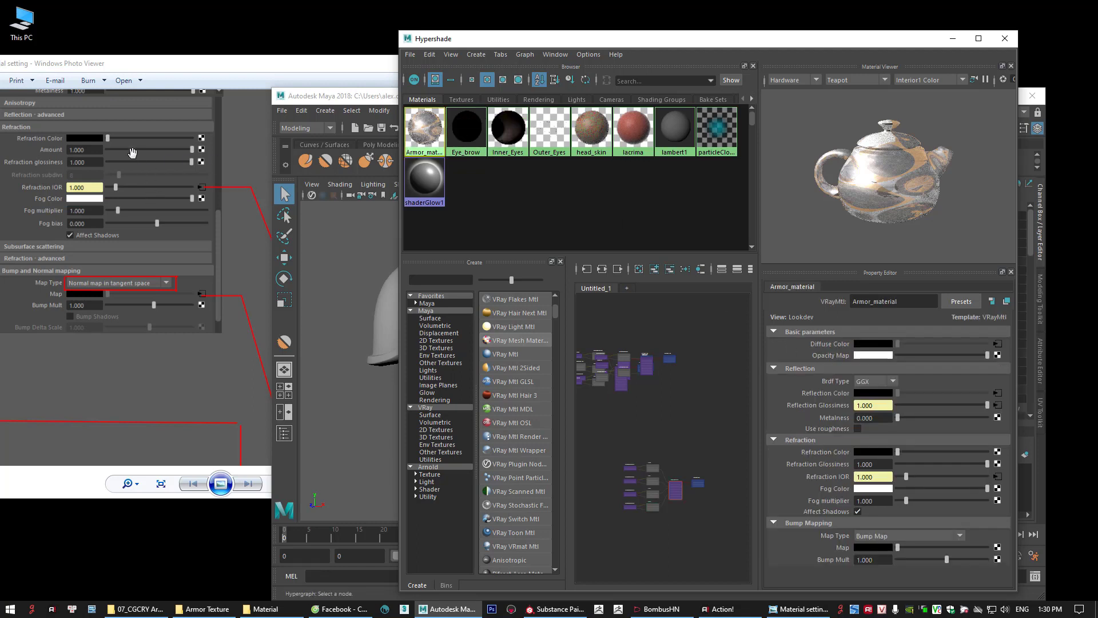
Consult the reference's Bump and Normal mapping settings and set Armor_material's bump Map Type to Normal map in tangent space
{"action": "left_click", "coordinate": [147, 305]}
{"action": "left_click_drag", "start_coordinate": [147, 305], "coordinate": [181, 289]}
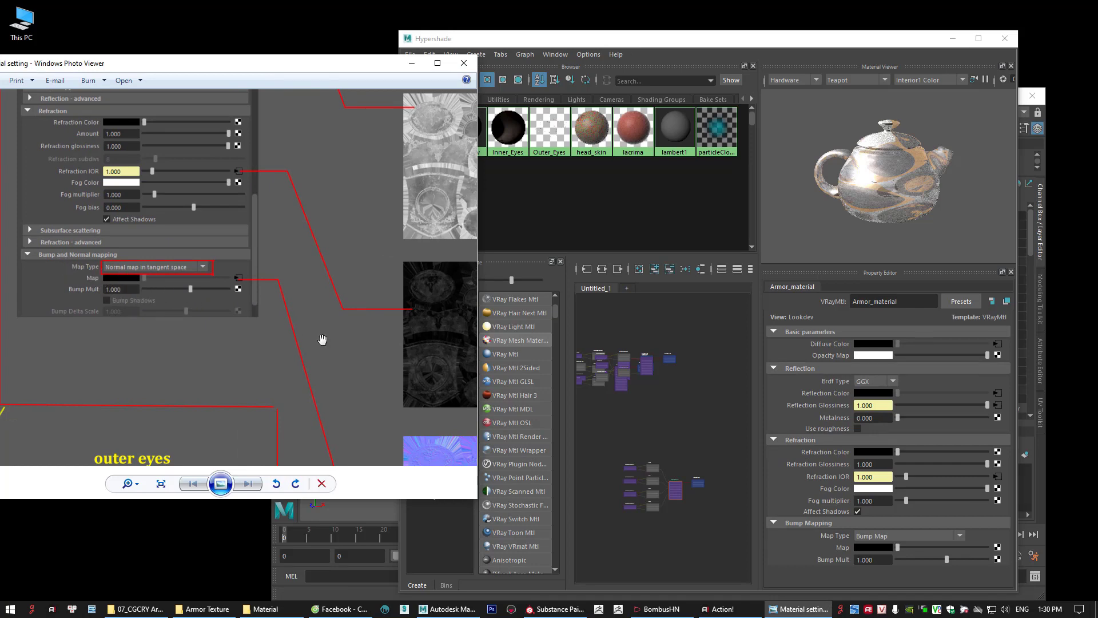
{"action": "left_click", "coordinate": [872, 538]}
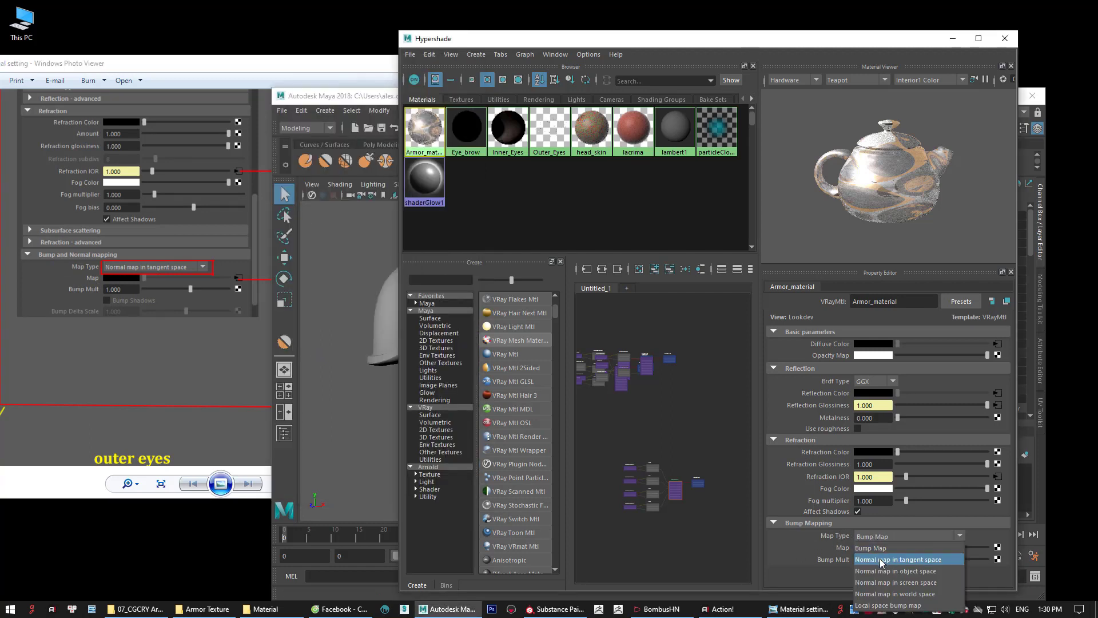
{"action": "left_click", "coordinate": [879, 563]}
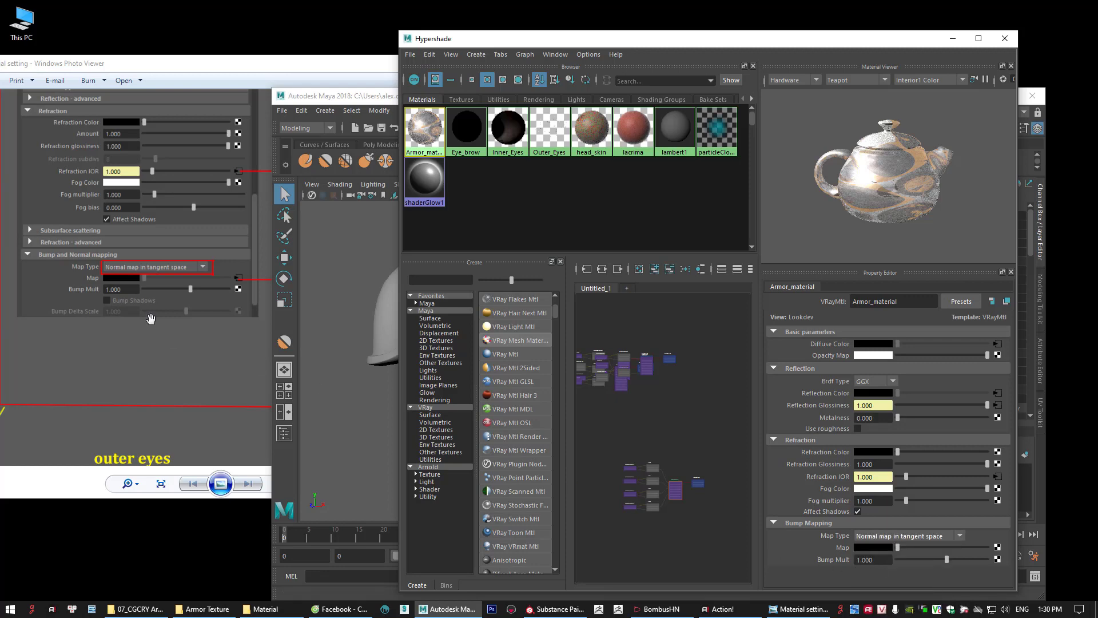
Connect a File texture node to Armor_material's bump Map
{"action": "left_click", "coordinate": [997, 548]}
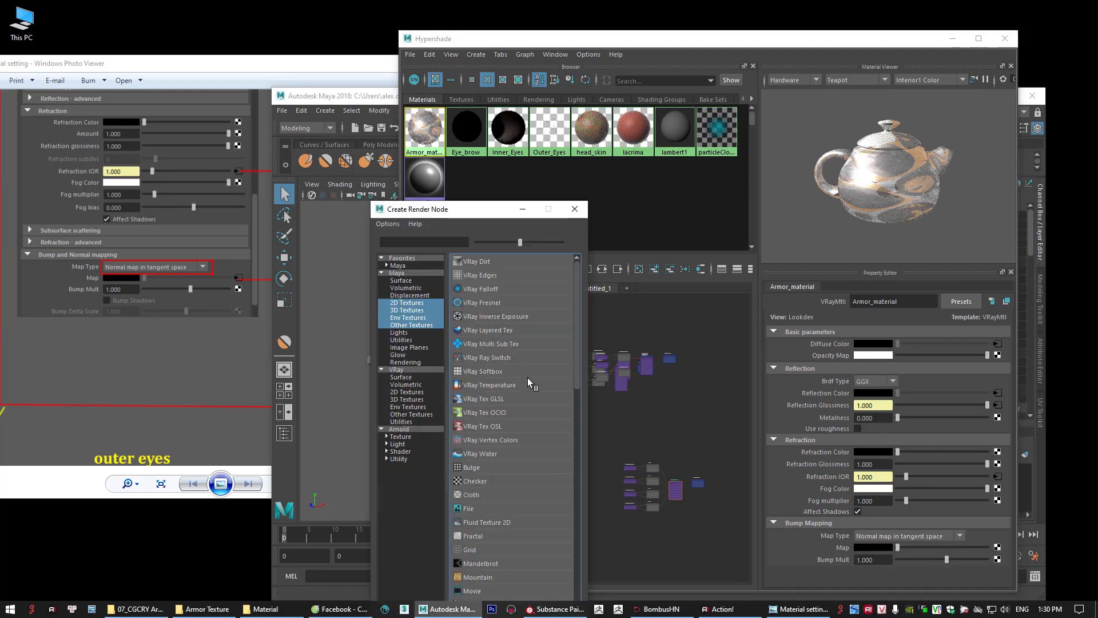
{"action": "scroll", "coordinate": [496, 452], "scroll_direction": "down", "scroll_amount": 3}
{"action": "left_click", "coordinate": [476, 383]}
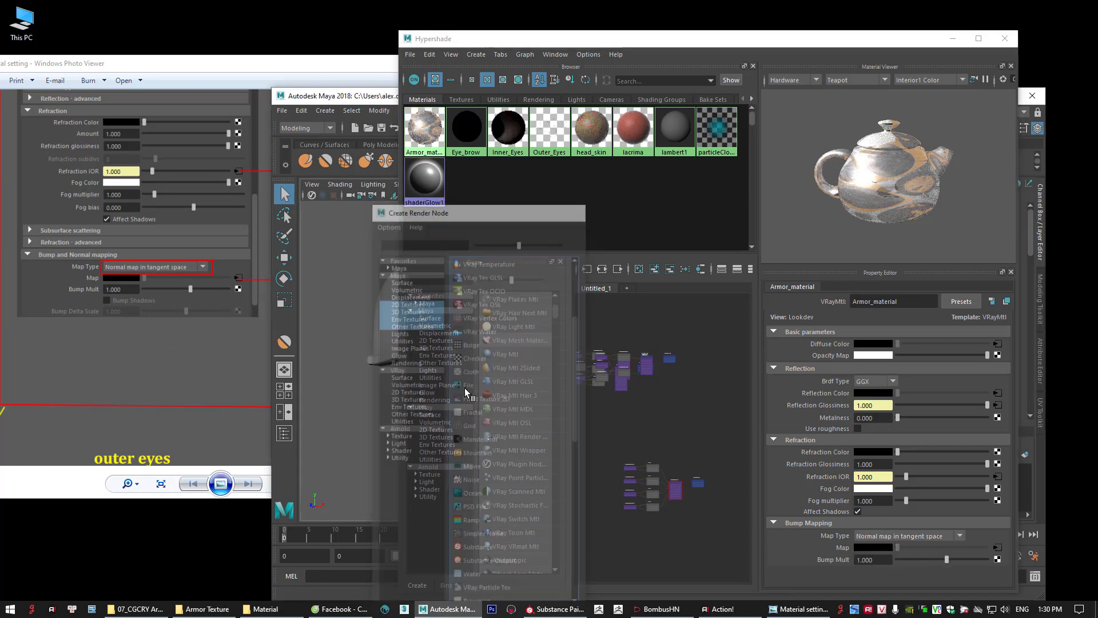
Load armor_lowpoly_lambert1_Normal.png into the bump file node with color space Raw, then return to Armor_material's attributes
{"action": "left_click", "coordinate": [1001, 380]}
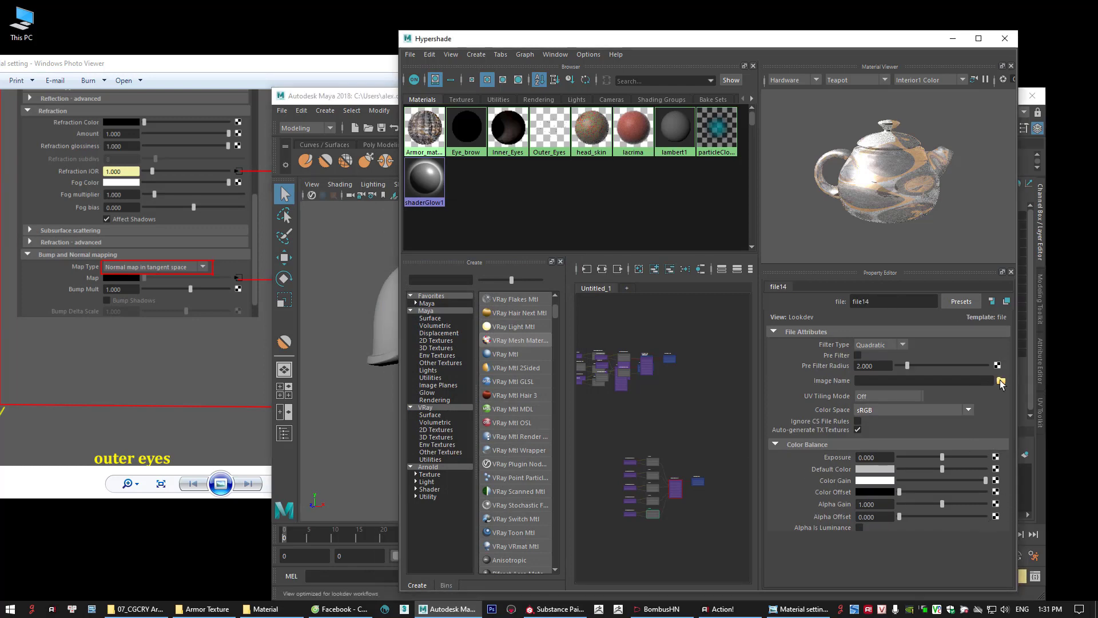
{"action": "left_click", "coordinate": [354, 280]}
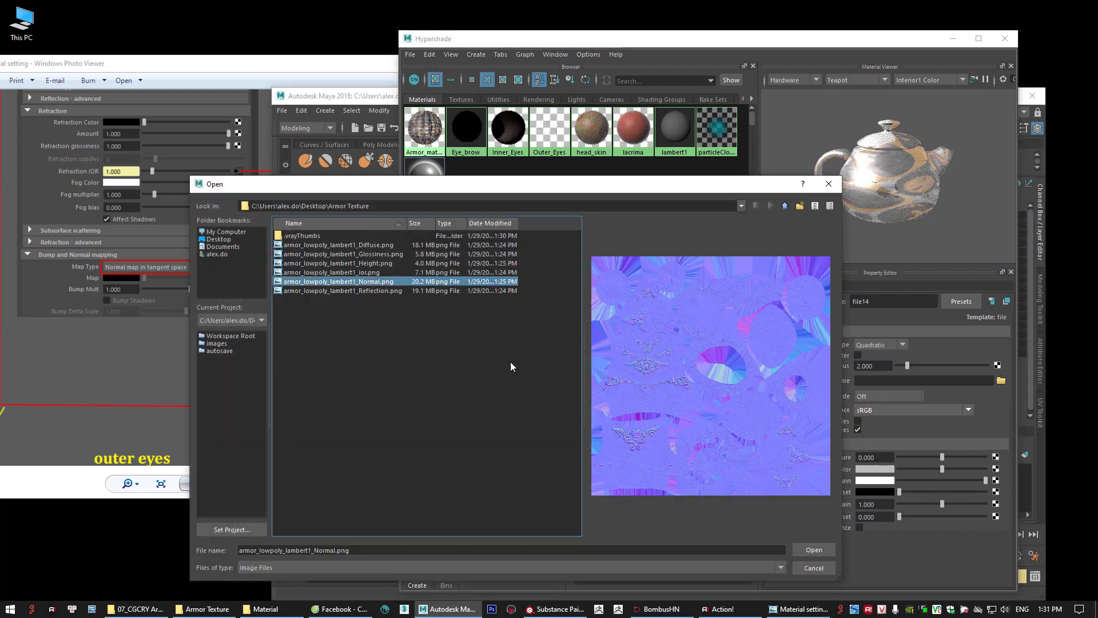
{"action": "left_click", "coordinate": [814, 551]}
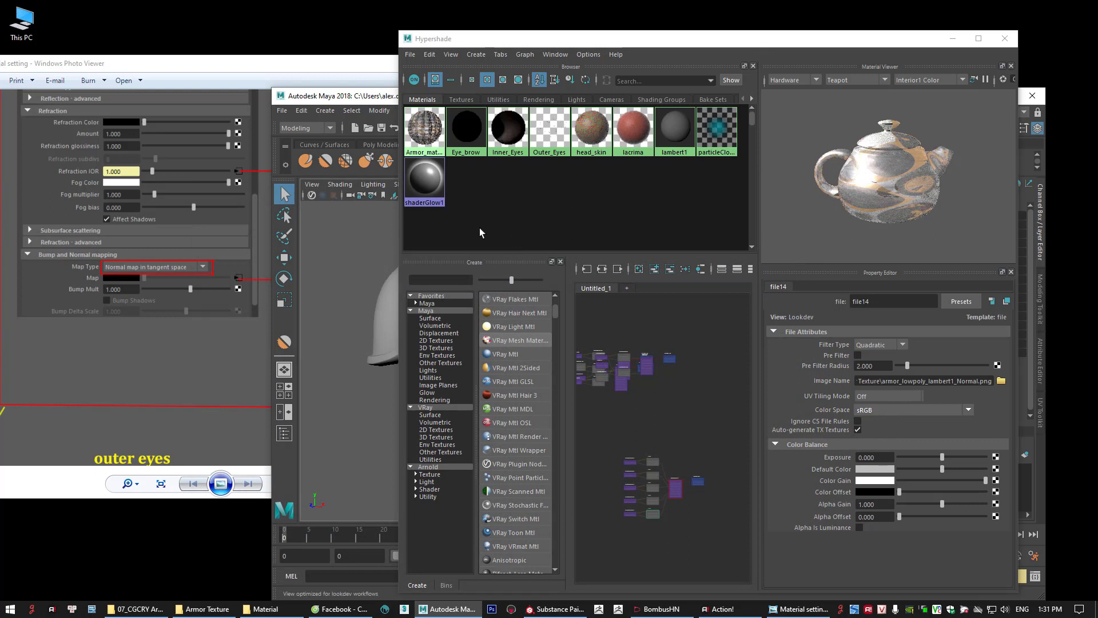
{"action": "left_click", "coordinate": [902, 409]}
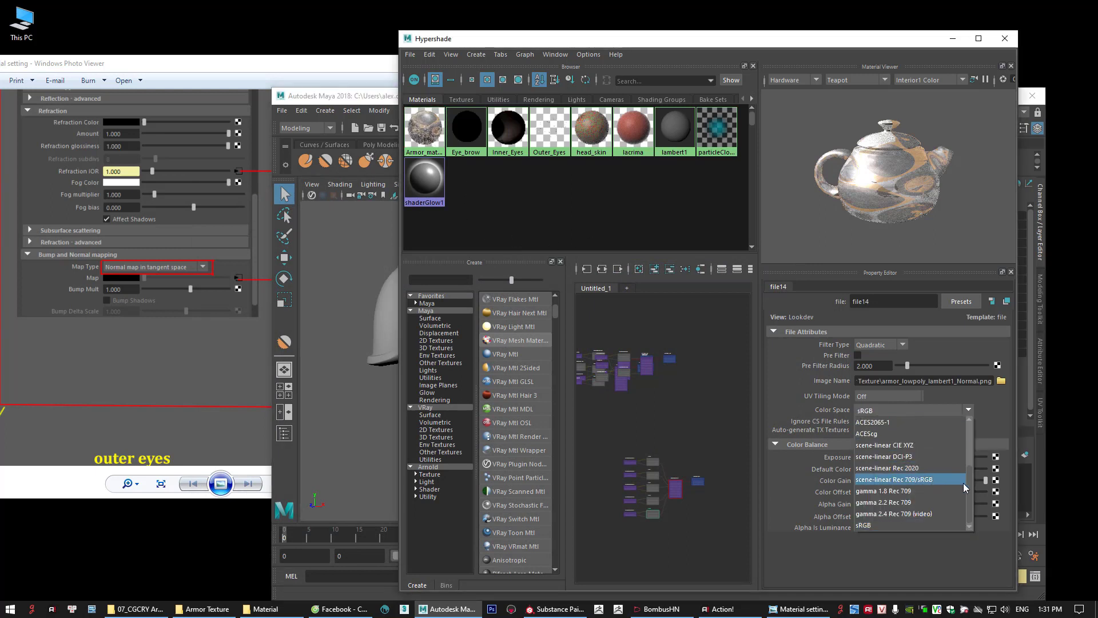
{"action": "left_click", "coordinate": [870, 445]}
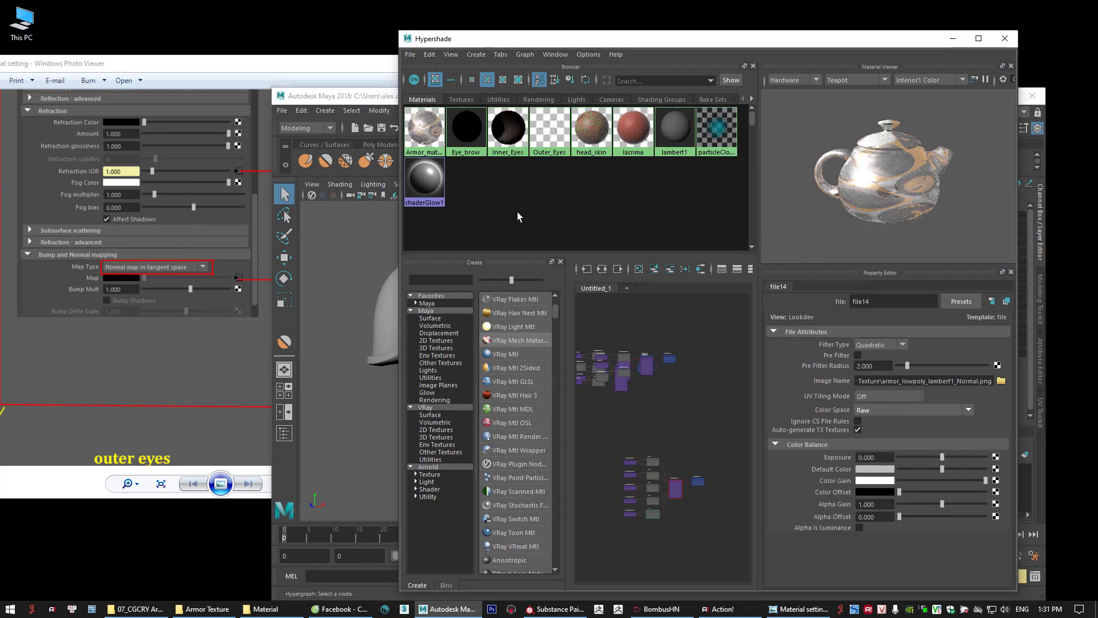
{"action": "left_click", "coordinate": [422, 143]}
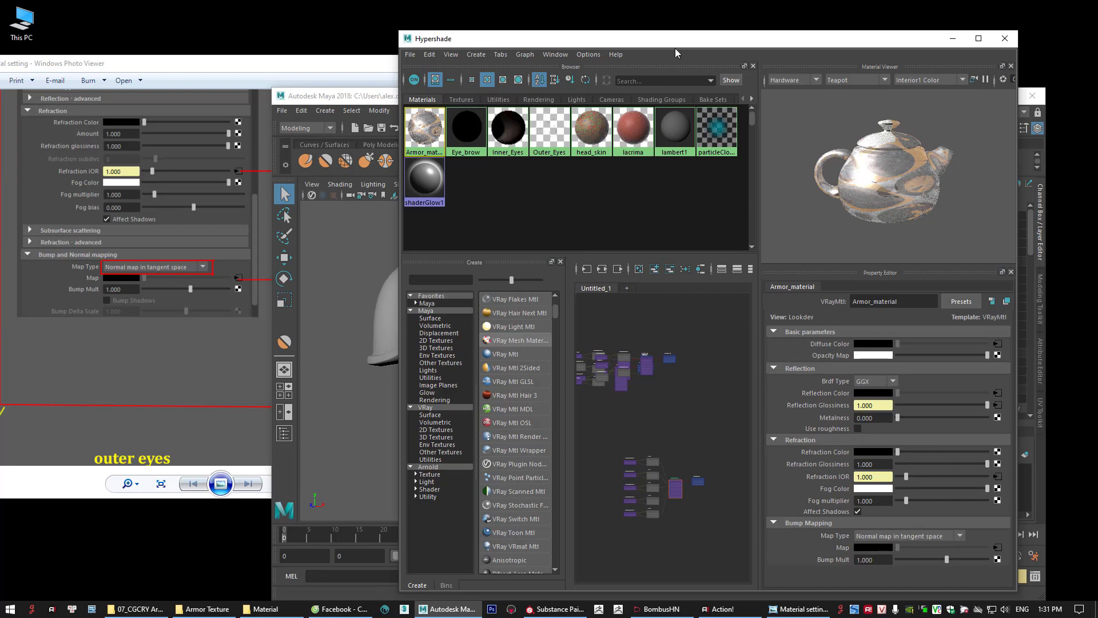
Select all the armor meshes, assign Armor_material to them, and close the Hypershade to inspect the textured armor
{"action": "left_click_drag", "start_coordinate": [549, 41], "coordinate": [832, 279]}
{"action": "left_click_drag", "start_coordinate": [388, 259], "coordinate": [643, 437]}
{"action": "left_click", "coordinate": [429, 222]}
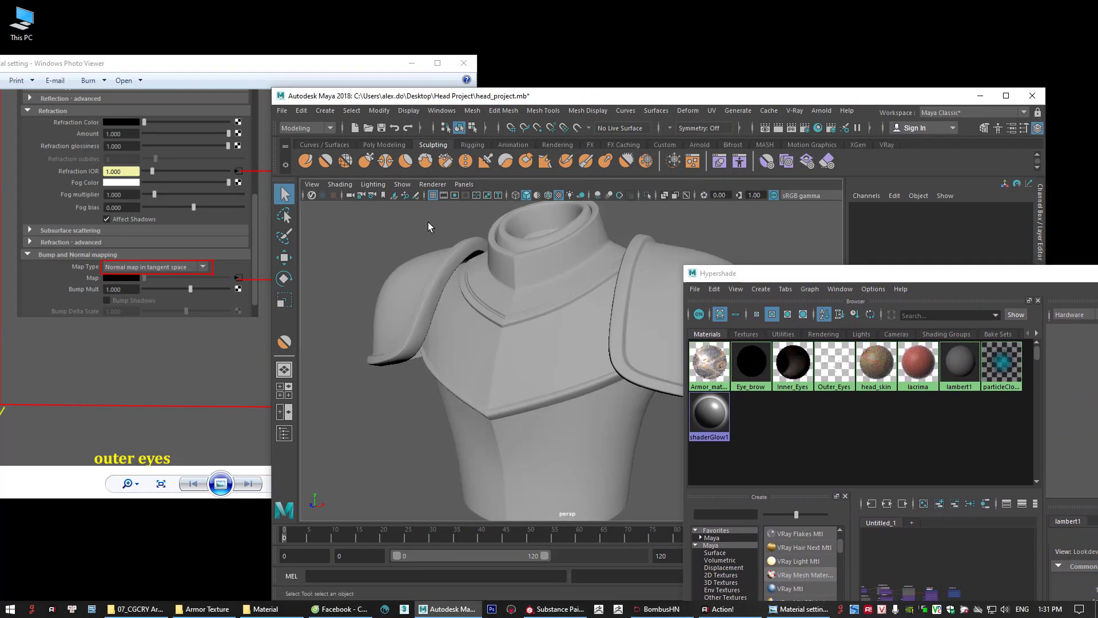
{"action": "left_click_drag", "start_coordinate": [428, 222], "coordinate": [637, 422]}
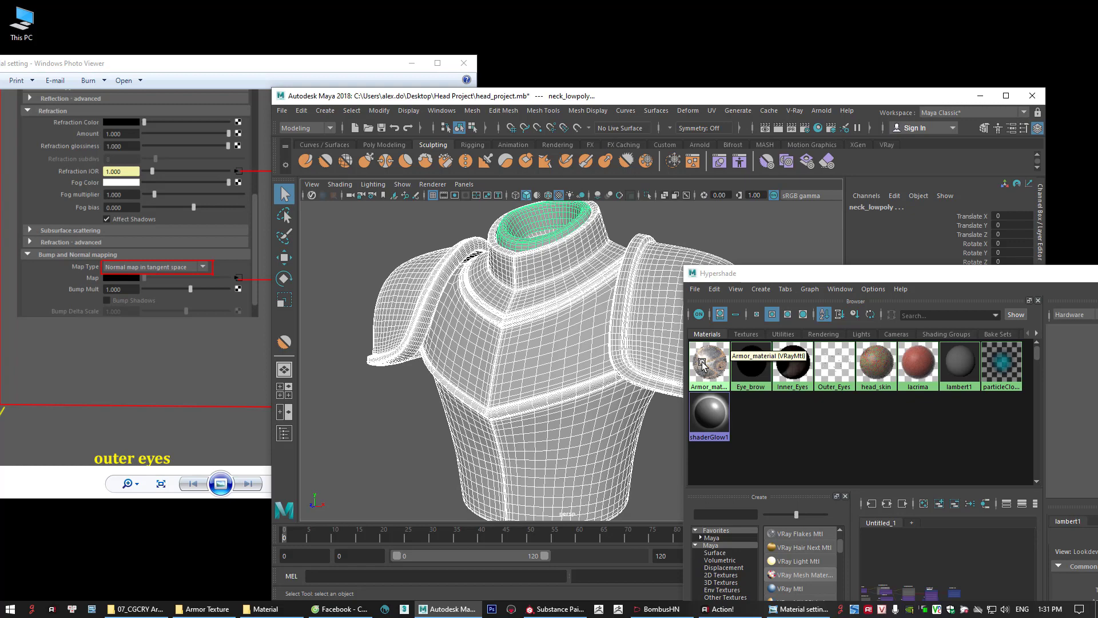
{"action": "right_click_drag", "start_coordinate": [704, 366], "coordinate": [592, 441]}
{"action": "key", "text": "alt+F4"}
{"action": "left_click", "coordinate": [710, 242]}
{"action": "left_click_drag", "start_coordinate": [592, 441], "coordinate": [642, 351], "text": "alt"}
{"action": "right_click_drag", "start_coordinate": [643, 351], "coordinate": [606, 384], "text": "alt"}
{"action": "left_click_drag", "start_coordinate": [606, 385], "coordinate": [650, 363], "text": "alt"}
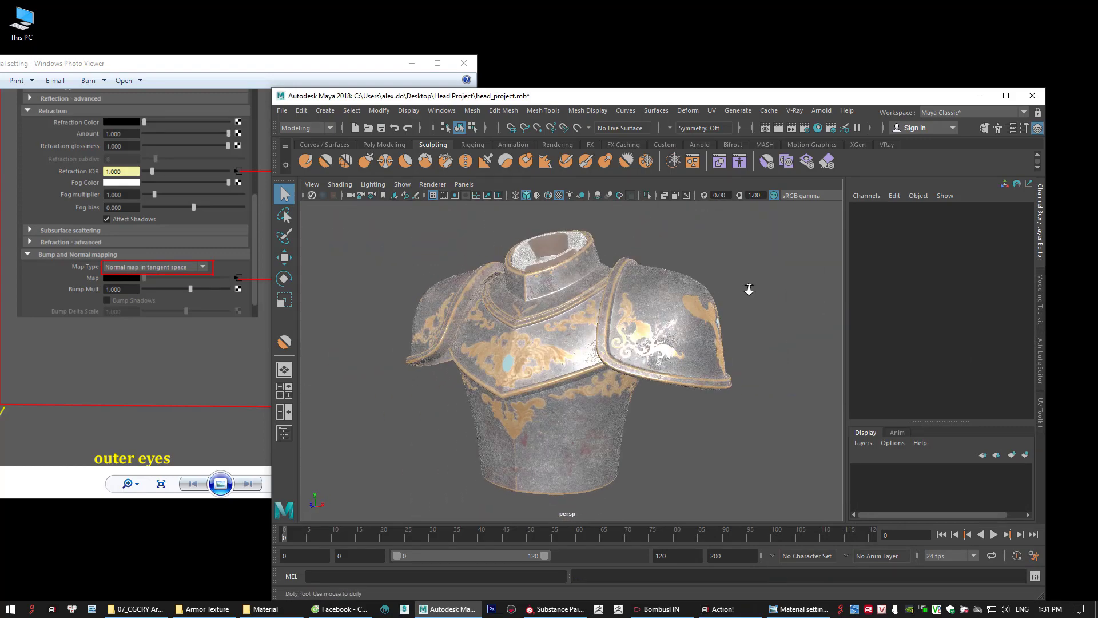
{"action": "right_click_drag", "start_coordinate": [747, 290], "coordinate": [742, 265], "text": "alt"}
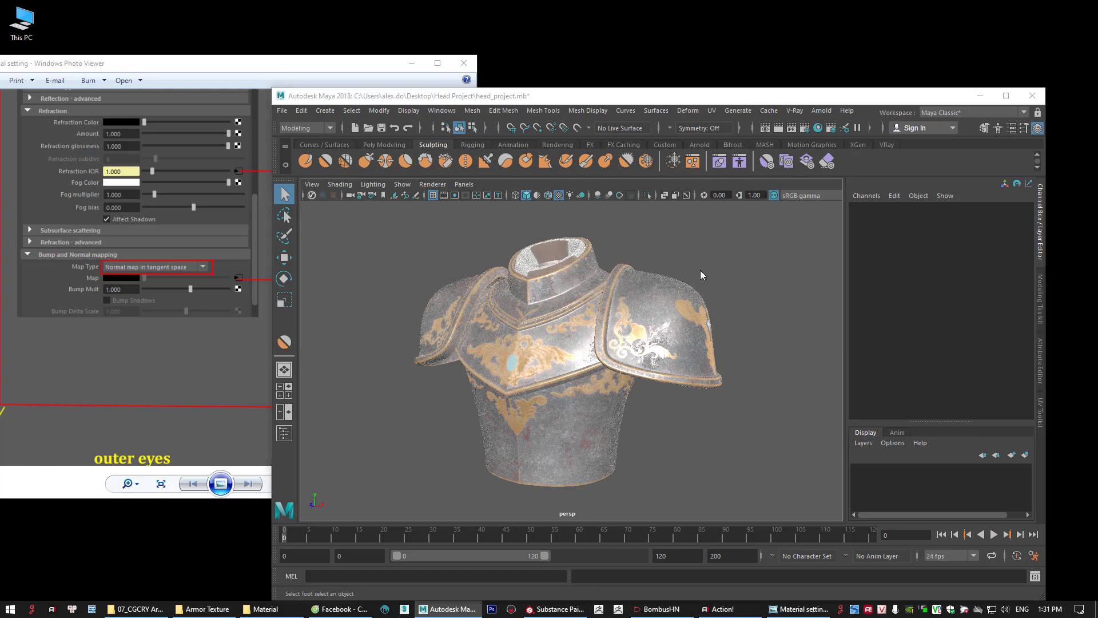
Maximize the Maya window and change the viewport layout to Two Panes Side by Side
{"action": "key", "text": "space"}
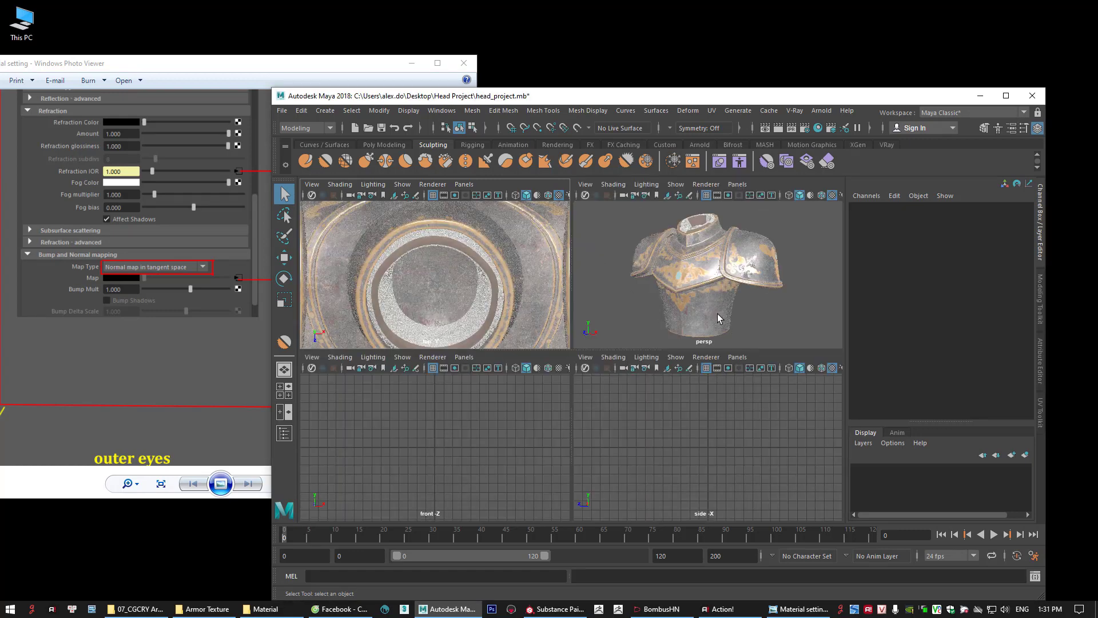
{"action": "left_click_drag", "start_coordinate": [717, 313], "coordinate": [758, 304], "text": "alt"}
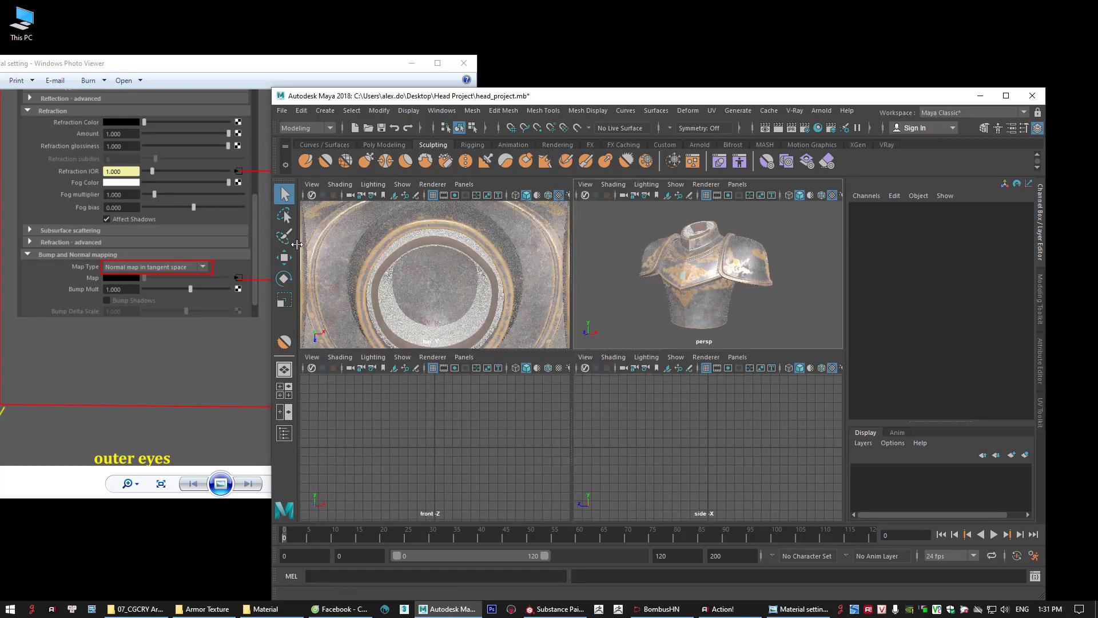
{"action": "left_click", "coordinate": [410, 68]}
{"action": "left_click", "coordinate": [1006, 96]}
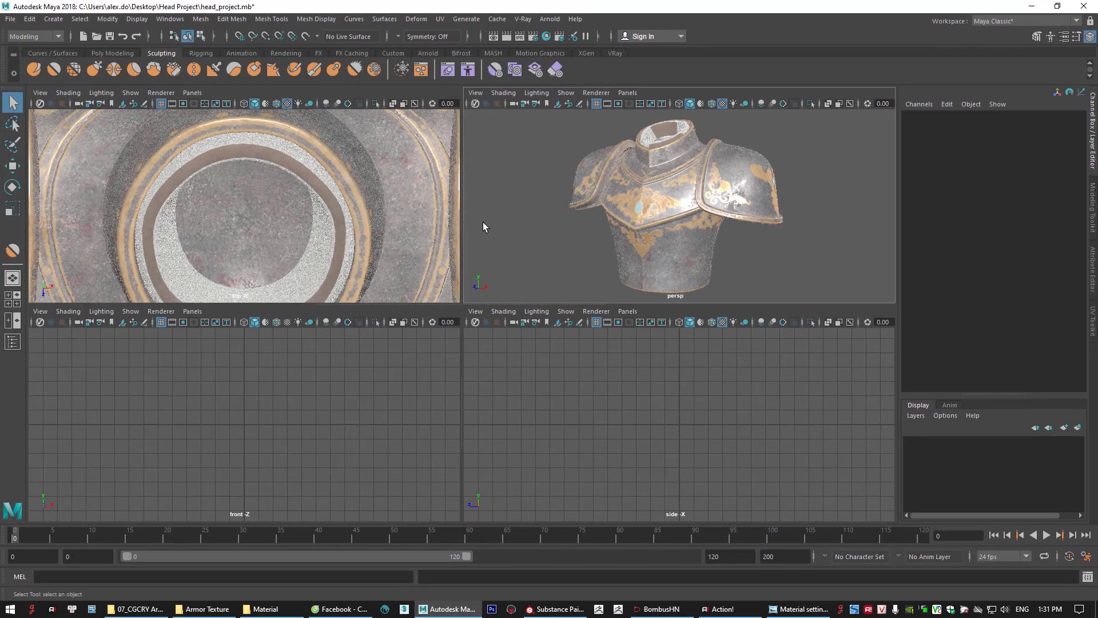
{"action": "left_click", "coordinate": [627, 93]}
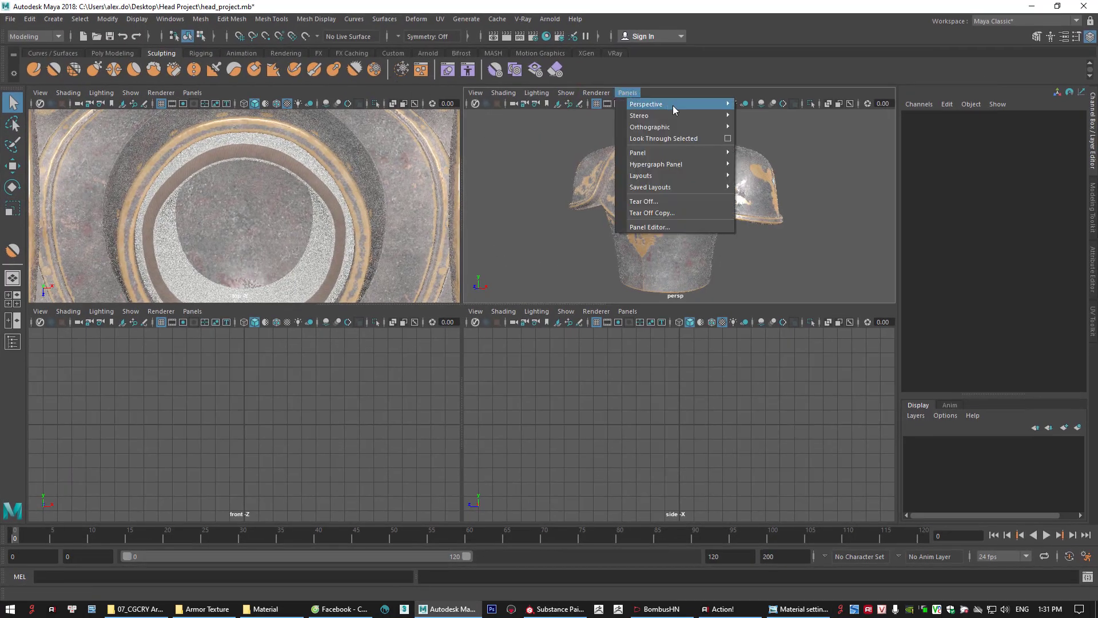
{"action": "mouse_move", "coordinate": [715, 175]}
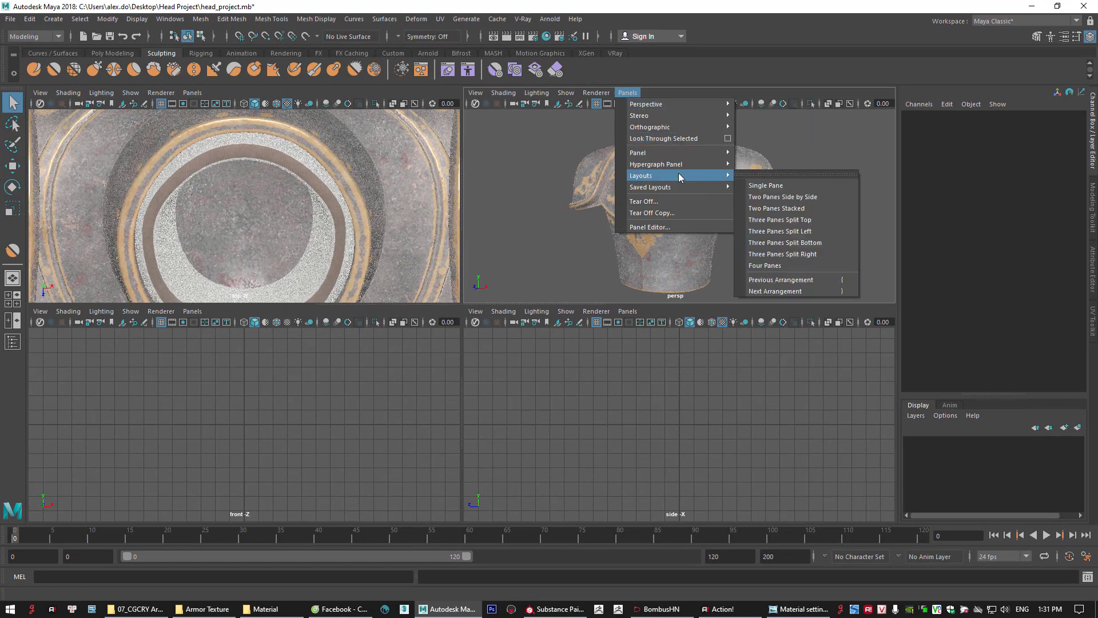
{"action": "left_click", "coordinate": [782, 196]}
Switch the top-view pane to look through camera1
{"action": "left_click_drag", "start_coordinate": [694, 355], "coordinate": [712, 386], "text": "alt"}
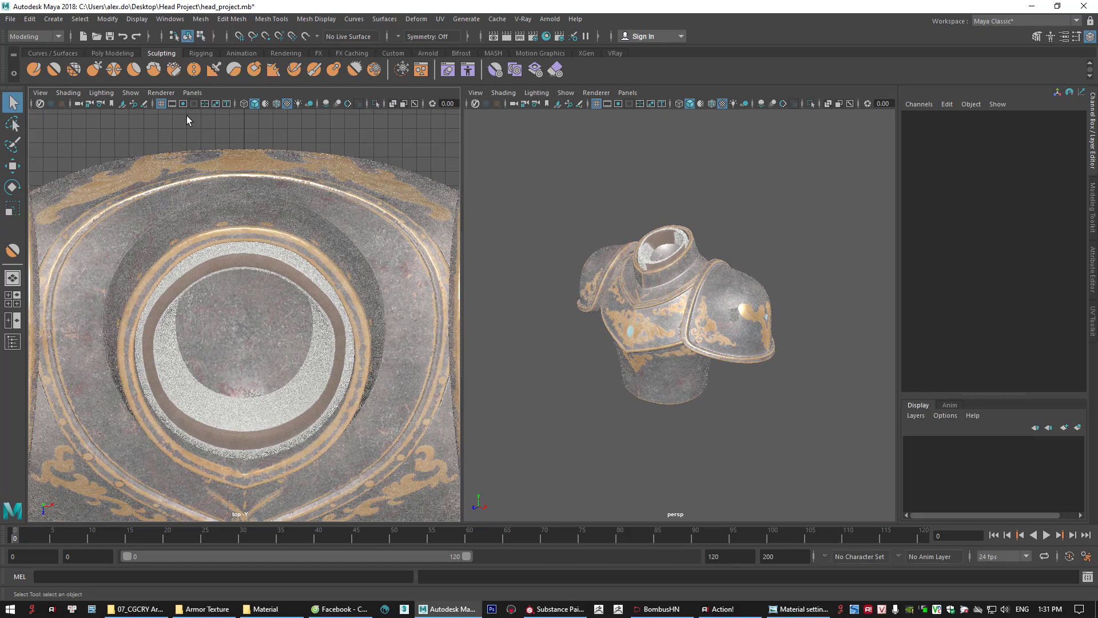
{"action": "left_click", "coordinate": [192, 93]}
{"action": "mouse_move", "coordinate": [246, 104]}
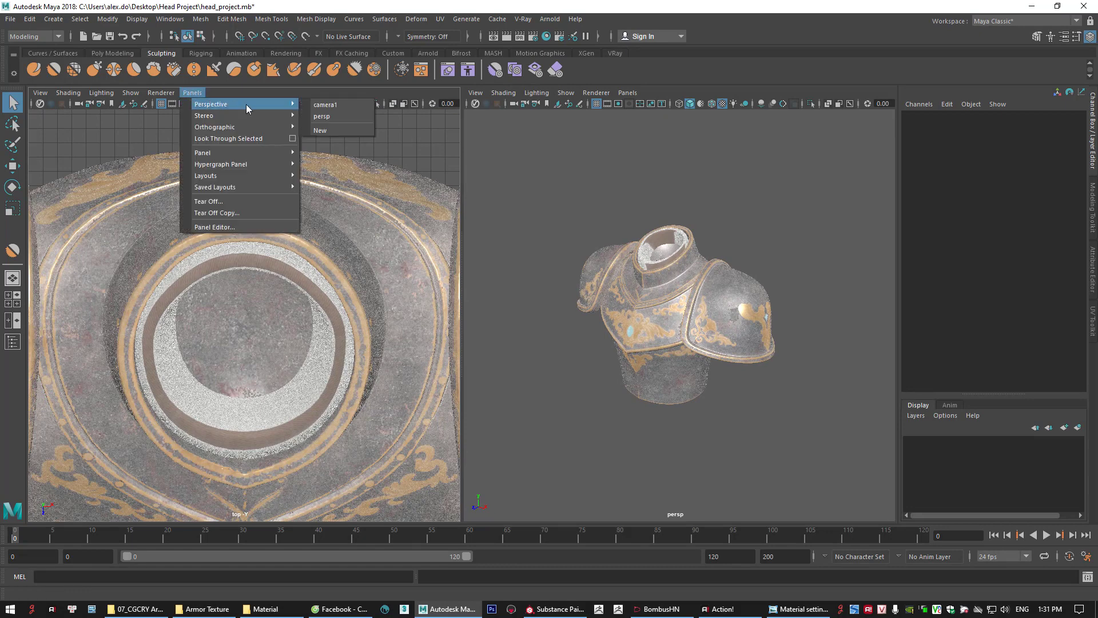
{"action": "left_click", "coordinate": [325, 105]}
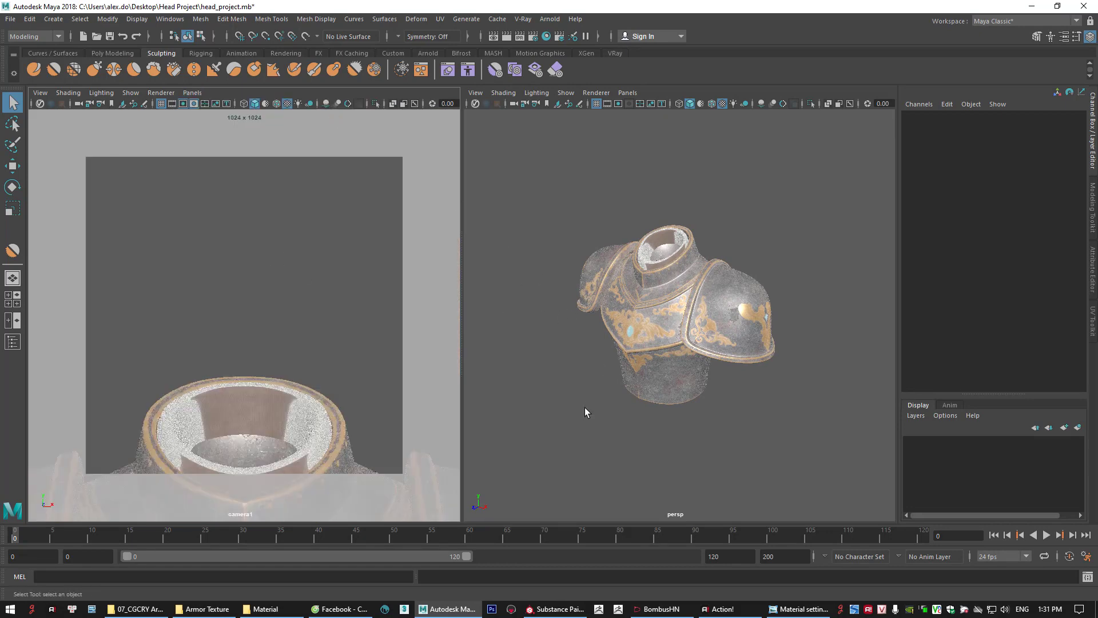
Show the Outliner and unhide camera1 so it can be picked in the perspective view
{"action": "scroll", "coordinate": [549, 409], "scroll_direction": "down", "scroll_amount": 6}
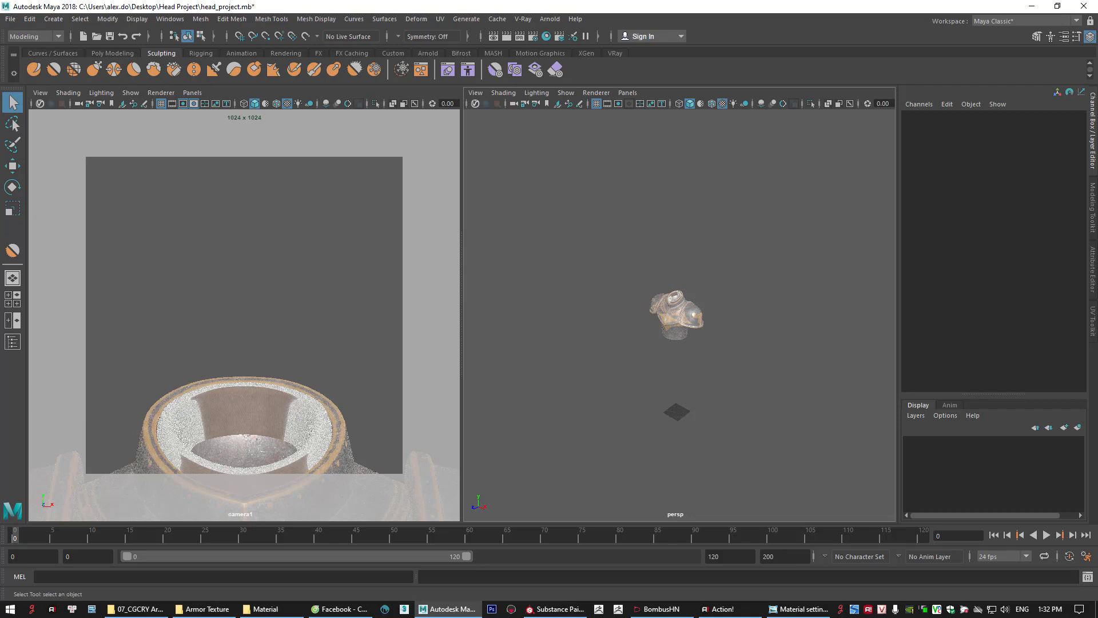
{"action": "key", "text": "alt+Tab"}
{"action": "key", "text": "alt+Tab"}
{"action": "left_click", "coordinate": [9, 343]}
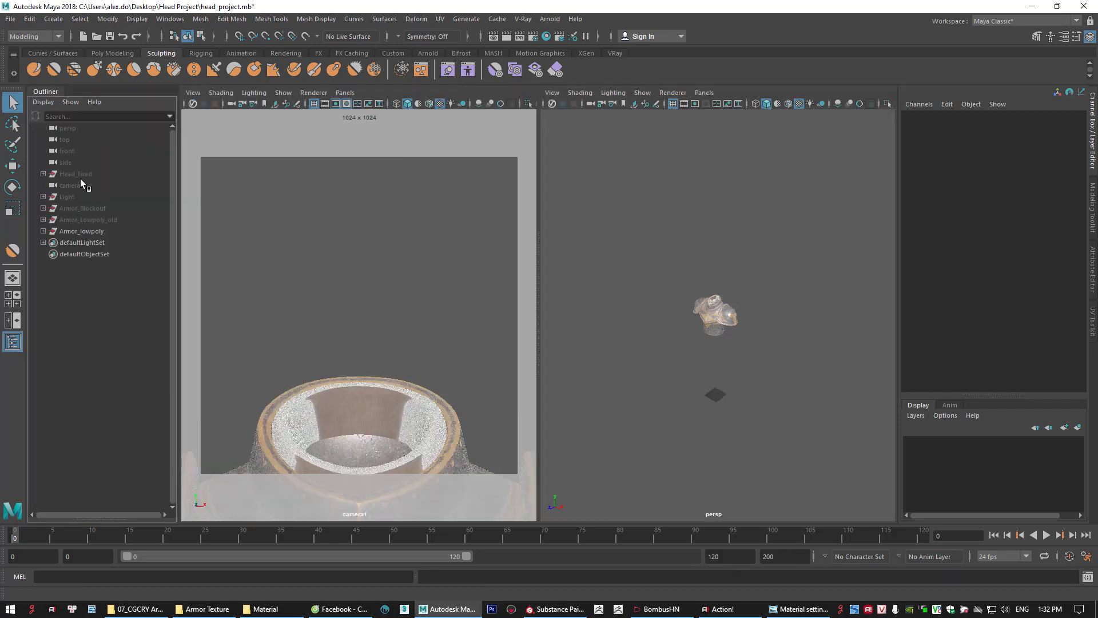
{"action": "left_click", "coordinate": [70, 185]}
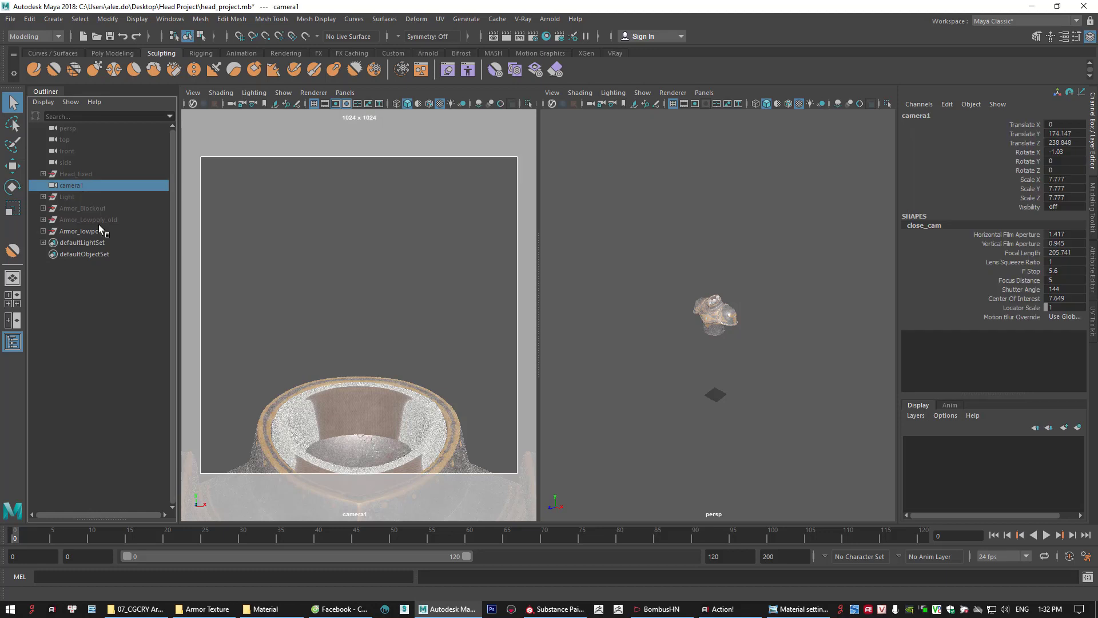
{"action": "left_click", "coordinate": [694, 353]}
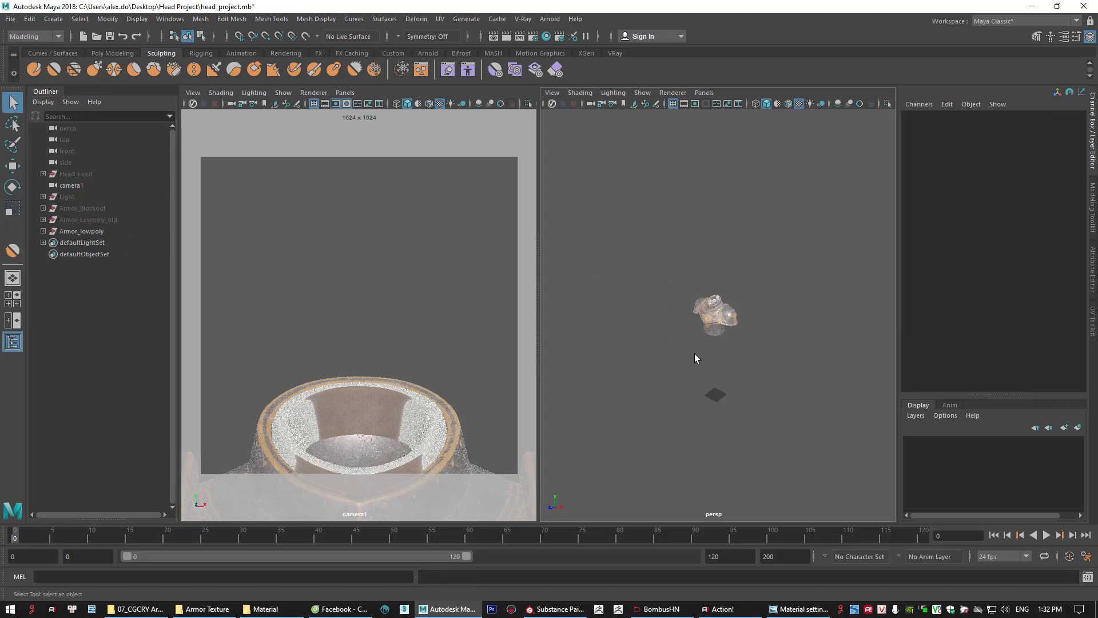
{"action": "right_click_drag", "start_coordinate": [694, 353], "coordinate": [634, 372], "text": "alt"}
{"action": "middle_click_drag", "start_coordinate": [633, 366], "coordinate": [646, 369], "text": "alt"}
{"action": "left_click_drag", "start_coordinate": [579, 348], "coordinate": [642, 384]}
{"action": "middle_click_drag", "start_coordinate": [648, 381], "coordinate": [666, 397], "text": "alt"}
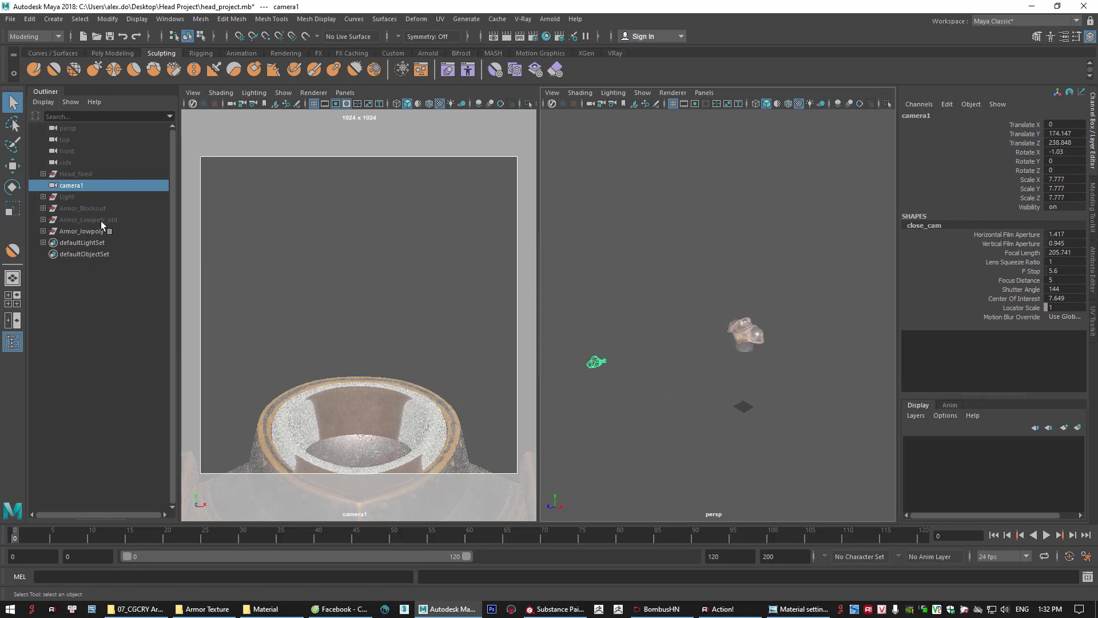
Unhide the Light group from the Outliner
{"action": "left_click", "coordinate": [67, 196]}
{"action": "key", "text": "shift+h"}
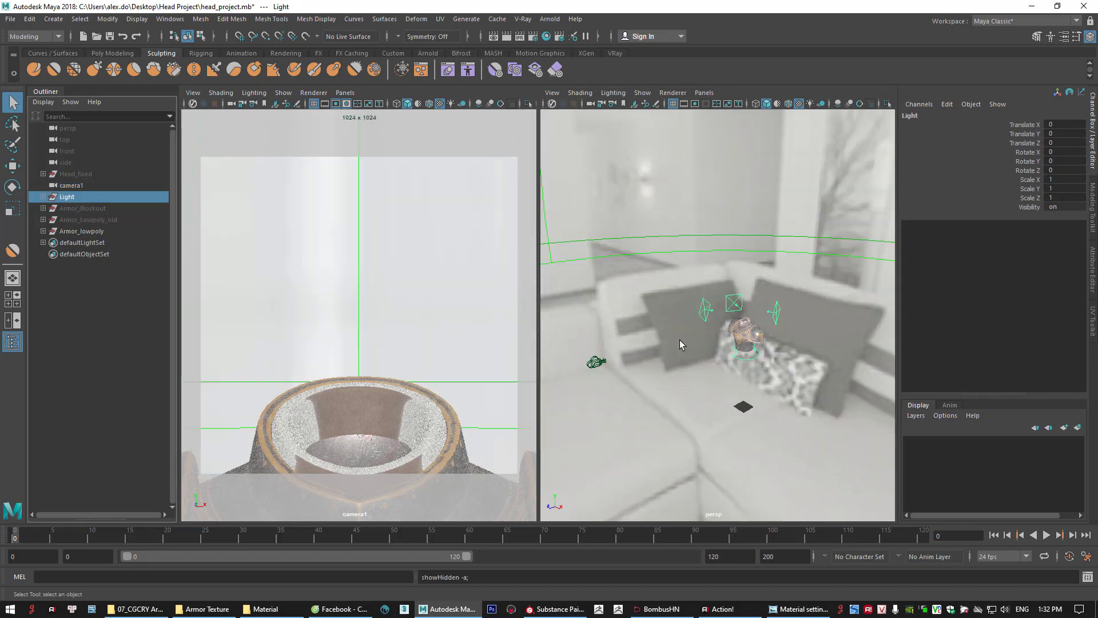
{"action": "left_click_drag", "start_coordinate": [793, 365], "coordinate": [791, 375], "text": "alt"}
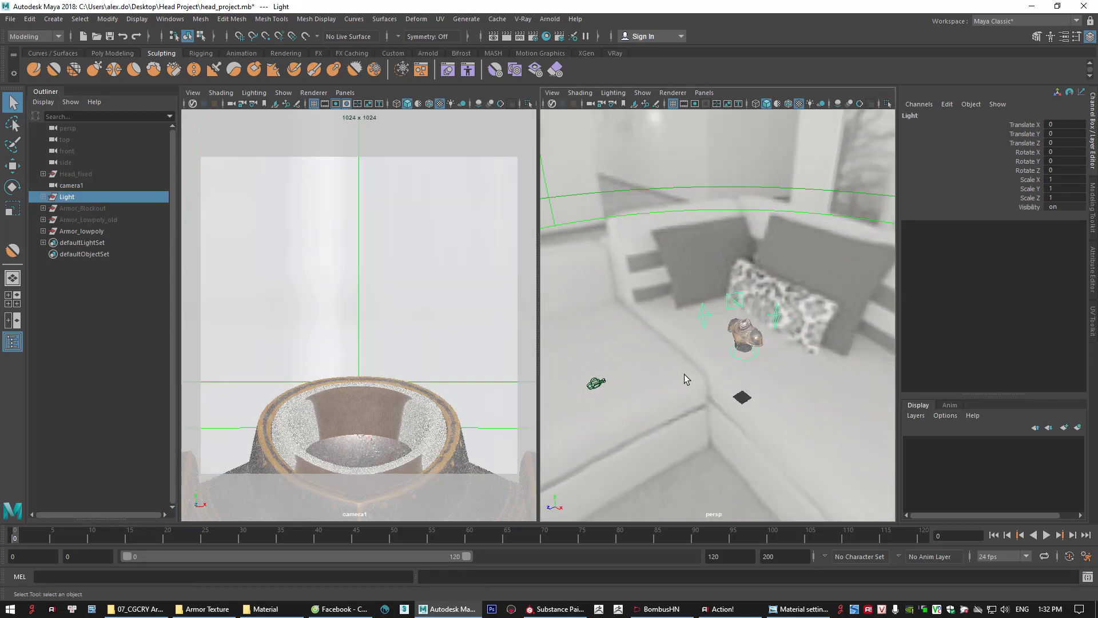
Duplicate camera1 and rename the copy font_camera
{"action": "left_click_drag", "start_coordinate": [583, 364], "coordinate": [596, 383]}
{"action": "left_click_drag", "start_coordinate": [671, 389], "coordinate": [675, 375], "text": "alt"}
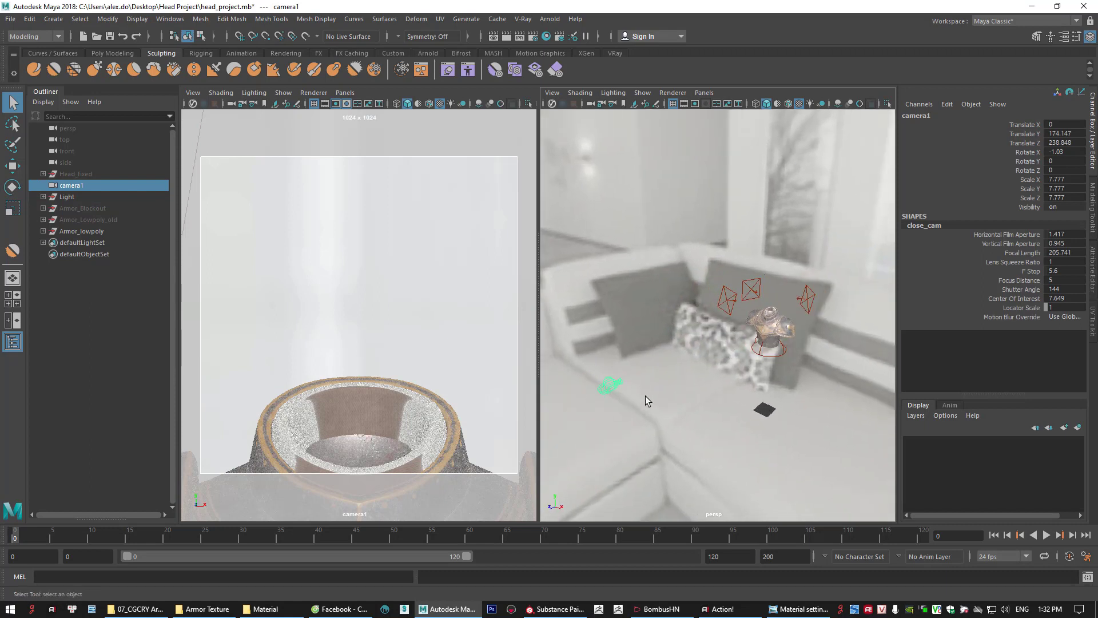
{"action": "key", "text": "ctrl+d"}
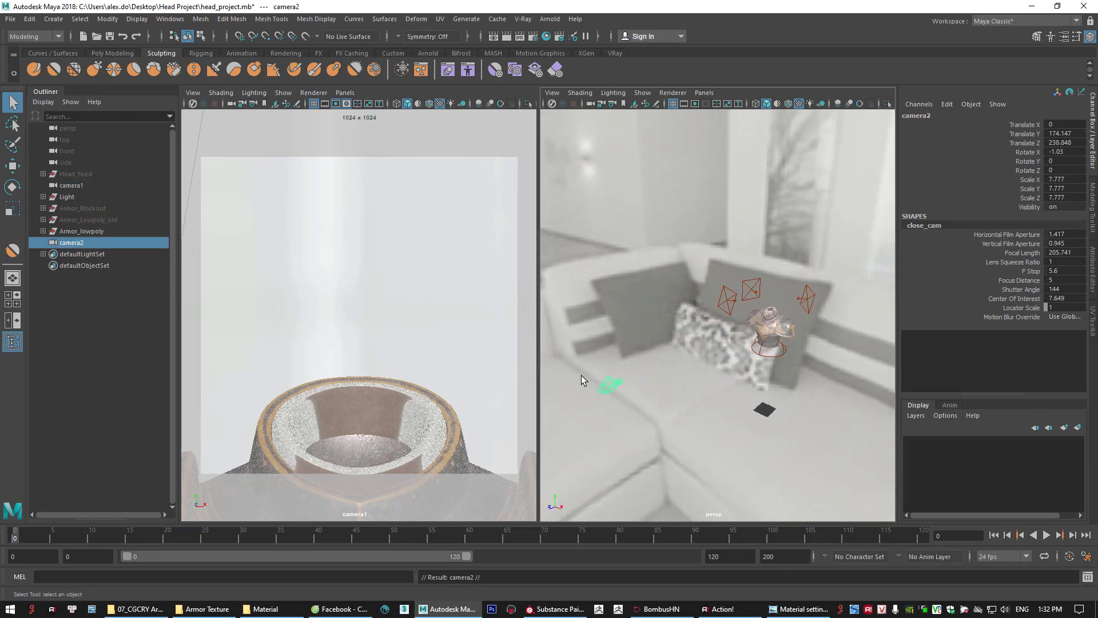
{"action": "left_click", "coordinate": [718, 343]}
{"action": "left_click", "coordinate": [613, 382]}
{"action": "double_click", "coordinate": [926, 116]}
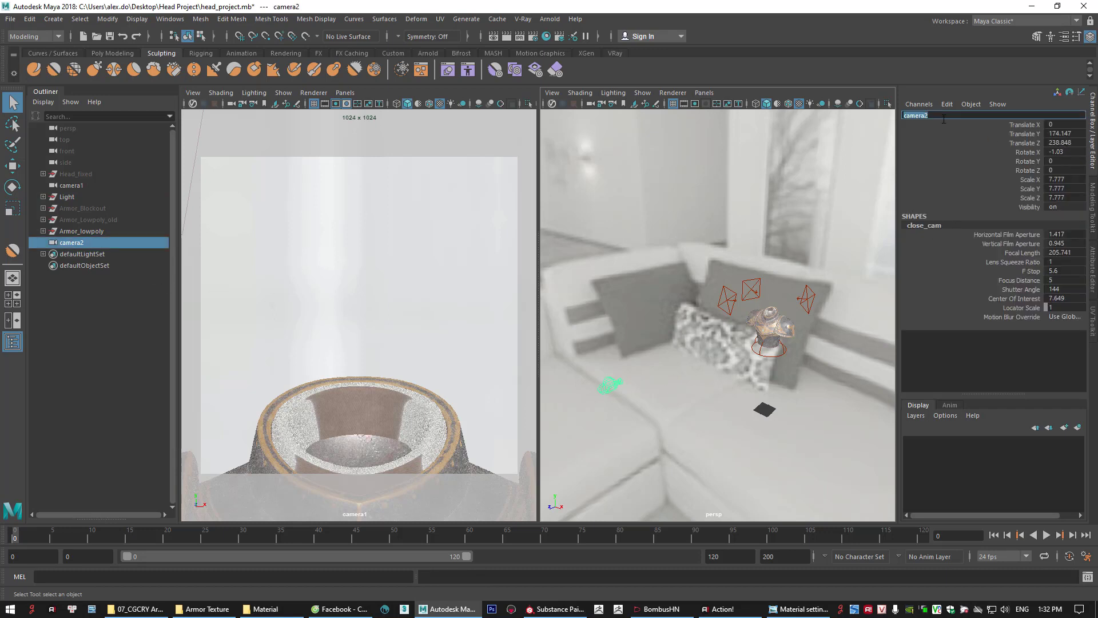
{"action": "type", "text": "font camera"}
{"action": "key", "text": "Return"}
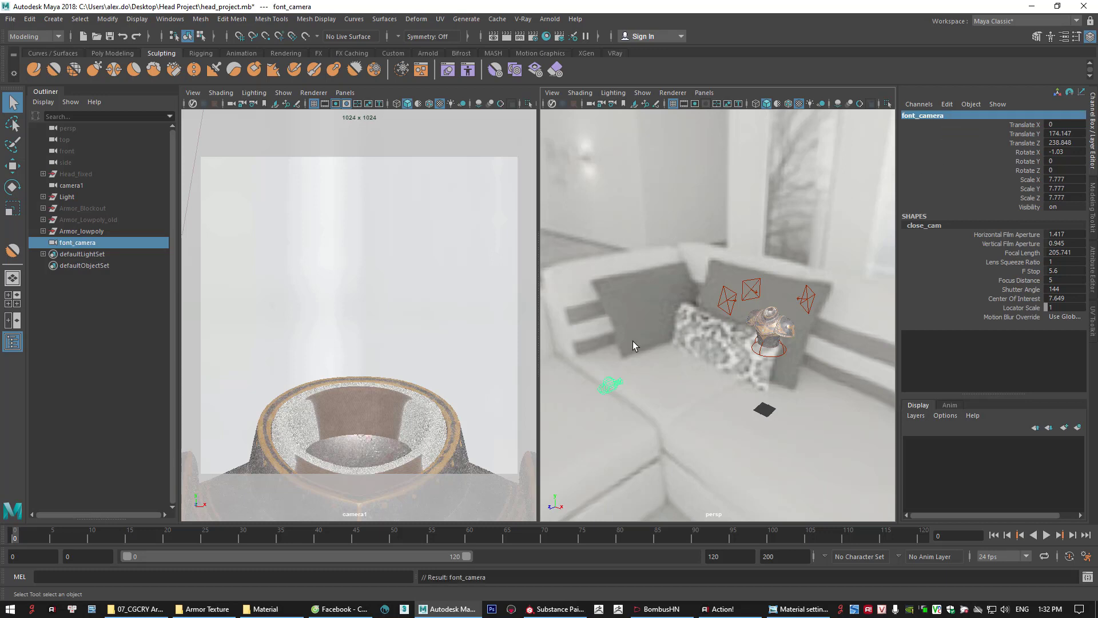
Switch the pane looking through camera1 to look through font_camera
{"action": "left_click", "coordinate": [344, 92]}
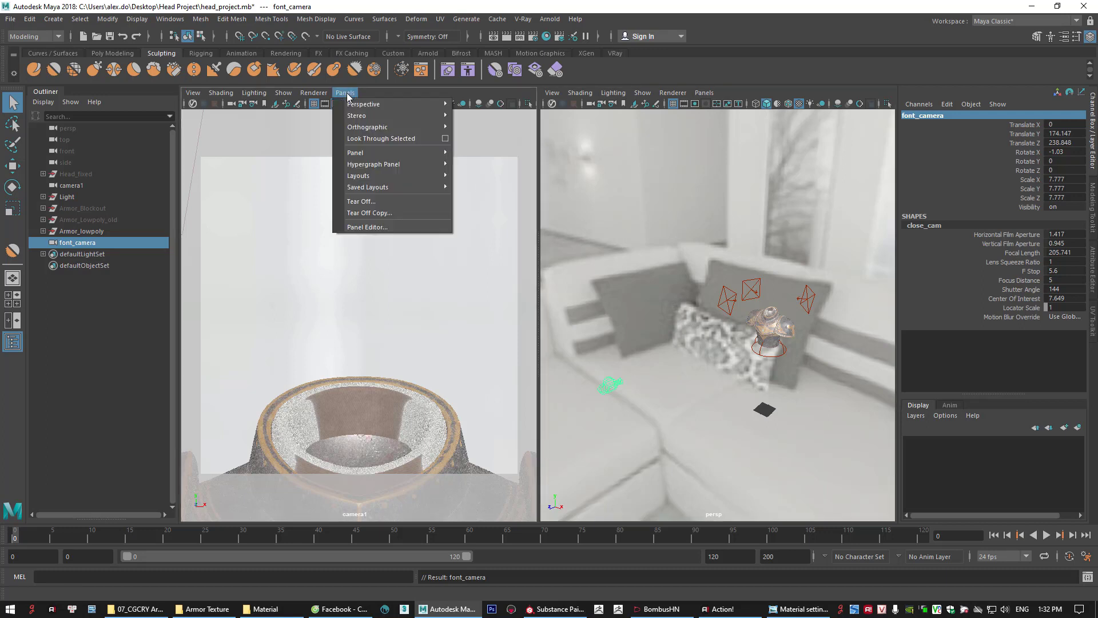
{"action": "mouse_move", "coordinate": [379, 107]}
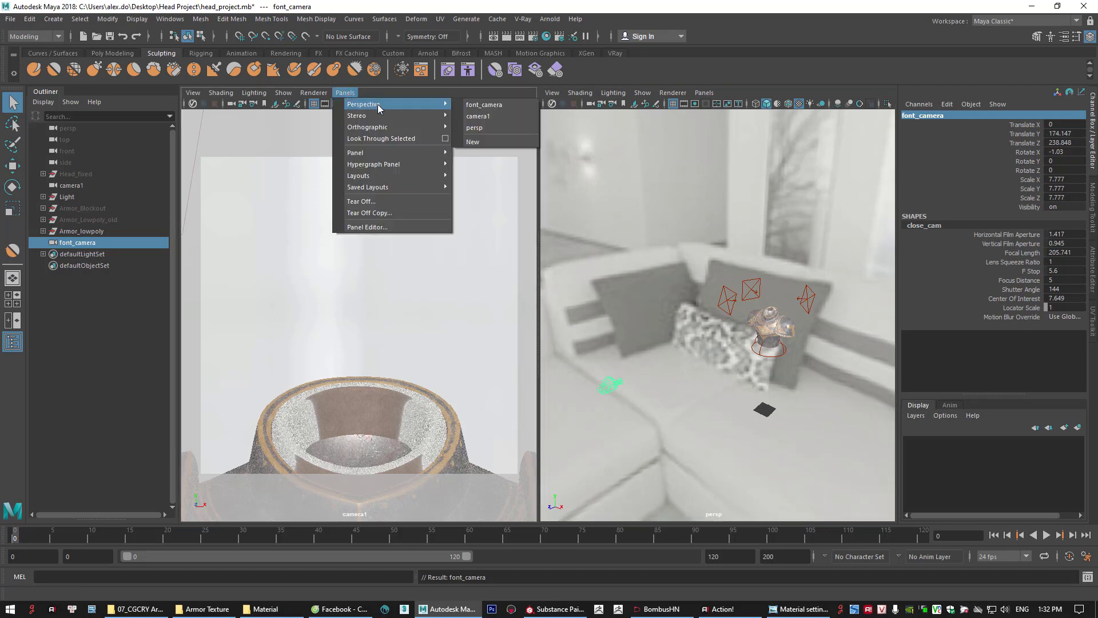
{"action": "left_click", "coordinate": [487, 106]}
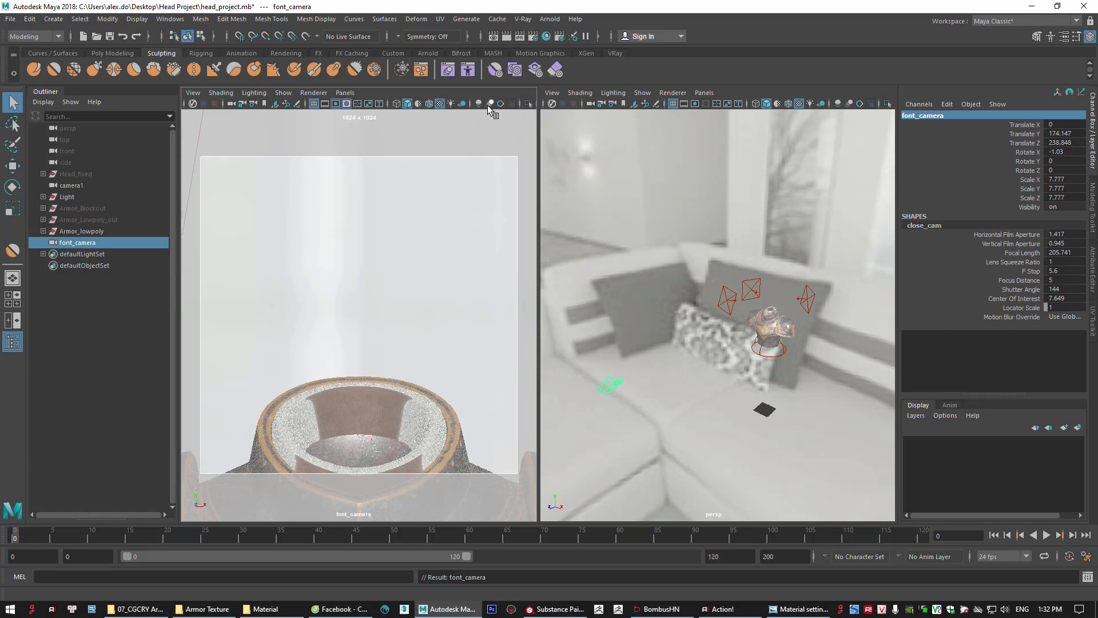
Rename camera1 as close_camera
{"action": "left_click", "coordinate": [67, 185]}
{"action": "left_click", "coordinate": [927, 116]}
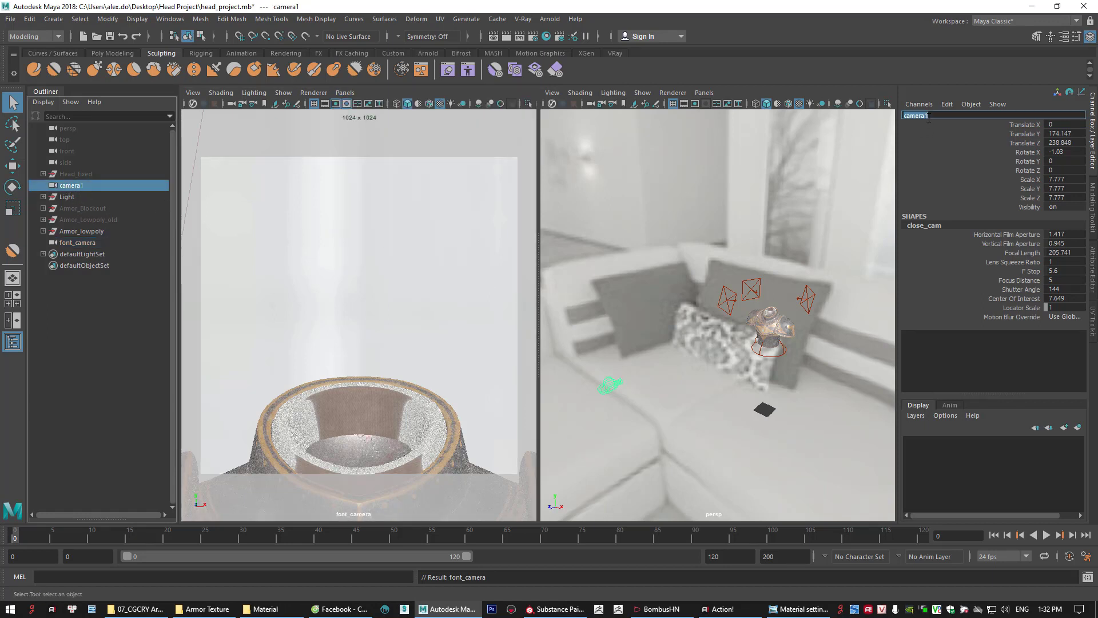
{"action": "type", "text": "close camera"}
{"action": "key", "text": "Return"}
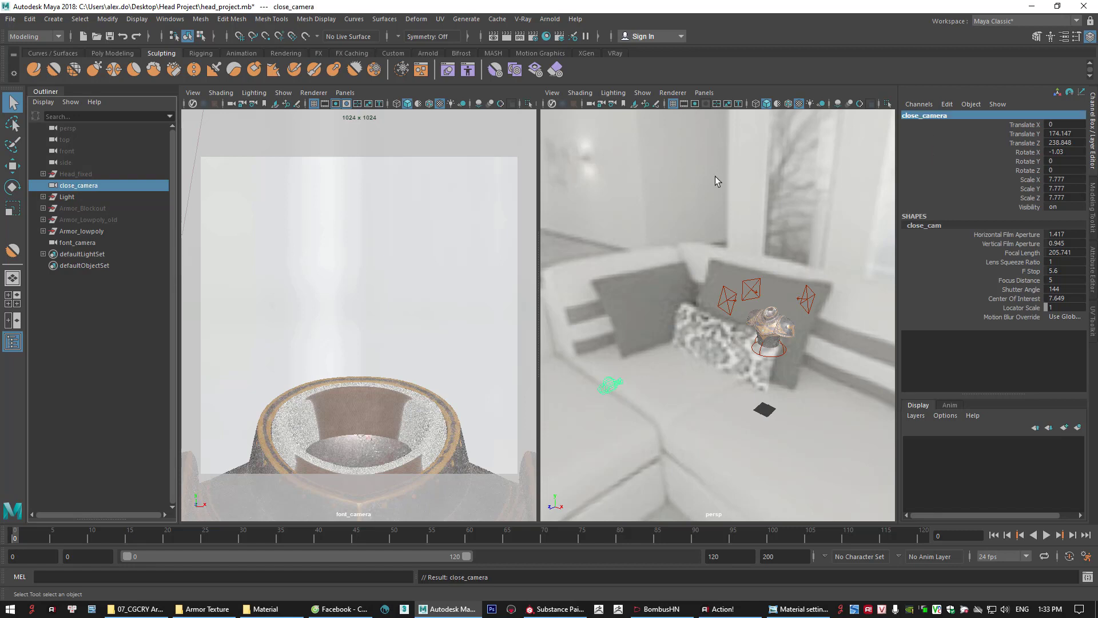
Group font_camera and close_camera together and name the group Cameras
{"action": "left_click", "coordinate": [83, 242]}
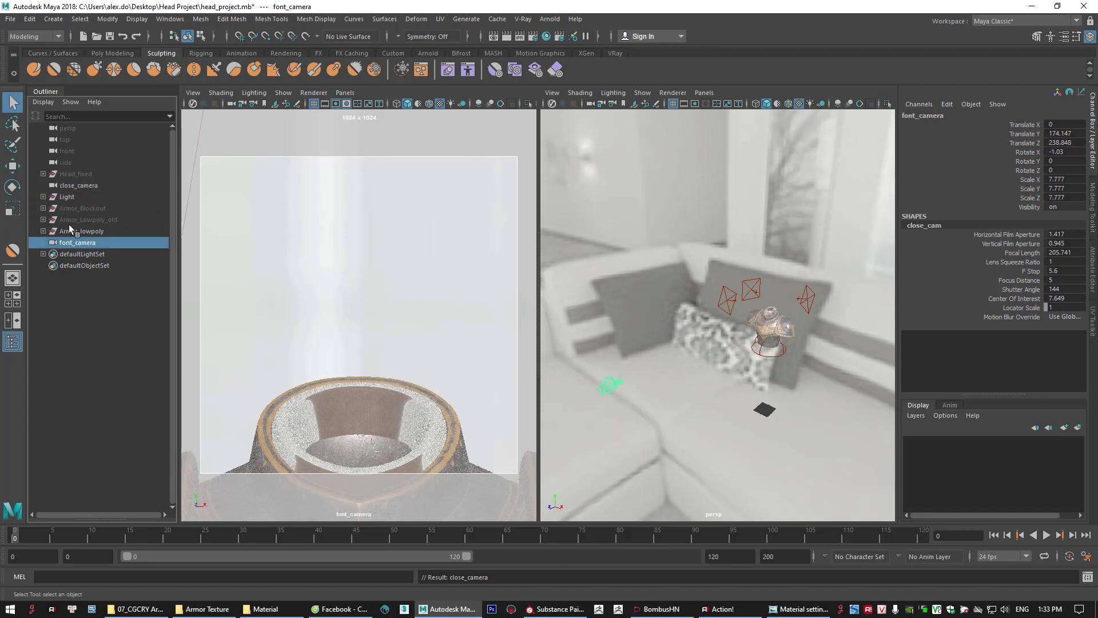
{"action": "left_click", "coordinate": [73, 185], "text": "ctrl"}
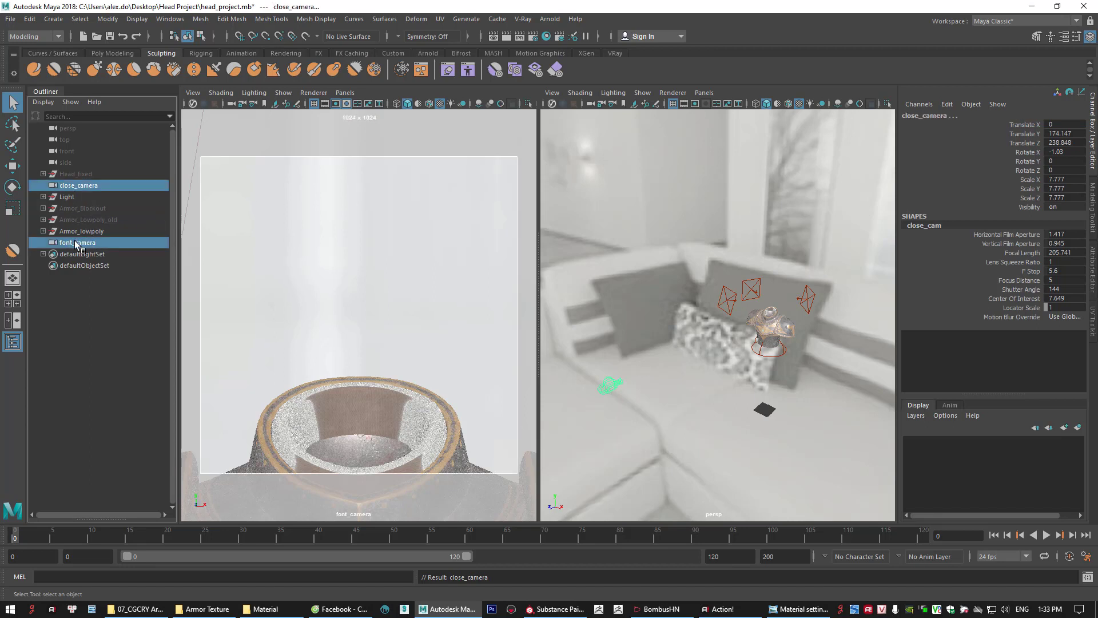
{"action": "left_click", "coordinate": [68, 243]}
{"action": "left_click", "coordinate": [70, 186], "text": "ctrl"}
{"action": "key", "text": "ctrl+g"}
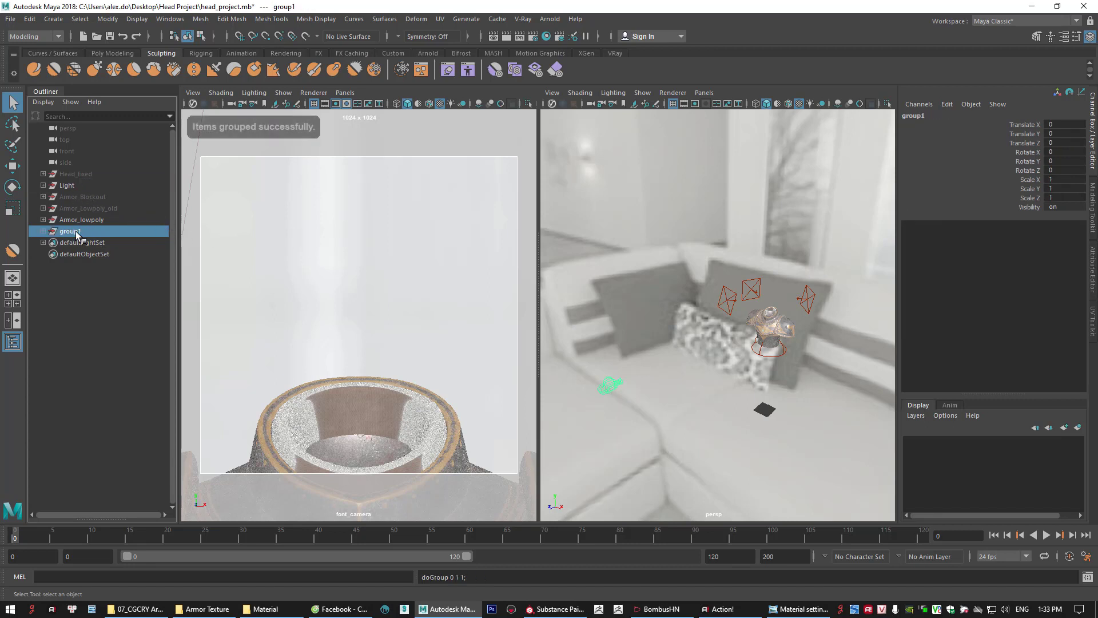
{"action": "double_click", "coordinate": [69, 231]}
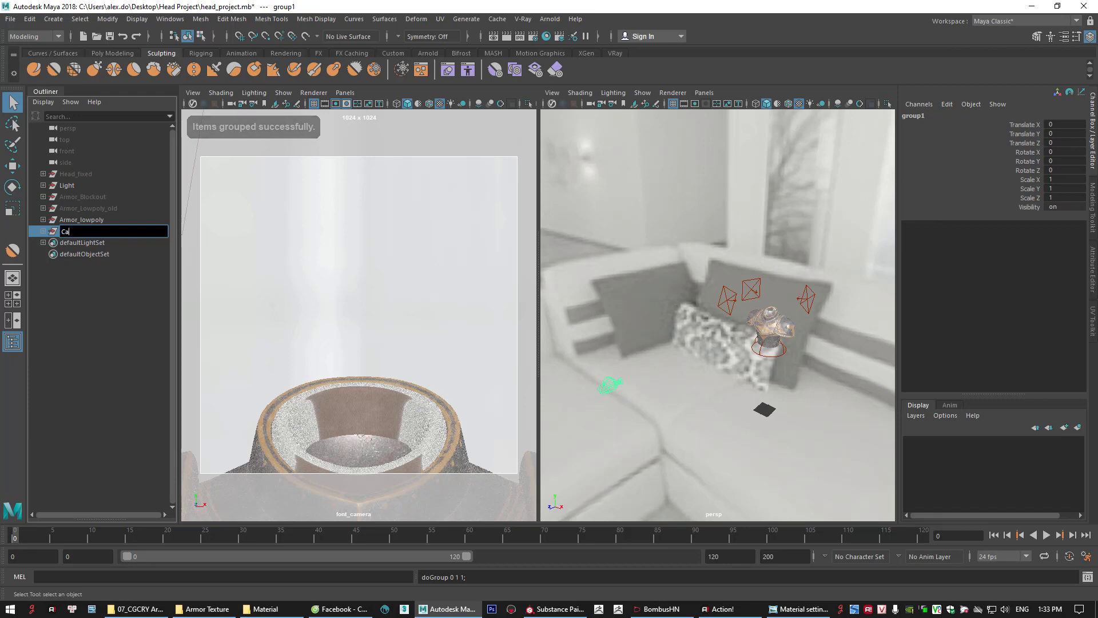
{"action": "type", "text": "Cameras"}
{"action": "left_click", "coordinate": [95, 294]}
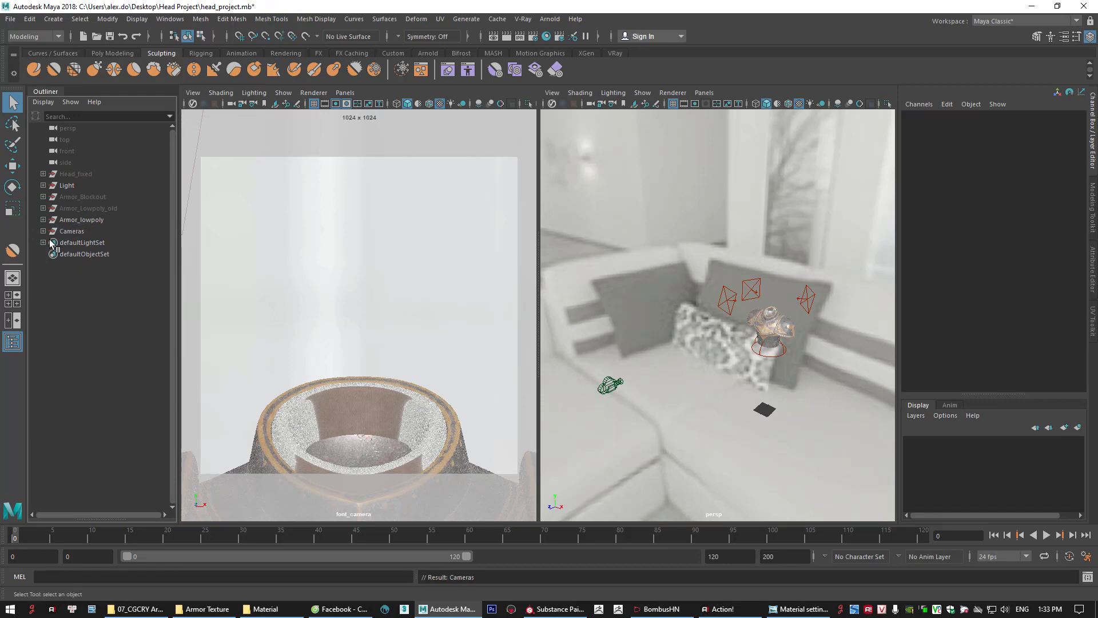
Lower font_camera from the Cameras group to about 164.3 in Translate Y so it sees more of the armor's collar
{"action": "left_click", "coordinate": [44, 231]}
{"action": "left_click", "coordinate": [82, 243]}
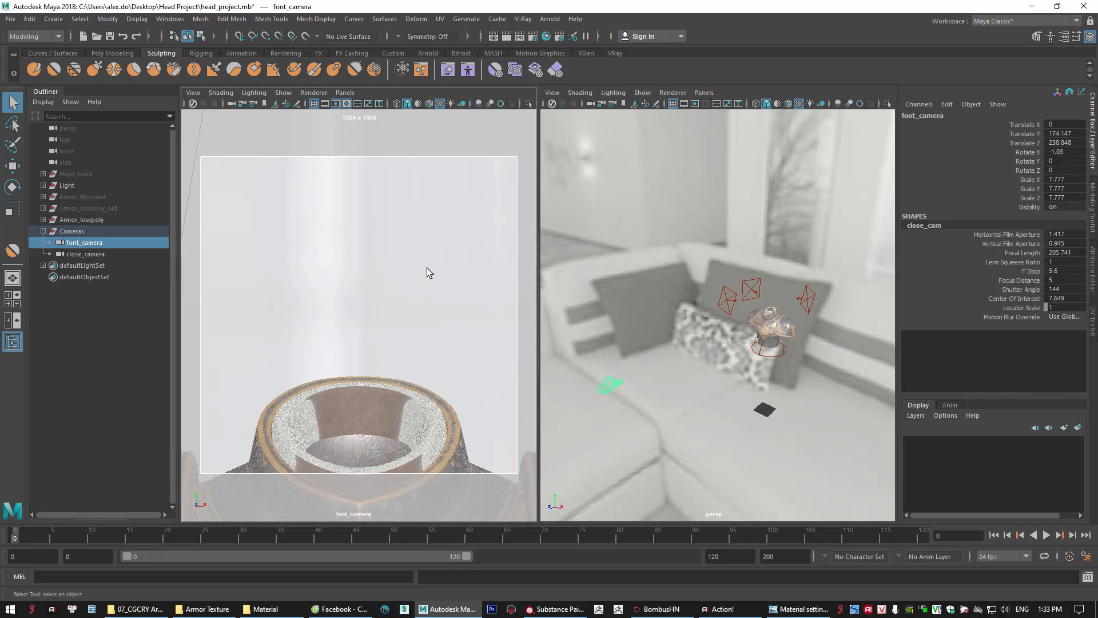
{"action": "middle_click_drag", "start_coordinate": [419, 241], "coordinate": [389, 317], "text": "alt"}
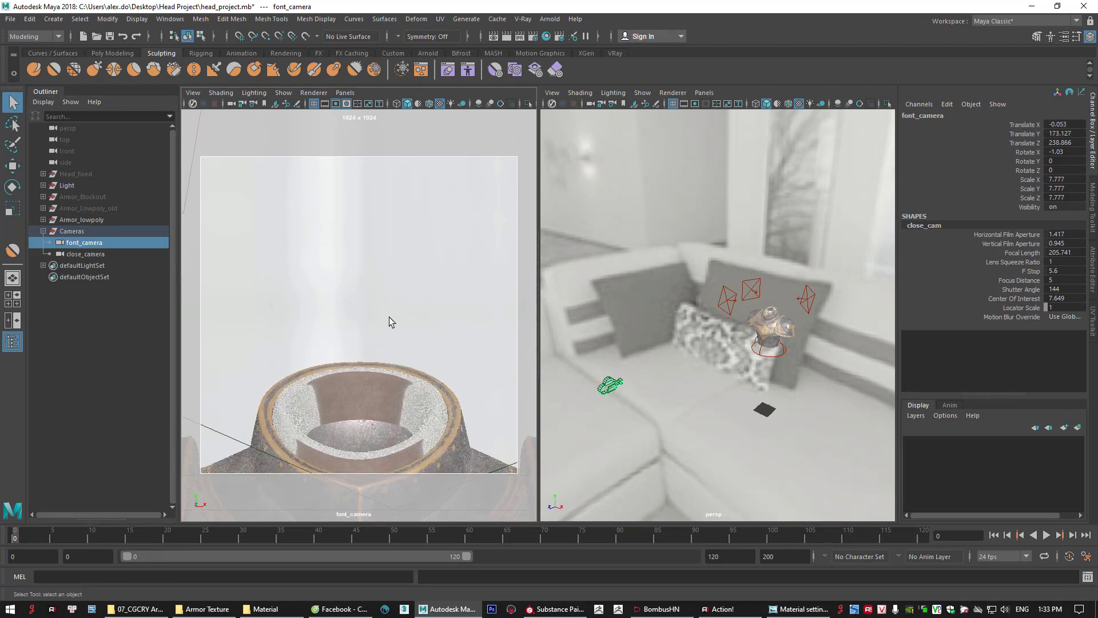
{"action": "left_click", "coordinate": [656, 369]}
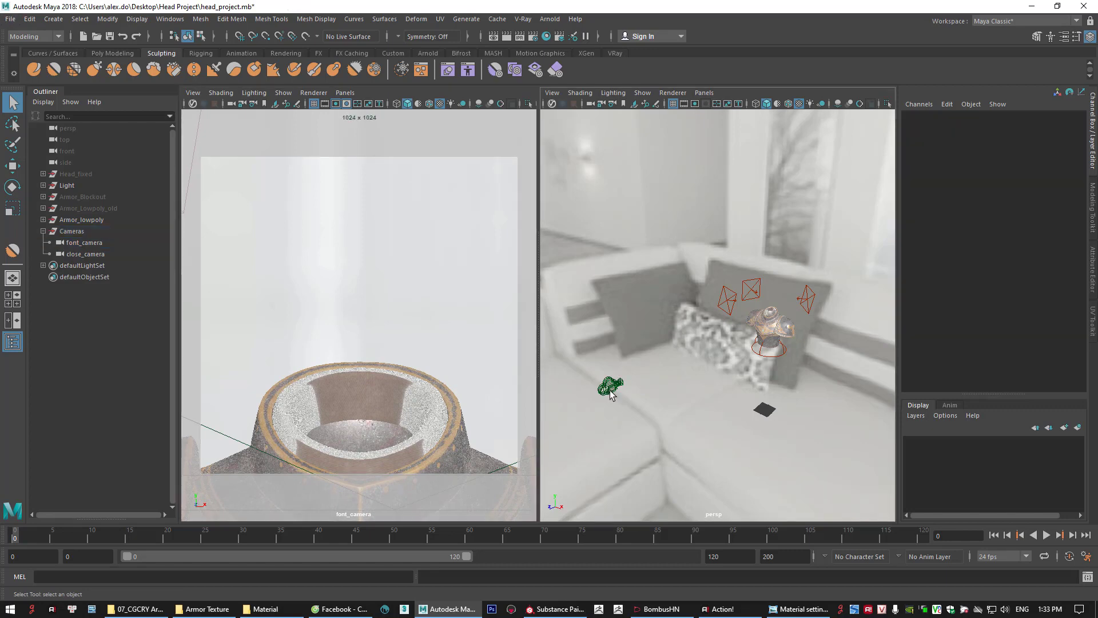
{"action": "left_click", "coordinate": [91, 254]}
{"action": "left_click", "coordinate": [85, 242]}
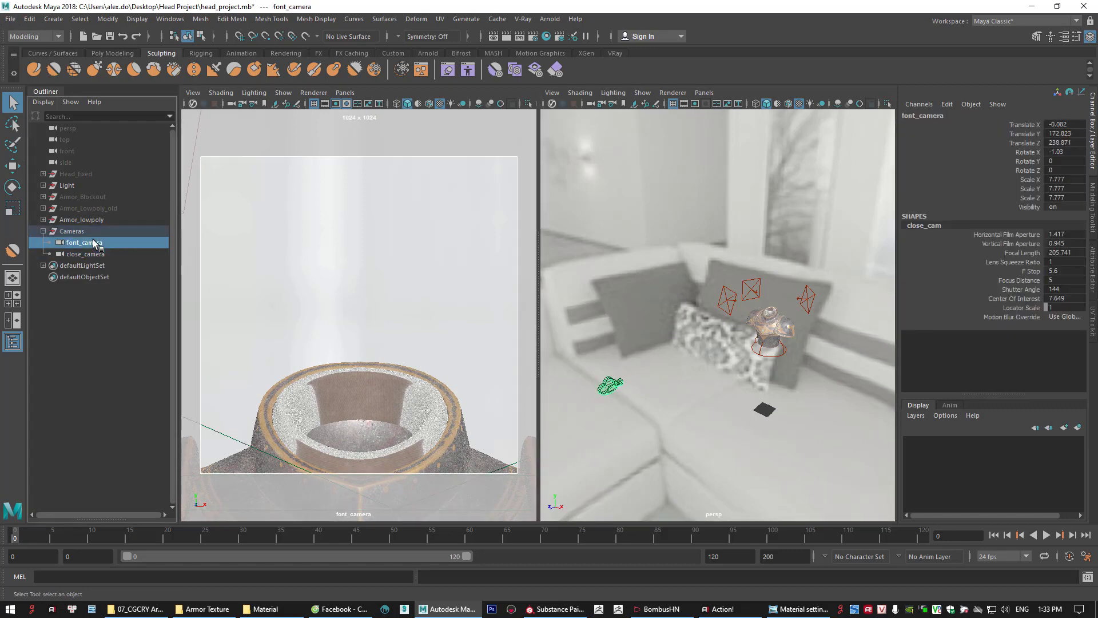
{"action": "left_click_drag", "start_coordinate": [595, 333], "coordinate": [635, 330], "text": "alt"}
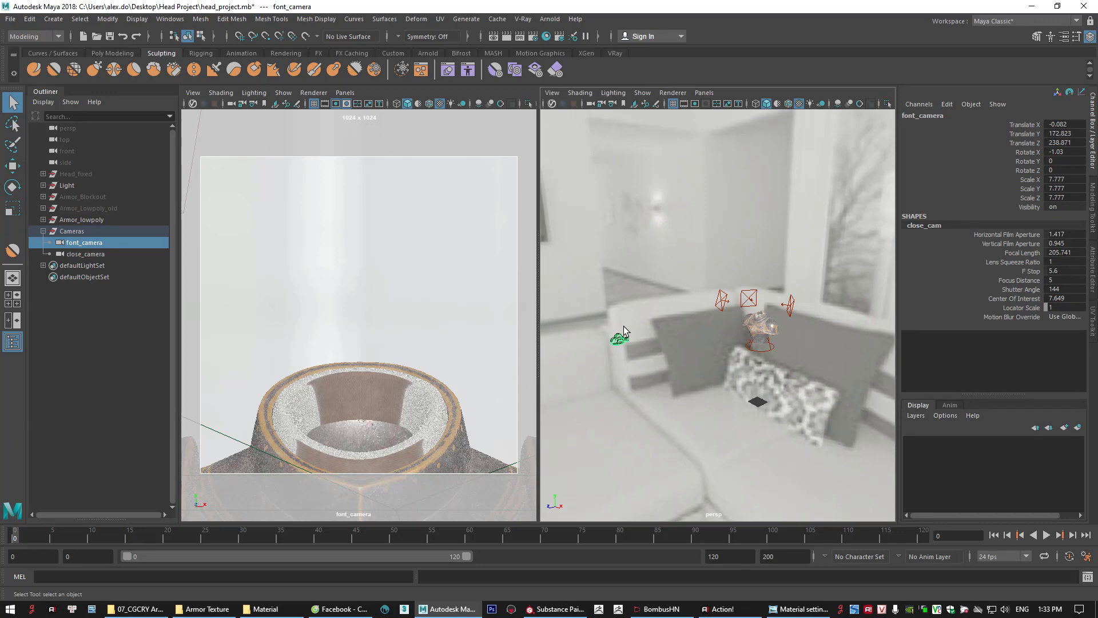
{"action": "key", "text": "w"}
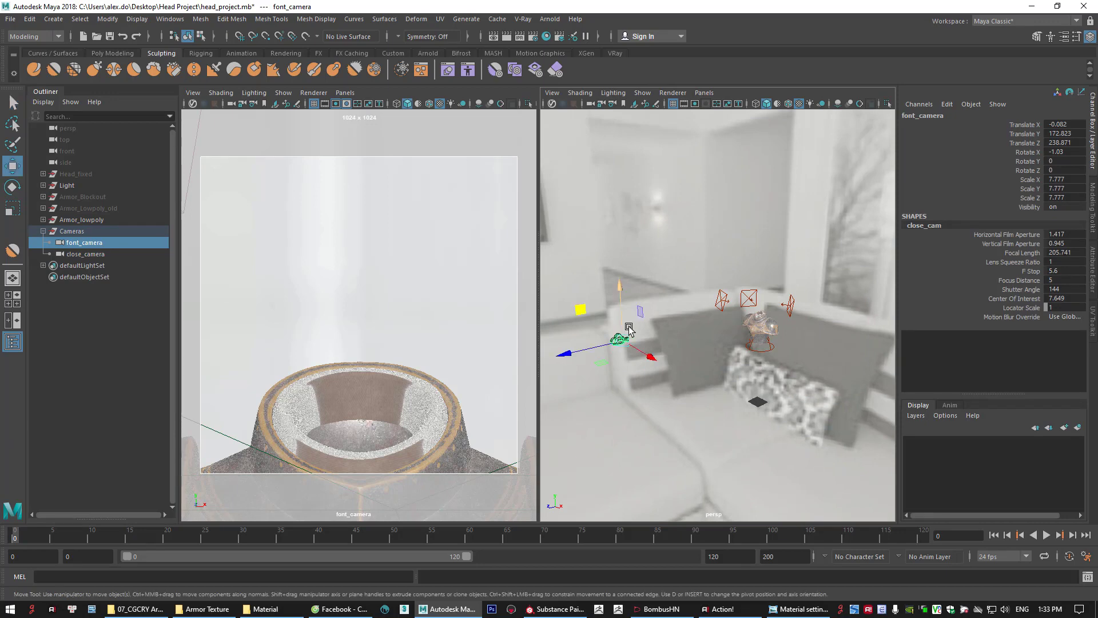
{"action": "left_click_drag", "start_coordinate": [621, 295], "coordinate": [619, 304]}
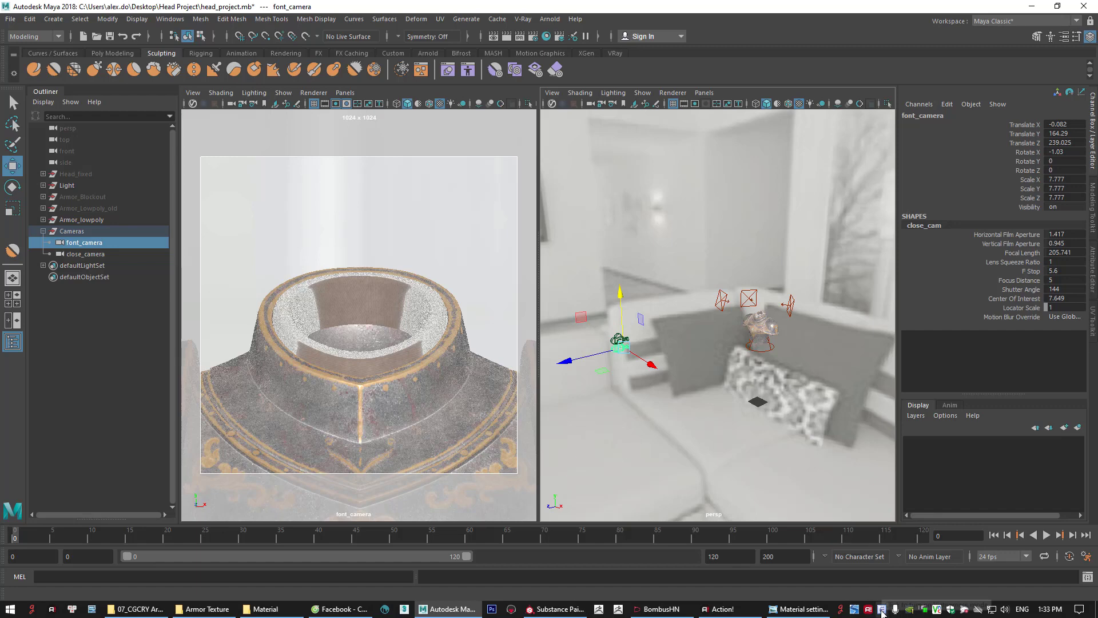
{"action": "left_click", "coordinate": [693, 417]}
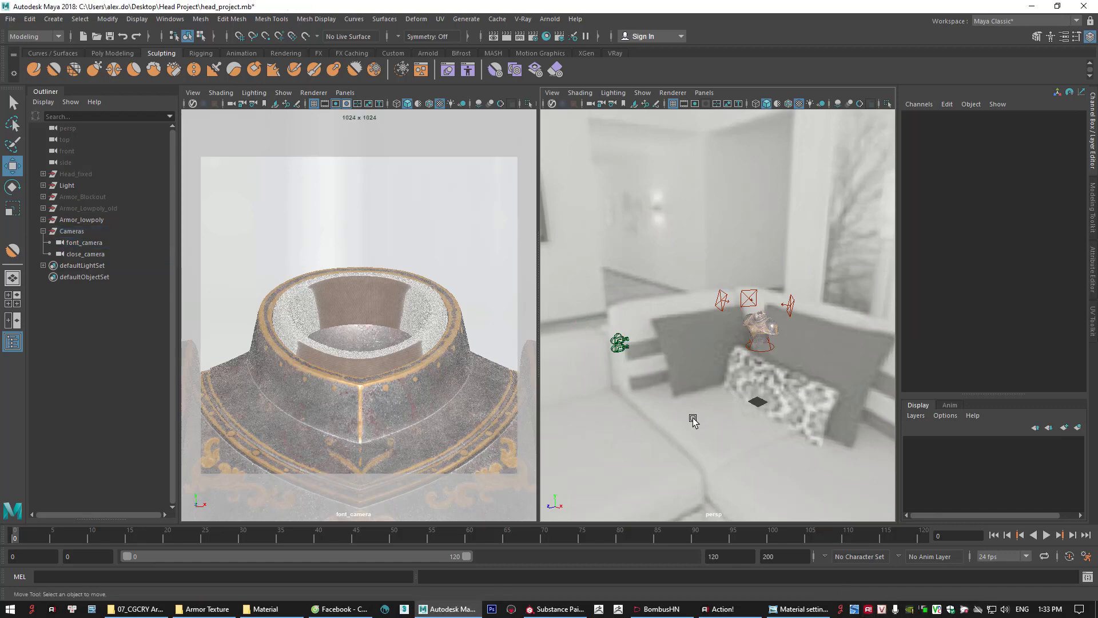
{"action": "left_click", "coordinate": [614, 357]}
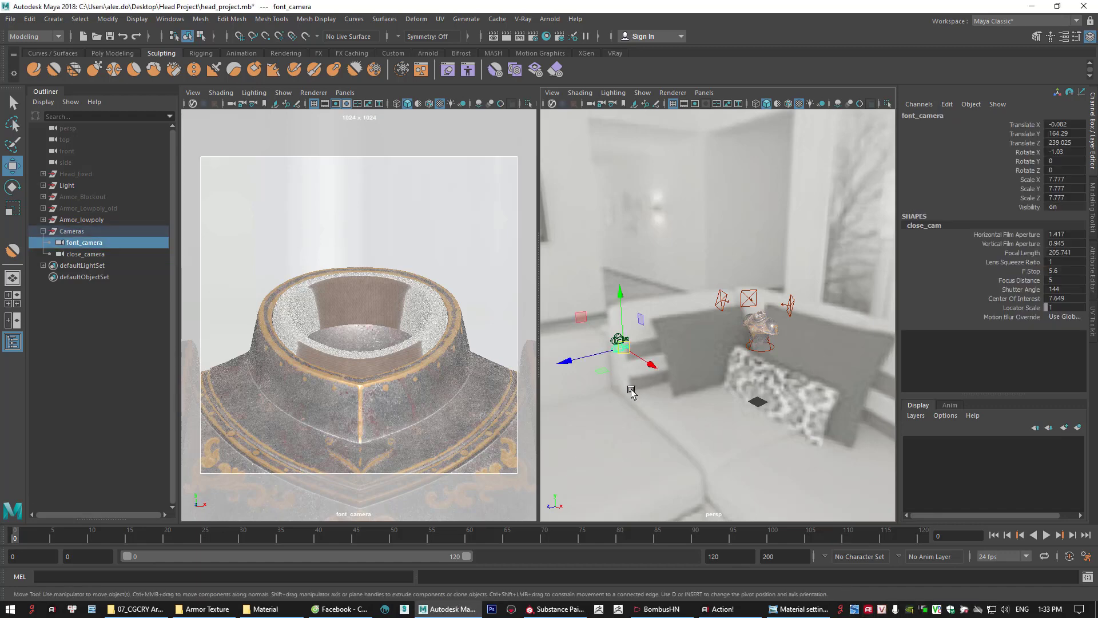
{"action": "key", "text": "Delete"}
{"action": "key", "text": "ctrl+z"}
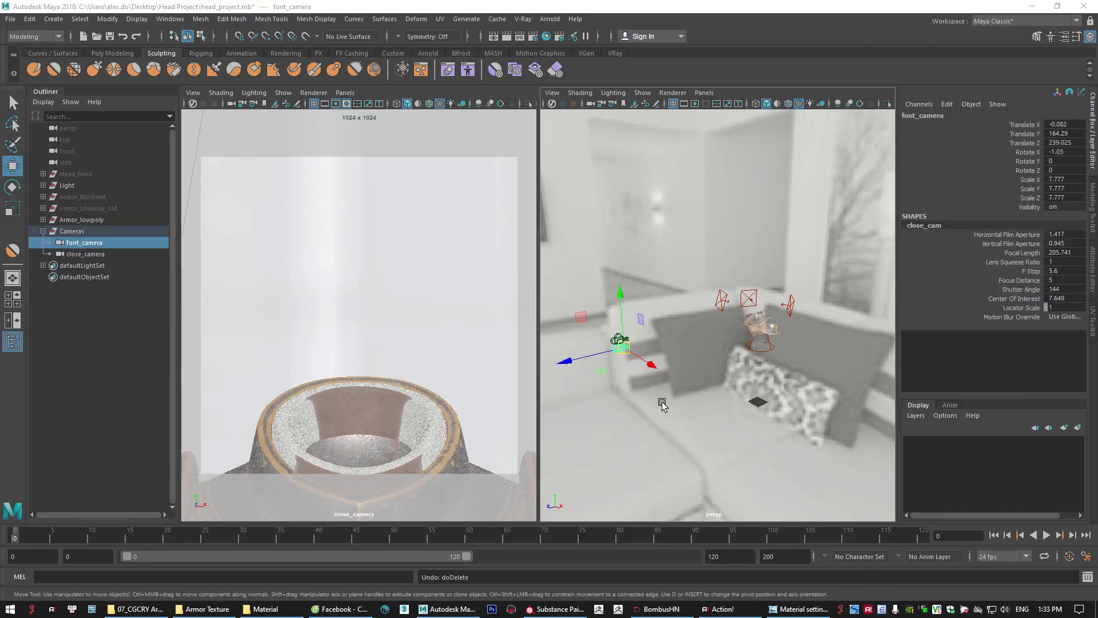
{"action": "left_click", "coordinate": [704, 414]}
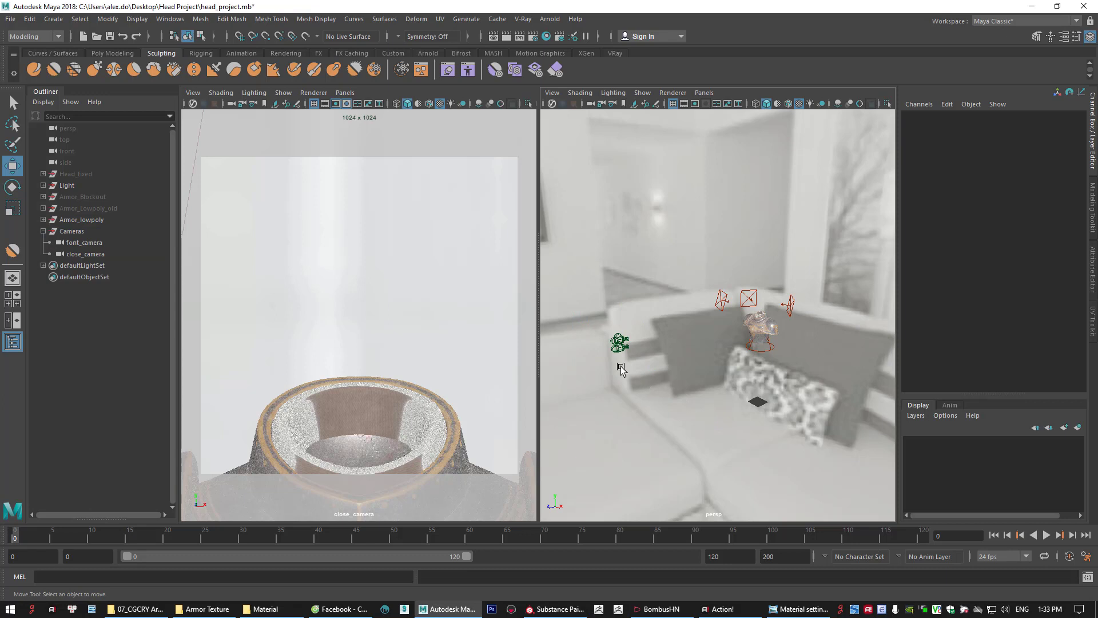
{"action": "left_click", "coordinate": [619, 343]}
{"action": "left_click", "coordinate": [667, 381]}
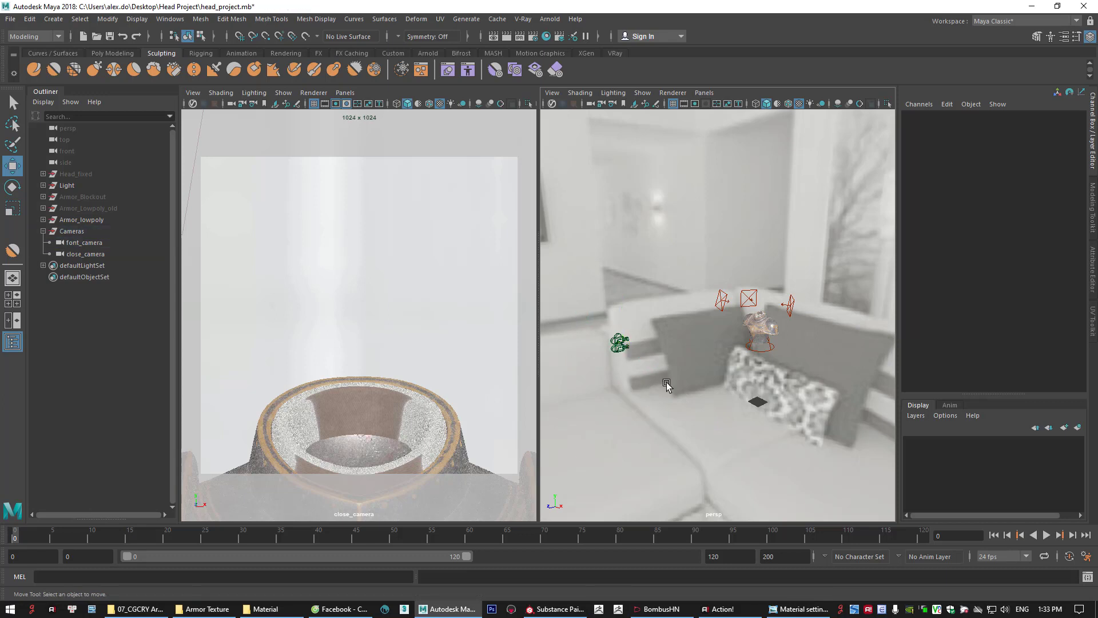
Lower font_camera to about 159.7 in Translate Y and tilt it to about -0.62 in Rotate X
{"action": "left_click", "coordinate": [619, 348]}
{"action": "key", "text": "q"}
{"action": "key", "text": "w"}
{"action": "left_click_drag", "start_coordinate": [620, 299], "coordinate": [619, 307]}
{"action": "right_click_drag", "start_coordinate": [624, 361], "coordinate": [636, 381], "text": "alt"}
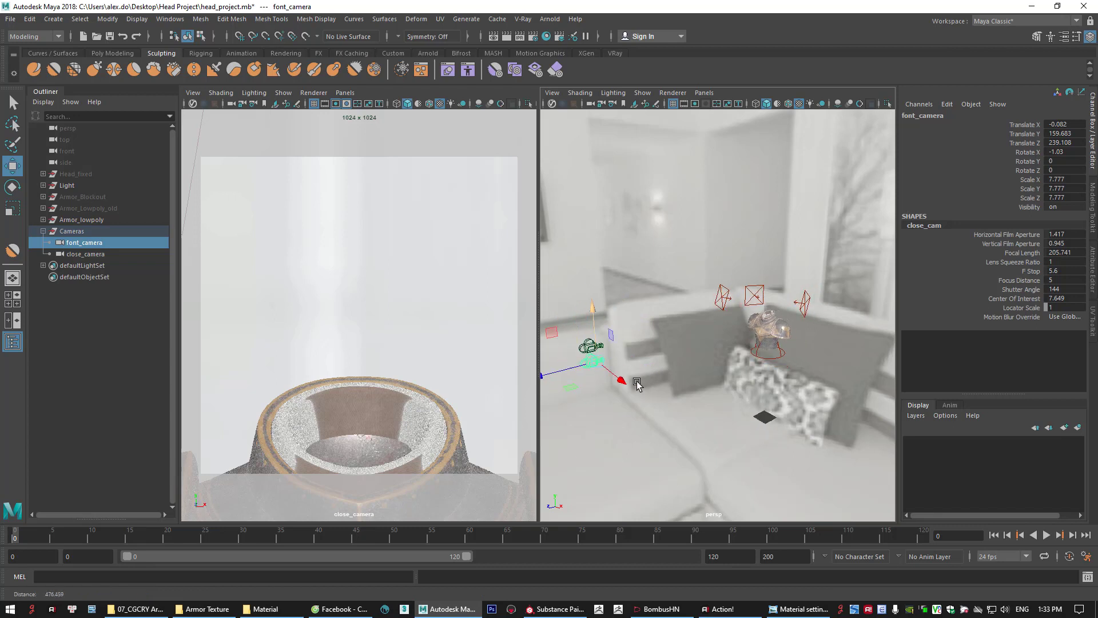
{"action": "key", "text": "e"}
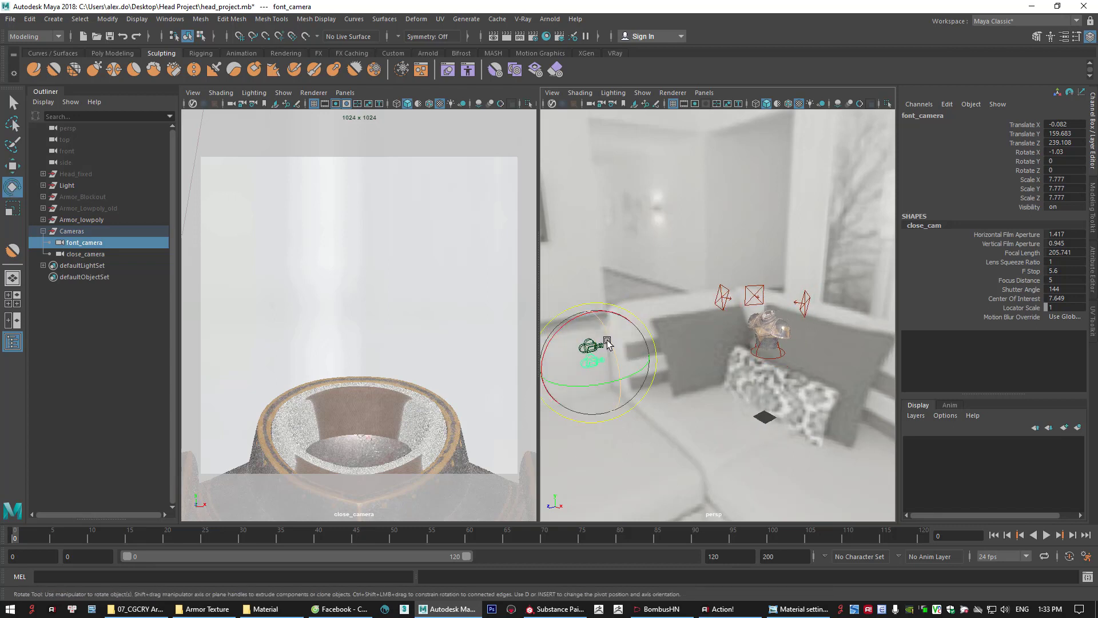
{"action": "left_click_drag", "start_coordinate": [567, 346], "coordinate": [553, 324]}
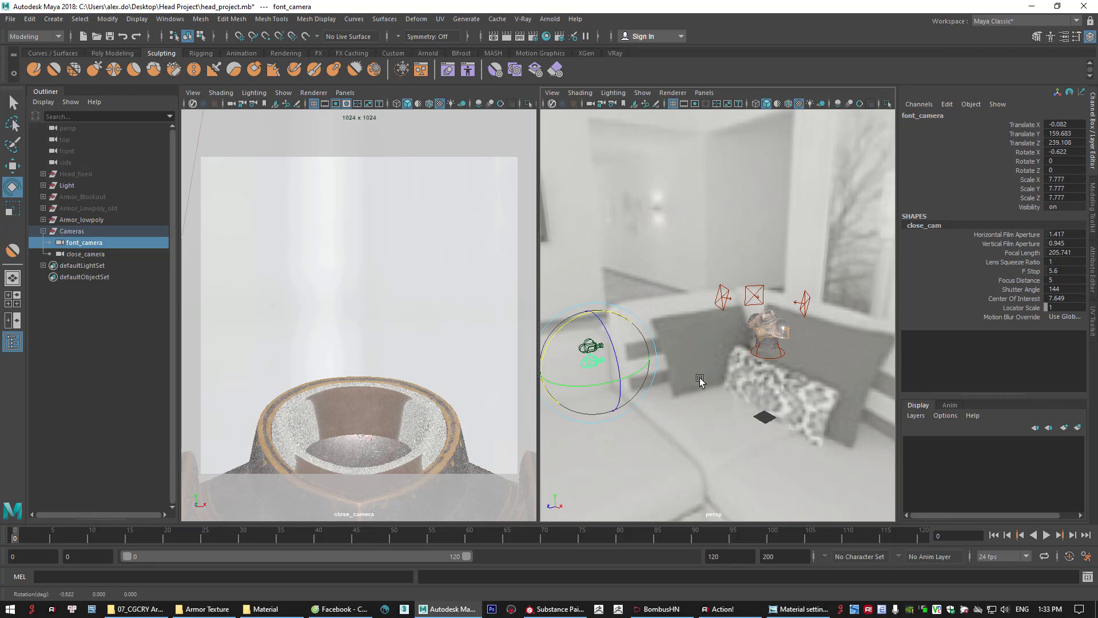
{"action": "key", "text": "w"}
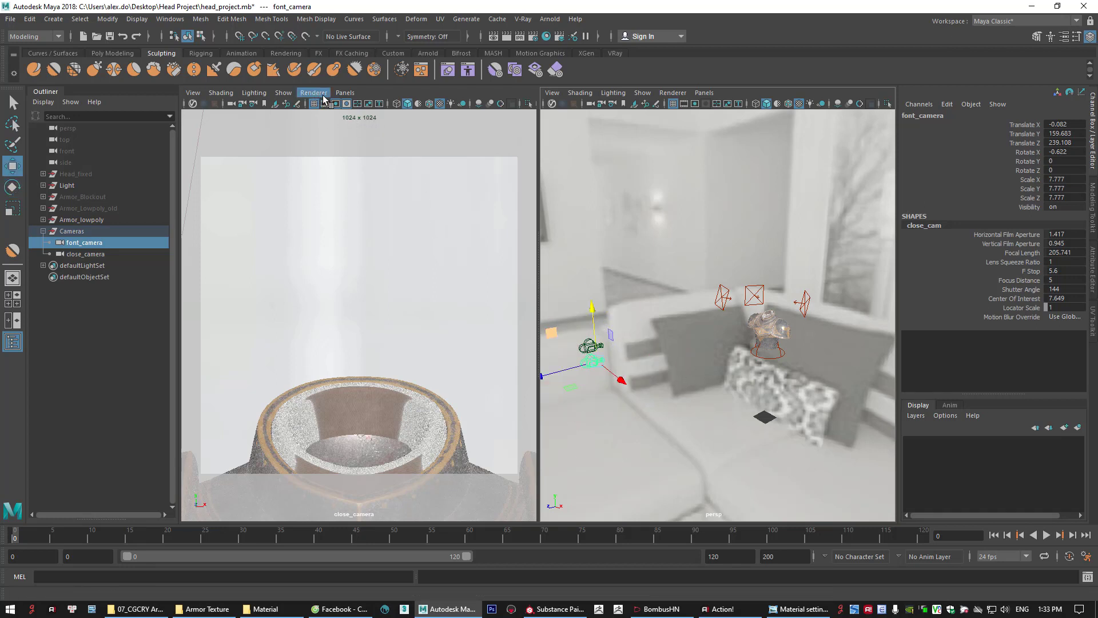
Switch the pane looking through close_camera back to the font_camera view
{"action": "left_click", "coordinate": [345, 93]}
{"action": "mouse_move", "coordinate": [400, 103]}
{"action": "left_click", "coordinate": [502, 112]}
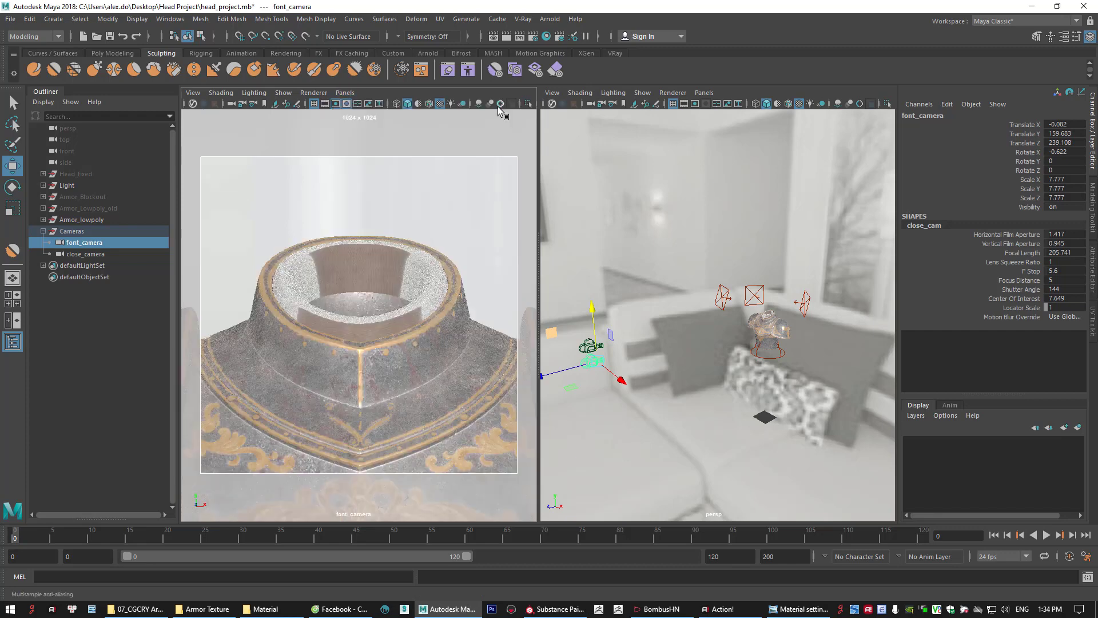
Frame the chest armor by moving font_camera to about 150.5 in Translate Y and pulling it back to about 531.9 in Translate Z
{"action": "left_click_drag", "start_coordinate": [593, 312], "coordinate": [594, 320]}
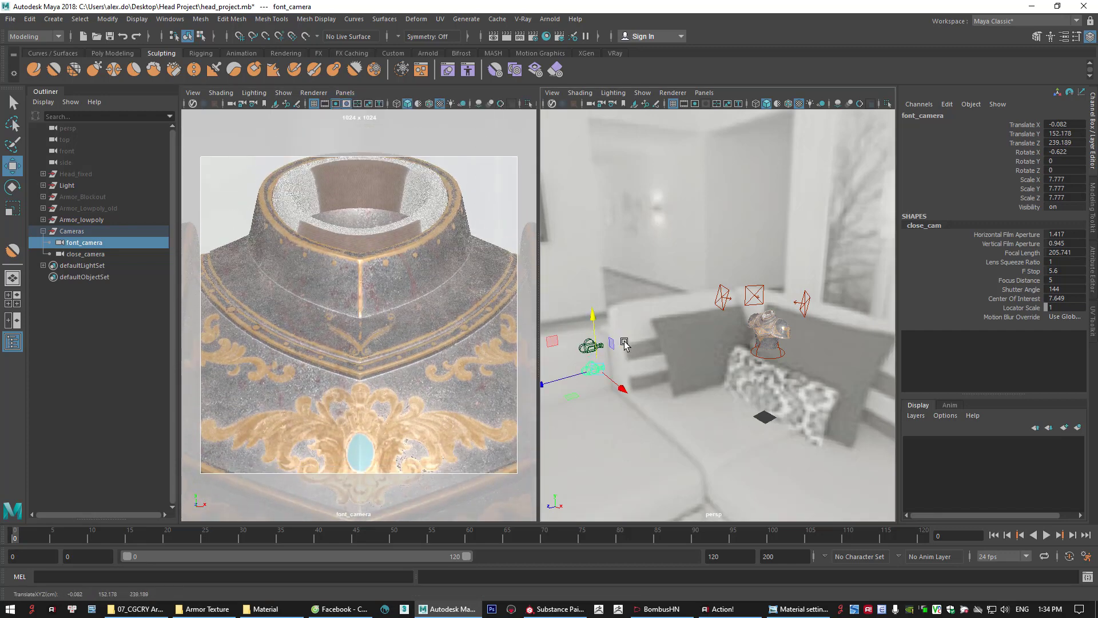
{"action": "right_click_drag", "start_coordinate": [662, 352], "coordinate": [598, 355], "text": "alt"}
{"action": "scroll", "coordinate": [600, 358], "scroll_direction": "down", "scroll_amount": 2}
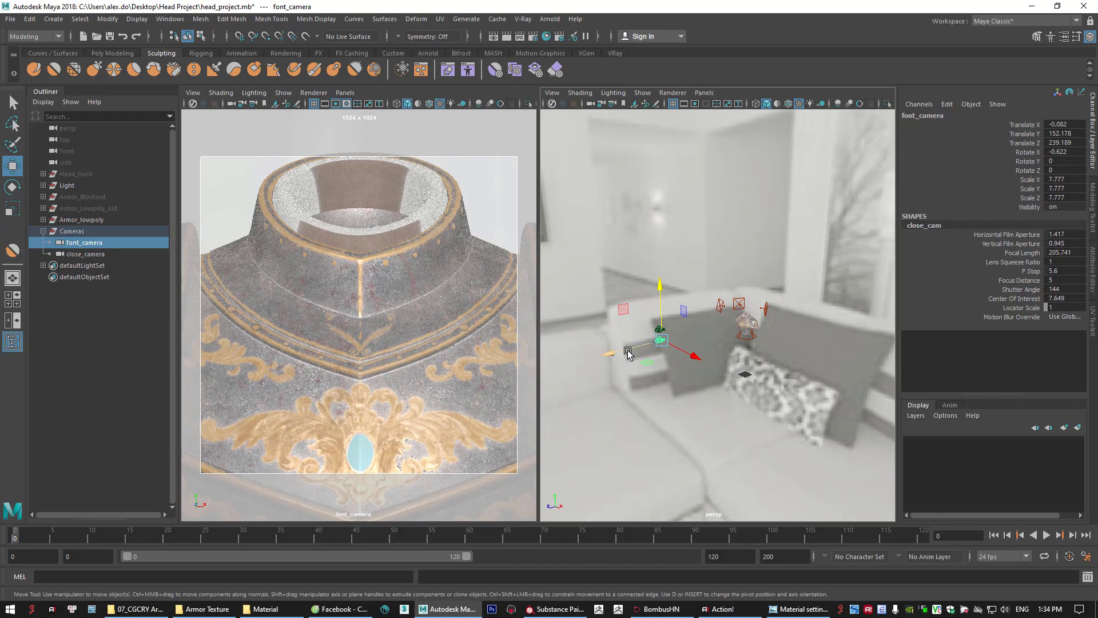
{"action": "left_click_drag", "start_coordinate": [628, 353], "coordinate": [490, 372]}
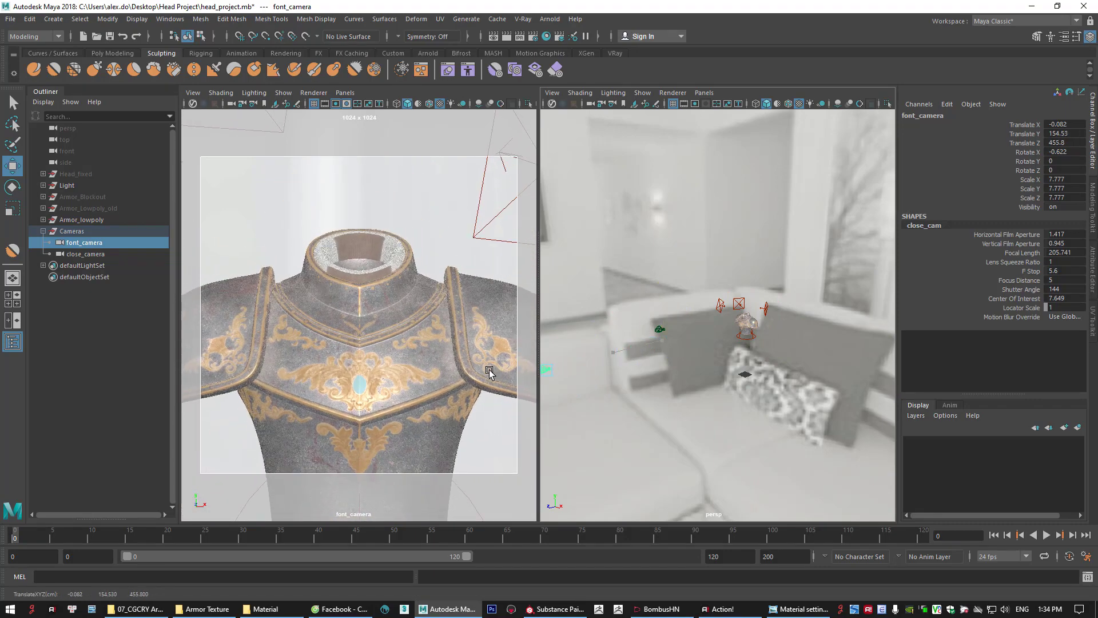
{"action": "middle_click_drag", "start_coordinate": [605, 364], "coordinate": [650, 335], "text": "alt"}
{"action": "left_click_drag", "start_coordinate": [557, 304], "coordinate": [518, 353]}
{"action": "middle_click_drag", "start_coordinate": [615, 350], "coordinate": [674, 358], "text": "alt"}
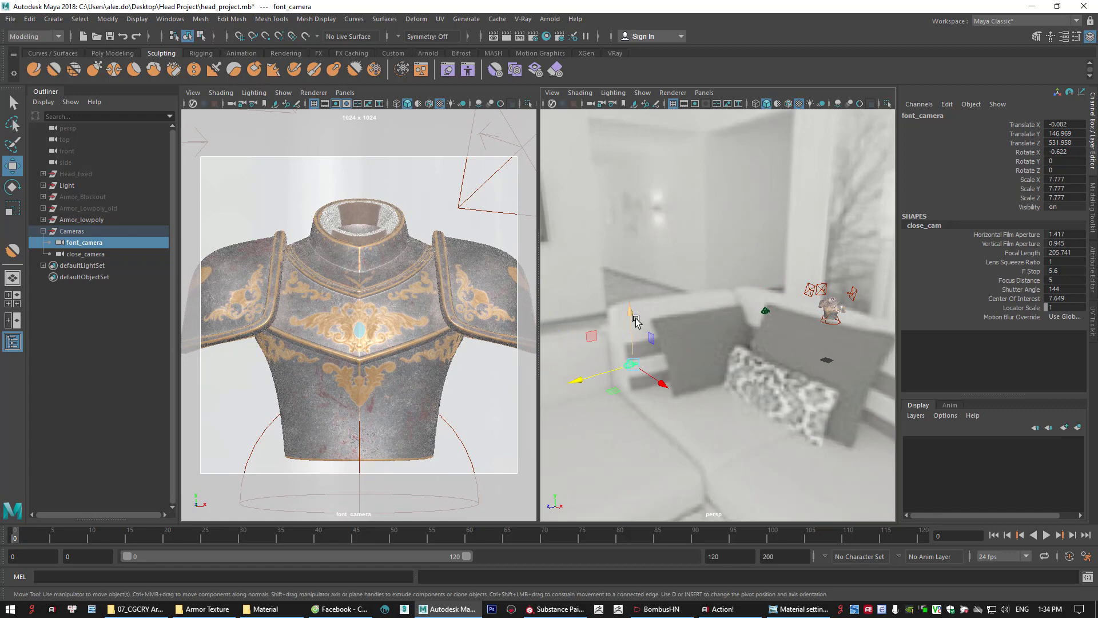
{"action": "left_click_drag", "start_coordinate": [636, 321], "coordinate": [633, 310]}
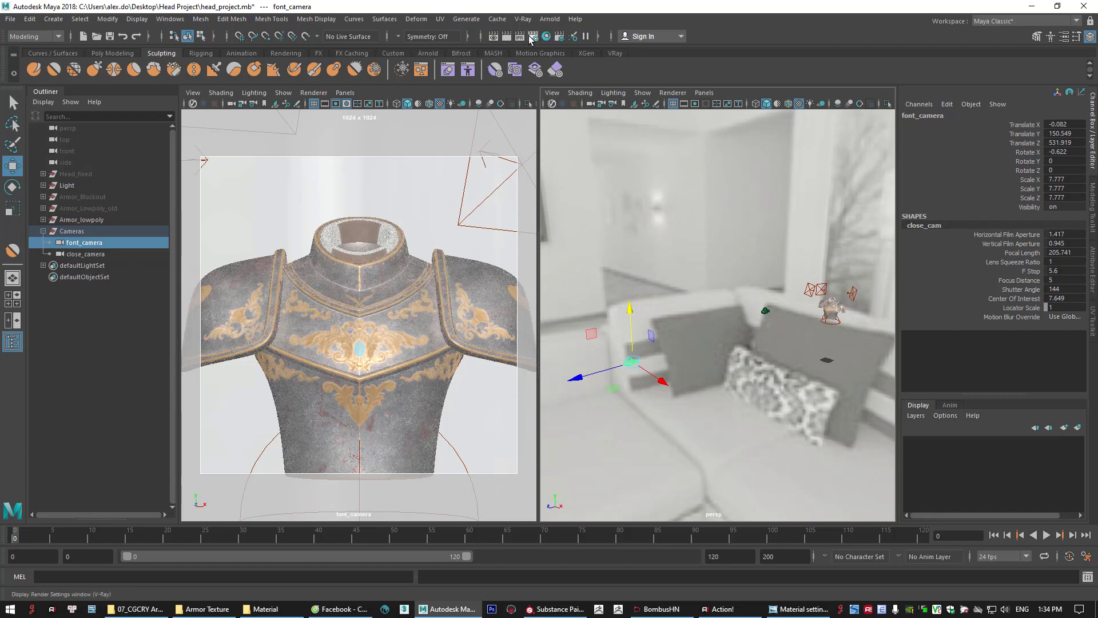
Open the V-Ray render settings and turn off Maintain Width/Height Ratio for the resolution, keeping the font_camera view uncovered
{"action": "left_click_drag", "start_coordinate": [467, 99], "coordinate": [599, 89]}
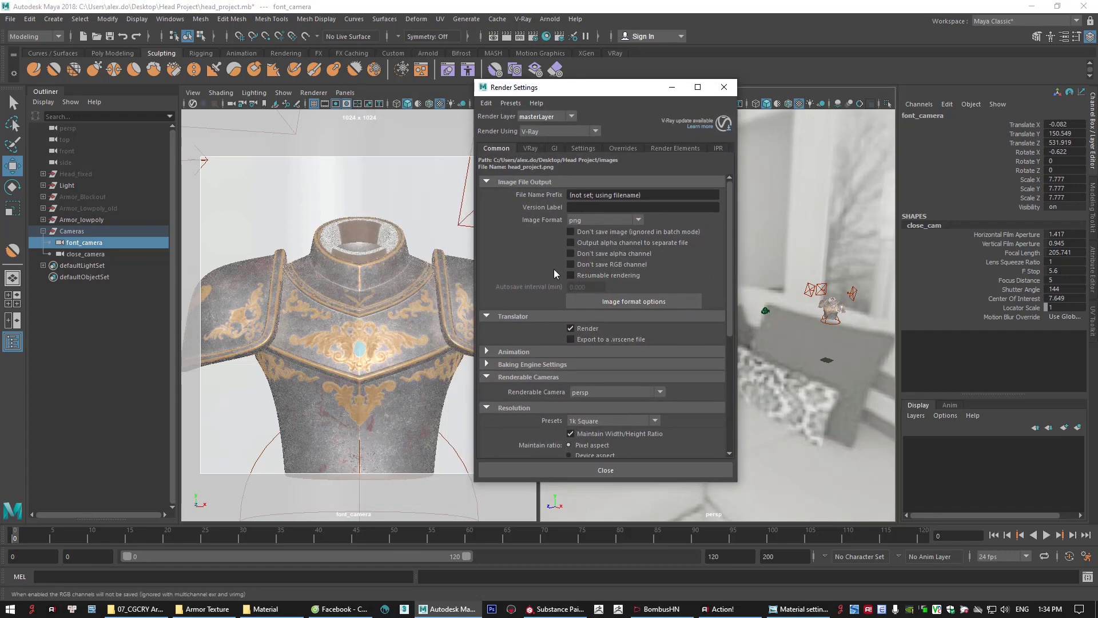
{"action": "scroll", "coordinate": [551, 337], "scroll_direction": "down", "scroll_amount": 2}
{"action": "scroll", "coordinate": [551, 341], "scroll_direction": "down", "scroll_amount": 2}
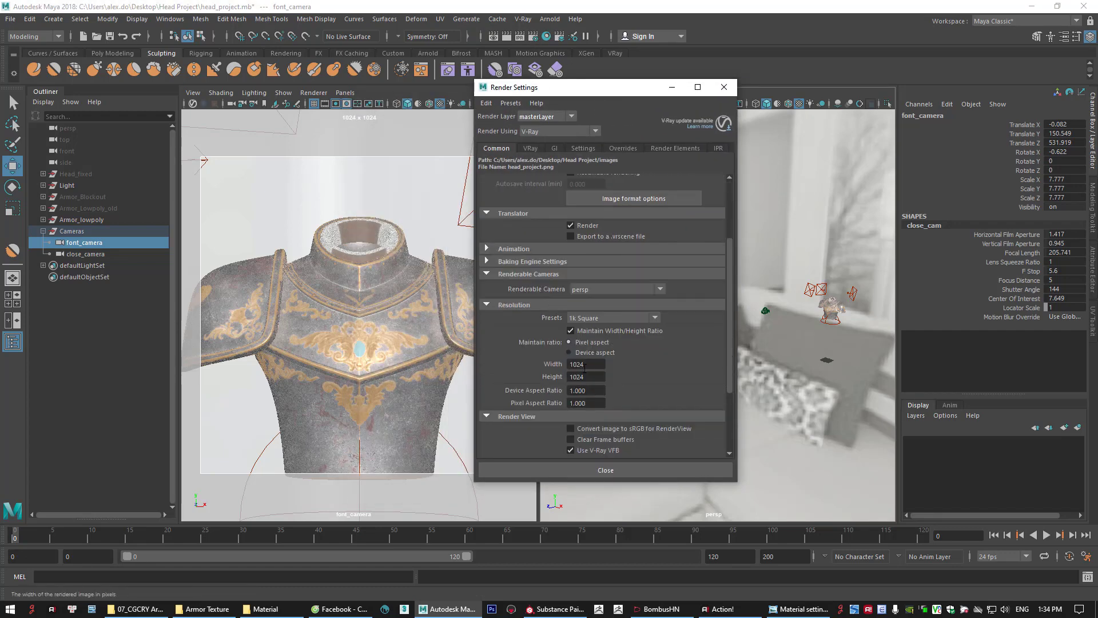
{"action": "left_click", "coordinate": [610, 318]}
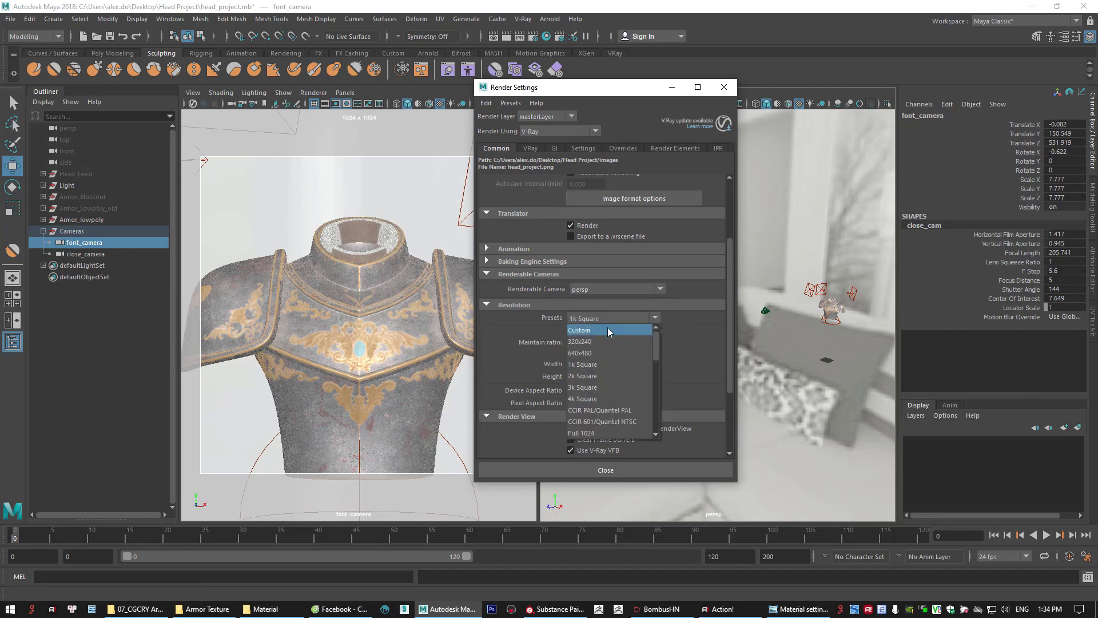
{"action": "left_click", "coordinate": [607, 330]}
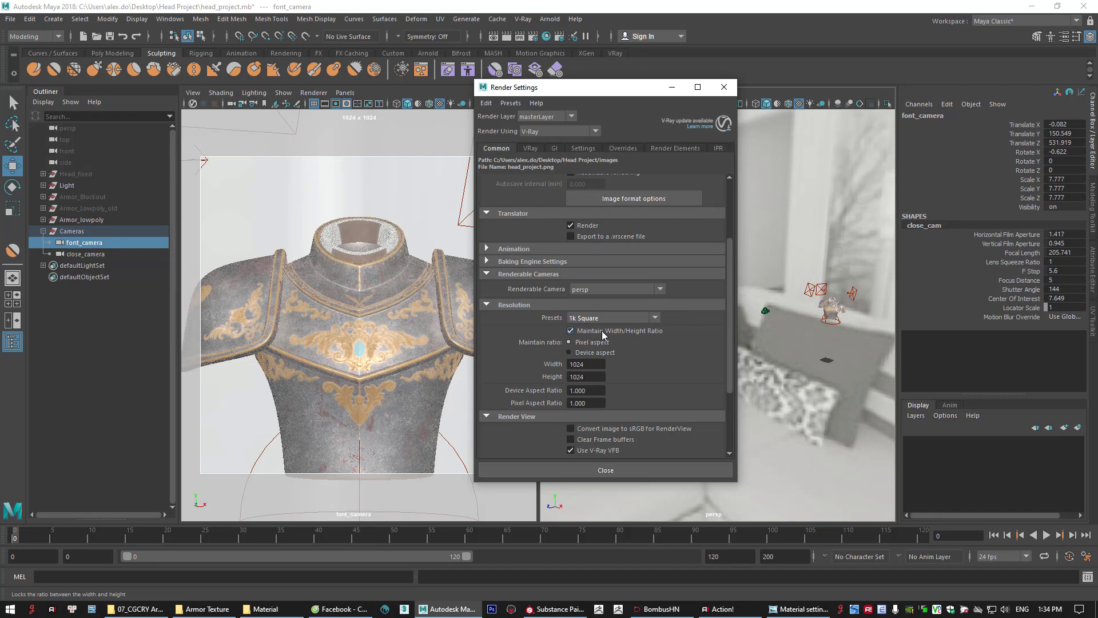
{"action": "left_click", "coordinate": [579, 333]}
{"action": "left_click", "coordinate": [592, 364]}
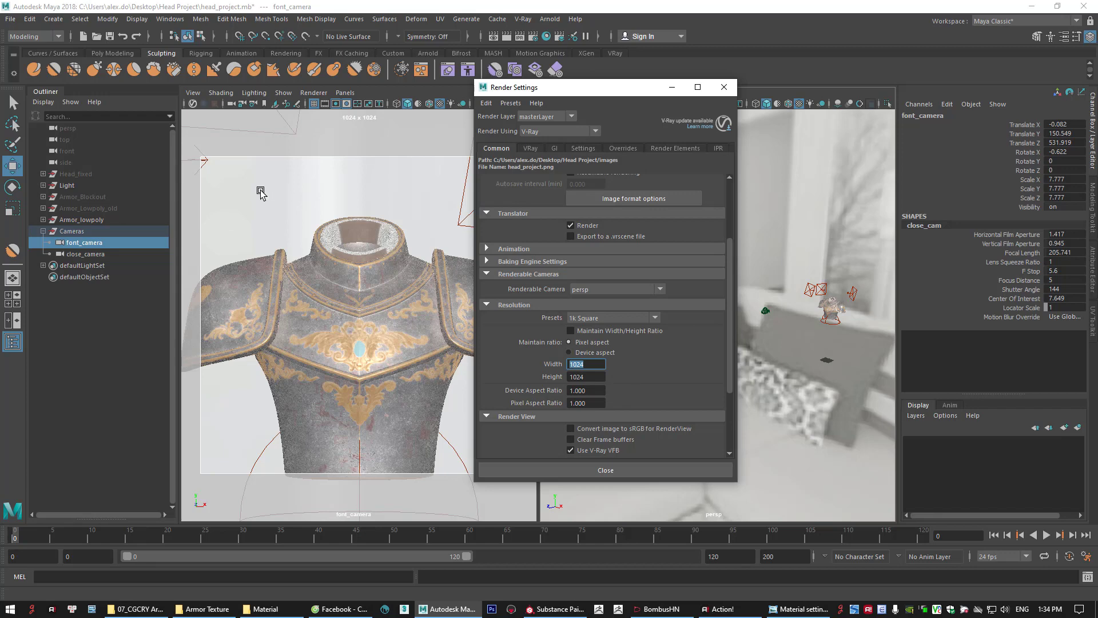
{"action": "left_click_drag", "start_coordinate": [539, 92], "coordinate": [631, 94]}
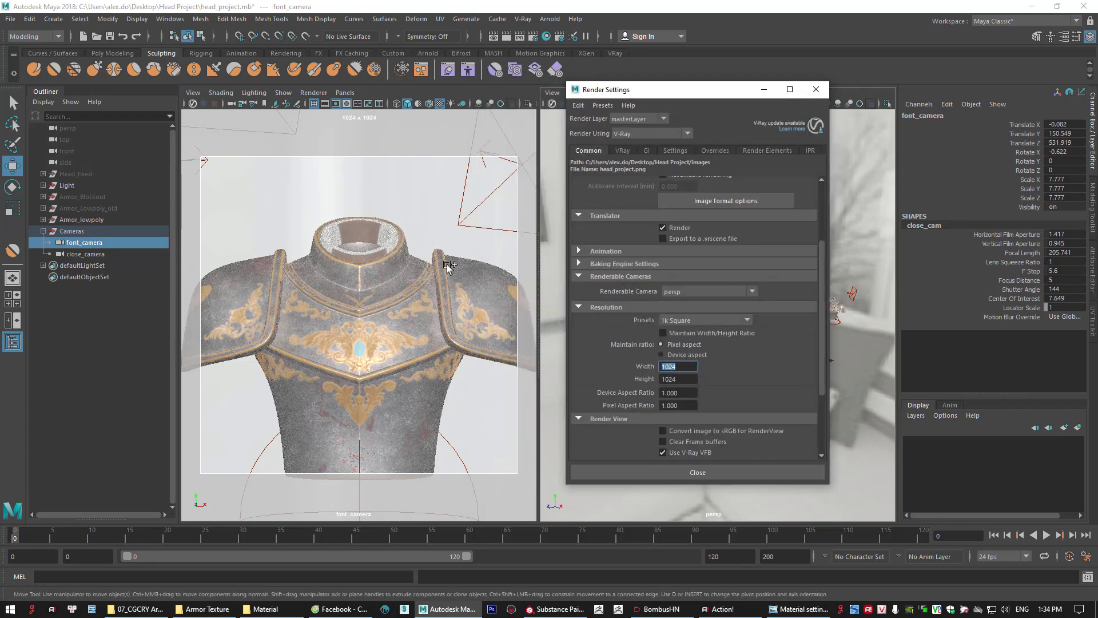
{"action": "key", "text": "ctrl+alt+g"}
{"action": "left_click_drag", "start_coordinate": [215, 160], "coordinate": [498, 159]}
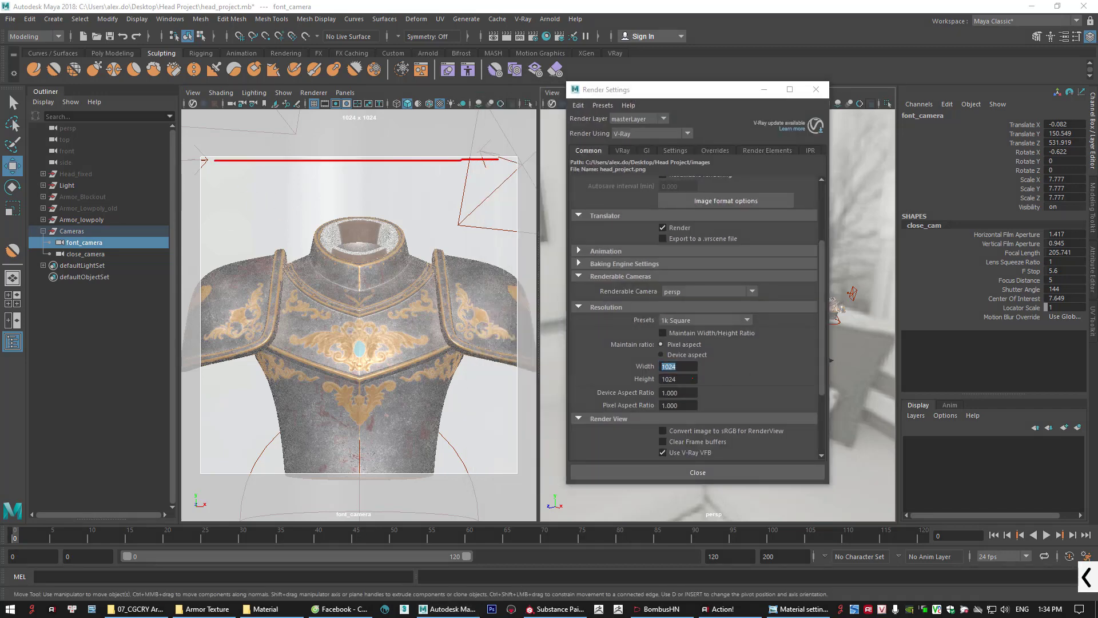
{"action": "left_click_drag", "start_coordinate": [659, 382], "coordinate": [686, 382]}
{"action": "left_click_drag", "start_coordinate": [185, 177], "coordinate": [231, 479]}
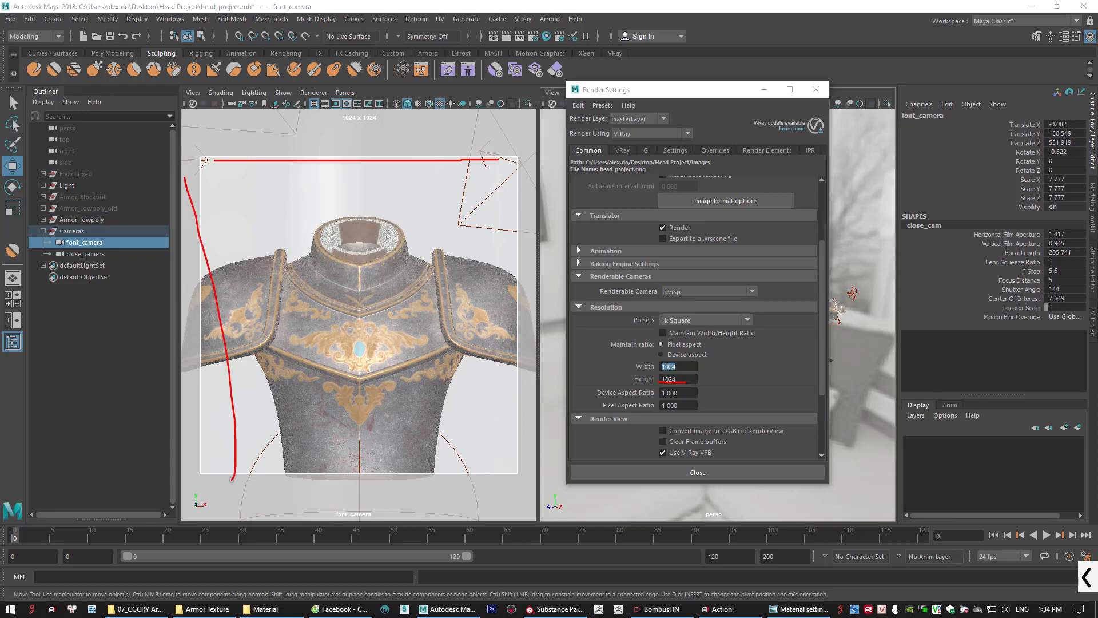
{"action": "left_click_drag", "start_coordinate": [237, 136], "coordinate": [204, 163]}
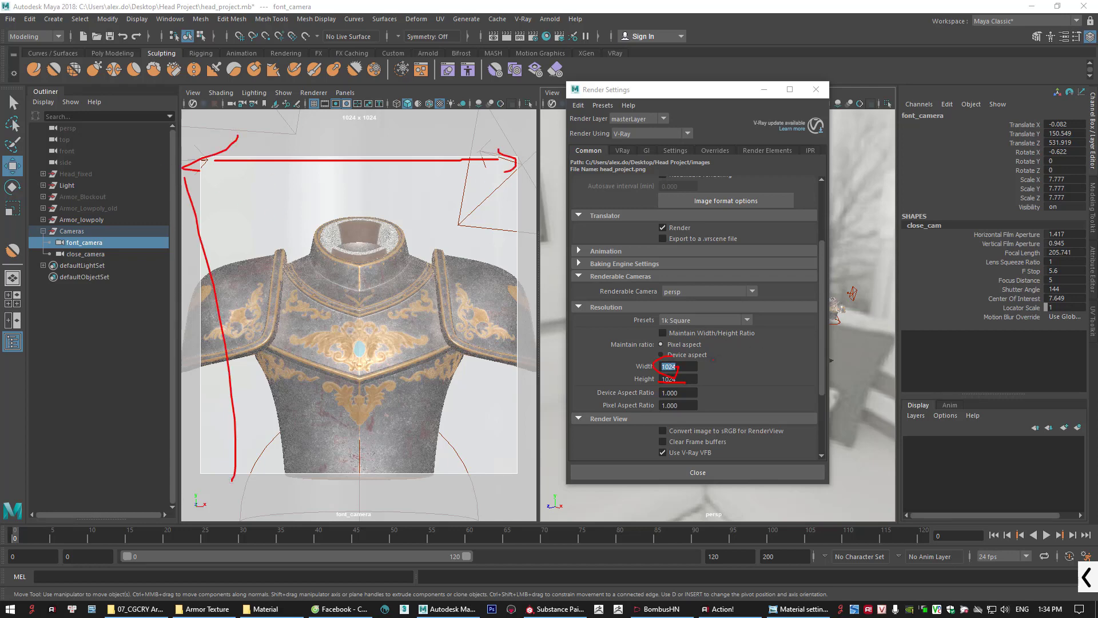
{"action": "key", "text": "Escape"}
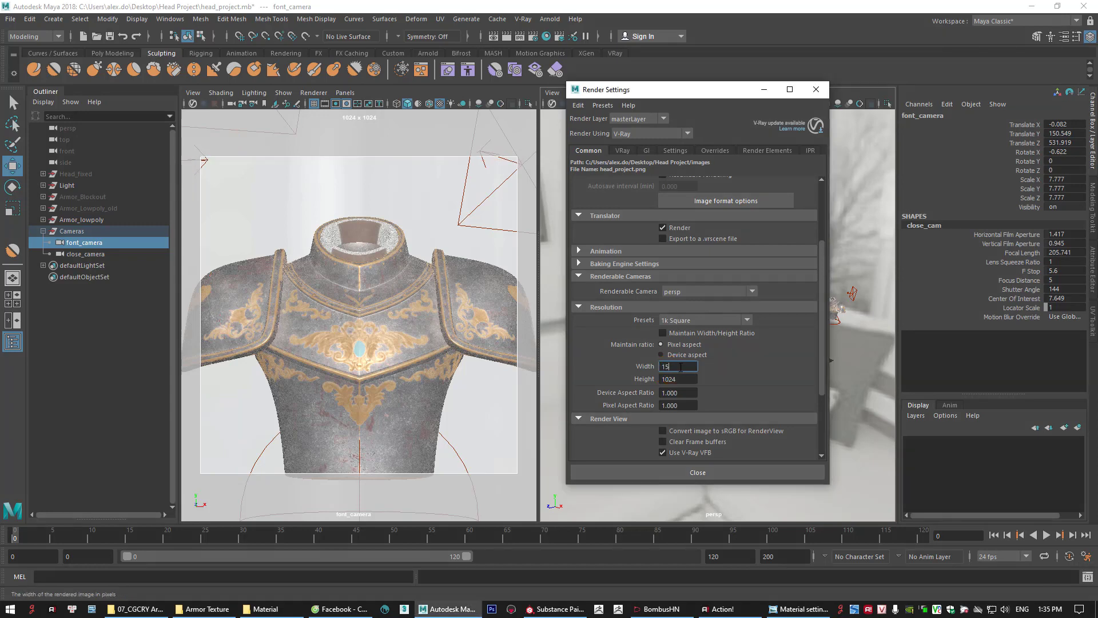
Set the render width to 1500 and close the render settings
{"action": "key", "text": "Return"}
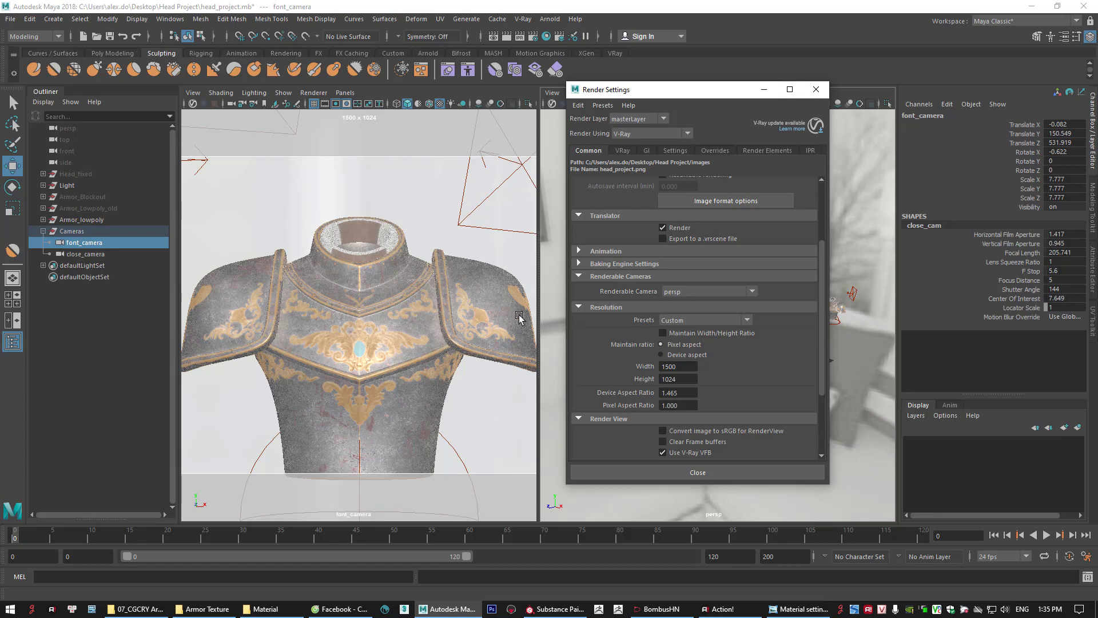
{"action": "left_click", "coordinate": [816, 89]}
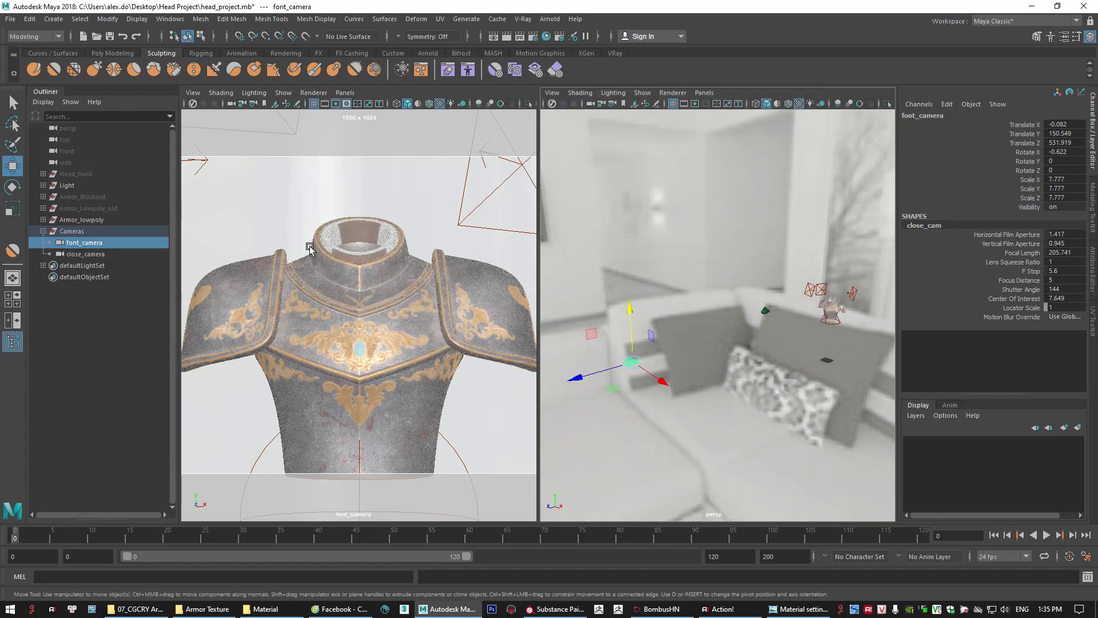
Hide the Outliner and reframe the armor by moving font_camera to about 146.2 in Translate Y and 476.1 in Translate Z
{"action": "left_click", "coordinate": [13, 342]}
{"action": "left_click_drag", "start_coordinate": [521, 391], "coordinate": [569, 379]}
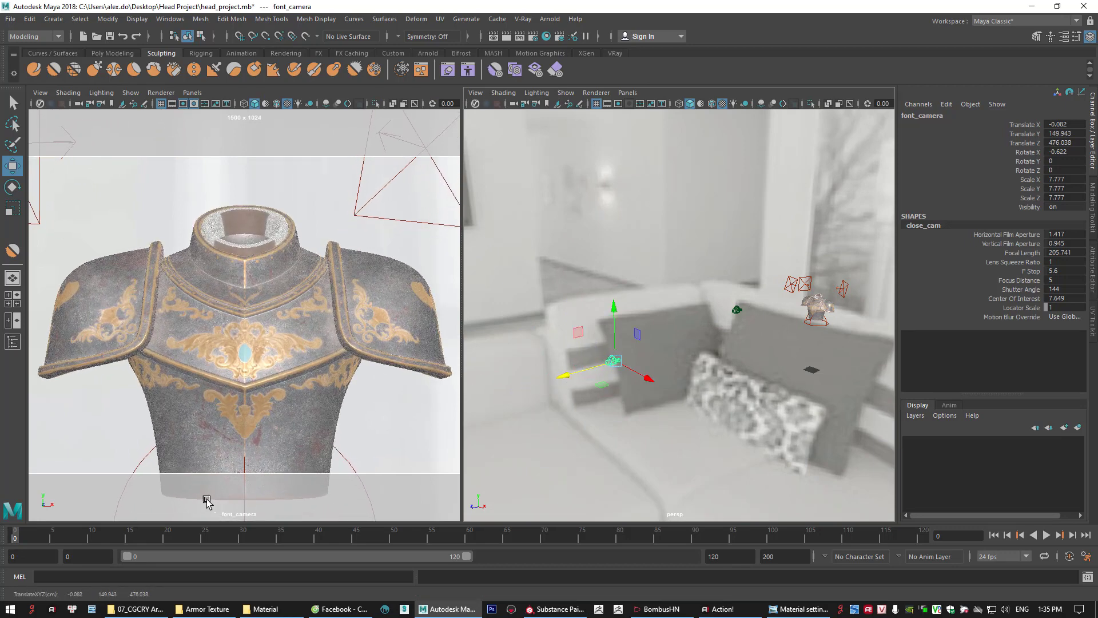
{"action": "left_click_drag", "start_coordinate": [613, 308], "coordinate": [612, 319]}
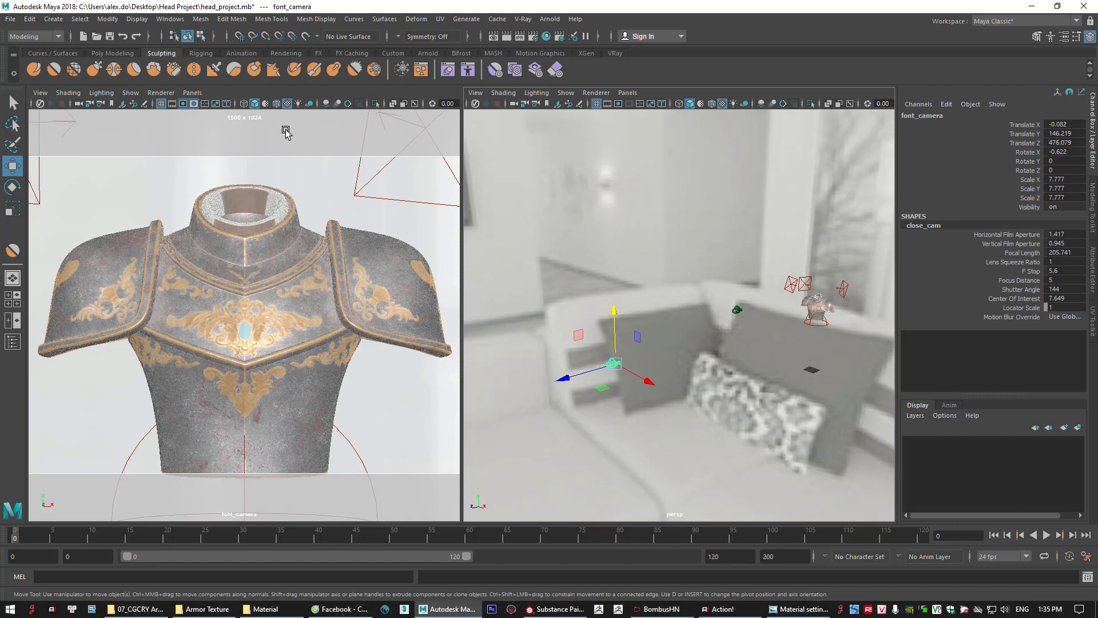
Maximize the font_camera view and render it with V-Ray
{"action": "left_click", "coordinate": [286, 132]}
{"action": "left_click", "coordinate": [362, 143]}
{"action": "key", "text": "space"}
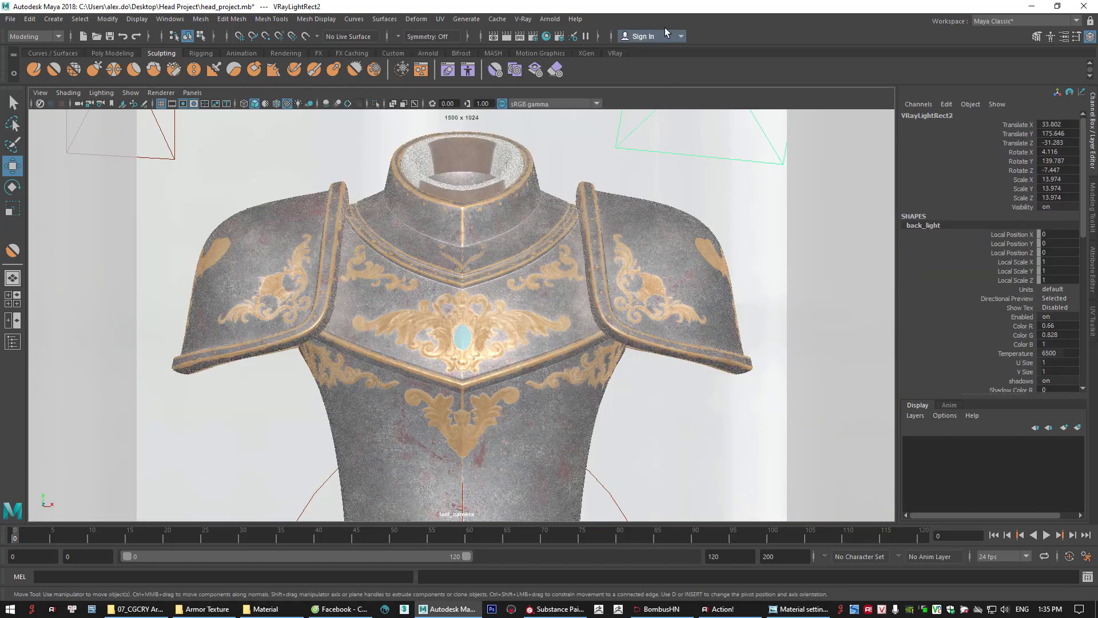
{"action": "left_click", "coordinate": [505, 38]}
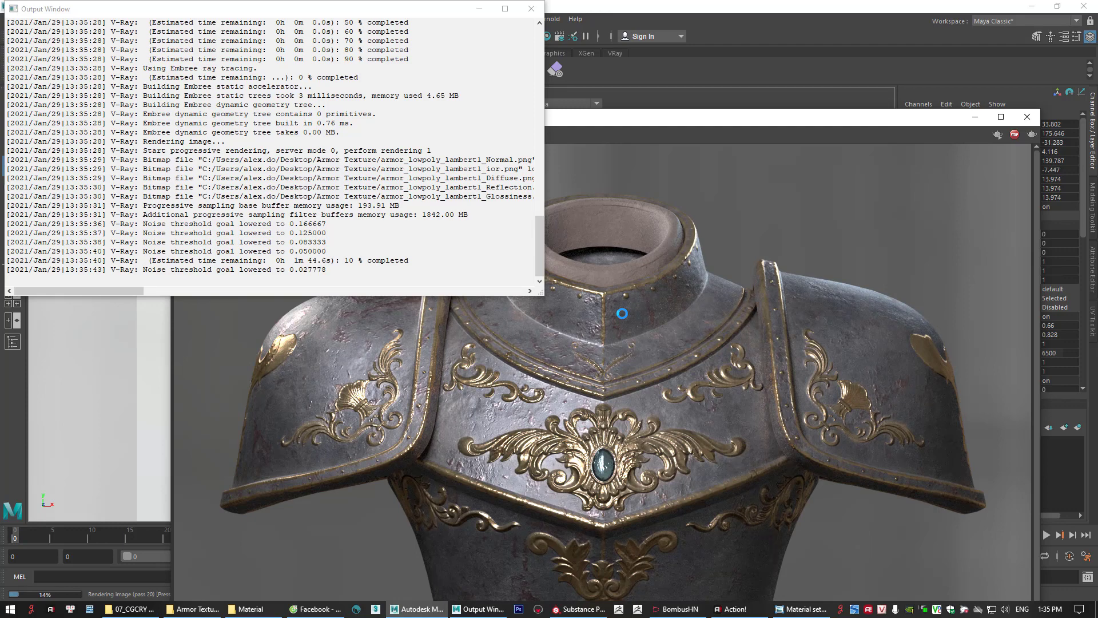
Examine the armor render, stop it, and close the output window and the V-Ray frame buffer
{"action": "left_click_drag", "start_coordinate": [600, 120], "coordinate": [567, 48]}
{"action": "scroll", "coordinate": [587, 349], "scroll_direction": "down", "scroll_amount": 1}
{"action": "scroll", "coordinate": [587, 348], "scroll_direction": "up", "scroll_amount": 3}
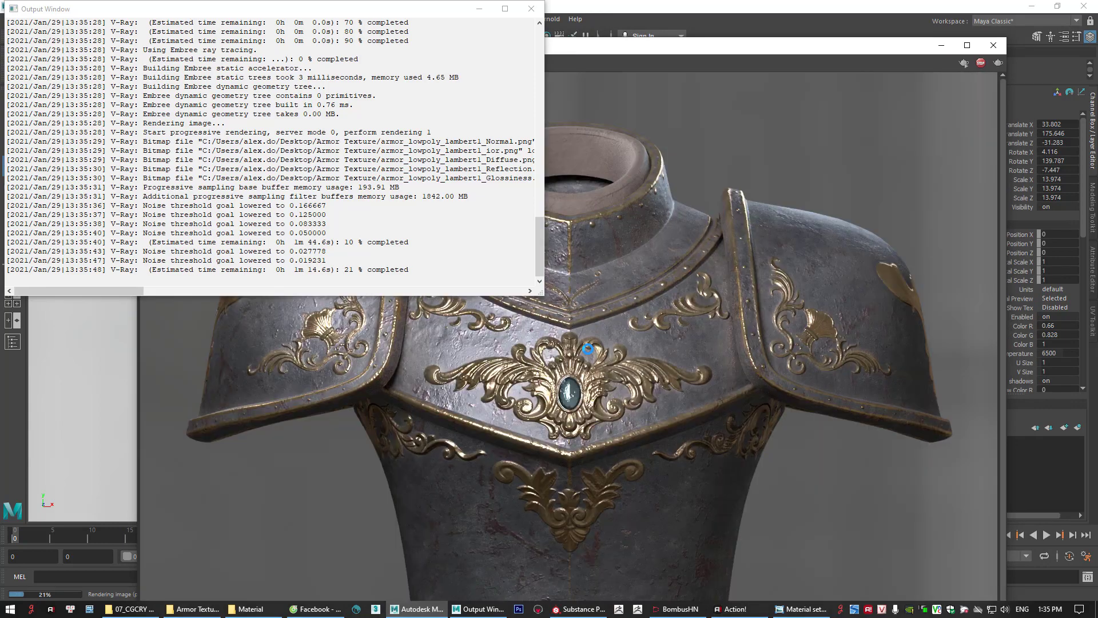
{"action": "left_click", "coordinate": [980, 62]}
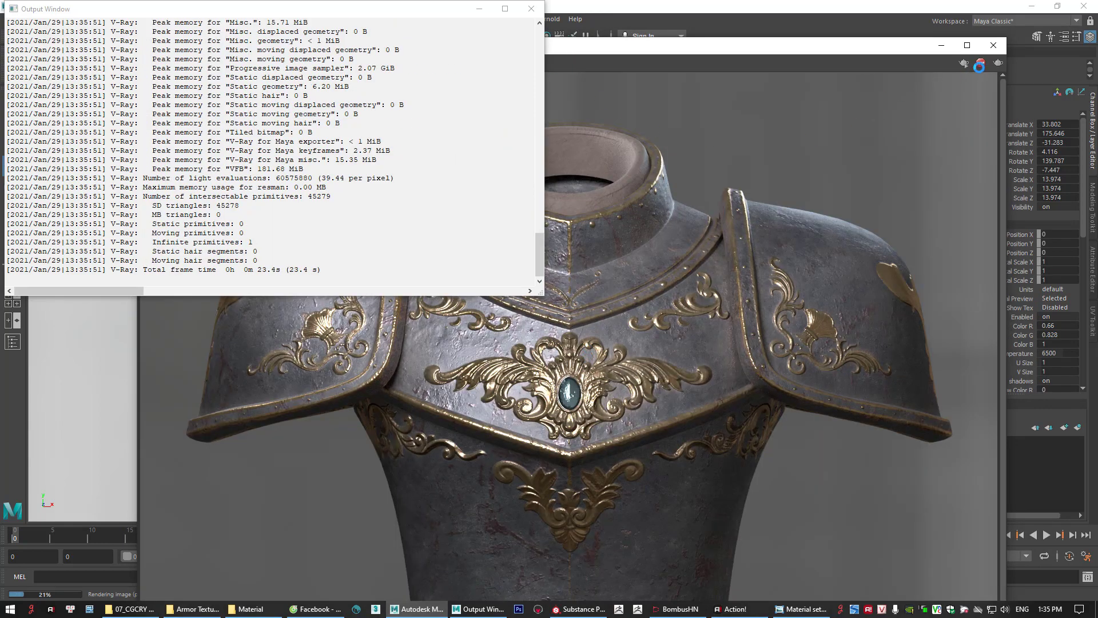
{"action": "left_click", "coordinate": [528, 9]}
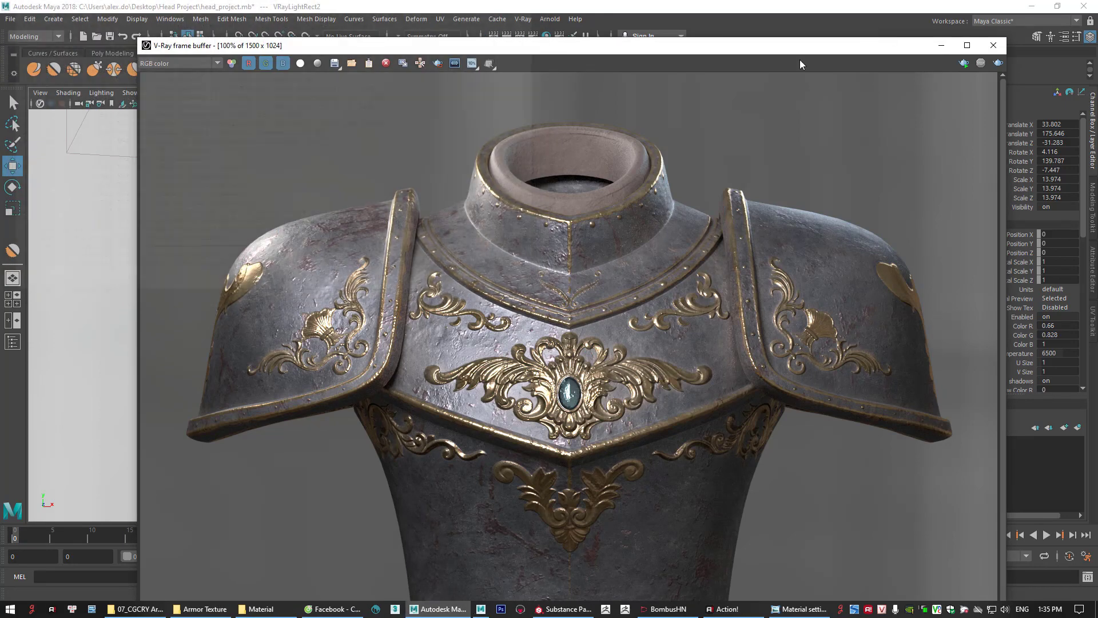
{"action": "left_click", "coordinate": [992, 45]}
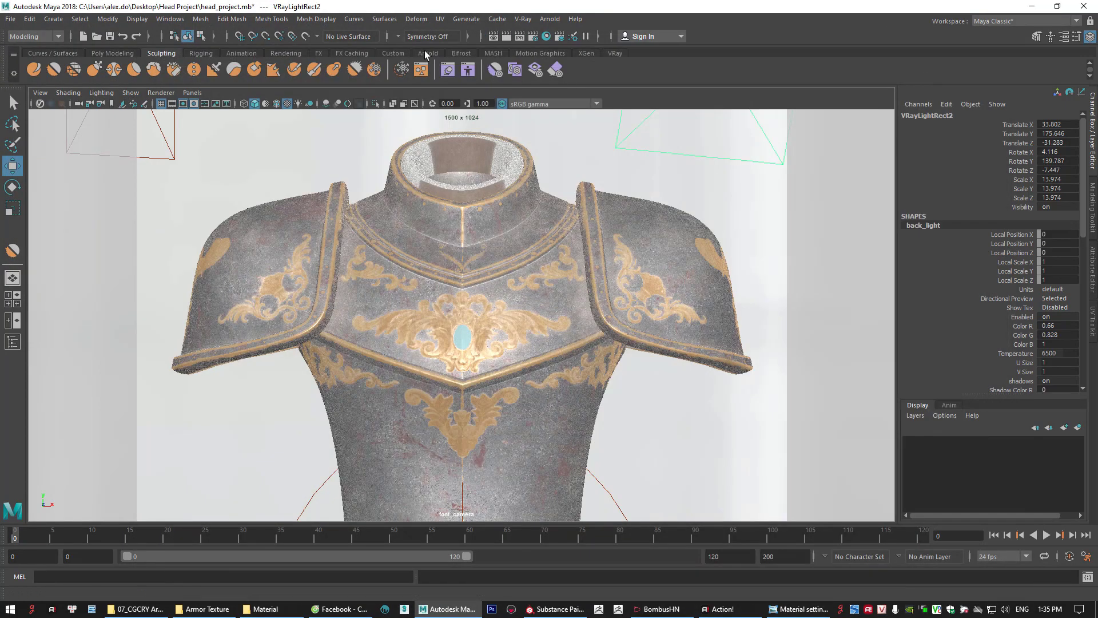
Open Hypershade and set the color space of Armor_material's Diffuse Color texture to sRGB
{"action": "left_click", "coordinate": [548, 36]}
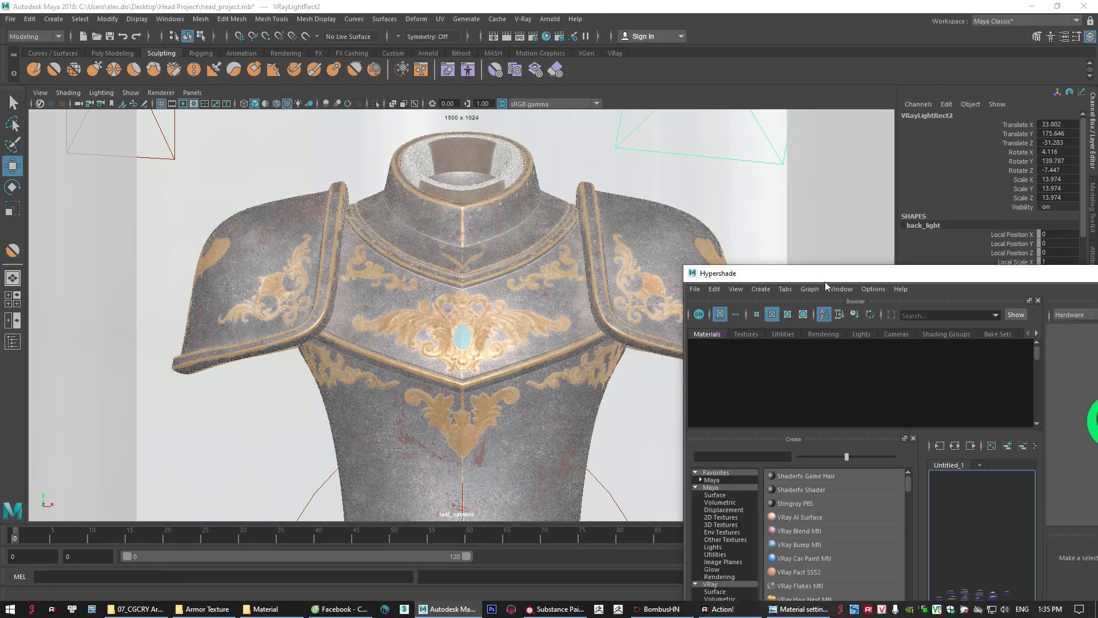
{"action": "left_click_drag", "start_coordinate": [827, 273], "coordinate": [506, 61]}
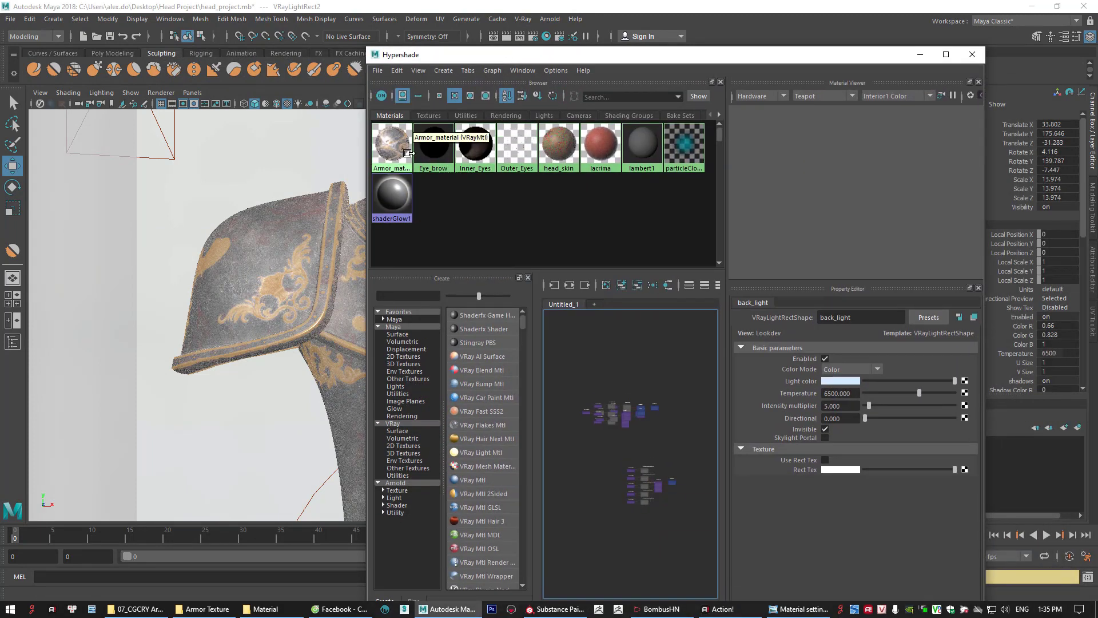
{"action": "left_click", "coordinate": [391, 143]}
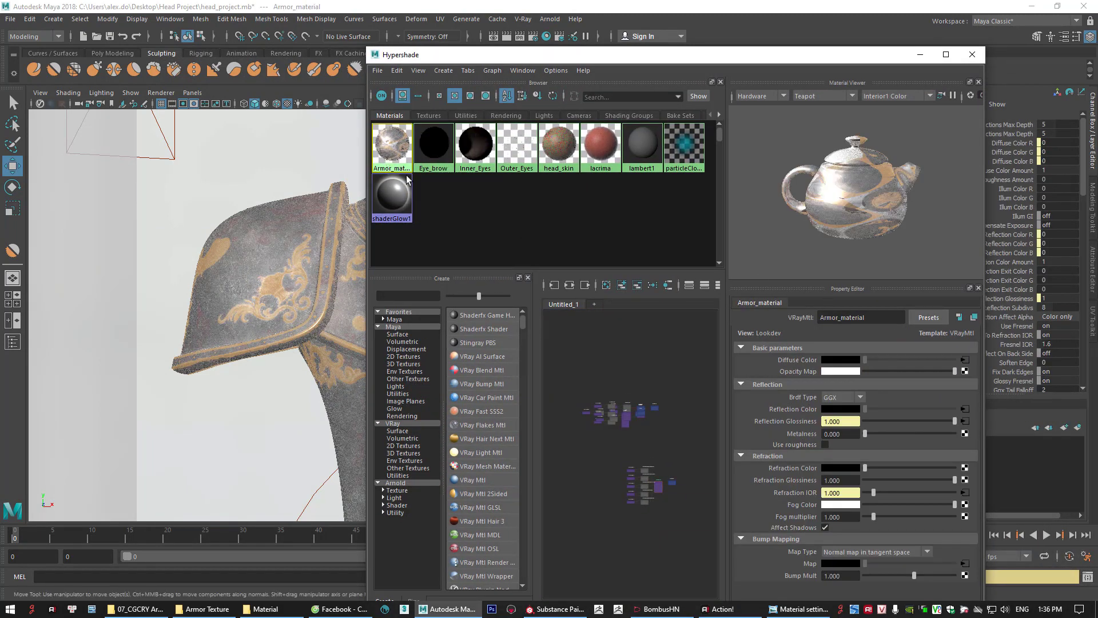
{"action": "left_click", "coordinate": [966, 363]}
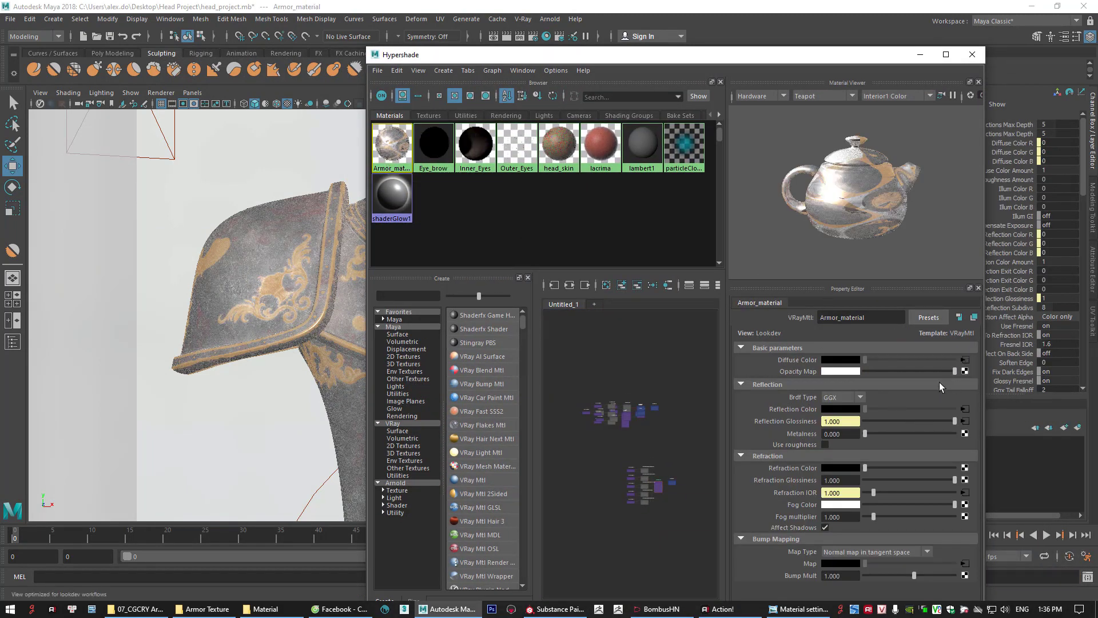
{"action": "left_click", "coordinate": [859, 427]}
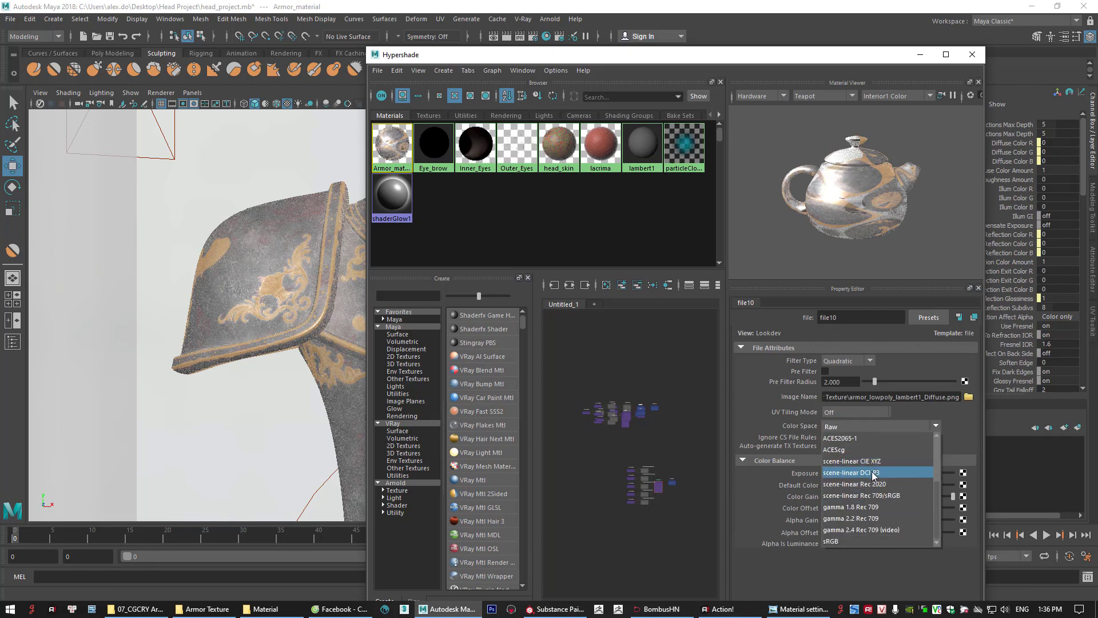
{"action": "left_click", "coordinate": [840, 541]}
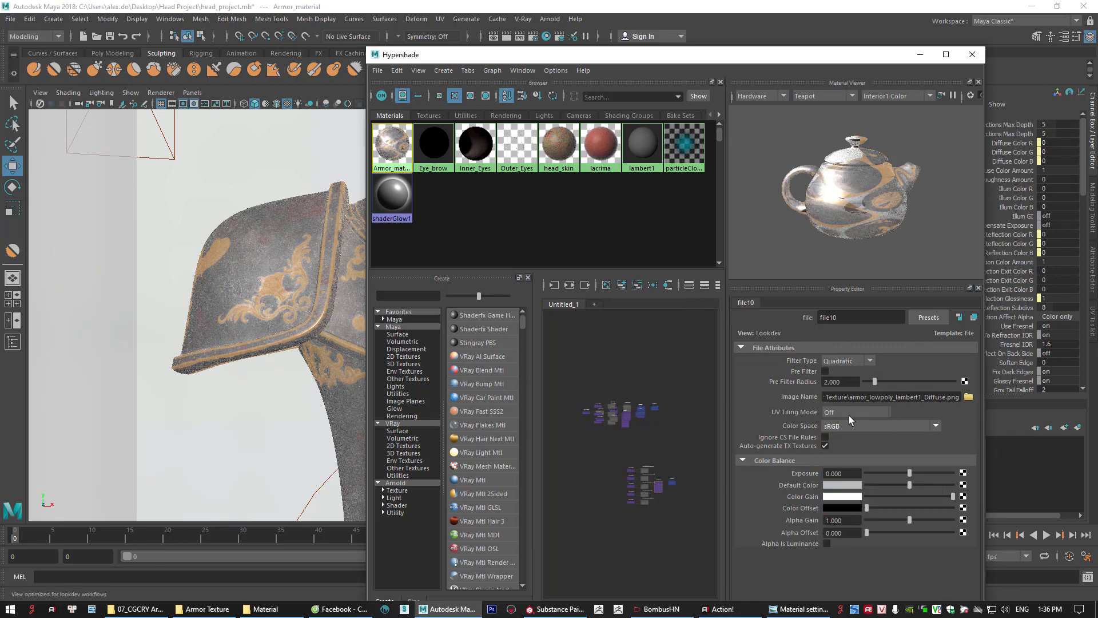
Set the color space of the Reflection Color texture on Armor_material to sRGB
{"action": "left_click", "coordinate": [392, 146]}
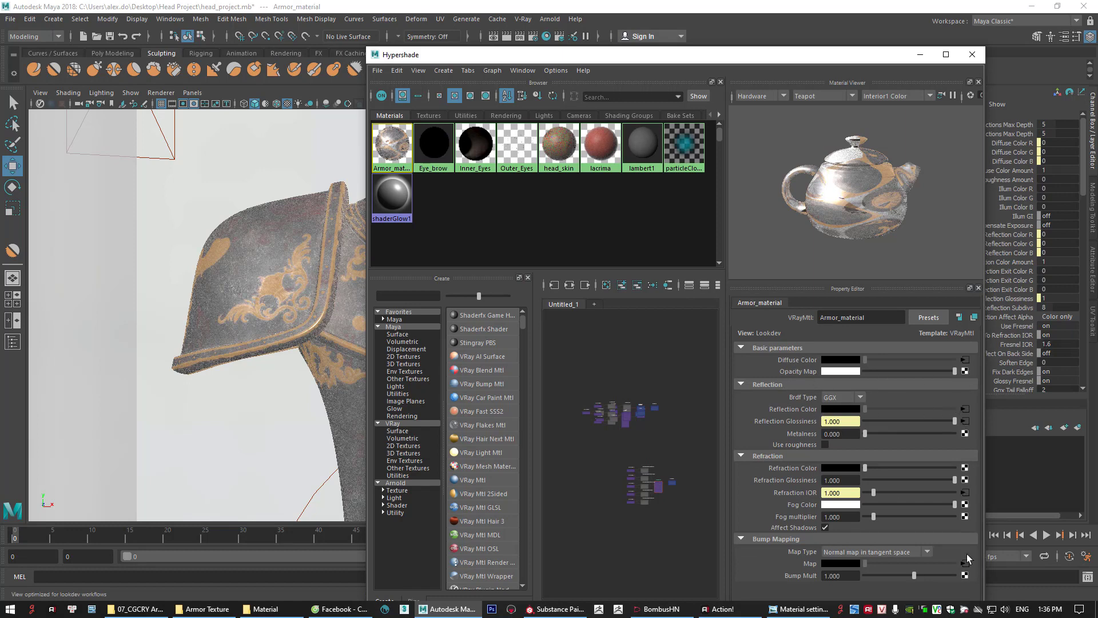
{"action": "left_click", "coordinate": [964, 421]}
{"action": "left_click", "coordinate": [847, 426]}
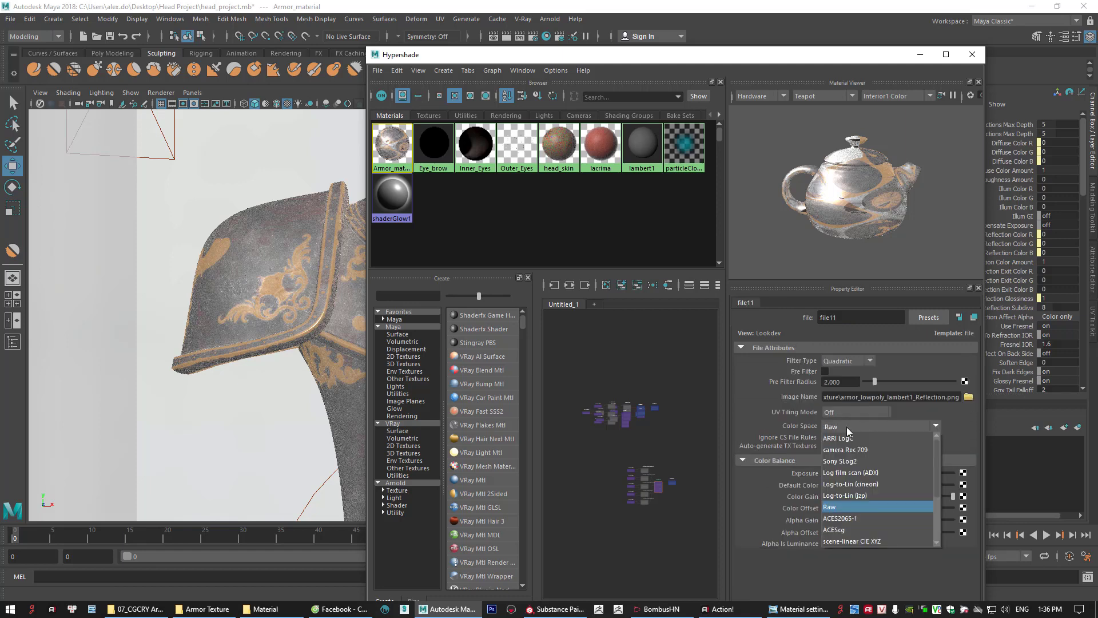
{"action": "scroll", "coordinate": [839, 532], "scroll_direction": "down", "scroll_amount": 3}
{"action": "left_click", "coordinate": [838, 539]}
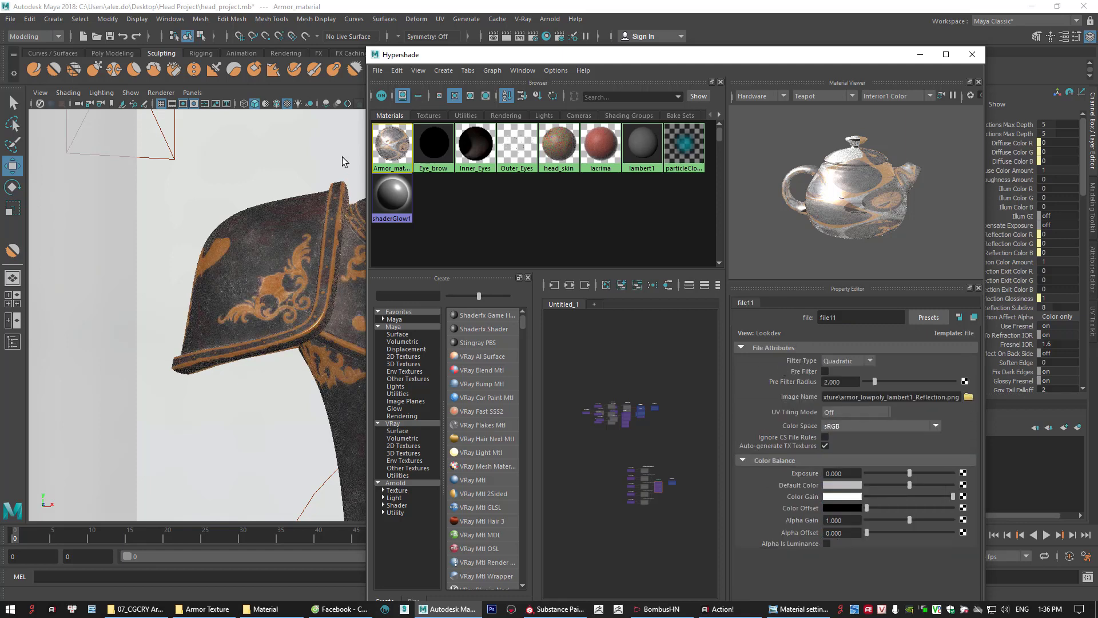
Open the color space choices for Armor_material's Reflection Glossiness texture
{"action": "left_click", "coordinate": [382, 139]}
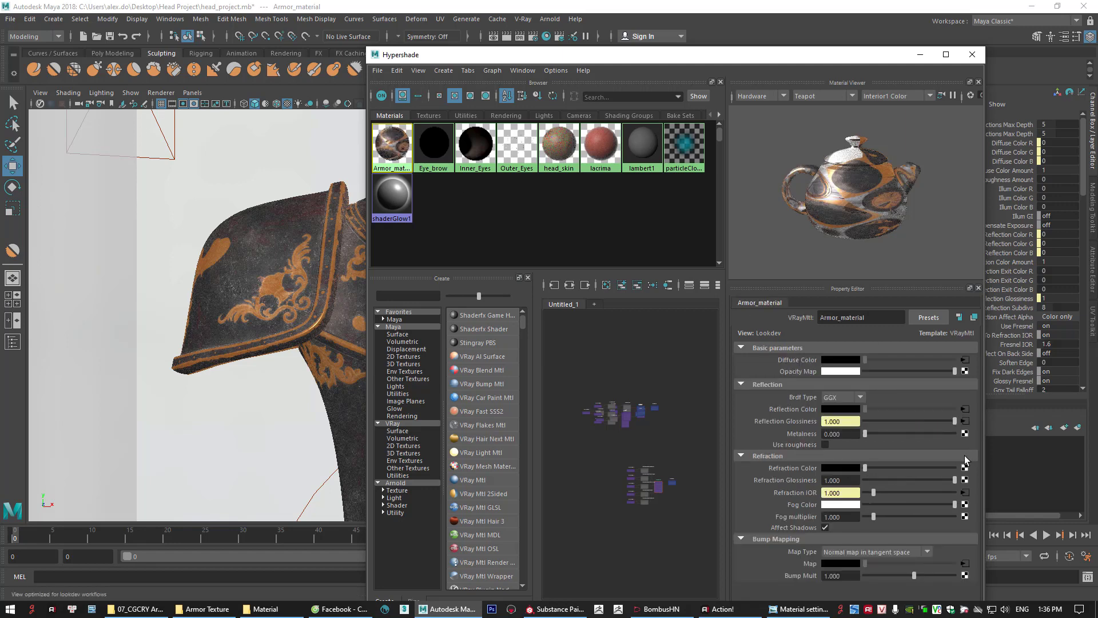
{"action": "left_click", "coordinate": [965, 422]}
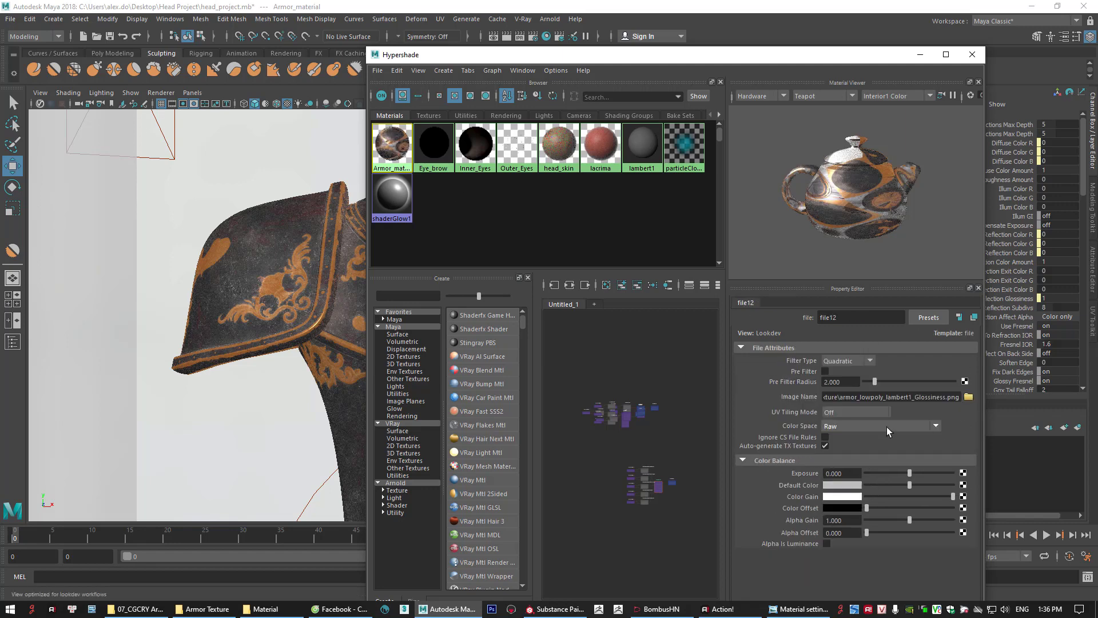
{"action": "left_click", "coordinate": [857, 423]}
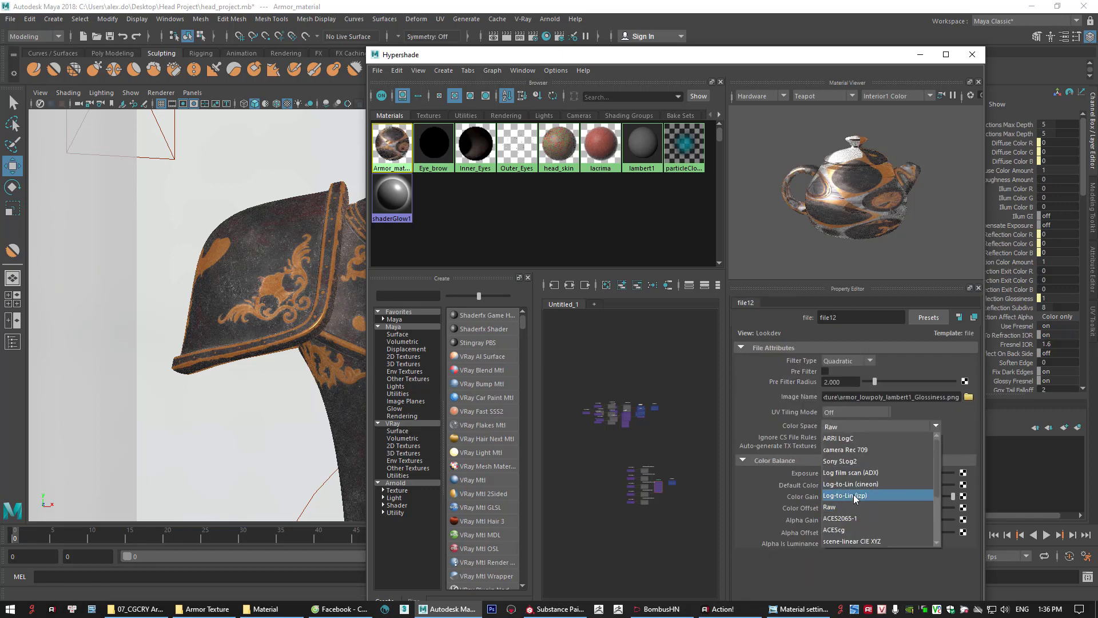
Set the color space of Armor_material's Refraction IOR texture to sRGB
{"action": "left_click", "coordinate": [393, 151]}
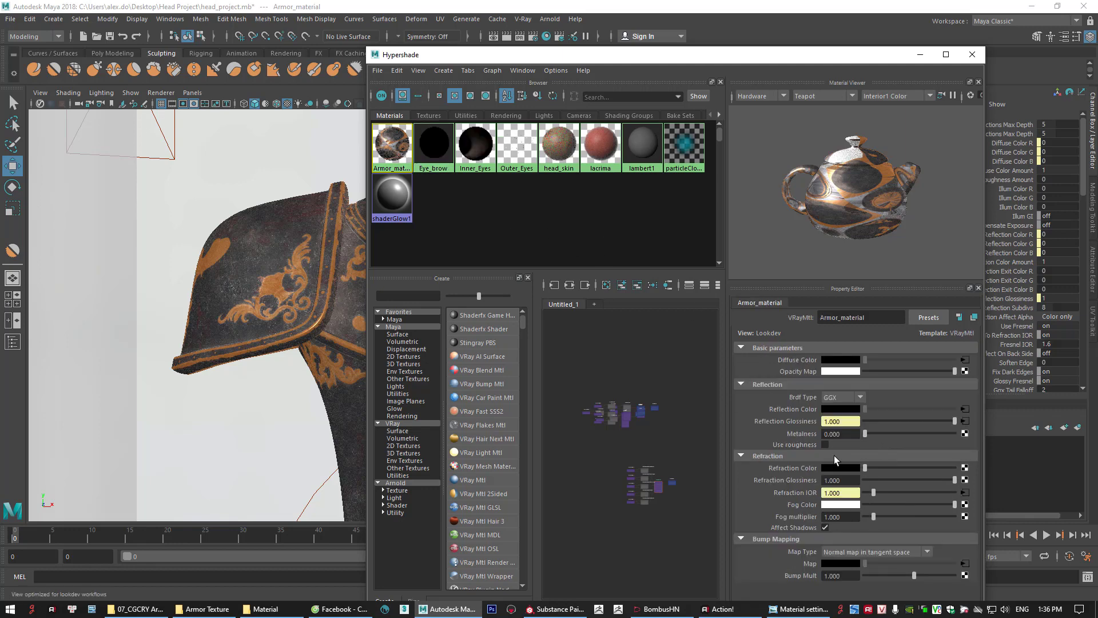
{"action": "left_click", "coordinate": [965, 493]}
{"action": "left_click", "coordinate": [875, 426]}
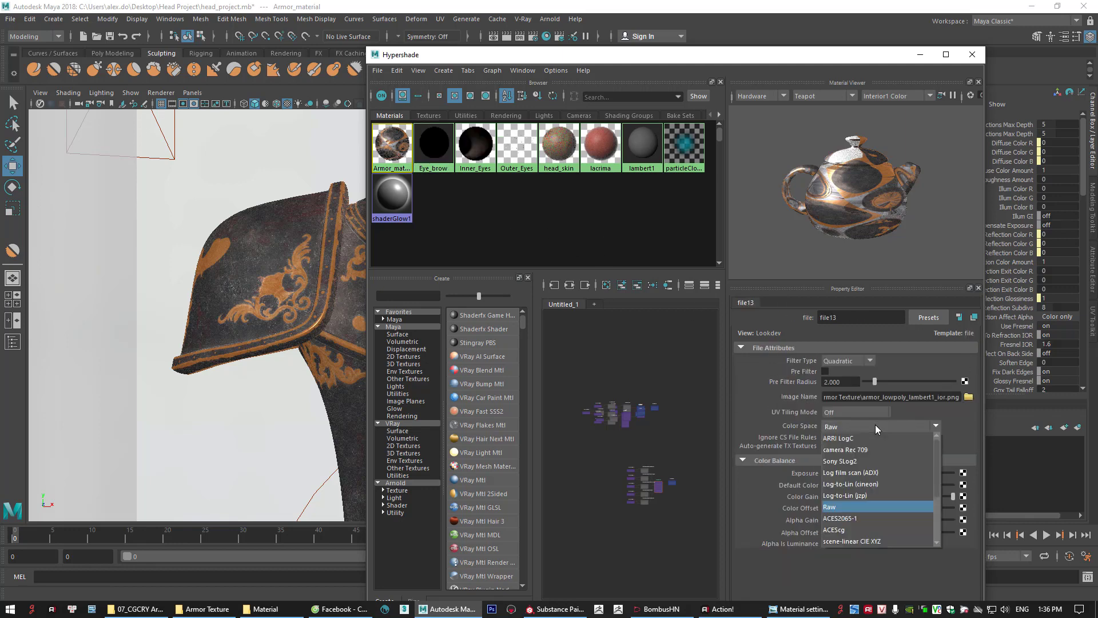
{"action": "left_click", "coordinate": [841, 541]}
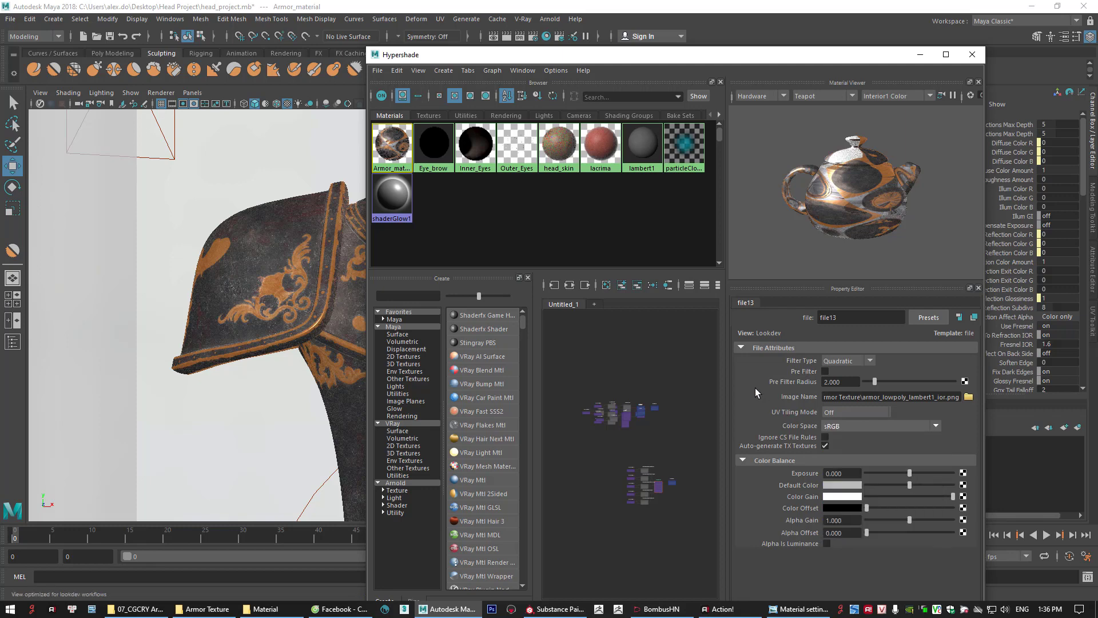
Set the color space of the bump Map texture on Armor_material to sRGB and move Hypershade out of the way
{"action": "left_click", "coordinate": [398, 156]}
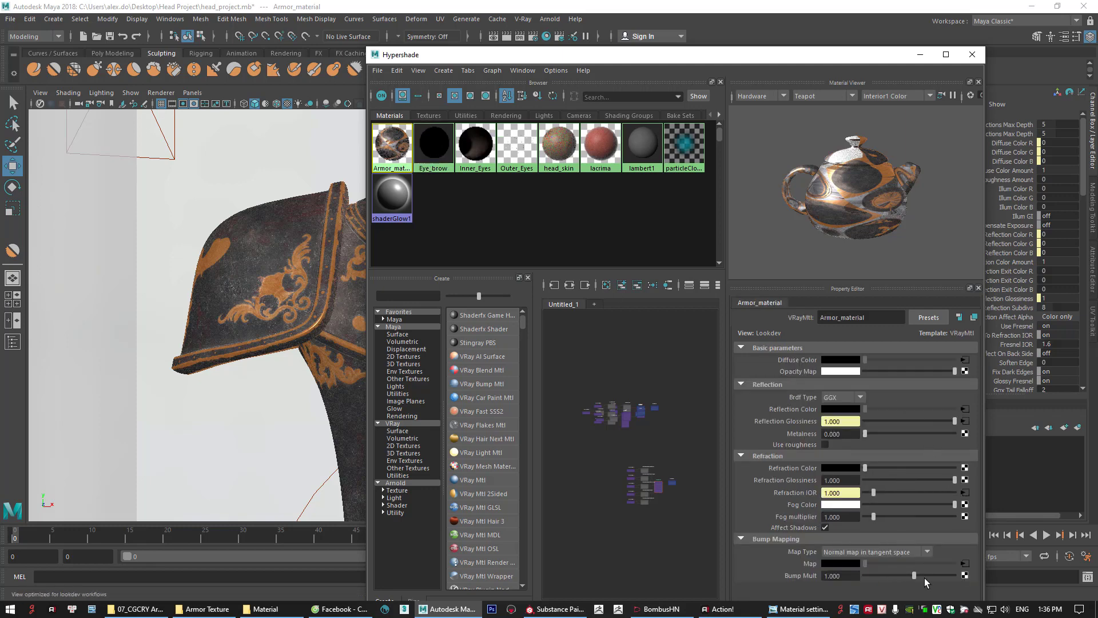
{"action": "left_click", "coordinate": [966, 565]}
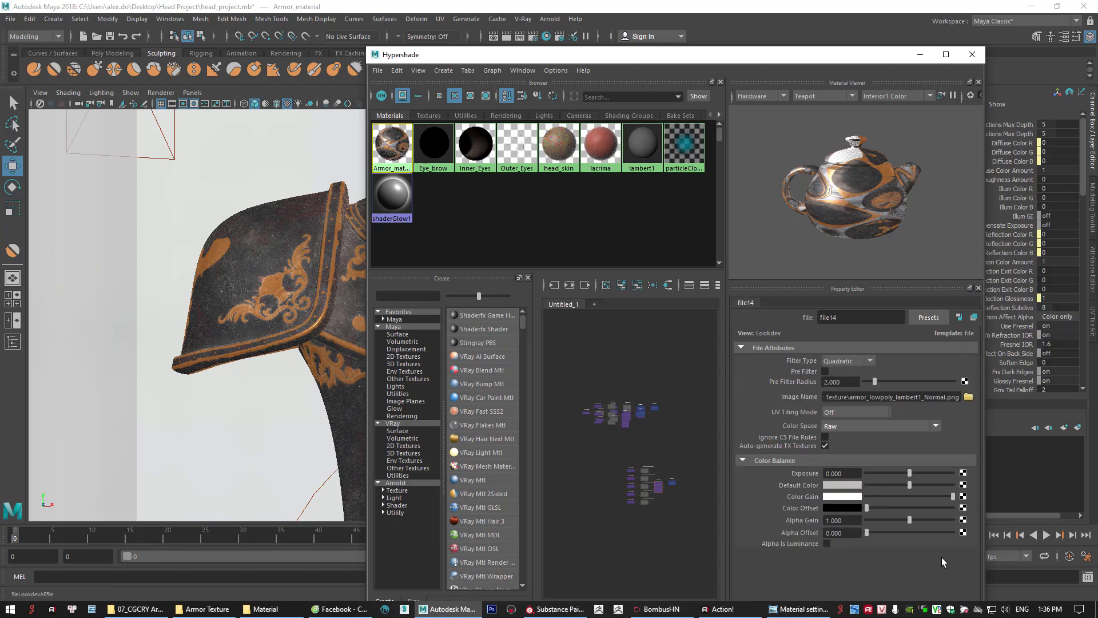
{"action": "left_click", "coordinate": [848, 424]}
{"action": "scroll", "coordinate": [842, 535], "scroll_direction": "down", "scroll_amount": 2}
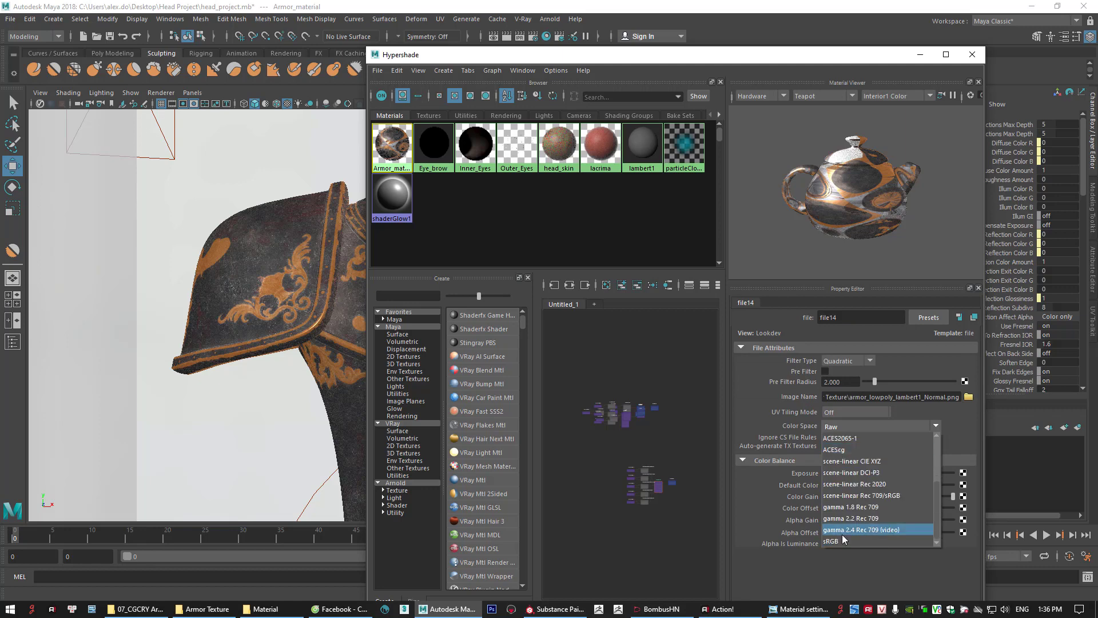
{"action": "left_click", "coordinate": [841, 539]}
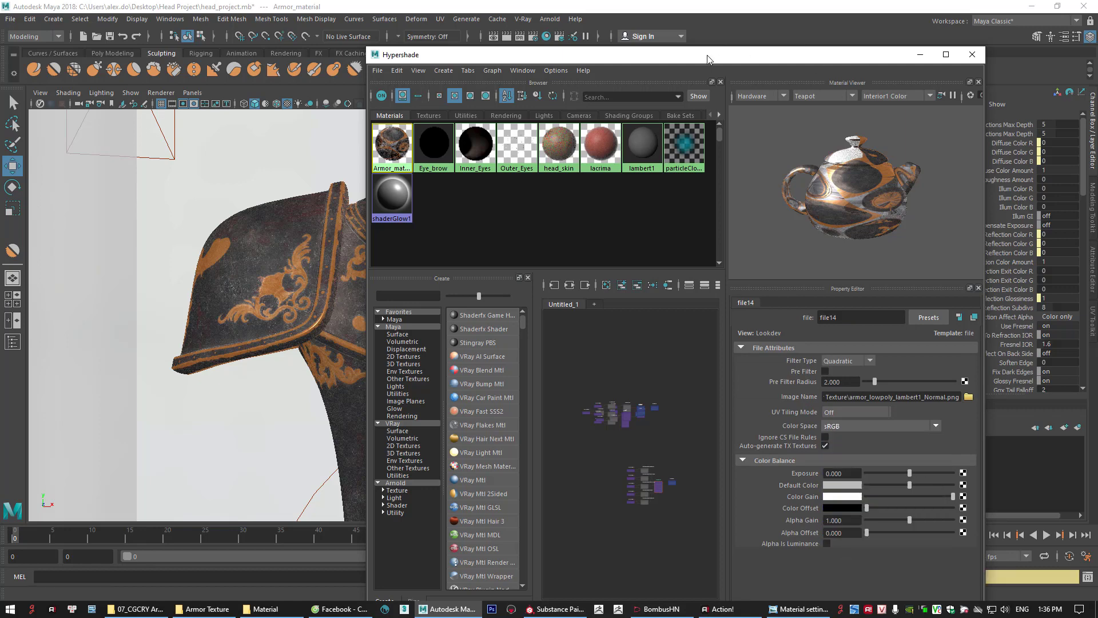
{"action": "left_click_drag", "start_coordinate": [706, 56], "coordinate": [1097, 112]}
Deselect everything, render the armor through the front camera, and examine the inside of the collar up close
{"action": "left_click", "coordinate": [808, 213]}
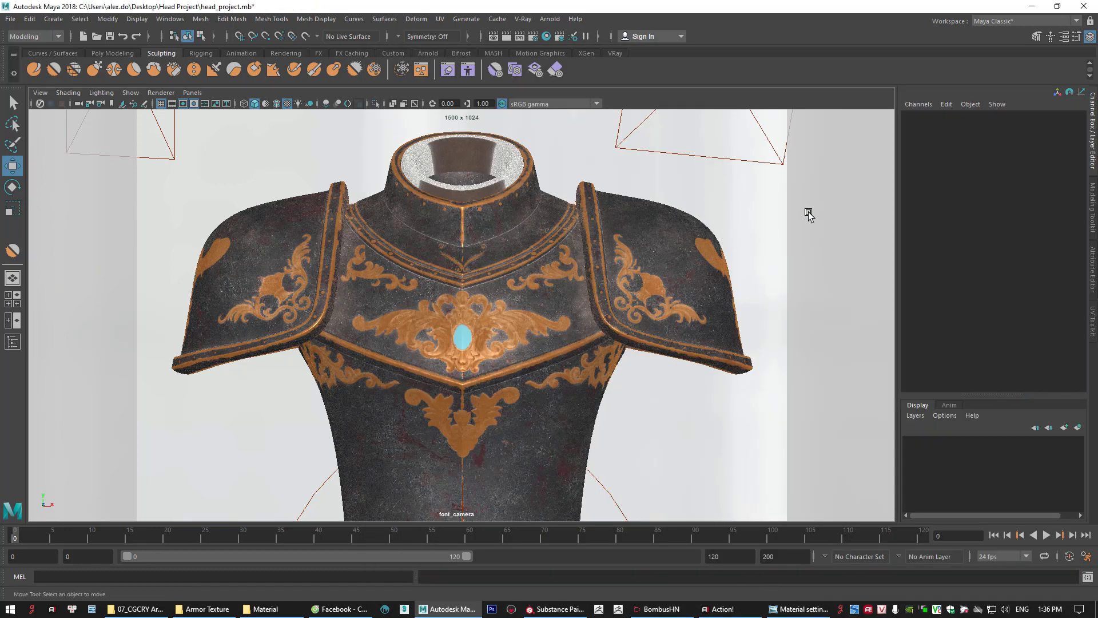
{"action": "left_click", "coordinate": [493, 36]}
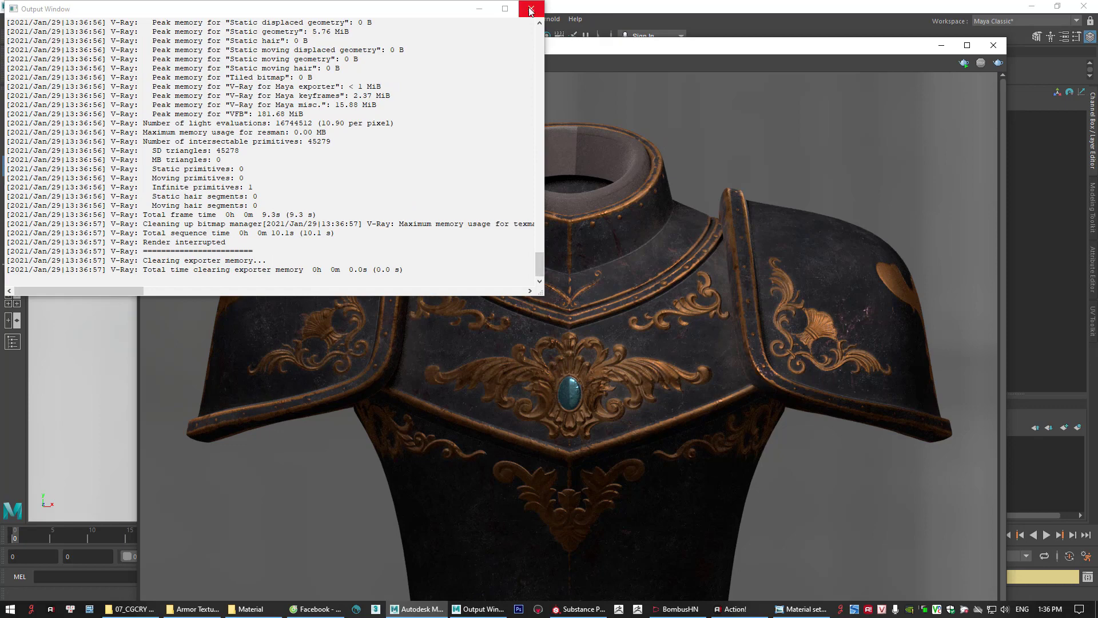
{"action": "left_click", "coordinate": [607, 214]}
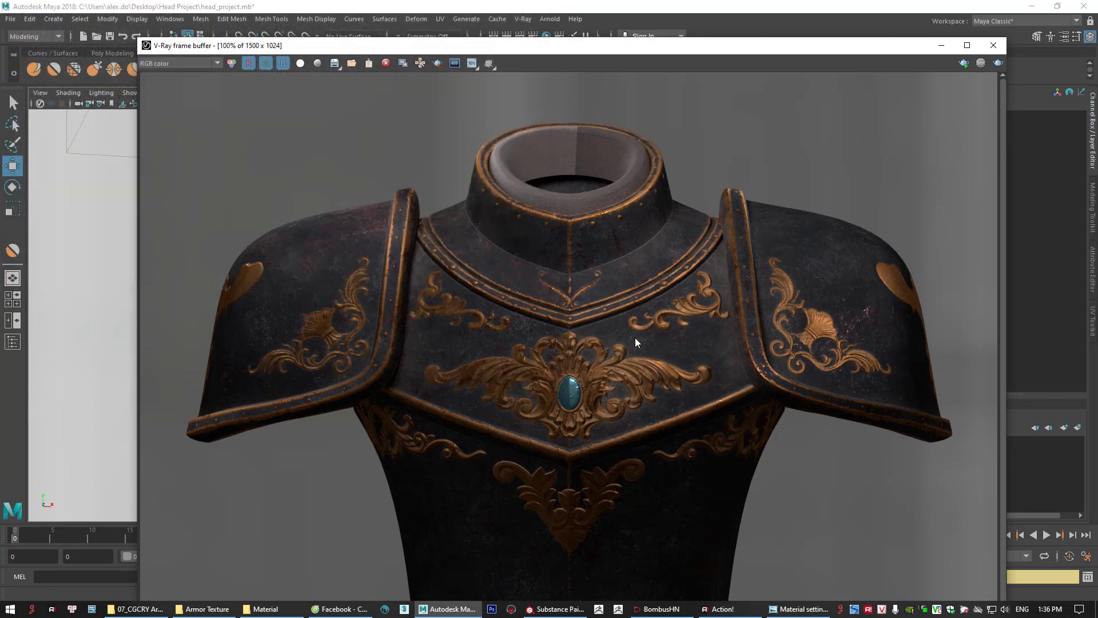
{"action": "scroll", "coordinate": [575, 141], "scroll_direction": "up", "scroll_amount": 1}
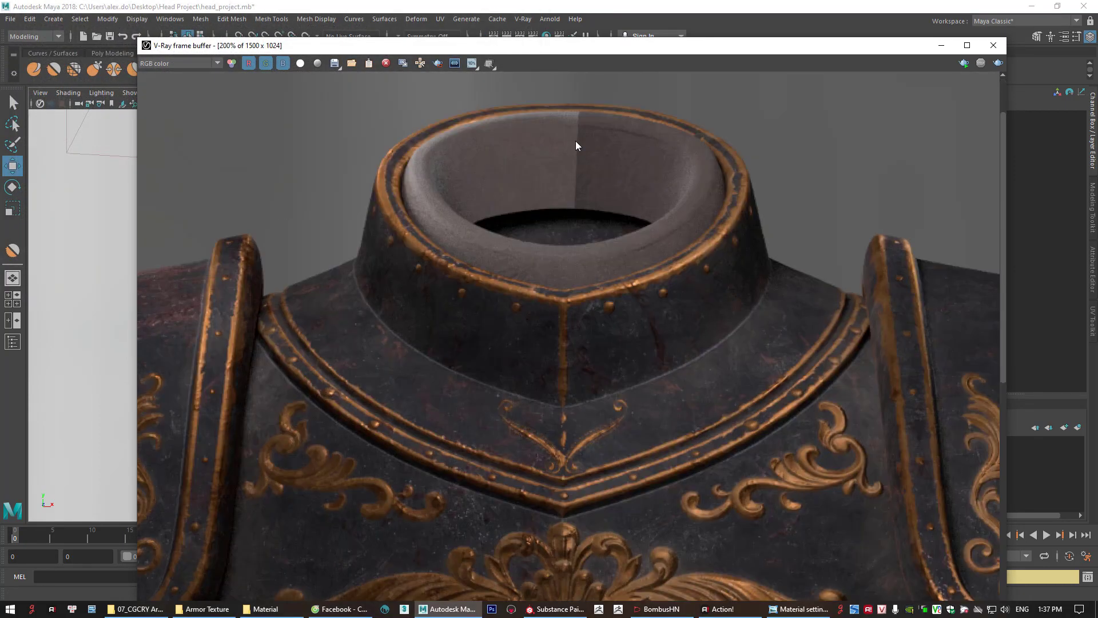
{"action": "left_click_drag", "start_coordinate": [509, 92], "coordinate": [626, 255]}
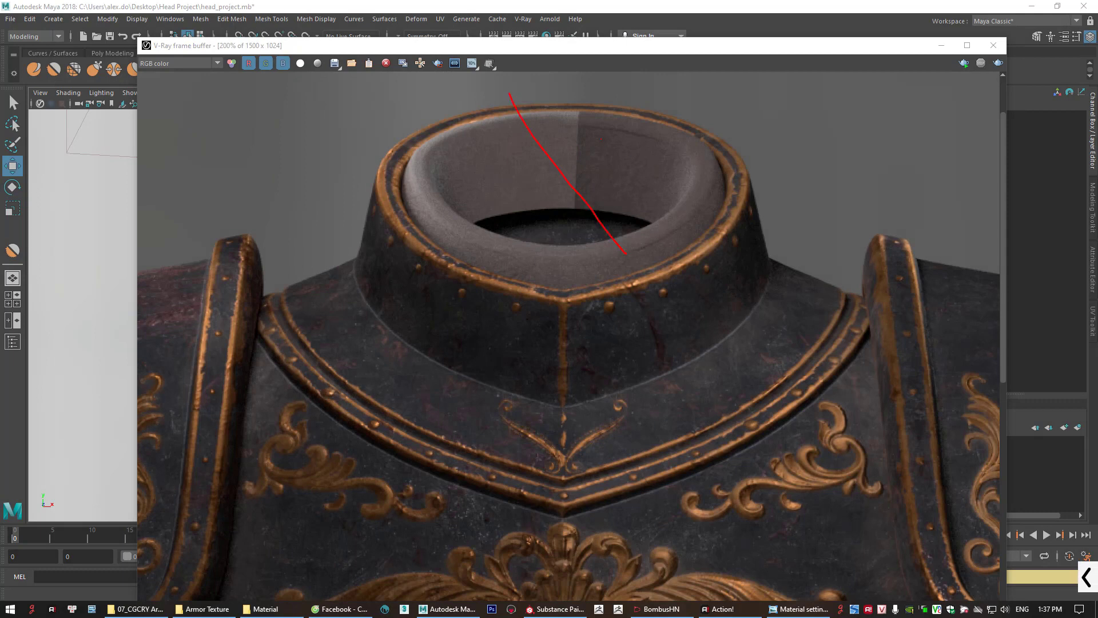
{"action": "key", "text": "ctrl+z"}
{"action": "left_click_drag", "start_coordinate": [575, 90], "coordinate": [638, 162]}
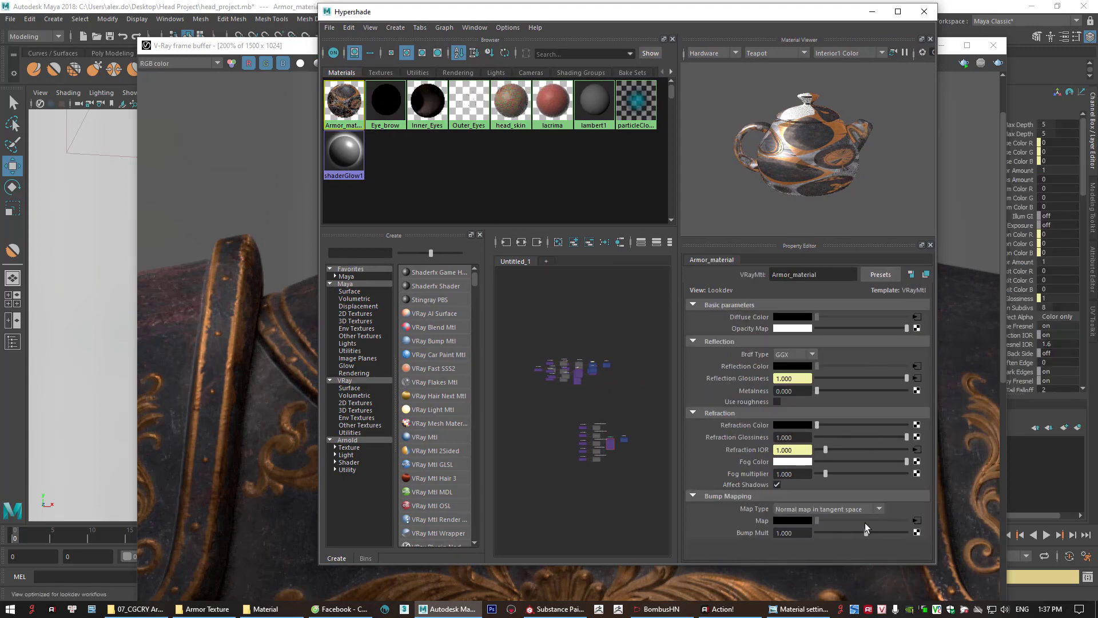
Restore the color space of Armor_material's bump Map texture to Raw and move Hypershade off the render
{"action": "left_click", "coordinate": [917, 520]}
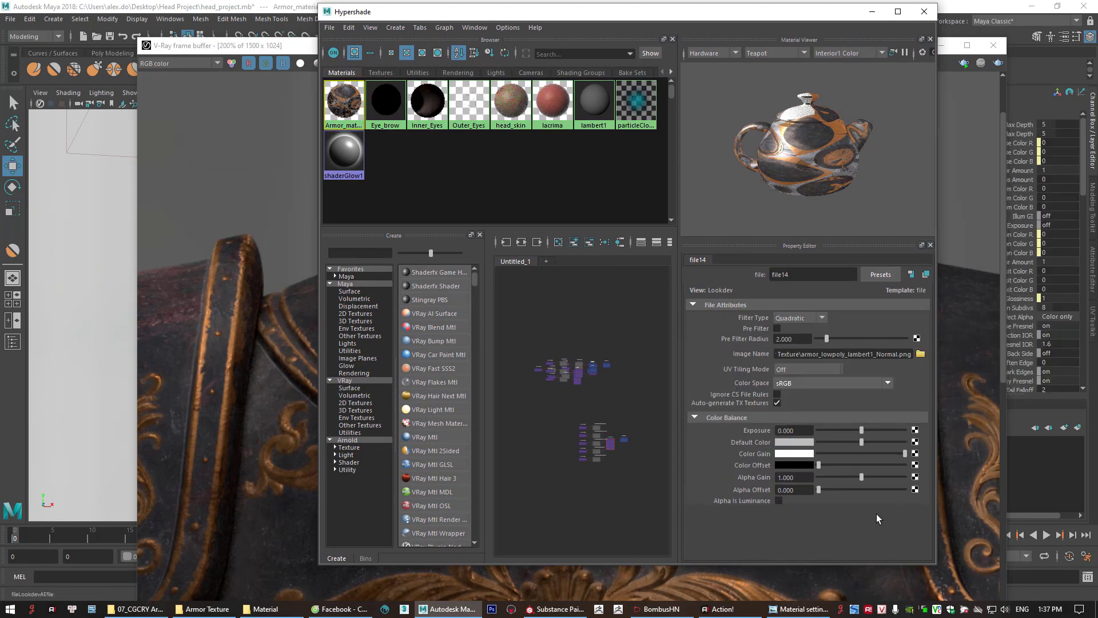
{"action": "left_click", "coordinate": [815, 382]}
{"action": "left_click", "coordinate": [785, 420]}
{"action": "left_click_drag", "start_coordinate": [571, 14], "coordinate": [1097, 137]}
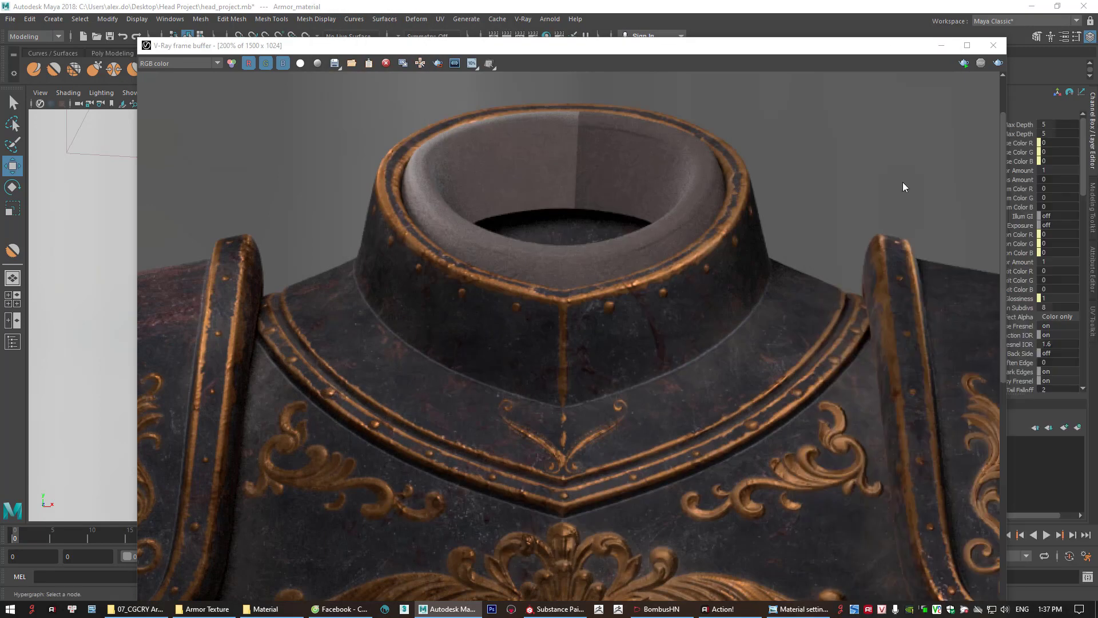
Render only a region around the collar in the V-Ray frame buffer and examine the collar surface up close
{"action": "scroll", "coordinate": [803, 227], "scroll_direction": "down", "scroll_amount": 1}
{"action": "left_click", "coordinate": [436, 63]}
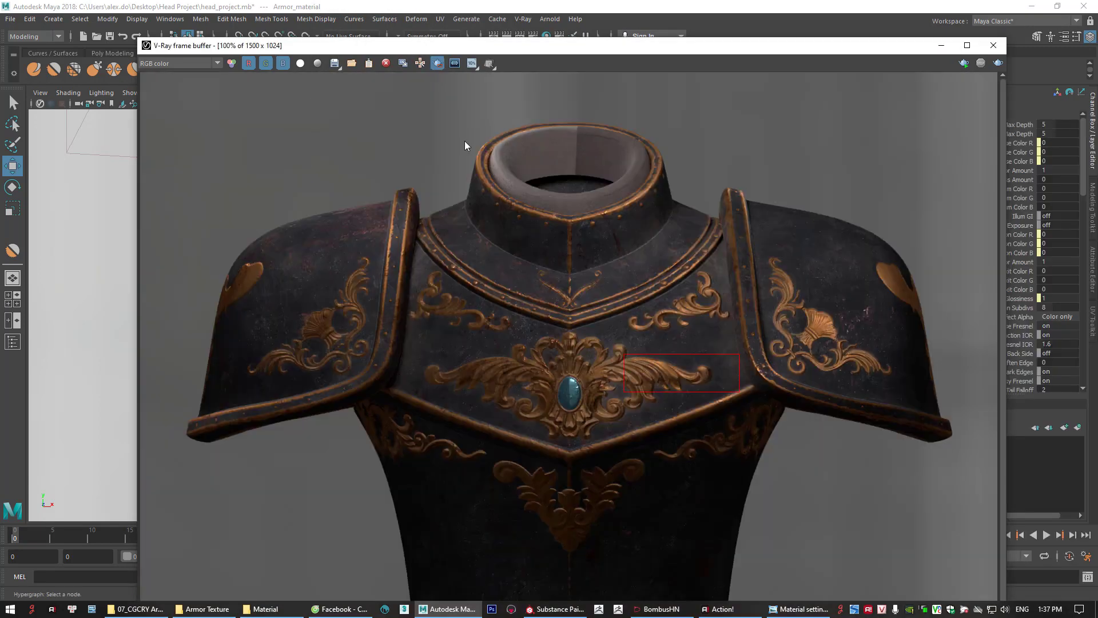
{"action": "left_click_drag", "start_coordinate": [424, 104], "coordinate": [686, 267]}
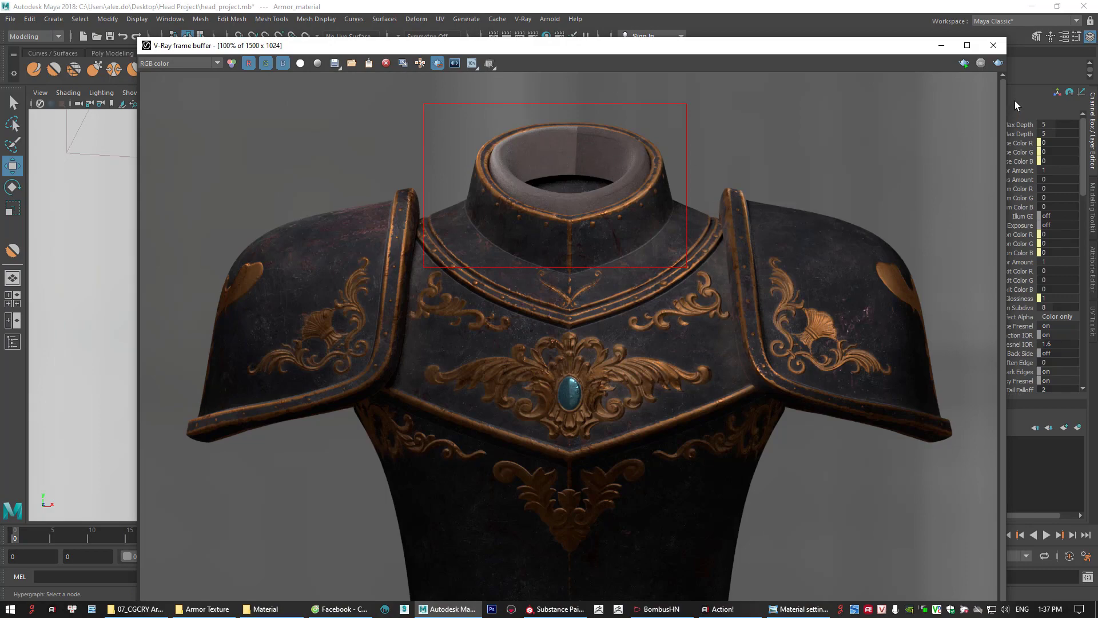
{"action": "left_click", "coordinate": [980, 63]}
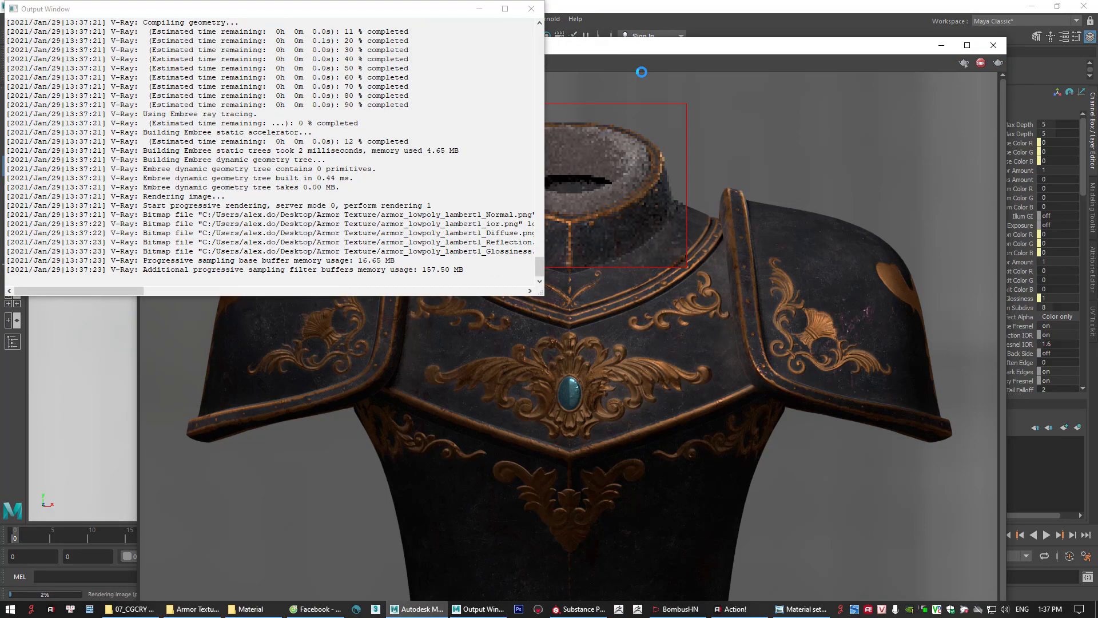
{"action": "left_click", "coordinate": [532, 9]}
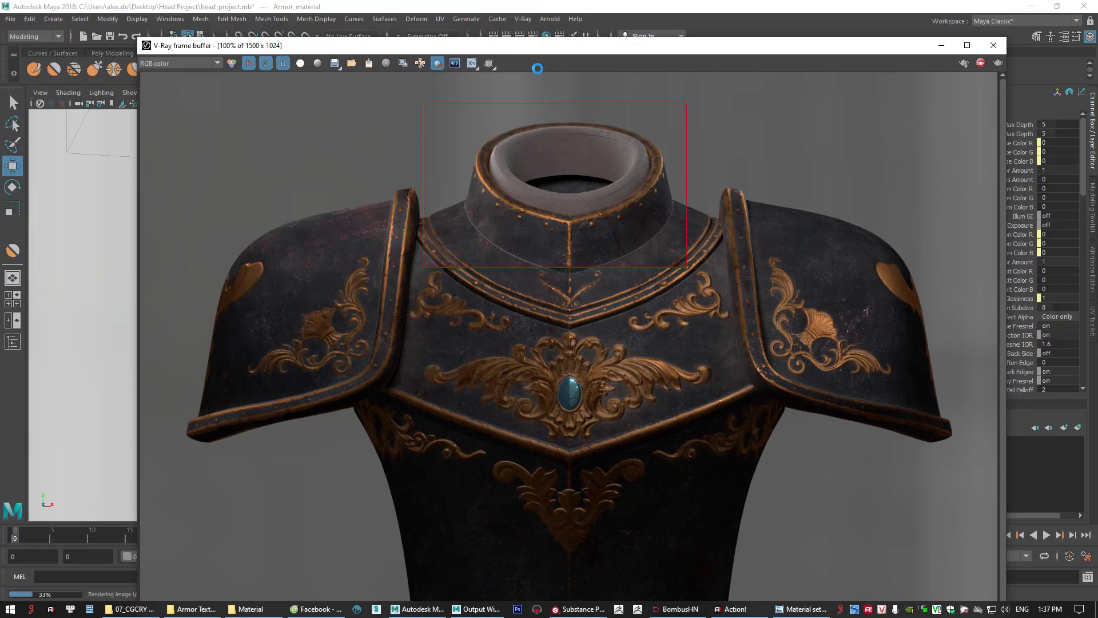
{"action": "scroll", "coordinate": [577, 340], "scroll_direction": "down", "scroll_amount": 3}
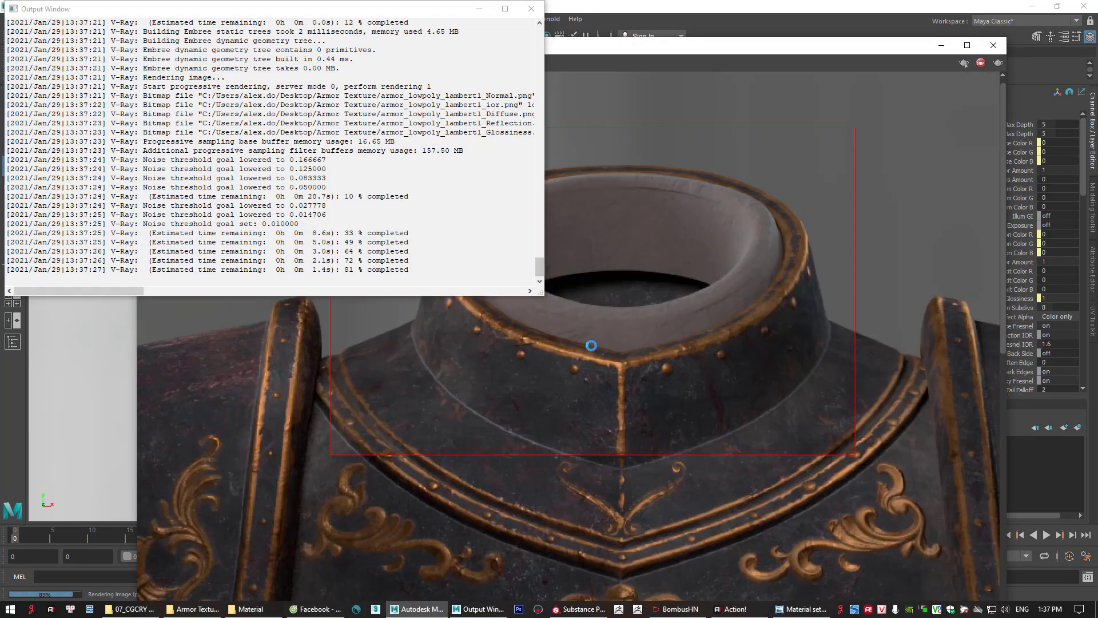
{"action": "left_click", "coordinate": [531, 8]}
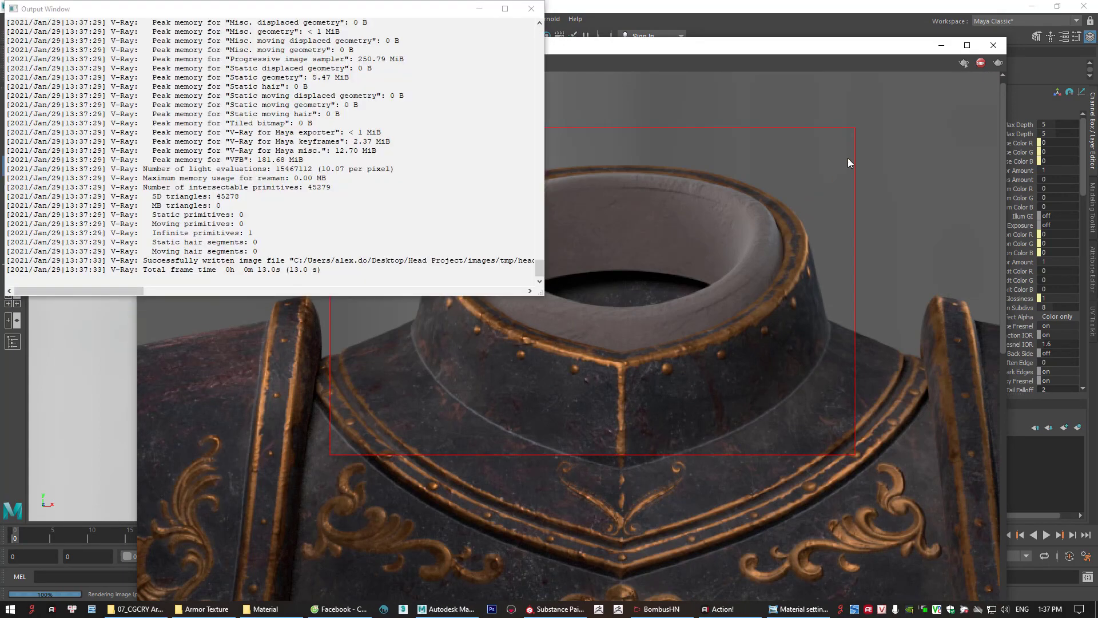
{"action": "left_click", "coordinate": [533, 8]}
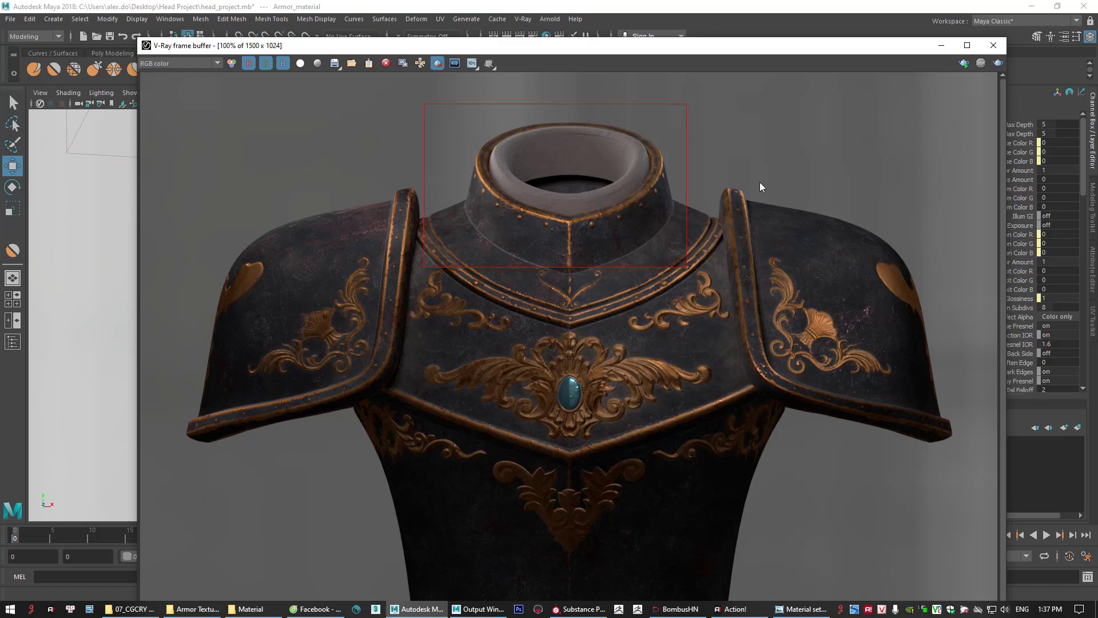
{"action": "scroll", "coordinate": [568, 217], "scroll_direction": "up", "scroll_amount": 2}
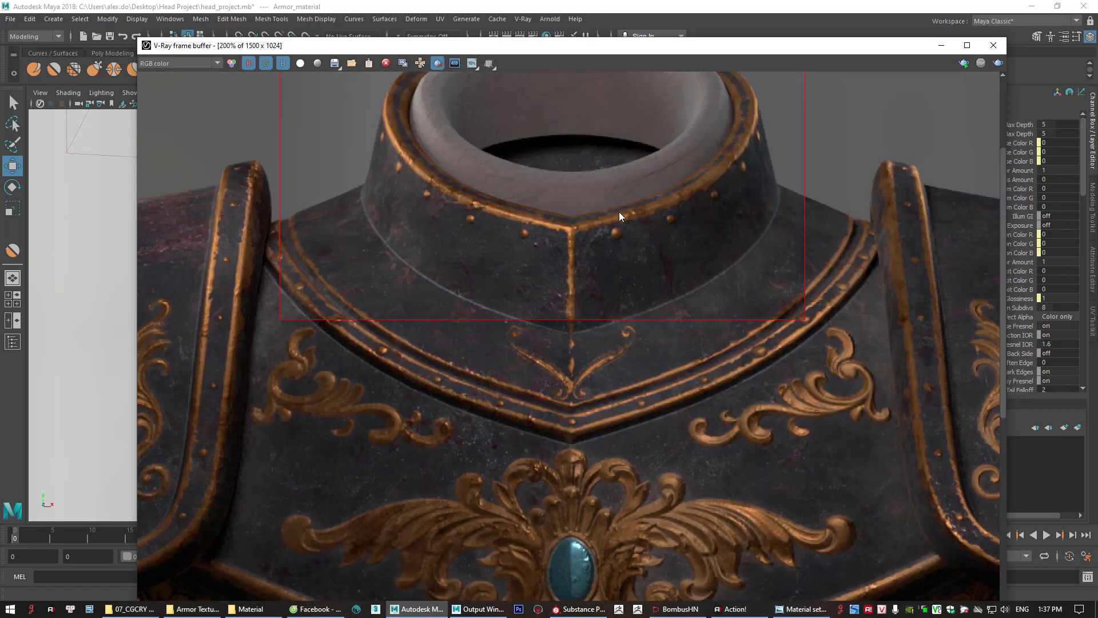
{"action": "middle_click_drag", "start_coordinate": [622, 209], "coordinate": [619, 258]}
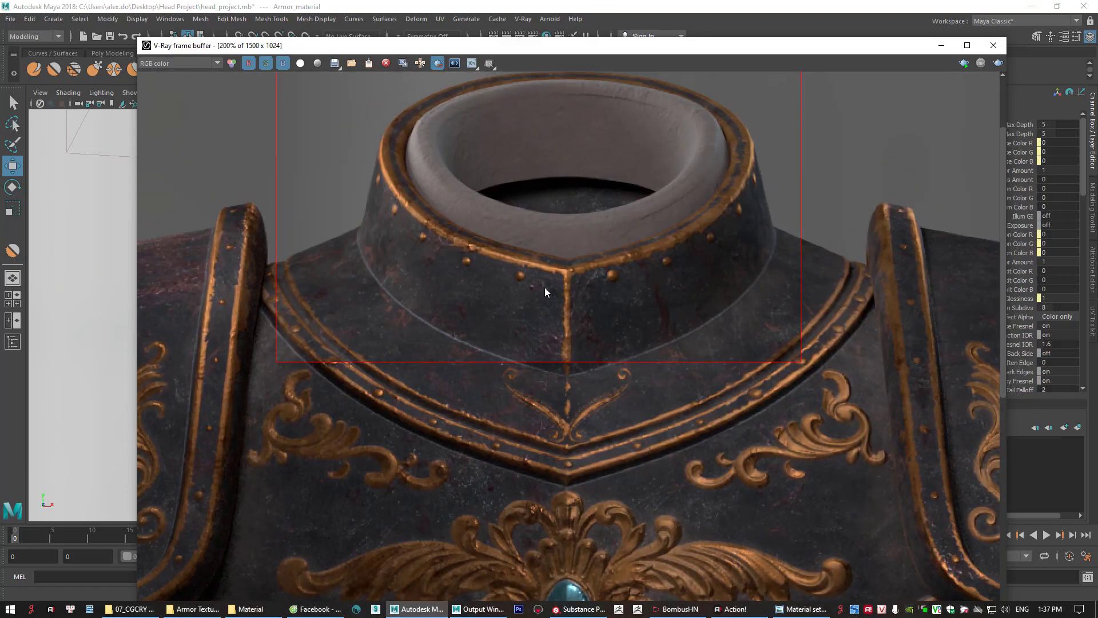
Turn off region rendering and render the whole front view of the armor, closing the output log
{"action": "left_click", "coordinate": [439, 64]}
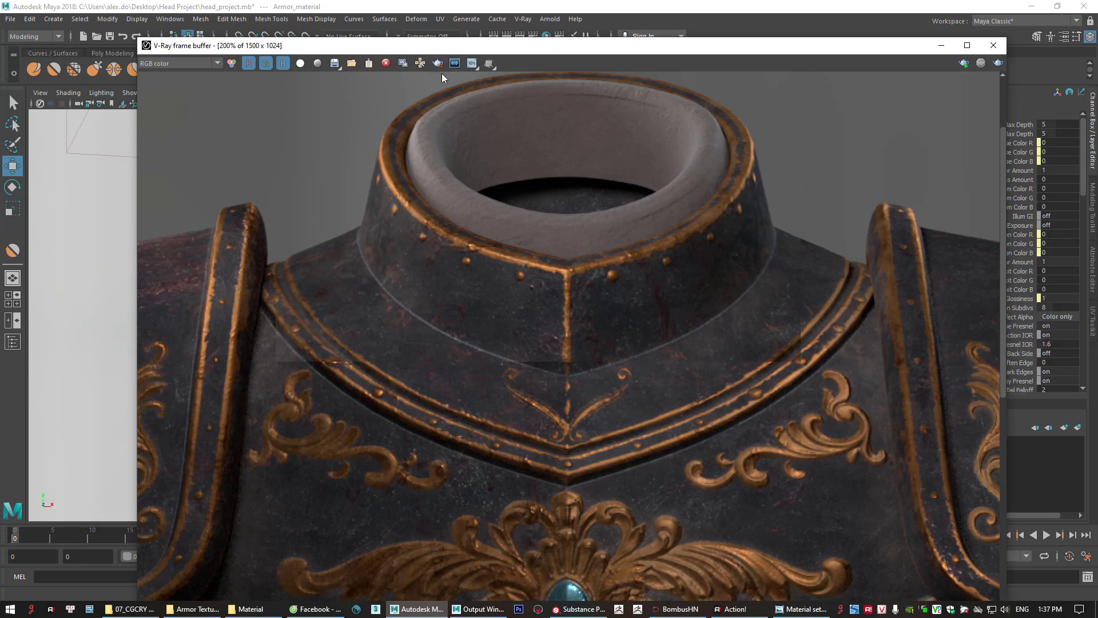
{"action": "scroll", "coordinate": [556, 255], "scroll_direction": "down", "scroll_amount": 2}
{"action": "scroll", "coordinate": [588, 333], "scroll_direction": "up", "scroll_amount": 1}
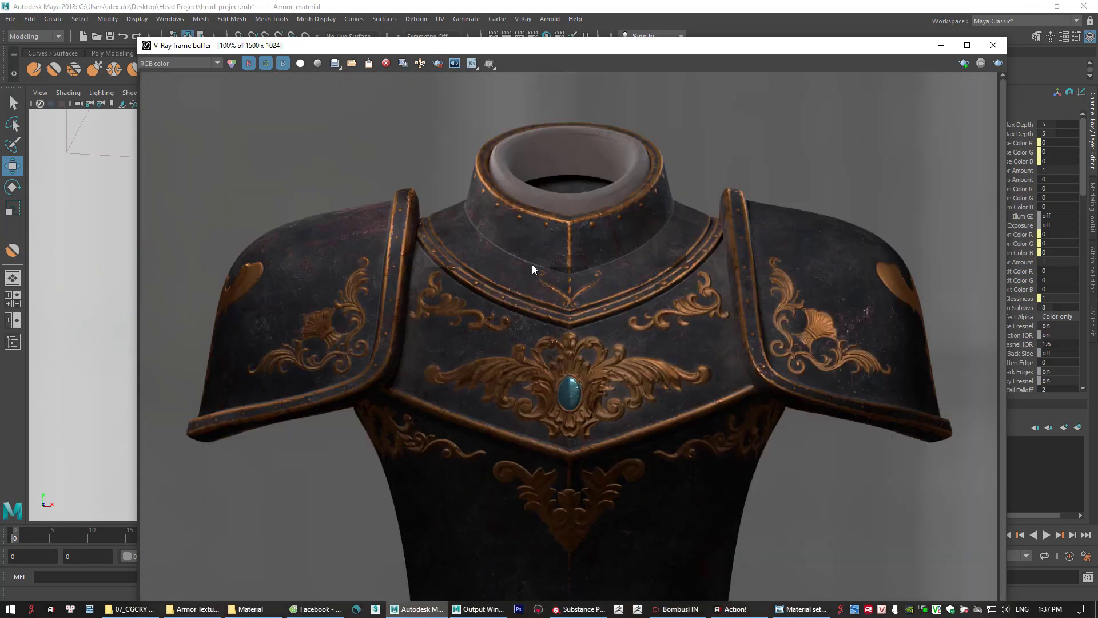
{"action": "left_click", "coordinate": [998, 63]}
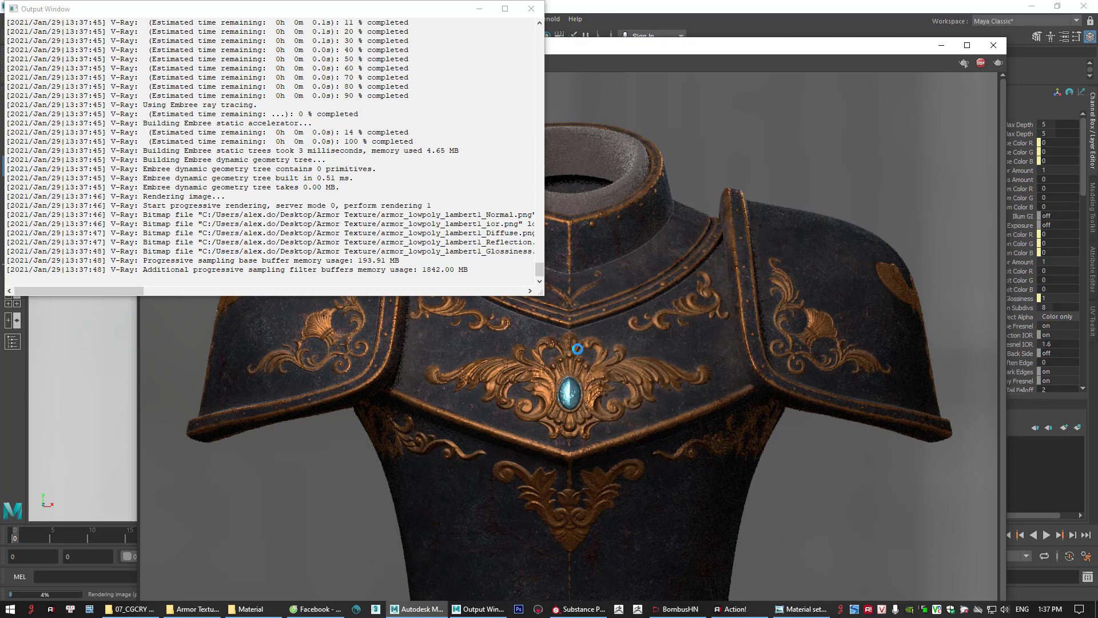
{"action": "left_click", "coordinate": [531, 9]}
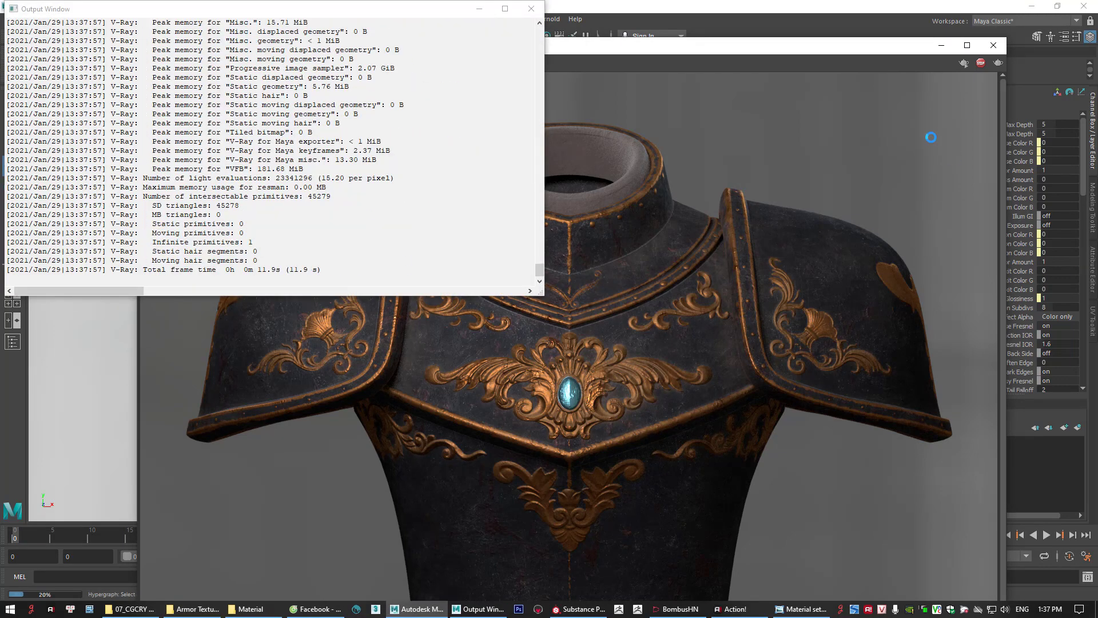
{"action": "left_click", "coordinate": [531, 8]}
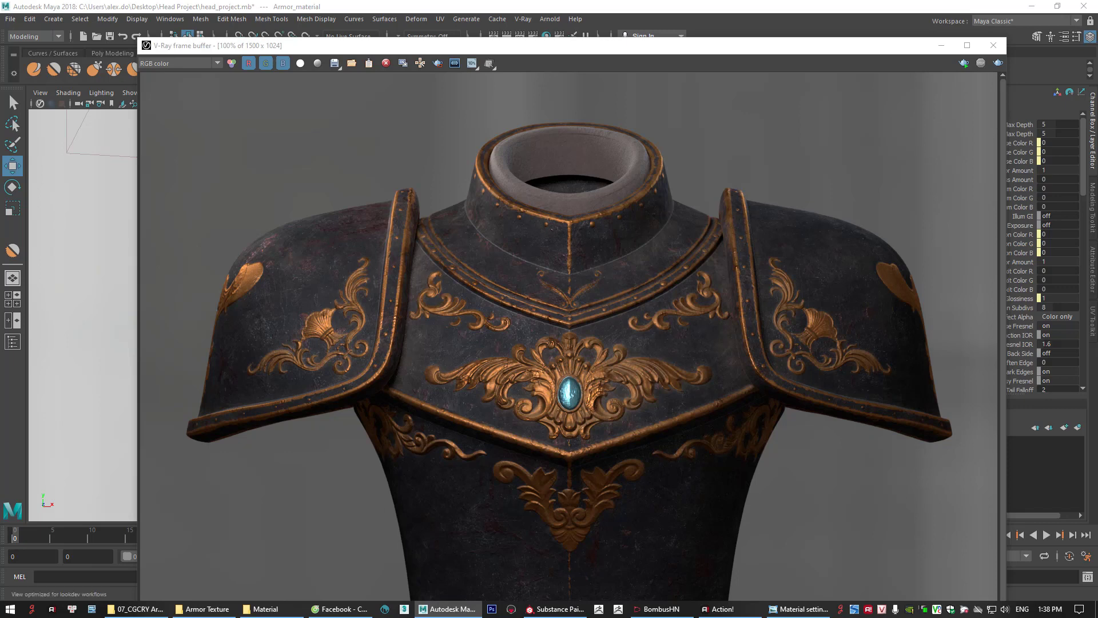
Render the full armor again, move the frame buffer higher on the screen, and dismiss the output log
{"action": "left_click", "coordinate": [998, 63]}
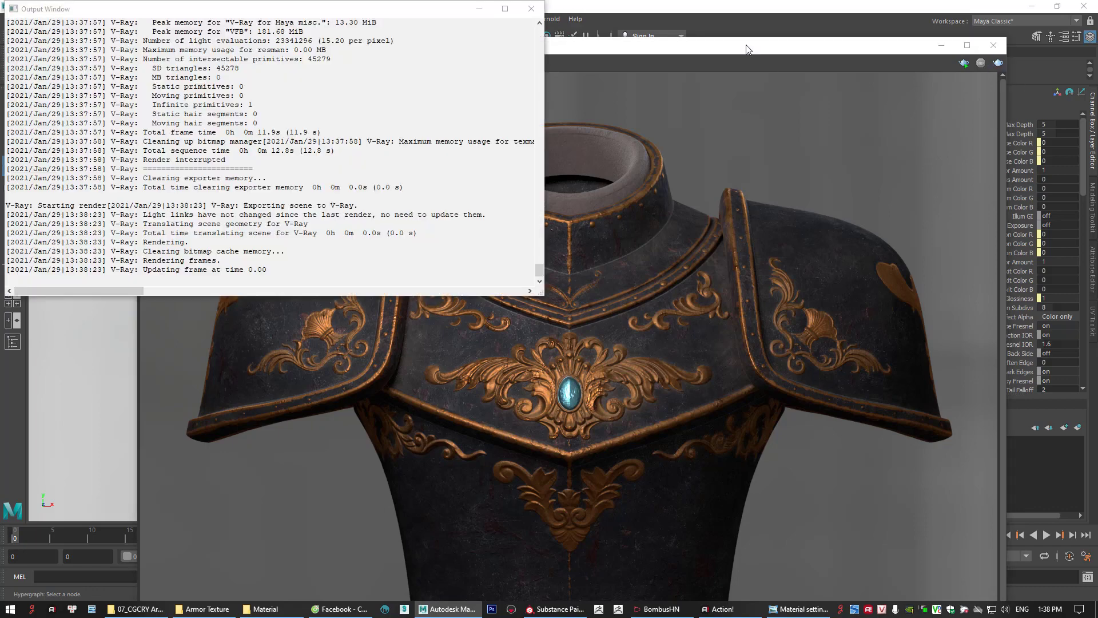
{"action": "left_click_drag", "start_coordinate": [683, 53], "coordinate": [677, 19]}
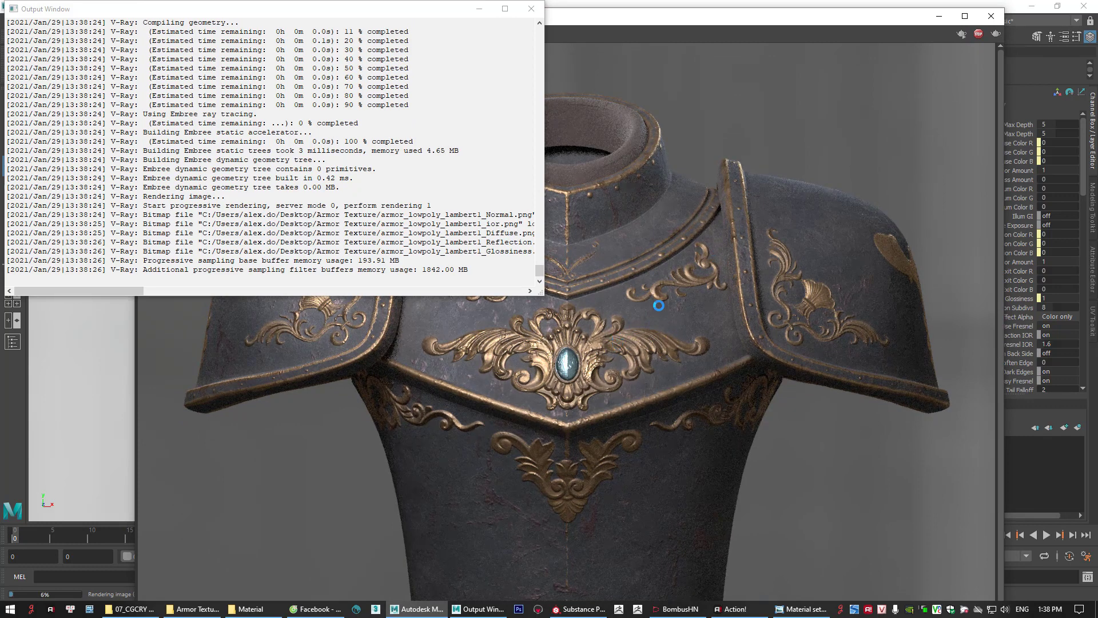
{"action": "scroll", "coordinate": [661, 260], "scroll_direction": "up", "scroll_amount": 2}
{"action": "scroll", "coordinate": [660, 289], "scroll_direction": "down", "scroll_amount": 2}
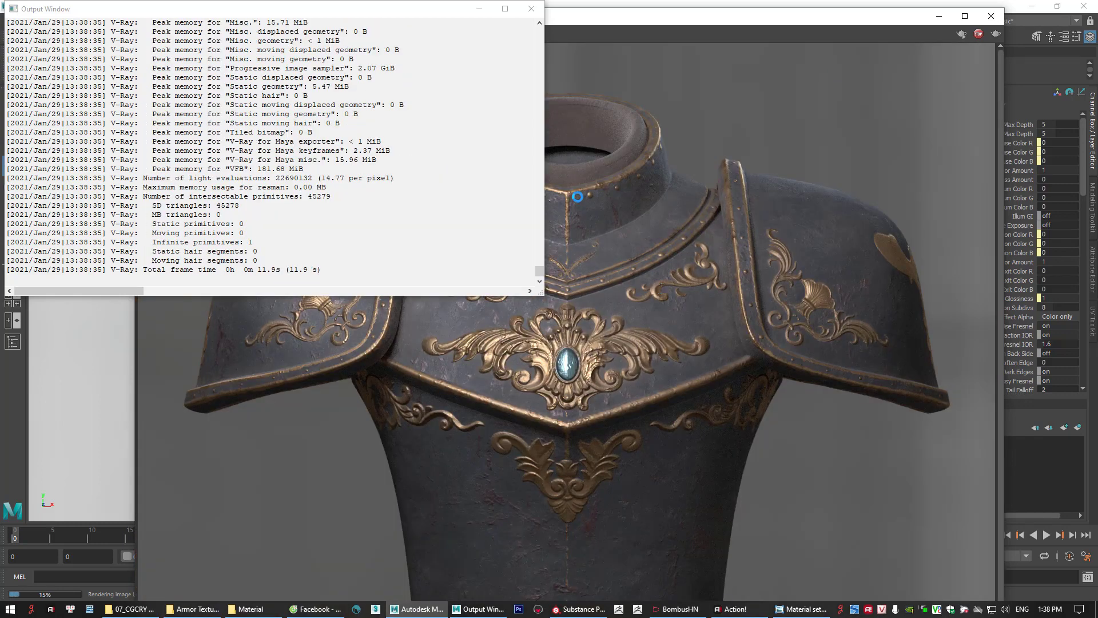
{"action": "left_click", "coordinate": [531, 10]}
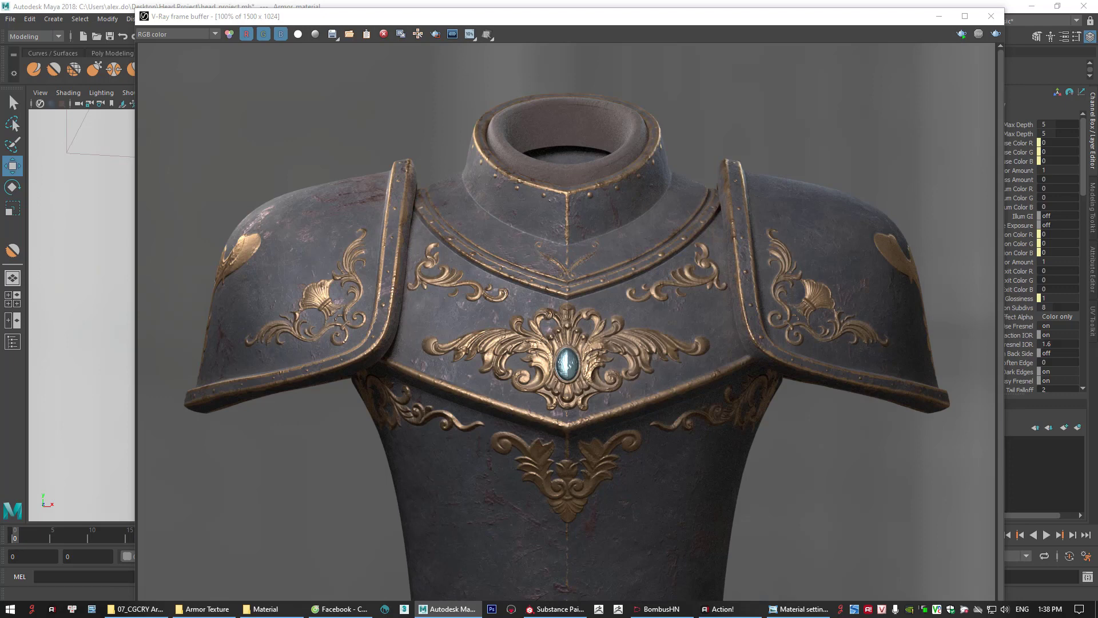
Re-render the full armor, shrink the output log so it clears the frame buffer, and inspect the collar up close
{"action": "left_click", "coordinate": [979, 34]}
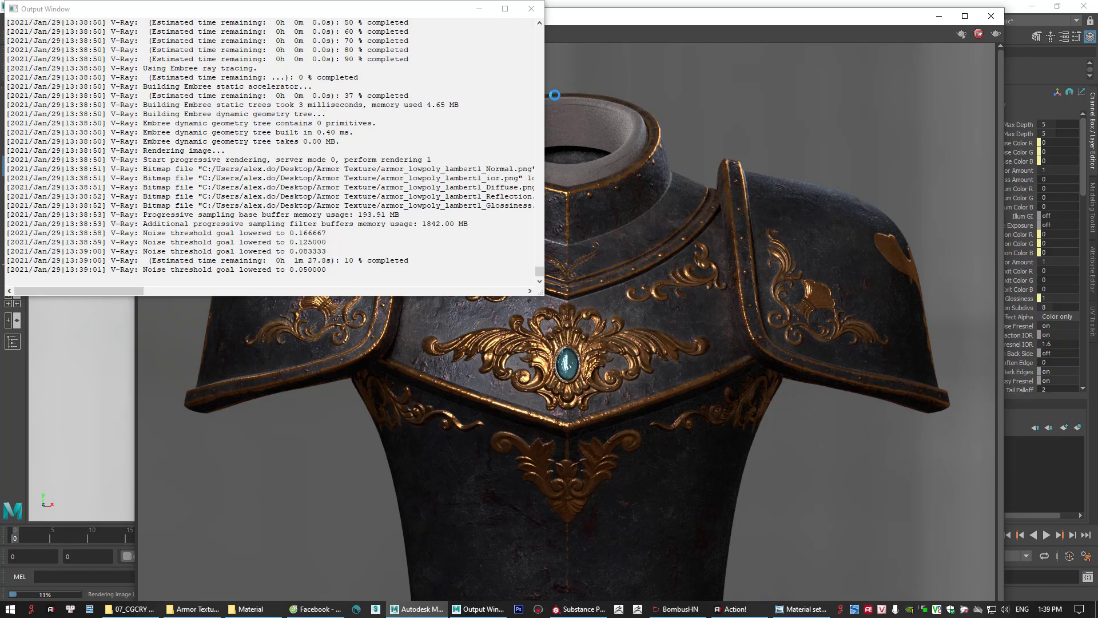
{"action": "left_click_drag", "start_coordinate": [541, 294], "coordinate": [143, 68]}
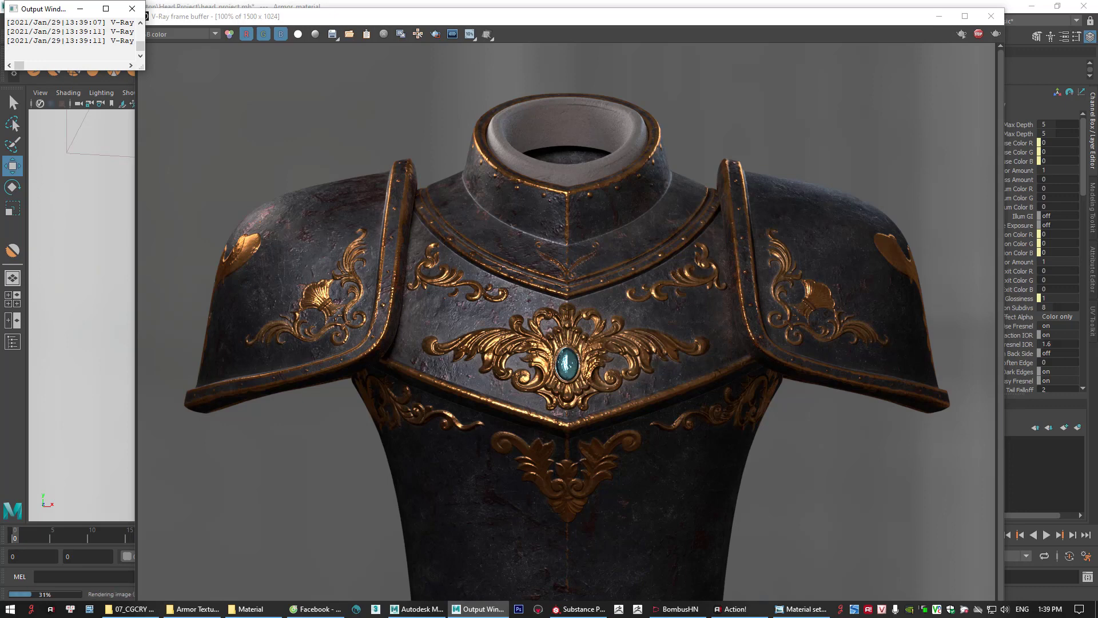
{"action": "left_click", "coordinate": [831, 21]}
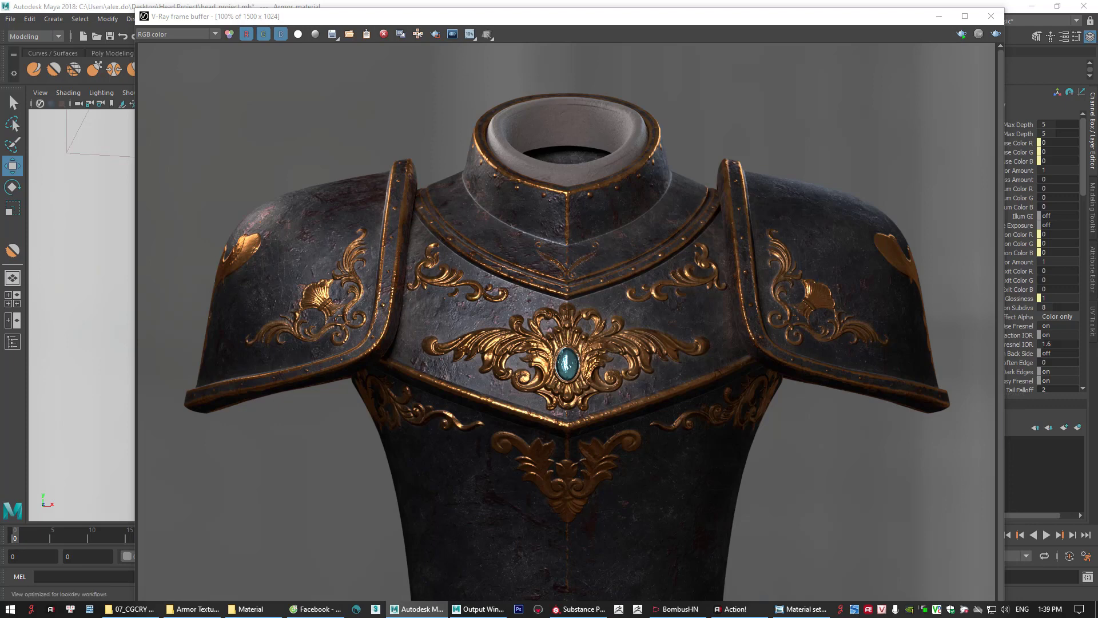
{"action": "left_click", "coordinate": [996, 34]}
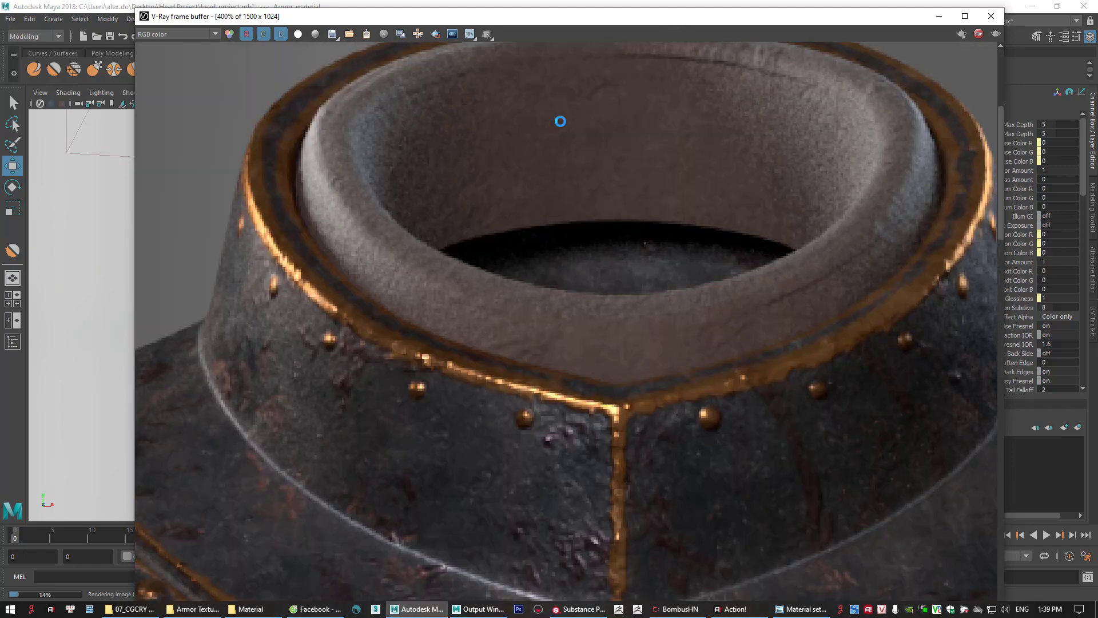
{"action": "scroll", "coordinate": [561, 121], "scroll_direction": "down", "scroll_amount": 1}
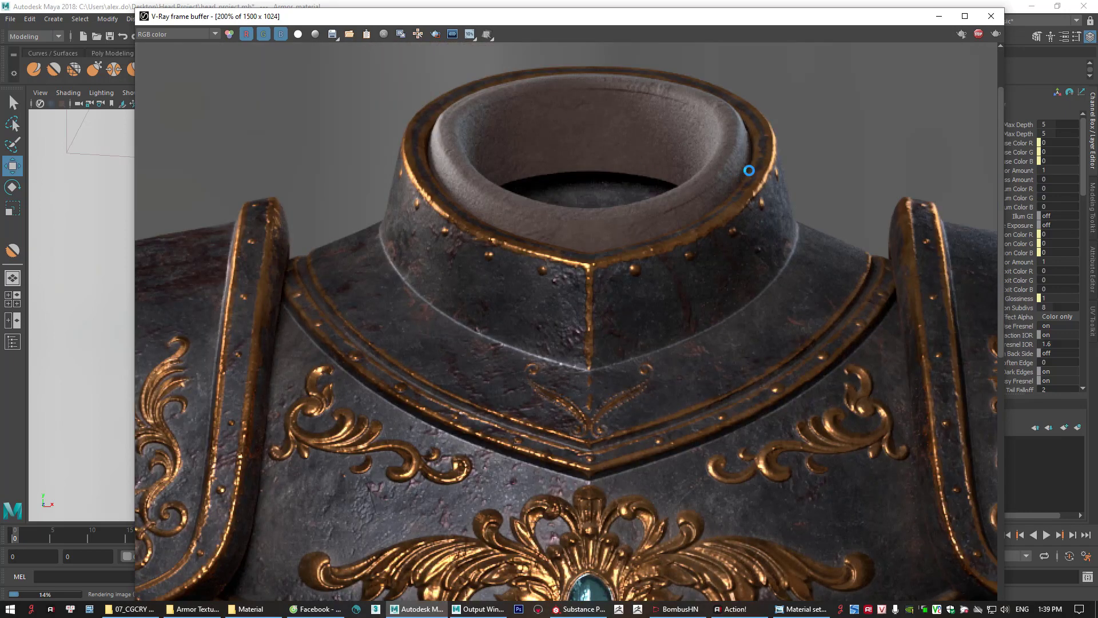
Circle three patches on the collar's inner lining with red screen annotations, clear them, and show the render at 100% again
{"action": "key", "text": "ctrl+alt+g"}
{"action": "left_click_drag", "start_coordinate": [681, 186], "coordinate": [735, 184]}
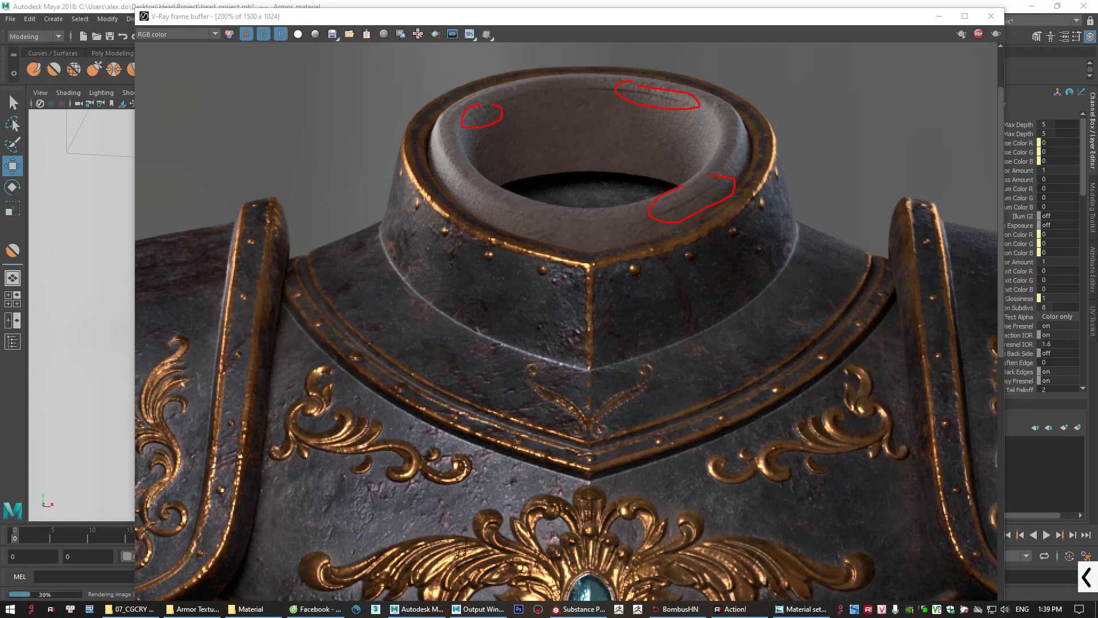
{"action": "key", "text": "Escape"}
{"action": "scroll", "coordinate": [635, 274], "scroll_direction": "down", "scroll_amount": 3}
{"action": "scroll", "coordinate": [601, 337], "scroll_direction": "up", "scroll_amount": 2}
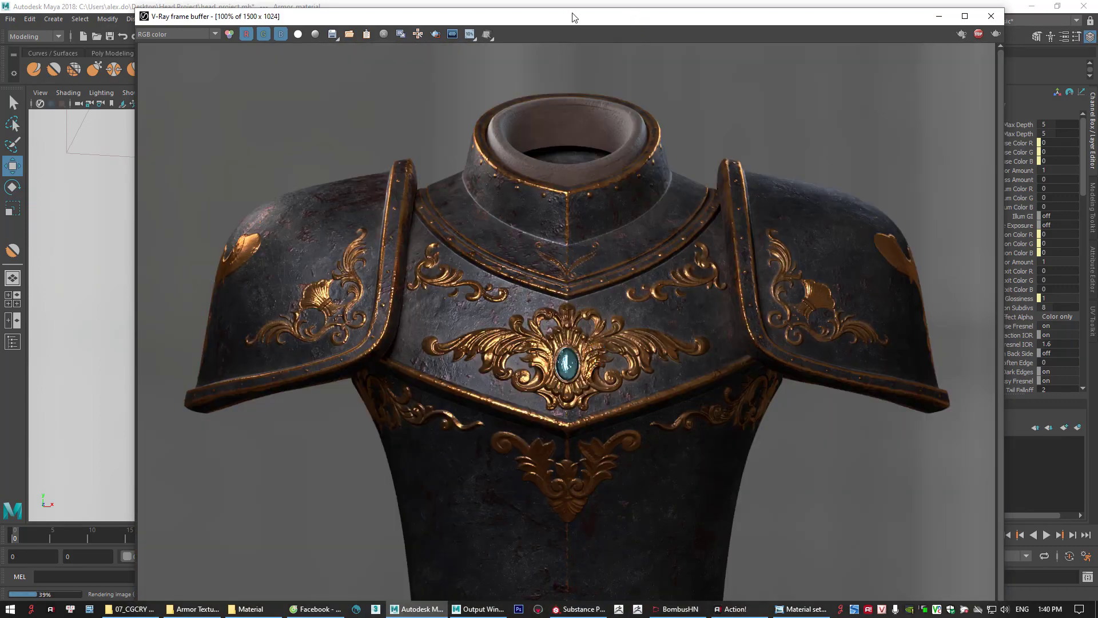
Make the V-Ray frame buffer smaller, move it up, and display its render history
{"action": "left_click_drag", "start_coordinate": [137, 8], "coordinate": [171, 33]}
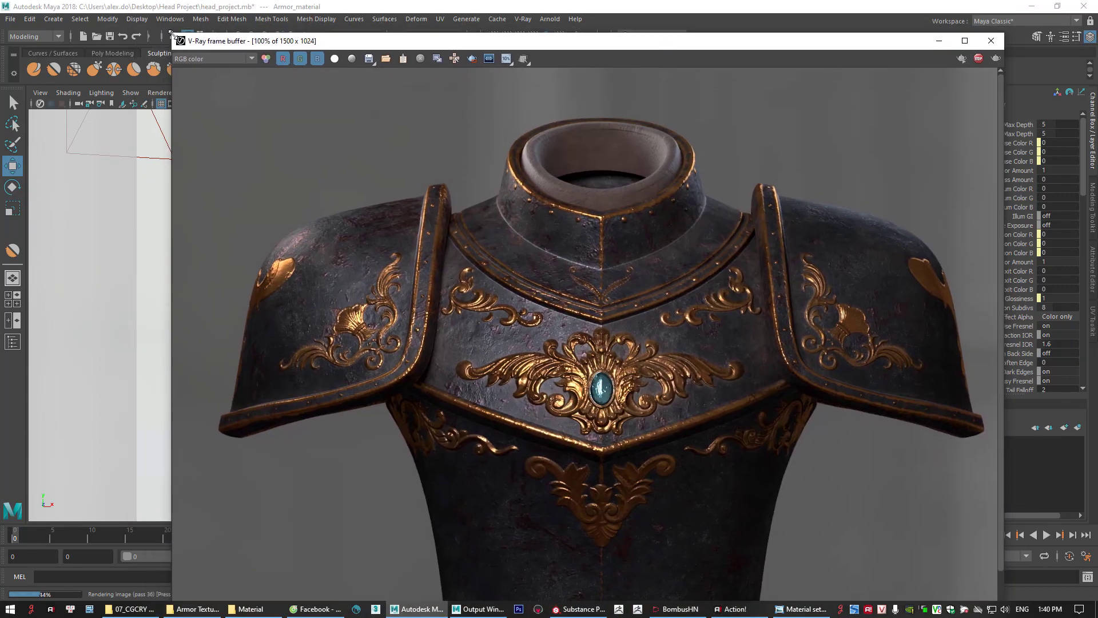
{"action": "left_click_drag", "start_coordinate": [457, 46], "coordinate": [505, 17]}
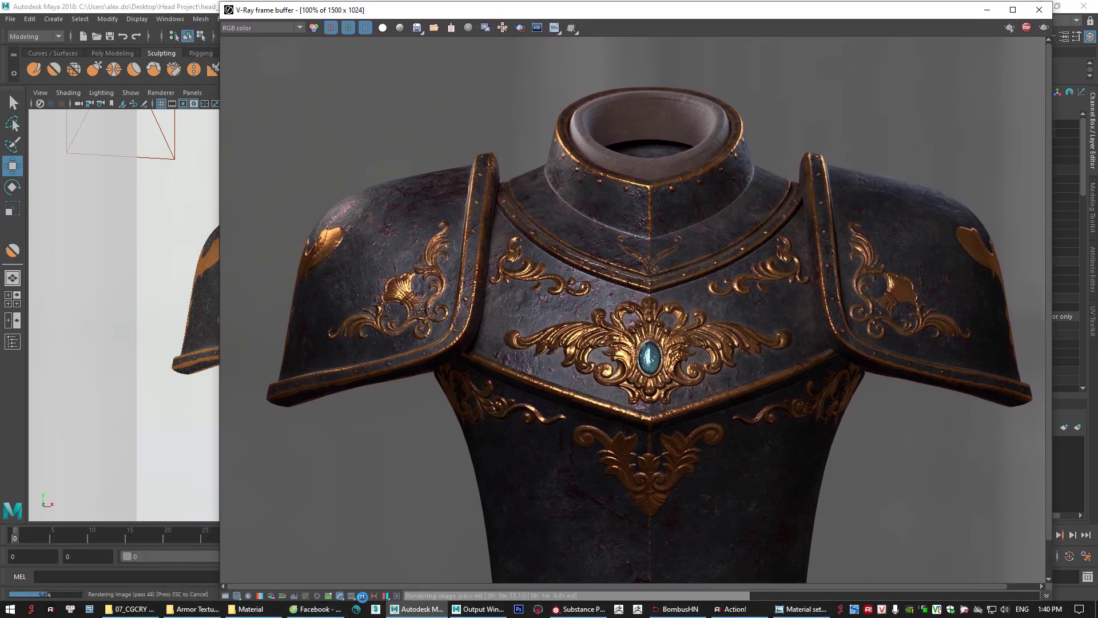
{"action": "left_click", "coordinate": [362, 595]}
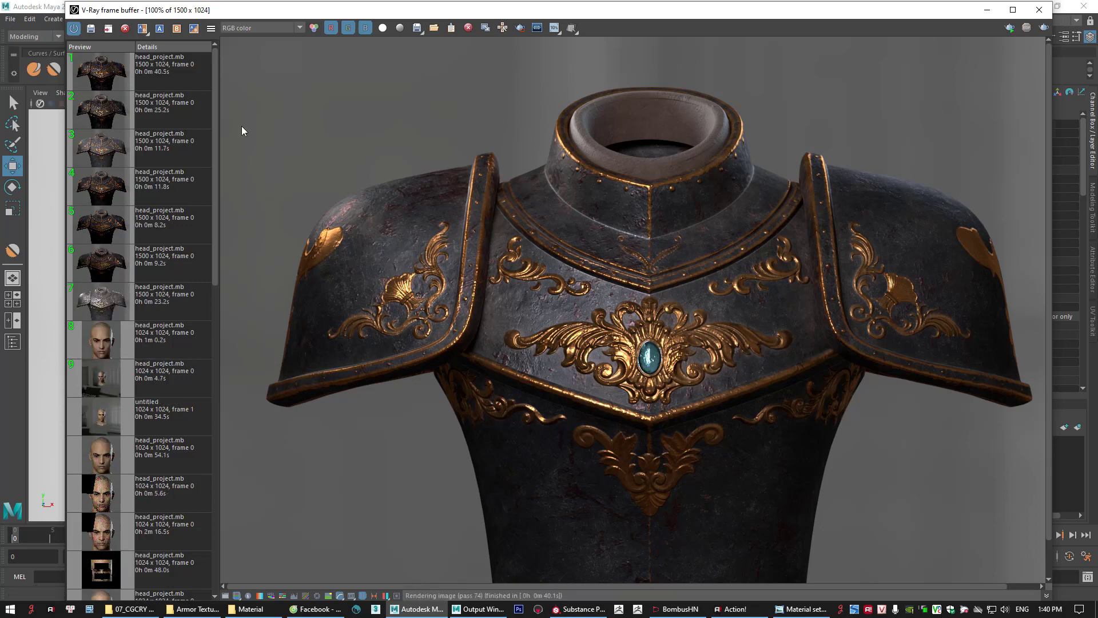
Set the second-newest history render as image A and the newest as B, and slide the comparison divider across the collar
{"action": "left_click", "coordinate": [105, 83]}
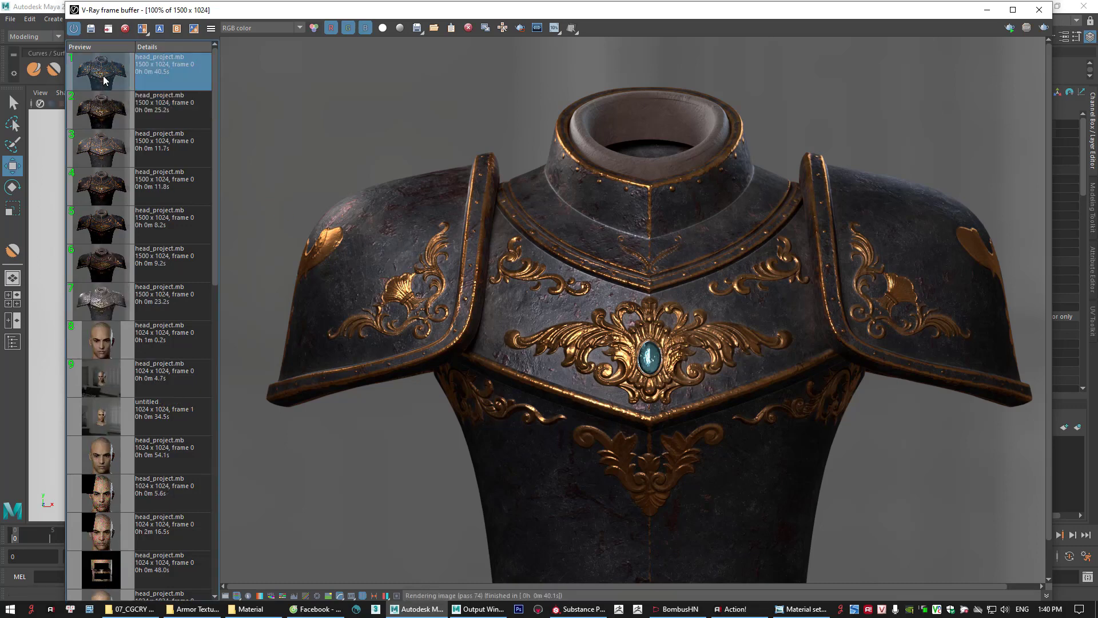
{"action": "left_click", "coordinate": [100, 109]}
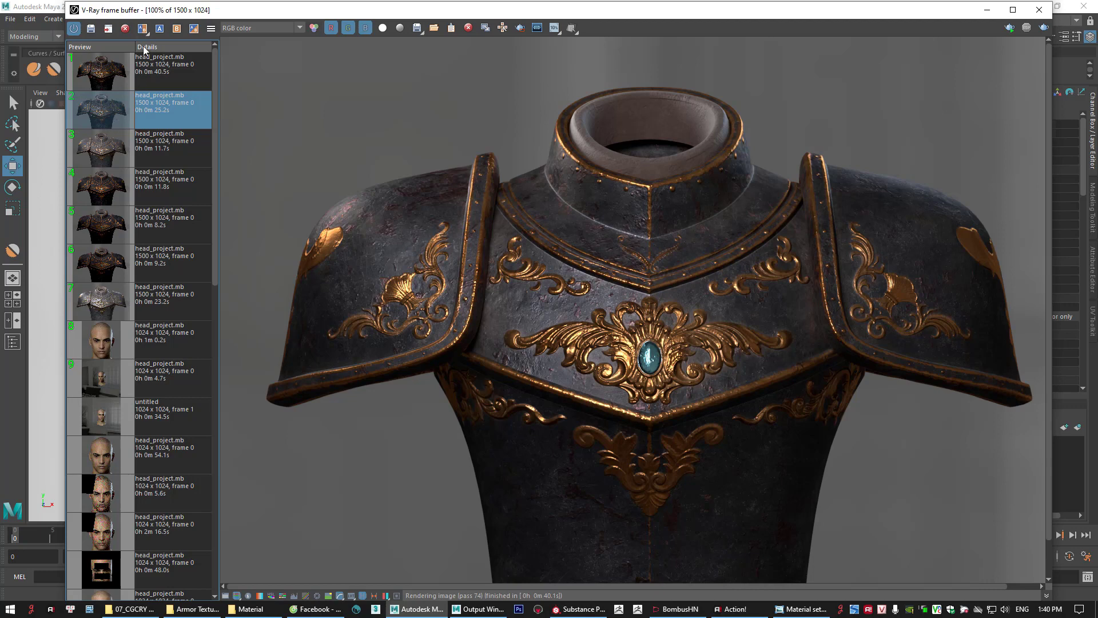
{"action": "left_click", "coordinate": [159, 28]}
{"action": "left_click", "coordinate": [111, 76]}
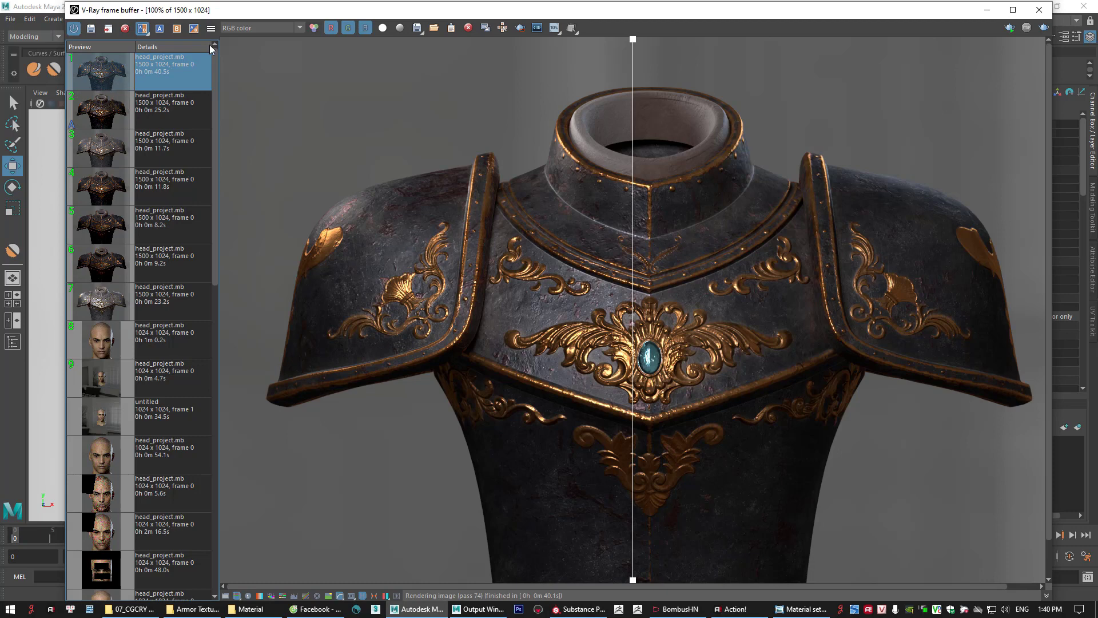
{"action": "left_click", "coordinate": [177, 28]}
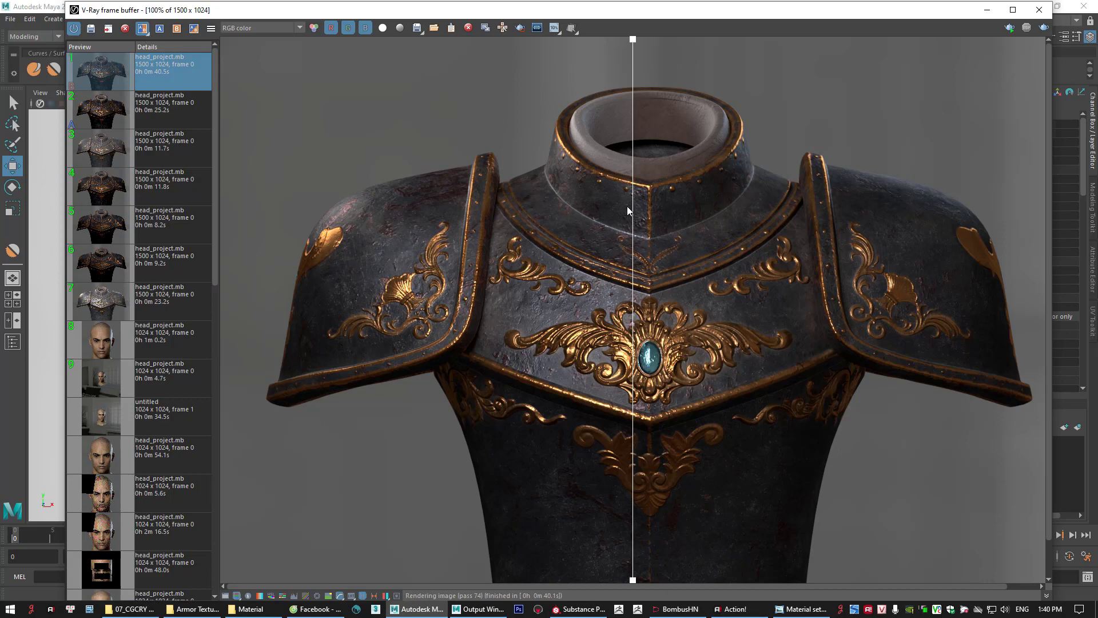
{"action": "left_click_drag", "start_coordinate": [633, 94], "coordinate": [607, 141]}
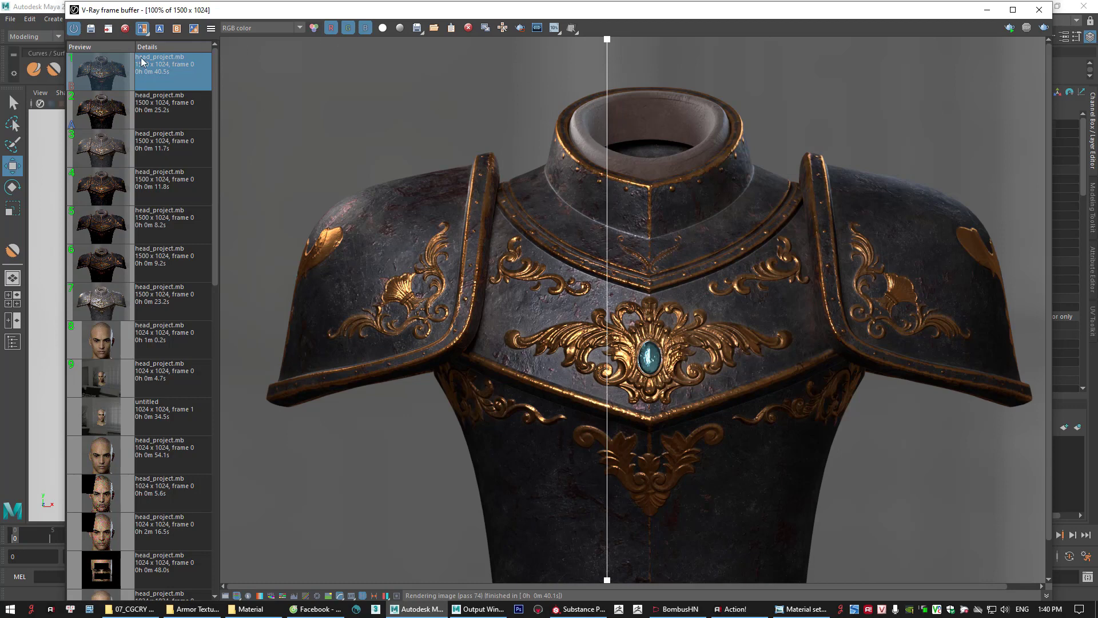
Turn off the split comparison and alternate between the two newest history renders to compare the whole armor
{"action": "left_click", "coordinate": [143, 28]}
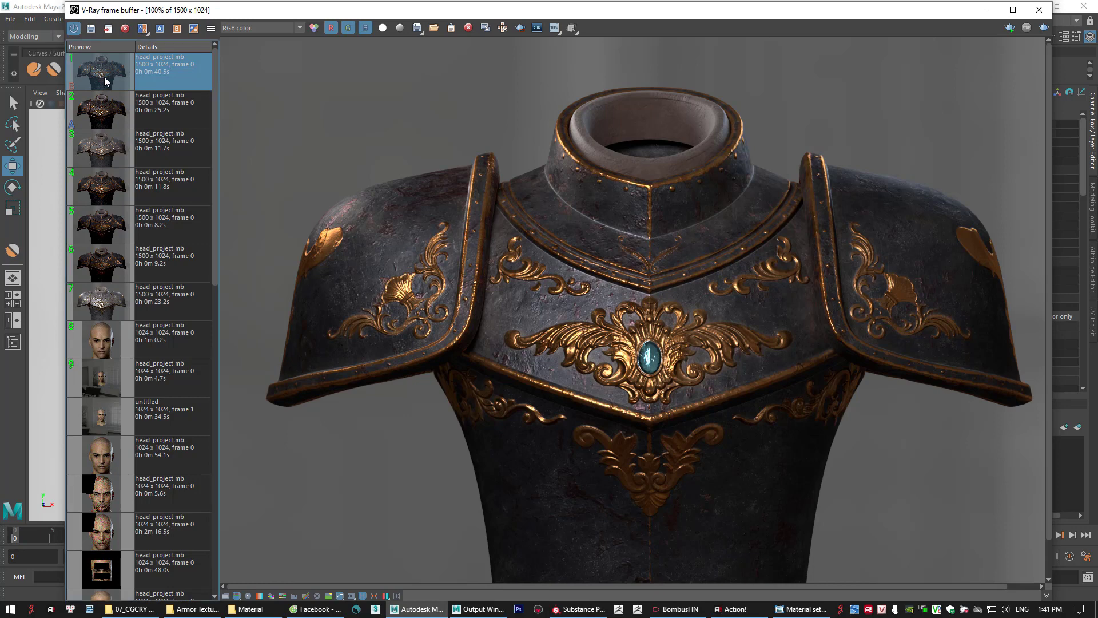
{"action": "left_click", "coordinate": [103, 120]}
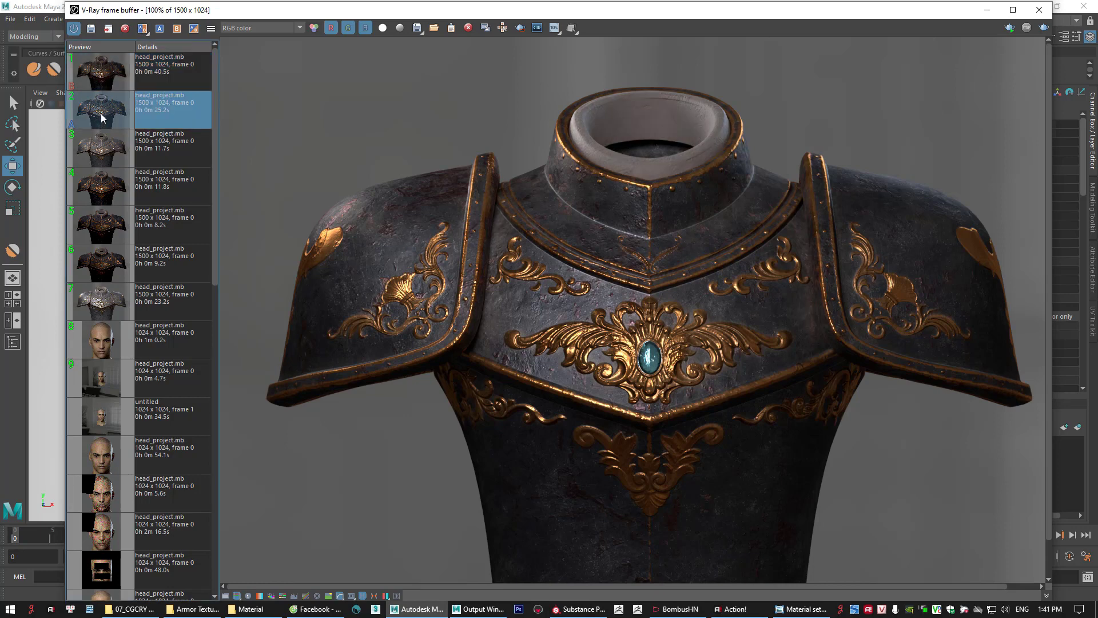
{"action": "left_click", "coordinate": [101, 76]}
{"action": "left_click", "coordinate": [95, 107]}
{"action": "left_click", "coordinate": [107, 72]}
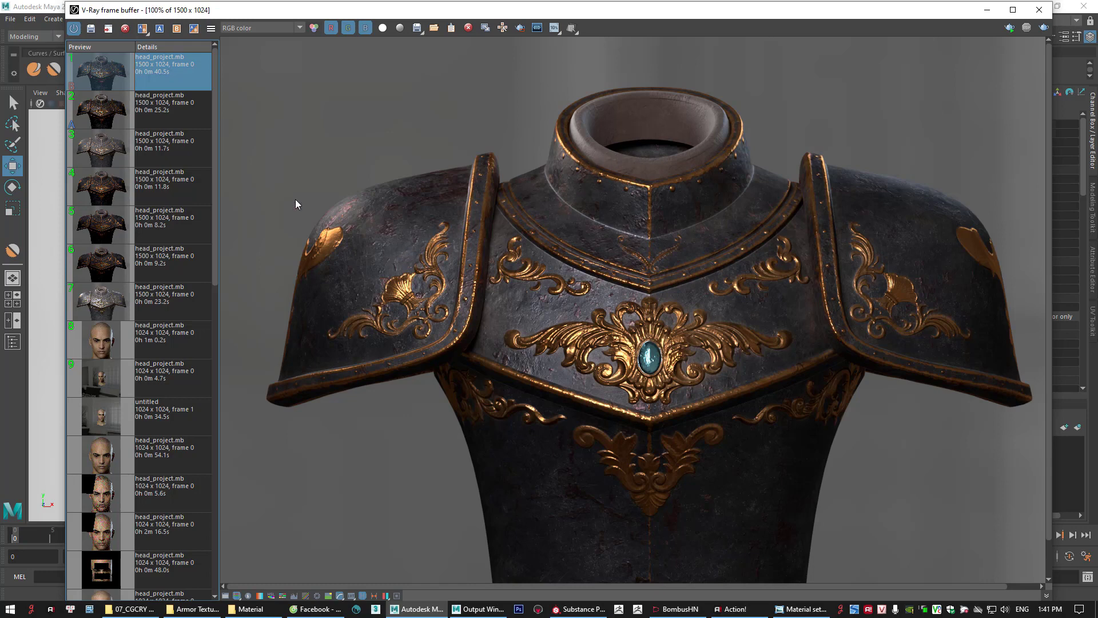
{"action": "double_click", "coordinate": [107, 117]}
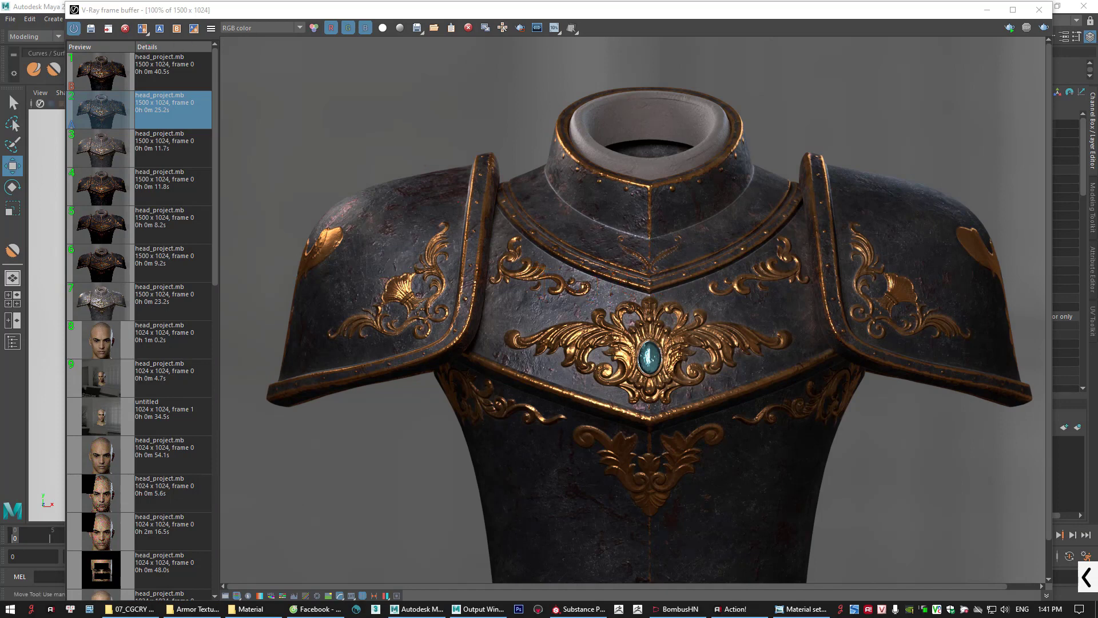
Split-compare the two renders along the armor's center, annotate the halves "IOR SRBG" and "IOR RAW", and clear the annotations
{"action": "left_click", "coordinate": [142, 28]}
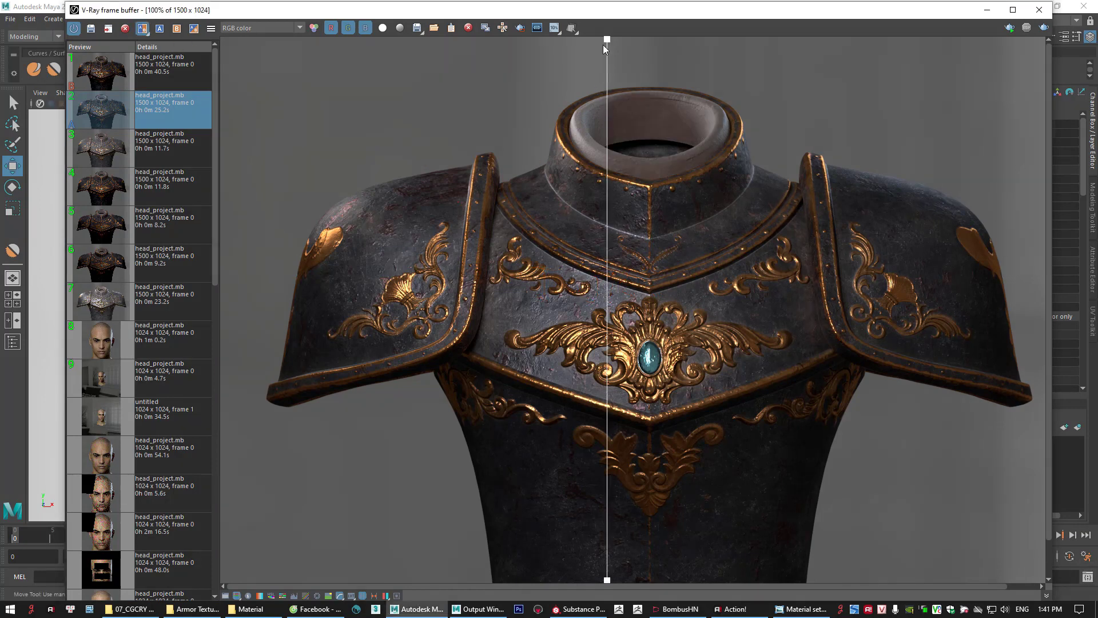
{"action": "left_click_drag", "start_coordinate": [606, 42], "coordinate": [650, 41]}
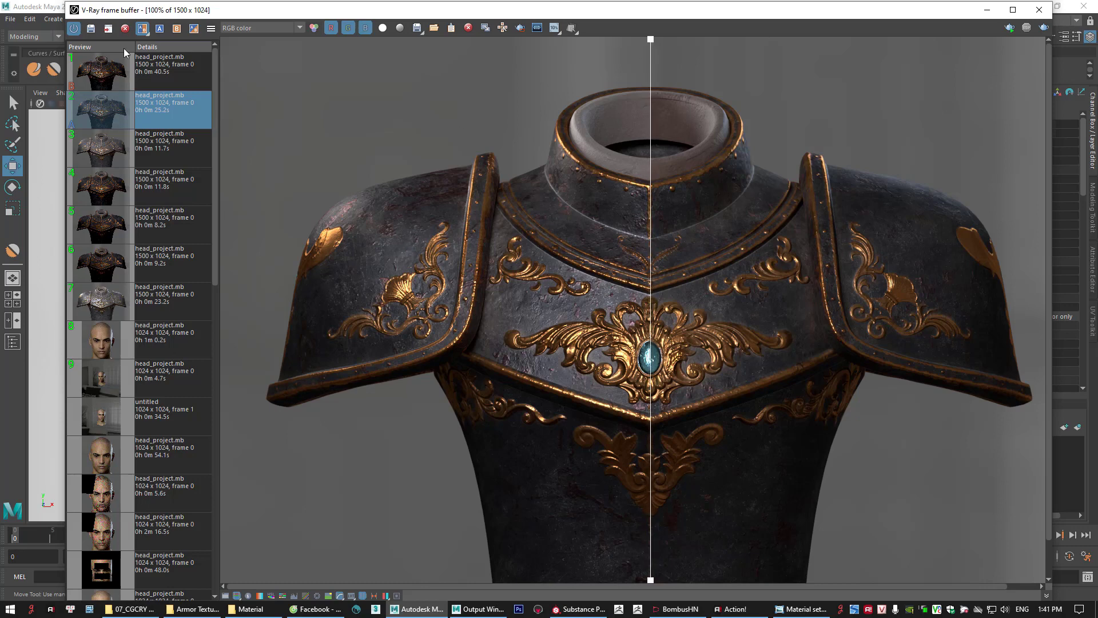
{"action": "key", "text": "ctrl+alt+g"}
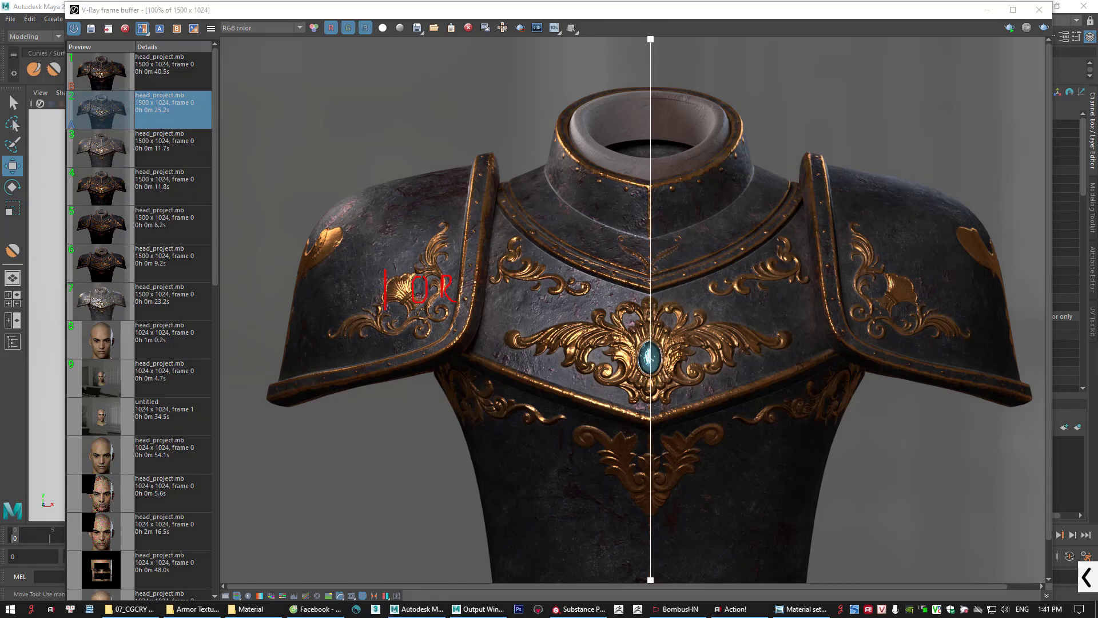
{"action": "left_click_drag", "start_coordinate": [377, 355], "coordinate": [385, 381]}
{"action": "left_click_drag", "start_coordinate": [452, 346], "coordinate": [453, 376]}
{"action": "left_click_drag", "start_coordinate": [490, 341], "coordinate": [490, 378]}
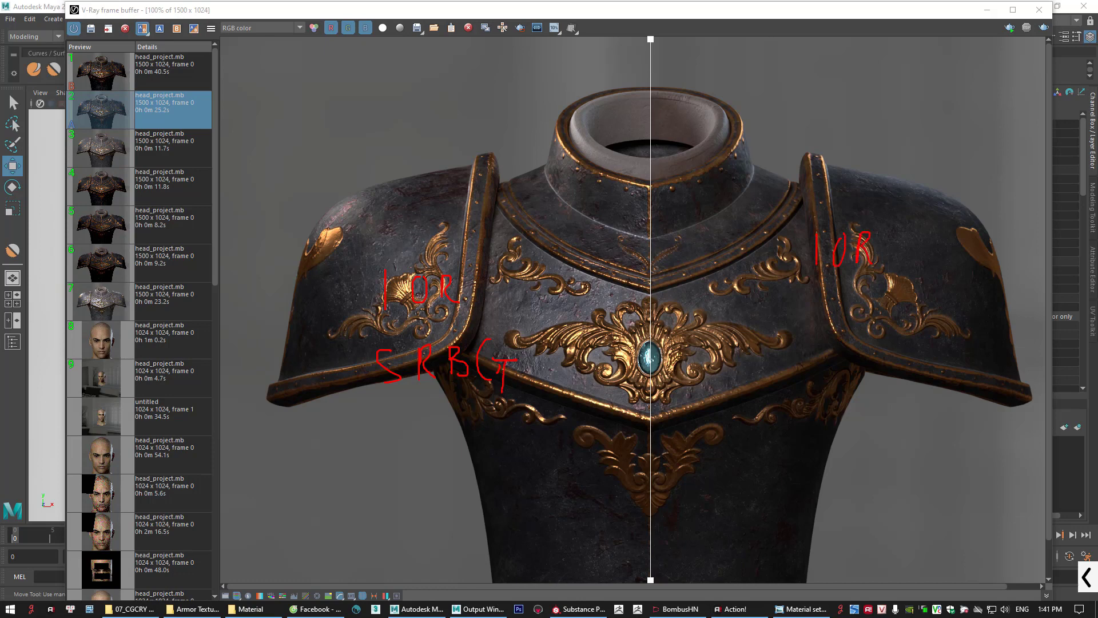
{"action": "left_click_drag", "start_coordinate": [804, 322], "coordinate": [813, 355]}
{"action": "mouse_move", "coordinate": [852, 321]}
{"action": "left_mouse_down"}
{"action": "mouse_move", "coordinate": [861, 354]}
{"action": "mouse_move", "coordinate": [898, 366]}
{"action": "mouse_move", "coordinate": [926, 325]}
{"action": "left_mouse_up"}
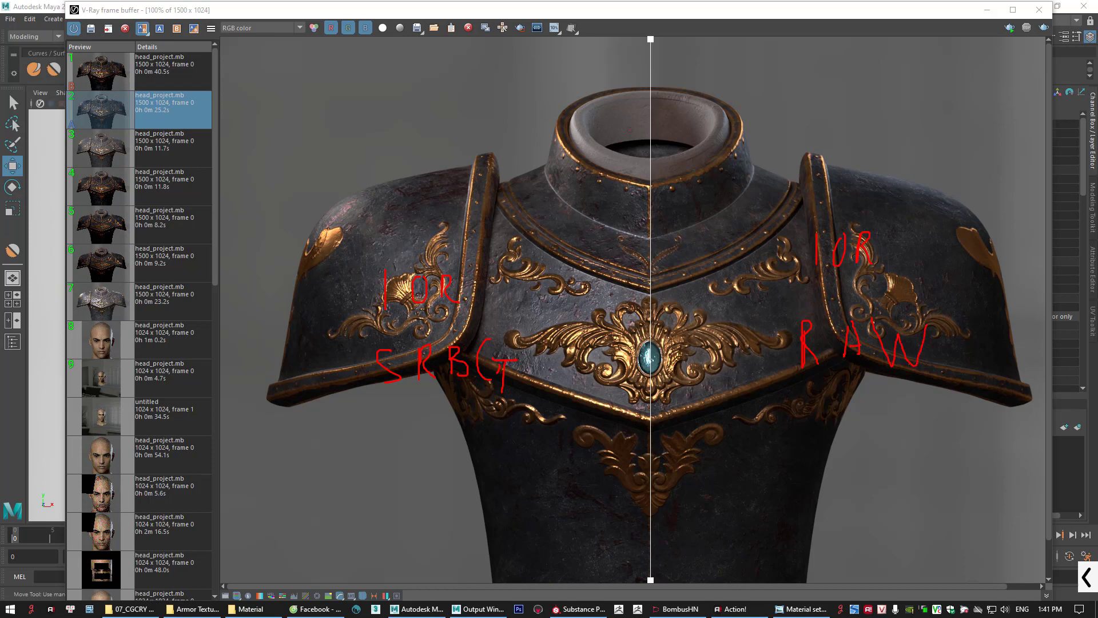
{"action": "left_click_drag", "start_coordinate": [570, 192], "coordinate": [732, 191]}
{"action": "key", "text": "Escape"}
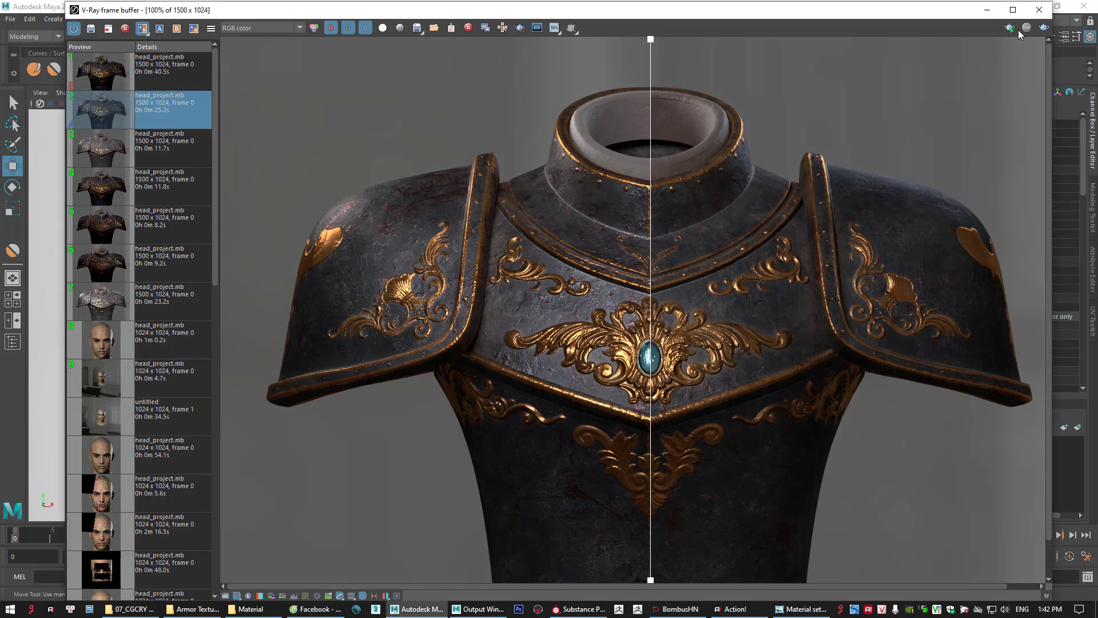
Close the frame buffer, deselect the armor material, and show the front camera and perspective views side by side
{"action": "left_click", "coordinate": [1040, 10]}
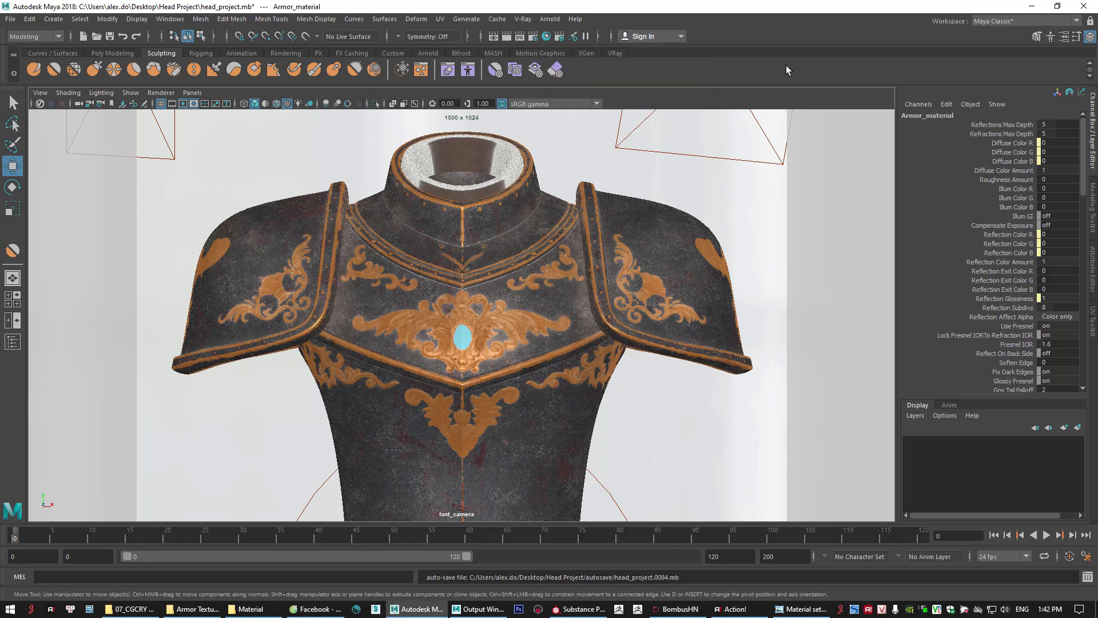
{"action": "left_click", "coordinate": [835, 233]}
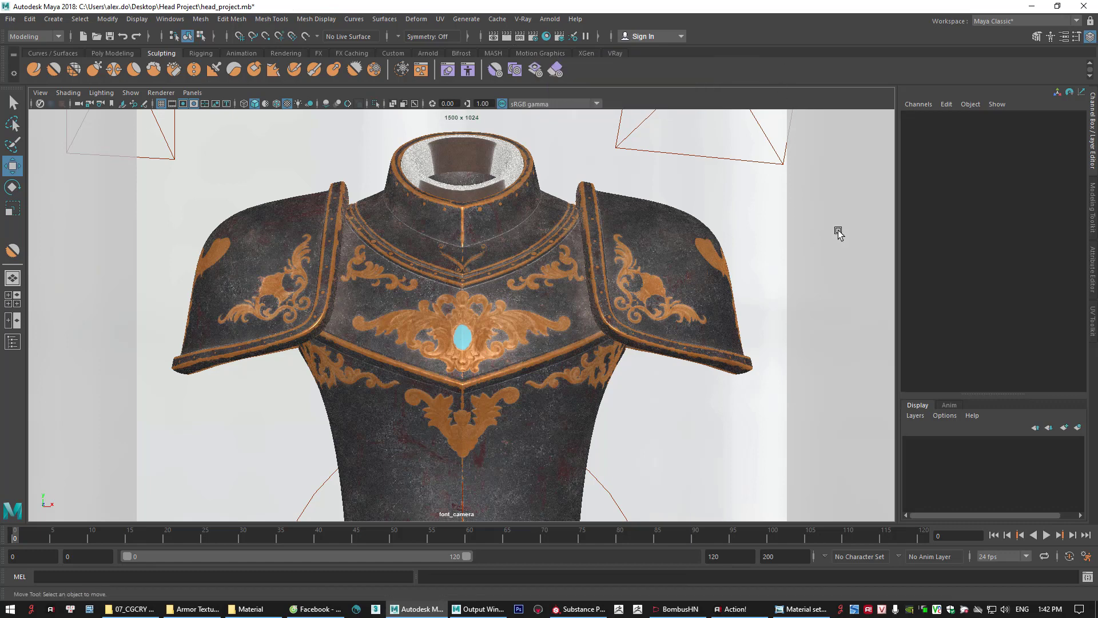
{"action": "key", "text": "space"}
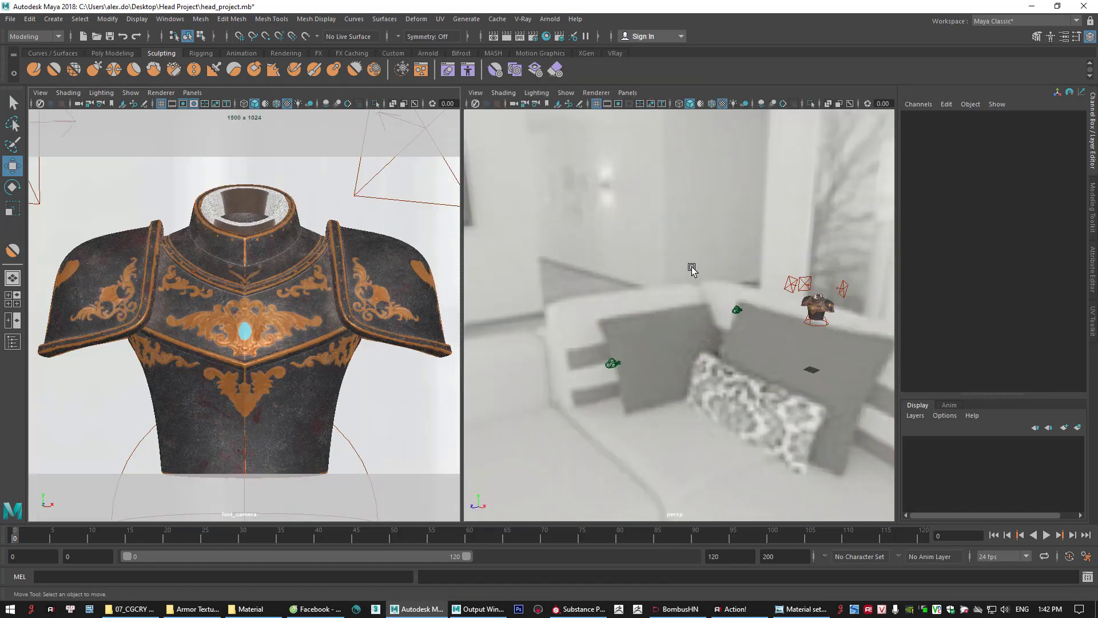
Select font_camera in the perspective view and display the Outliner
{"action": "left_click", "coordinate": [611, 363]}
{"action": "left_click_drag", "start_coordinate": [611, 363], "coordinate": [739, 313], "text": "alt"}
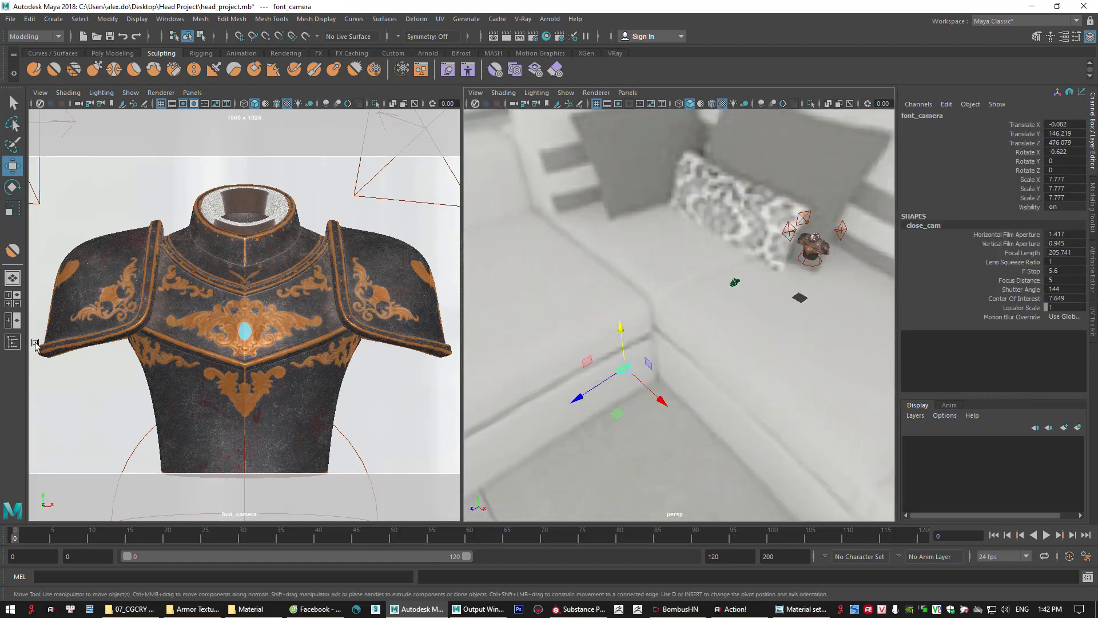
{"action": "left_click", "coordinate": [13, 342]}
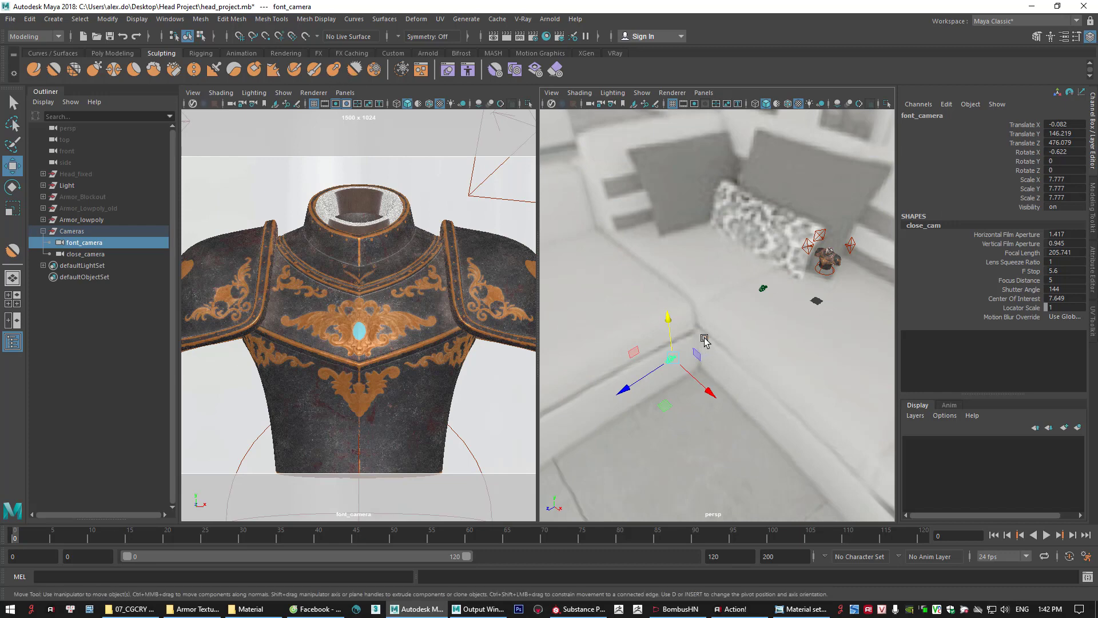
Duplicate font_camera and move the copy along the X axis to about 74.9
{"action": "key", "text": "ctrl+d"}
{"action": "left_click_drag", "start_coordinate": [735, 388], "coordinate": [753, 407]}
{"action": "middle_click_drag", "start_coordinate": [748, 391], "coordinate": [729, 362], "text": "alt"}
{"action": "left_click_drag", "start_coordinate": [729, 362], "coordinate": [721, 369], "text": "alt"}
Rename the duplicated camera Right_Camera
{"action": "left_click", "coordinate": [87, 266]}
{"action": "double_click", "coordinate": [926, 116]}
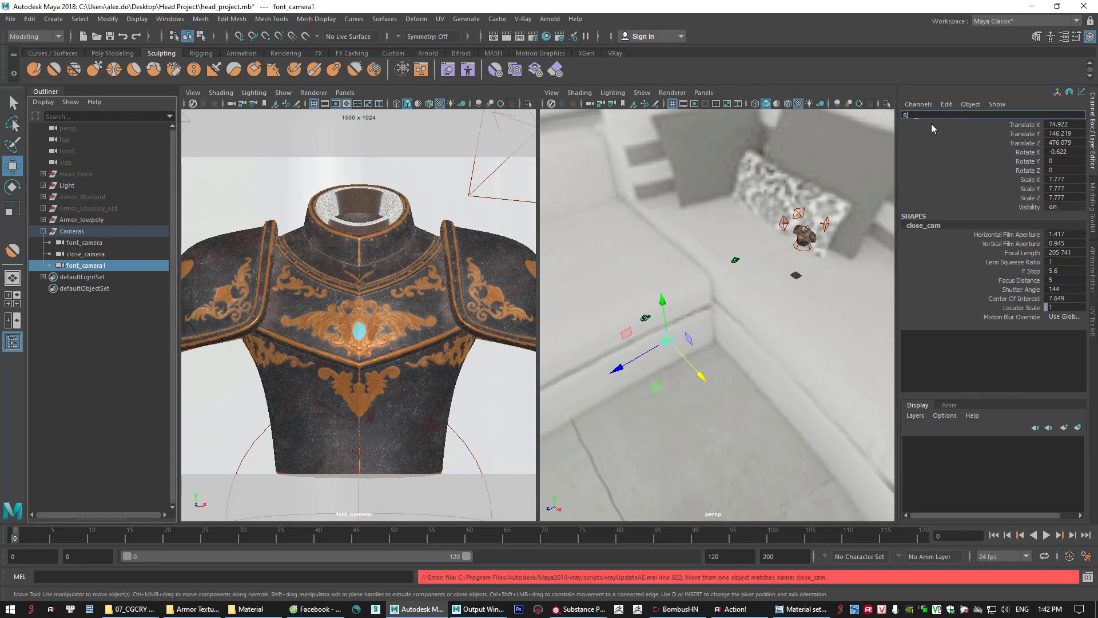
{"action": "type", "text": "Right_ Camera"}
{"action": "key", "text": "Return"}
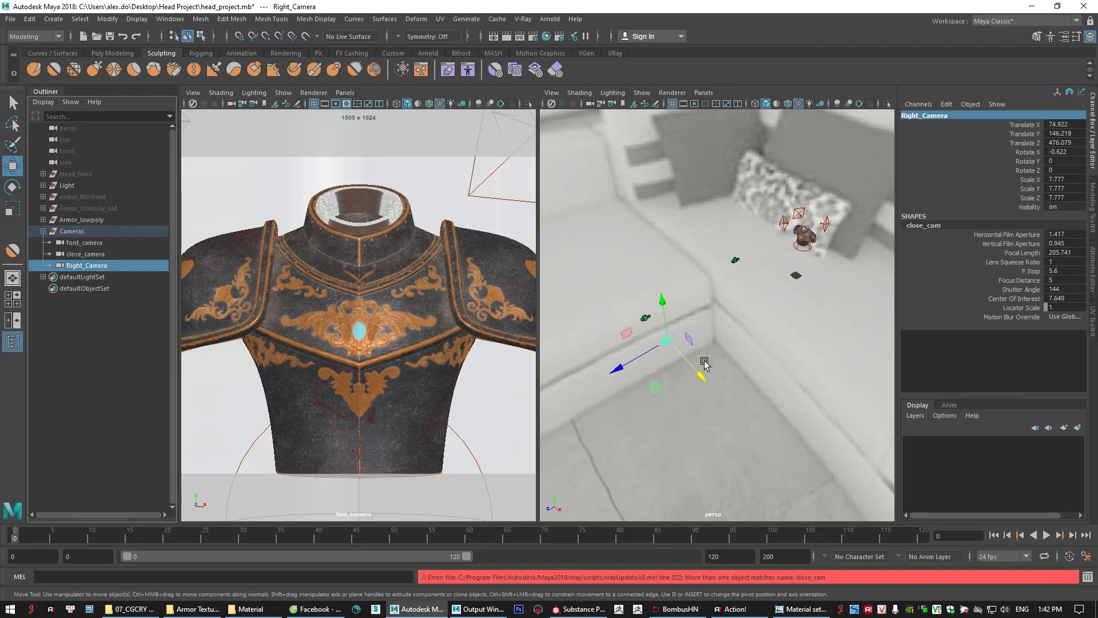
Look through Right_Camera in the viewport currently showing the font_camera view
{"action": "left_click", "coordinate": [345, 92]}
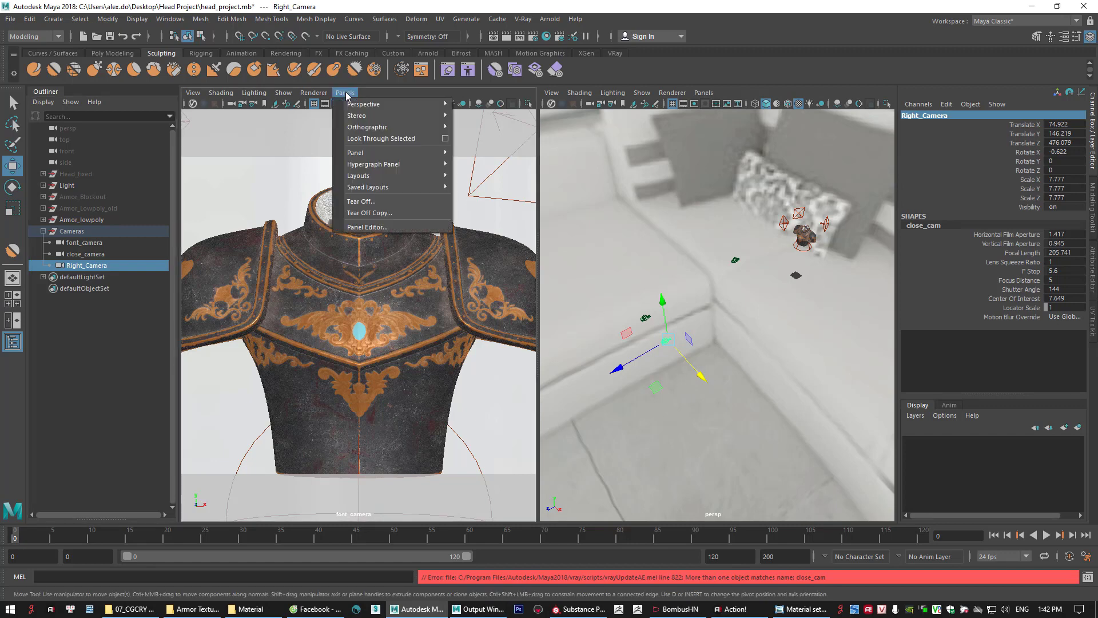
Look through Right_Camera and rotate it to about 8.7 degrees around Y so the armor comes into view
{"action": "mouse_move", "coordinate": [365, 105]}
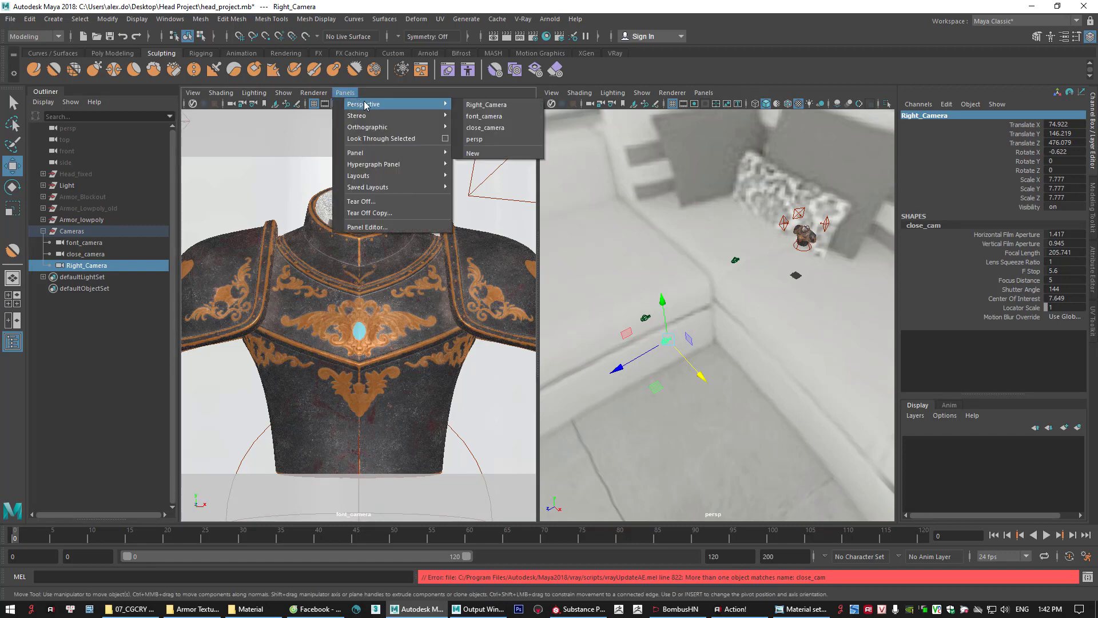
{"action": "left_click", "coordinate": [487, 108]}
{"action": "key", "text": "e"}
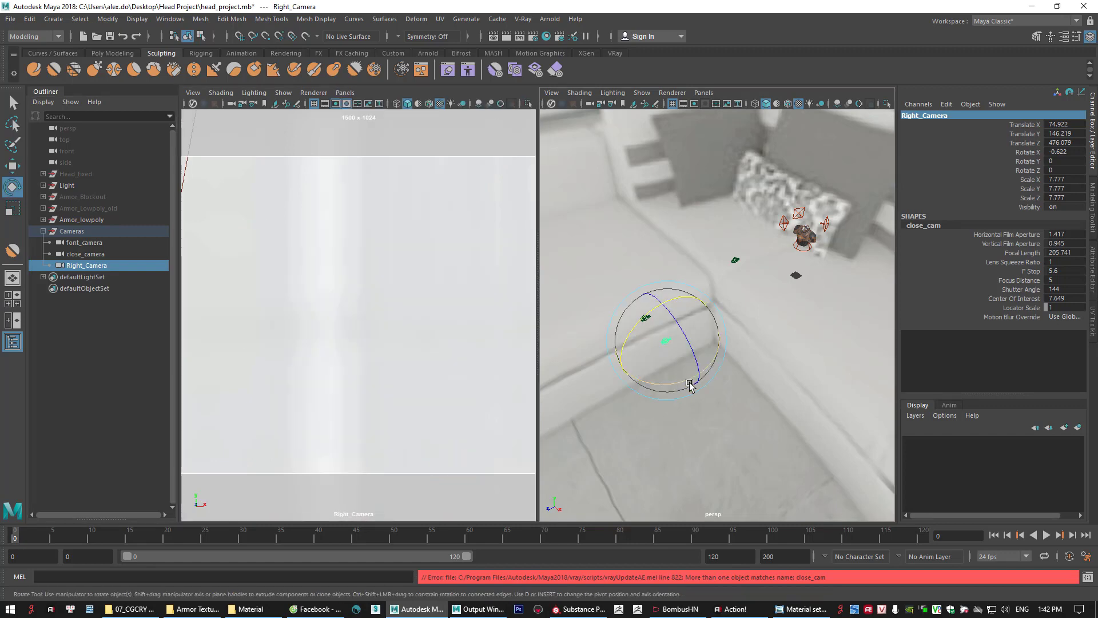
{"action": "left_click_drag", "start_coordinate": [692, 379], "coordinate": [698, 368]}
{"action": "left_click_drag", "start_coordinate": [765, 343], "coordinate": [725, 349], "text": "alt"}
{"action": "scroll", "coordinate": [724, 348], "scroll_direction": "down", "scroll_amount": 3}
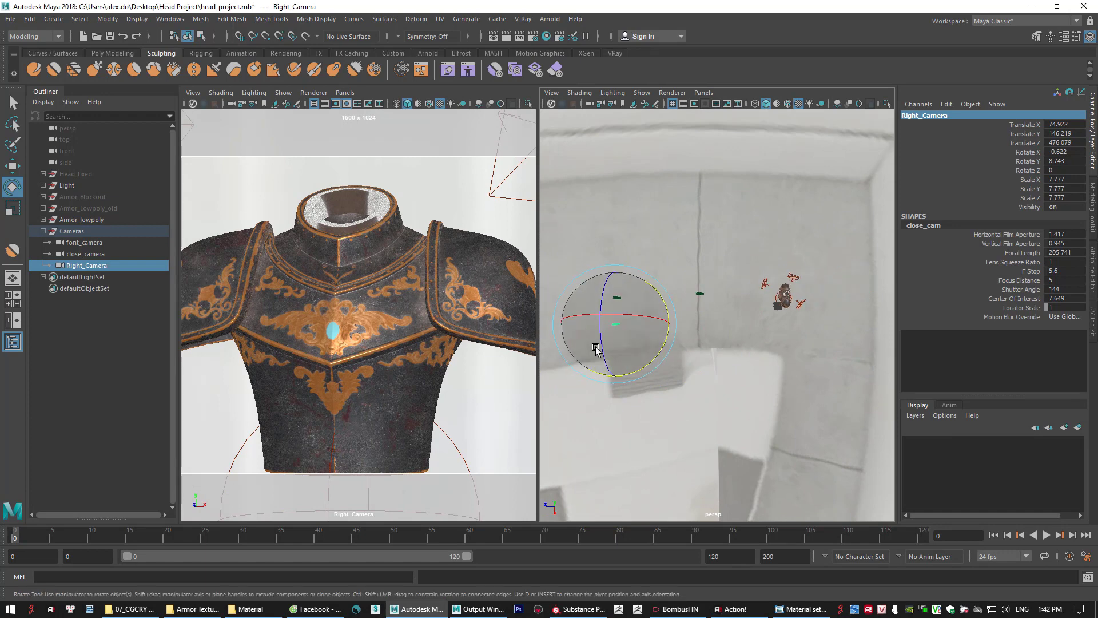
Delete Right_Camera, undo the deletion, and exit the Vietnamese keyboard utility
{"action": "key", "text": "Delete"}
{"action": "key", "text": "ctrl+z"}
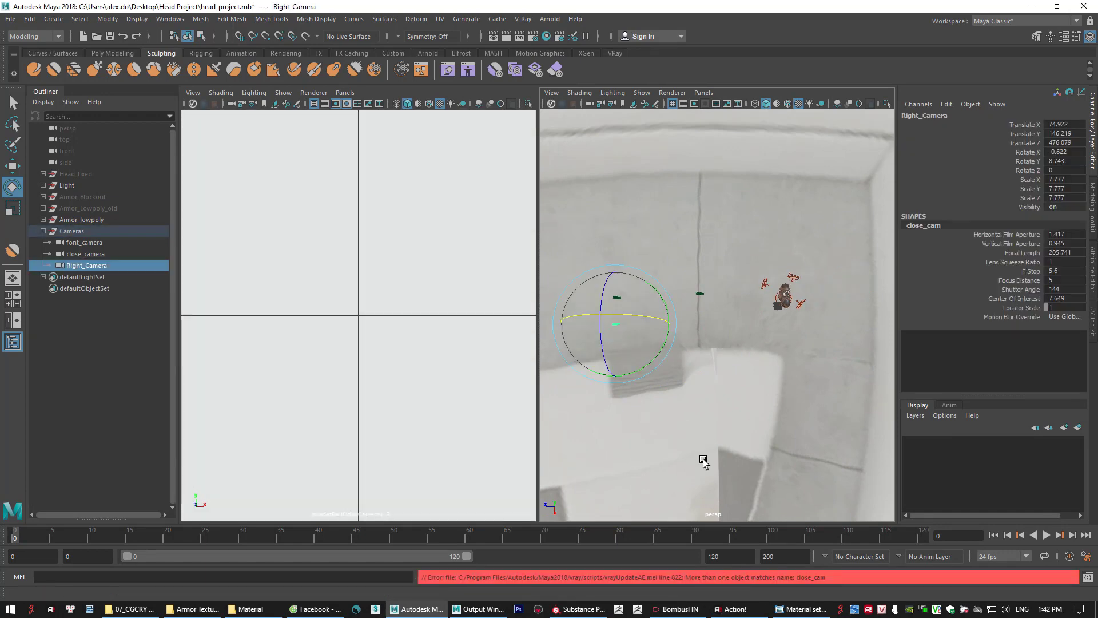
{"action": "right_click", "coordinate": [880, 610]}
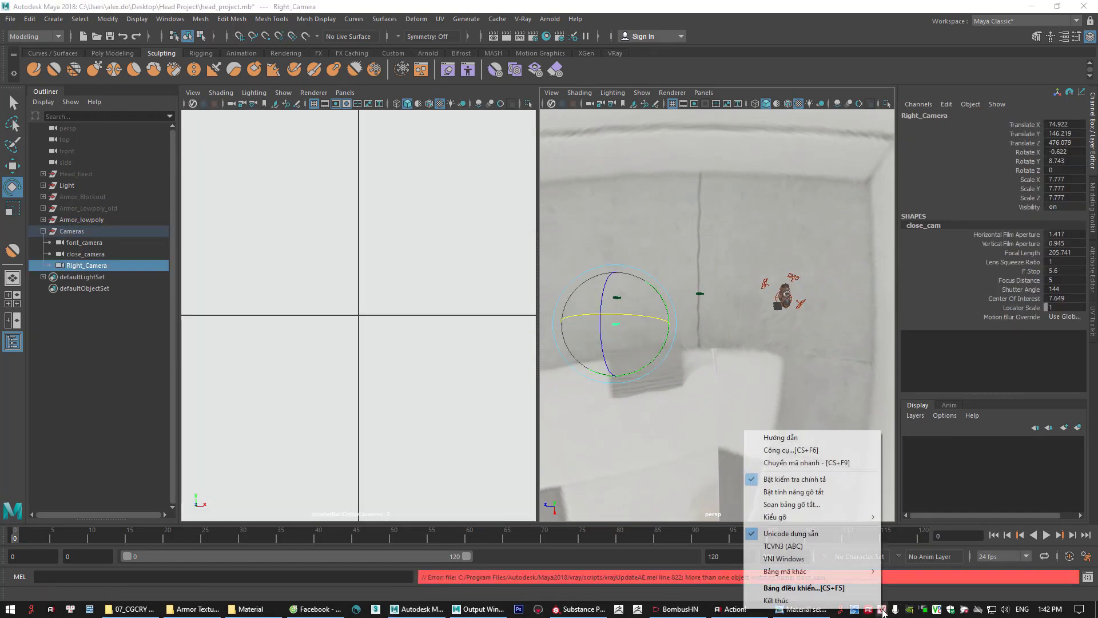
{"action": "left_click", "coordinate": [867, 601]}
Move Right_Camera to about X 96.8, Y 143.6, Z 225.5 and rotate it to about 37.7 degrees around Y
{"action": "left_click_drag", "start_coordinate": [656, 364], "coordinate": [640, 375], "text": "alt"}
{"action": "key", "text": "w"}
{"action": "left_click_drag", "start_coordinate": [578, 362], "coordinate": [774, 362]}
{"action": "key", "text": "e"}
{"action": "left_click_drag", "start_coordinate": [697, 366], "coordinate": [707, 311], "text": "alt"}
{"action": "left_click_drag", "start_coordinate": [718, 315], "coordinate": [702, 313]}
{"action": "left_click_drag", "start_coordinate": [687, 352], "coordinate": [741, 326], "text": "alt"}
{"action": "left_click_drag", "start_coordinate": [752, 240], "coordinate": [747, 240]}
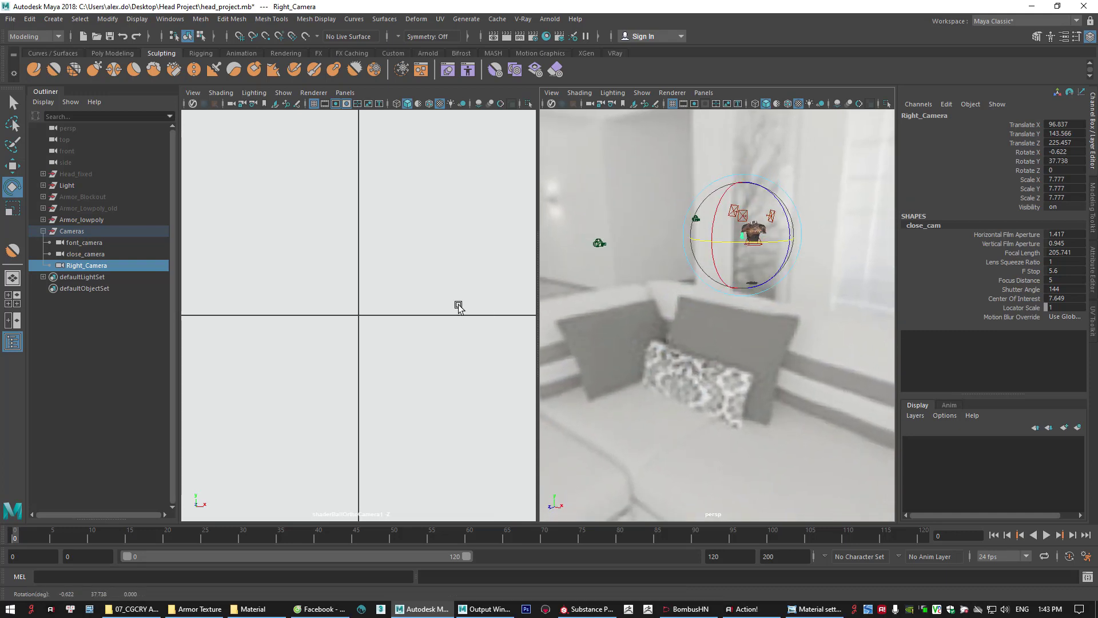
Move Right_Camera farther from the armor, to about X 151.6, Y 144.5, Z 296.2, and deselect it
{"action": "scroll", "coordinate": [601, 304], "scroll_direction": "down", "scroll_amount": 6}
{"action": "left_click_drag", "start_coordinate": [602, 304], "coordinate": [635, 426], "text": "alt"}
{"action": "key", "text": "w"}
{"action": "scroll", "coordinate": [731, 385], "scroll_direction": "up", "scroll_amount": 3}
{"action": "mouse_move", "coordinate": [703, 363]}
{"action": "left_mouse_down", "text": "alt"}
{"action": "mouse_move", "coordinate": [715, 309]}
{"action": "mouse_move", "coordinate": [657, 316]}
{"action": "mouse_move", "coordinate": [698, 358]}
{"action": "mouse_move", "coordinate": [683, 424]}
{"action": "mouse_move", "coordinate": [707, 365]}
{"action": "left_mouse_up", "text": "alt"}
{"action": "left_click", "coordinate": [472, 275]}
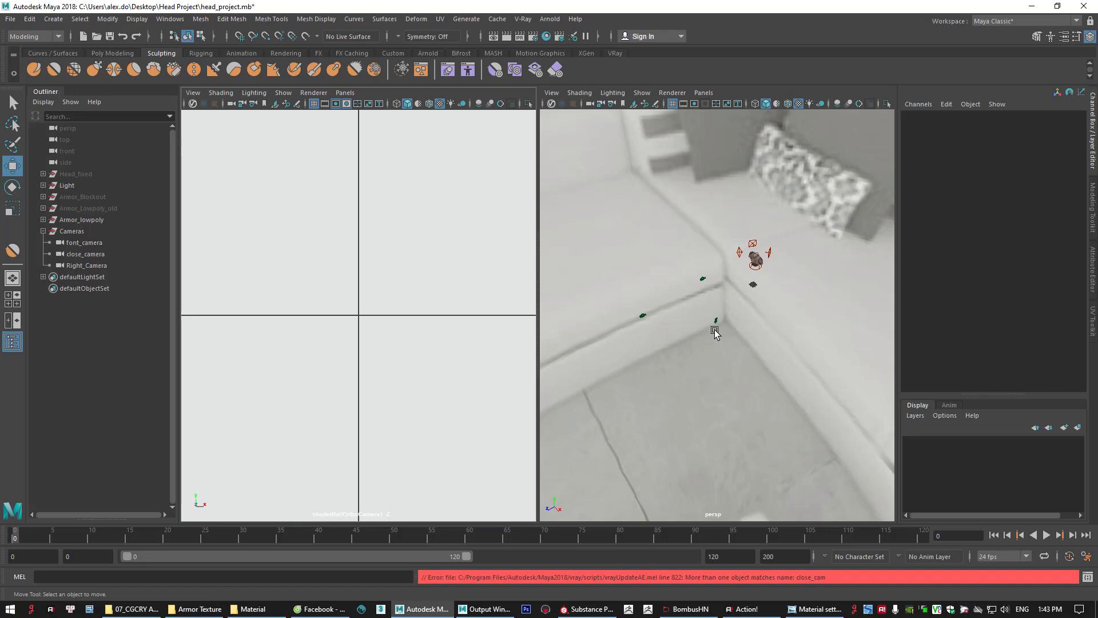
Rename the shape node of Right_Camera to right_cam
{"action": "left_click", "coordinate": [717, 321]}
{"action": "scroll", "coordinate": [726, 349], "scroll_direction": "up", "scroll_amount": 3}
{"action": "left_click", "coordinate": [724, 344]}
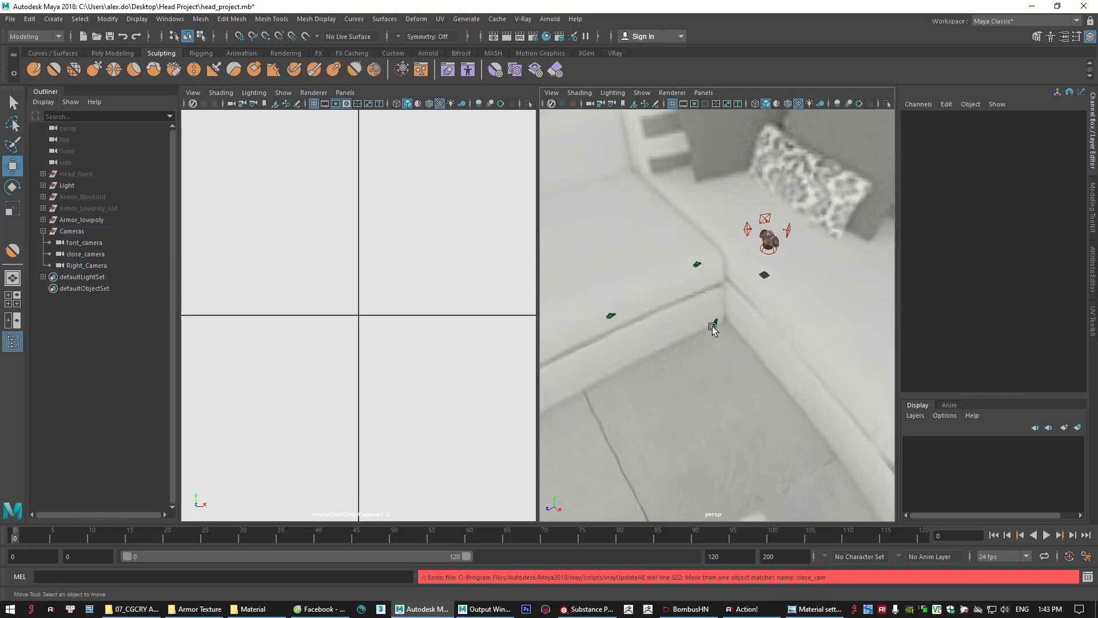
{"action": "left_click", "coordinate": [712, 325]}
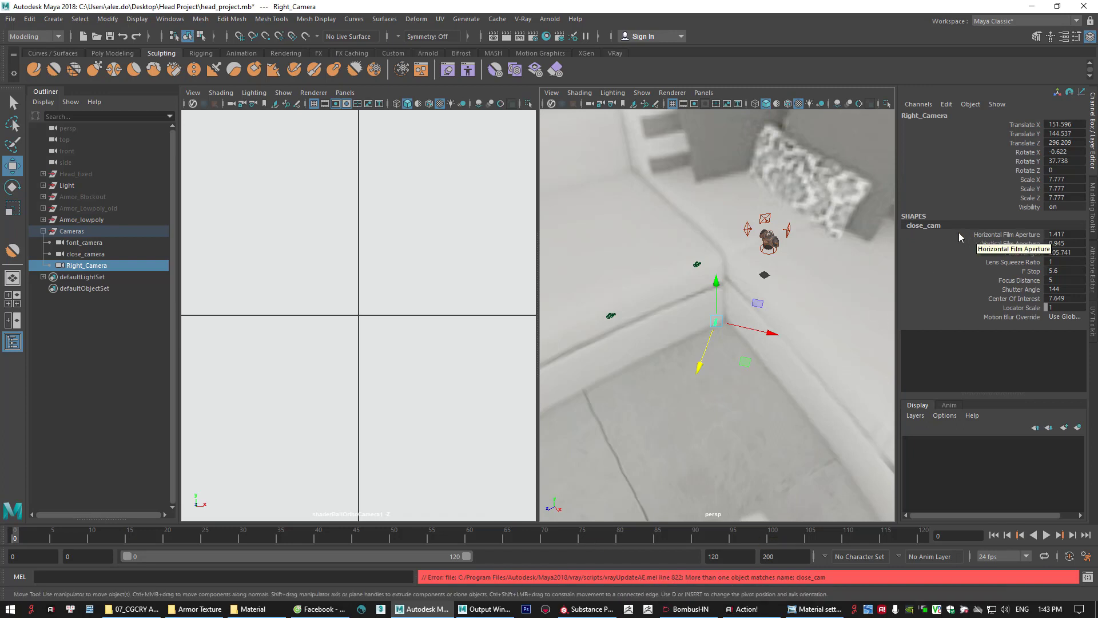
{"action": "double_click", "coordinate": [924, 226]}
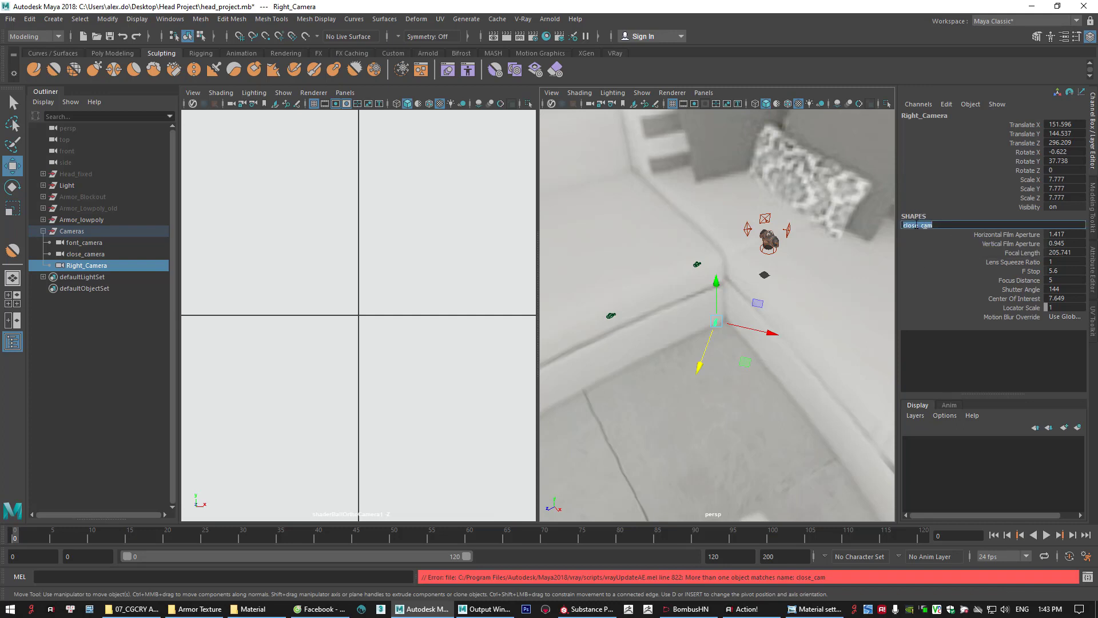
{"action": "type", "text": "fl"}
{"action": "key", "text": "BackSpace"}
{"action": "key", "text": "BackSpace"}
{"action": "type", "text": "right"}
{"action": "key", "text": "Return"}
Rename the shape node of font_camera to font_cam
{"action": "left_click", "coordinate": [87, 254]}
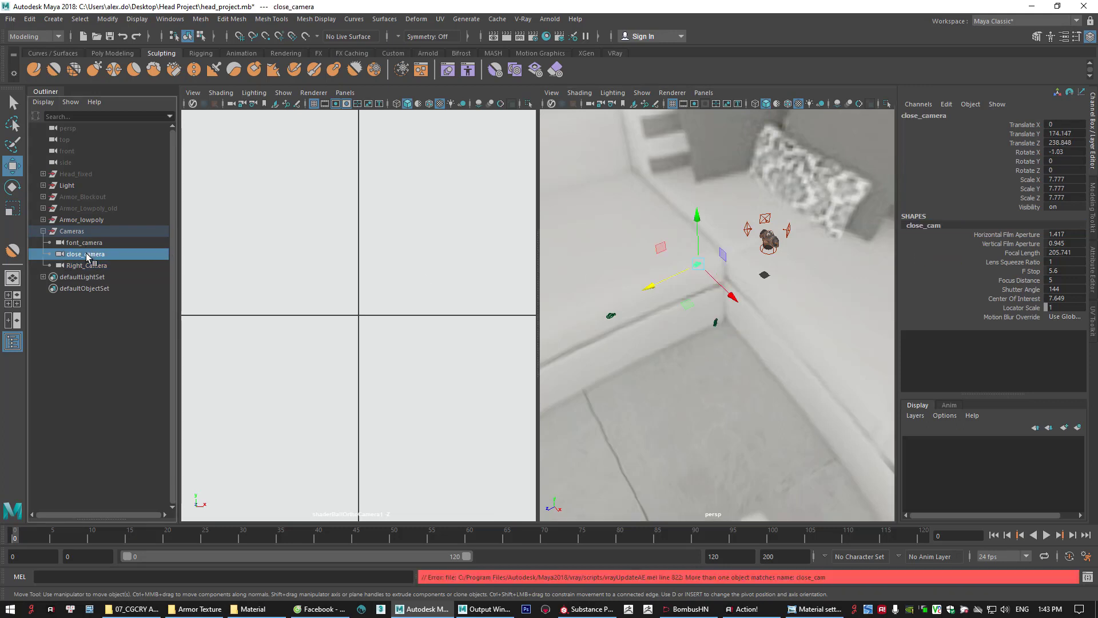
{"action": "left_click", "coordinate": [79, 245]}
{"action": "double_click", "coordinate": [921, 228]}
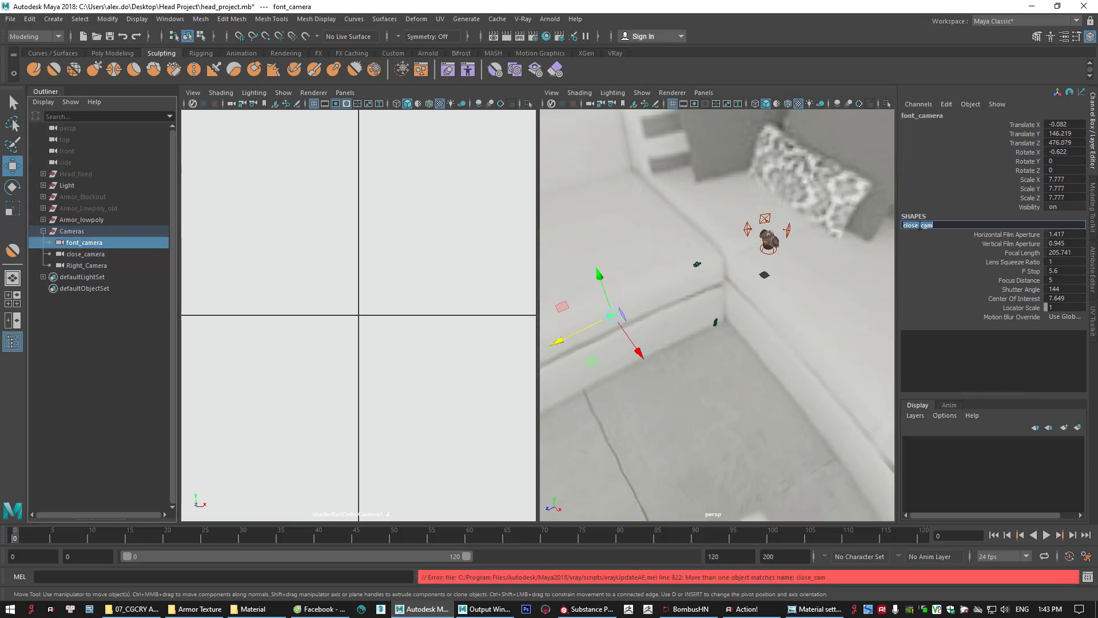
{"action": "left_click", "coordinate": [916, 227]}
{"action": "key", "text": "shift+Home"}
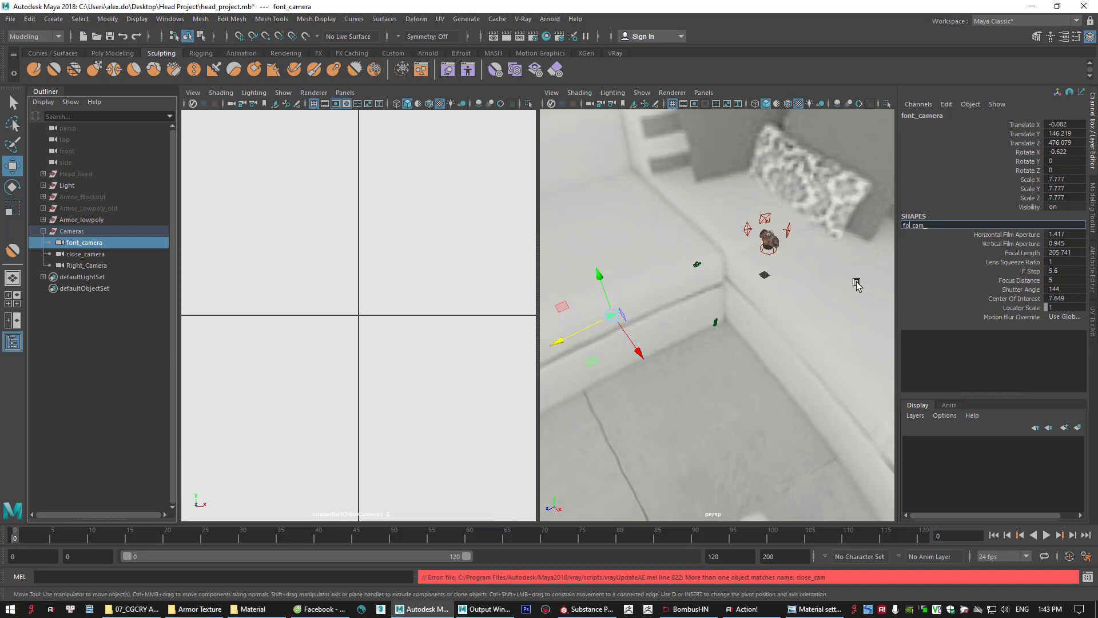
{"action": "key", "text": "Return"}
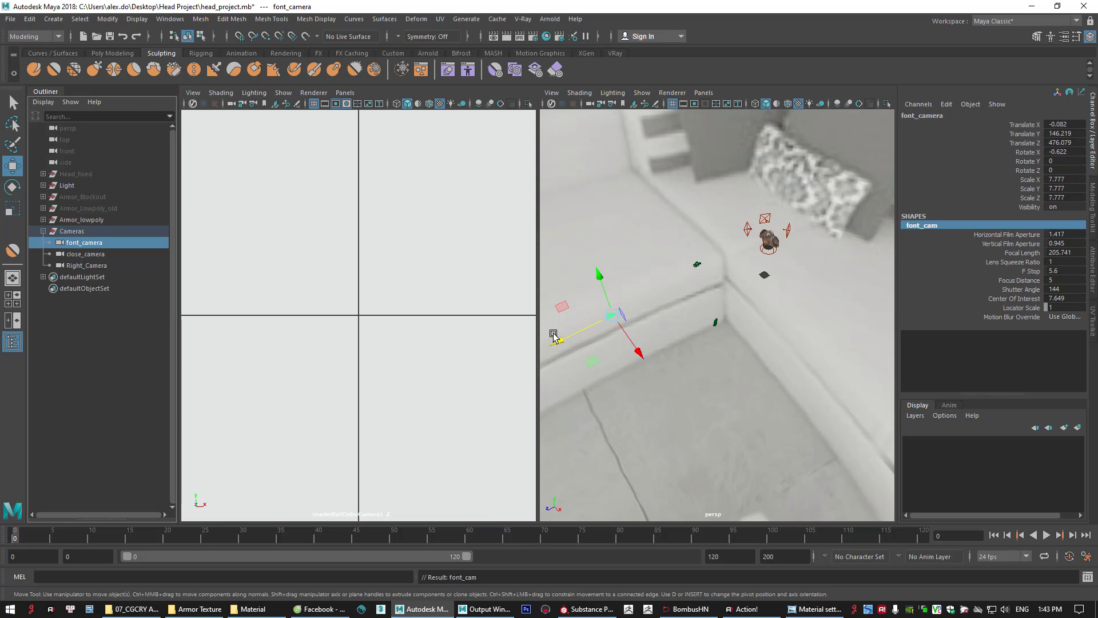
Look through Right_Camera and move it to about X 284.7, Y 146.0, Z 369.1 so the armor fills the frame
{"action": "left_click", "coordinate": [715, 322]}
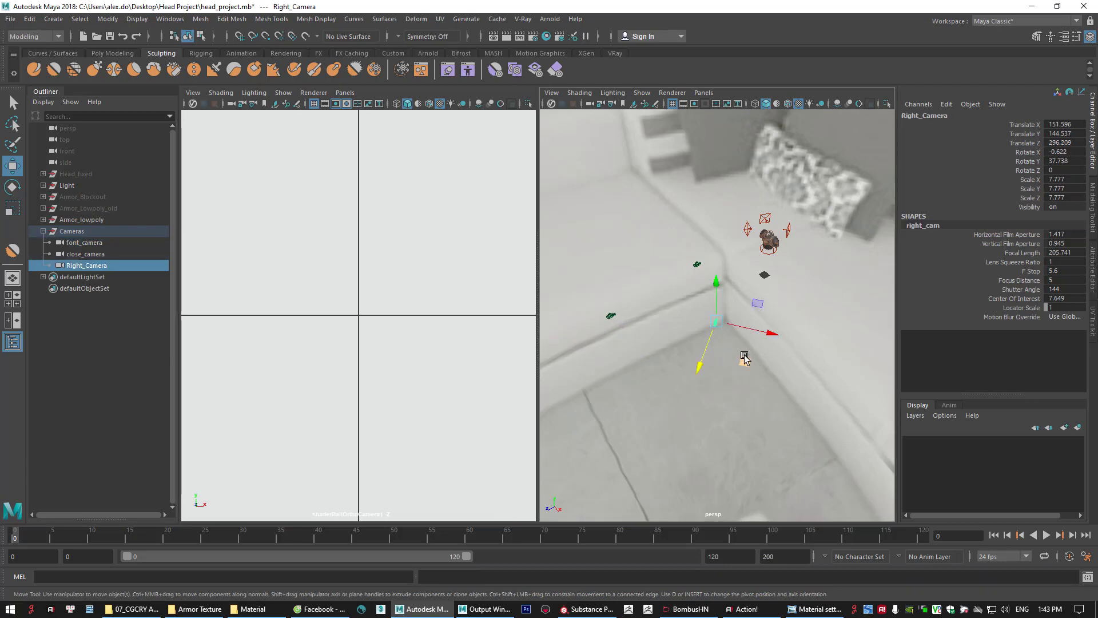
{"action": "left_click_drag", "start_coordinate": [745, 364], "coordinate": [761, 364]}
{"action": "left_click", "coordinate": [345, 93]}
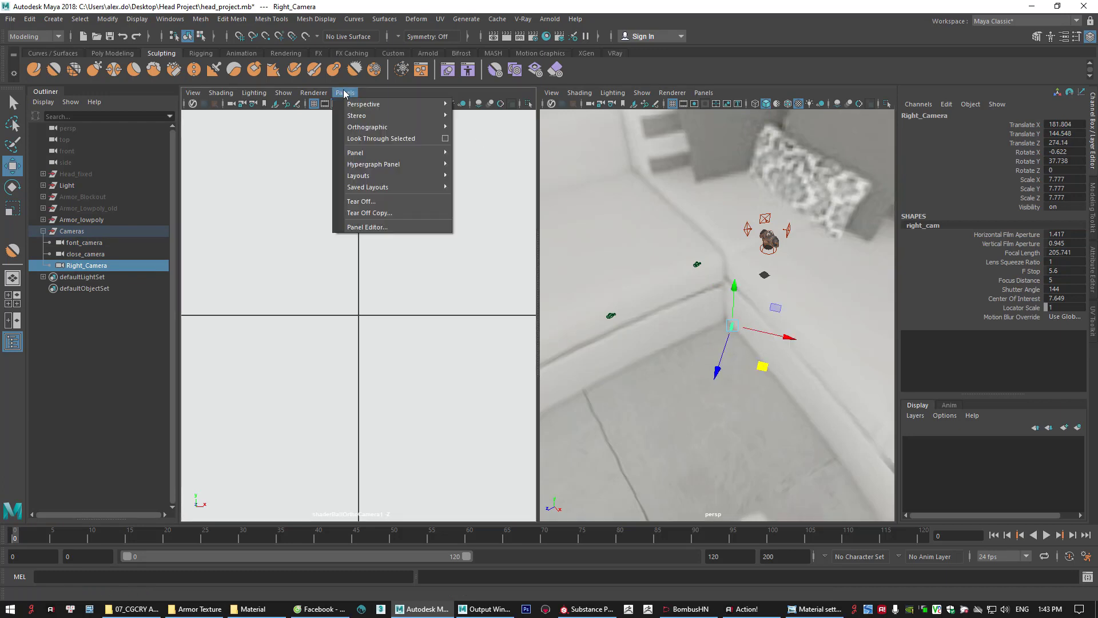
{"action": "mouse_move", "coordinate": [377, 105]}
{"action": "left_click", "coordinate": [484, 117]}
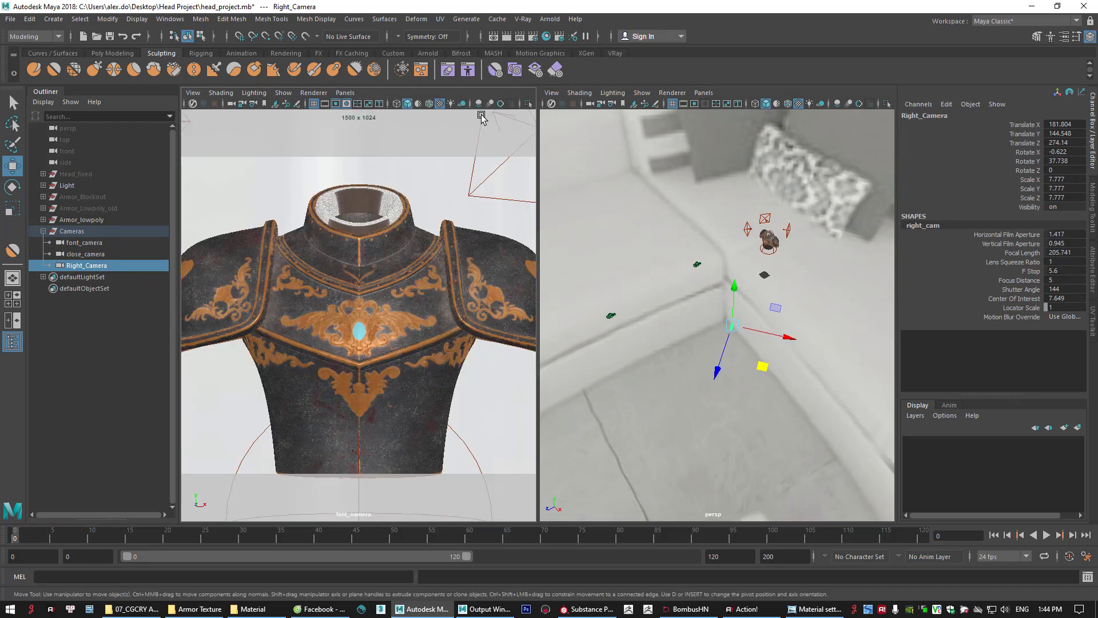
{"action": "left_click", "coordinate": [345, 92]}
{"action": "mouse_move", "coordinate": [416, 104]}
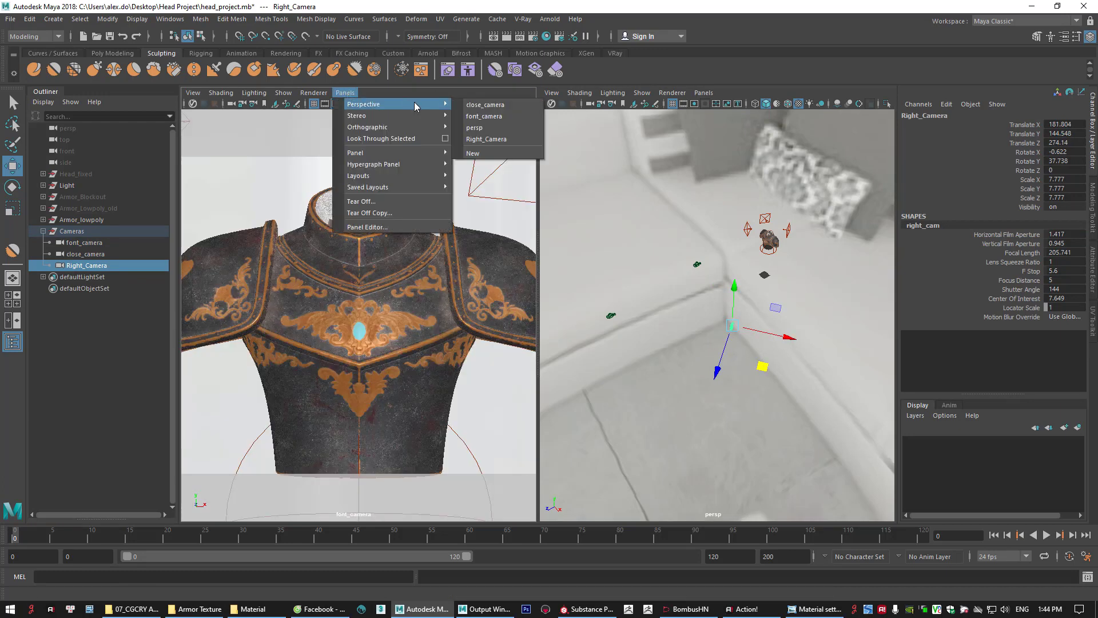
{"action": "left_click", "coordinate": [480, 139]}
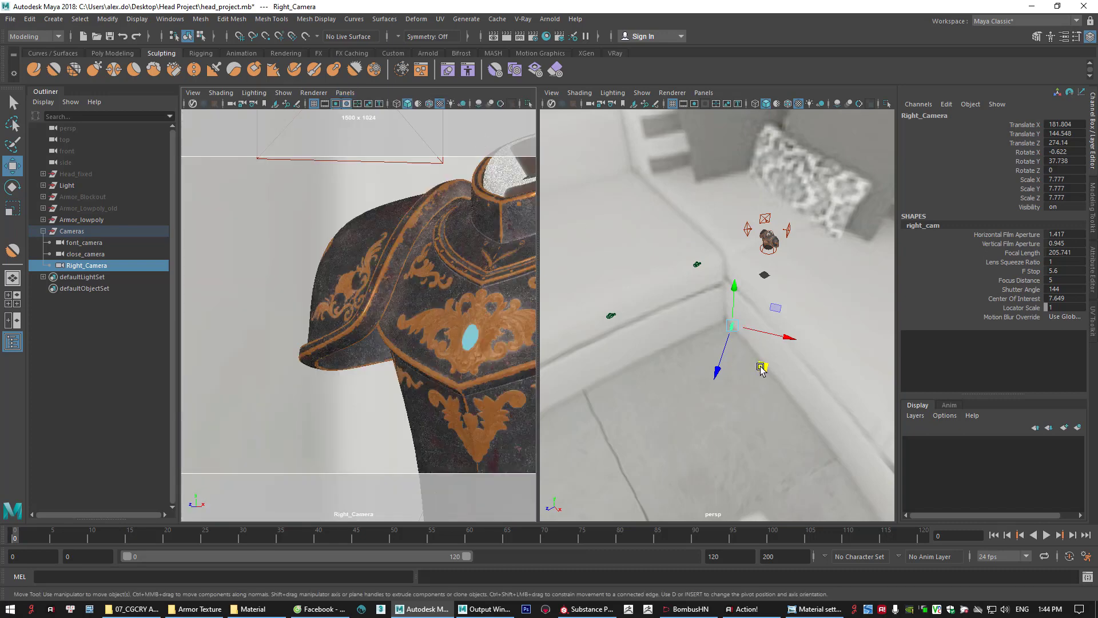
{"action": "left_click_drag", "start_coordinate": [762, 366], "coordinate": [710, 434]}
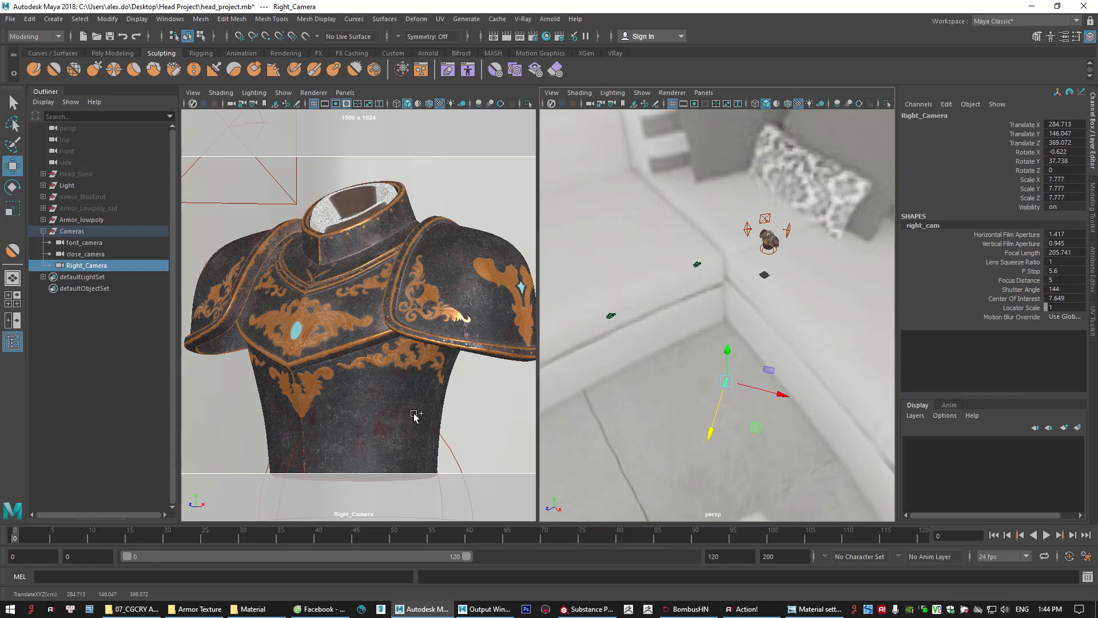
Mark the margins at the armor's top, sides and base with red pen strokes on screen, and clear them
{"action": "mouse_move", "coordinate": [280, 454]}
{"action": "left_mouse_down"}
{"action": "mouse_move", "coordinate": [383, 505]}
{"action": "mouse_move", "coordinate": [342, 458]}
{"action": "left_mouse_up"}
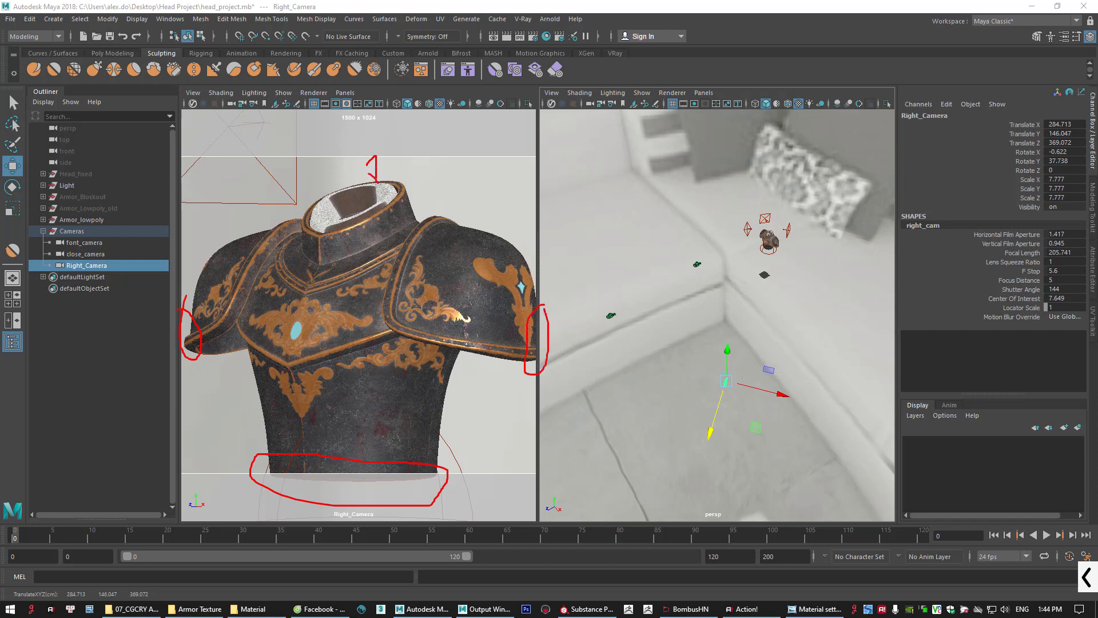
{"action": "left_click_drag", "start_coordinate": [369, 162], "coordinate": [383, 161]}
{"action": "mouse_move", "coordinate": [337, 476]}
{"action": "left_mouse_down"}
{"action": "mouse_move", "coordinate": [432, 477]}
{"action": "mouse_move", "coordinate": [369, 475]}
{"action": "left_mouse_up"}
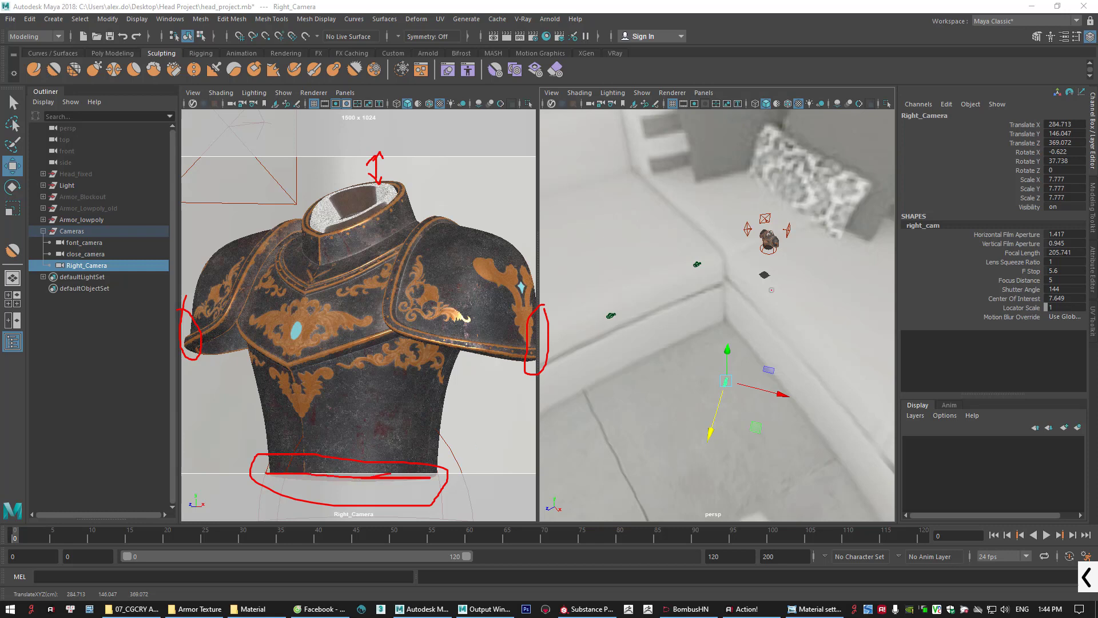
{"action": "key", "text": "Escape"}
Pull Right_Camera slightly farther from the armor and enlarge its view to a single viewport
{"action": "left_click_drag", "start_coordinate": [776, 396], "coordinate": [775, 397]}
{"action": "left_click_drag", "start_coordinate": [709, 432], "coordinate": [707, 439]}
{"action": "left_click", "coordinate": [459, 137]}
{"action": "key", "text": "space"}
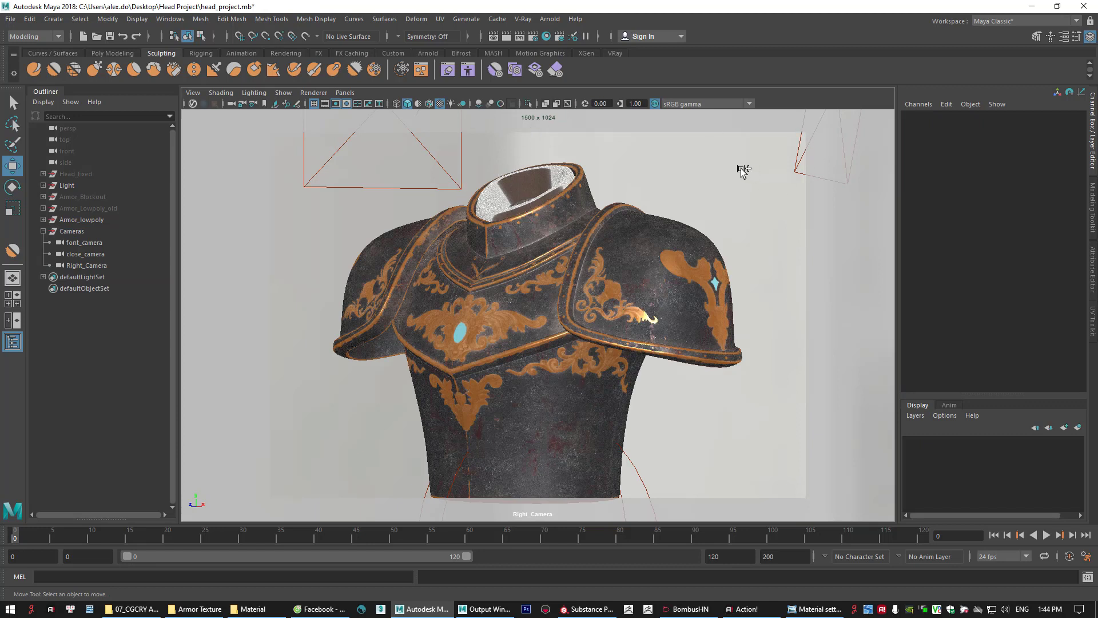
Outline the render frame's edges on screen, toggle the resolution gate and gate mask for comparison, and leave the gate mask off
{"action": "mouse_move", "coordinate": [276, 134]}
{"action": "left_mouse_down"}
{"action": "mouse_move", "coordinate": [797, 136]}
{"action": "mouse_move", "coordinate": [805, 484]}
{"action": "left_mouse_up"}
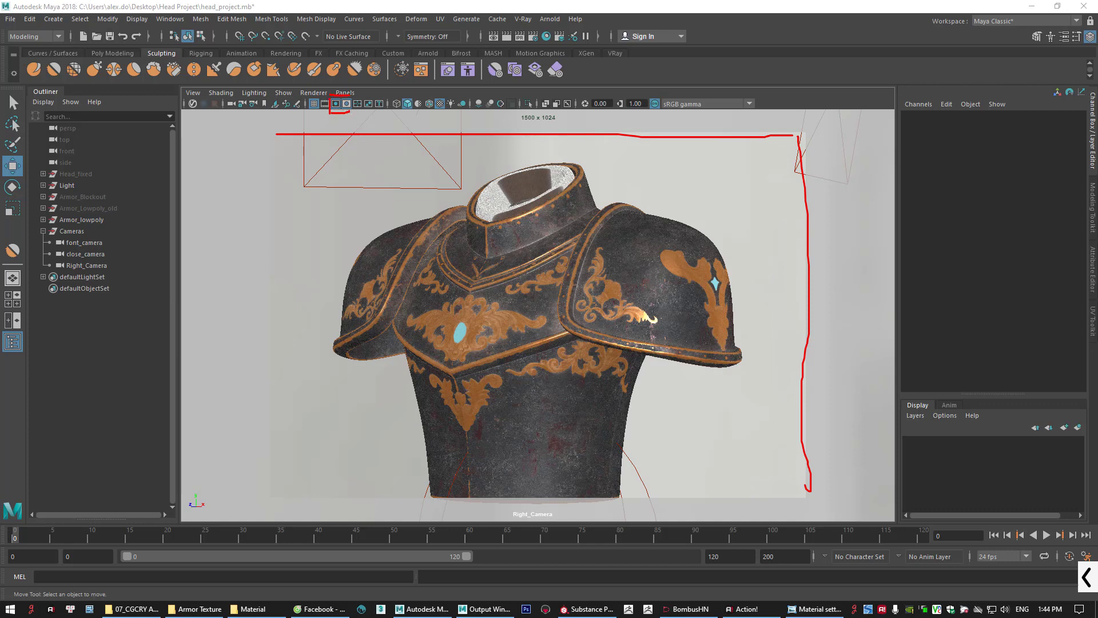
{"action": "key", "text": "Escape"}
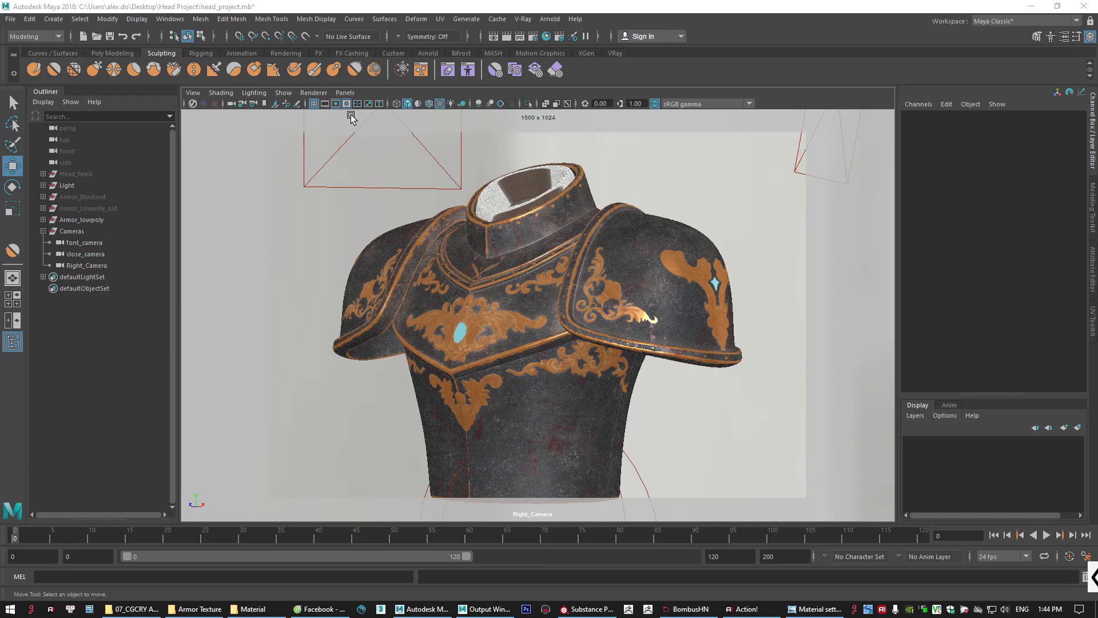
{"action": "left_click", "coordinate": [346, 104]}
{"action": "left_click", "coordinate": [346, 104]}
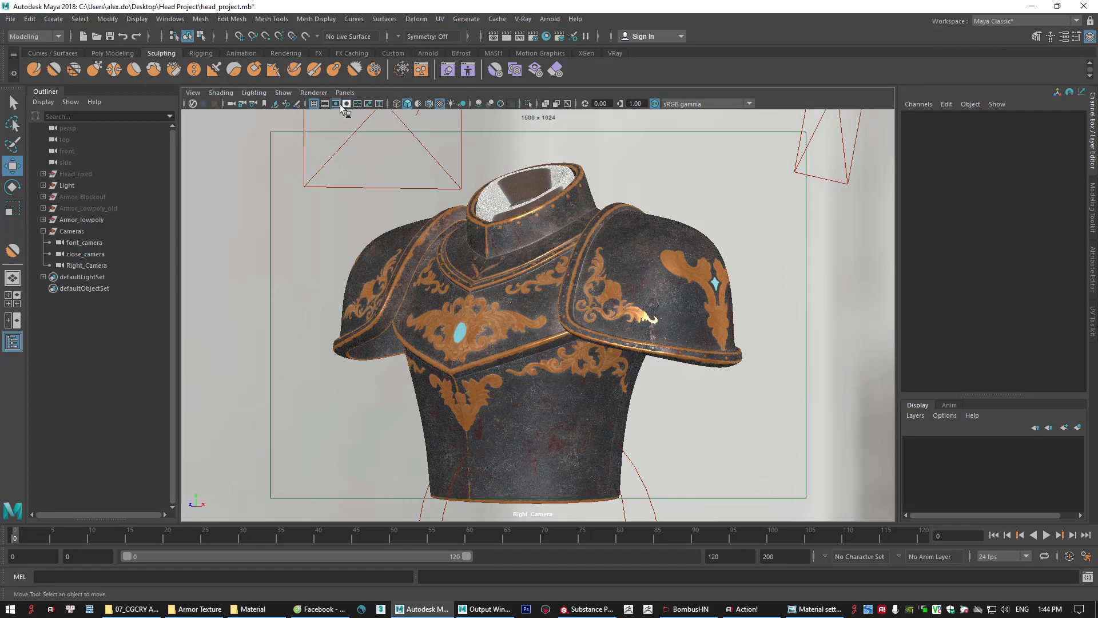
{"action": "left_click", "coordinate": [336, 104]}
{"action": "left_click", "coordinate": [336, 105]}
{"action": "left_click", "coordinate": [346, 104]}
{"action": "left_click", "coordinate": [346, 104]}
{"action": "left_click", "coordinate": [346, 104]}
{"action": "left_click", "coordinate": [346, 104]}
Circle the armor's two lower corners on screen and shift the Right_Camera view until the armor's base lies inside the frame
{"action": "key", "text": "ctrl+alt+g"}
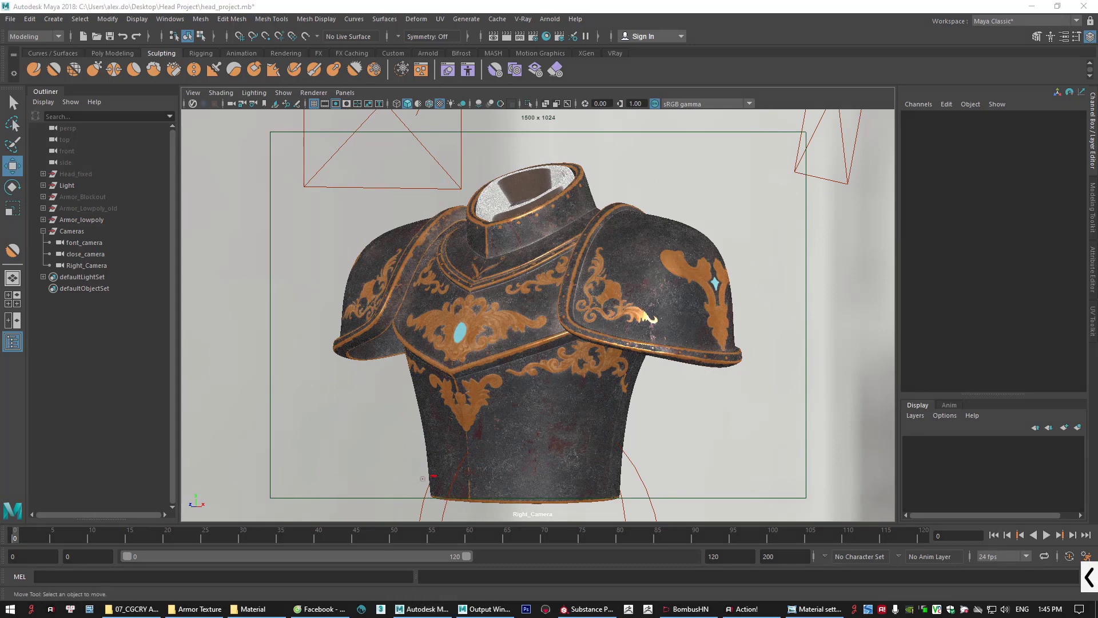
{"action": "left_click_drag", "start_coordinate": [436, 475], "coordinate": [445, 491]}
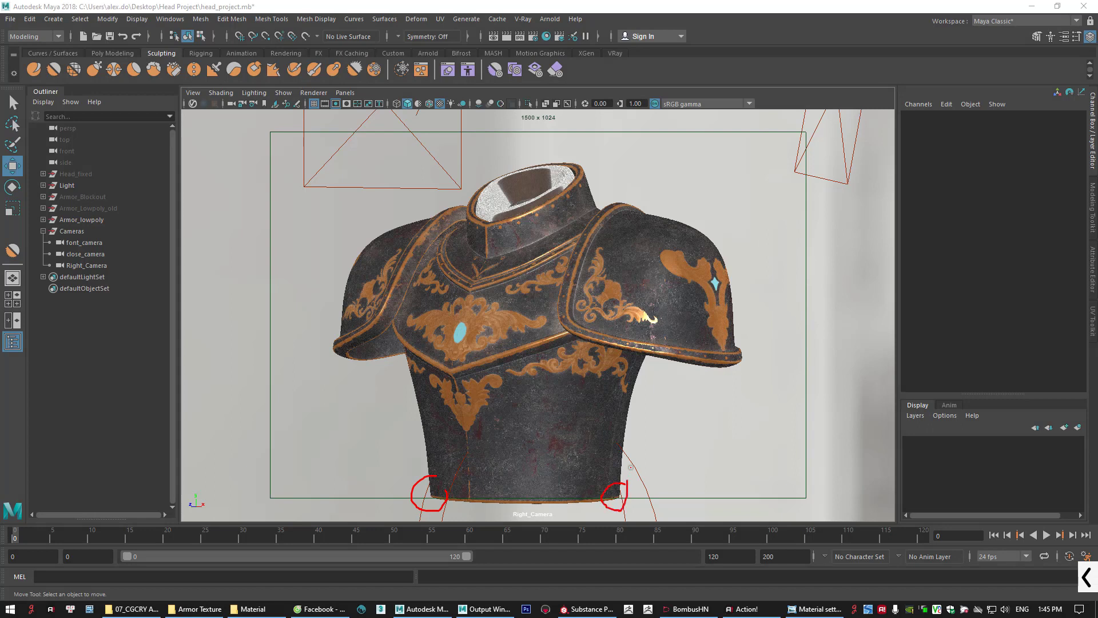
{"action": "left_click", "coordinate": [815, 327]}
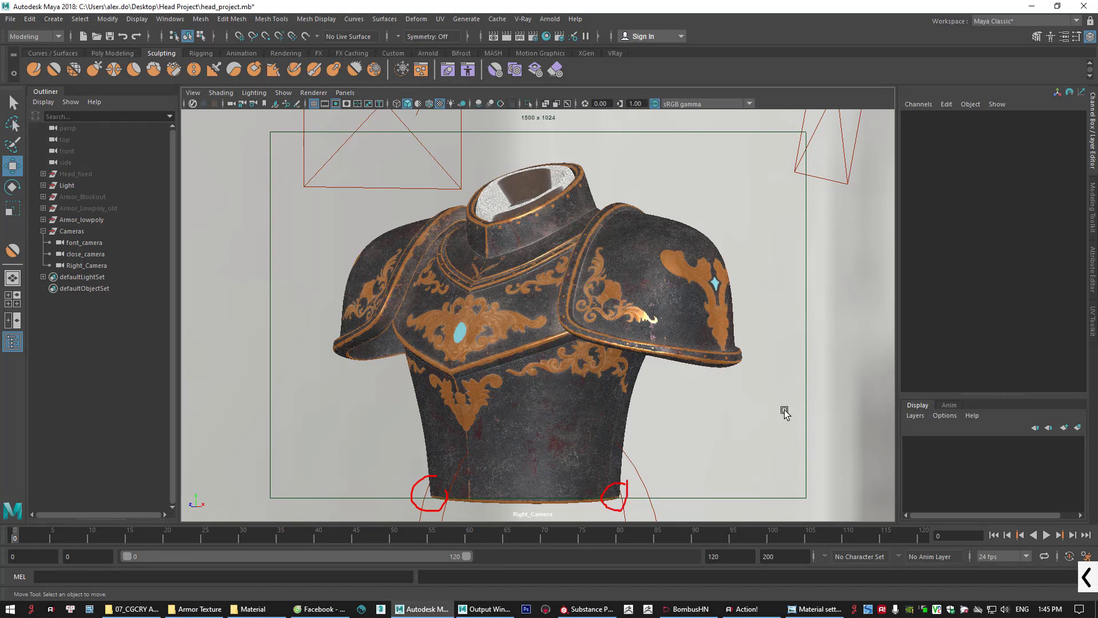
{"action": "left_click_drag", "start_coordinate": [853, 368], "coordinate": [816, 365], "text": "alt"}
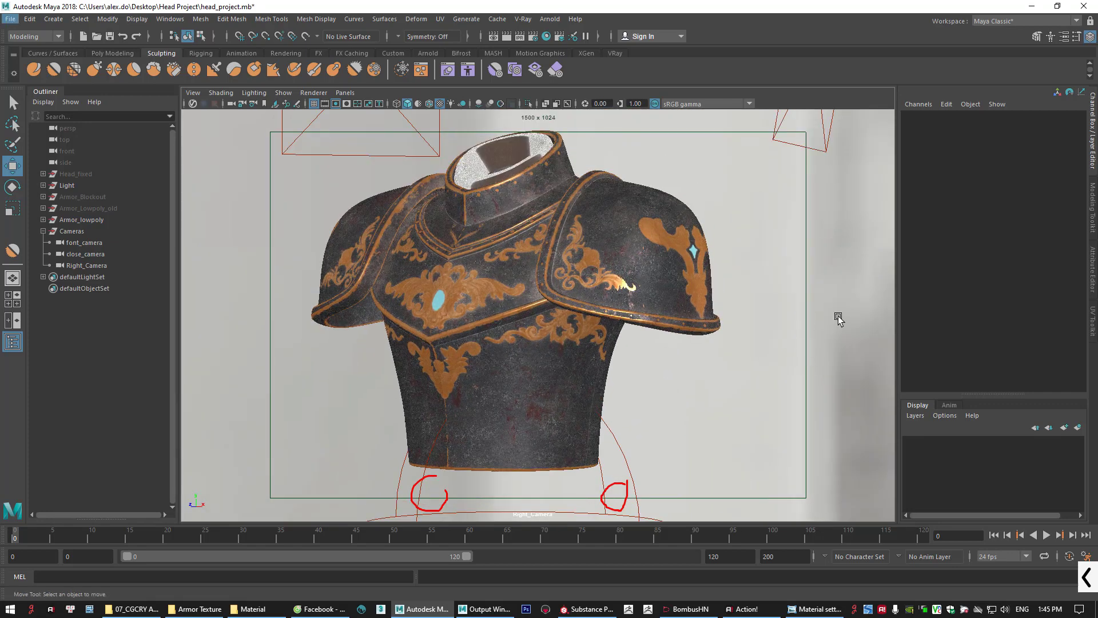
Close the screen annotation tool and select Right_Camera in the two-viewport layout
{"action": "key", "text": "space"}
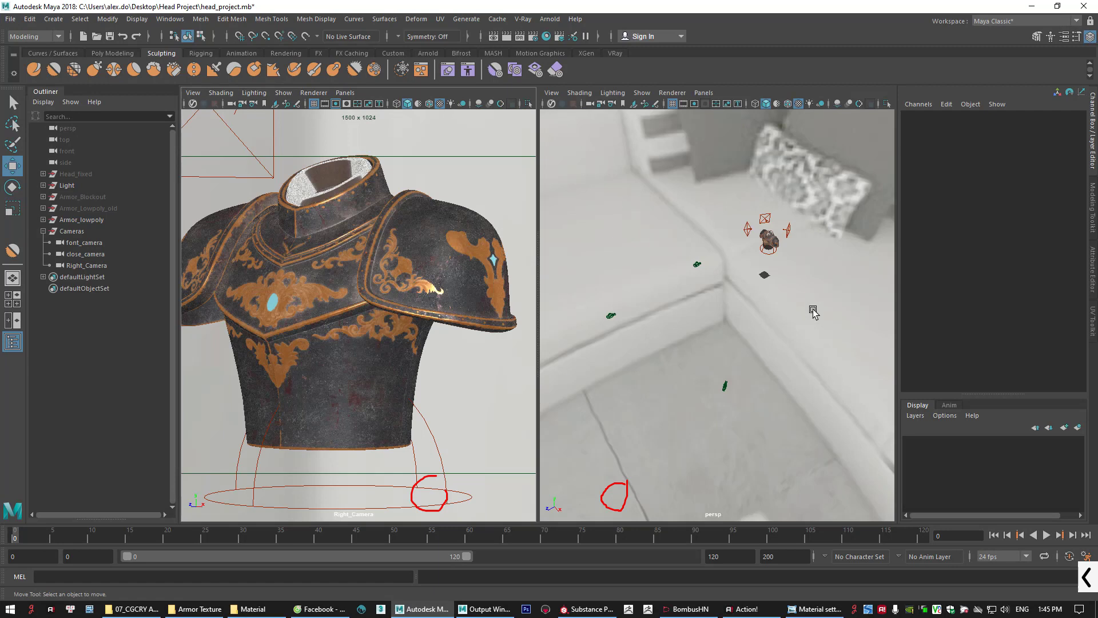
{"action": "left_click", "coordinate": [742, 332]}
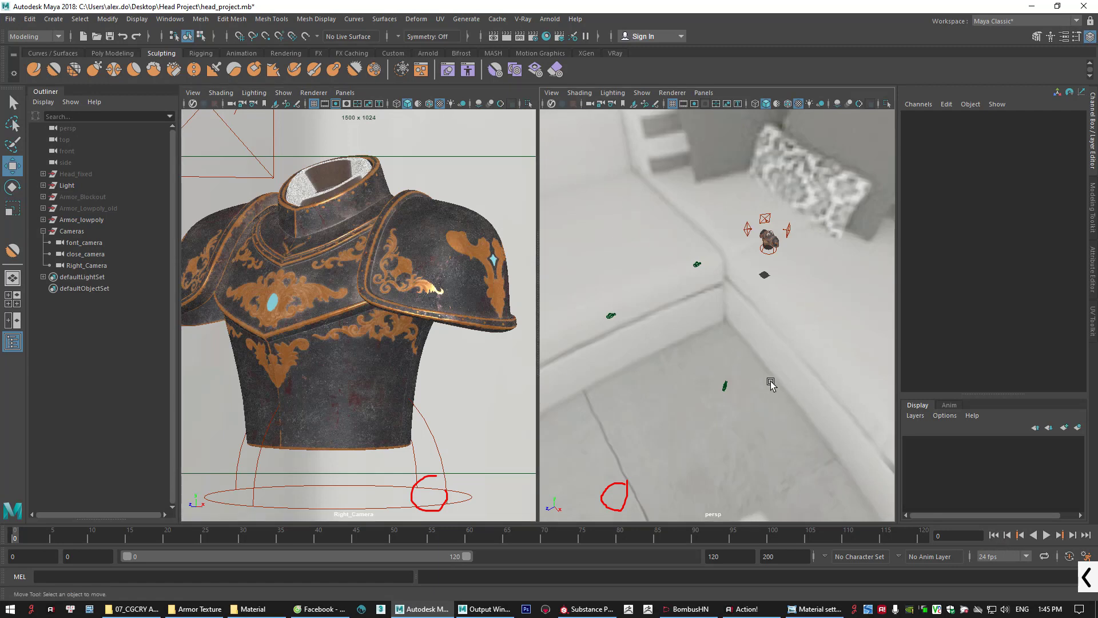
{"action": "left_click", "coordinate": [1084, 577]}
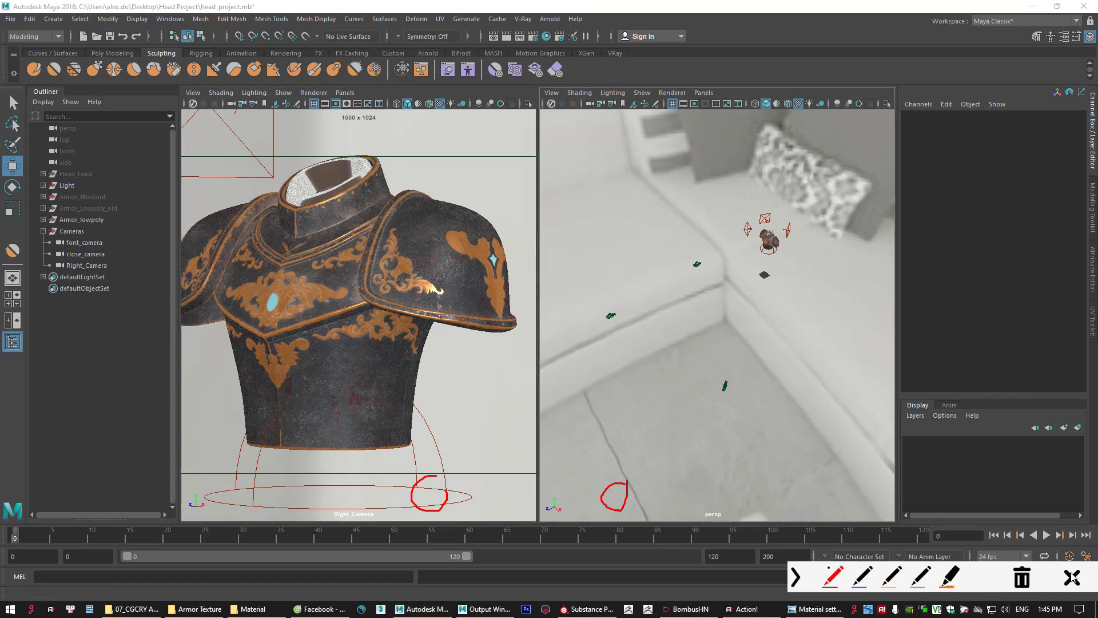
{"action": "left_click", "coordinate": [1072, 577]}
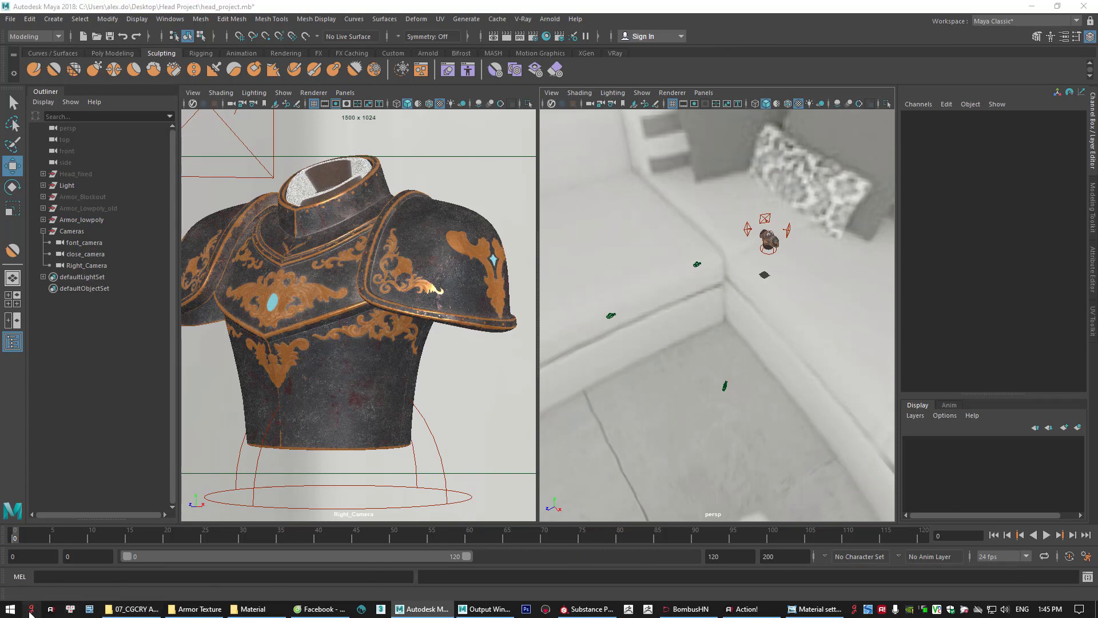
{"action": "left_click", "coordinate": [723, 383]}
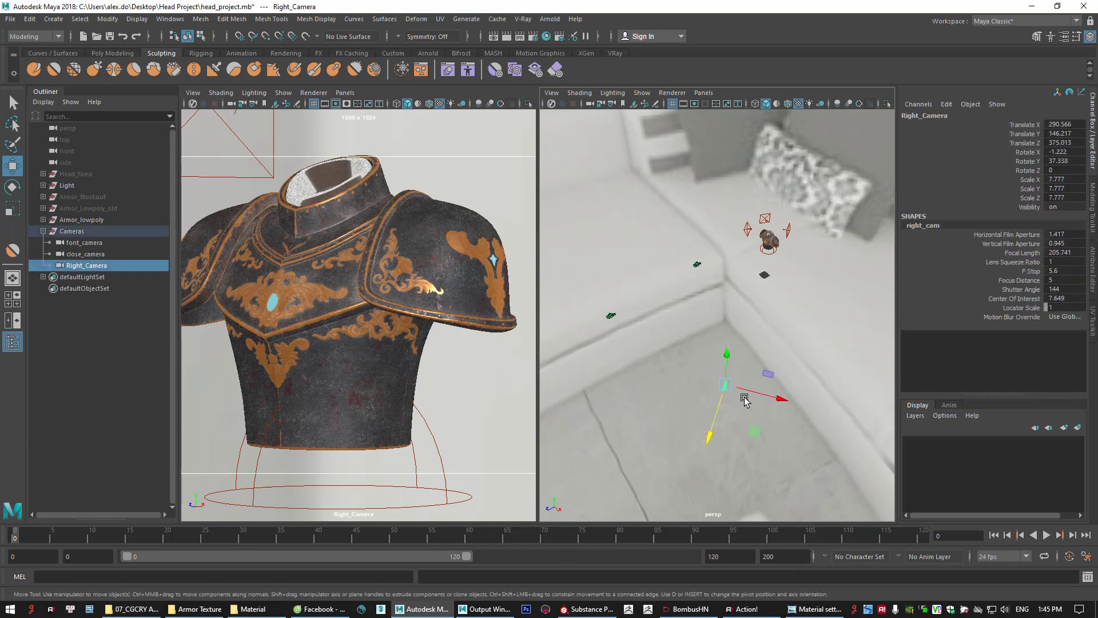
Move Right_Camera slightly closer to the armor and look through Right_Camera in a single enlarged viewport
{"action": "left_click_drag", "start_coordinate": [708, 434], "coordinate": [709, 436]}
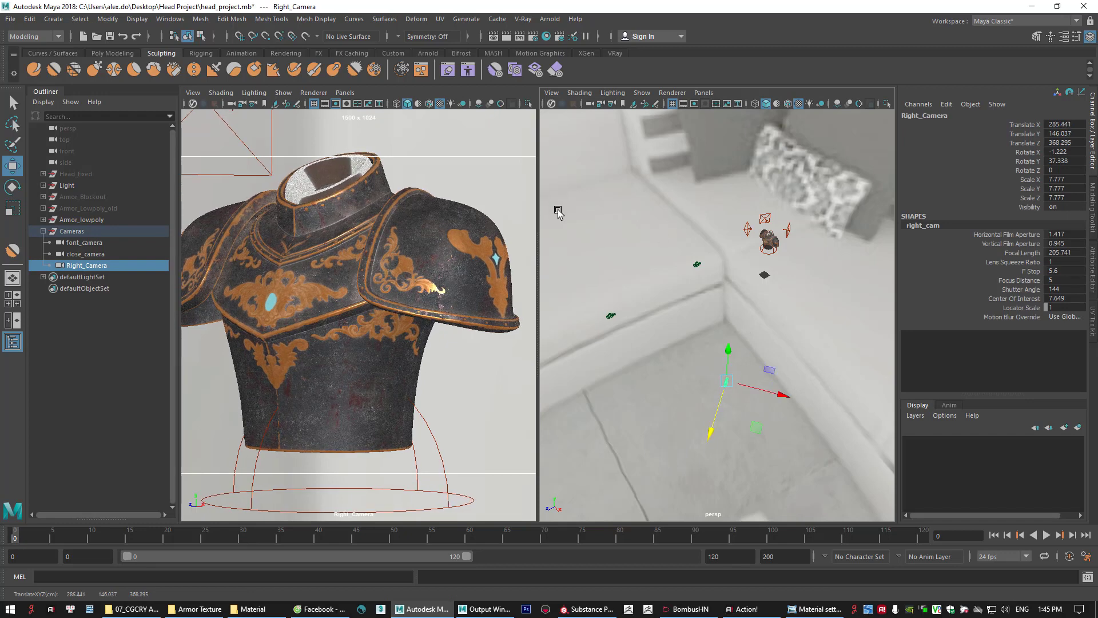
{"action": "left_click", "coordinate": [667, 269]}
{"action": "left_click", "coordinate": [345, 92]}
{"action": "mouse_move", "coordinate": [385, 107]}
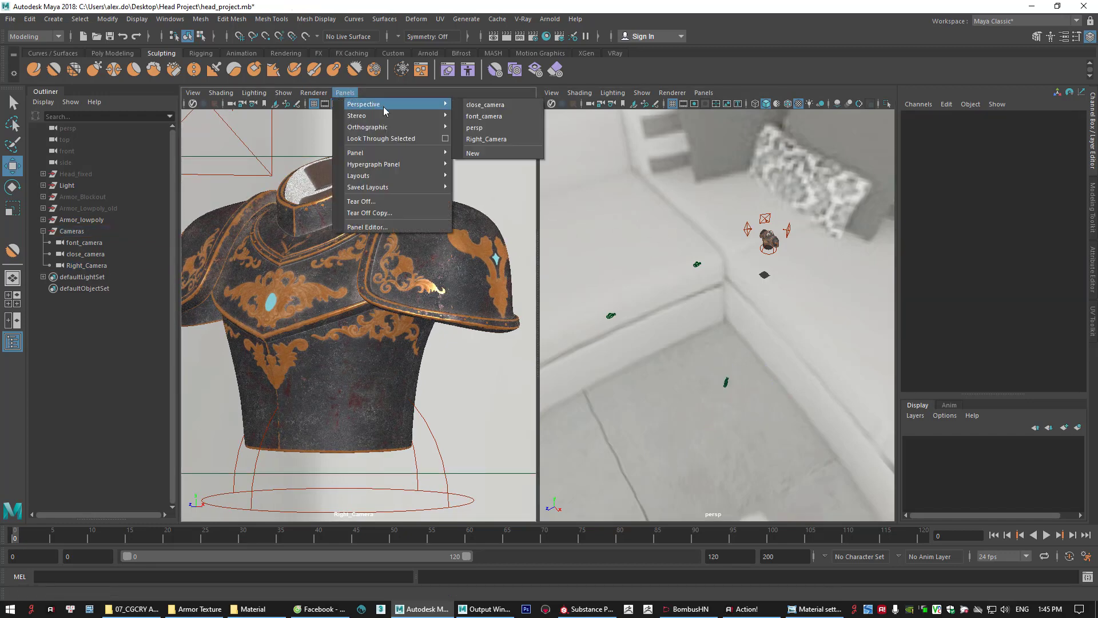
{"action": "left_click", "coordinate": [481, 139]}
{"action": "key", "text": "space"}
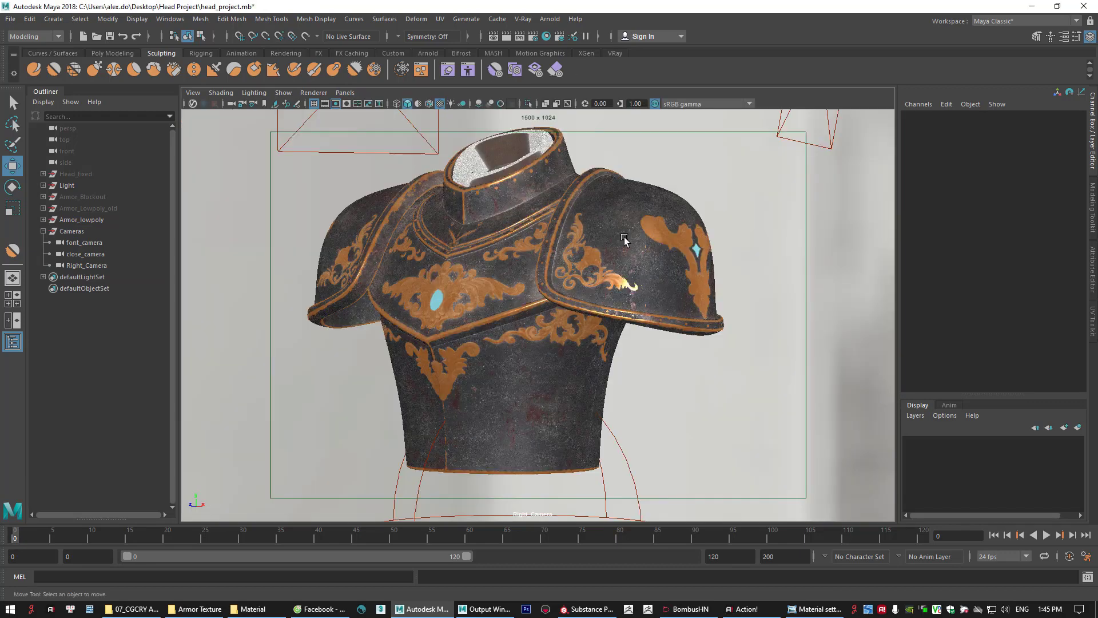
{"action": "left_click", "coordinate": [801, 229]}
Raise Right_Camera to a Translate Y of about 151.2 and check the armor's framing in a single enlarged viewport
{"action": "key", "text": "space"}
{"action": "left_click", "coordinate": [723, 382]}
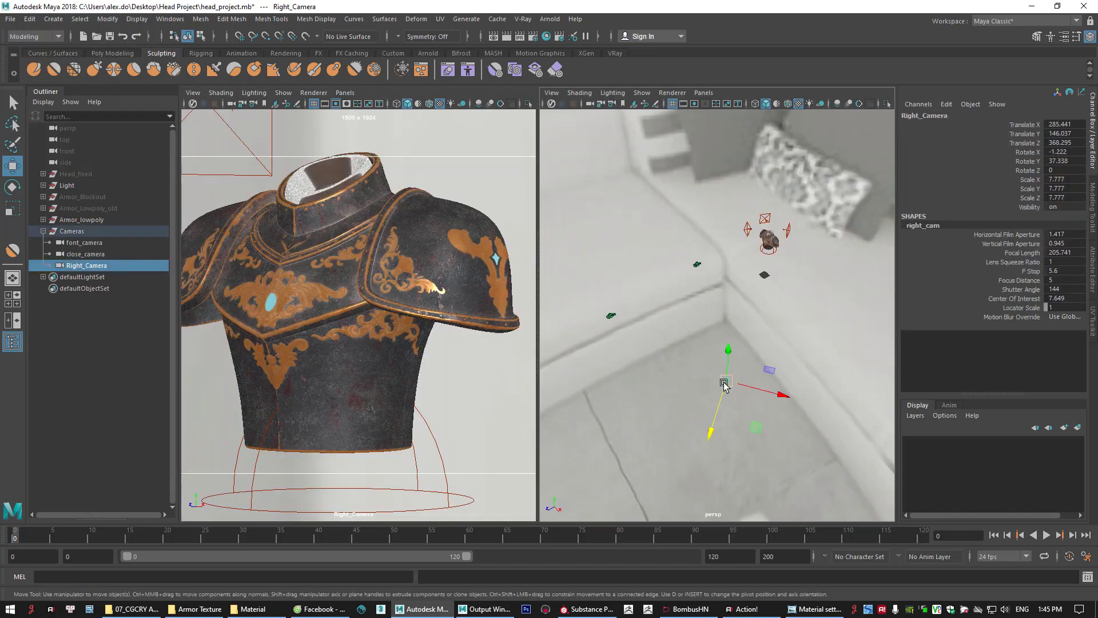
{"action": "left_click_drag", "start_coordinate": [724, 383], "coordinate": [727, 354]}
{"action": "left_click", "coordinate": [480, 162]}
{"action": "key", "text": "space"}
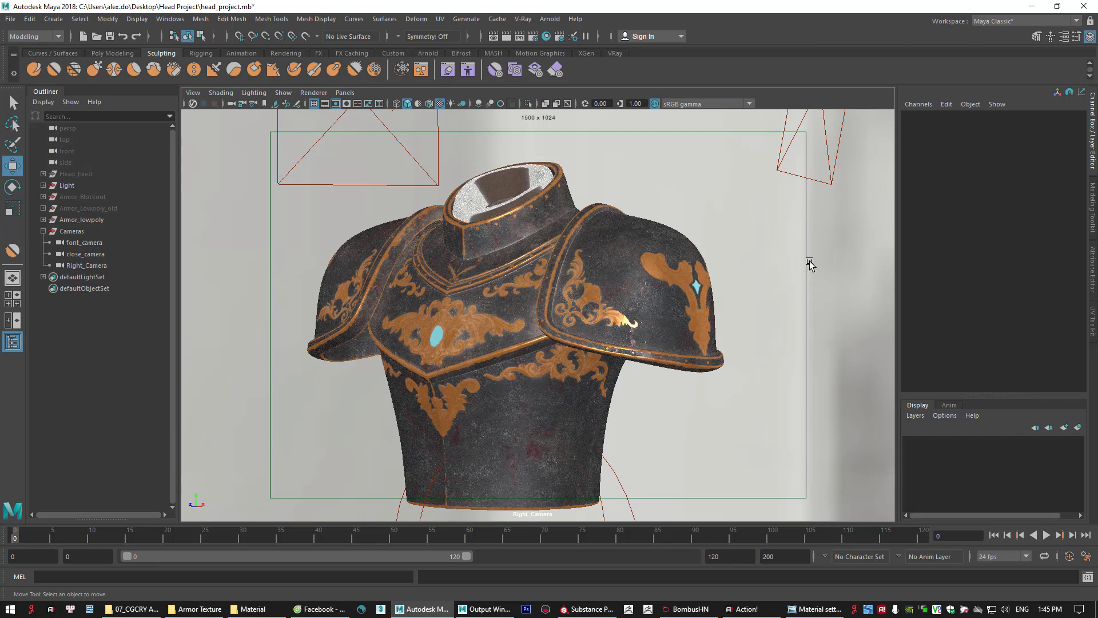
Mark the gaps between the armor's shoulders and the frame's side edges with on-screen arrows, and close the annotation tool
{"action": "key", "text": "ctrl+alt+g"}
{"action": "left_click_drag", "start_coordinate": [718, 327], "coordinate": [804, 328]}
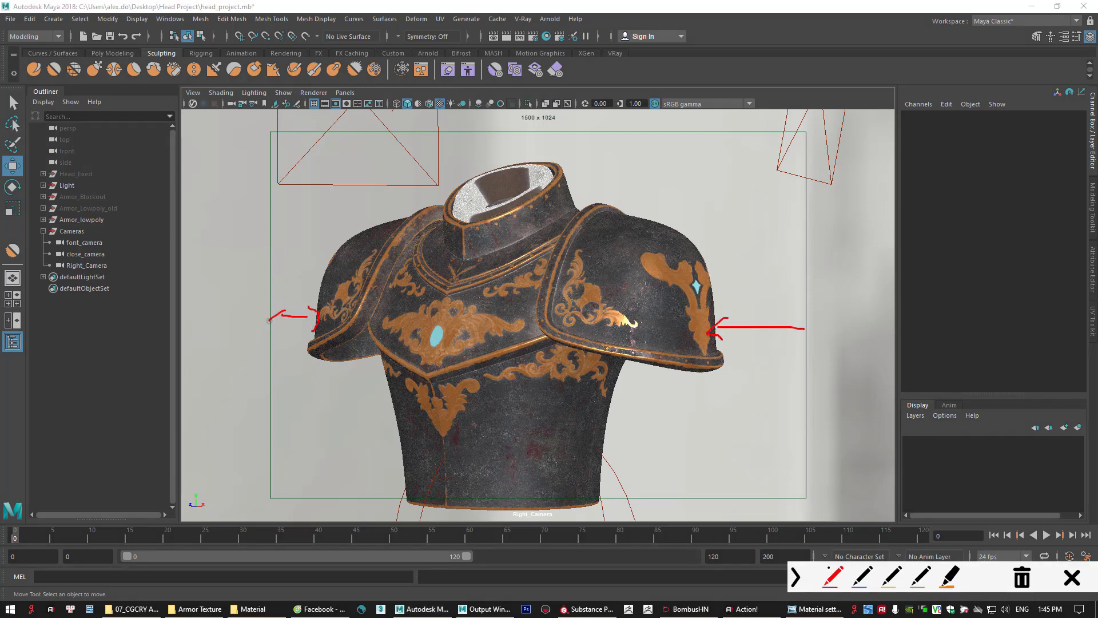
{"action": "key", "text": "ctrl+shift+d"}
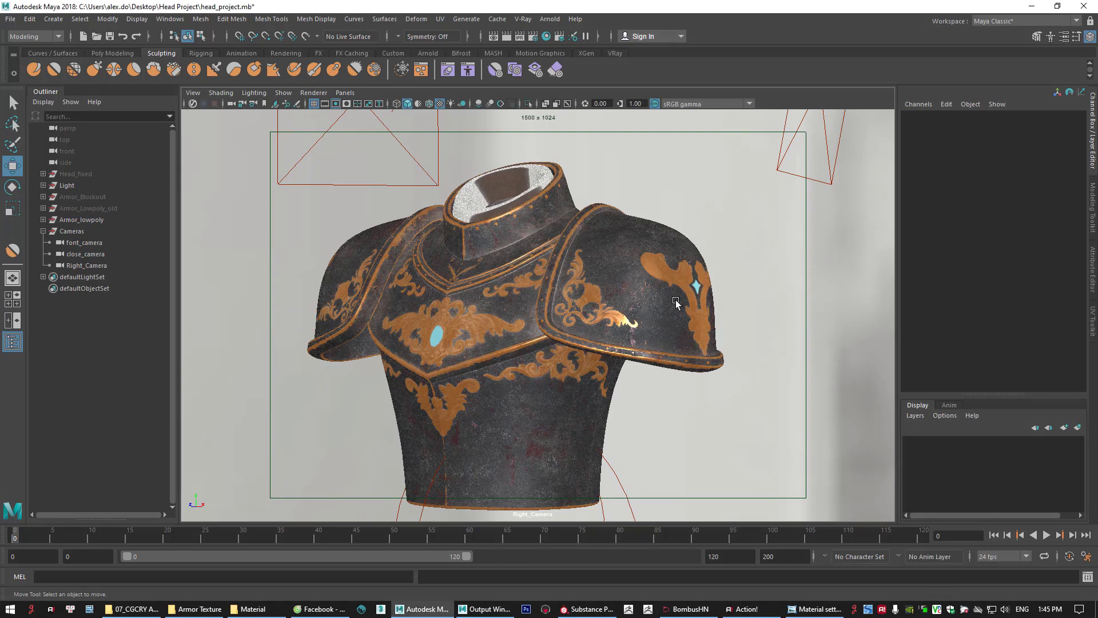
Hide the Outliner and Channel Box and shift Right_Camera sideways to about X 281.7 to centre the armor in the frame
{"action": "key", "text": "space"}
{"action": "left_click", "coordinate": [725, 380]}
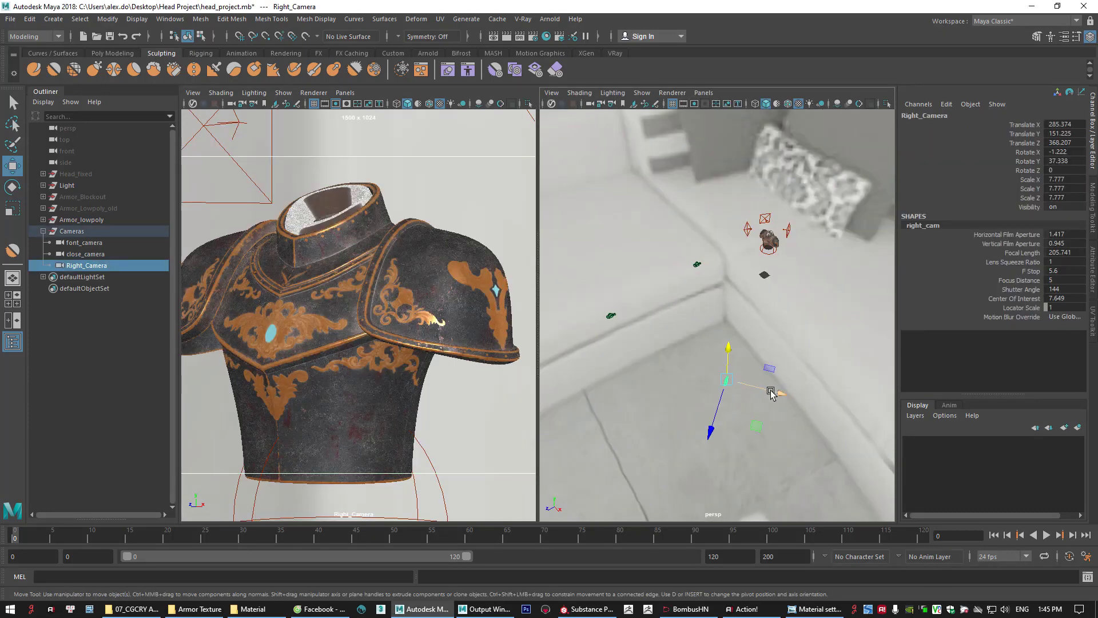
{"action": "left_click", "coordinate": [13, 342]}
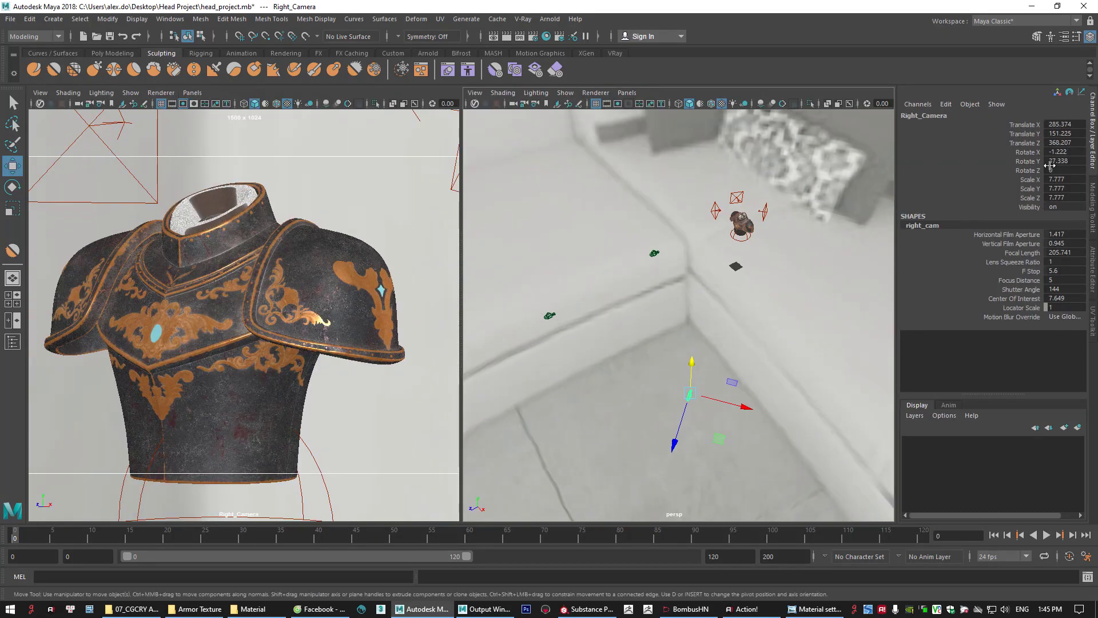
{"action": "left_click", "coordinate": [1091, 158]}
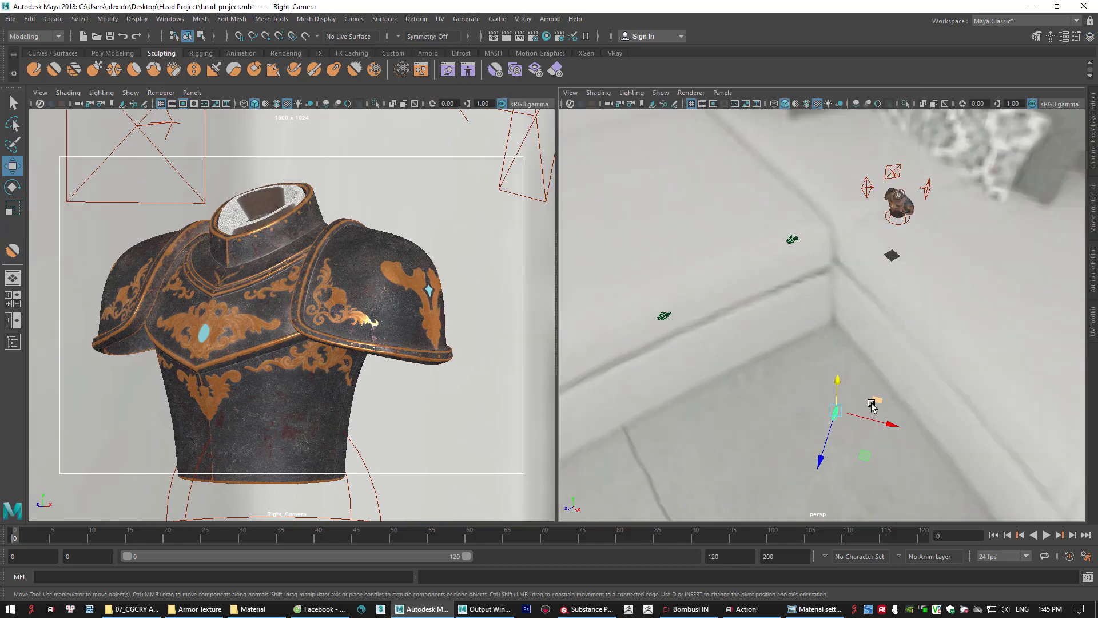
{"action": "left_click_drag", "start_coordinate": [890, 426], "coordinate": [887, 425]}
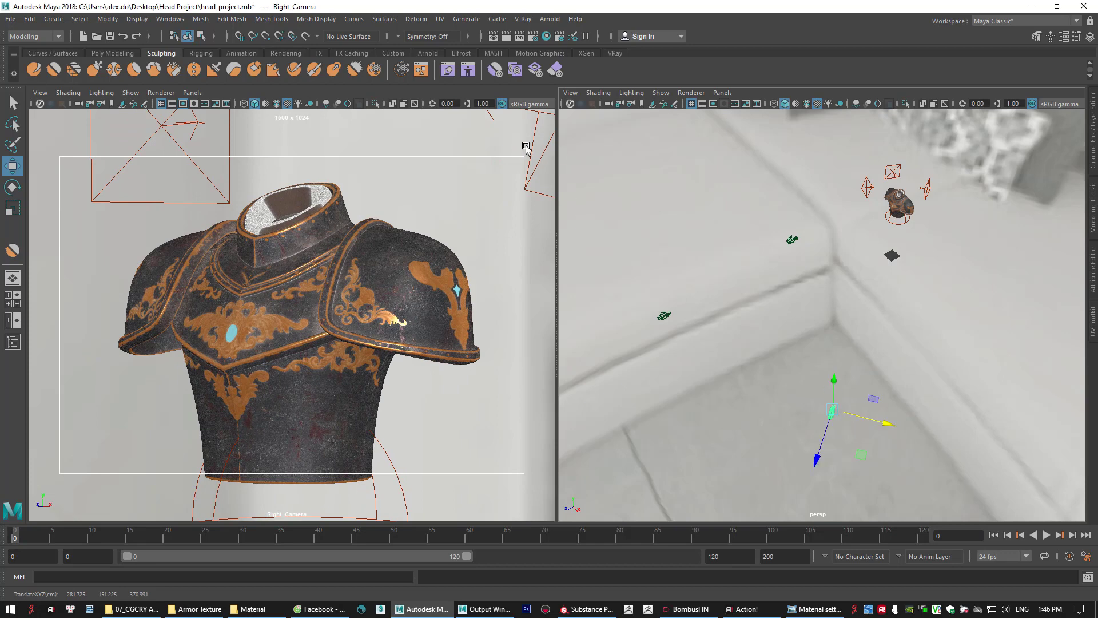
Enlarge the Right_Camera view to a single viewport and render it with V-Ray
{"action": "left_click", "coordinate": [522, 147]}
{"action": "key", "text": "space"}
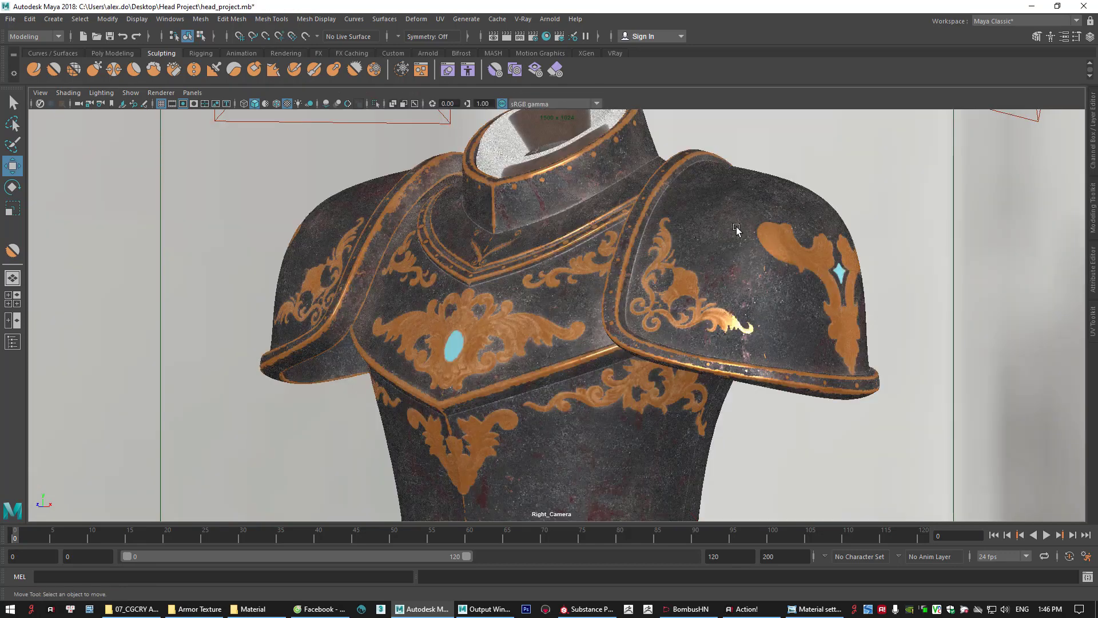
{"action": "left_click", "coordinate": [510, 36]}
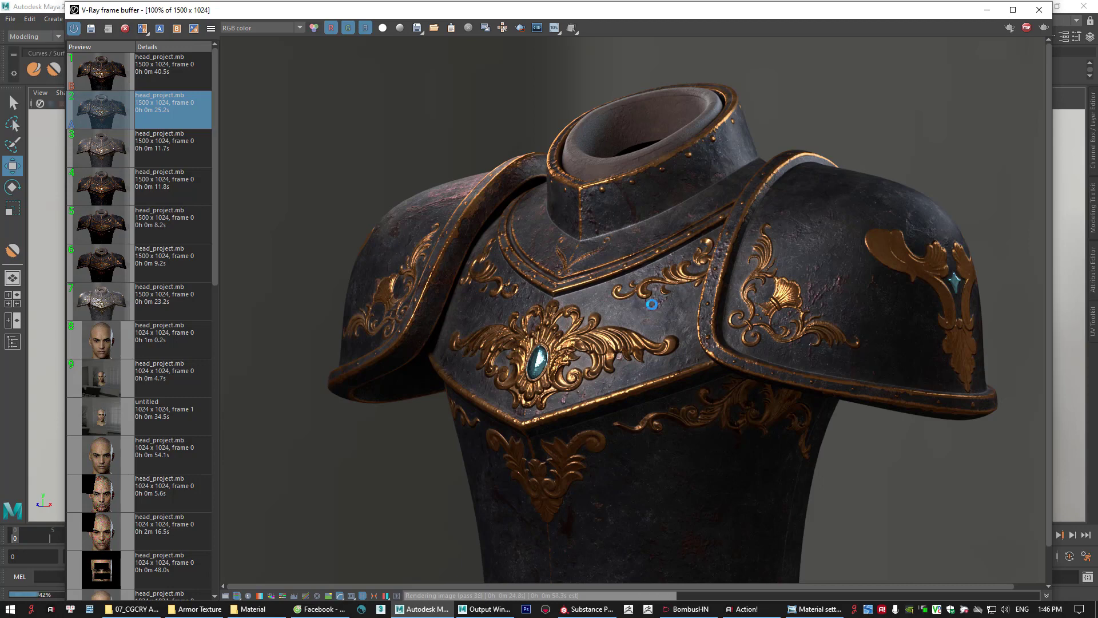
Examine the rendered armor's overall framing and collar detail in the V-Ray frame buffer, moving its window aside to compare with the viewport
{"action": "scroll", "coordinate": [775, 265], "scroll_direction": "down", "scroll_amount": 1}
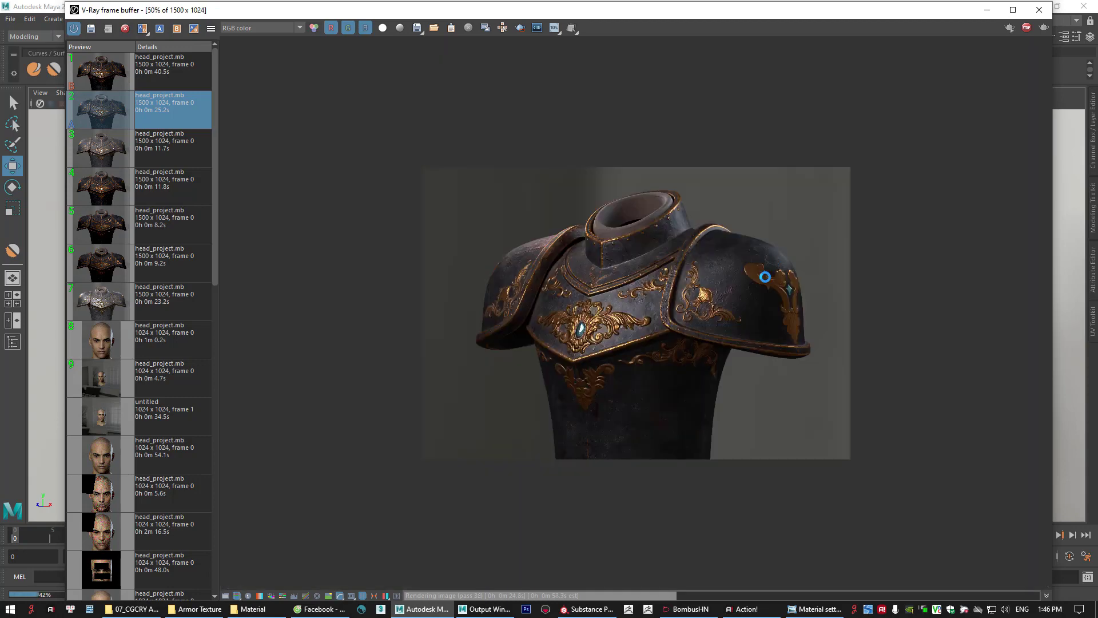
{"action": "scroll", "coordinate": [660, 268], "scroll_direction": "up", "scroll_amount": 1}
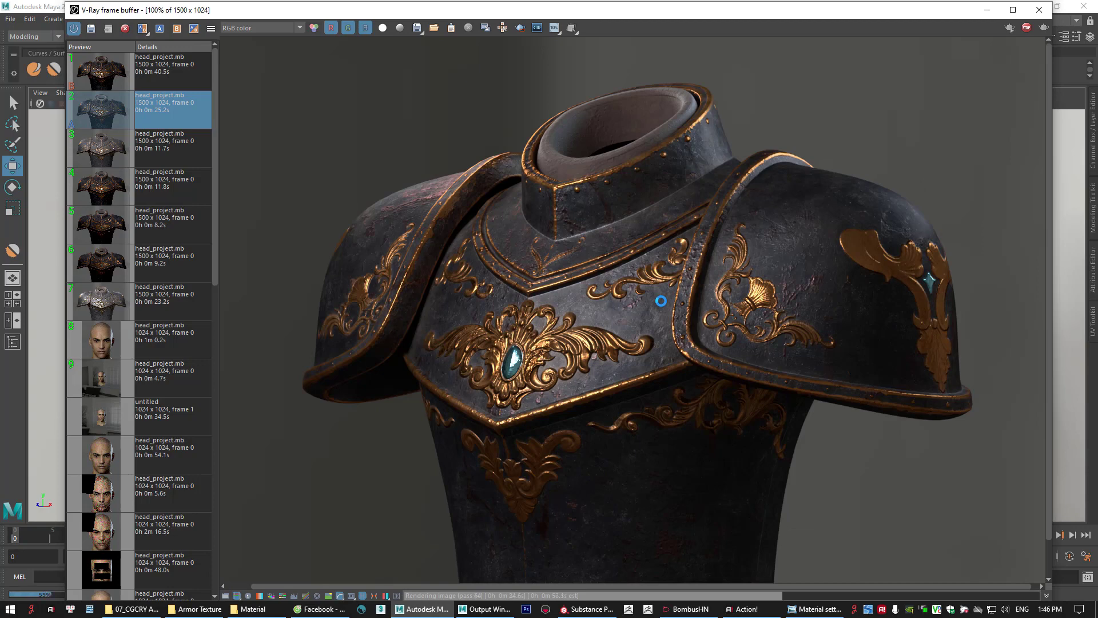
{"action": "scroll", "coordinate": [661, 301], "scroll_direction": "down", "scroll_amount": 2}
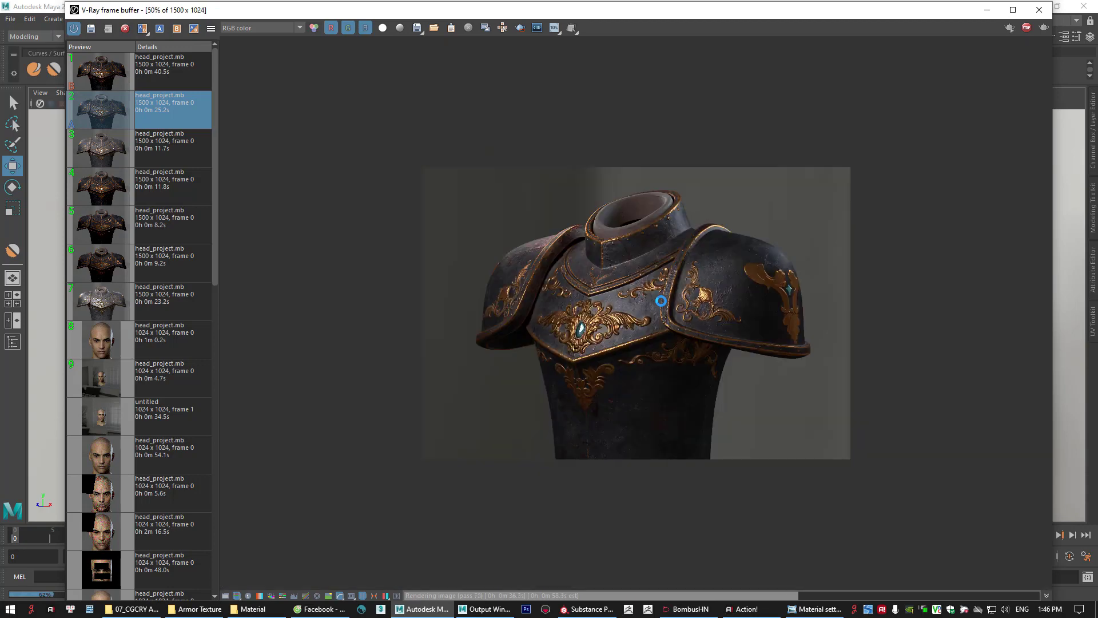
{"action": "scroll", "coordinate": [616, 269], "scroll_direction": "up", "scroll_amount": 2}
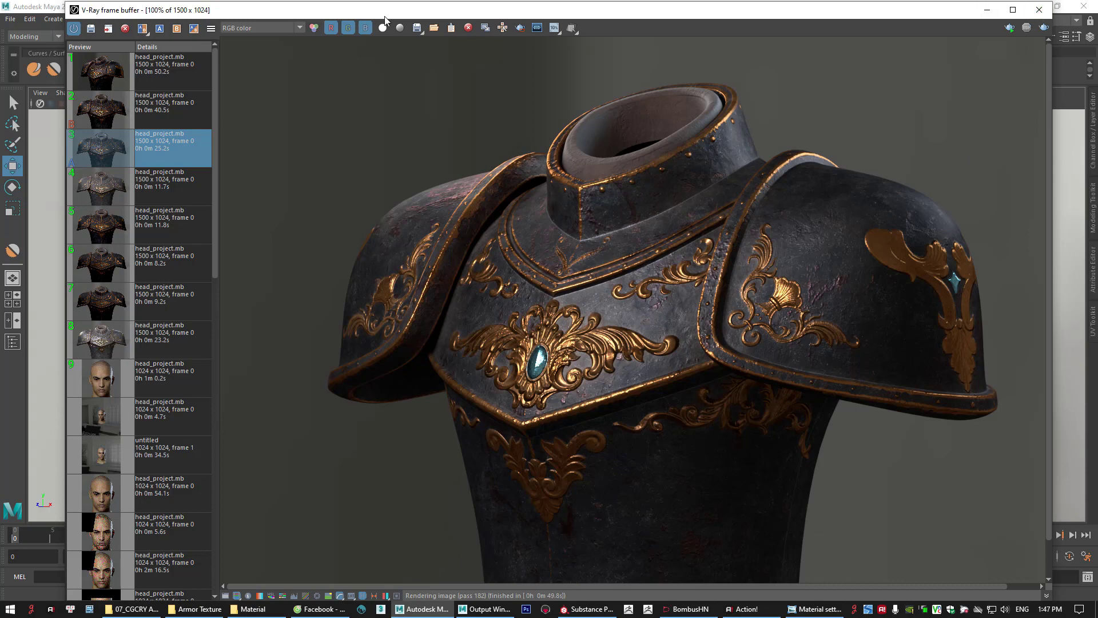
{"action": "left_click_drag", "start_coordinate": [66, 2], "coordinate": [280, 139]}
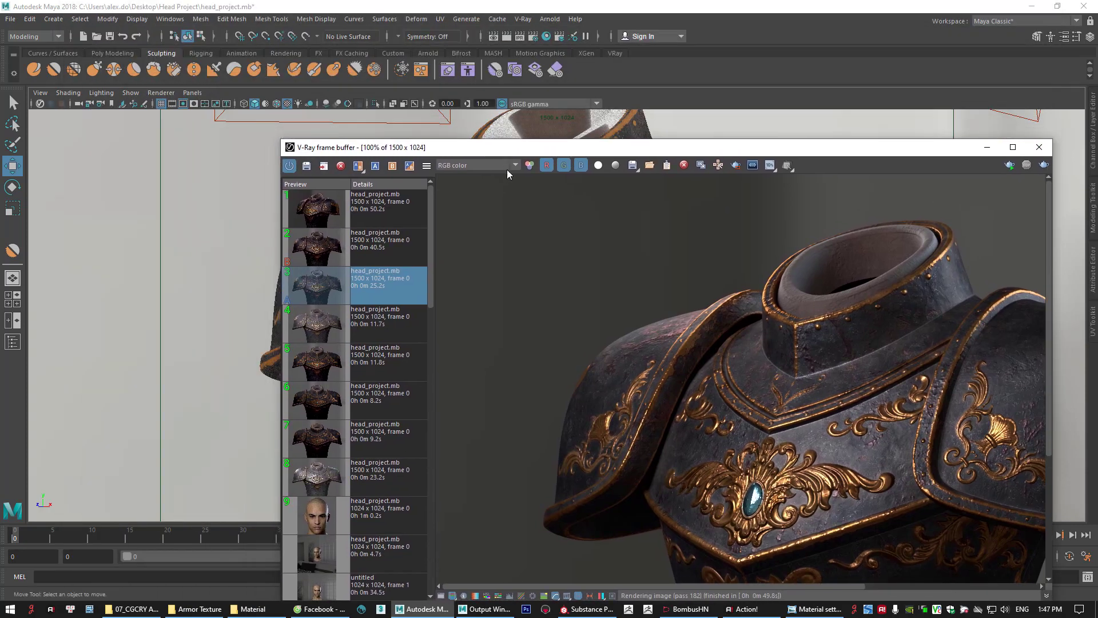
{"action": "left_click_drag", "start_coordinate": [500, 151], "coordinate": [202, 217]}
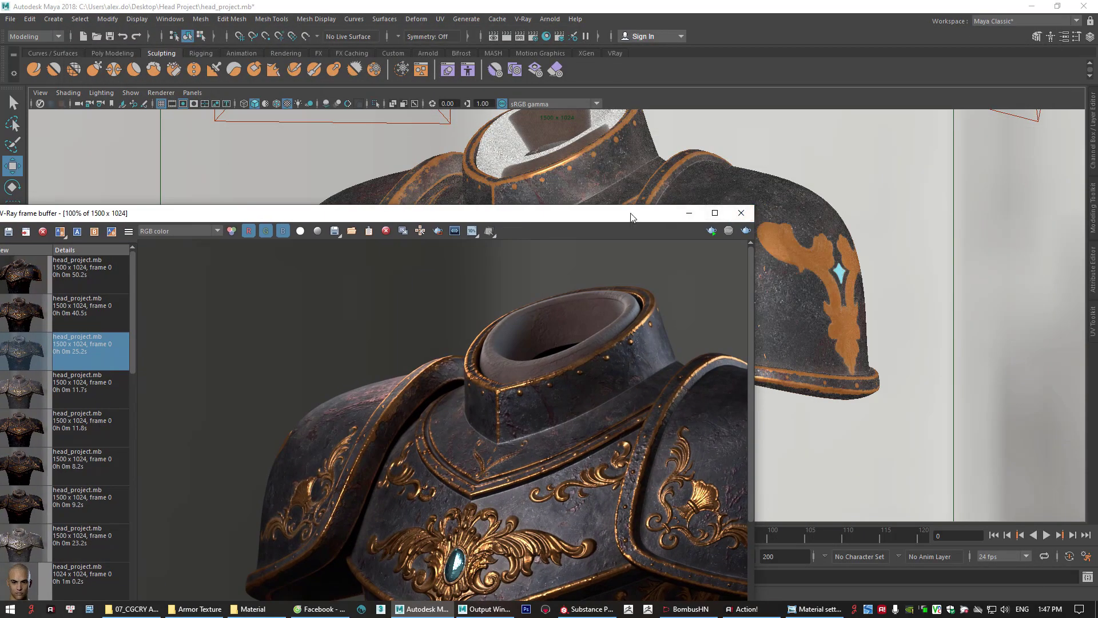
{"action": "left_click_drag", "start_coordinate": [630, 213], "coordinate": [418, 281]}
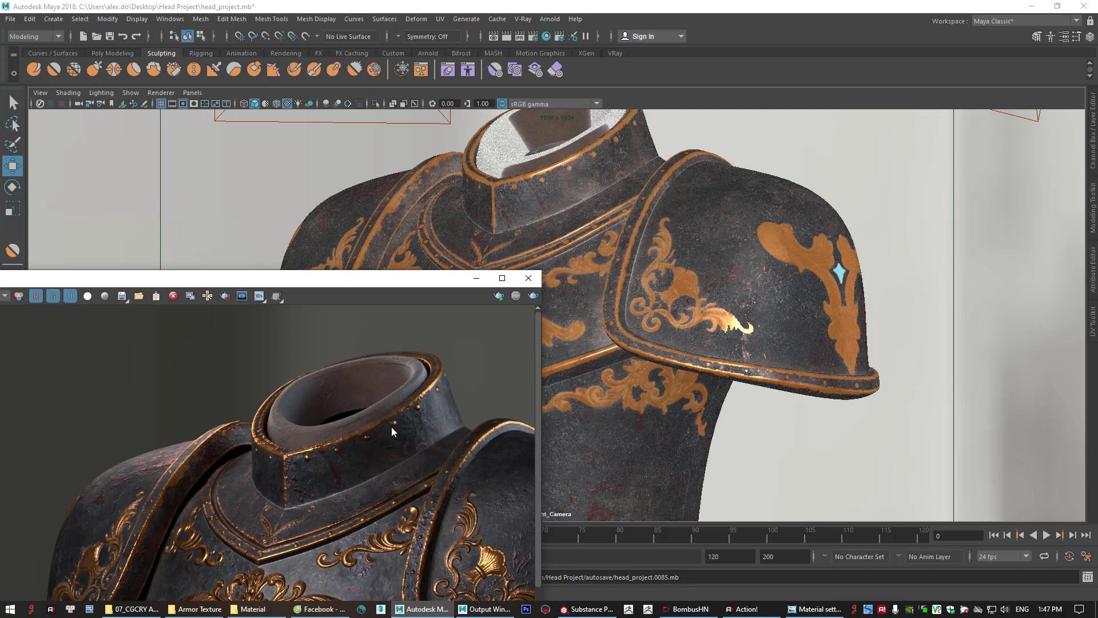
{"action": "scroll", "coordinate": [364, 416], "scroll_direction": "up", "scroll_amount": 5}
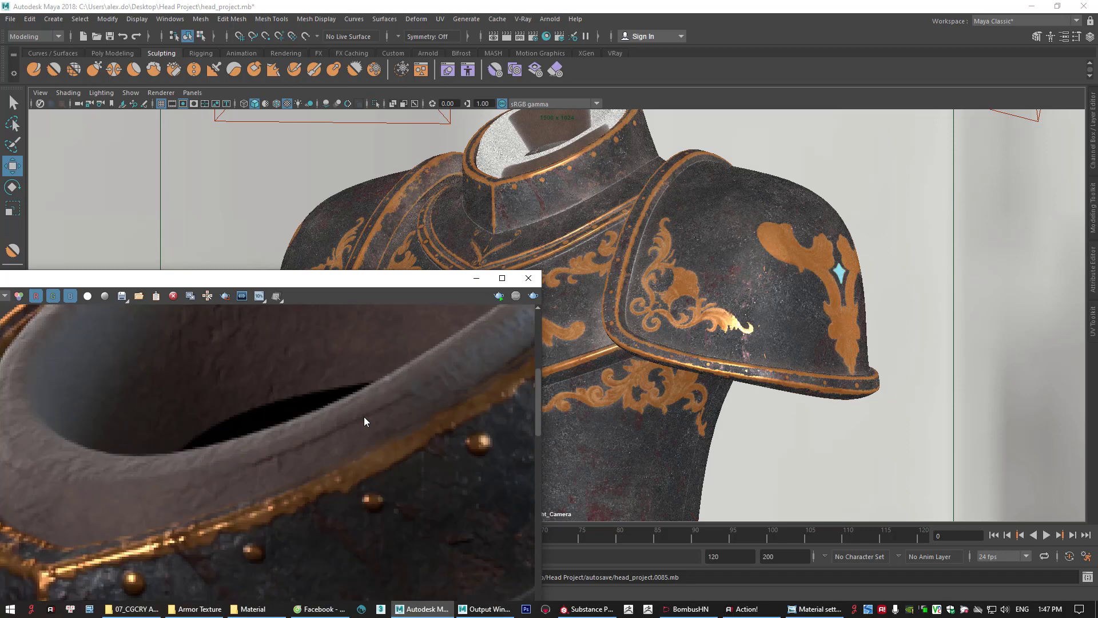
{"action": "scroll", "coordinate": [364, 417], "scroll_direction": "down", "scroll_amount": 5}
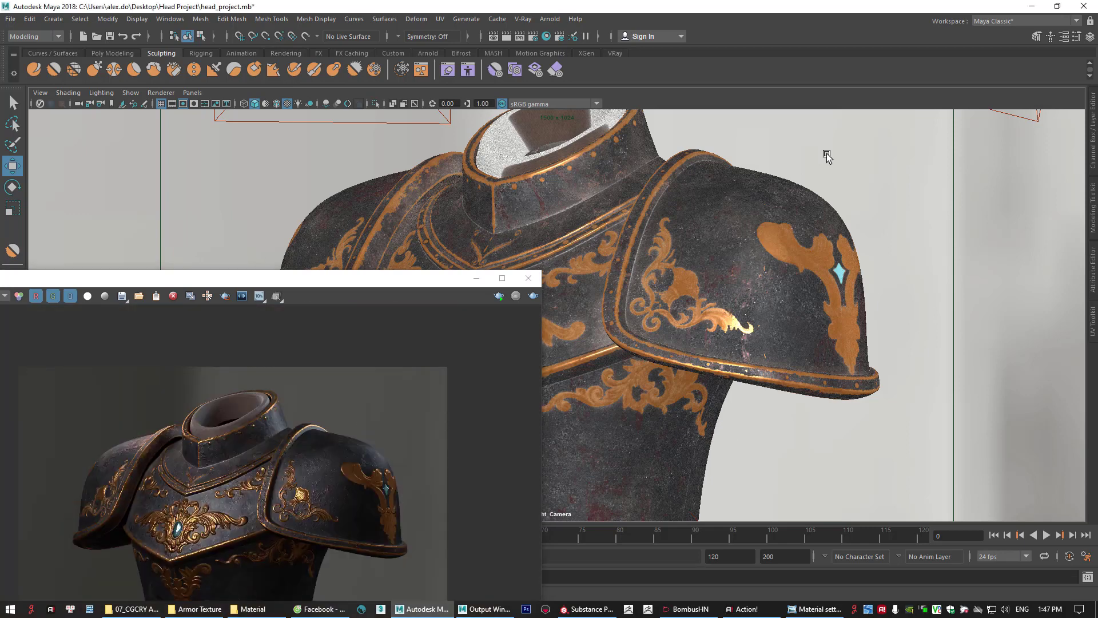
Restore the two-viewport layout and minimize the V-Ray frame buffer
{"action": "key", "text": "space"}
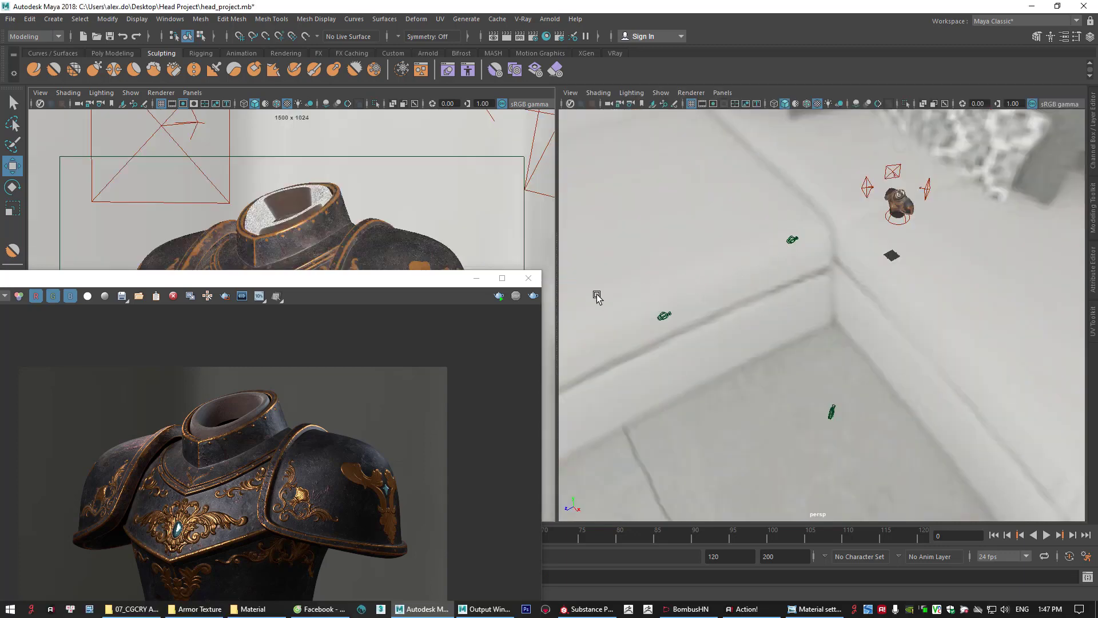
{"action": "left_click", "coordinate": [477, 278]}
{"action": "left_click", "coordinate": [797, 292]}
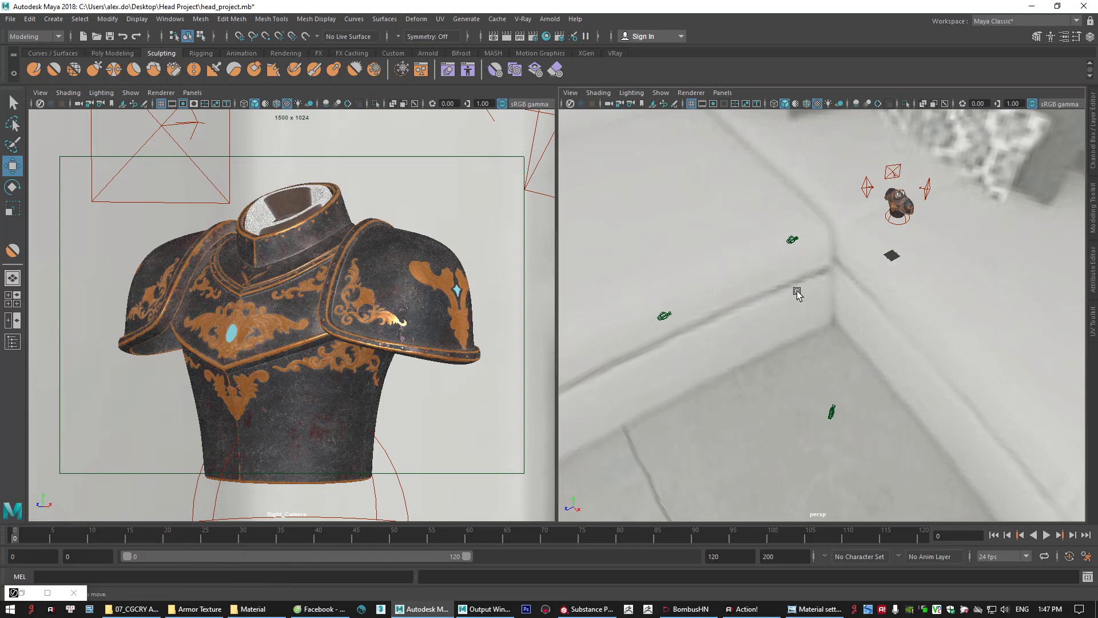
Show the Outliner again and unhide the Head_fixed group above the armor
{"action": "left_click_drag", "start_coordinate": [849, 299], "coordinate": [857, 278], "text": "alt"}
{"action": "middle_click_drag", "start_coordinate": [856, 278], "coordinate": [802, 368], "text": "alt"}
{"action": "scroll", "coordinate": [806, 284], "scroll_direction": "up", "scroll_amount": 3}
{"action": "middle_click_drag", "start_coordinate": [806, 285], "coordinate": [798, 360], "text": "alt"}
{"action": "scroll", "coordinate": [797, 360], "scroll_direction": "up", "scroll_amount": 2}
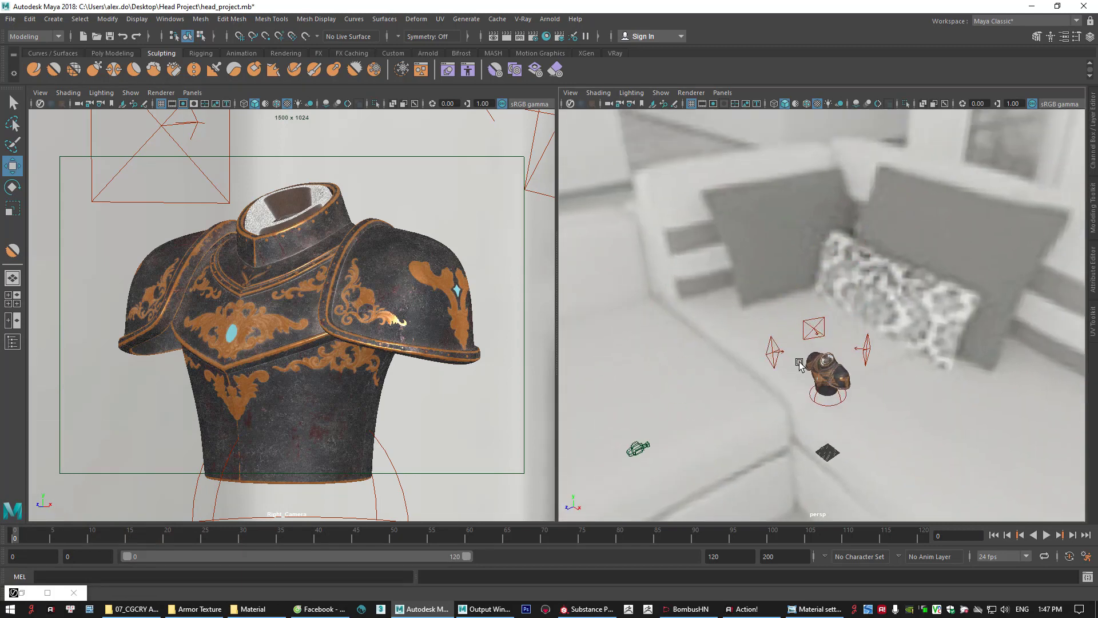
{"action": "left_click", "coordinate": [13, 342]}
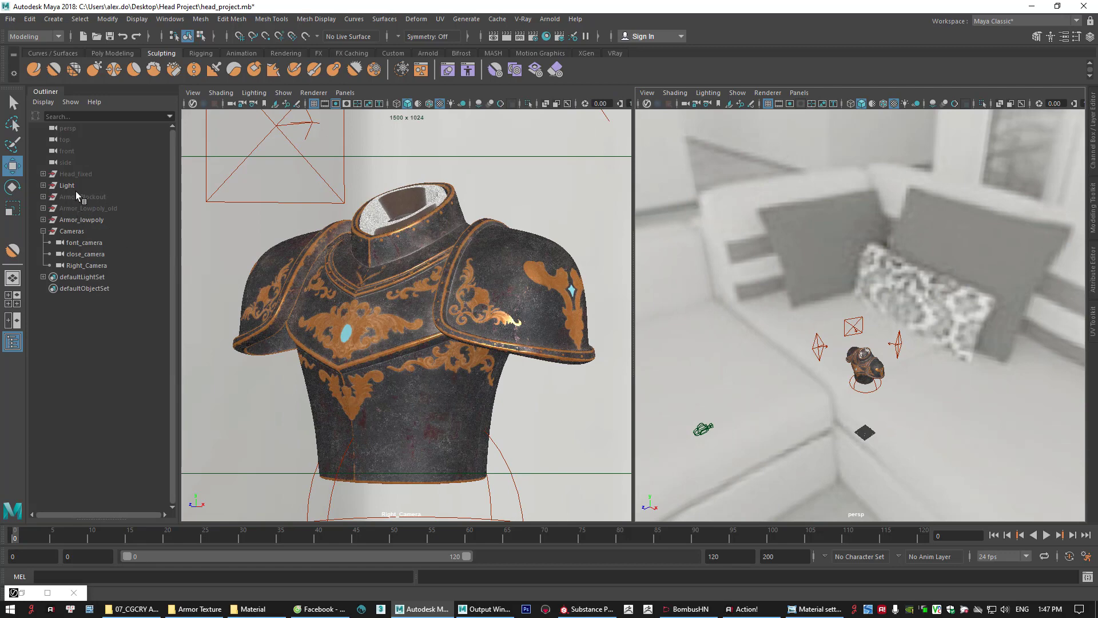
{"action": "left_click", "coordinate": [74, 174]}
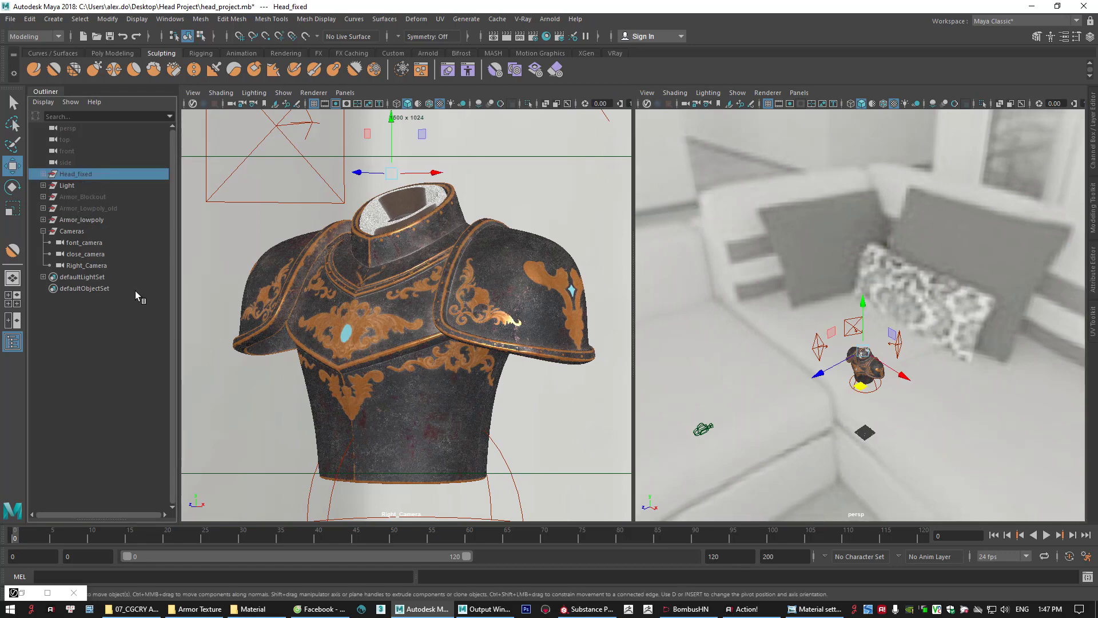
{"action": "key", "text": "shift+h"}
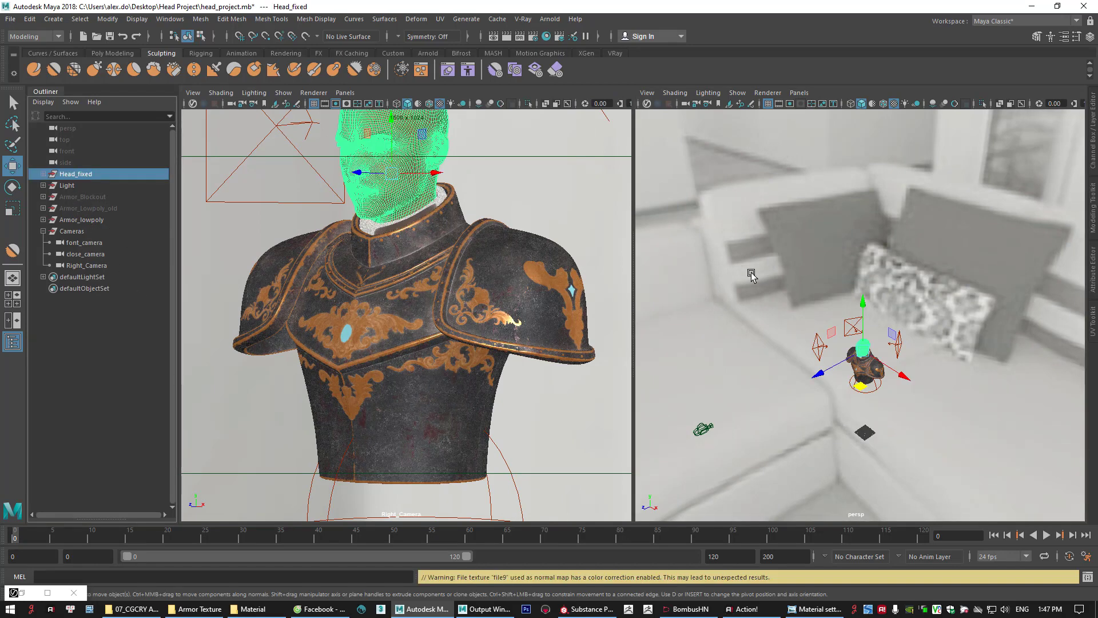
{"action": "left_click", "coordinate": [783, 368]}
Select close_camera in the perspective view and look through it in the camera viewport
{"action": "left_click", "coordinate": [705, 428]}
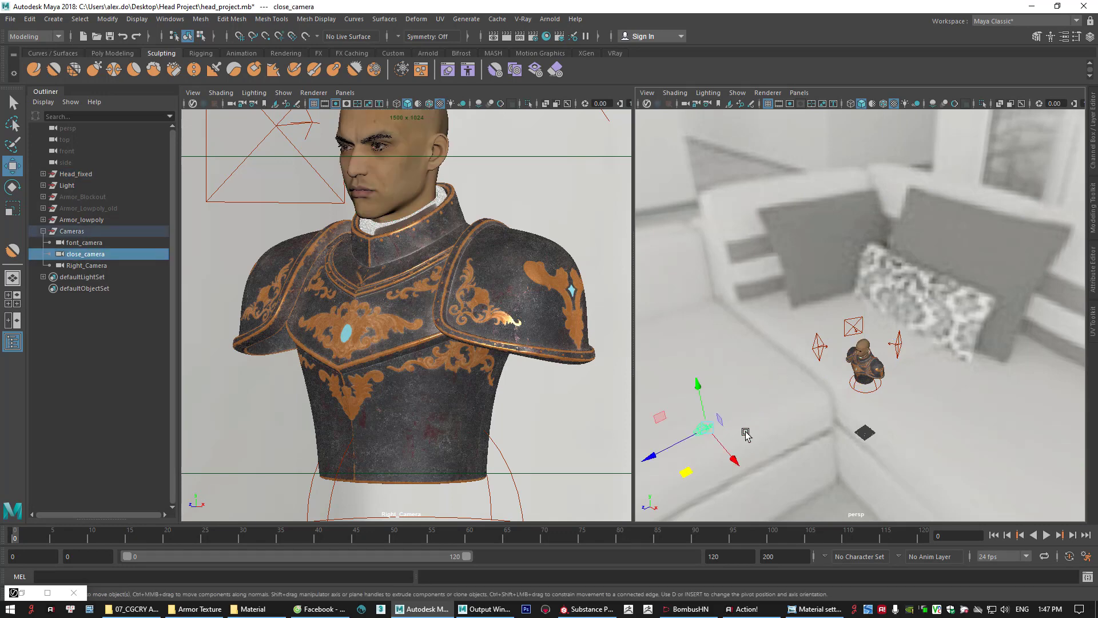
{"action": "left_click_drag", "start_coordinate": [745, 437], "coordinate": [748, 425], "text": "alt"}
{"action": "scroll", "coordinate": [785, 410], "scroll_direction": "down", "scroll_amount": 3}
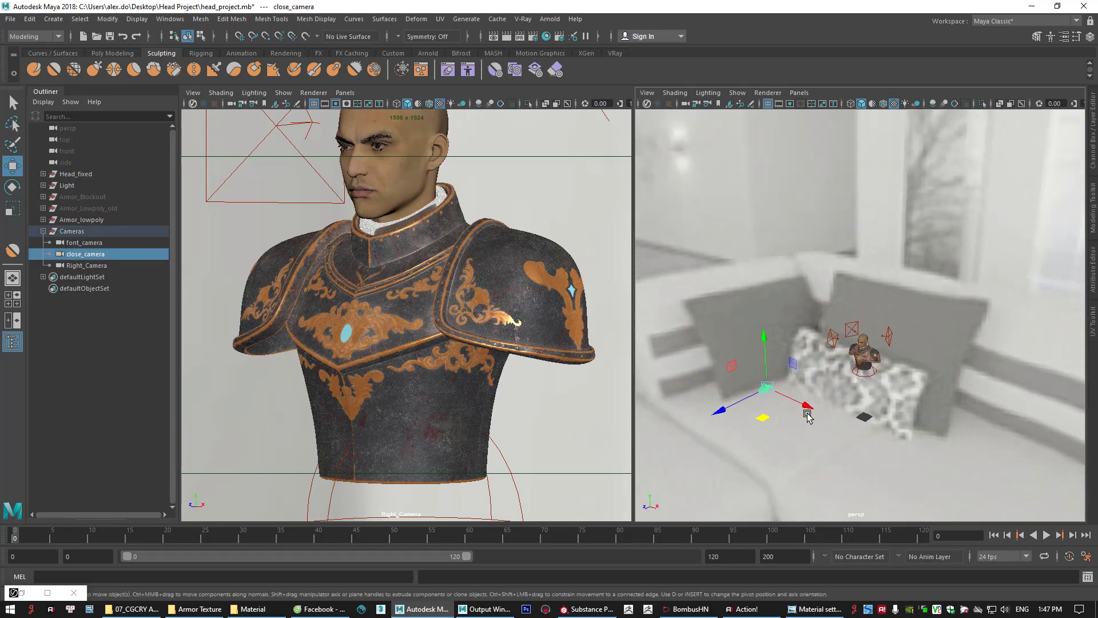
{"action": "left_click", "coordinate": [345, 92]}
{"action": "mouse_move", "coordinate": [412, 104]}
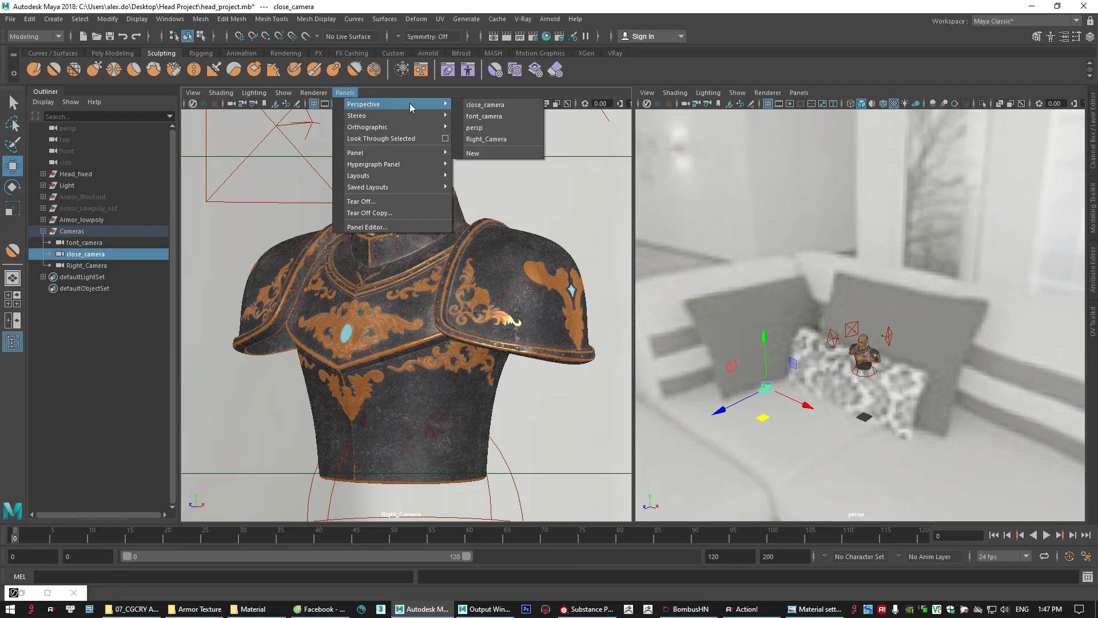
{"action": "left_click", "coordinate": [480, 105]}
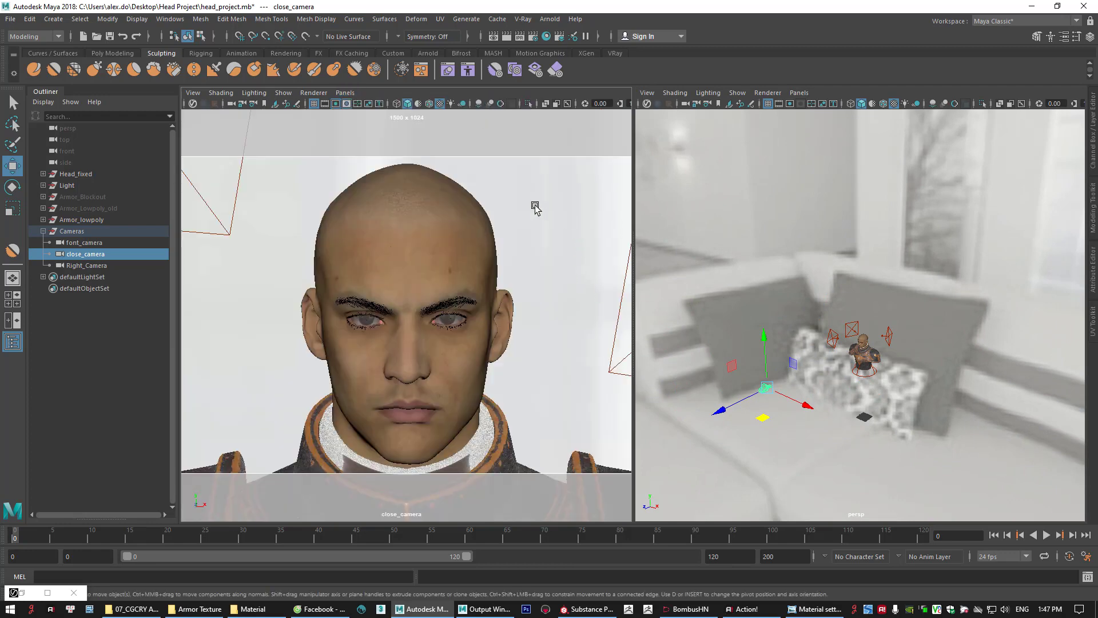
Look through font_camera in the camera viewport
{"action": "left_click", "coordinate": [345, 92]}
{"action": "mouse_move", "coordinate": [417, 107]}
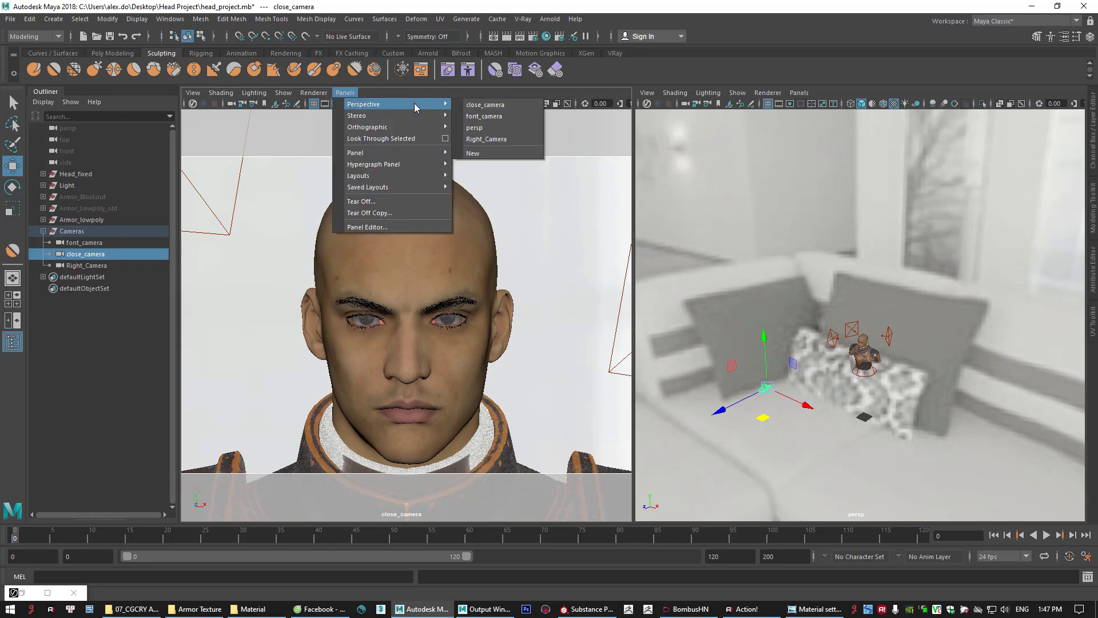
{"action": "left_click", "coordinate": [484, 116]}
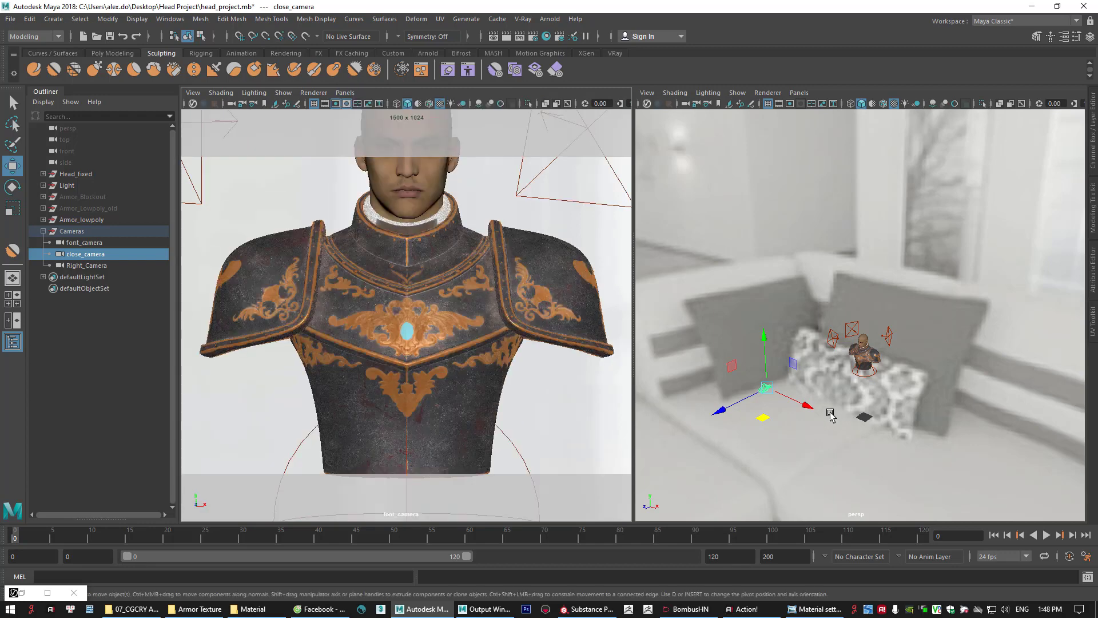
Raise font_camera and pull it back until the head and the whole armor bust fit inside the resolution gate
{"action": "left_click_drag", "start_coordinate": [723, 410], "coordinate": [665, 433]}
{"action": "key", "text": "ctrl+z"}
{"action": "scroll", "coordinate": [699, 412], "scroll_direction": "down", "scroll_amount": 4}
{"action": "left_click_drag", "start_coordinate": [699, 369], "coordinate": [697, 372]}
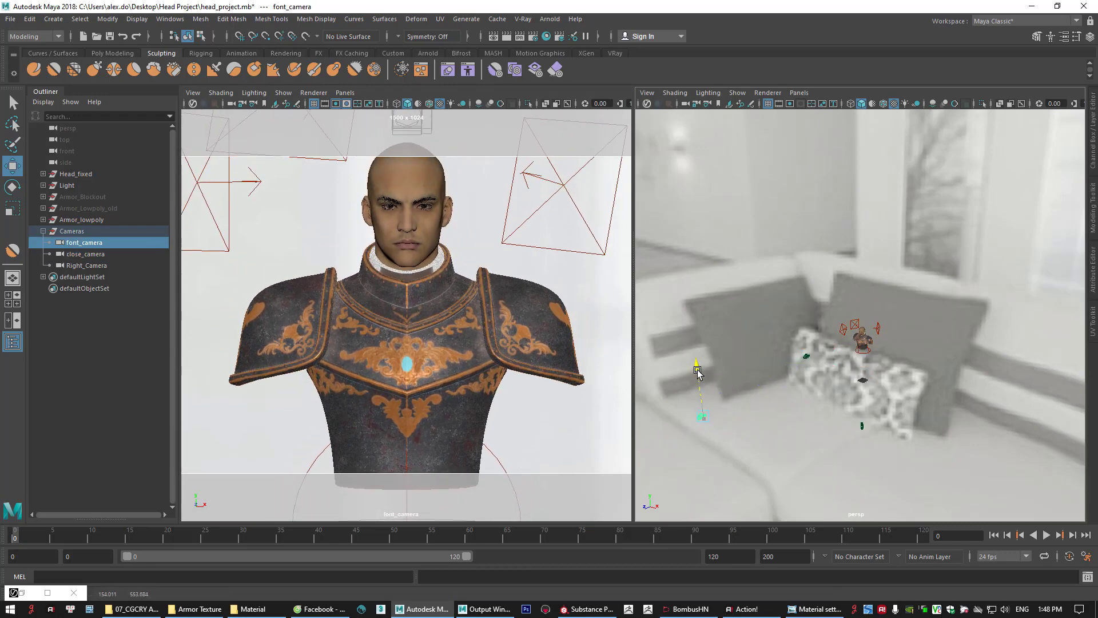
{"action": "left_click_drag", "start_coordinate": [667, 434], "coordinate": [640, 447]}
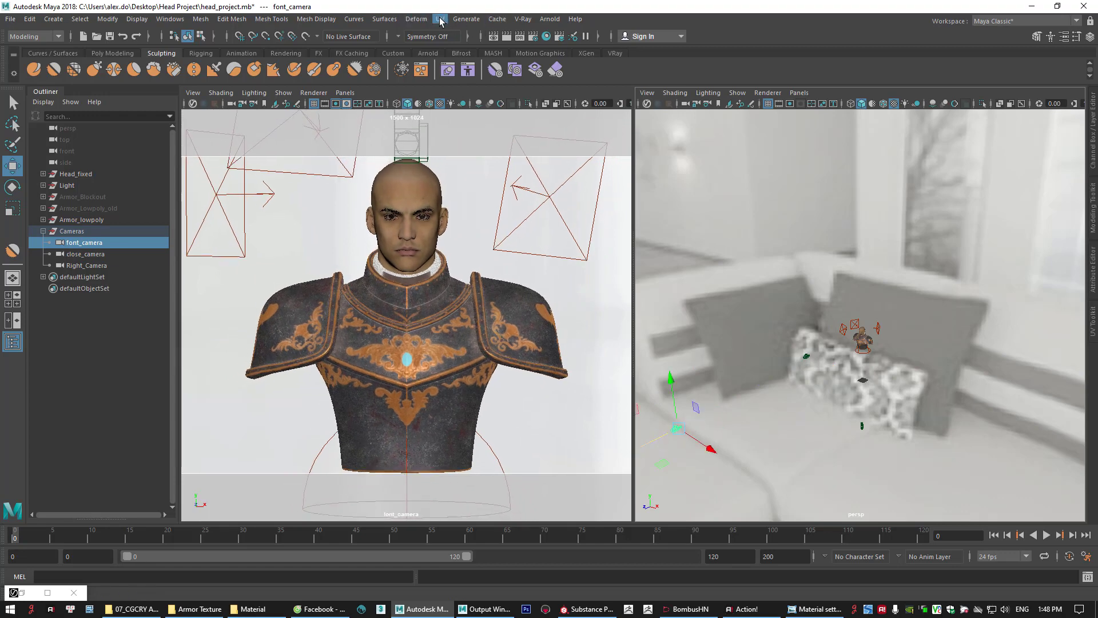
Set the render resolution preset to 1k Square, 1024 by 1024, and close the render settings
{"action": "left_click", "coordinate": [533, 36]}
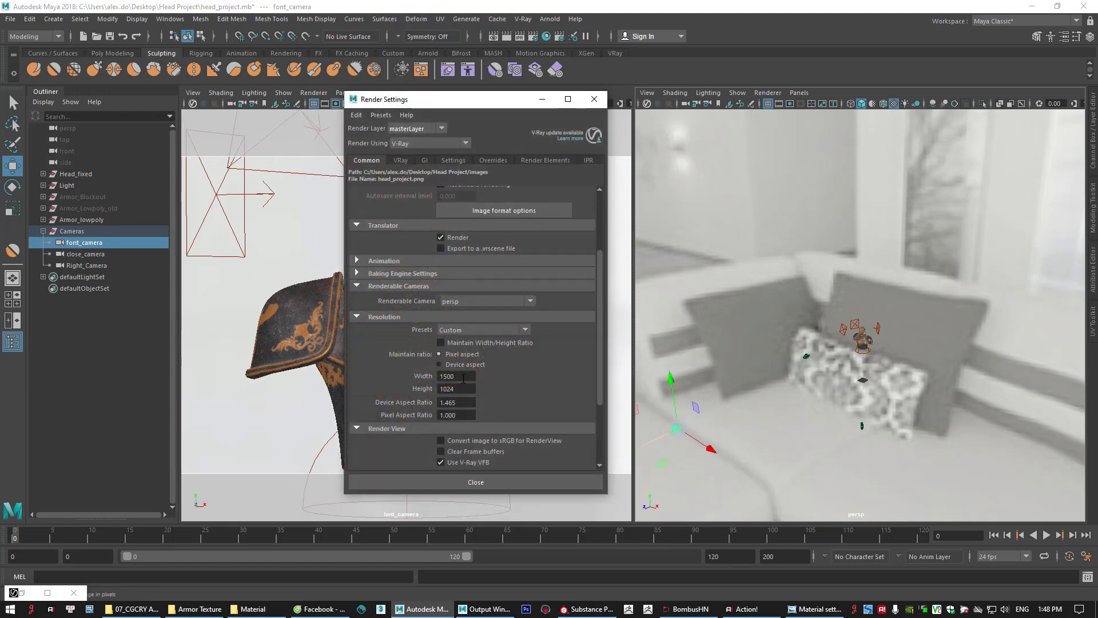
{"action": "left_click", "coordinate": [483, 329]}
{"action": "left_click", "coordinate": [466, 373]}
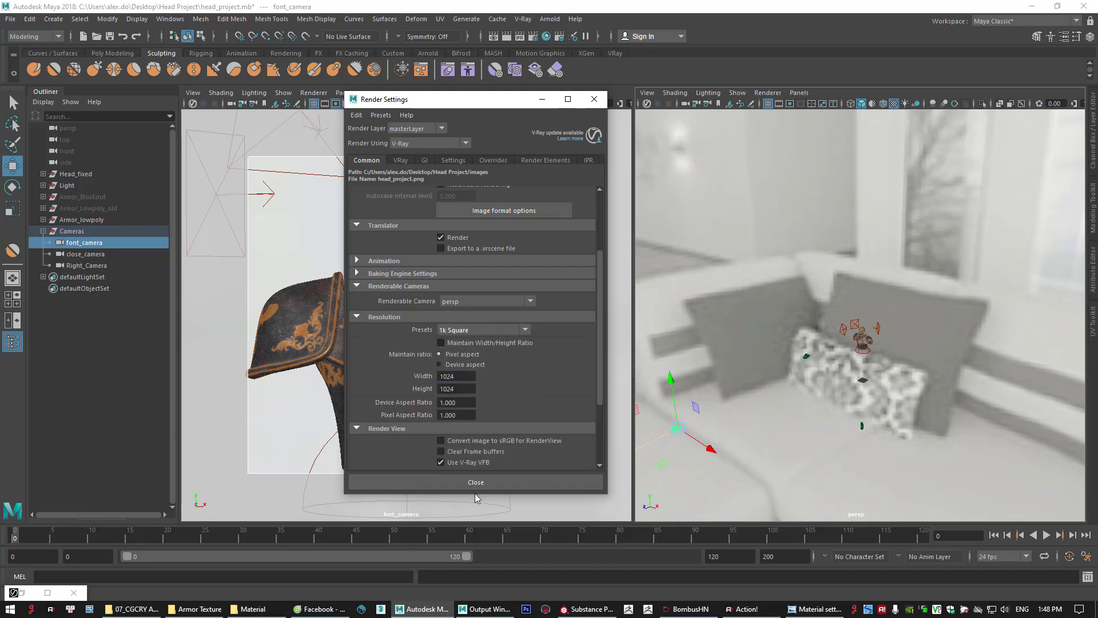
{"action": "left_click", "coordinate": [594, 99]}
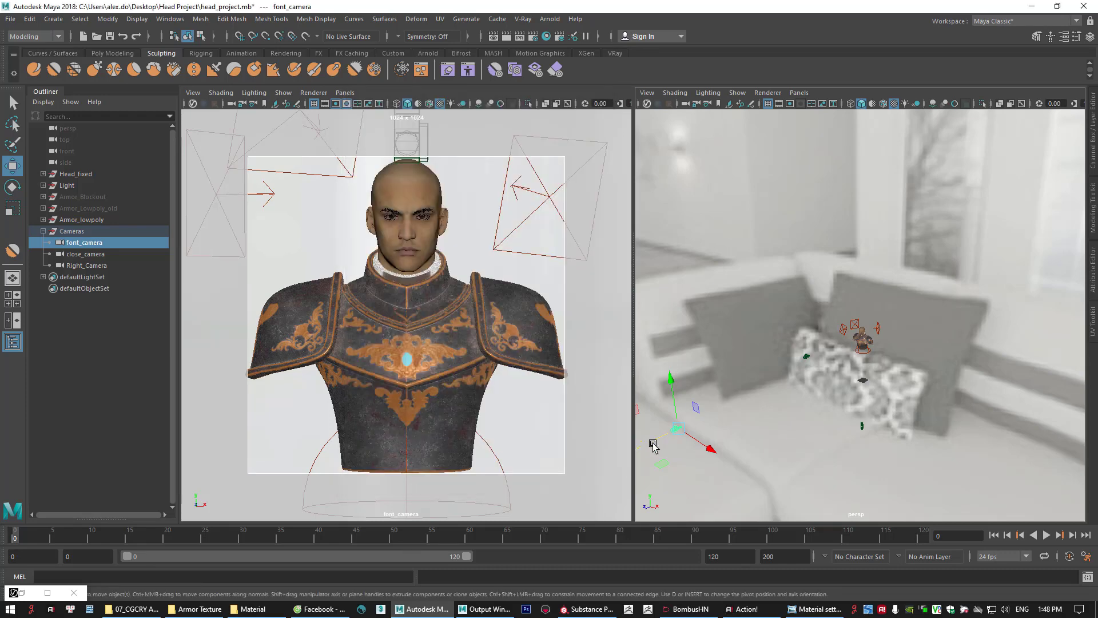
Raise font_camera a little and pull it slightly farther back to leave room above the head in the square frame
{"action": "left_click_drag", "start_coordinate": [672, 407], "coordinate": [671, 400]}
{"action": "right_click_drag", "start_coordinate": [740, 419], "coordinate": [688, 418], "text": "alt"}
{"action": "left_click_drag", "start_coordinate": [673, 425], "coordinate": [660, 431]}
Select Right_Camera in the perspective view and look through it in the camera viewport
{"action": "left_click", "coordinate": [861, 400]}
{"action": "left_click_drag", "start_coordinate": [871, 412], "coordinate": [787, 428], "text": "alt"}
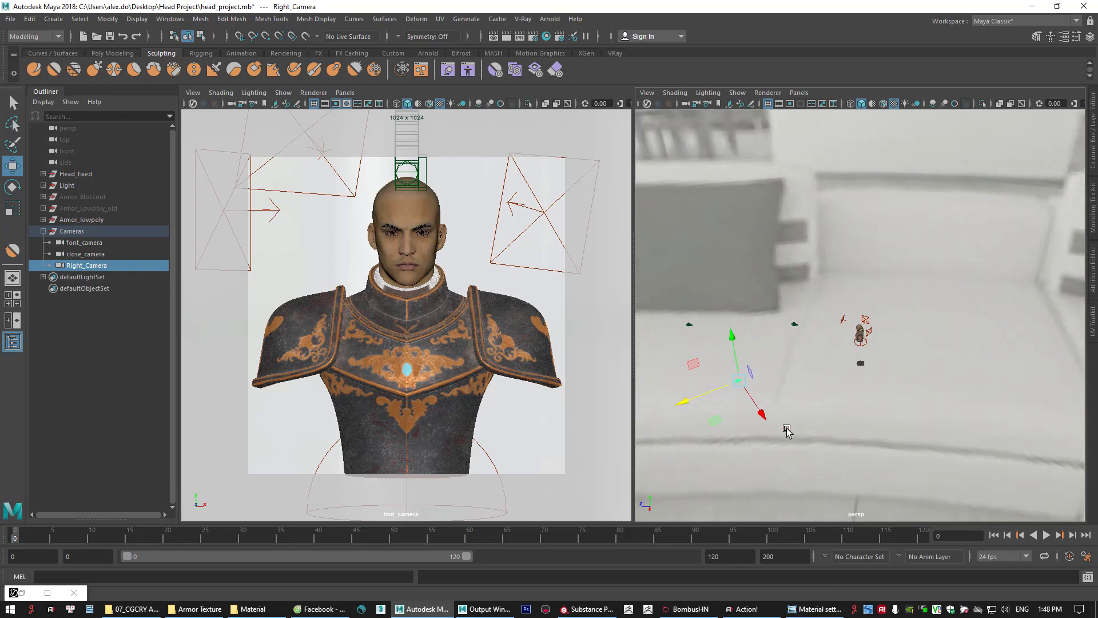
{"action": "left_click", "coordinate": [345, 92]}
{"action": "mouse_move", "coordinate": [400, 105]}
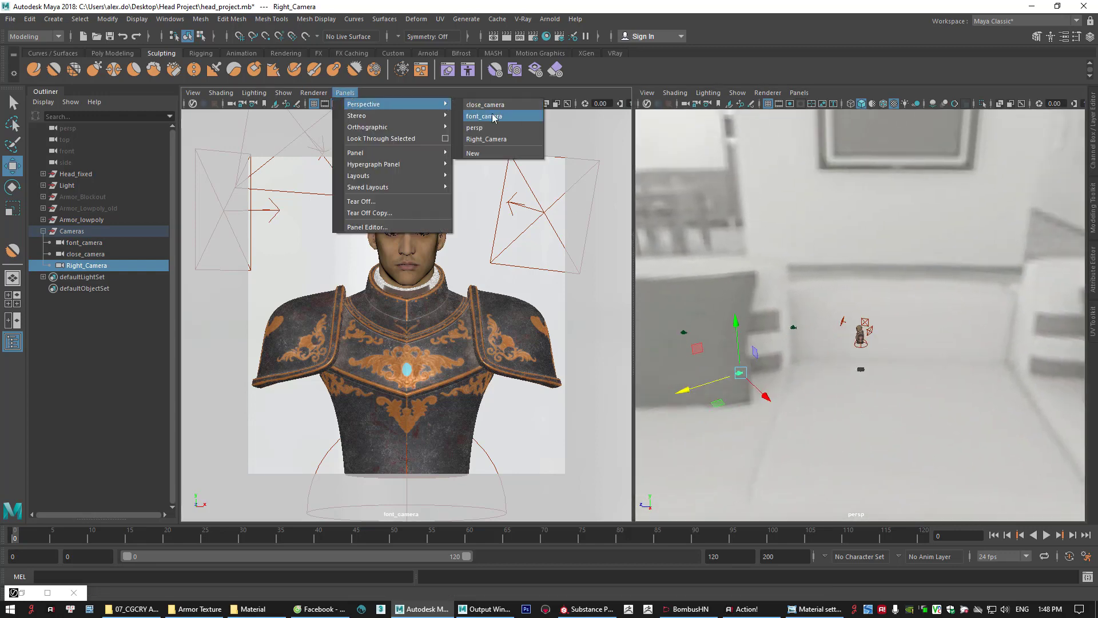
{"action": "left_click", "coordinate": [493, 140]}
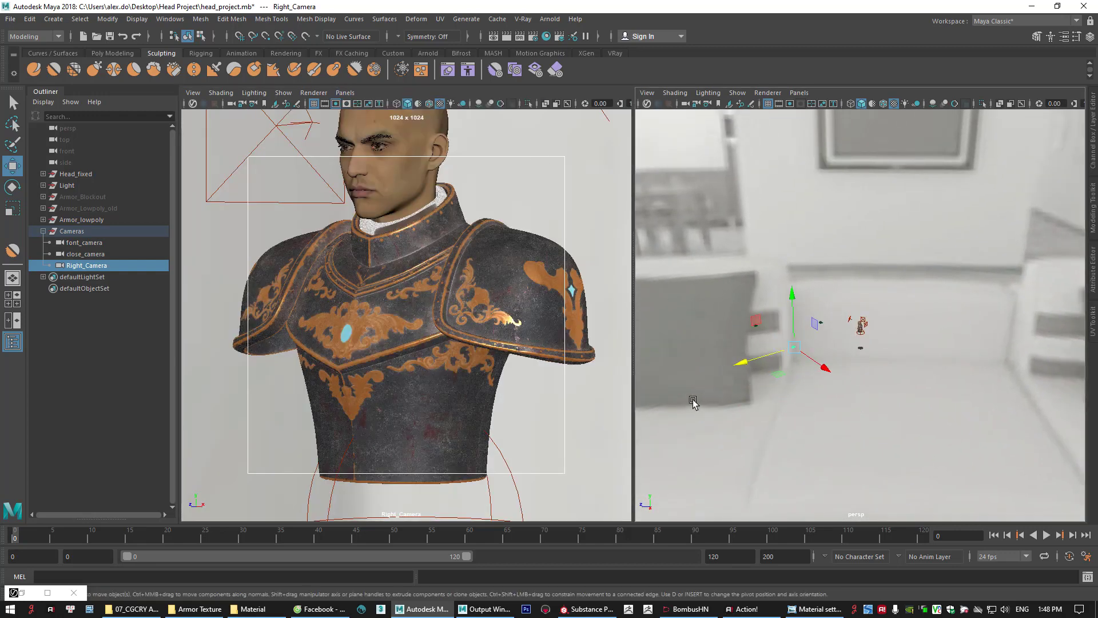
Pull Right_Camera back and raise it until the head and armor fit inside the square frame, undoing any stray selection
{"action": "left_click_drag", "start_coordinate": [735, 366], "coordinate": [705, 375]}
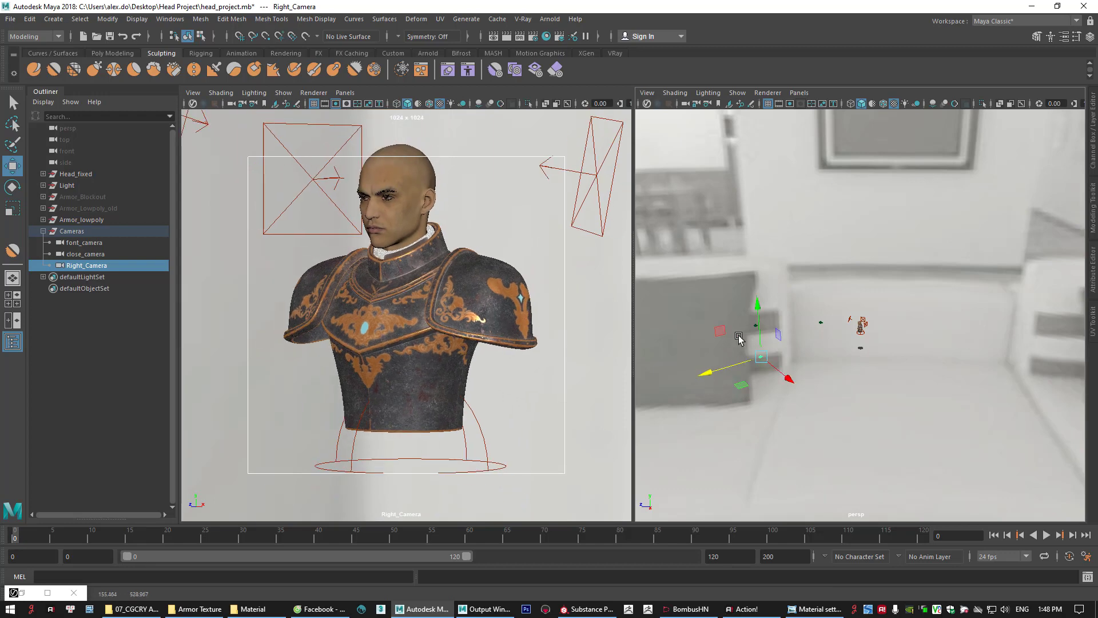
{"action": "left_click_drag", "start_coordinate": [759, 322], "coordinate": [760, 321]}
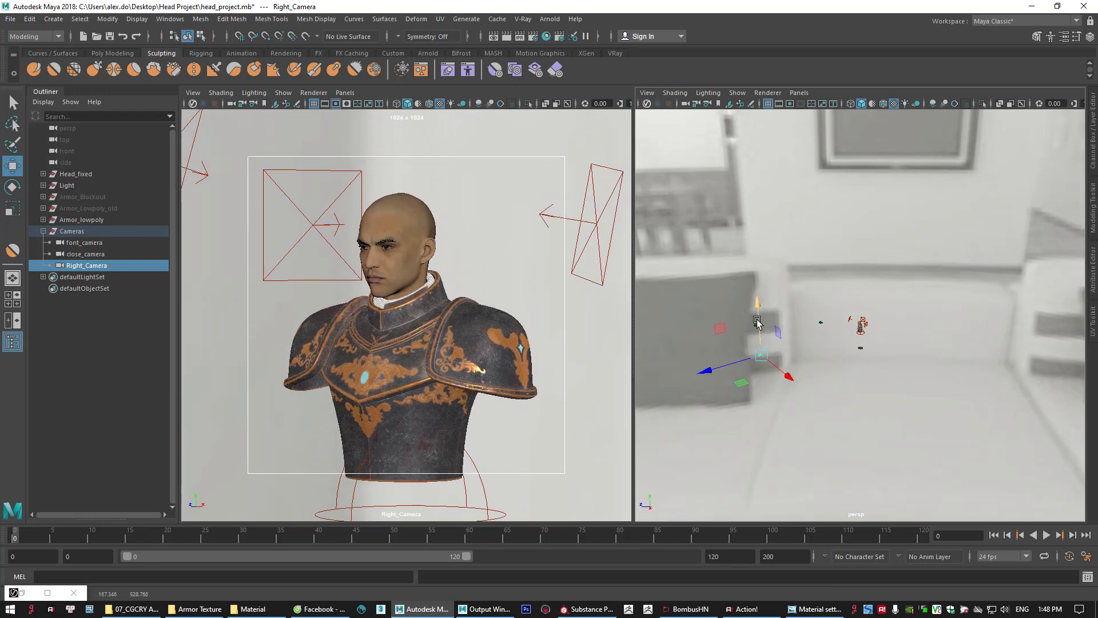
{"action": "left_click", "coordinate": [856, 356]}
{"action": "key", "text": "ctrl+z"}
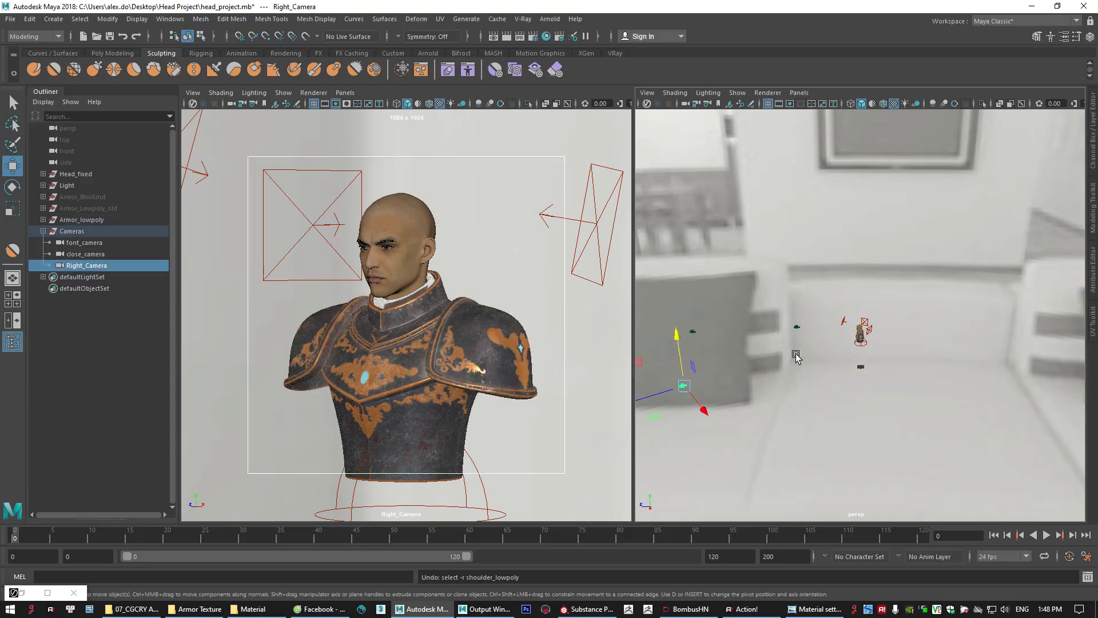
Examine the armor's proportions against the head from the front and sides in the perspective view
{"action": "left_click", "coordinate": [861, 333]}
{"action": "key", "text": "f"}
{"action": "left_click_drag", "start_coordinate": [797, 335], "coordinate": [801, 357], "text": "alt"}
{"action": "left_click", "coordinate": [904, 342]}
{"action": "right_click_drag", "start_coordinate": [801, 357], "coordinate": [841, 382], "text": "alt"}
{"action": "left_click_drag", "start_coordinate": [841, 382], "coordinate": [897, 358], "text": "alt"}
{"action": "right_click_drag", "start_coordinate": [897, 358], "coordinate": [831, 357], "text": "alt"}
{"action": "mouse_move", "coordinate": [853, 362]}
{"action": "left_mouse_down", "text": "alt"}
{"action": "mouse_move", "coordinate": [845, 352]}
{"action": "mouse_move", "coordinate": [839, 365]}
{"action": "mouse_move", "coordinate": [851, 334]}
{"action": "mouse_move", "coordinate": [836, 369]}
{"action": "left_mouse_up", "text": "alt"}
{"action": "right_click_drag", "start_coordinate": [836, 370], "coordinate": [817, 367], "text": "alt"}
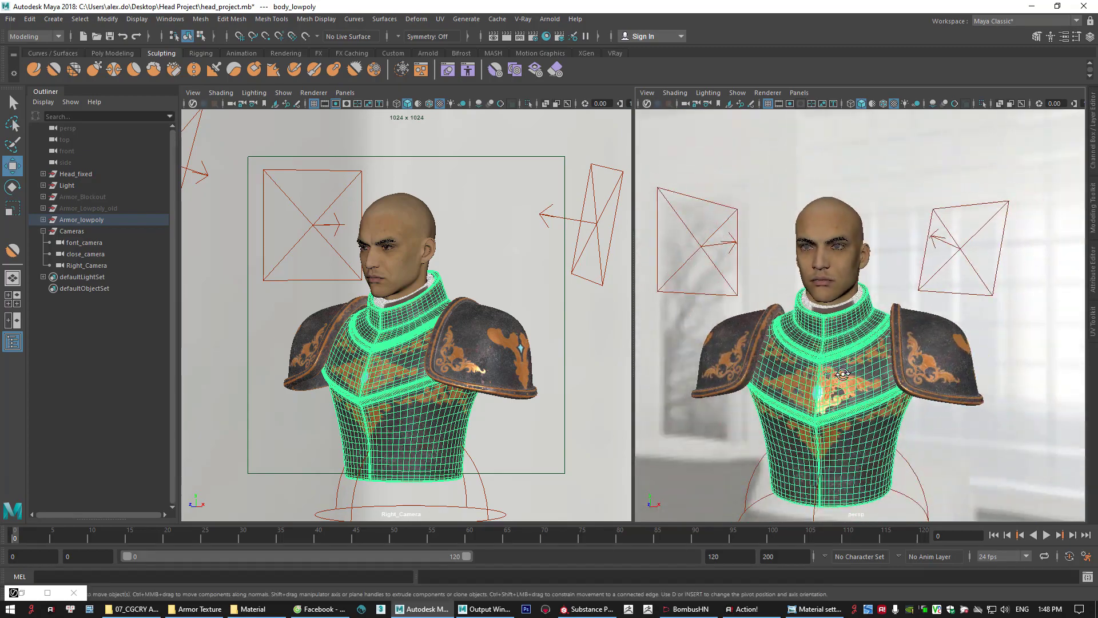
{"action": "left_click_drag", "start_coordinate": [847, 359], "coordinate": [821, 362], "text": "alt"}
{"action": "left_click_drag", "start_coordinate": [885, 304], "coordinate": [866, 346], "text": "alt"}
{"action": "left_click", "coordinate": [899, 247]}
{"action": "scroll", "coordinate": [832, 313], "scroll_direction": "down", "scroll_amount": 3}
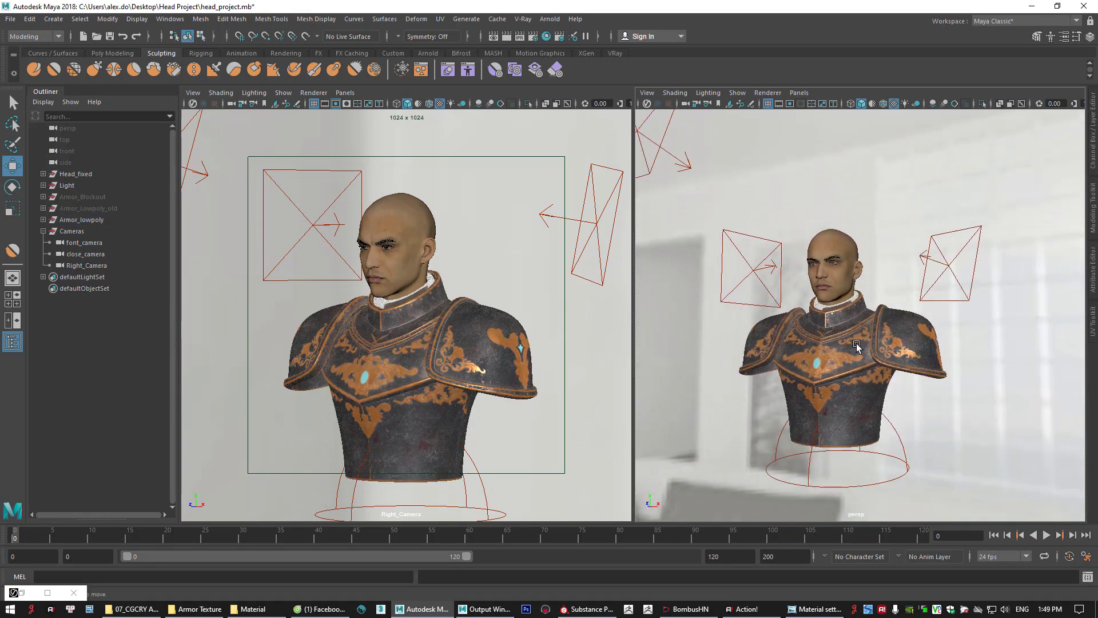
Center the body armor's pivot and move it up to the neck area
{"action": "left_click", "coordinate": [856, 343]}
{"action": "left_click_drag", "start_coordinate": [857, 344], "coordinate": [870, 379], "text": "alt"}
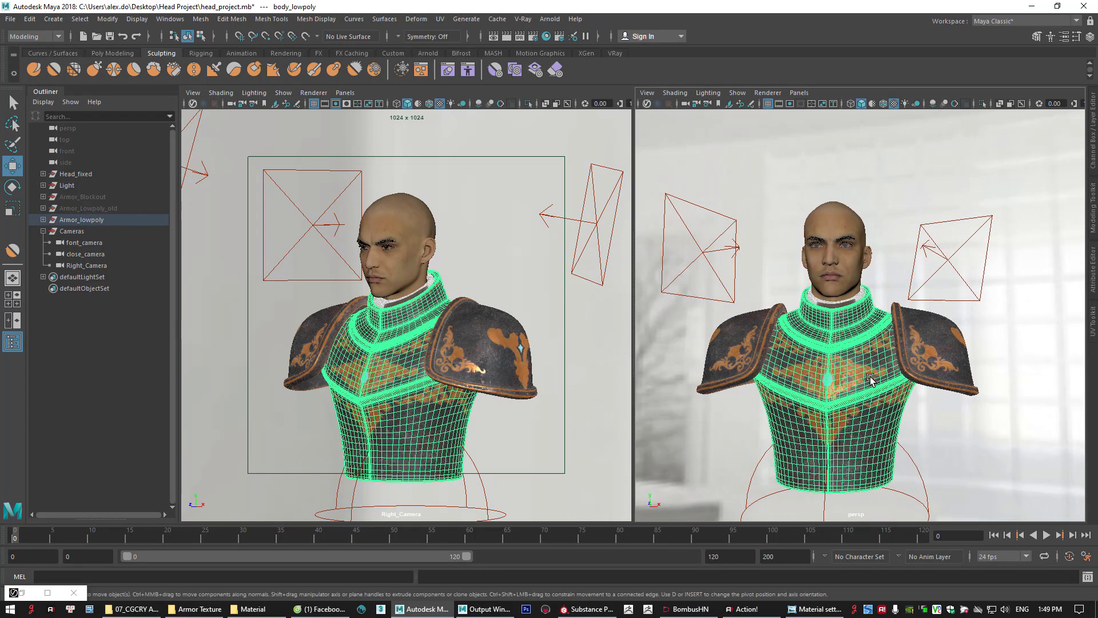
{"action": "right_click_drag", "start_coordinate": [870, 379], "coordinate": [836, 358], "text": "alt"}
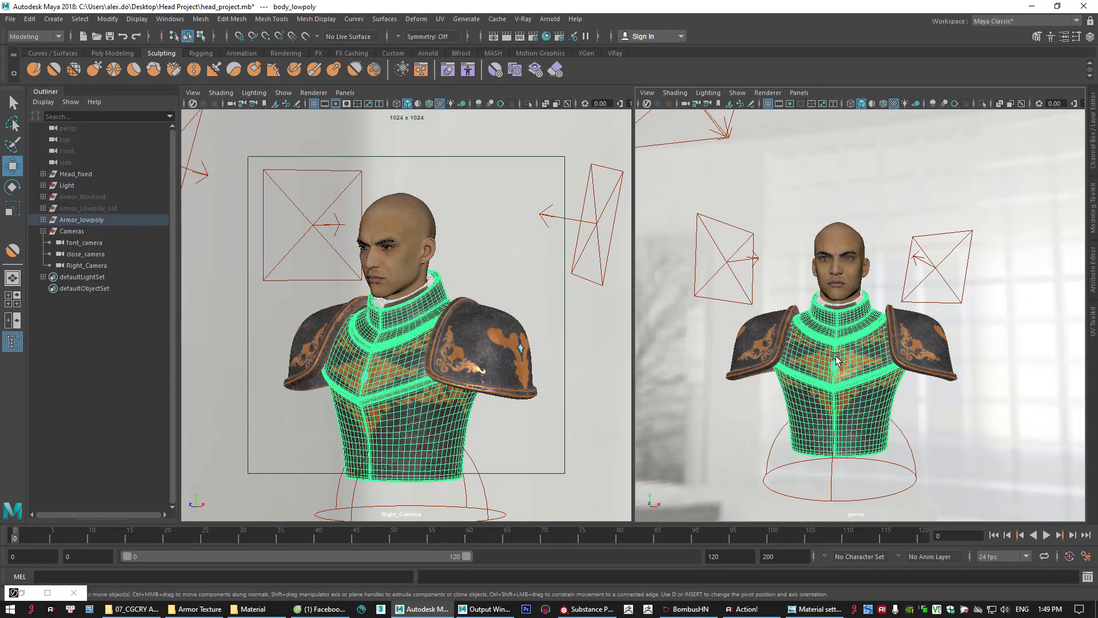
{"action": "left_click", "coordinate": [107, 19]}
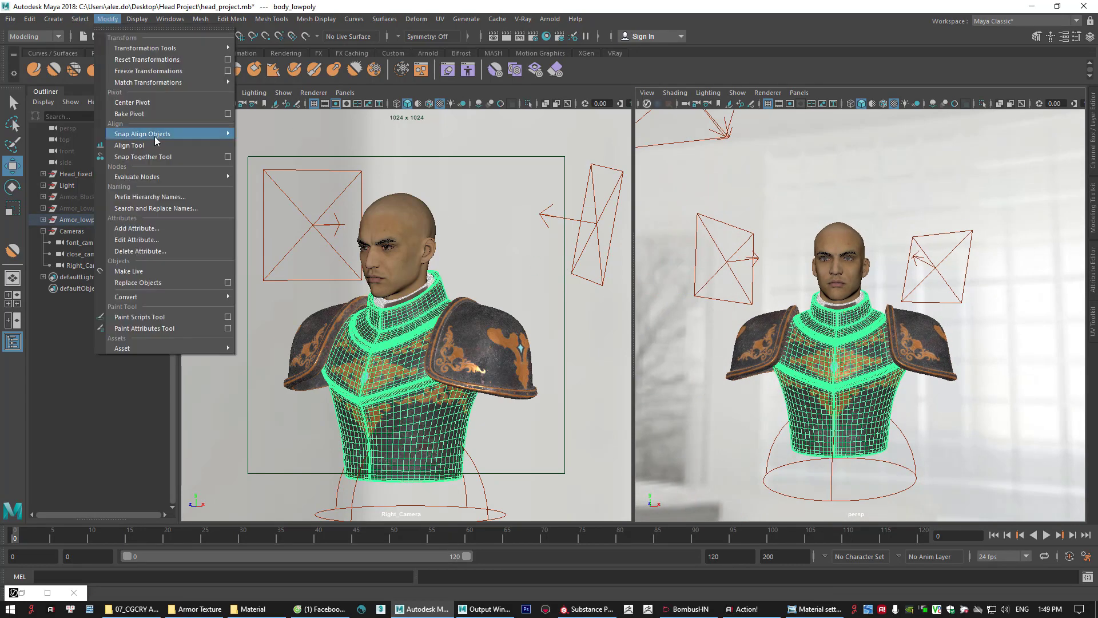
{"action": "left_click", "coordinate": [132, 103]}
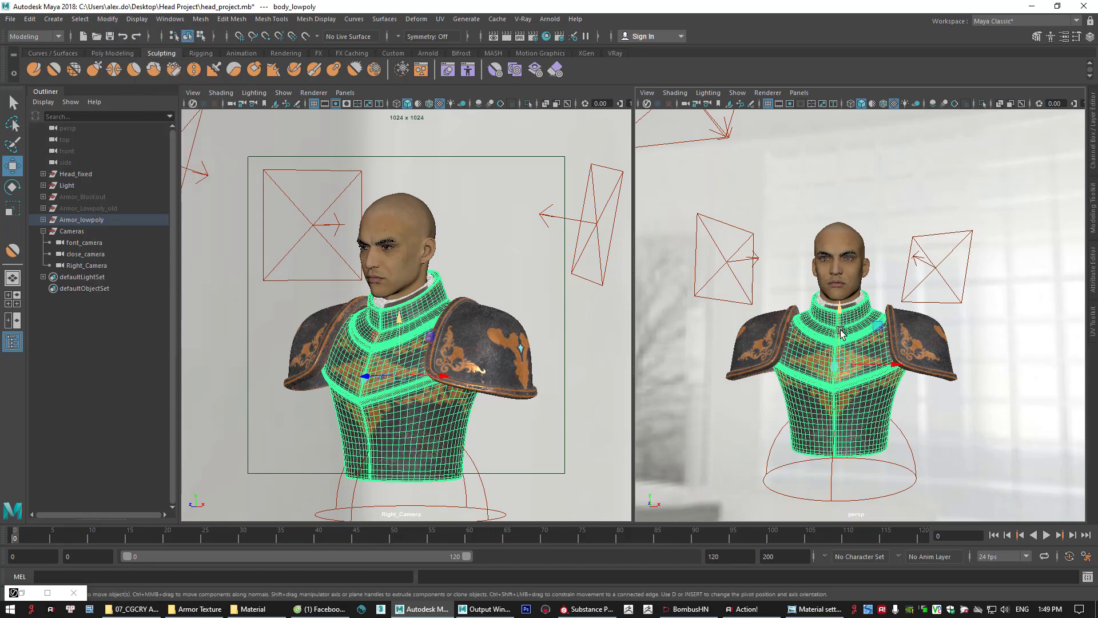
{"action": "key", "text": "d"}
{"action": "left_click_drag", "start_coordinate": [841, 330], "coordinate": [847, 276]}
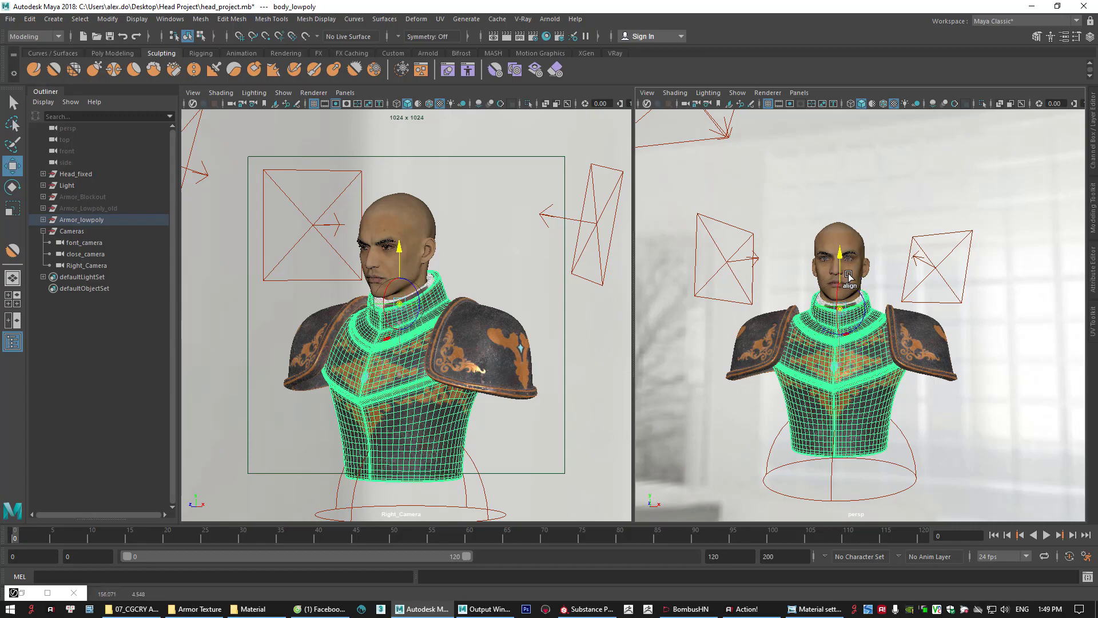
{"action": "right_click_drag", "start_coordinate": [846, 277], "coordinate": [918, 325], "text": "alt"}
{"action": "left_click_drag", "start_coordinate": [917, 326], "coordinate": [847, 311], "text": "alt"}
{"action": "left_click_drag", "start_coordinate": [820, 266], "coordinate": [831, 247]}
{"action": "left_click_drag", "start_coordinate": [861, 289], "coordinate": [847, 250], "text": "alt"}
Scale the body armor up slightly from its neck pivot
{"action": "key", "text": "r"}
{"action": "left_click_drag", "start_coordinate": [820, 292], "coordinate": [836, 276]}
{"action": "right_click_drag", "start_coordinate": [904, 297], "coordinate": [841, 326], "text": "alt"}
{"action": "left_click_drag", "start_coordinate": [841, 326], "coordinate": [863, 350], "text": "alt"}
{"action": "scroll", "coordinate": [865, 311], "scroll_direction": "up", "scroll_amount": 6}
{"action": "scroll", "coordinate": [806, 346], "scroll_direction": "down", "scroll_amount": 2}
Select all faces of the shoulder armor and set the symmetry to Object X
{"action": "left_click", "coordinate": [950, 352]}
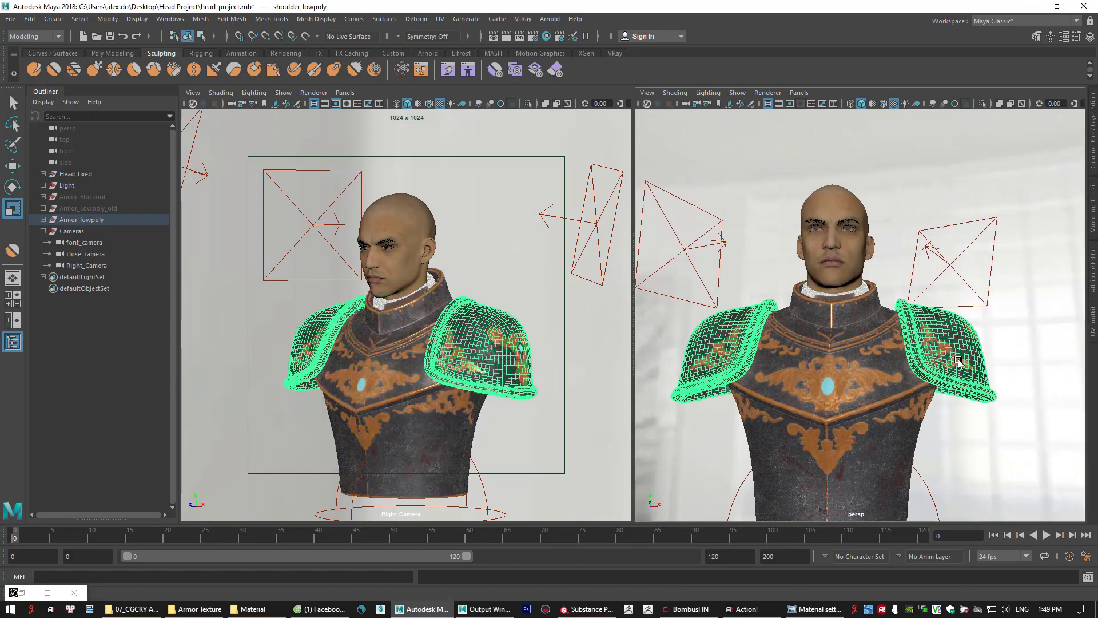
{"action": "left_click_drag", "start_coordinate": [950, 352], "coordinate": [929, 371], "text": "alt"}
{"action": "right_click_drag", "start_coordinate": [945, 358], "coordinate": [943, 377]}
{"action": "key", "text": "w"}
{"action": "key", "text": "w"}
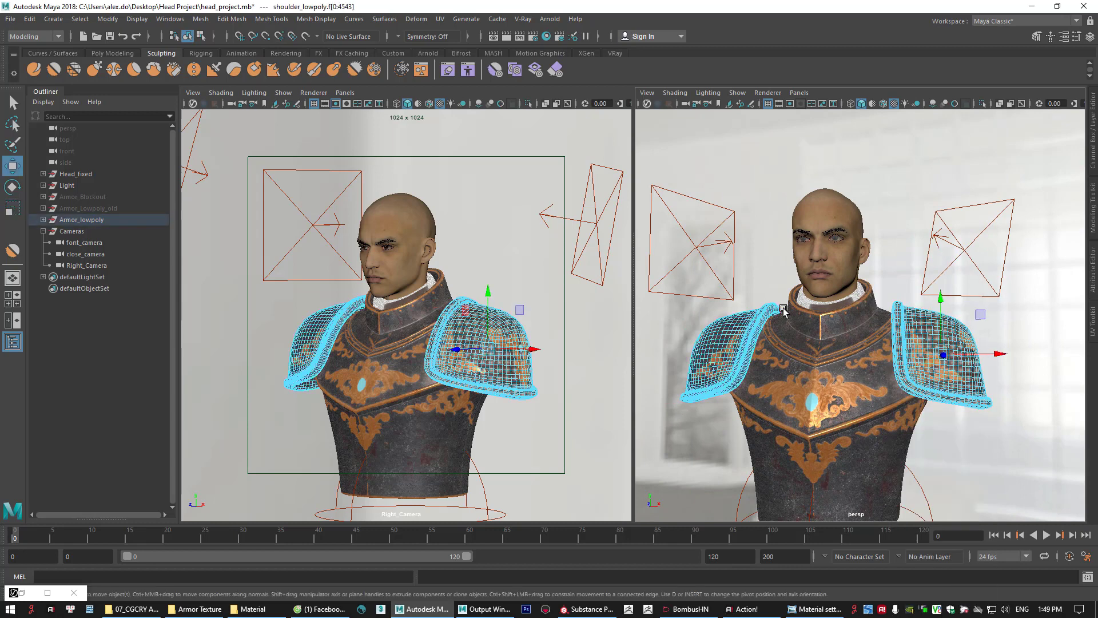
{"action": "left_click", "coordinate": [399, 37]}
{"action": "left_click", "coordinate": [426, 52]}
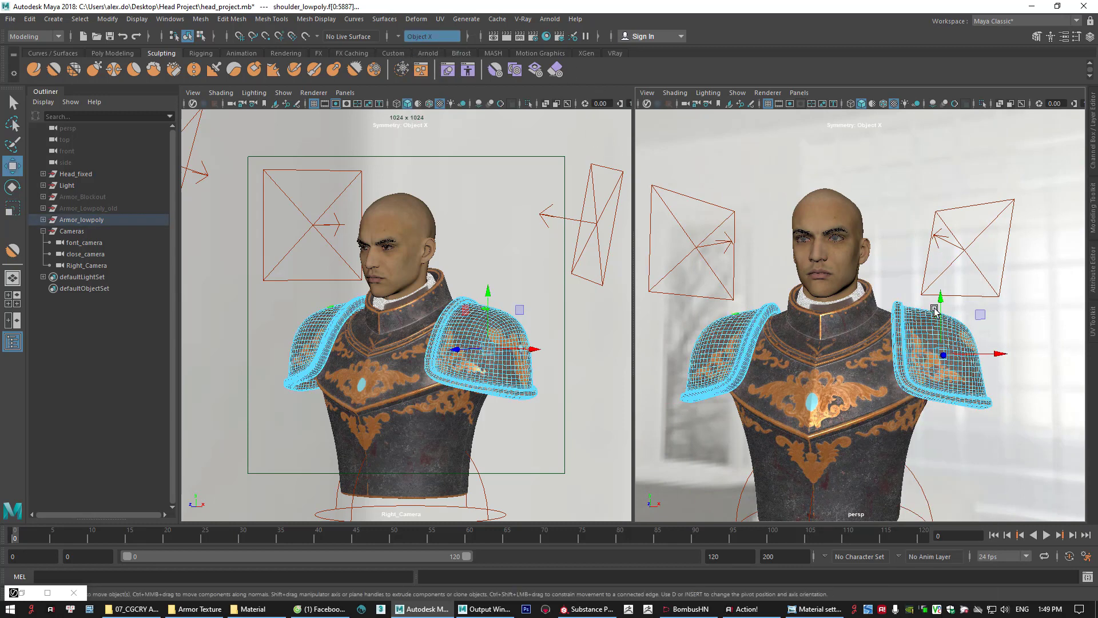
Move both shoulder plates symmetrically outward and slightly down, return to object mode and clear the selection
{"action": "left_click_drag", "start_coordinate": [981, 314], "coordinate": [990, 321]}
{"action": "left_click_drag", "start_coordinate": [847, 327], "coordinate": [870, 325], "text": "alt"}
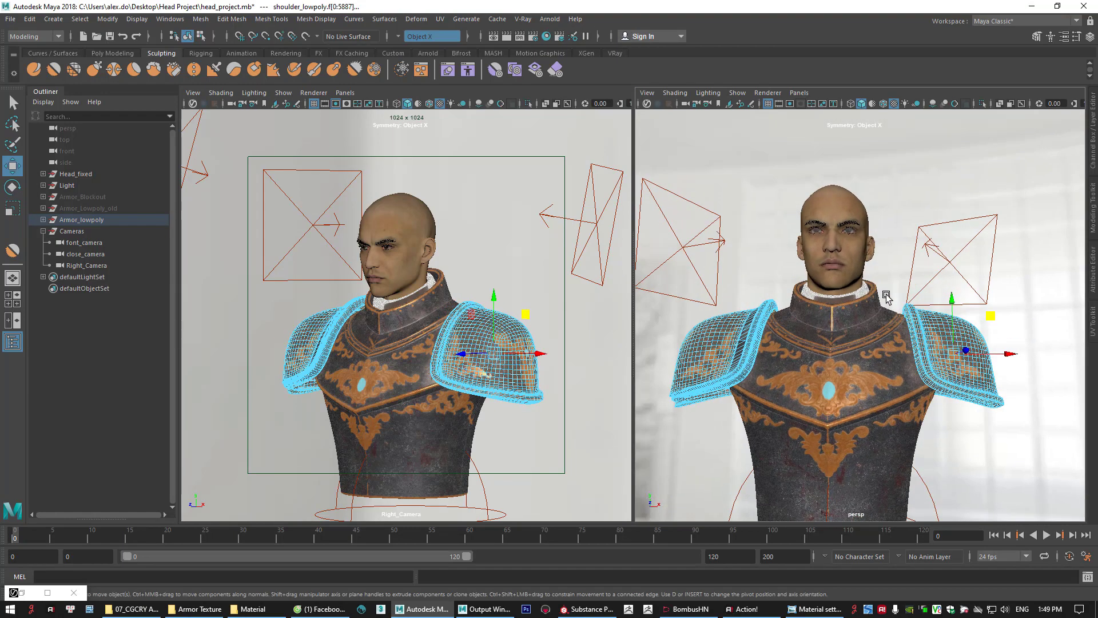
{"action": "right_click_drag", "start_coordinate": [886, 295], "coordinate": [956, 227]}
{"action": "left_click", "coordinate": [899, 269]}
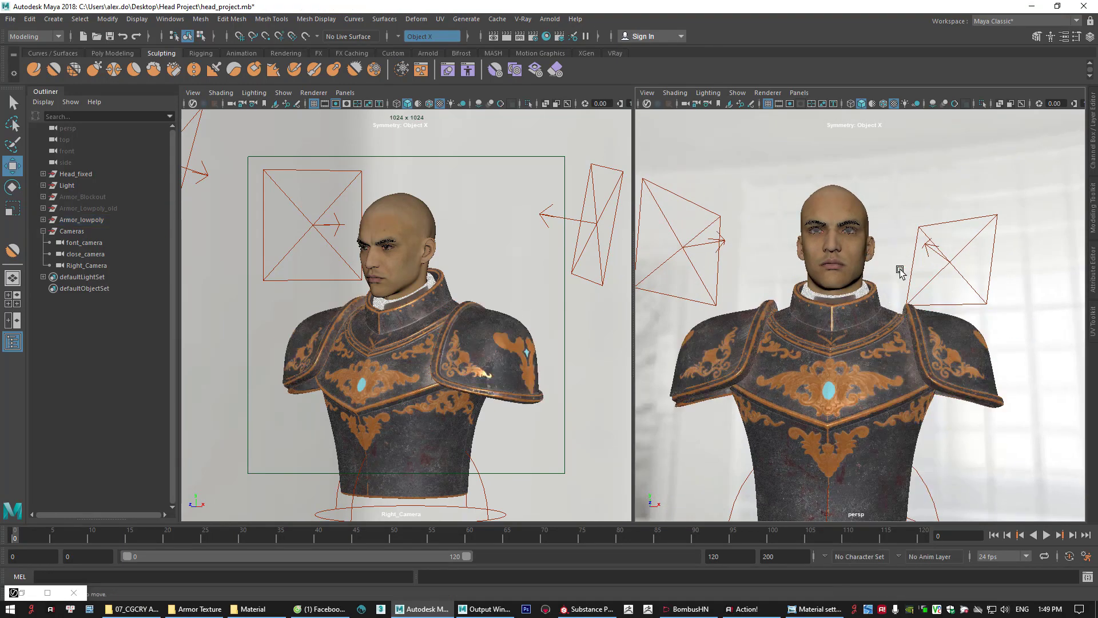
Select Right_Camera, lower it slightly and move it closer so the enlarged armor fills the square frame
{"action": "left_click_drag", "start_coordinate": [932, 279], "coordinate": [836, 342], "text": "alt"}
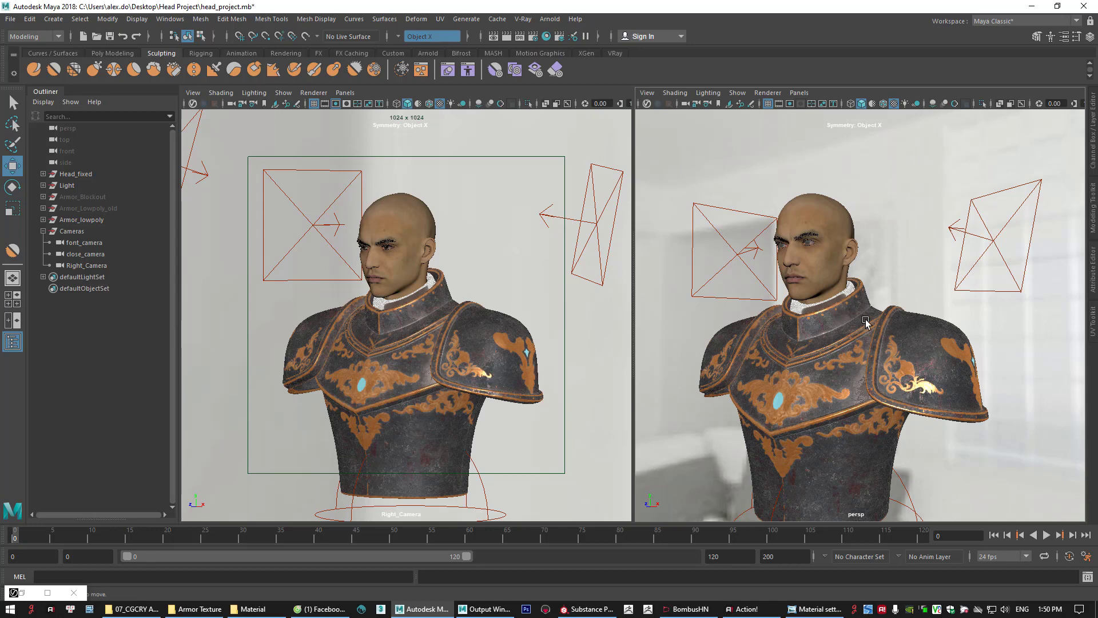
{"action": "right_click_drag", "start_coordinate": [885, 320], "coordinate": [811, 334], "text": "alt"}
{"action": "left_click_drag", "start_coordinate": [811, 334], "coordinate": [760, 366], "text": "alt"}
{"action": "right_click_drag", "start_coordinate": [824, 372], "coordinate": [780, 392], "text": "alt"}
{"action": "middle_click_drag", "start_coordinate": [781, 392], "coordinate": [833, 329], "text": "alt"}
{"action": "right_click_drag", "start_coordinate": [842, 374], "coordinate": [704, 379], "text": "alt"}
{"action": "scroll", "coordinate": [817, 387], "scroll_direction": "down", "scroll_amount": 2}
{"action": "left_click_drag", "start_coordinate": [712, 398], "coordinate": [772, 430]}
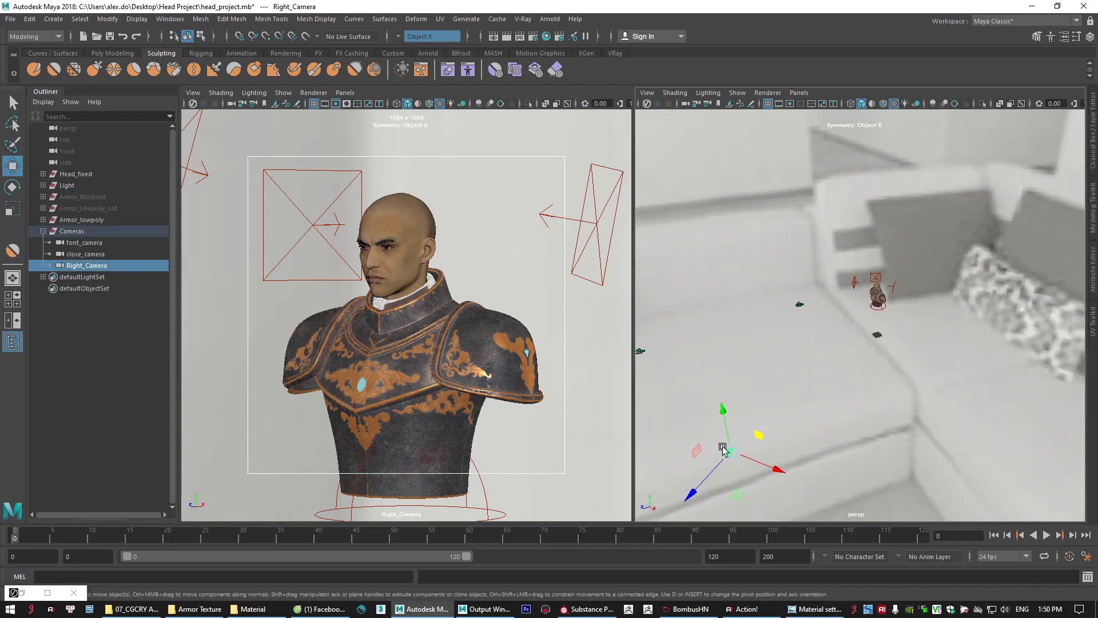
{"action": "scroll", "coordinate": [738, 435], "scroll_direction": "down", "scroll_amount": 2}
{"action": "left_click_drag", "start_coordinate": [751, 384], "coordinate": [753, 384]}
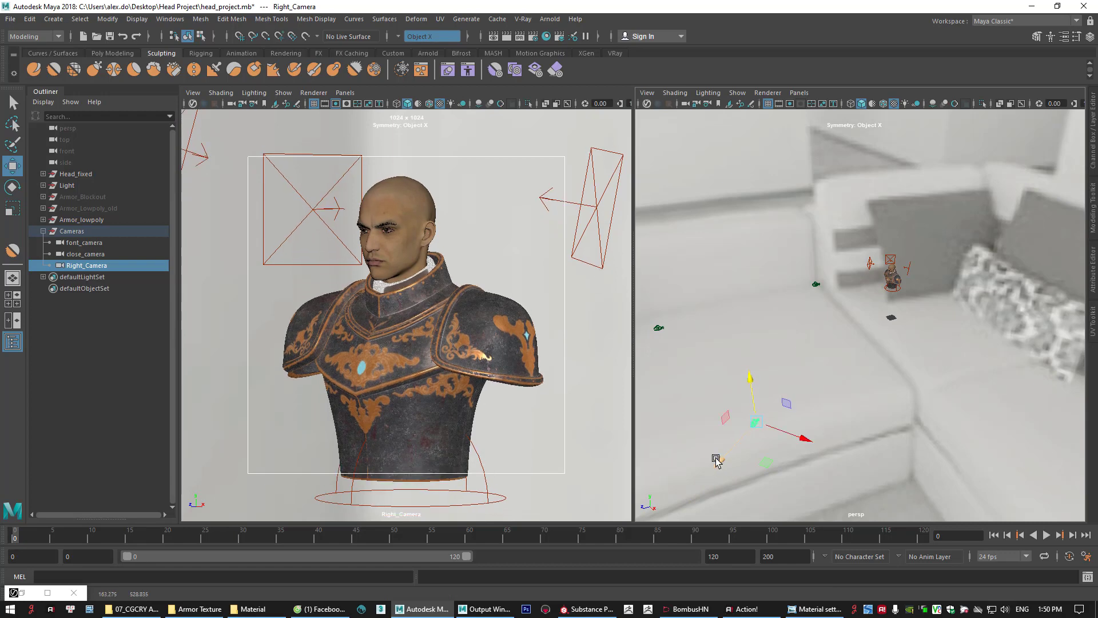
{"action": "left_click_drag", "start_coordinate": [716, 460], "coordinate": [743, 441]}
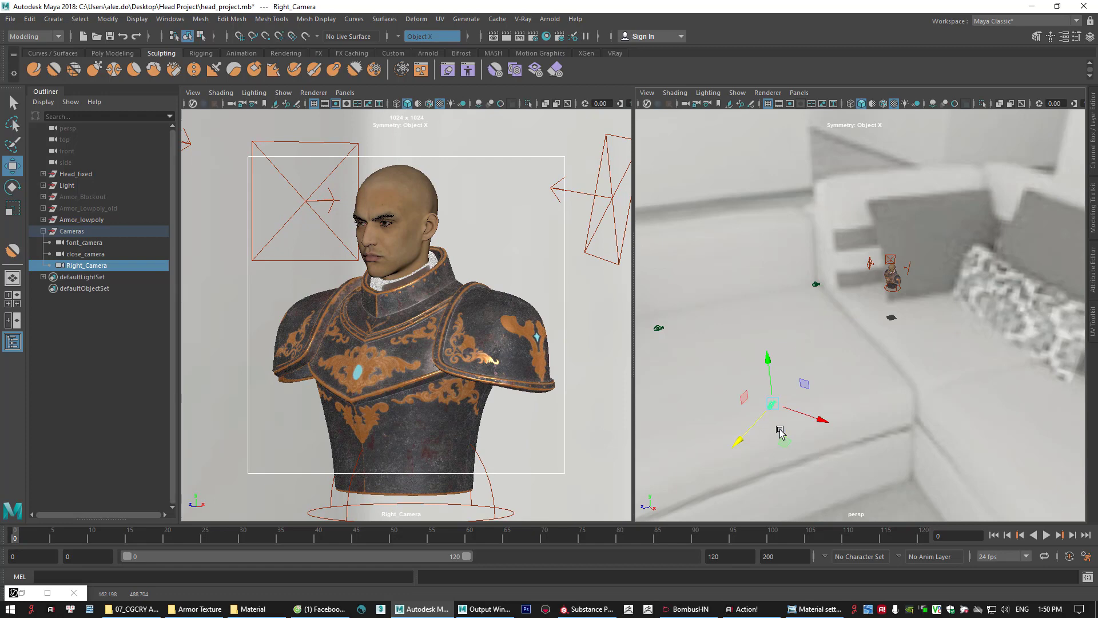
Select close_camera in the perspective view and switch the camera viewport to font_camera
{"action": "left_click", "coordinate": [816, 284]}
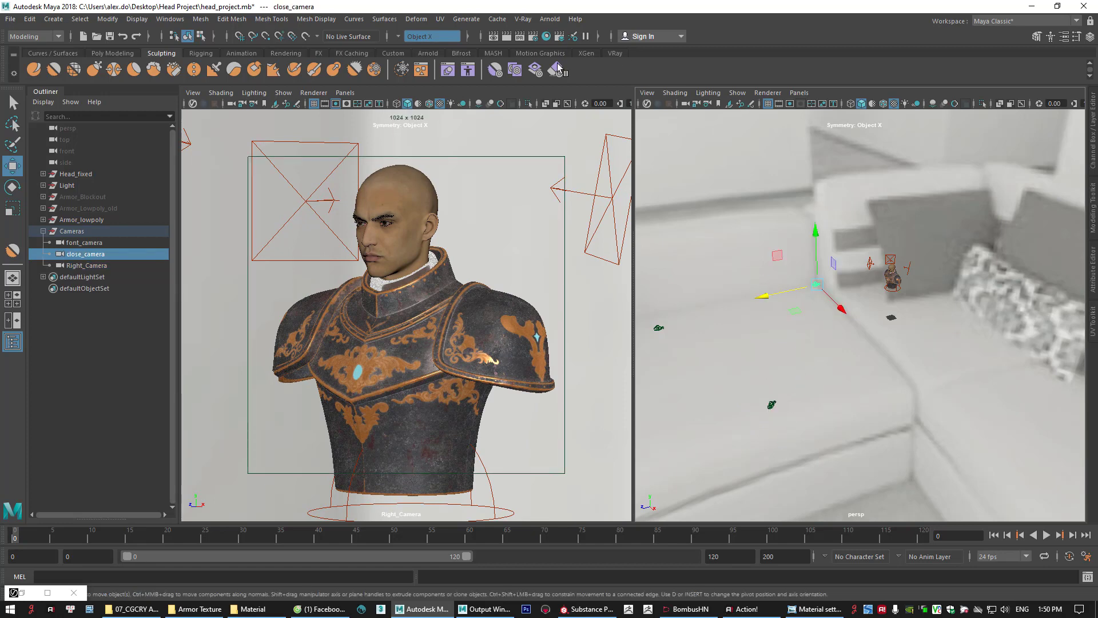
{"action": "left_click", "coordinate": [345, 92]}
{"action": "mouse_move", "coordinate": [396, 112]}
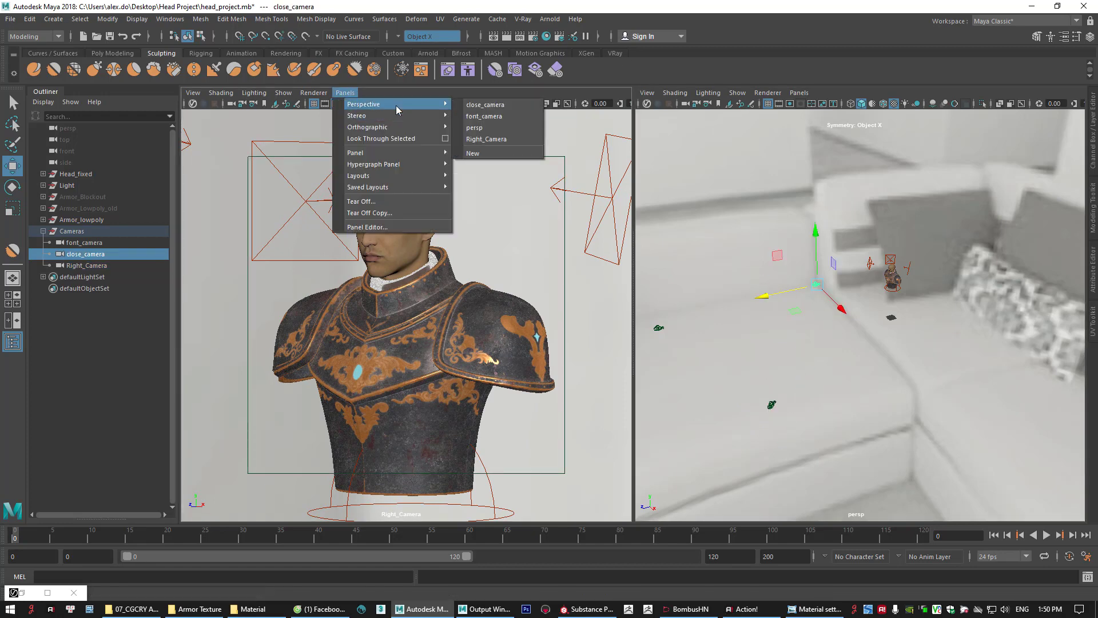
{"action": "left_click", "coordinate": [482, 116]}
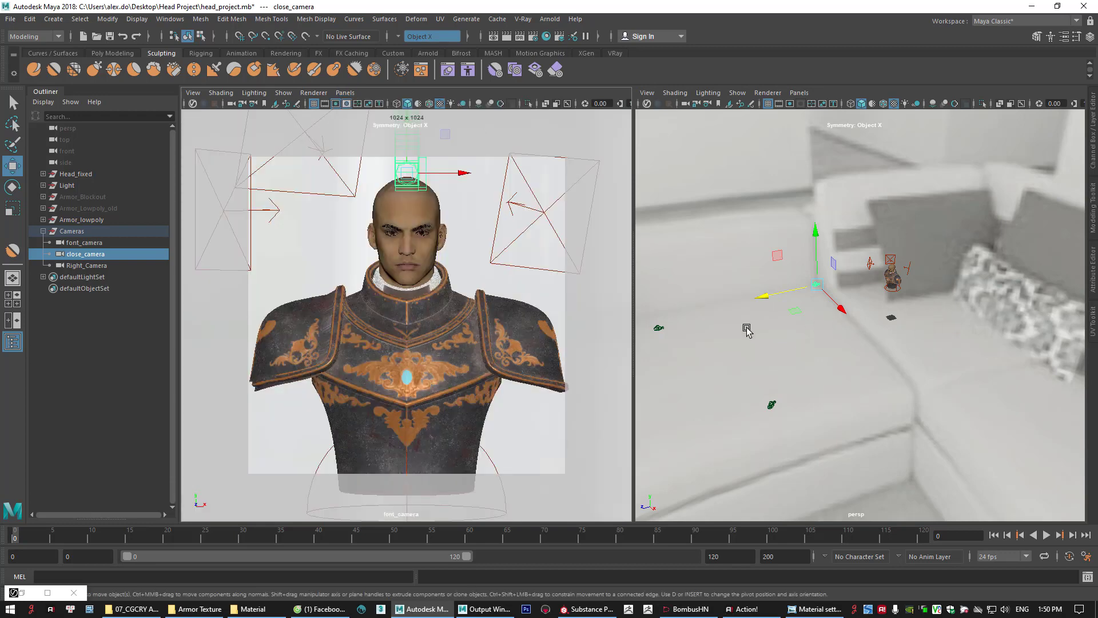
Frame the shoulder armor in the perspective view, deselect it and circle its lower outer corner in the font_camera view
{"action": "left_click", "coordinate": [319, 347]}
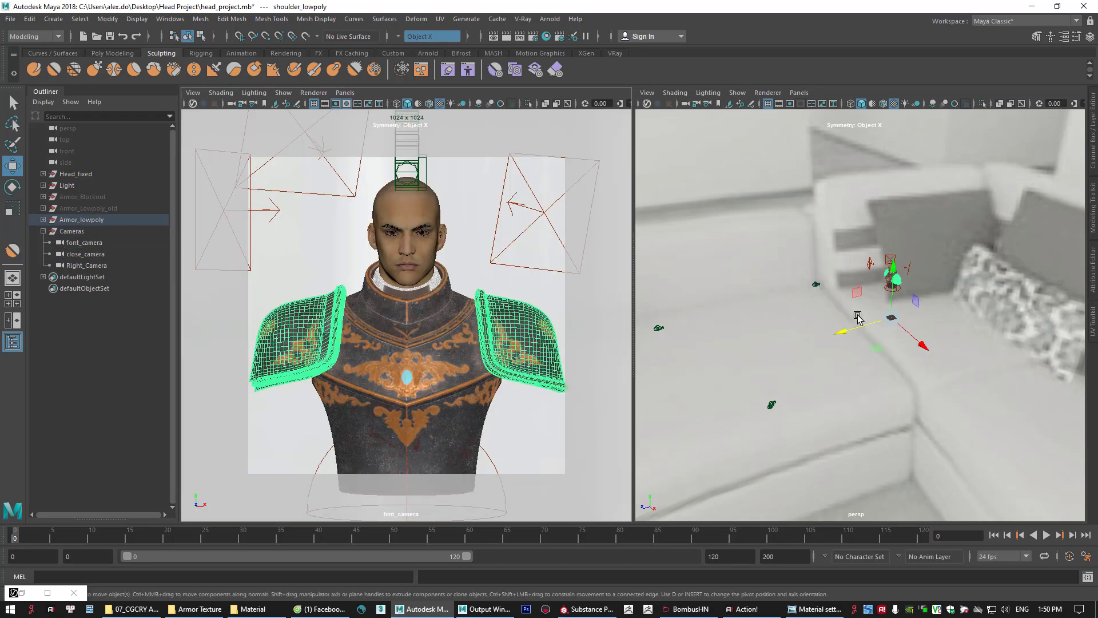
{"action": "key", "text": "f"}
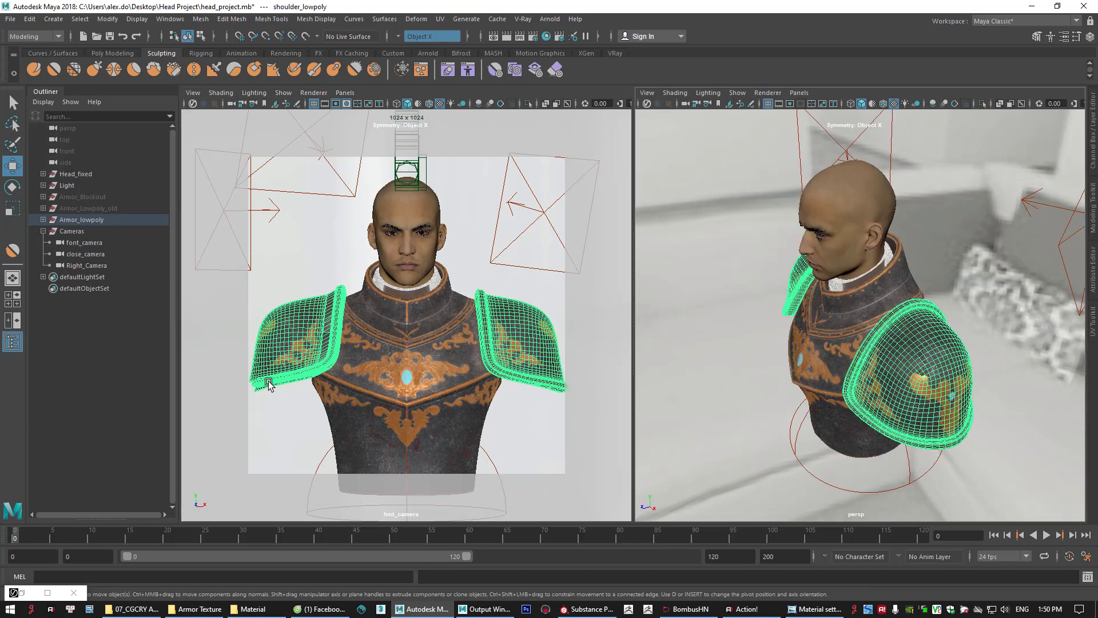
{"action": "left_click", "coordinate": [253, 427]}
{"action": "key", "text": "F8"}
{"action": "mouse_move", "coordinate": [281, 365]}
{"action": "left_mouse_down"}
{"action": "mouse_move", "coordinate": [243, 395]}
{"action": "mouse_move", "coordinate": [274, 377]}
{"action": "left_mouse_up"}
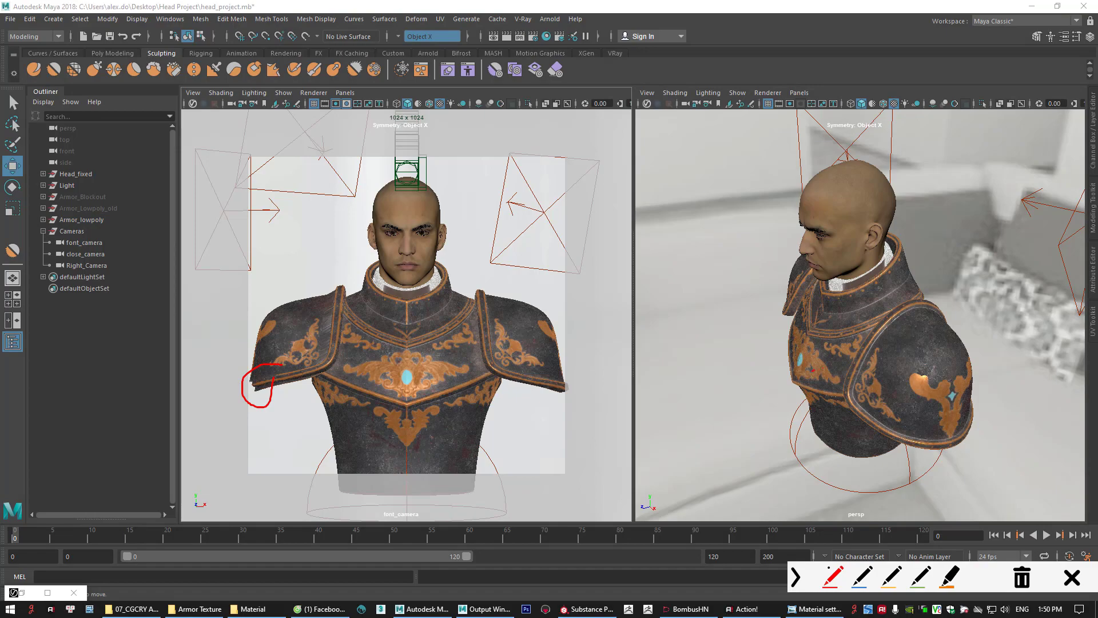
Clear the annotation and open the shoulder plates for component editing in the perspective view
{"action": "key", "text": "F8"}
{"action": "left_click_drag", "start_coordinate": [764, 355], "coordinate": [881, 343], "text": "alt"}
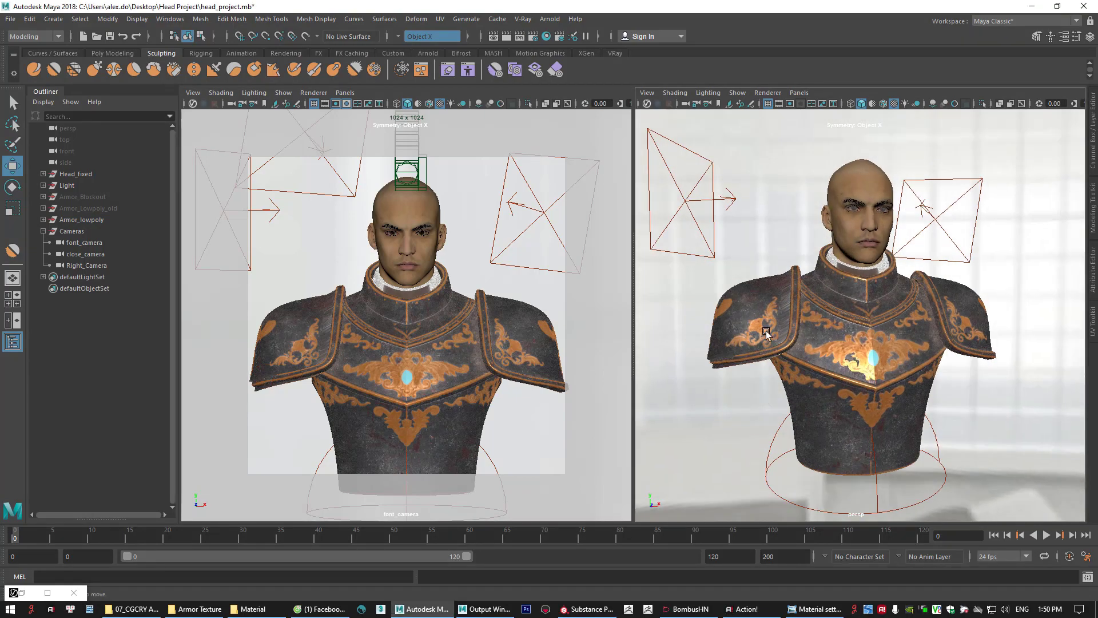
{"action": "scroll", "coordinate": [761, 360], "scroll_direction": "up", "scroll_amount": 4}
{"action": "left_click", "coordinate": [726, 337]}
{"action": "mouse_move", "coordinate": [726, 337]}
{"action": "right_mouse_down", "text": "alt"}
{"action": "mouse_move", "coordinate": [831, 380]}
{"action": "mouse_move", "coordinate": [813, 361]}
{"action": "mouse_move", "coordinate": [714, 338]}
{"action": "right_mouse_up", "text": "alt"}
{"action": "left_click_drag", "start_coordinate": [944, 320], "coordinate": [843, 333], "text": "alt"}
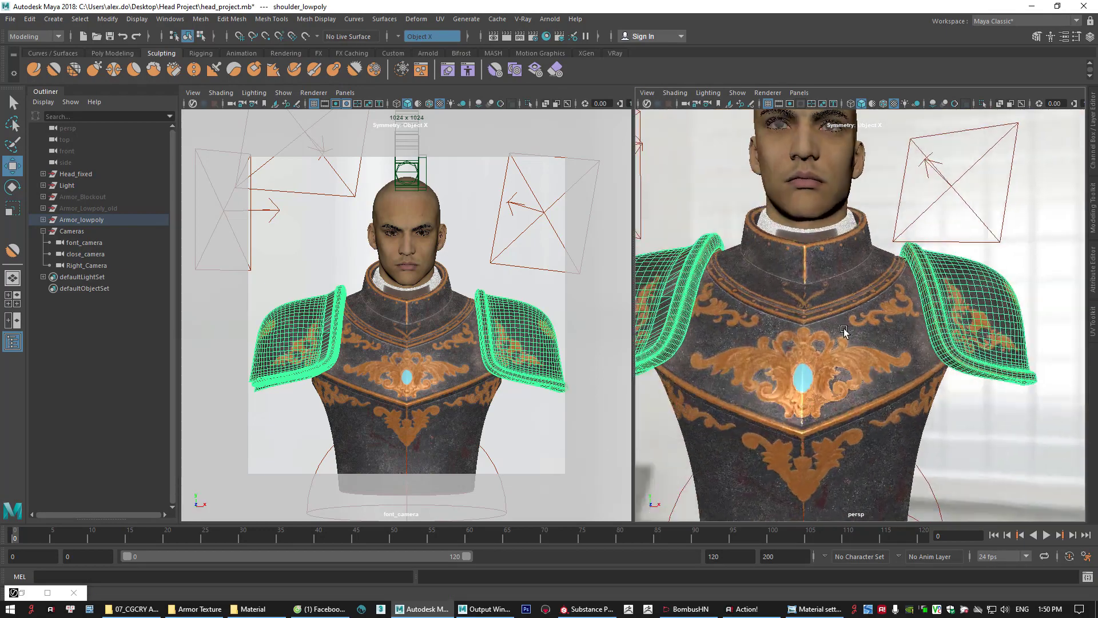
{"action": "right_click_drag", "start_coordinate": [843, 333], "coordinate": [757, 325], "text": "alt"}
{"action": "left_click_drag", "start_coordinate": [757, 325], "coordinate": [770, 310], "text": "alt"}
{"action": "right_click_drag", "start_coordinate": [769, 313], "coordinate": [768, 278]}
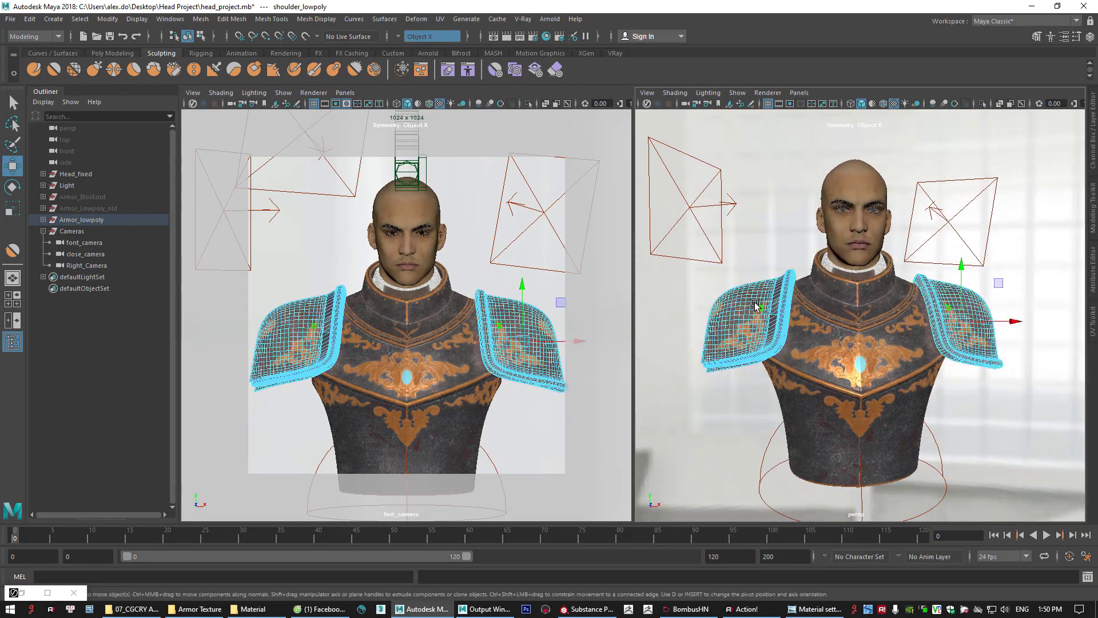
Return the armor to object mode and clear the selection
{"action": "scroll", "coordinate": [722, 303], "scroll_direction": "up", "scroll_amount": 5}
{"action": "scroll", "coordinate": [722, 303], "scroll_direction": "down", "scroll_amount": 5}
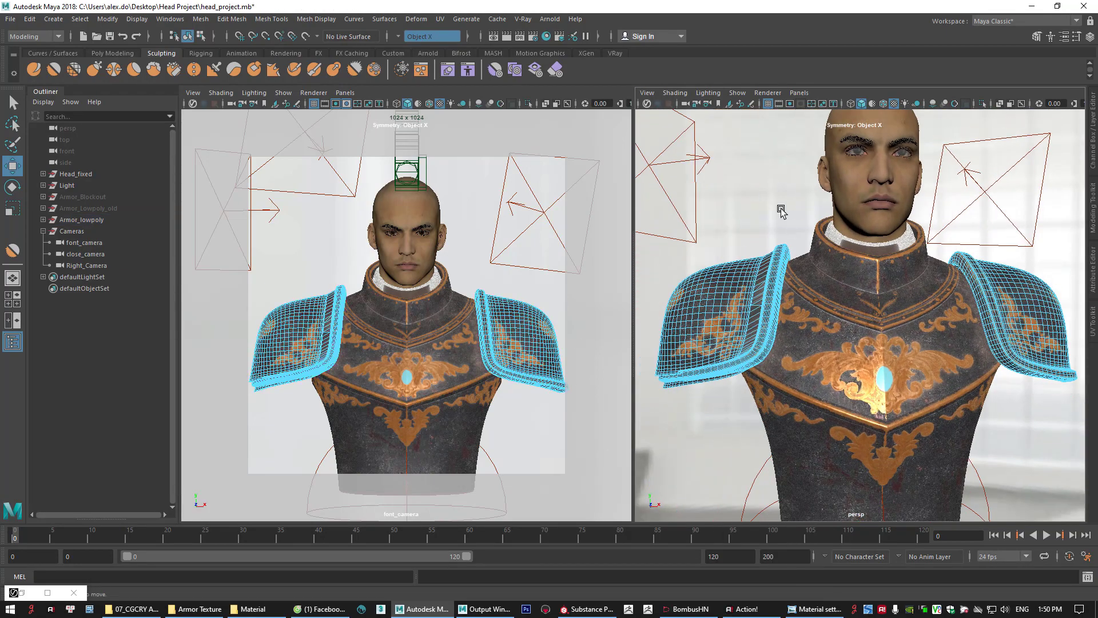
{"action": "right_click_drag", "start_coordinate": [821, 285], "coordinate": [817, 295]}
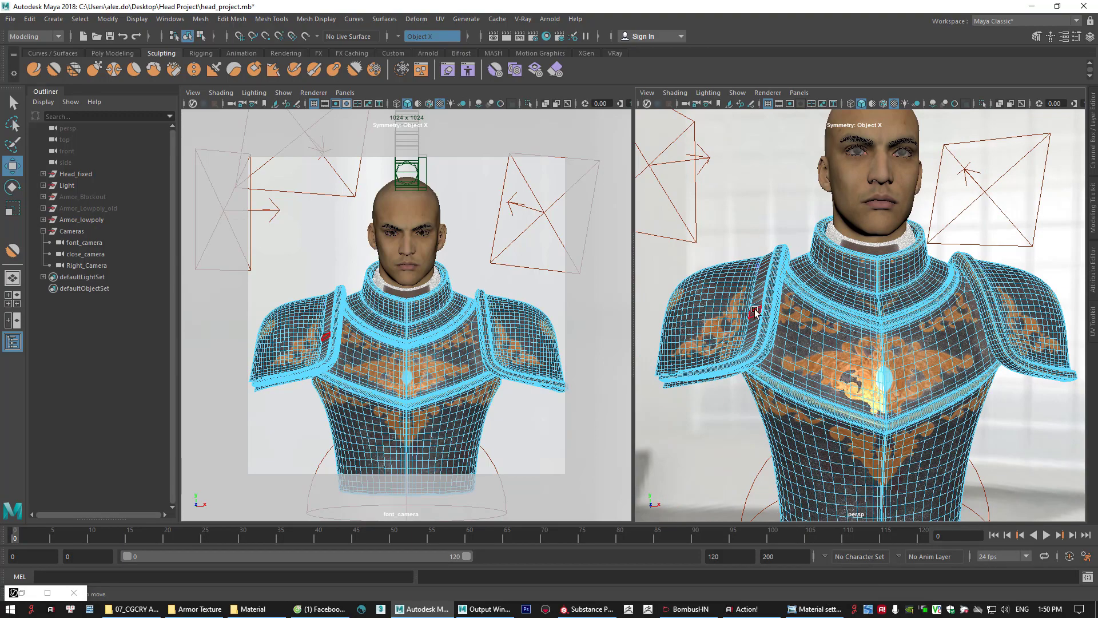
{"action": "right_click_drag", "start_coordinate": [747, 221], "coordinate": [777, 183]}
{"action": "left_click", "coordinate": [777, 183]}
{"action": "left_click", "coordinate": [743, 282]}
{"action": "left_click_drag", "start_coordinate": [743, 282], "coordinate": [742, 279], "text": "alt"}
{"action": "right_click_drag", "start_coordinate": [743, 279], "coordinate": [743, 282]}
{"action": "left_click", "coordinate": [746, 252]}
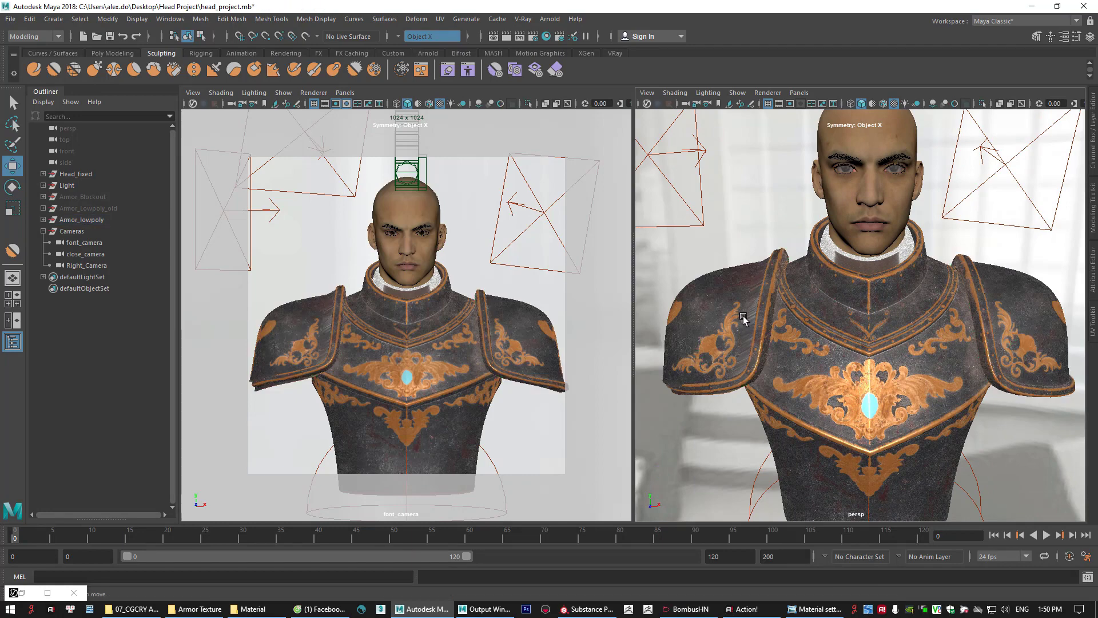
Undo the selection changes and the last symmetric outward move of the shoulder plates
{"action": "key", "text": "ctrl+z"}
{"action": "key", "text": "ctrl+z"}
{"action": "key", "text": "ctrl+z"}
{"action": "key", "text": "ctrl+z"}
{"action": "key", "text": "ctrl+z"}
{"action": "key", "text": "ctrl+z"}
{"action": "key", "text": "ctrl+z"}
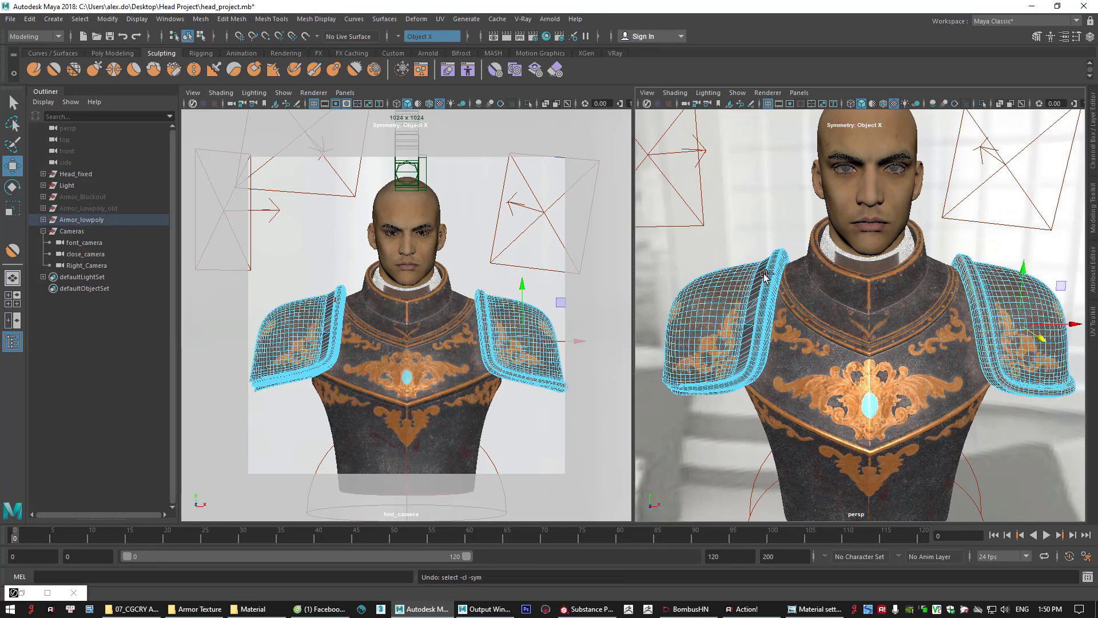
{"action": "key", "text": "ctrl+z"}
{"action": "key", "text": "ctrl+z"}
{"action": "key", "text": "ctrl+z"}
{"action": "key", "text": "ctrl+z"}
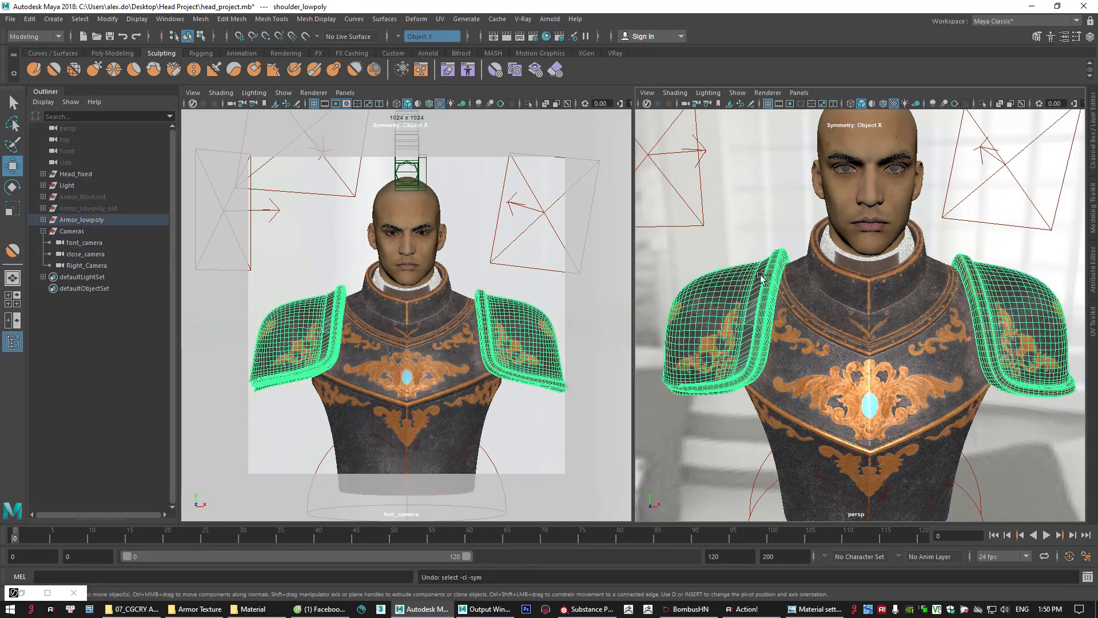
{"action": "key", "text": "ctrl+z"}
{"action": "left_click", "coordinate": [748, 228]}
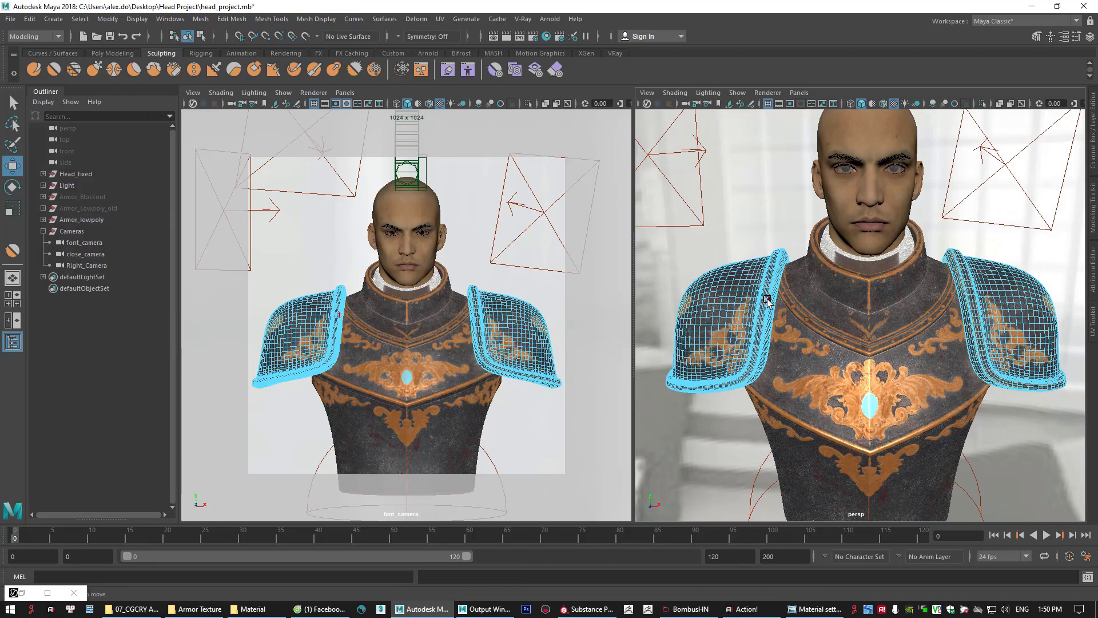
Set symmetry to Object X and select matching faces on both shoulder plates
{"action": "double_click", "coordinate": [767, 298]}
{"action": "key", "text": "q"}
{"action": "middle_click_drag", "start_coordinate": [936, 299], "coordinate": [899, 291], "text": "alt"}
{"action": "left_click", "coordinate": [989, 289]}
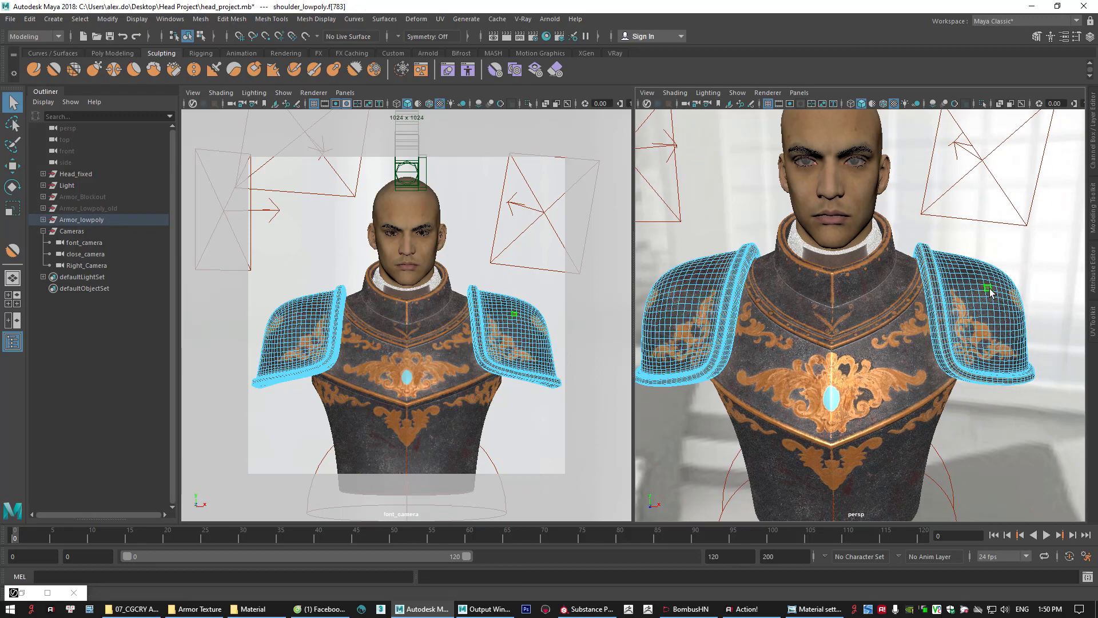
{"action": "double_click", "coordinate": [990, 289]}
{"action": "left_click_drag", "start_coordinate": [971, 316], "coordinate": [890, 323], "text": "alt"}
{"action": "left_click", "coordinate": [404, 36]}
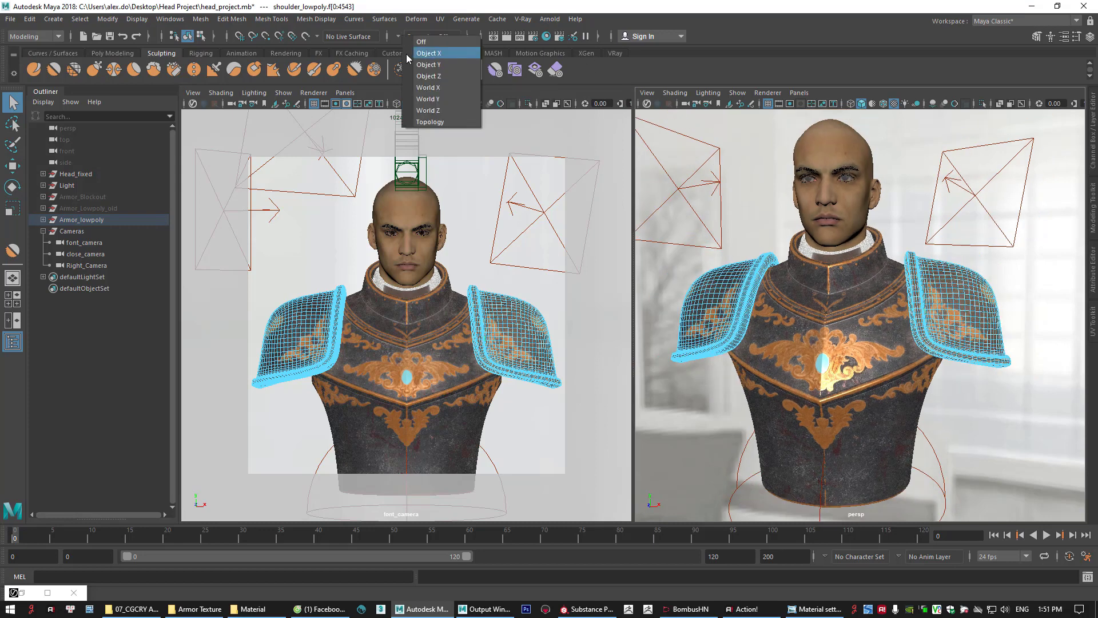
{"action": "left_click", "coordinate": [429, 53]}
{"action": "left_click", "coordinate": [965, 290]}
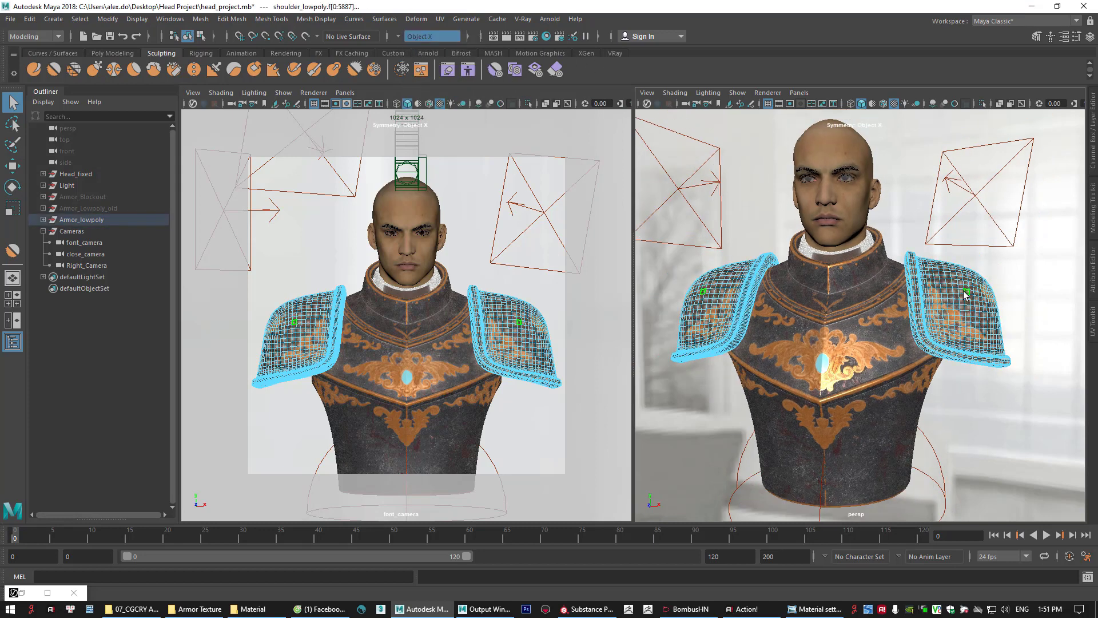
Try moving the selected shoulder plate faces symmetrically outward, inspect them from the side and undo the move
{"action": "key", "text": "w"}
{"action": "left_click_drag", "start_coordinate": [1008, 342], "coordinate": [992, 350], "text": "alt"}
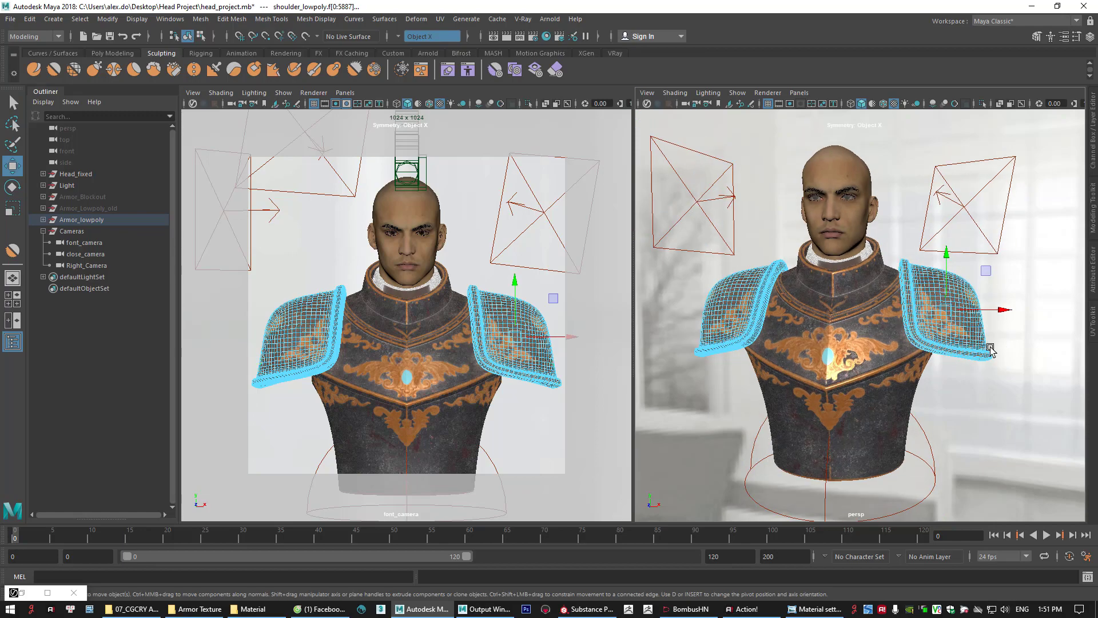
{"action": "left_click_drag", "start_coordinate": [998, 309], "coordinate": [1014, 311]}
{"action": "left_click_drag", "start_coordinate": [958, 369], "coordinate": [985, 394], "text": "alt"}
{"action": "left_click_drag", "start_coordinate": [708, 325], "coordinate": [780, 250], "text": "alt"}
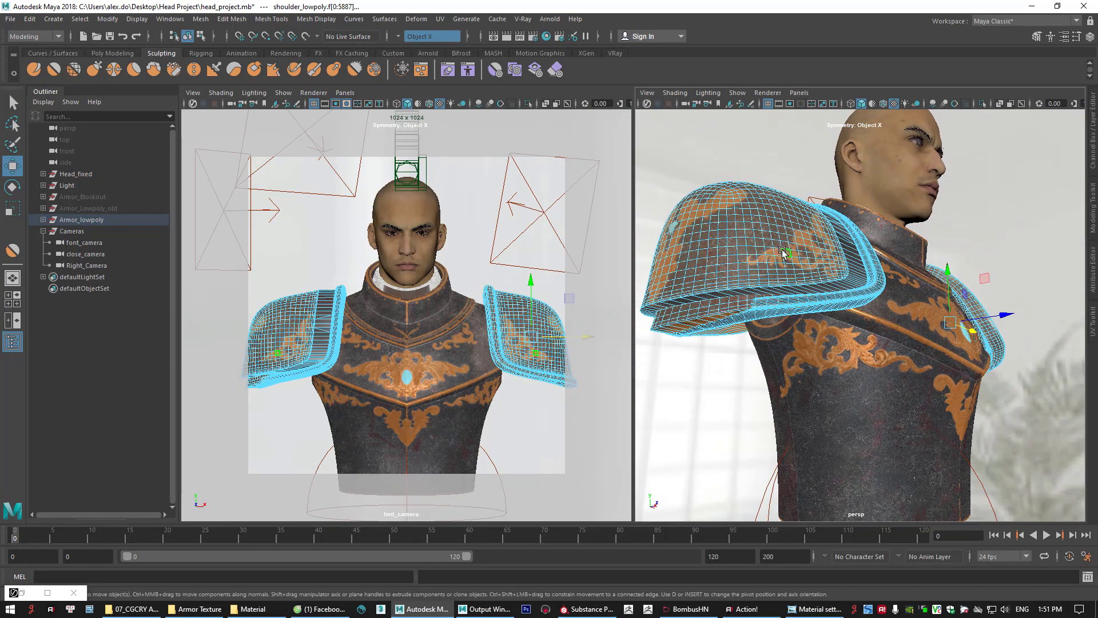
{"action": "left_click_drag", "start_coordinate": [809, 293], "coordinate": [741, 290], "text": "alt"}
{"action": "key", "text": "ctrl+z"}
Select the shoulder plate shell, shift both plates slightly outward and return to object mode with nothing selected
{"action": "left_click_drag", "start_coordinate": [840, 366], "coordinate": [790, 296], "text": "alt"}
{"action": "double_click", "coordinate": [805, 307]}
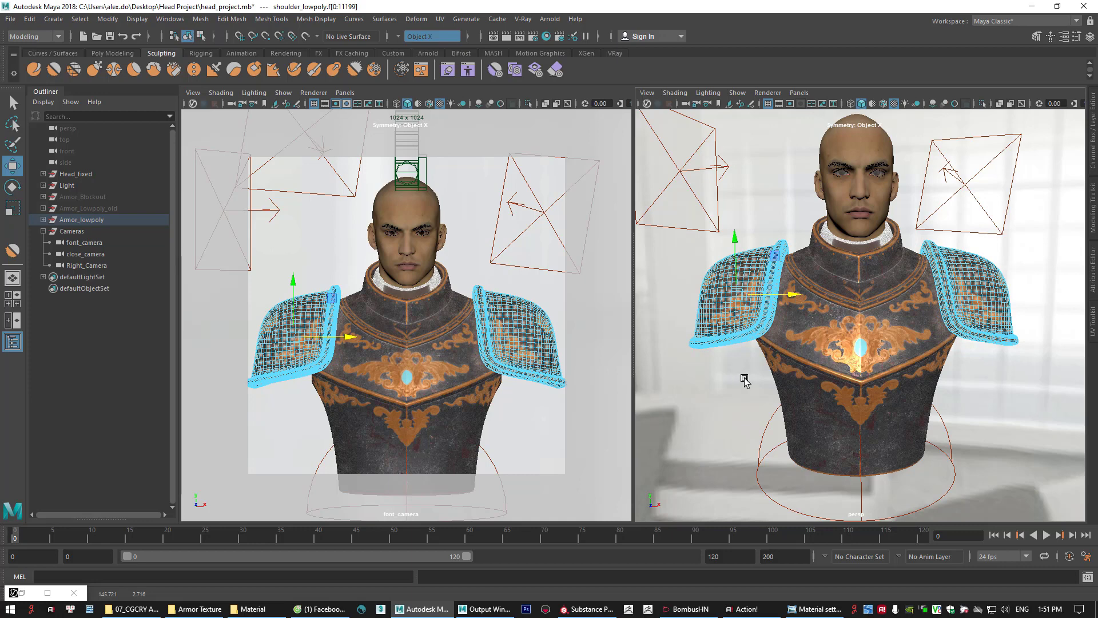
{"action": "right_click_drag", "start_coordinate": [740, 377], "coordinate": [794, 274]}
{"action": "left_click", "coordinate": [752, 190]}
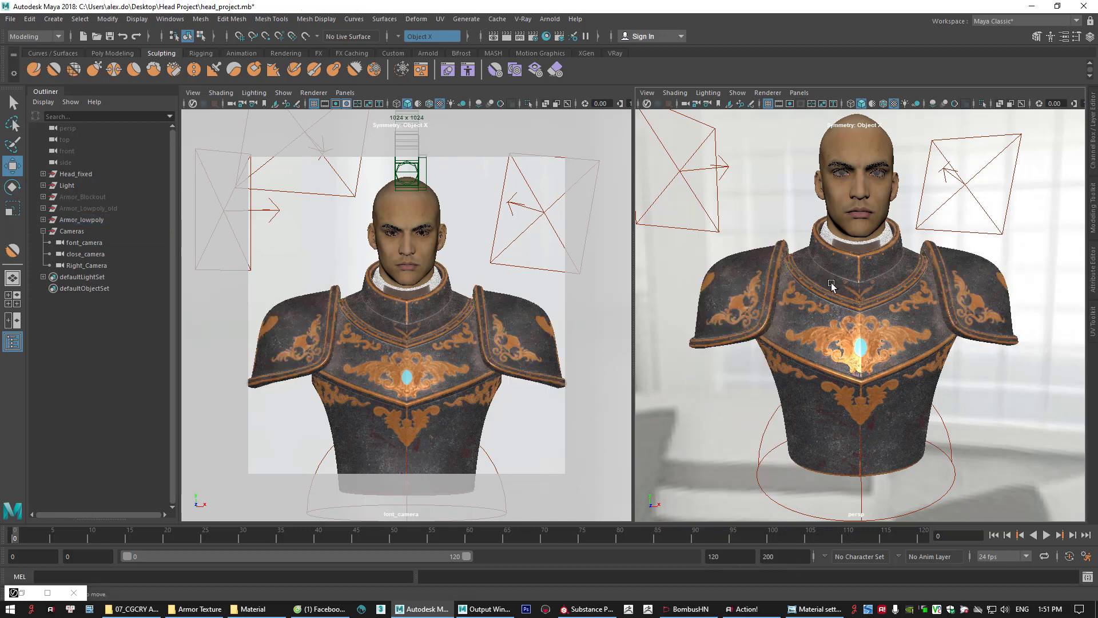
Restore the shoulder plate face selection and move both plates symmetrically inward against the breastplate
{"action": "mouse_move", "coordinate": [769, 270]}
{"action": "right_mouse_down"}
{"action": "mouse_move", "coordinate": [761, 289]}
{"action": "mouse_move", "coordinate": [784, 286]}
{"action": "right_mouse_up"}
{"action": "key", "text": "ctrl+z"}
{"action": "key", "text": "ctrl+z"}
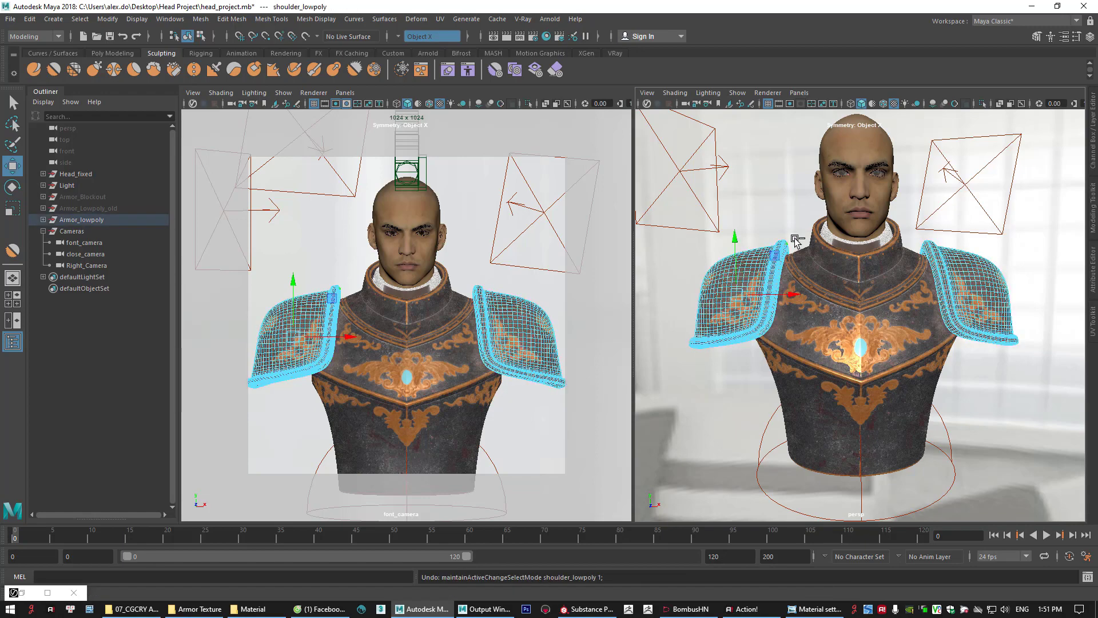
{"action": "left_click_drag", "start_coordinate": [791, 296], "coordinate": [799, 297]}
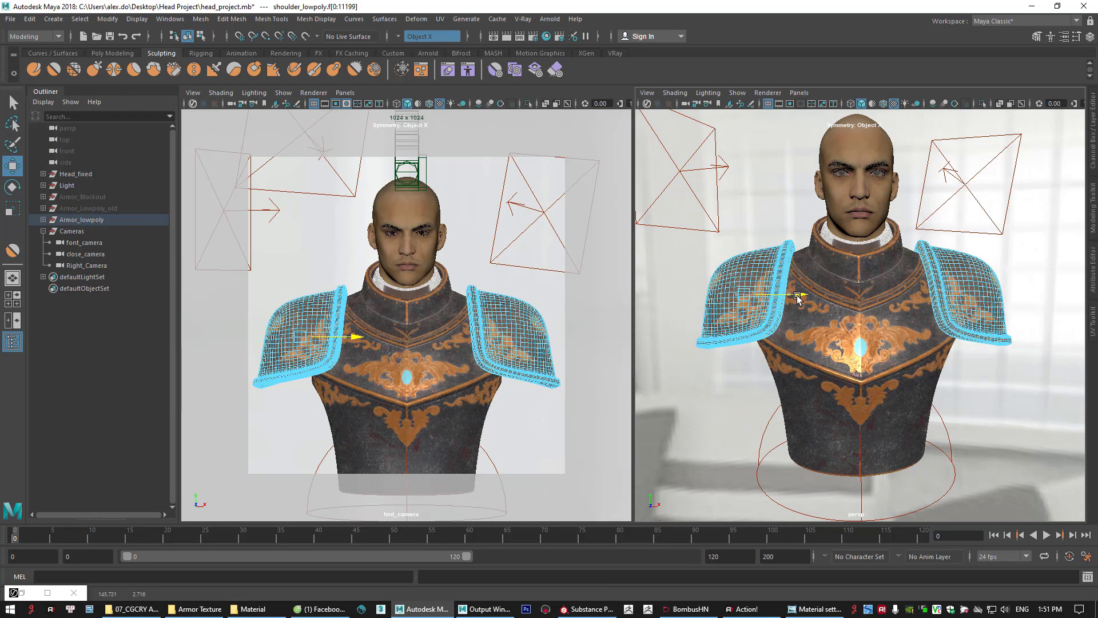
{"action": "key", "text": "q"}
Circle the area where a shoulder plate overlaps the breastplate in the font_camera view, then clear the mark
{"action": "left_click", "coordinate": [487, 369]}
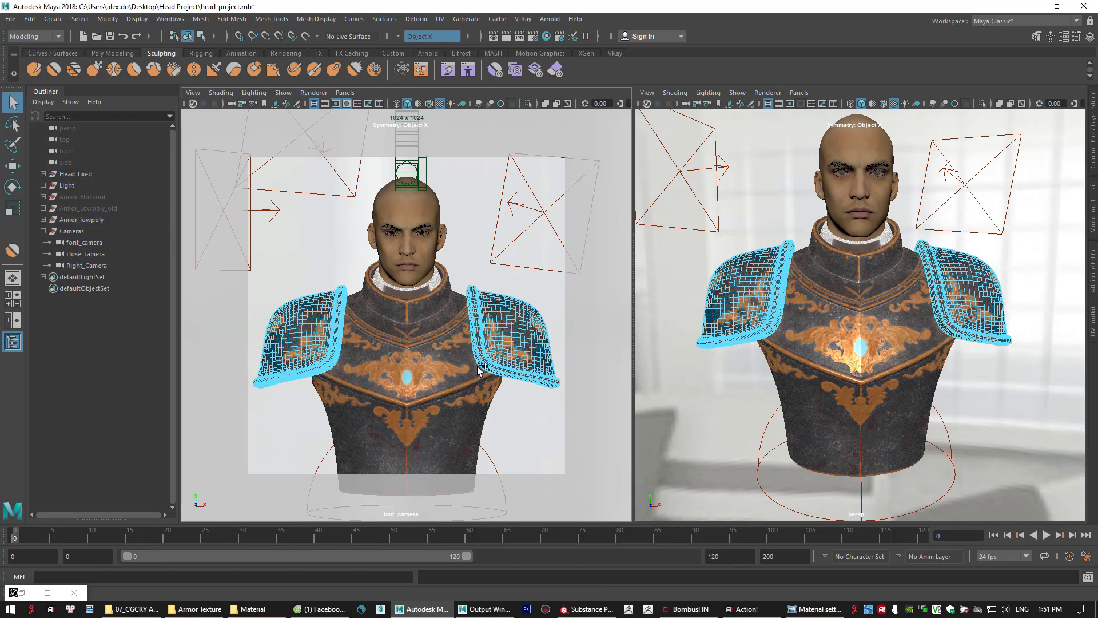
{"action": "key", "text": "ctrl+alt+g"}
{"action": "left_click_drag", "start_coordinate": [440, 320], "coordinate": [455, 375]}
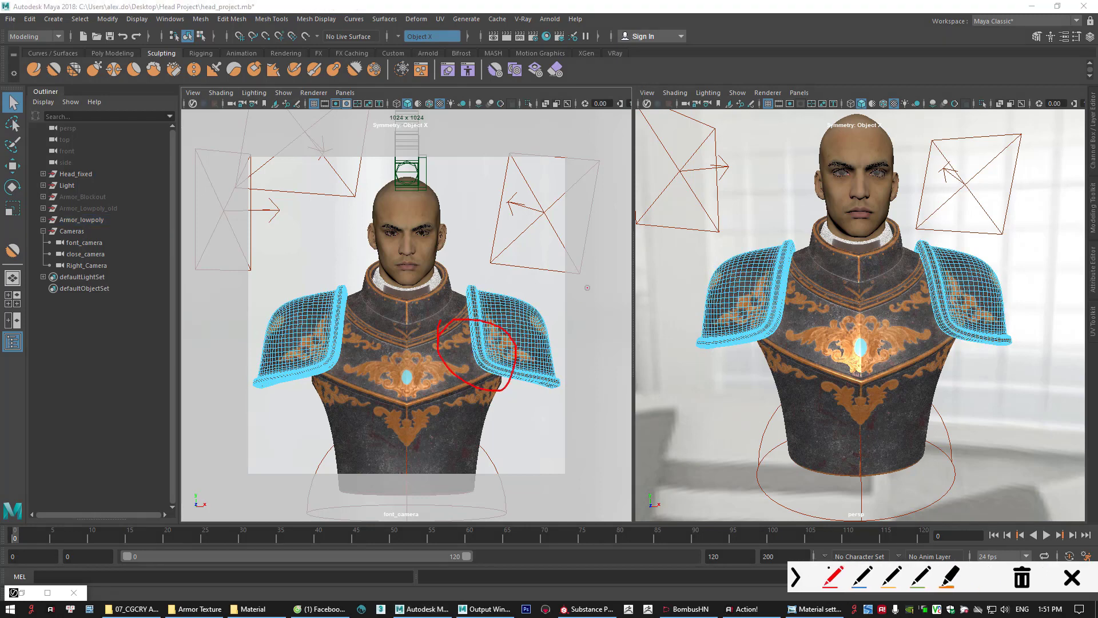
{"action": "key", "text": "ctrl+alt+g"}
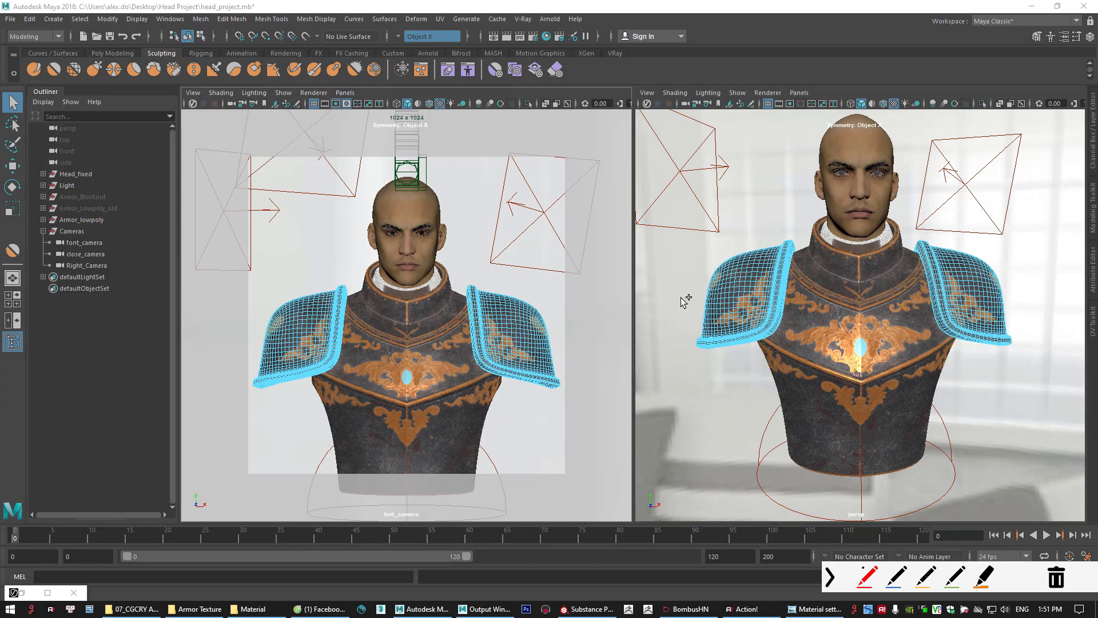
Return the shoulder plates to object mode and isolate body_lowpoly in the font_camera view
{"action": "right_click_drag", "start_coordinate": [704, 291], "coordinate": [718, 257]}
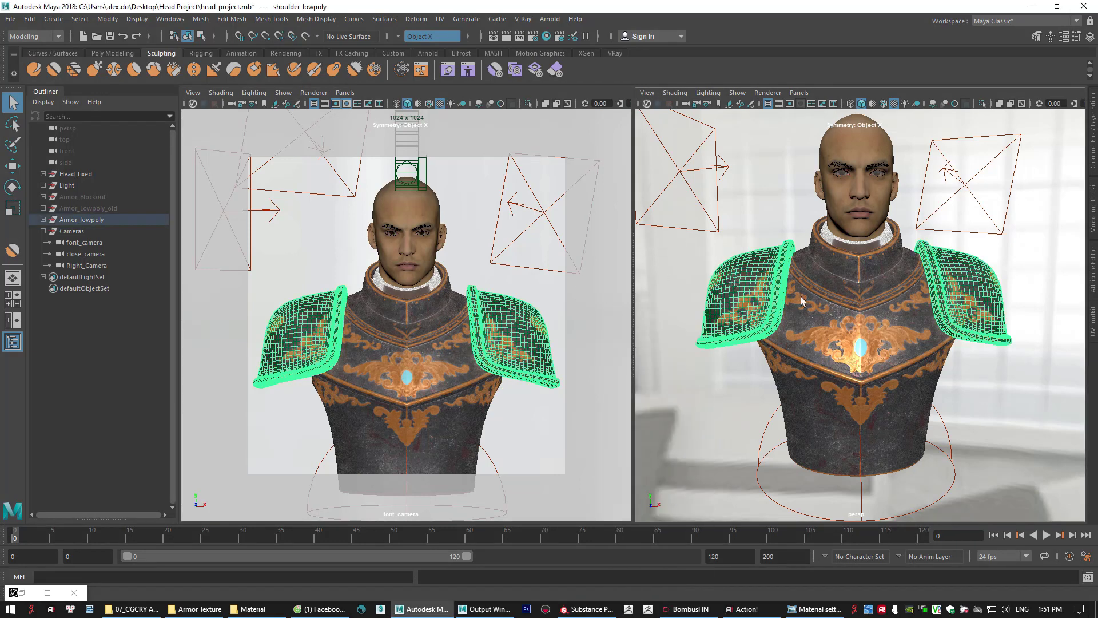
{"action": "left_click", "coordinate": [827, 320]}
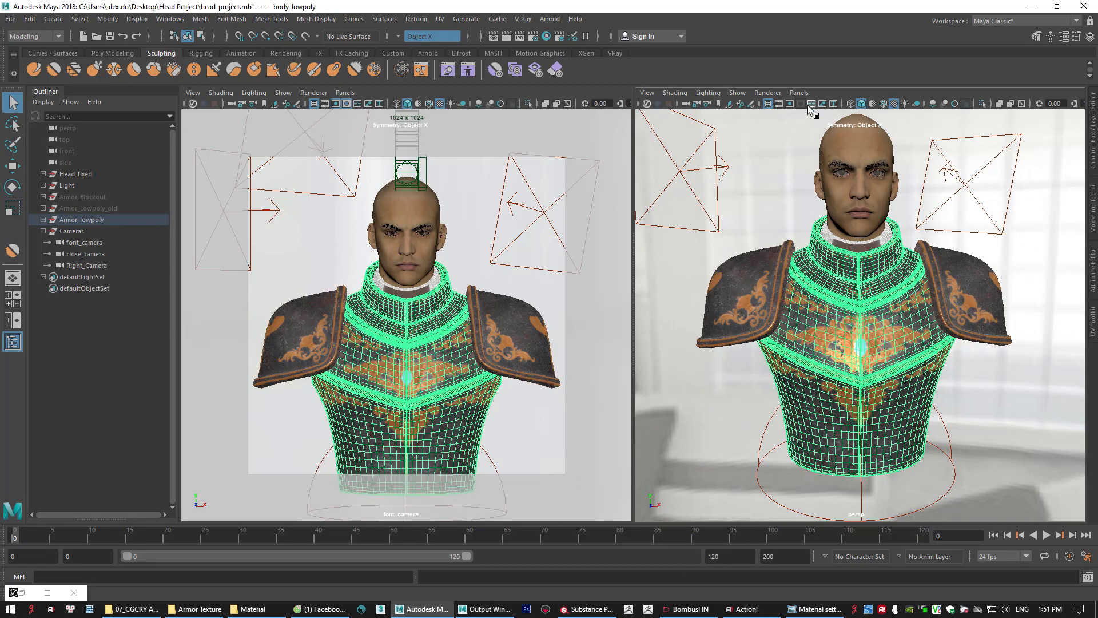
{"action": "left_click", "coordinate": [526, 104]}
{"action": "left_click", "coordinate": [513, 240]}
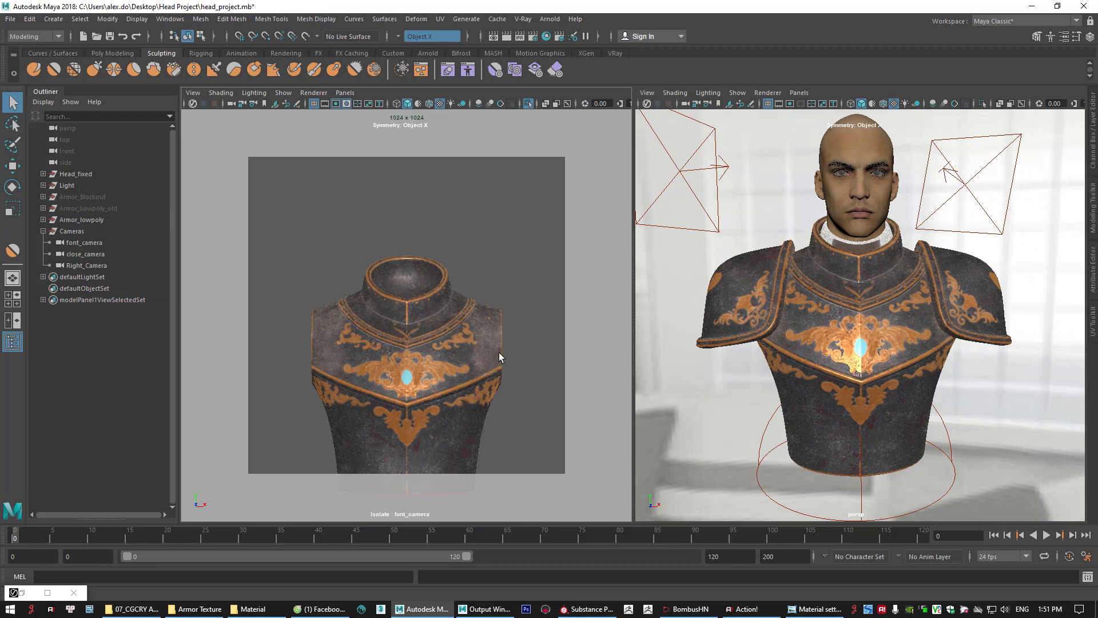
Circle both arm areas on the isolated breastplate, clear the marks and turn off isolation
{"action": "key", "text": "F8"}
{"action": "left_click_drag", "start_coordinate": [490, 309], "coordinate": [498, 311]}
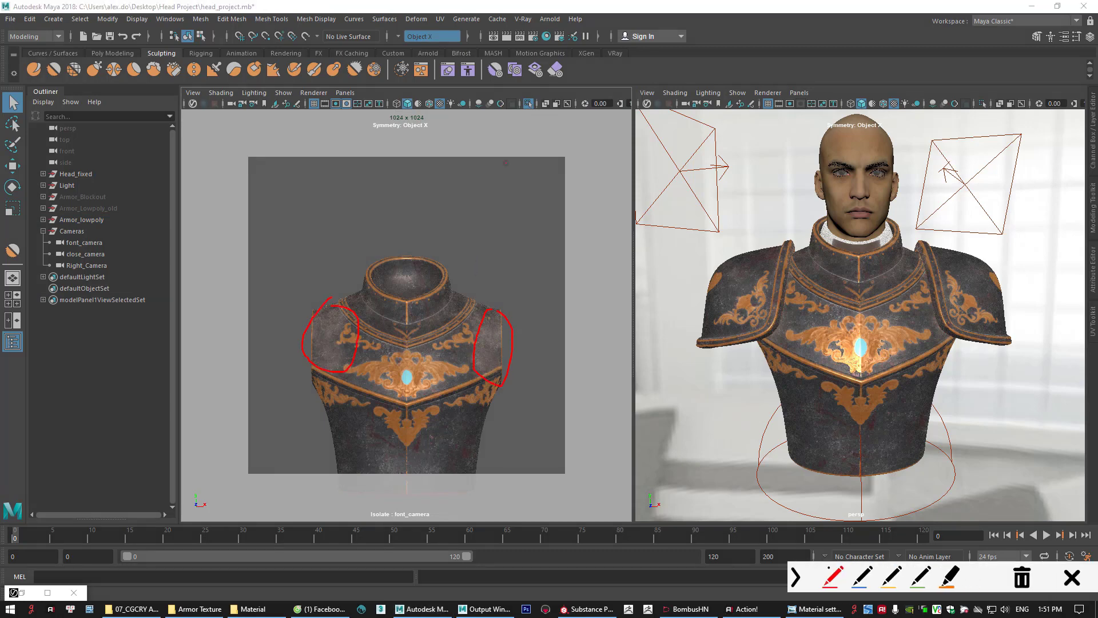
{"action": "key", "text": "F8"}
{"action": "left_click", "coordinate": [528, 104]}
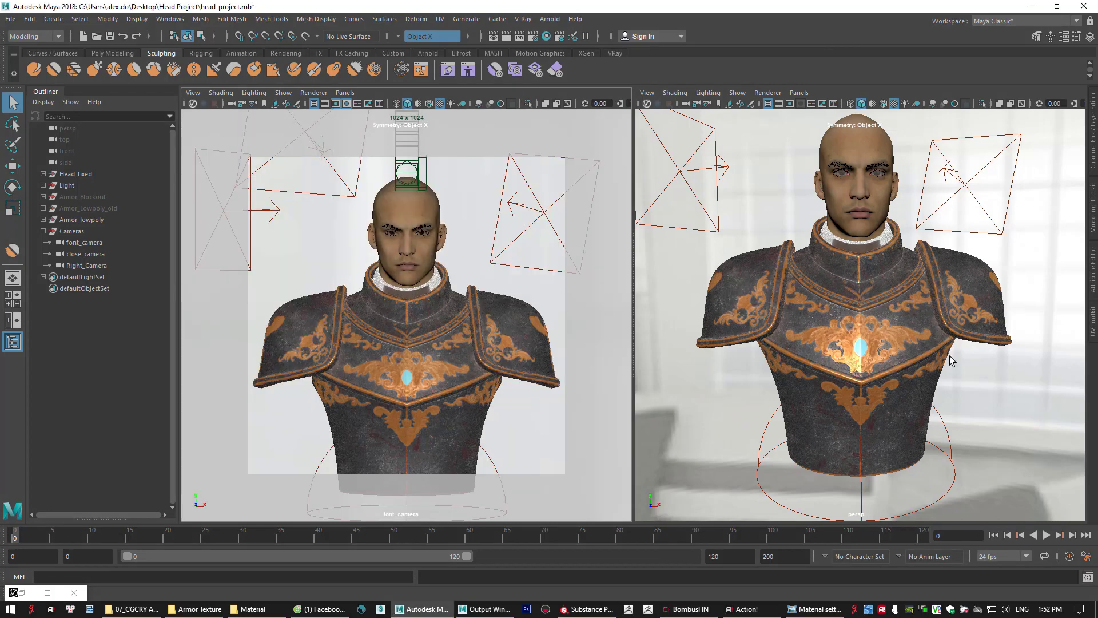
{"action": "left_click", "coordinate": [975, 367]}
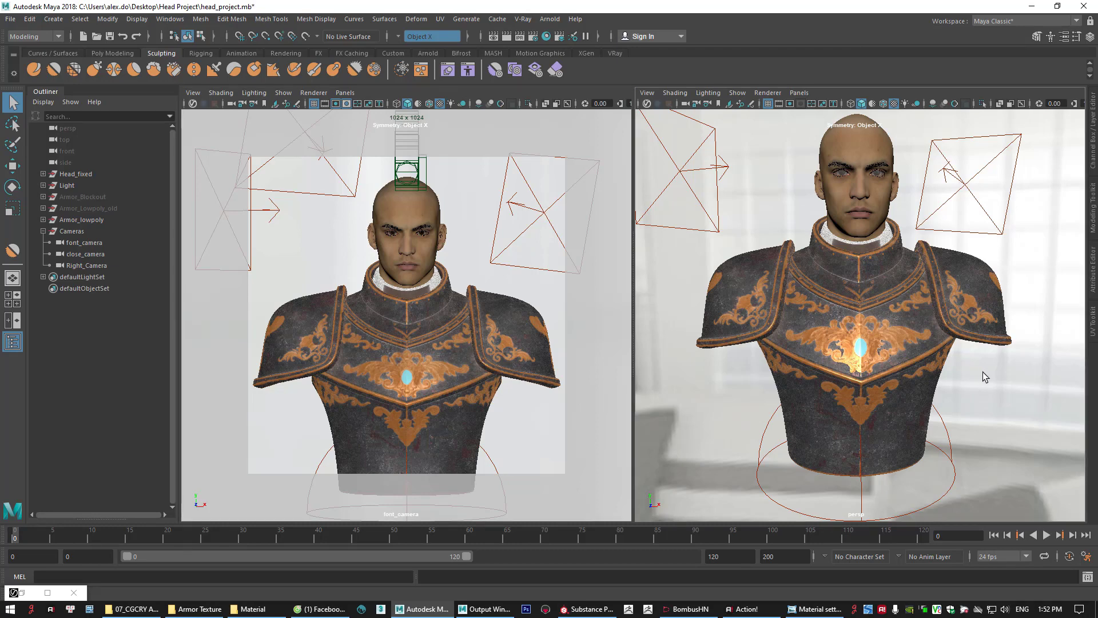
Switch the camera viewport to Right_Camera with the cameras in view in the perspective viewport
{"action": "left_click_drag", "start_coordinate": [982, 372], "coordinate": [886, 374], "text": "alt"}
{"action": "scroll", "coordinate": [886, 375], "scroll_direction": "down", "scroll_amount": 5}
{"action": "middle_click_drag", "start_coordinate": [916, 380], "coordinate": [844, 370], "text": "alt"}
{"action": "scroll", "coordinate": [814, 369], "scroll_direction": "down", "scroll_amount": 10}
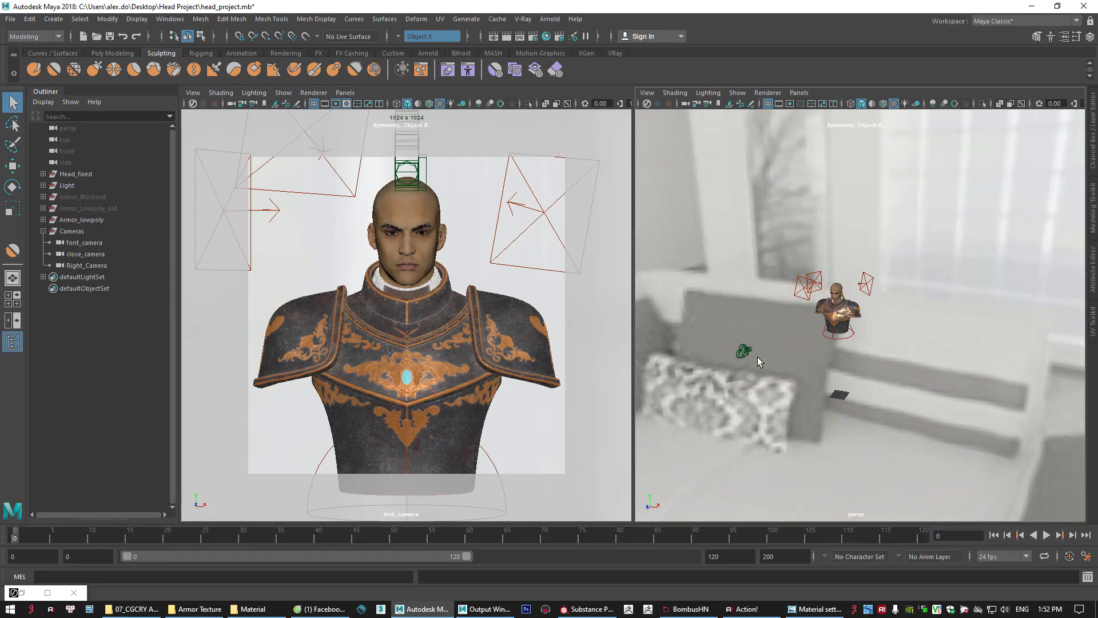
{"action": "left_click", "coordinate": [345, 92]}
{"action": "mouse_move", "coordinate": [417, 107]}
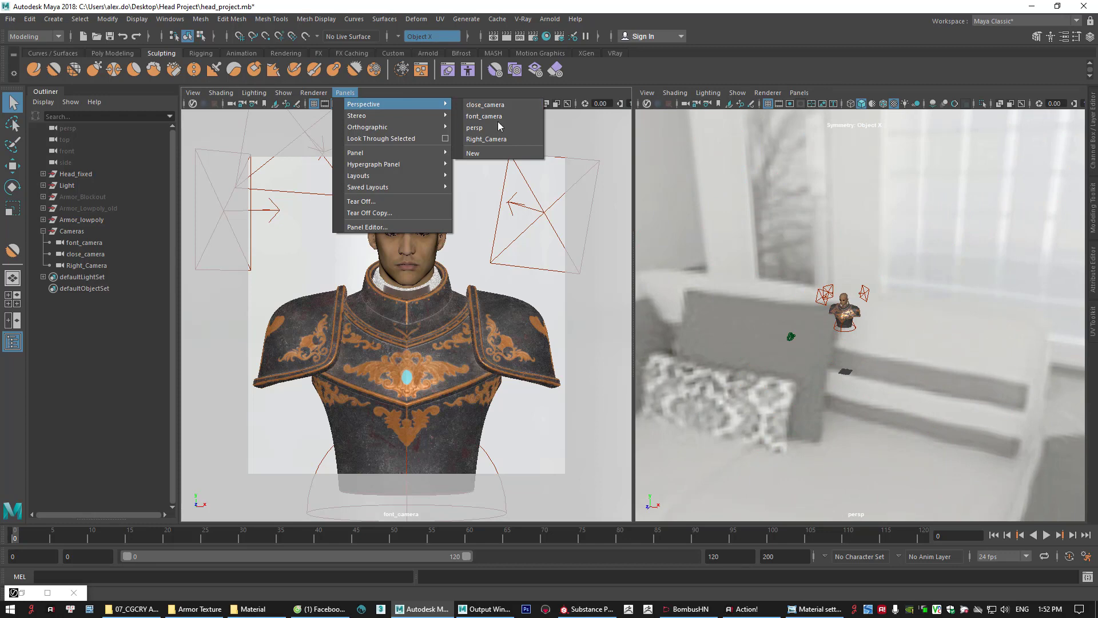
{"action": "left_click", "coordinate": [487, 139]}
Select Right_Camera and move it closer to the bust so the armor fills the square frame
{"action": "left_click", "coordinate": [891, 369]}
{"action": "left_click_drag", "start_coordinate": [891, 369], "coordinate": [883, 395], "text": "alt"}
{"action": "key", "text": "w"}
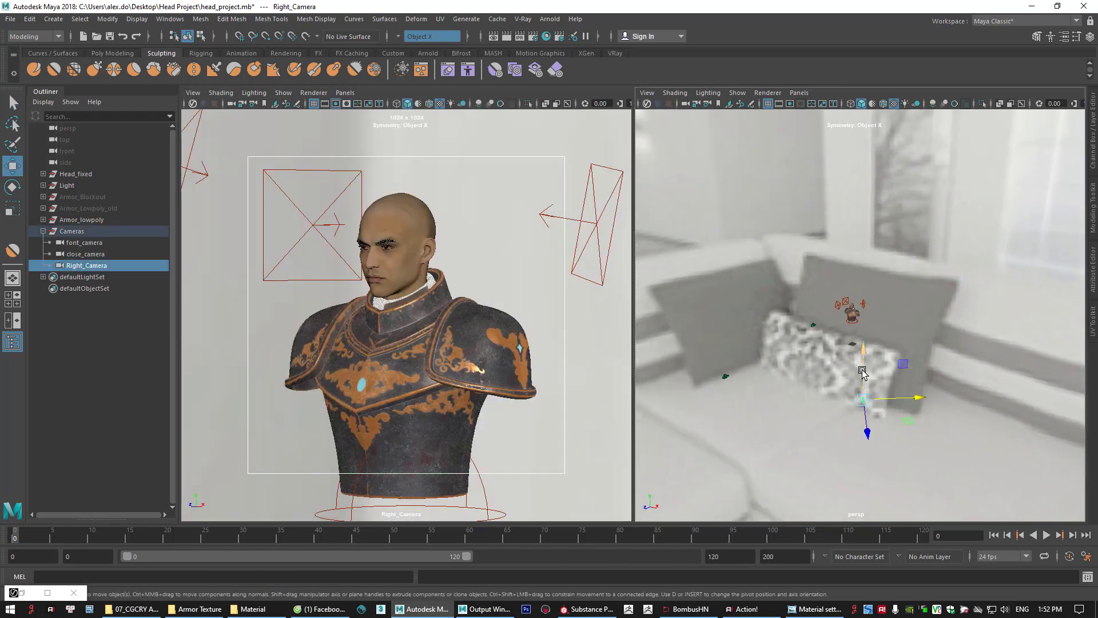
{"action": "left_click_drag", "start_coordinate": [868, 433], "coordinate": [872, 408]}
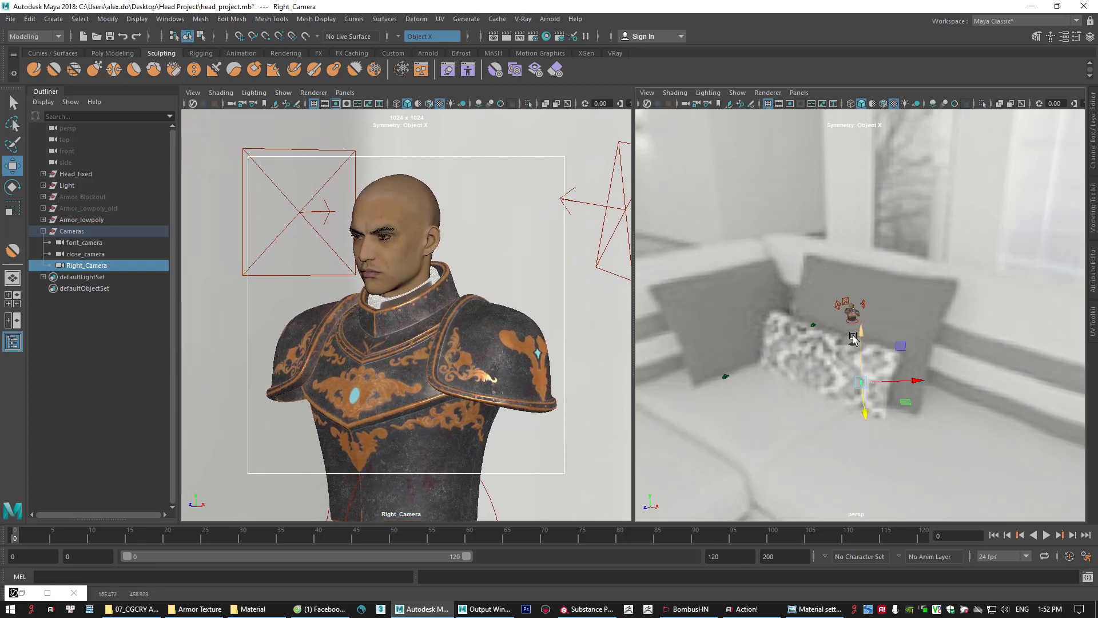
Select font_camera in the perspective view and switch the camera viewport to font_camera
{"action": "left_click", "coordinate": [725, 376]}
{"action": "left_click", "coordinate": [345, 93]}
{"action": "mouse_move", "coordinate": [388, 104]}
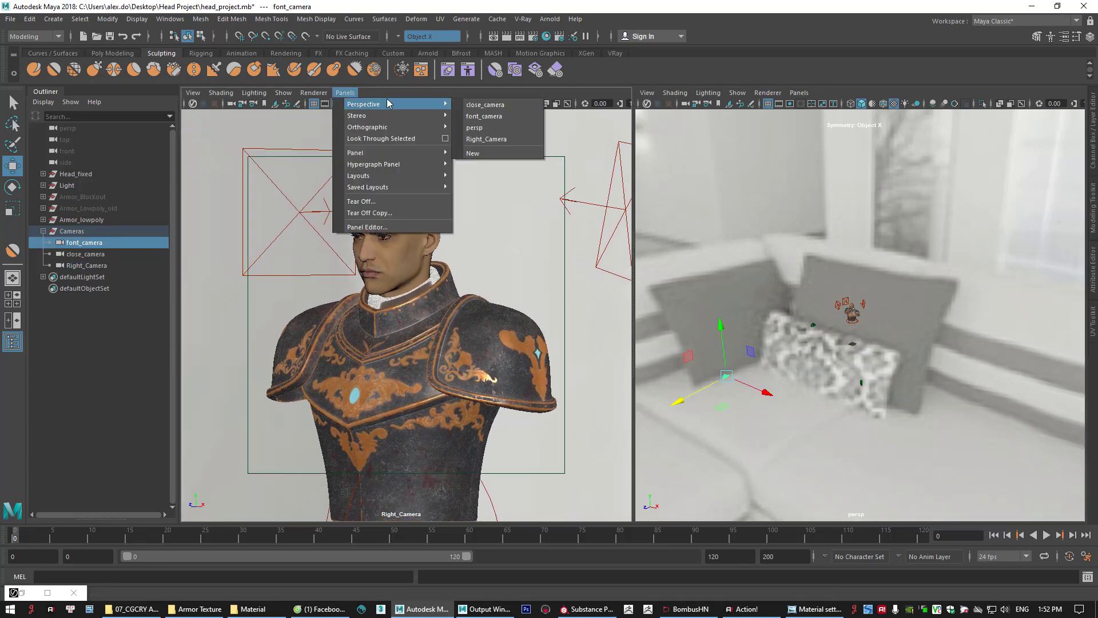
{"action": "left_click", "coordinate": [474, 117]}
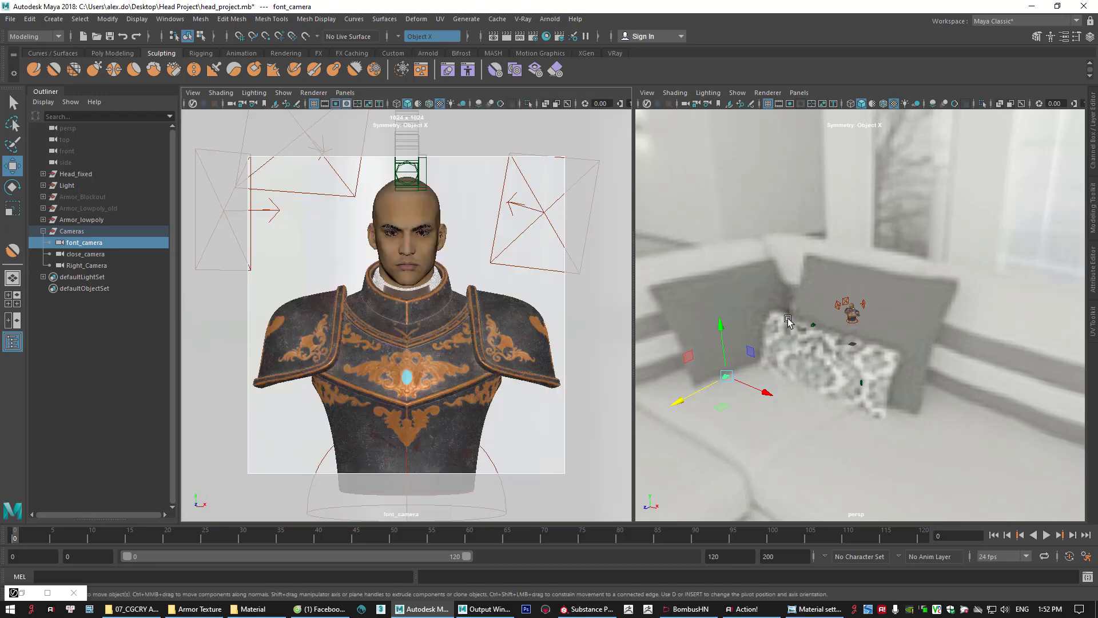
Duplicate Right_Camera, then move and rotate the copy to the opposite side of the bust so it faces the armor
{"action": "left_click", "coordinate": [849, 375]}
{"action": "scroll", "coordinate": [864, 377], "scroll_direction": "up", "scroll_amount": 5}
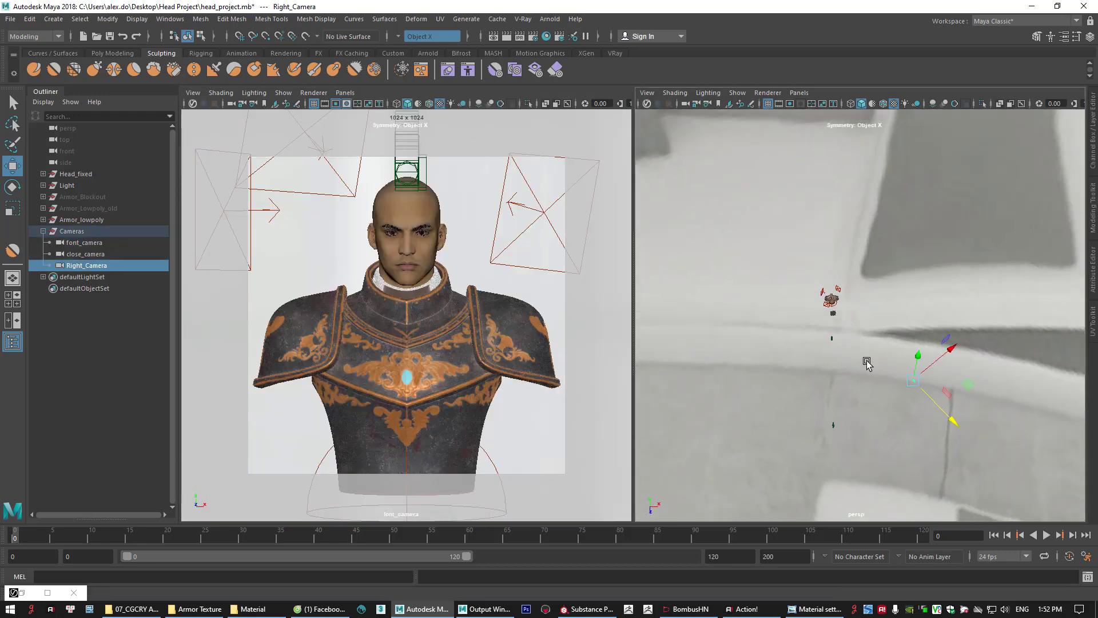
{"action": "middle_click_drag", "start_coordinate": [887, 384], "coordinate": [892, 340], "text": "alt"}
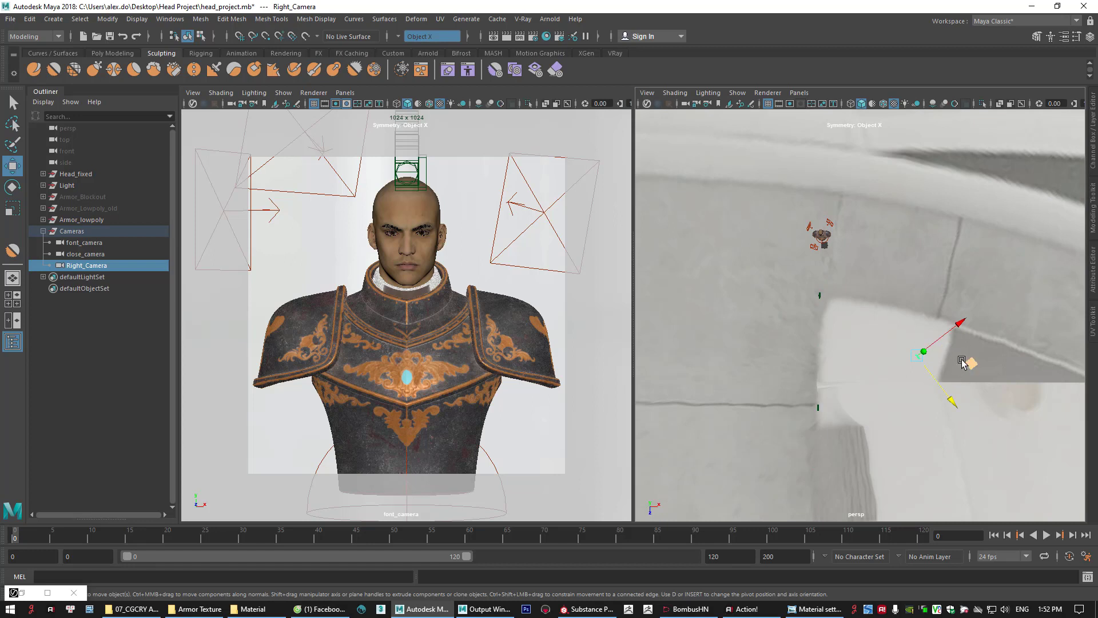
{"action": "key", "text": "ctrl+d"}
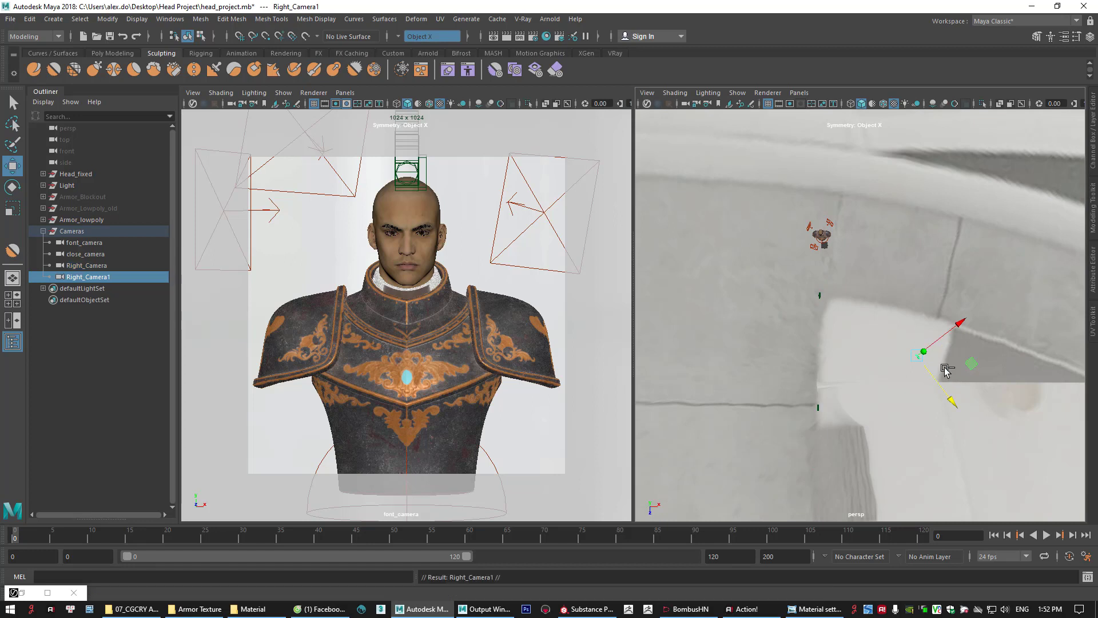
{"action": "middle_click_drag", "start_coordinate": [972, 364], "coordinate": [849, 368]}
{"action": "key", "text": "e"}
{"action": "left_click_drag", "start_coordinate": [823, 331], "coordinate": [742, 370]}
{"action": "key", "text": "w"}
{"action": "middle_click_drag", "start_coordinate": [792, 350], "coordinate": [790, 385]}
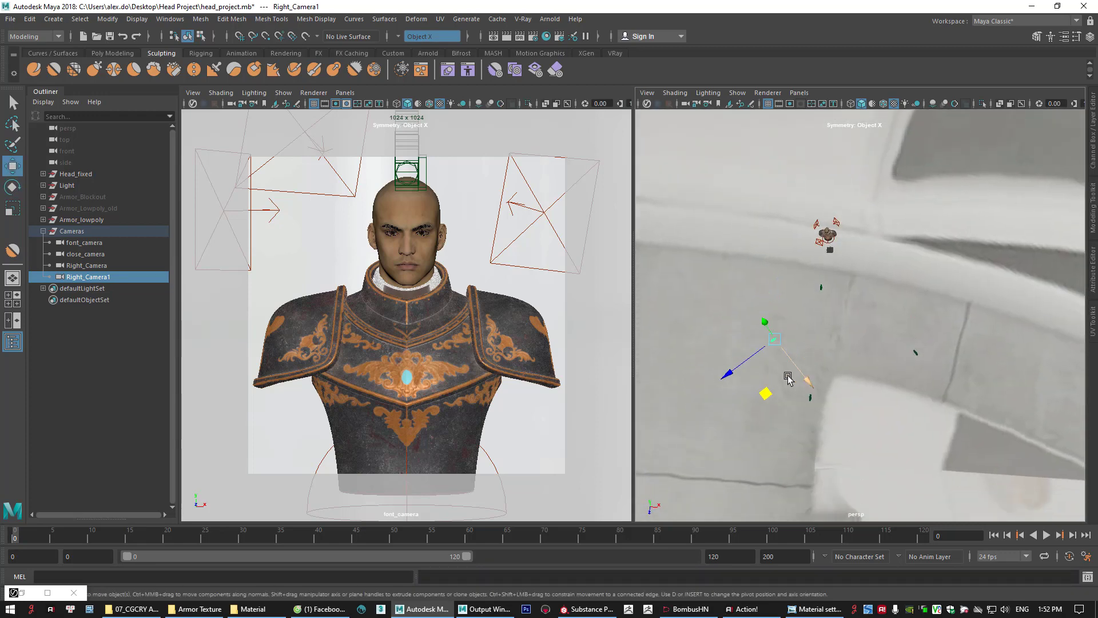
Rename the duplicated camera left_Camera and its shape node left_cam
{"action": "left_click", "coordinate": [1093, 165]}
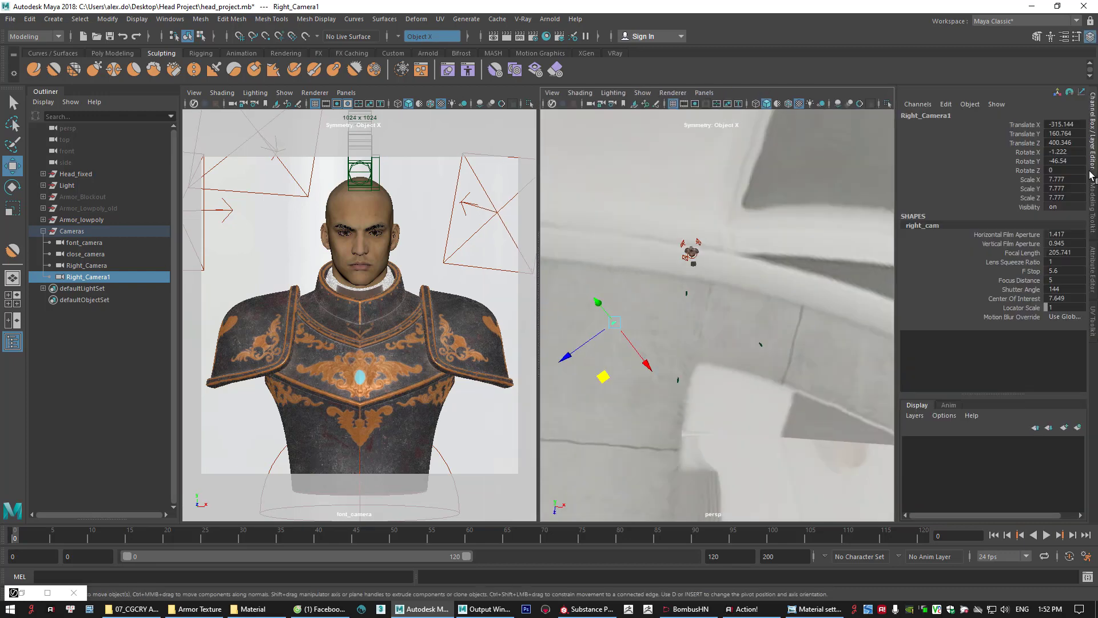
{"action": "left_click", "coordinate": [918, 117]}
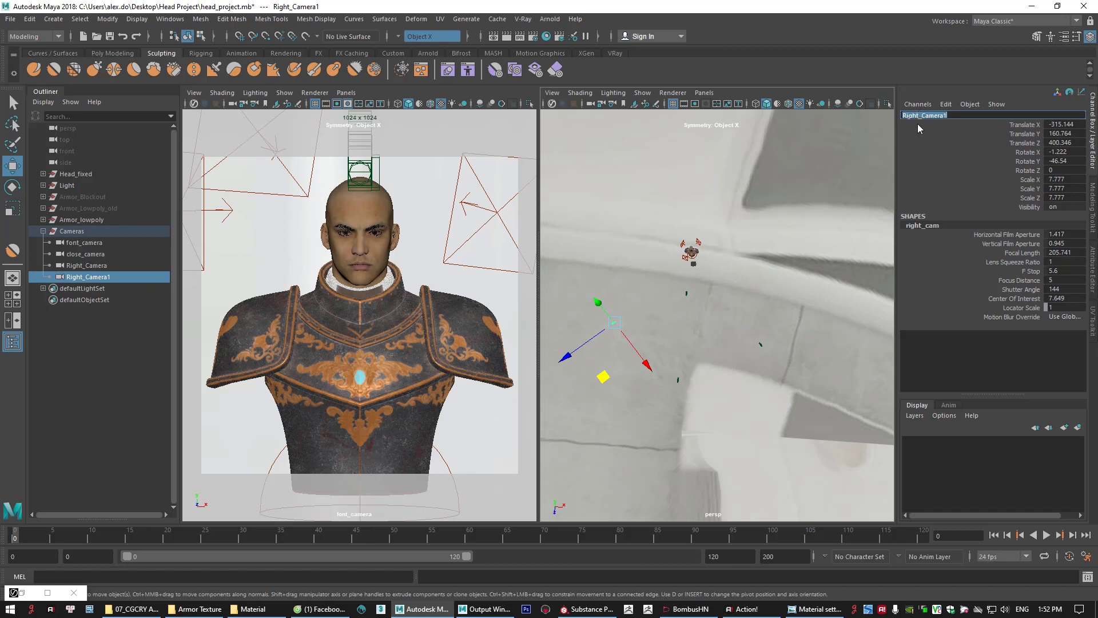
{"action": "left_click", "coordinate": [956, 115]}
{"action": "key", "text": "BackSpace"}
{"action": "key", "text": "BackSpace"}
{"action": "type", "text": "left"}
{"action": "key", "text": "Return"}
{"action": "double_click", "coordinate": [919, 227]}
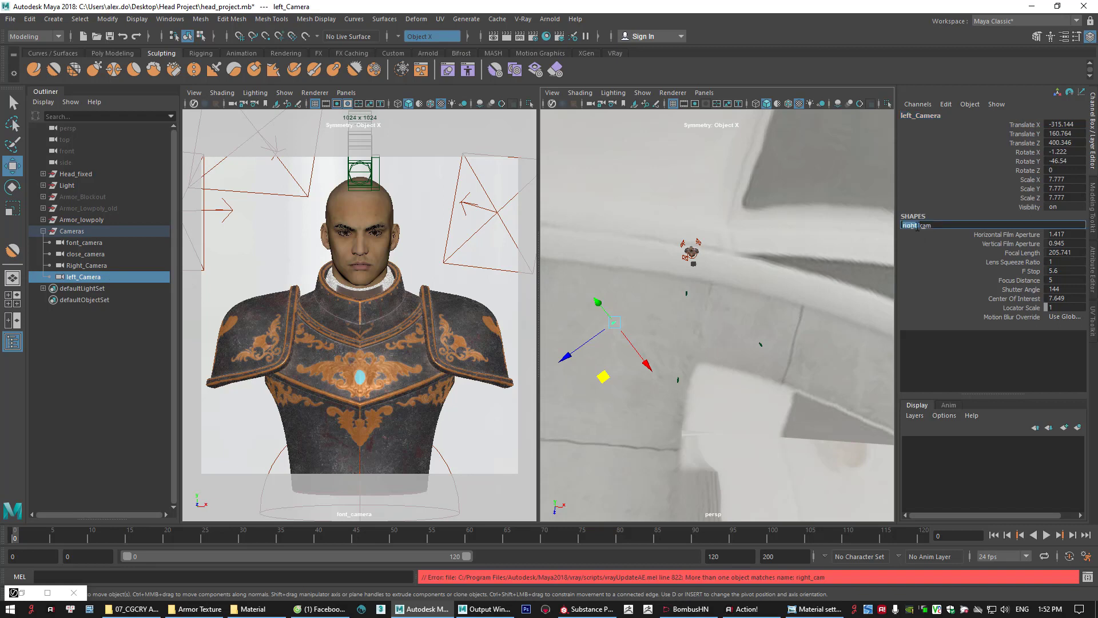
{"action": "key", "text": "BackSpace"}
{"action": "key", "text": "Return"}
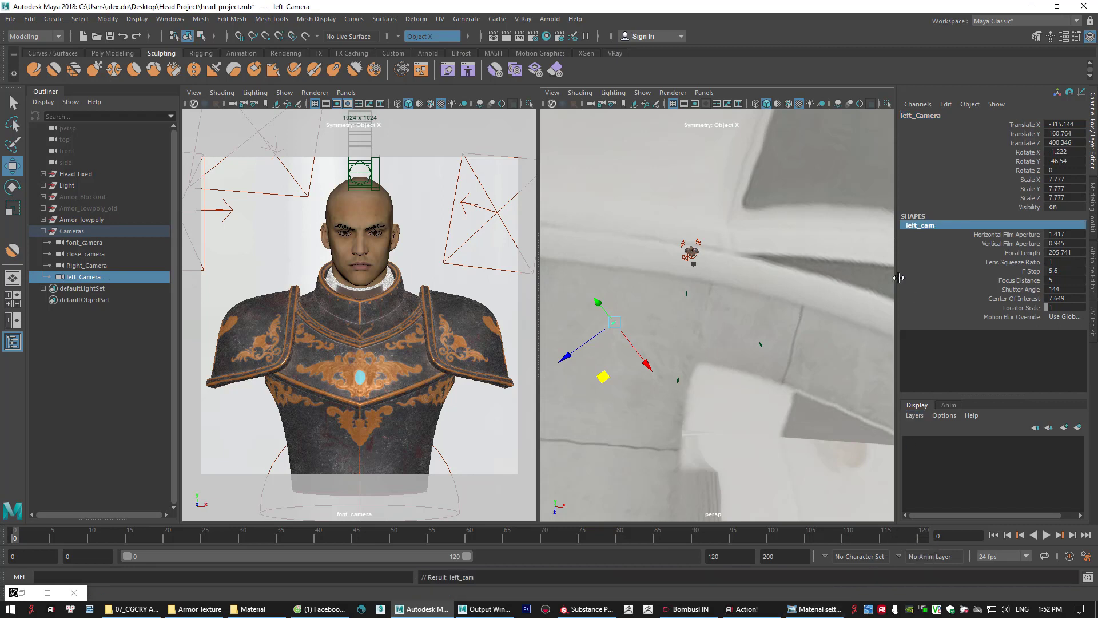
{"action": "left_click", "coordinate": [1093, 164]}
Nudge left_Camera slightly and switch the camera viewport to left_Camera
{"action": "left_click_drag", "start_coordinate": [693, 380], "coordinate": [688, 379]}
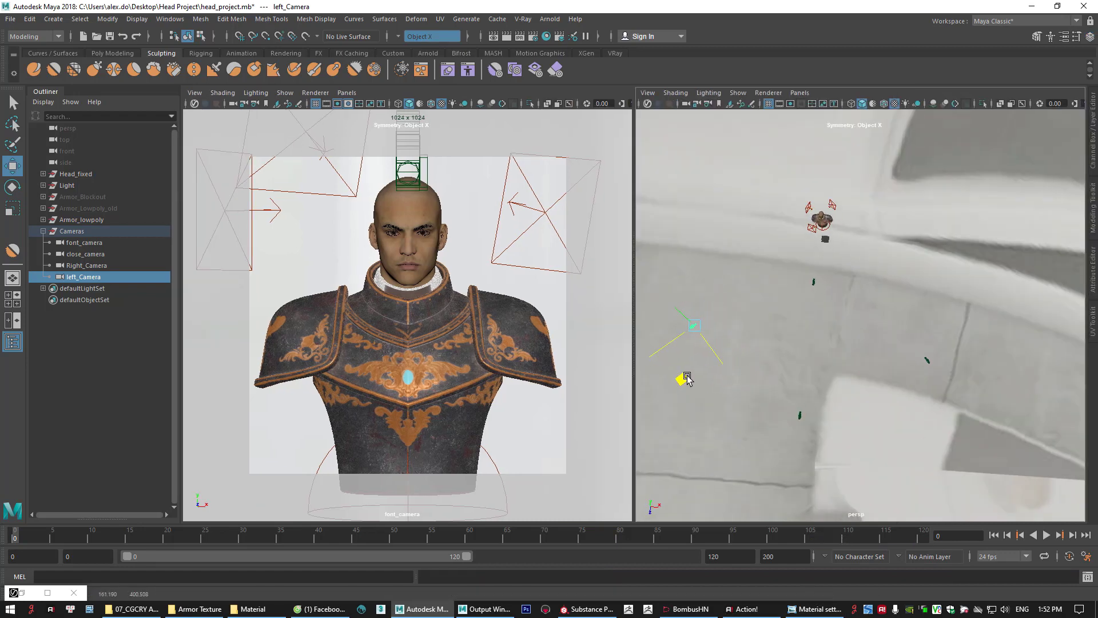
{"action": "left_click", "coordinate": [347, 92]}
{"action": "mouse_move", "coordinate": [367, 104]}
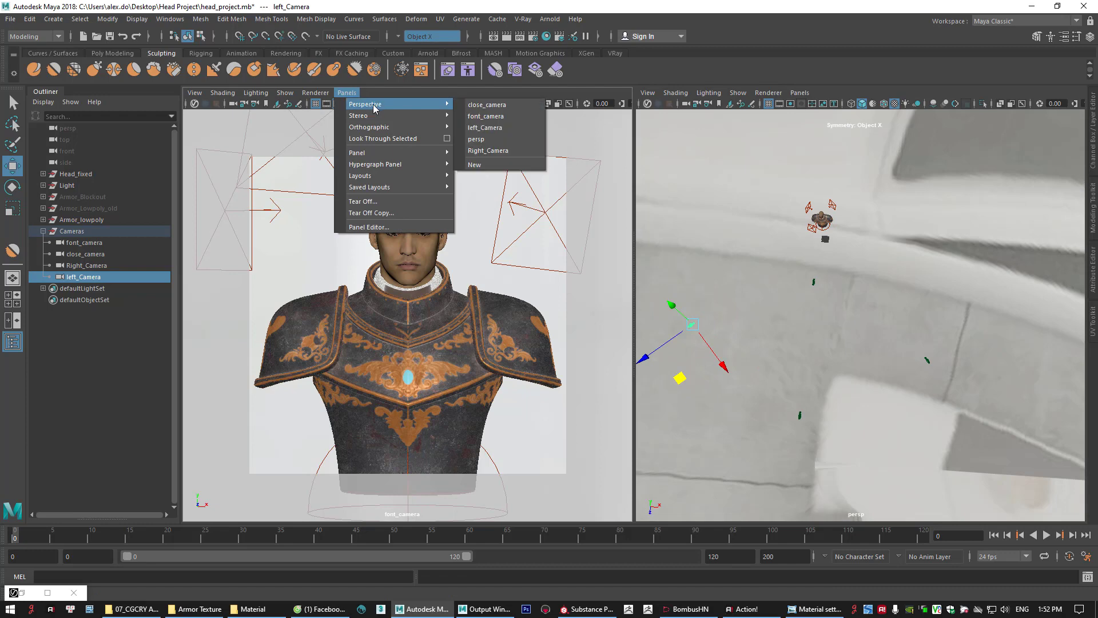
{"action": "left_click", "coordinate": [490, 130]}
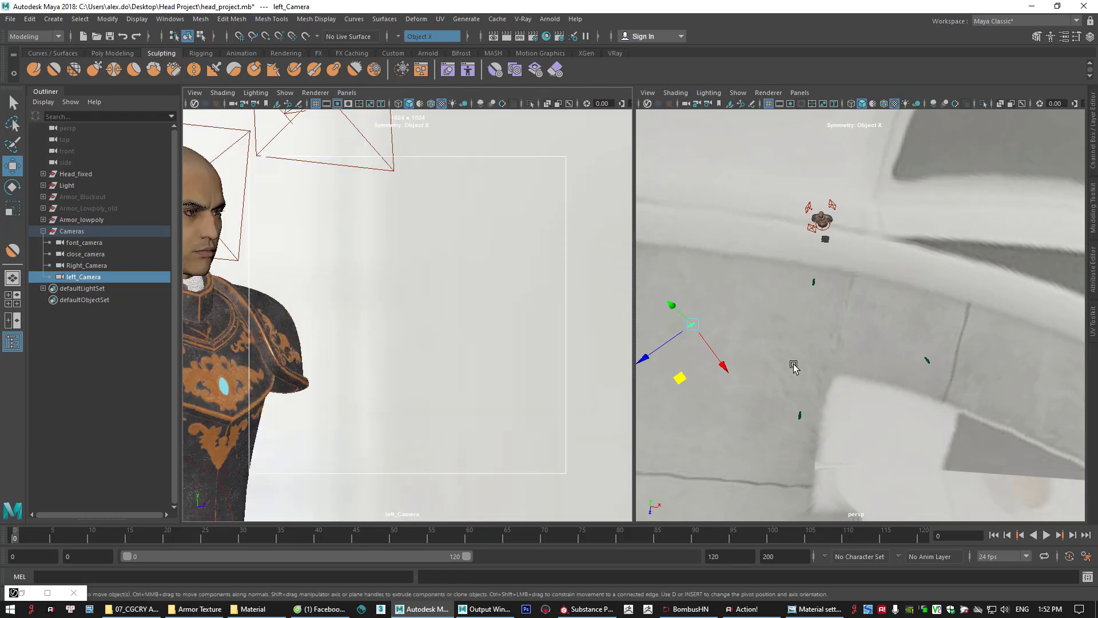
Move and rotate left_Camera to bring the head and armor into its frame at a three-quarter angle
{"action": "scroll", "coordinate": [794, 365], "scroll_direction": "down", "scroll_amount": 2}
{"action": "left_click_drag", "start_coordinate": [759, 362], "coordinate": [652, 361]}
{"action": "scroll", "coordinate": [756, 349], "scroll_direction": "down", "scroll_amount": 2}
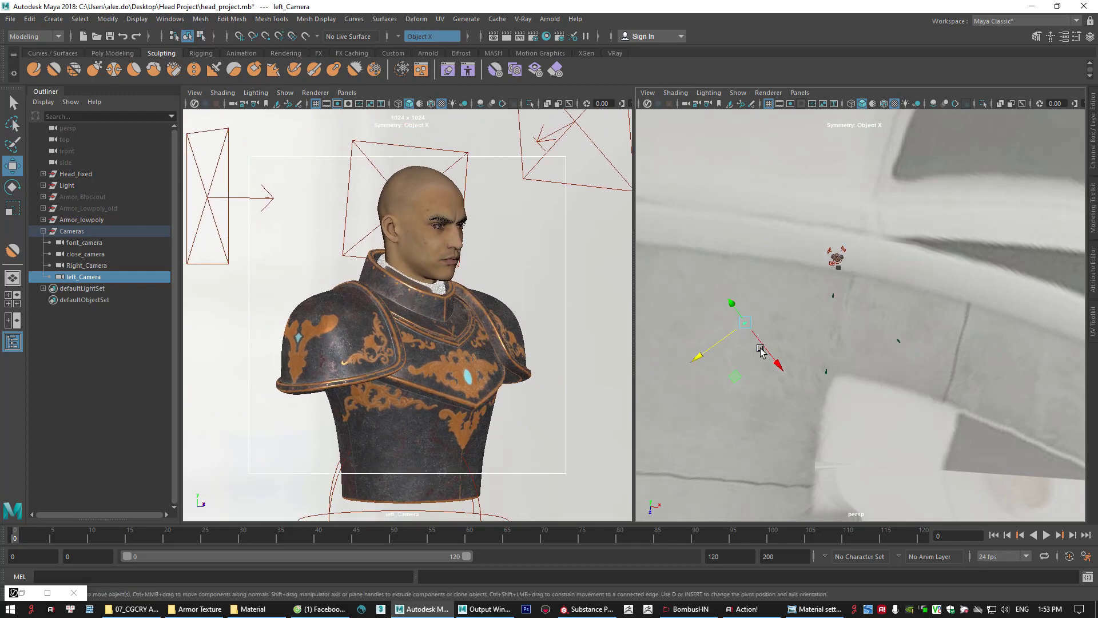
{"action": "left_click_drag", "start_coordinate": [760, 348], "coordinate": [745, 382], "text": "alt"}
{"action": "key", "text": "e"}
{"action": "key", "text": "w"}
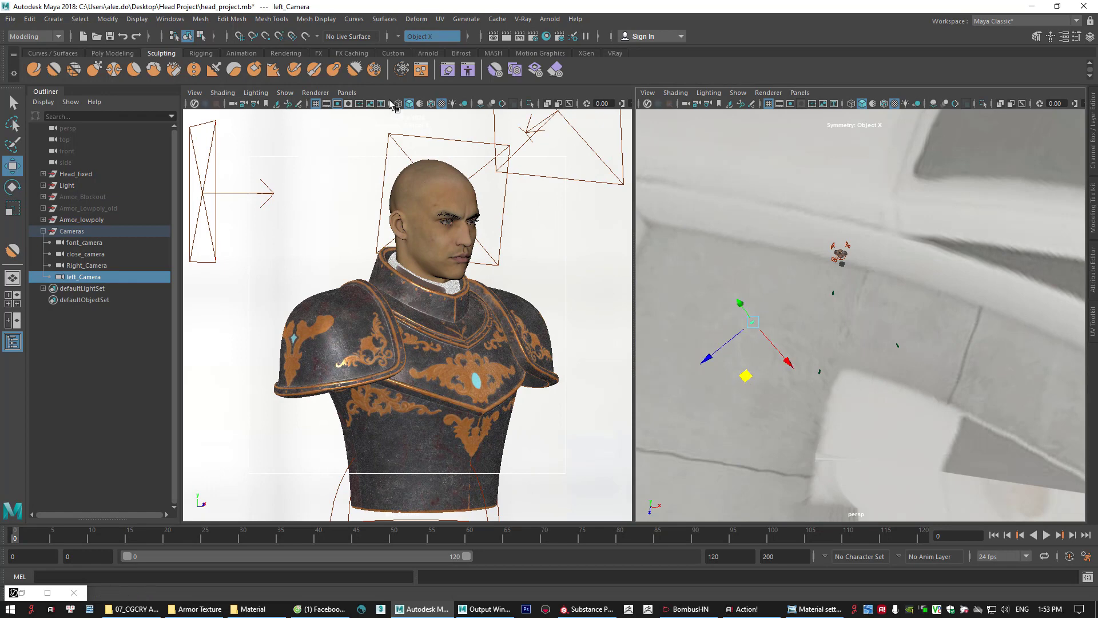
Turn on the gate mask in the left_Camera viewport and shift the camera sideways to center the armor in the square frame
{"action": "left_click", "coordinate": [327, 104]}
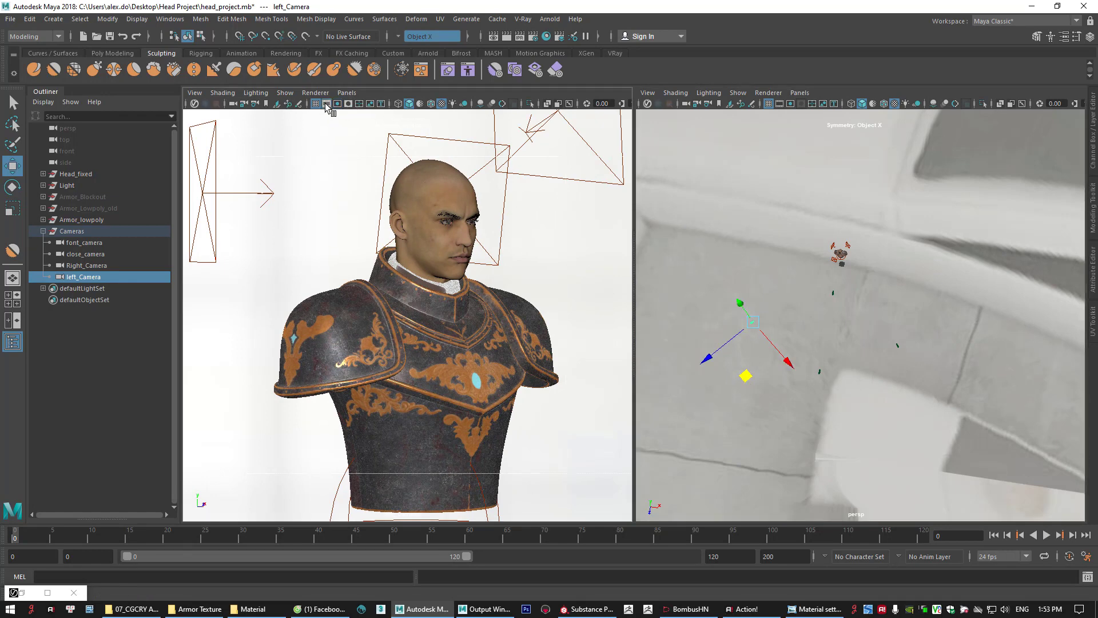
{"action": "left_click", "coordinate": [337, 104]}
{"action": "left_click", "coordinate": [348, 105]}
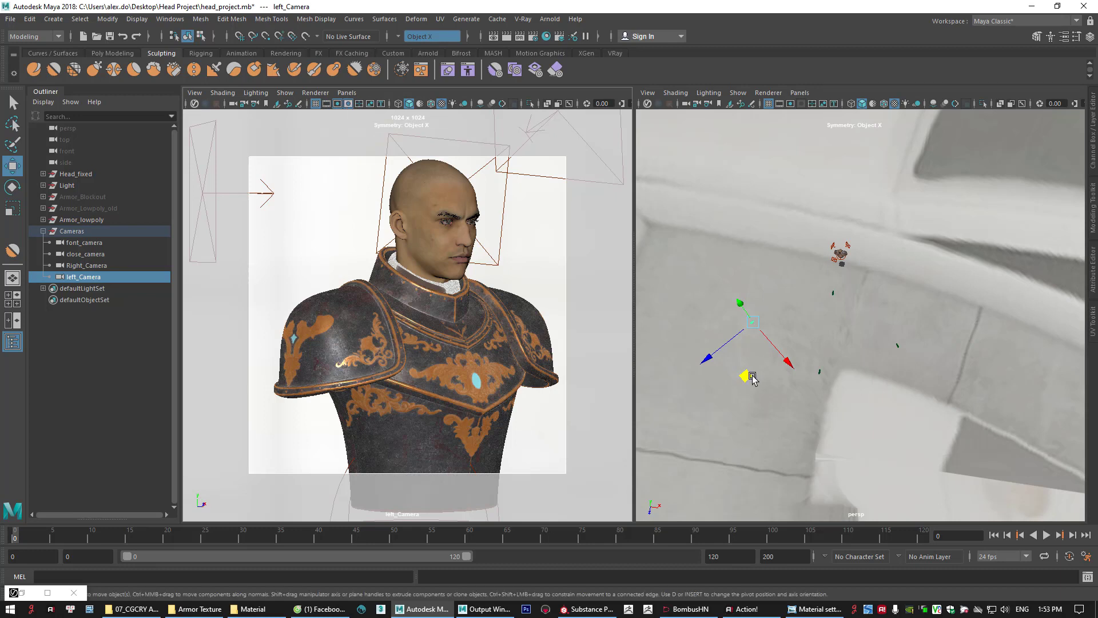
{"action": "left_click_drag", "start_coordinate": [751, 377], "coordinate": [789, 364]}
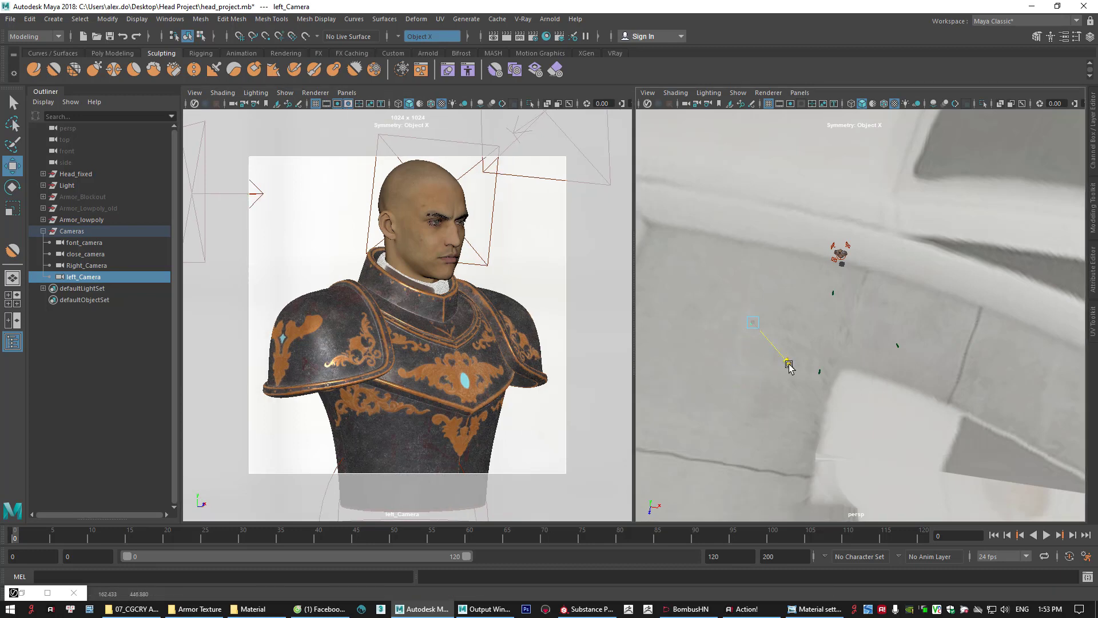
{"action": "key", "text": "q"}
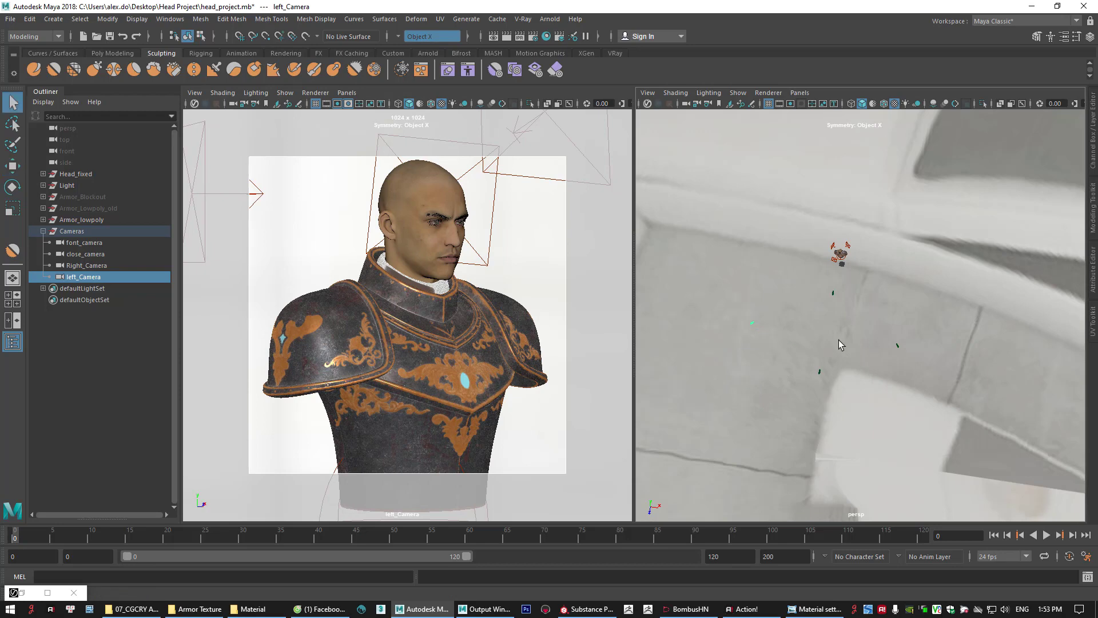
Select font_camera in the perspective view and switch the camera viewport from left_Camera to font_camera
{"action": "left_click_drag", "start_coordinate": [832, 387], "coordinate": [833, 388]}
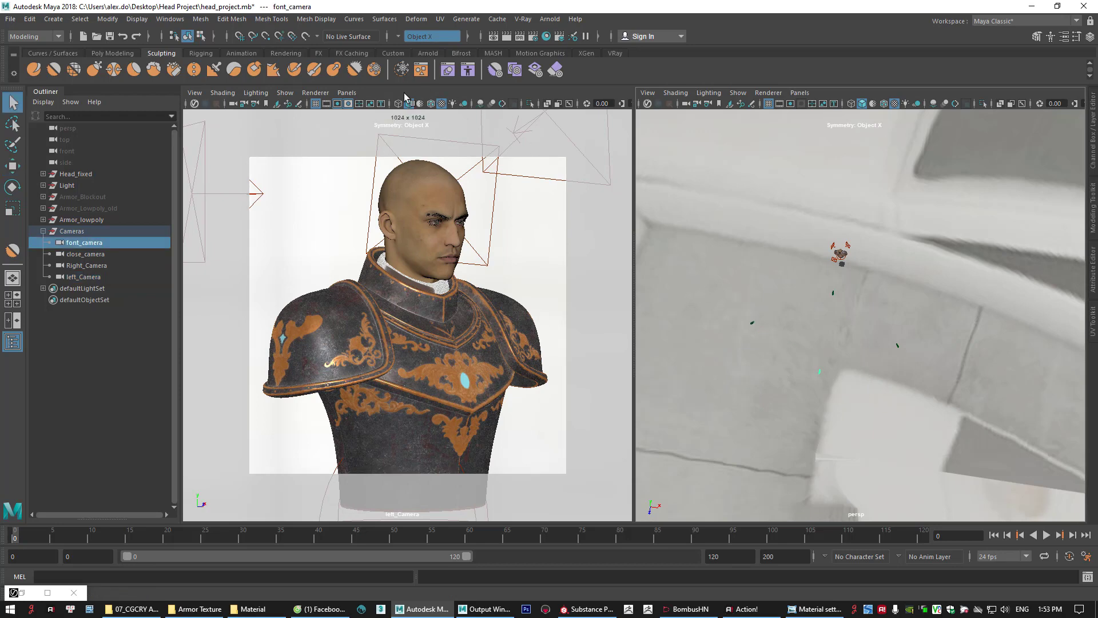
{"action": "left_click", "coordinate": [346, 93]}
{"action": "mouse_move", "coordinate": [394, 105]}
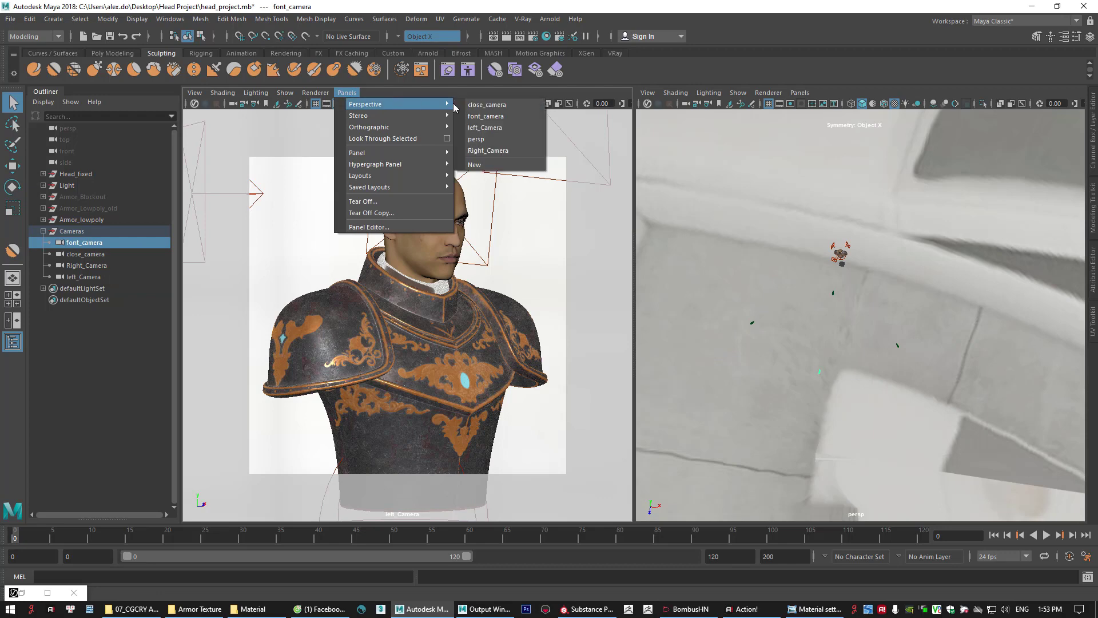
{"action": "left_click", "coordinate": [491, 116]}
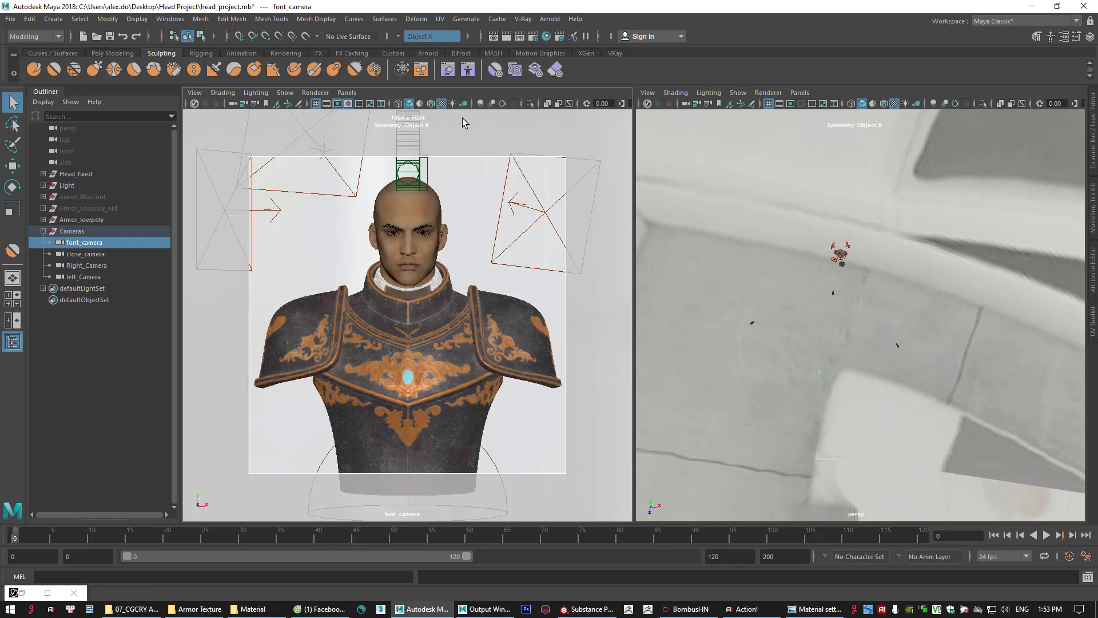
Frame the head in the perspective viewport and examine the eyebrow and eye area up close
{"action": "left_click", "coordinate": [840, 255]}
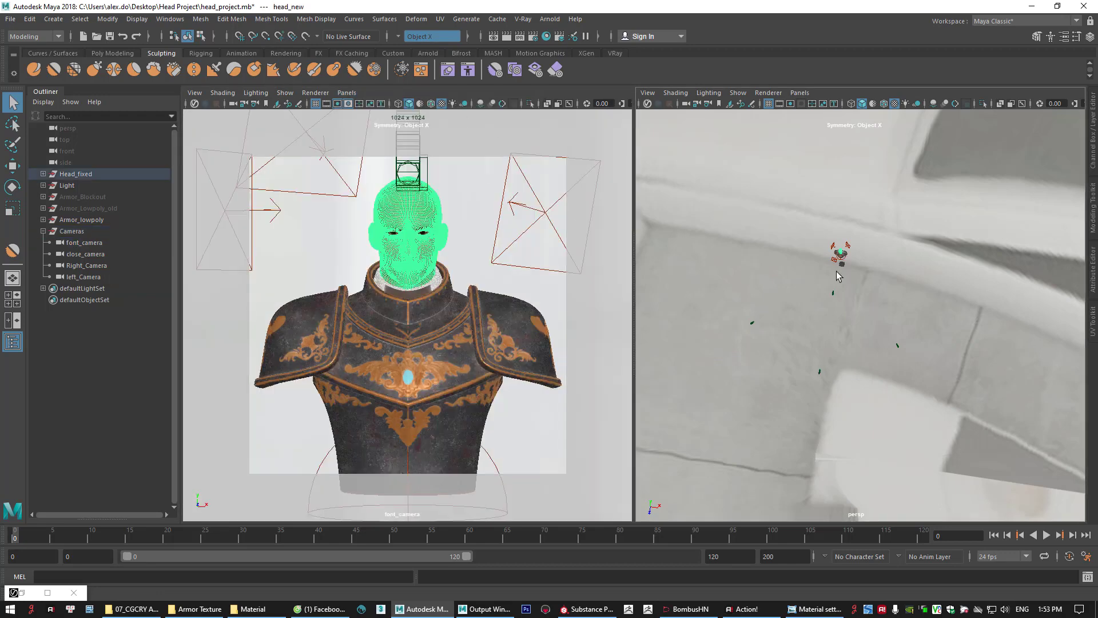
{"action": "key", "text": "f"}
{"action": "left_click_drag", "start_coordinate": [823, 311], "coordinate": [819, 240], "text": "alt"}
{"action": "right_click_drag", "start_coordinate": [818, 240], "coordinate": [910, 326], "text": "alt"}
{"action": "left_click", "coordinate": [952, 256]}
{"action": "left_click_drag", "start_coordinate": [904, 311], "coordinate": [880, 299], "text": "alt"}
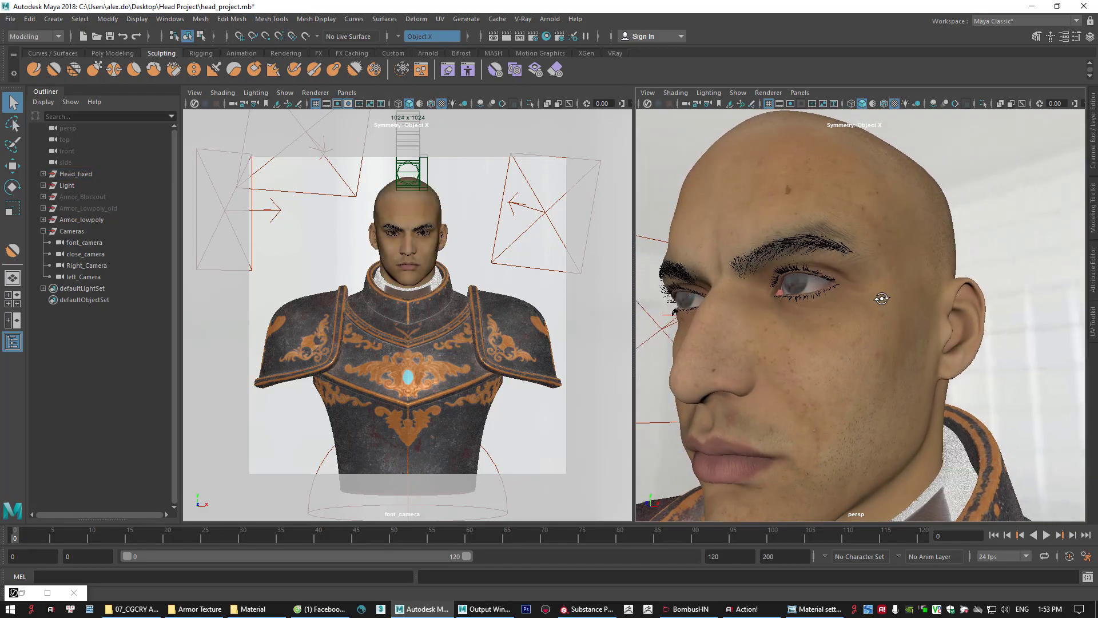
{"action": "right_click_drag", "start_coordinate": [759, 266], "coordinate": [810, 280], "text": "alt"}
{"action": "middle_click_drag", "start_coordinate": [810, 280], "coordinate": [837, 287], "text": "alt"}
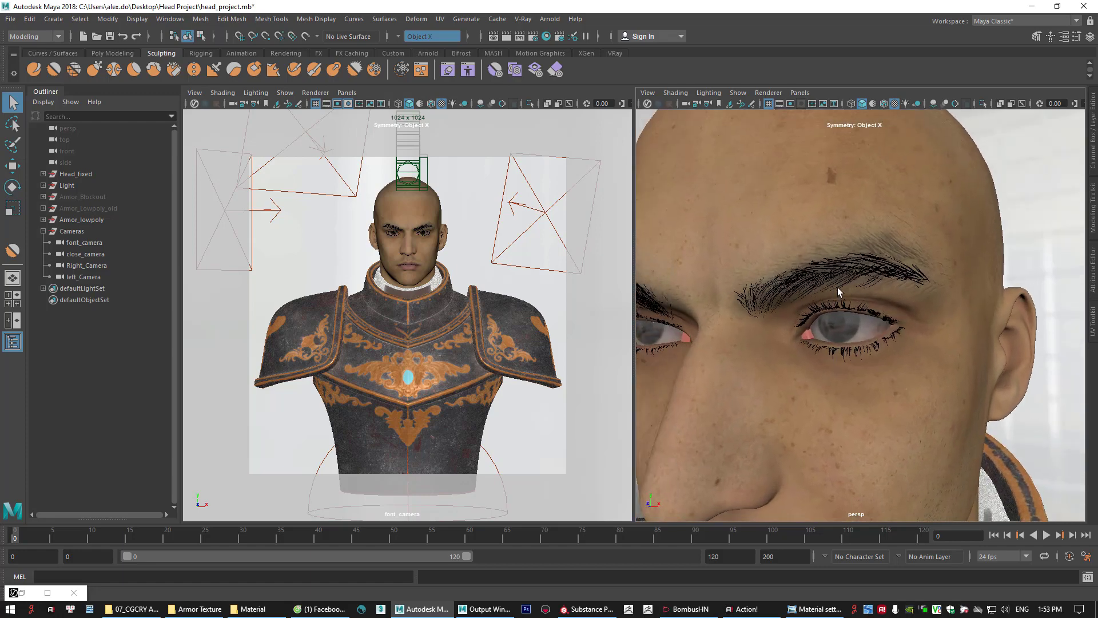
{"action": "left_click_drag", "start_coordinate": [838, 287], "coordinate": [825, 268], "text": "alt"}
{"action": "left_click", "coordinate": [851, 255]}
{"action": "left_click", "coordinate": [1011, 224]}
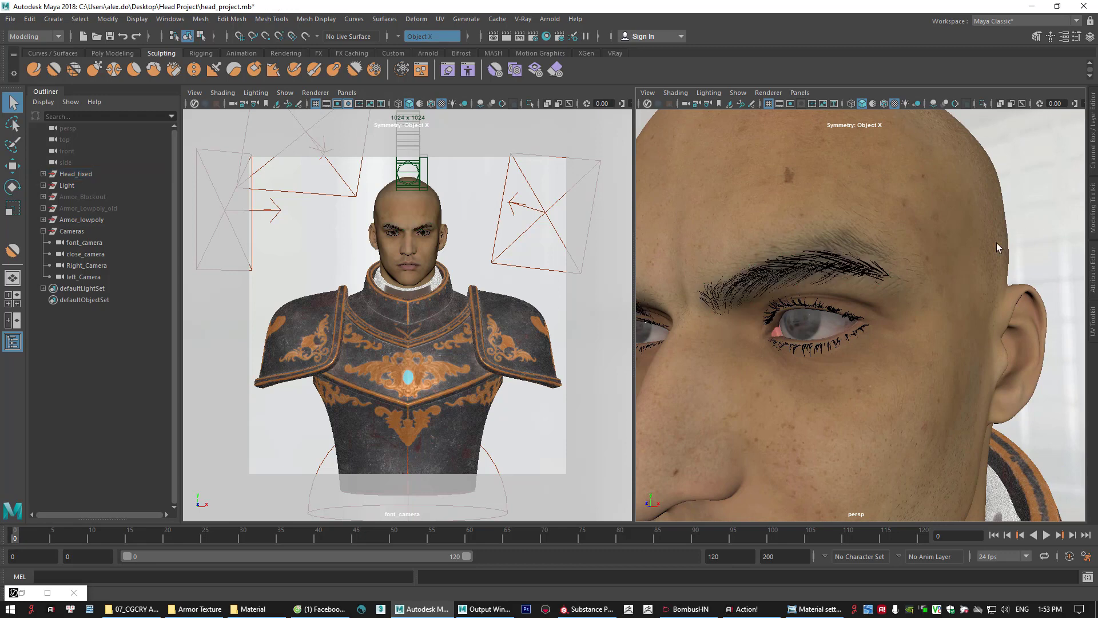
Mark the eyebrow's upper contour with a red annotation line and clear the mark
{"action": "key", "text": "F8"}
{"action": "left_click_drag", "start_coordinate": [757, 281], "coordinate": [816, 252]}
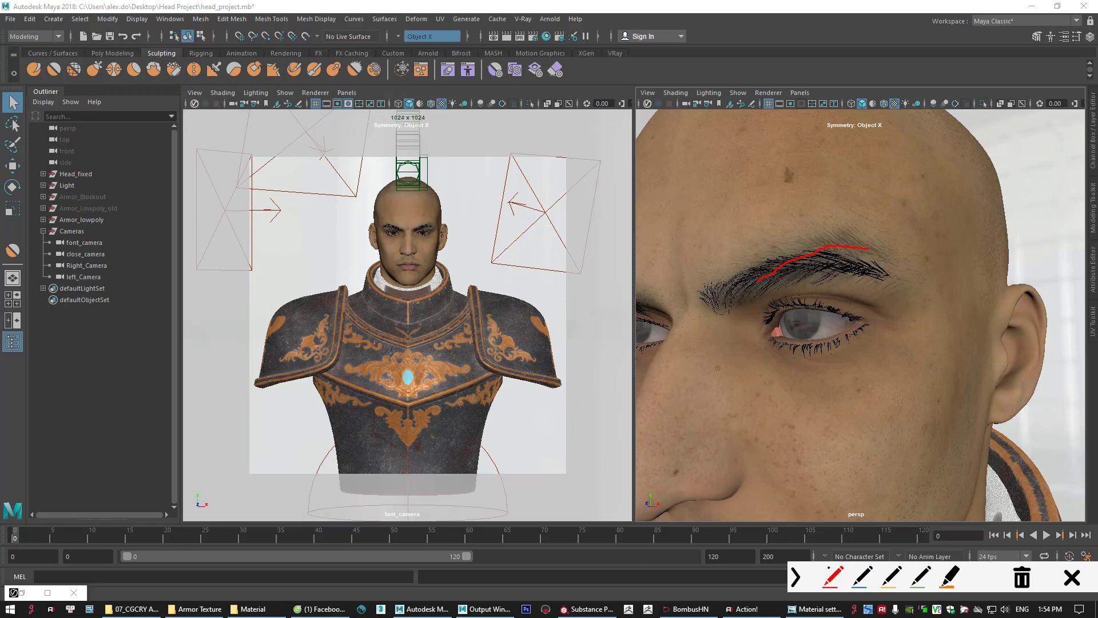
{"action": "key", "text": "Escape"}
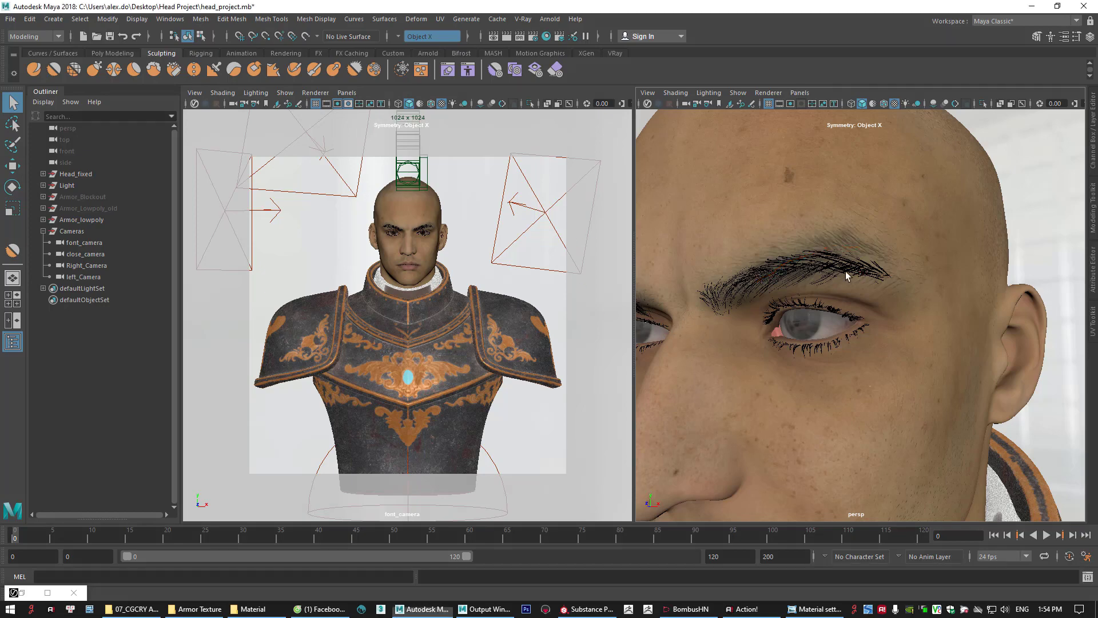
Select all faces of the eyebrow mesh and turn off symmetry
{"action": "left_click", "coordinate": [836, 264]}
{"action": "mouse_move", "coordinate": [836, 264]}
{"action": "left_mouse_down", "text": "alt"}
{"action": "mouse_move", "coordinate": [870, 286]}
{"action": "mouse_move", "coordinate": [808, 275]}
{"action": "left_mouse_up", "text": "alt"}
{"action": "right_click_drag", "start_coordinate": [808, 276], "coordinate": [820, 307], "text": "alt"}
{"action": "left_click_drag", "start_coordinate": [821, 297], "coordinate": [864, 283], "text": "alt"}
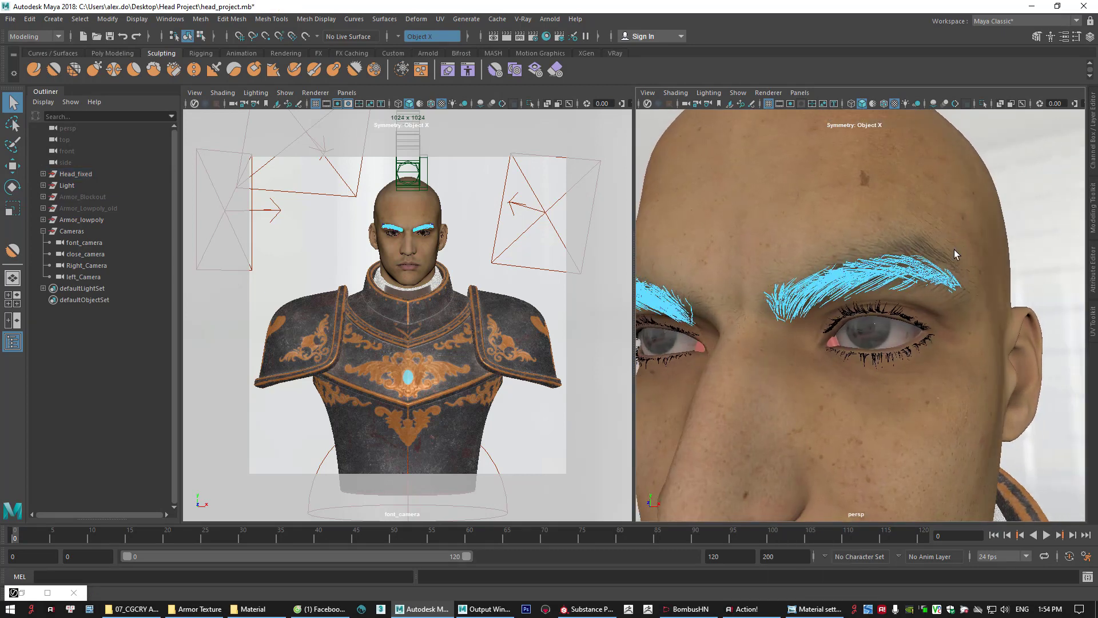
{"action": "left_click_drag", "start_coordinate": [984, 202], "coordinate": [757, 365]}
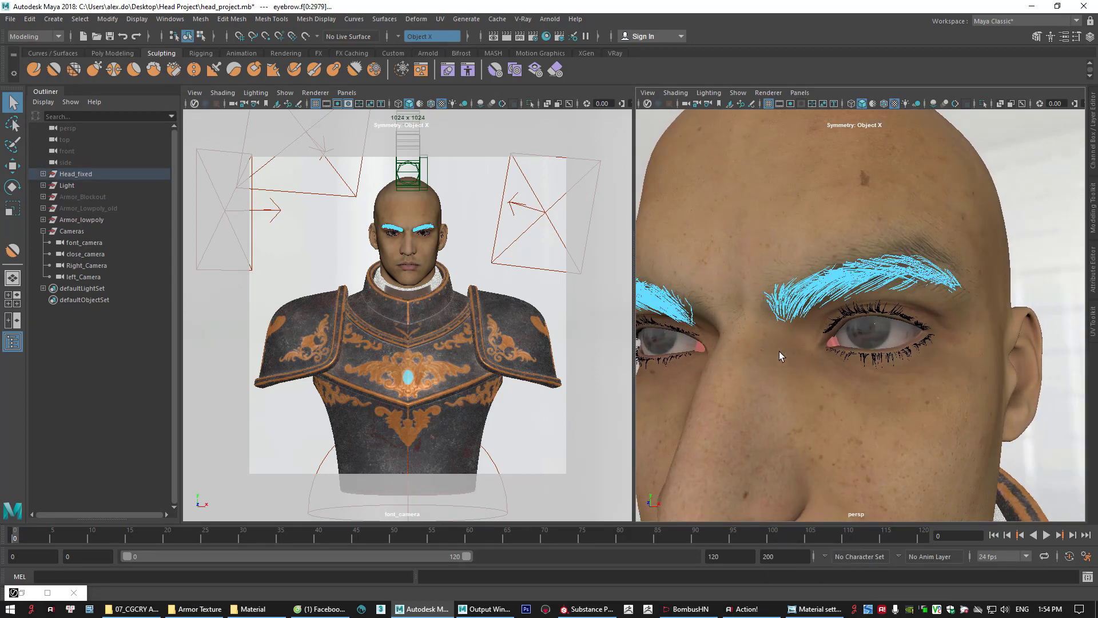
{"action": "left_click_drag", "start_coordinate": [832, 334], "coordinate": [811, 350], "text": "alt"}
{"action": "left_click", "coordinate": [418, 19]}
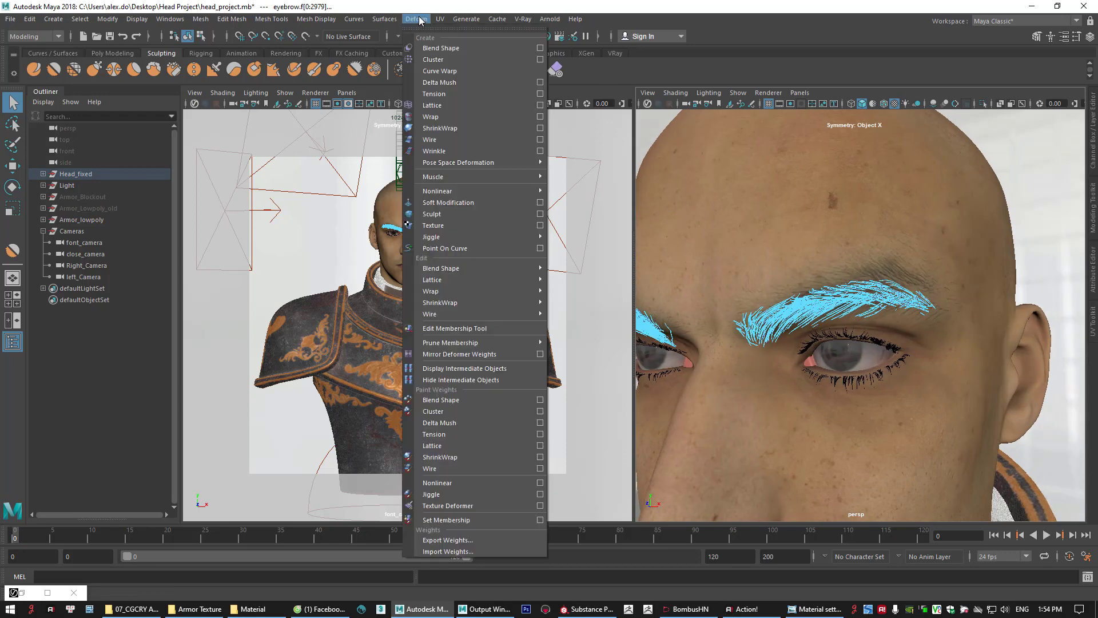
{"action": "left_click", "coordinate": [703, 28]}
{"action": "left_click", "coordinate": [399, 37]}
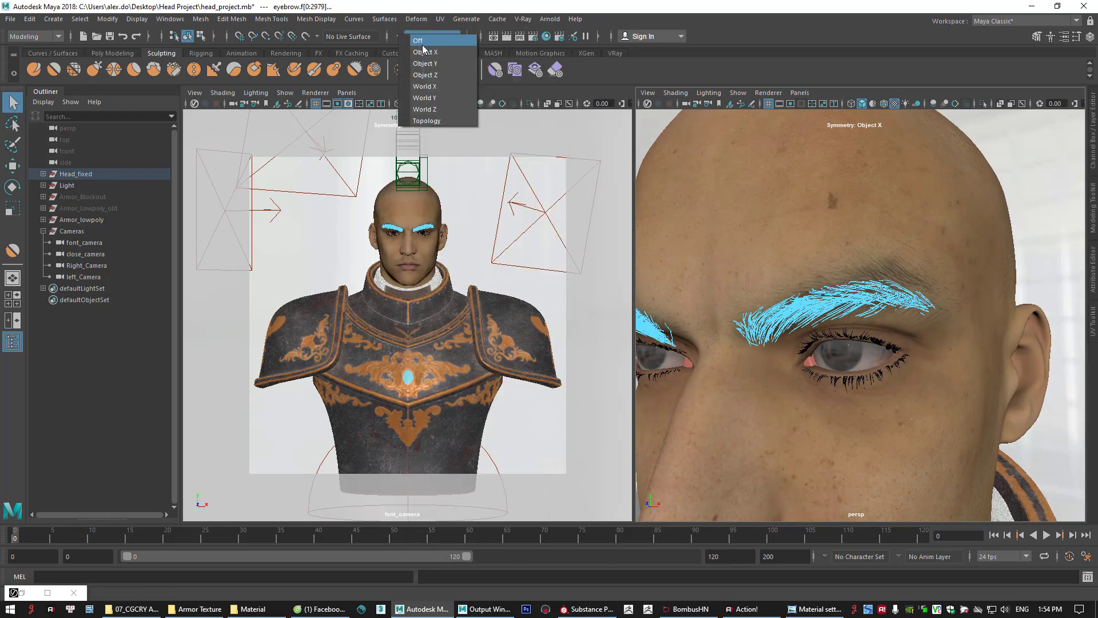
{"action": "left_click", "coordinate": [429, 43]}
Create a lattice deformer around the selected eyebrow faces, then remove it by deleting the eyebrow mesh's history
{"action": "left_click", "coordinate": [417, 19]}
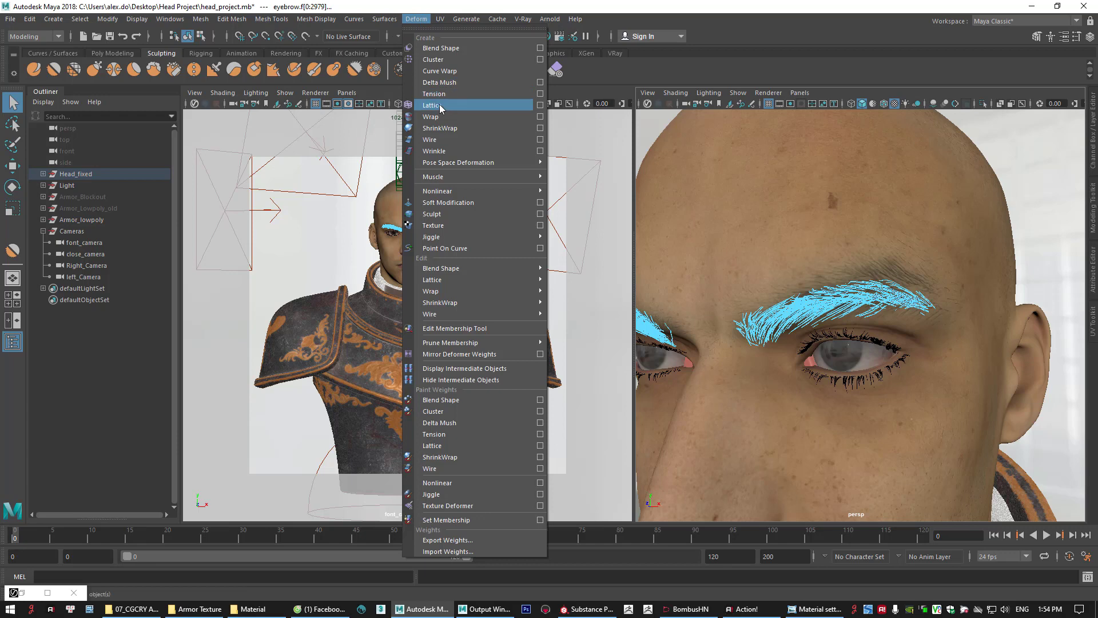
{"action": "left_click", "coordinate": [439, 104]}
{"action": "scroll", "coordinate": [847, 249], "scroll_direction": "down", "scroll_amount": 2}
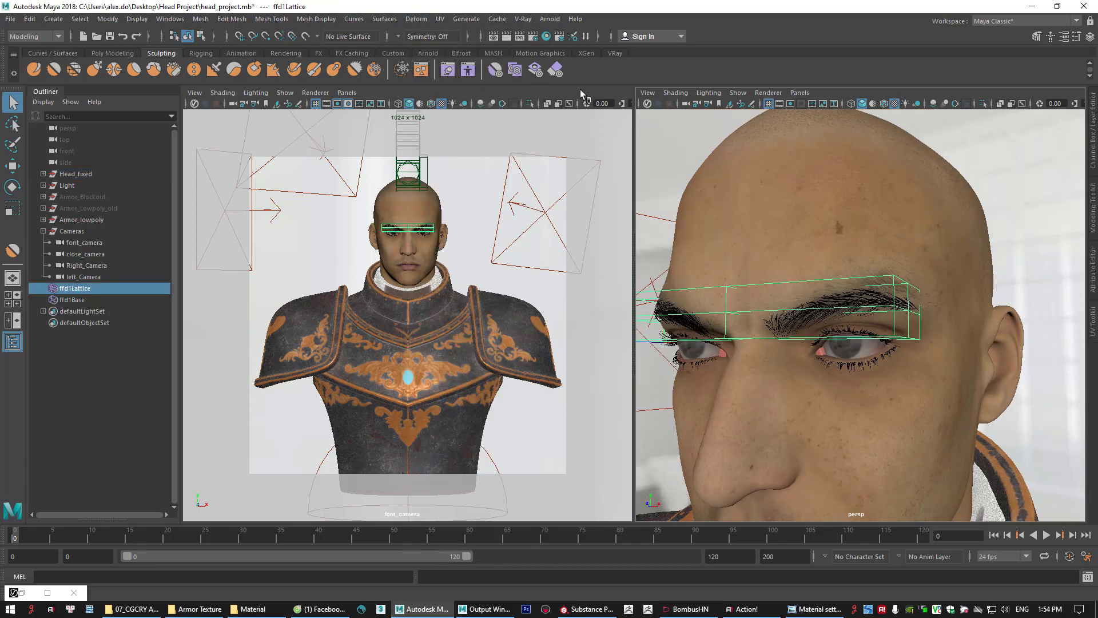
{"action": "key", "text": "f"}
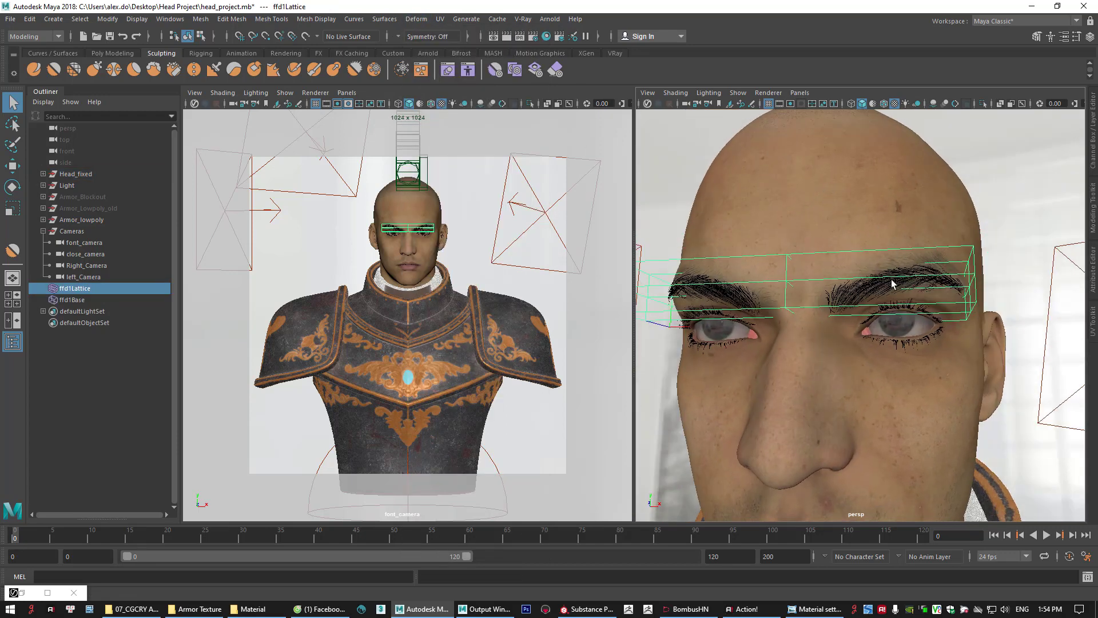
{"action": "left_click", "coordinate": [892, 283]}
{"action": "left_click_drag", "start_coordinate": [892, 283], "coordinate": [873, 297], "text": "alt"}
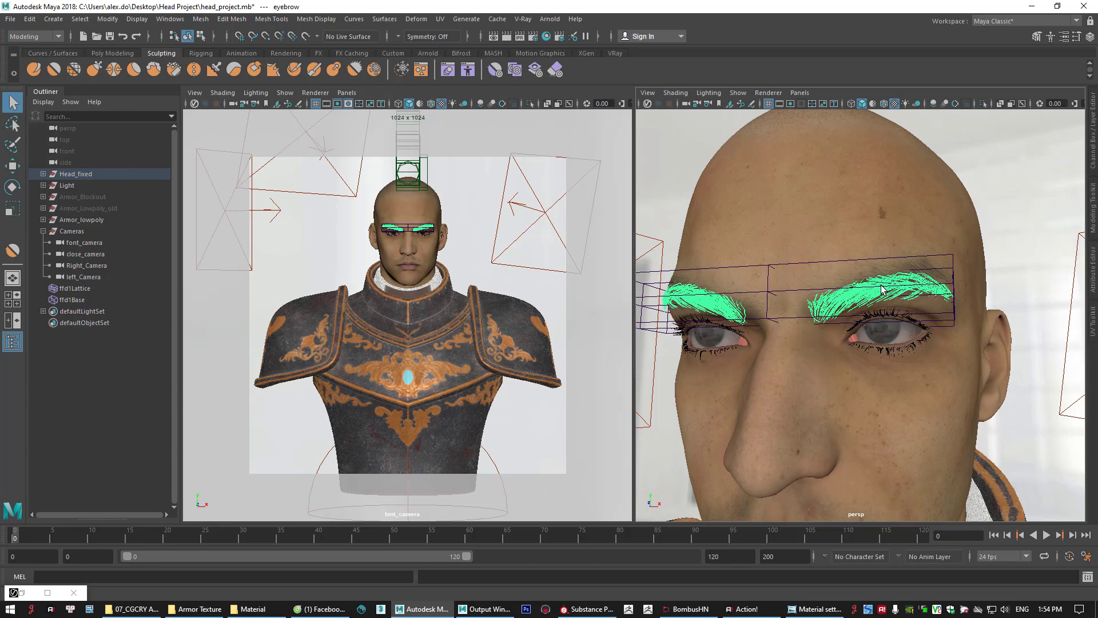
{"action": "key", "text": "alt+shift+d"}
Switch the eyebrow mesh to face selection, select its faces and isolate the mesh in the perspective viewport
{"action": "right_click_drag", "start_coordinate": [891, 289], "coordinate": [939, 264]}
{"action": "left_click_drag", "start_coordinate": [983, 238], "coordinate": [824, 346]}
{"action": "scroll", "coordinate": [867, 318], "scroll_direction": "up", "scroll_amount": 3}
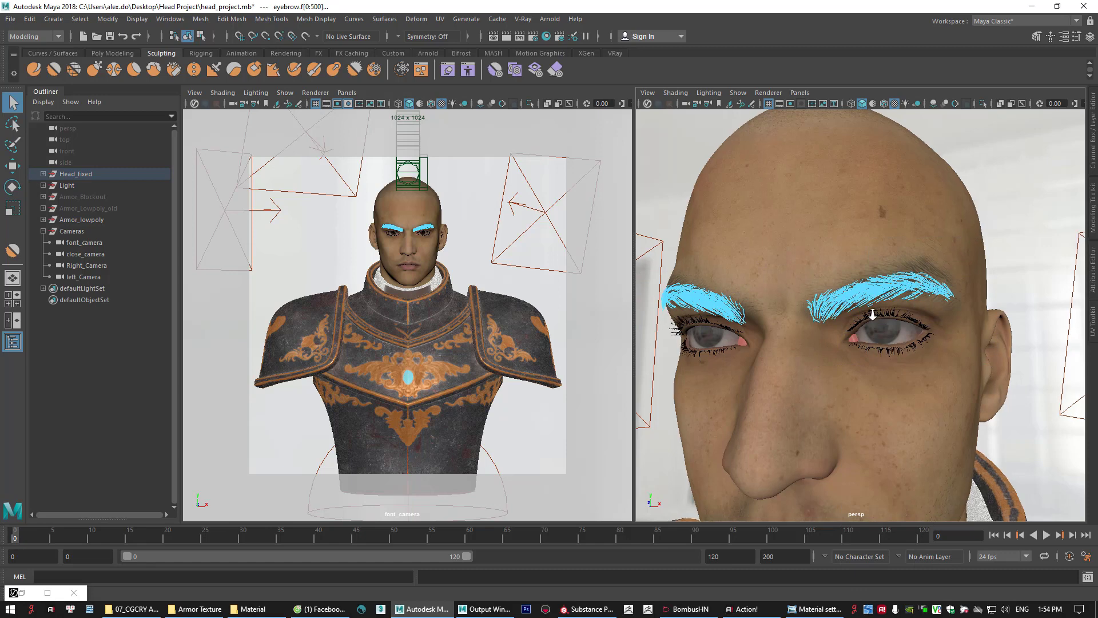
{"action": "right_click_drag", "start_coordinate": [872, 153], "coordinate": [906, 150]}
{"action": "left_click", "coordinate": [983, 103]}
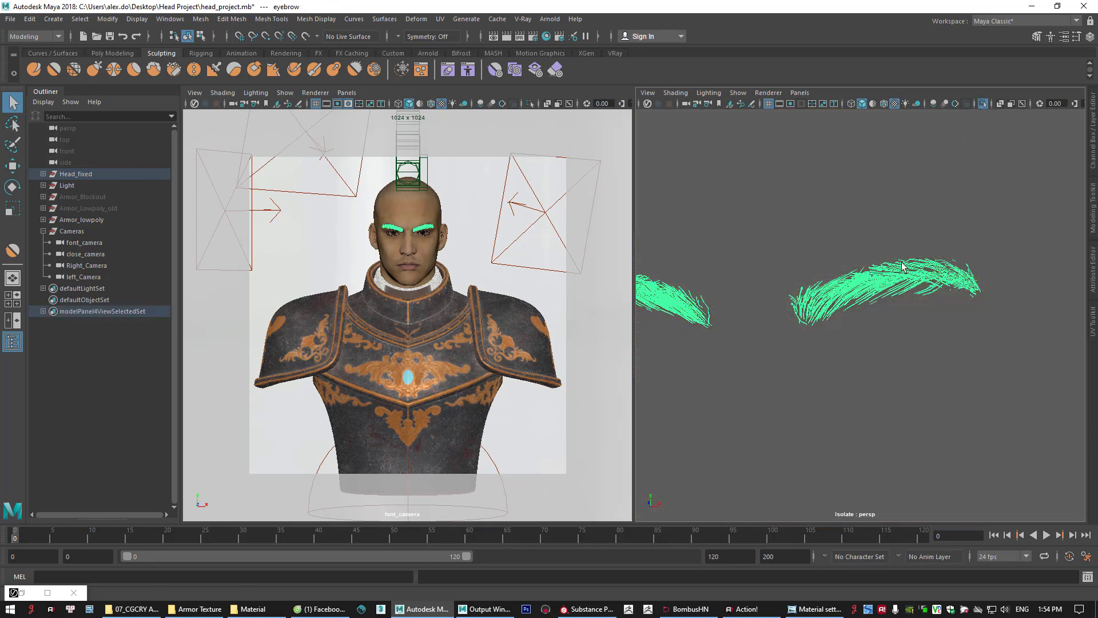
Select all faces of the character's left eyebrow only and test the selection with a vertical move that is undone
{"action": "left_click", "coordinate": [874, 235]}
{"action": "right_click_drag", "start_coordinate": [874, 237], "coordinate": [909, 302], "text": "alt"}
{"action": "right_click_drag", "start_coordinate": [872, 265], "coordinate": [872, 282]}
{"action": "scroll", "coordinate": [826, 249], "scroll_direction": "down", "scroll_amount": 4}
{"action": "left_click_drag", "start_coordinate": [772, 230], "coordinate": [975, 359]}
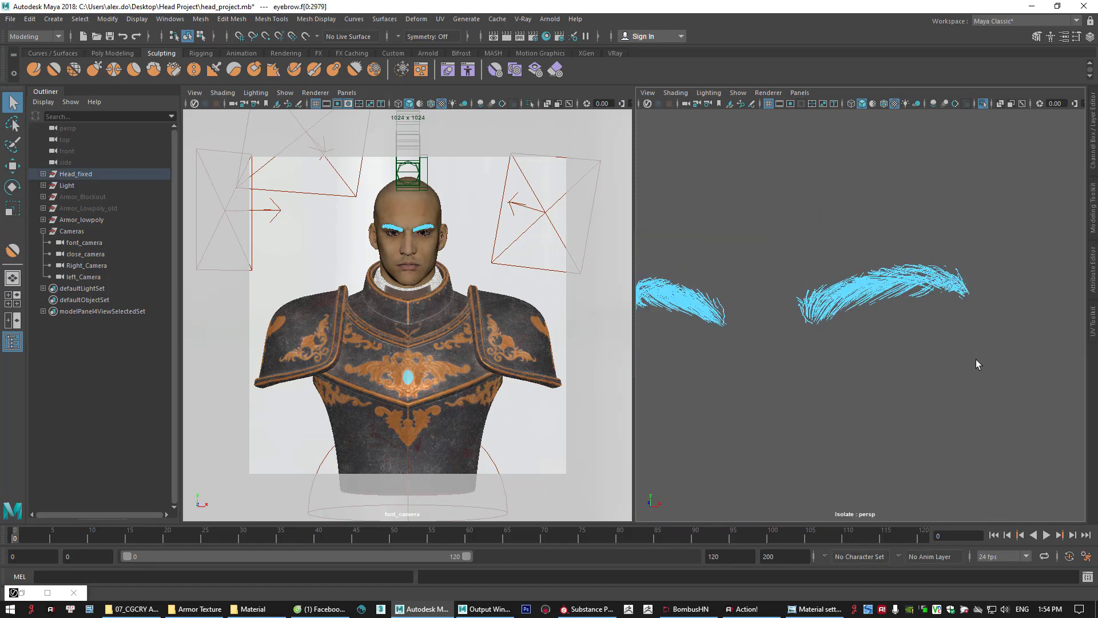
{"action": "scroll", "coordinate": [822, 264], "scroll_direction": "up", "scroll_amount": 5}
{"action": "scroll", "coordinate": [876, 273], "scroll_direction": "down", "scroll_amount": 5}
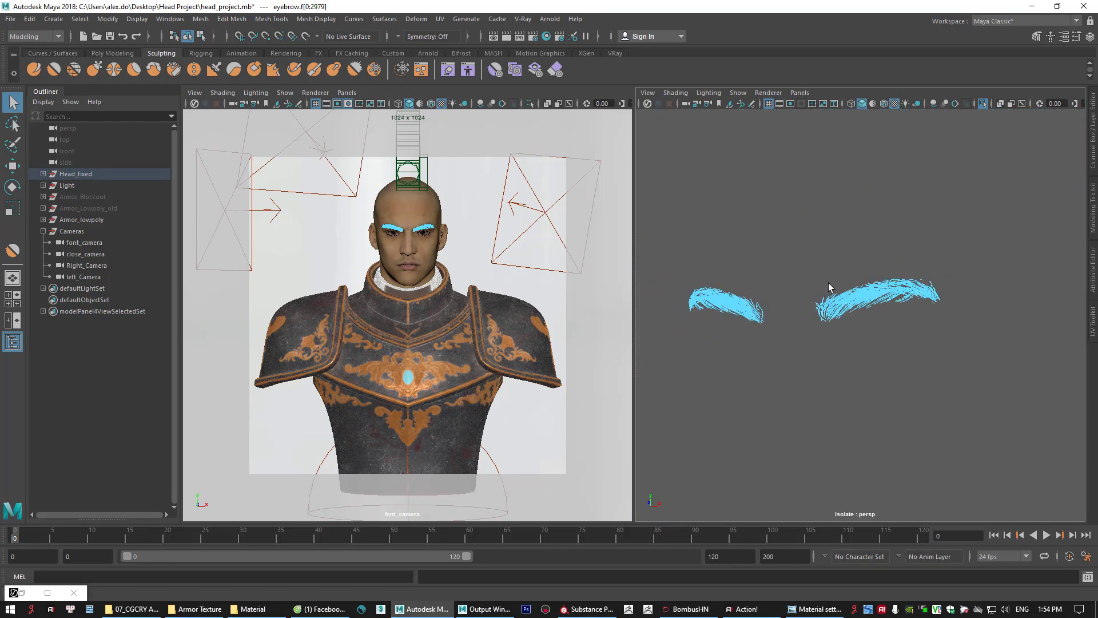
{"action": "key", "text": "w"}
{"action": "left_click_drag", "start_coordinate": [879, 267], "coordinate": [874, 241]}
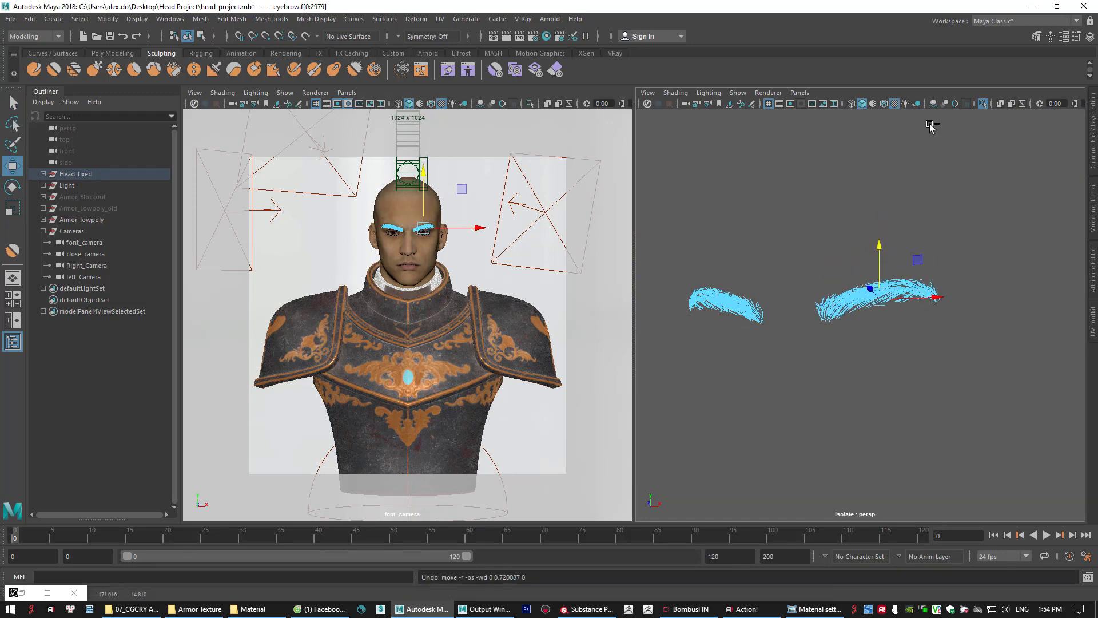
End the isolation and create a lattice deformer around the selected left eyebrow faces
{"action": "left_click", "coordinate": [982, 103]}
{"action": "left_click_drag", "start_coordinate": [906, 291], "coordinate": [881, 299], "text": "alt"}
{"action": "left_click", "coordinate": [416, 19]}
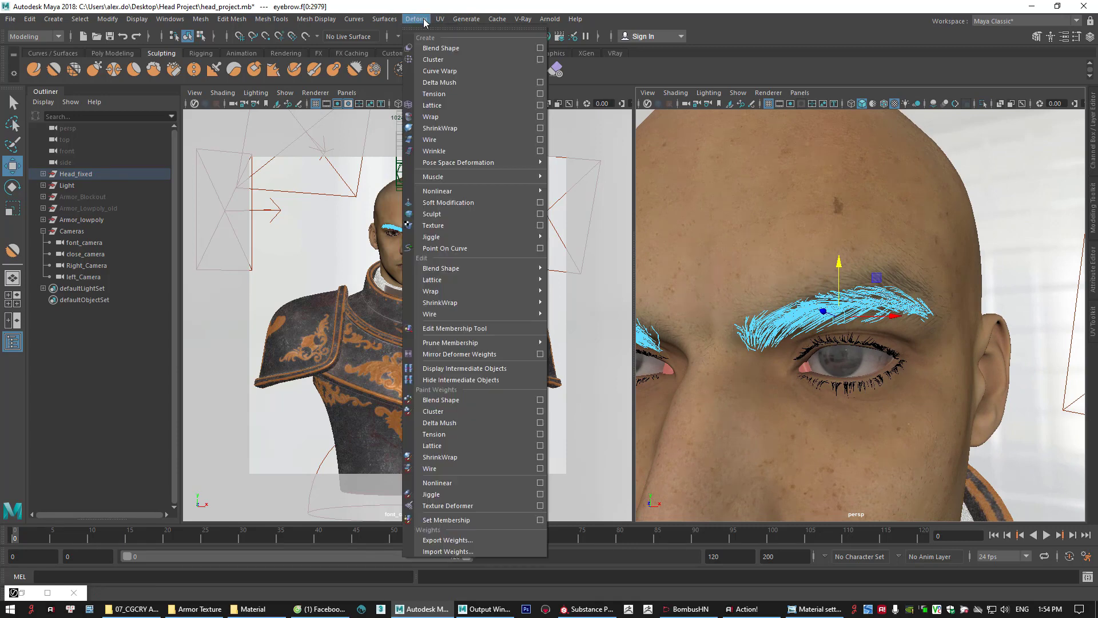
{"action": "left_click", "coordinate": [463, 105]}
{"action": "left_click_drag", "start_coordinate": [798, 299], "coordinate": [867, 302], "text": "alt"}
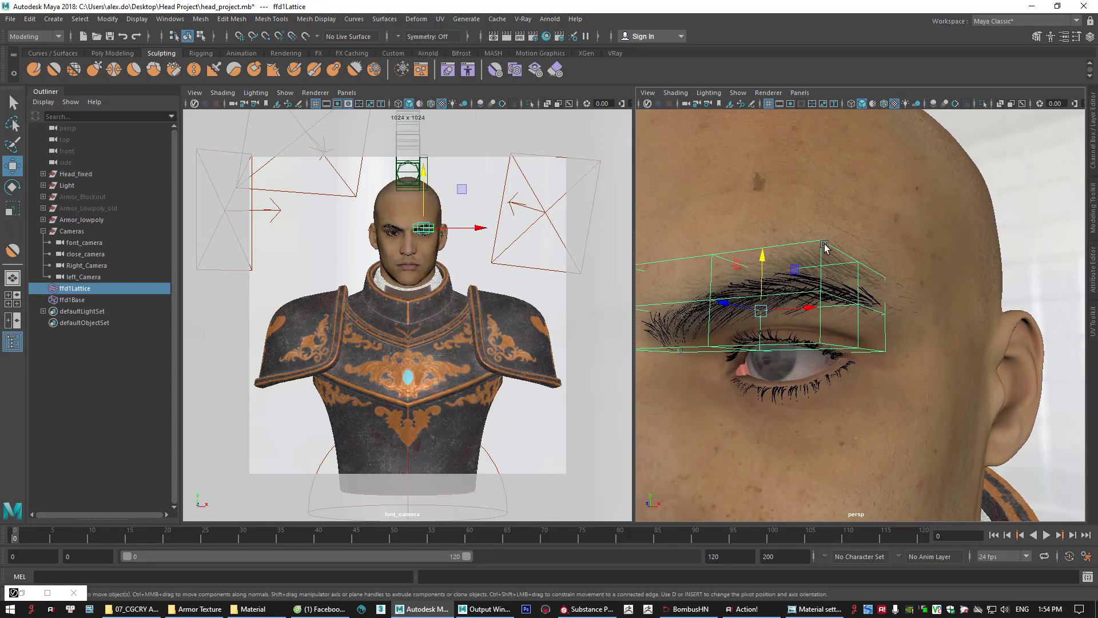
Raise the lattice points at the left eyebrow's outer end and adjust the lattice so the hairs follow the painted brow
{"action": "right_click_drag", "start_coordinate": [824, 246], "coordinate": [824, 210]}
{"action": "left_click_drag", "start_coordinate": [824, 221], "coordinate": [922, 252], "text": "alt"}
{"action": "left_click_drag", "start_coordinate": [913, 204], "coordinate": [1004, 406]}
{"action": "left_click_drag", "start_coordinate": [966, 284], "coordinate": [871, 245], "text": "alt"}
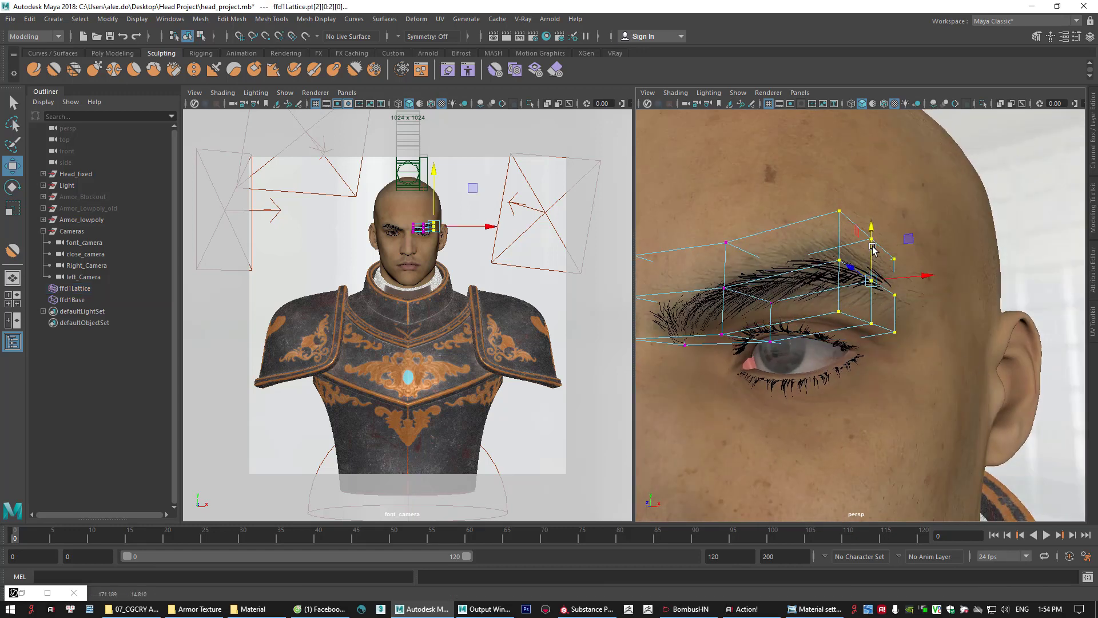
{"action": "left_click_drag", "start_coordinate": [830, 198], "coordinate": [884, 333], "text": "alt"}
{"action": "left_click_drag", "start_coordinate": [884, 333], "coordinate": [753, 269], "text": "alt"}
{"action": "left_click_drag", "start_coordinate": [849, 312], "coordinate": [860, 349], "text": "alt"}
{"action": "left_click_drag", "start_coordinate": [765, 391], "coordinate": [848, 355]}
{"action": "middle_click_drag", "start_coordinate": [915, 292], "coordinate": [872, 359], "text": "alt"}
{"action": "right_click_drag", "start_coordinate": [872, 360], "coordinate": [907, 392], "text": "alt"}
{"action": "right_click_drag", "start_coordinate": [848, 364], "coordinate": [861, 385], "text": "alt"}
{"action": "left_click_drag", "start_coordinate": [861, 384], "coordinate": [870, 385], "text": "alt"}
Return to object mode and delete the eyebrow mesh's history to bake in the left eyebrow's lattice deformation
{"action": "right_click_drag", "start_coordinate": [902, 334], "coordinate": [953, 272]}
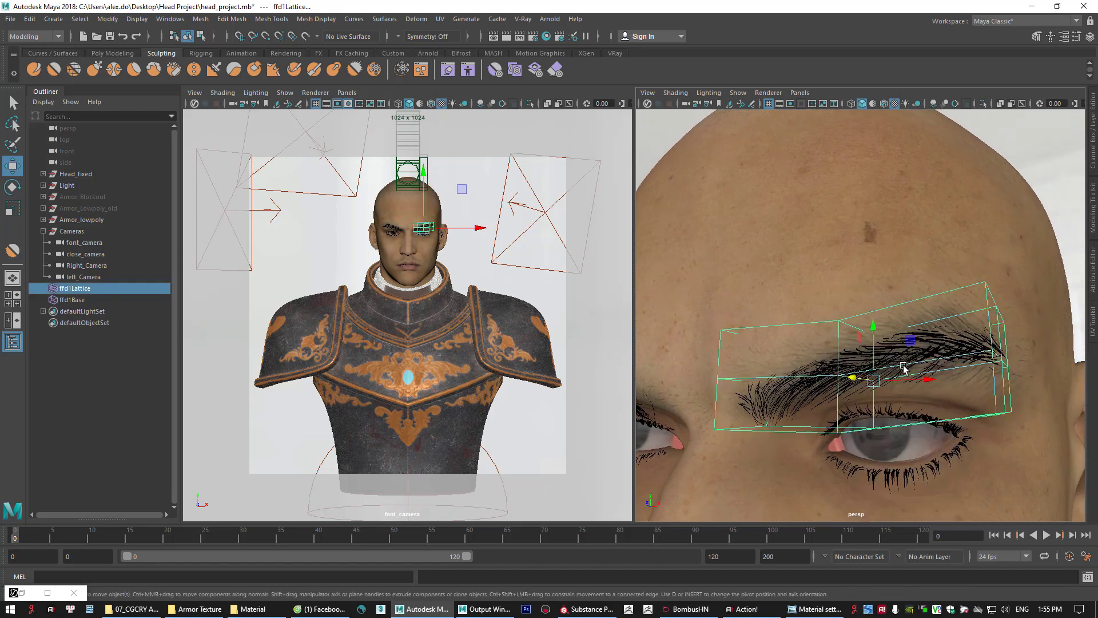
{"action": "key", "text": "q"}
{"action": "left_click", "coordinate": [892, 358]}
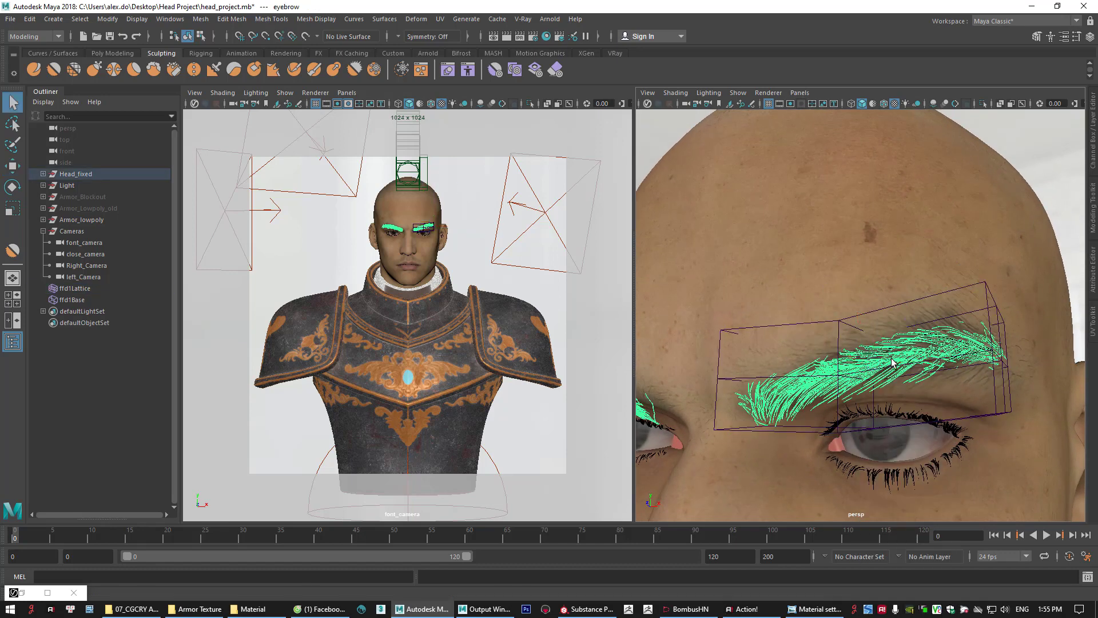
{"action": "key", "text": "alt+shift+d"}
Select all faces of the character's right eyebrow and create a lattice deformer around them, undoing a trial move
{"action": "left_click_drag", "start_coordinate": [891, 369], "coordinate": [785, 337], "text": "alt"}
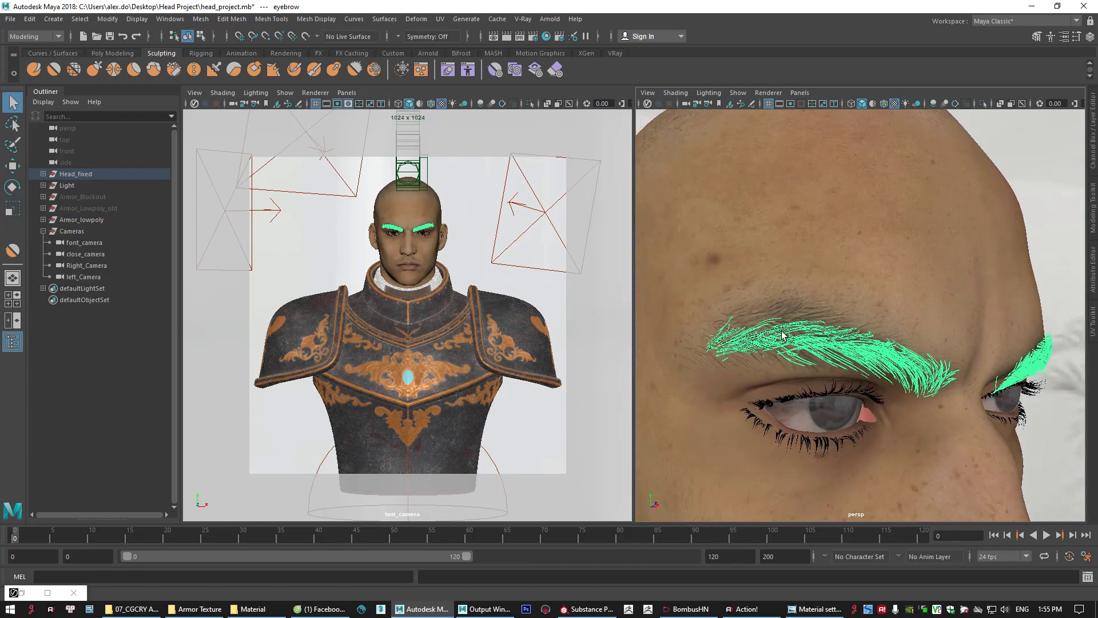
{"action": "right_click_drag", "start_coordinate": [785, 337], "coordinate": [785, 328]}
{"action": "left_click_drag", "start_coordinate": [786, 328], "coordinate": [935, 474], "text": "alt"}
{"action": "key", "text": "w"}
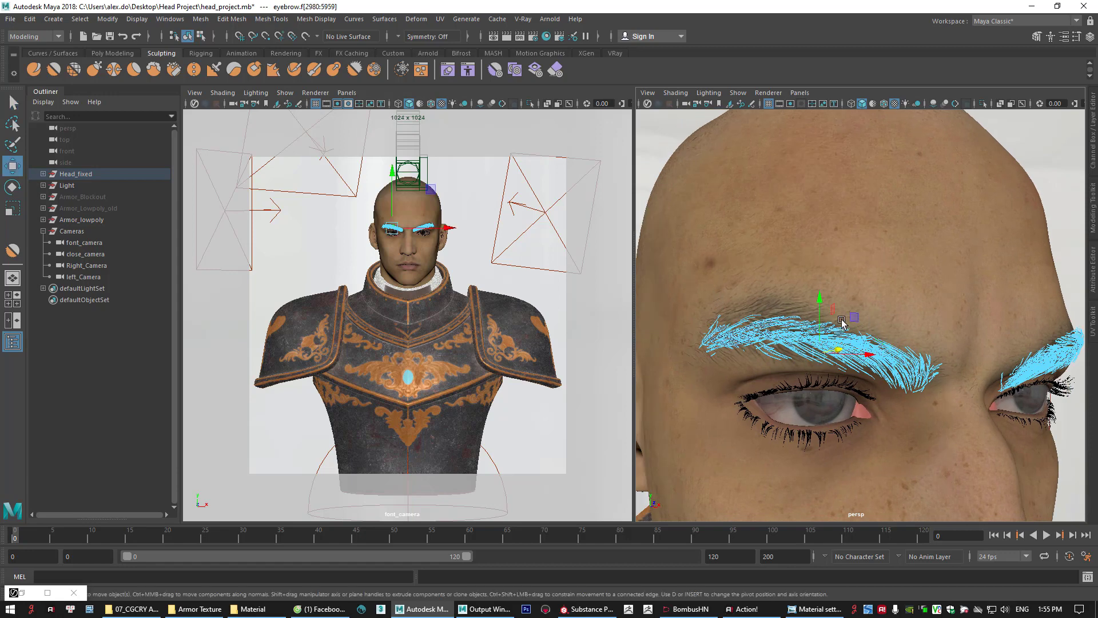
{"action": "left_click_drag", "start_coordinate": [819, 300], "coordinate": [817, 281]}
{"action": "key", "text": "ctrl+z"}
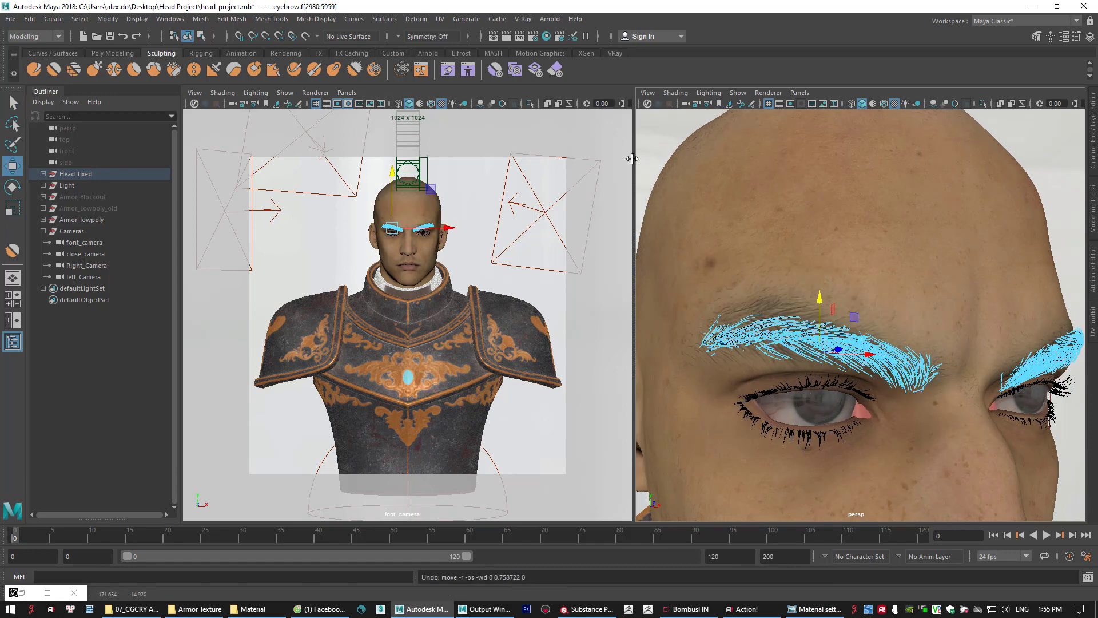
{"action": "left_click", "coordinate": [416, 19]}
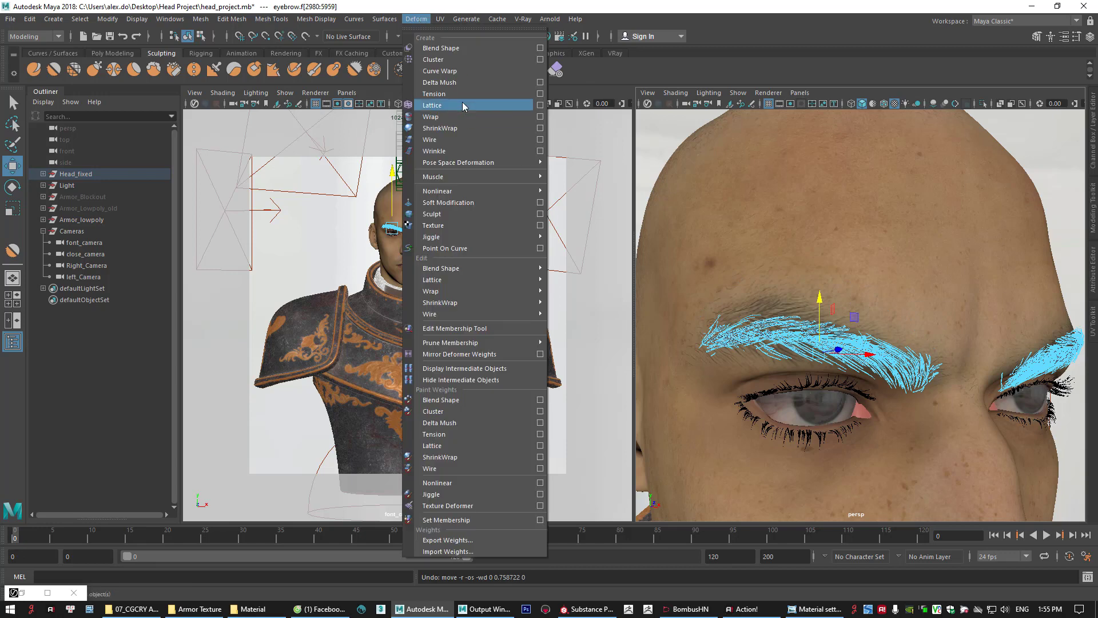
{"action": "left_click", "coordinate": [465, 106]}
Raise the outer-end and middle lattice points of the right eyebrow and nudge the middle ones in depth
{"action": "right_click_drag", "start_coordinate": [720, 297], "coordinate": [709, 264]}
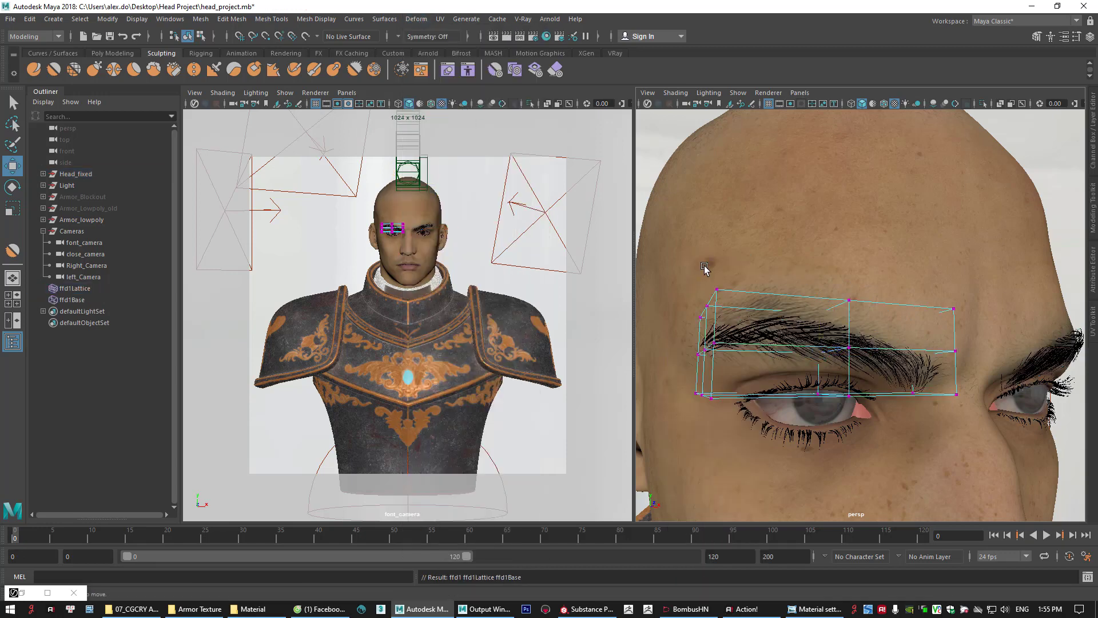
{"action": "left_click_drag", "start_coordinate": [674, 257], "coordinate": [752, 462]}
{"action": "left_click_drag", "start_coordinate": [708, 324], "coordinate": [815, 311]}
{"action": "left_click_drag", "start_coordinate": [818, 269], "coordinate": [889, 451]}
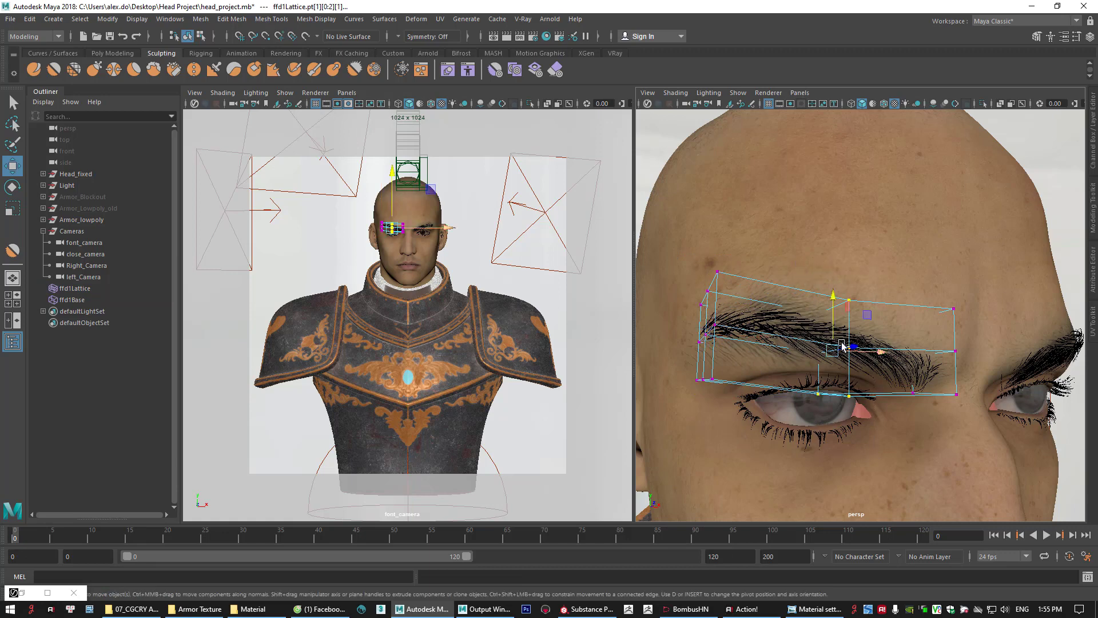
{"action": "left_click_drag", "start_coordinate": [832, 314], "coordinate": [833, 303]}
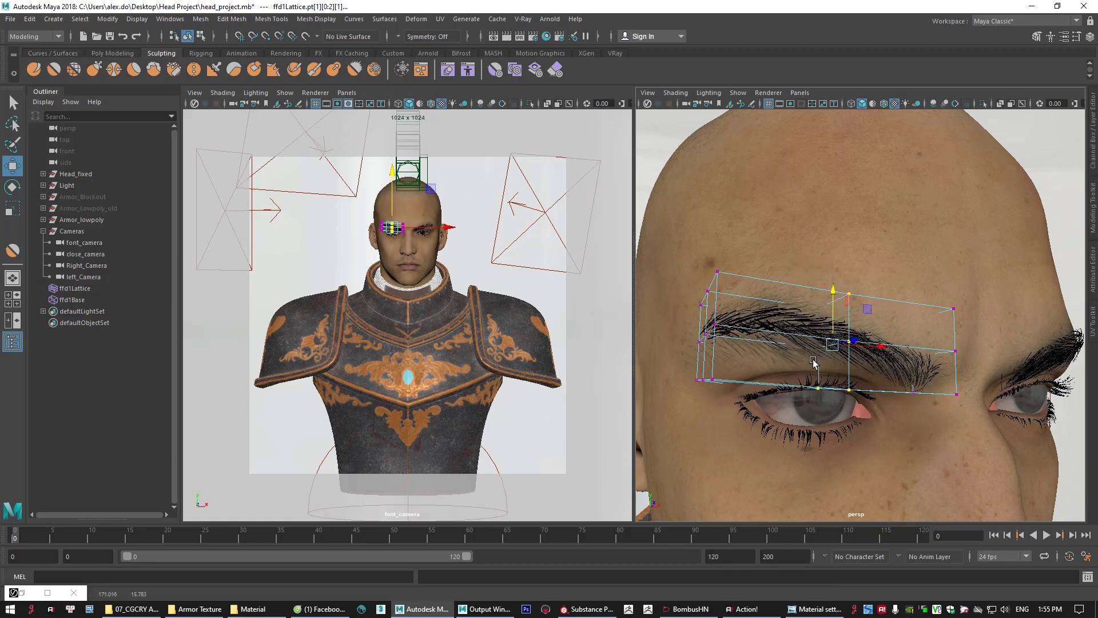
{"action": "mouse_move", "coordinate": [813, 360]}
{"action": "left_mouse_down", "text": "alt"}
{"action": "mouse_move", "coordinate": [851, 324]}
{"action": "mouse_move", "coordinate": [821, 342]}
{"action": "left_mouse_up", "text": "alt"}
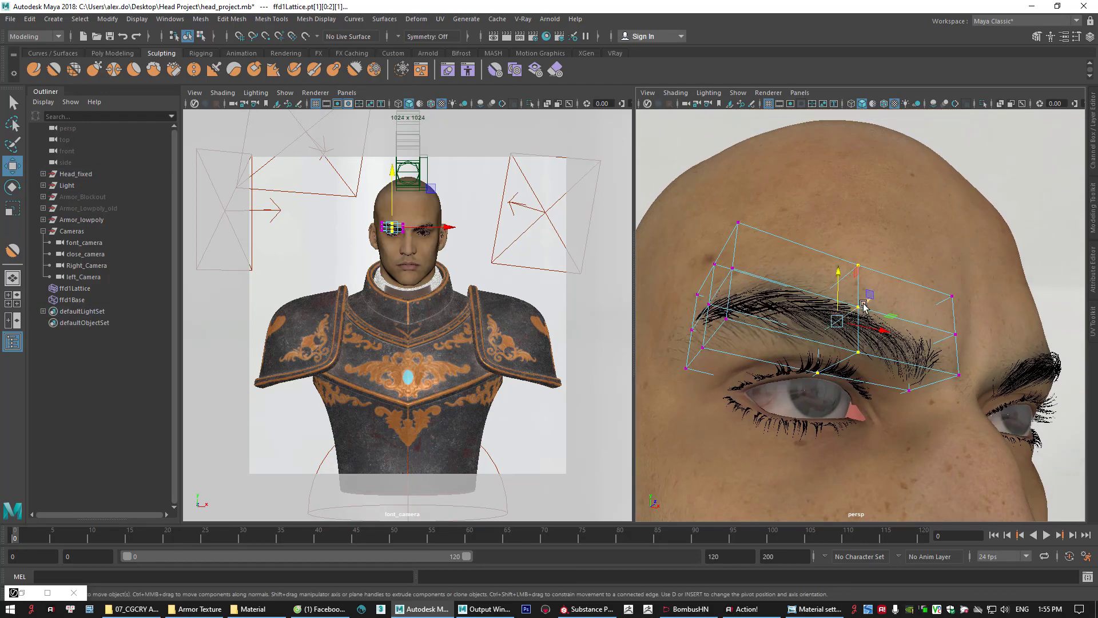
{"action": "left_click_drag", "start_coordinate": [863, 305], "coordinate": [868, 305]}
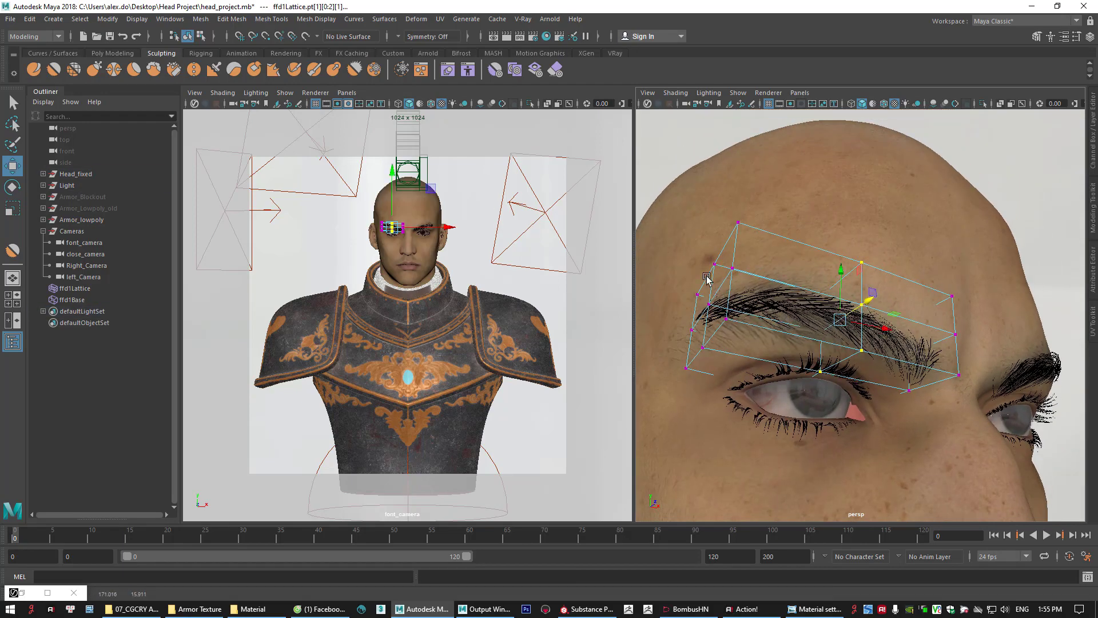
Adjust the right eyebrow's outer-end lattice points in depth and select the lower point at its inner end
{"action": "left_click_drag", "start_coordinate": [673, 192], "coordinate": [756, 413]}
{"action": "left_click_drag", "start_coordinate": [807, 368], "coordinate": [799, 409], "text": "alt"}
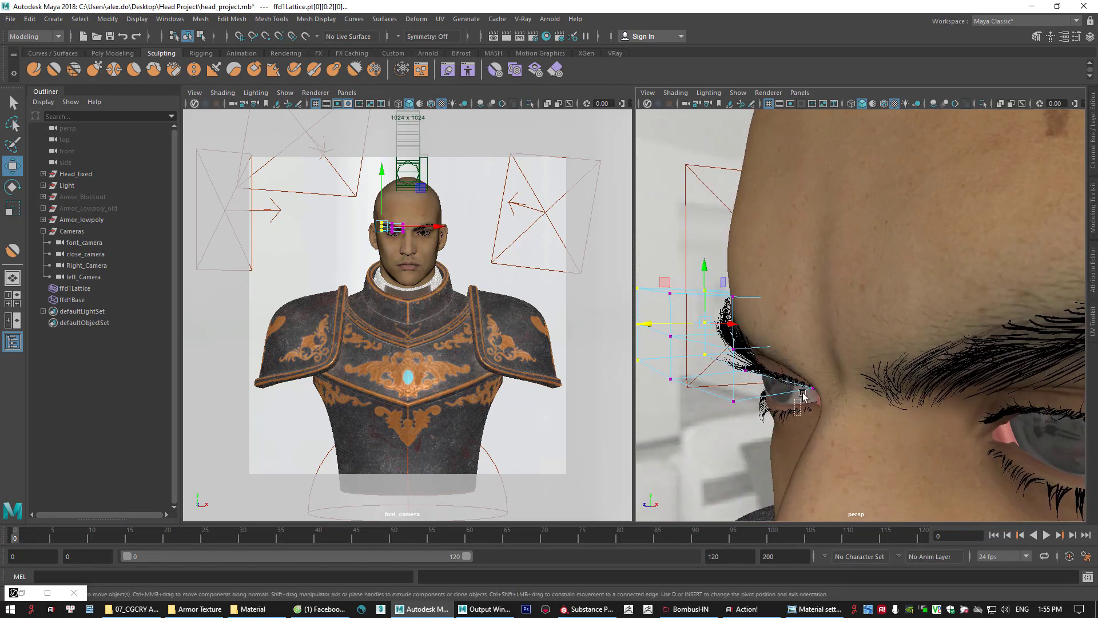
{"action": "left_click", "coordinate": [811, 389]}
{"action": "left_click_drag", "start_coordinate": [779, 353], "coordinate": [884, 258]}
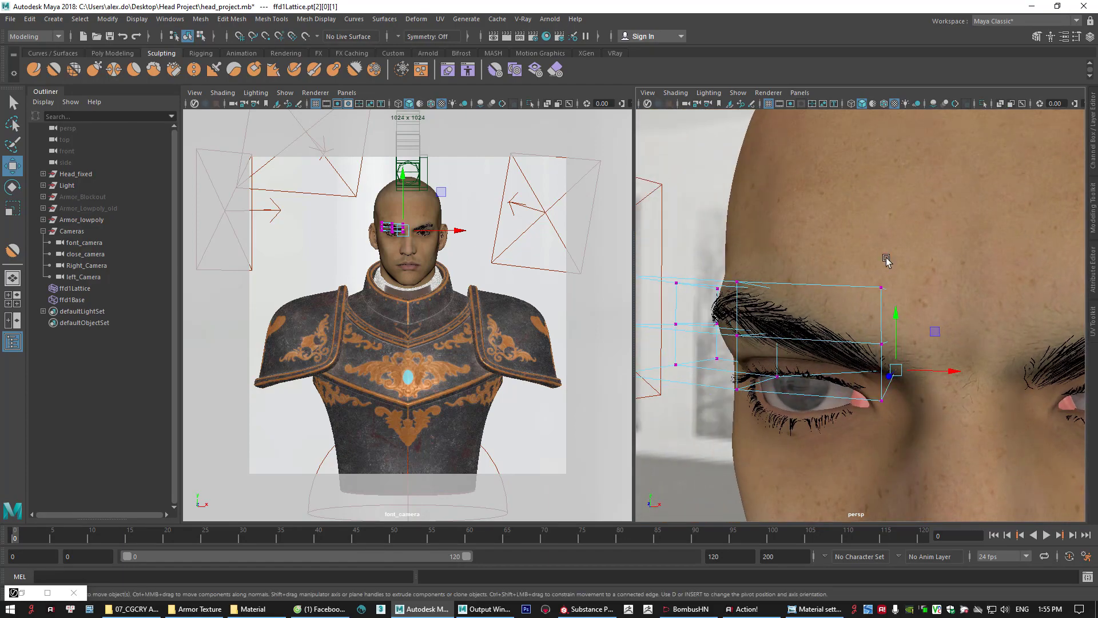
Delete the eyebrow mesh's history to bake in the right eyebrow's shape, then deselect it and view the face from the front
{"action": "right_click_drag", "start_coordinate": [885, 258], "coordinate": [947, 229]}
{"action": "left_click", "coordinate": [799, 327]}
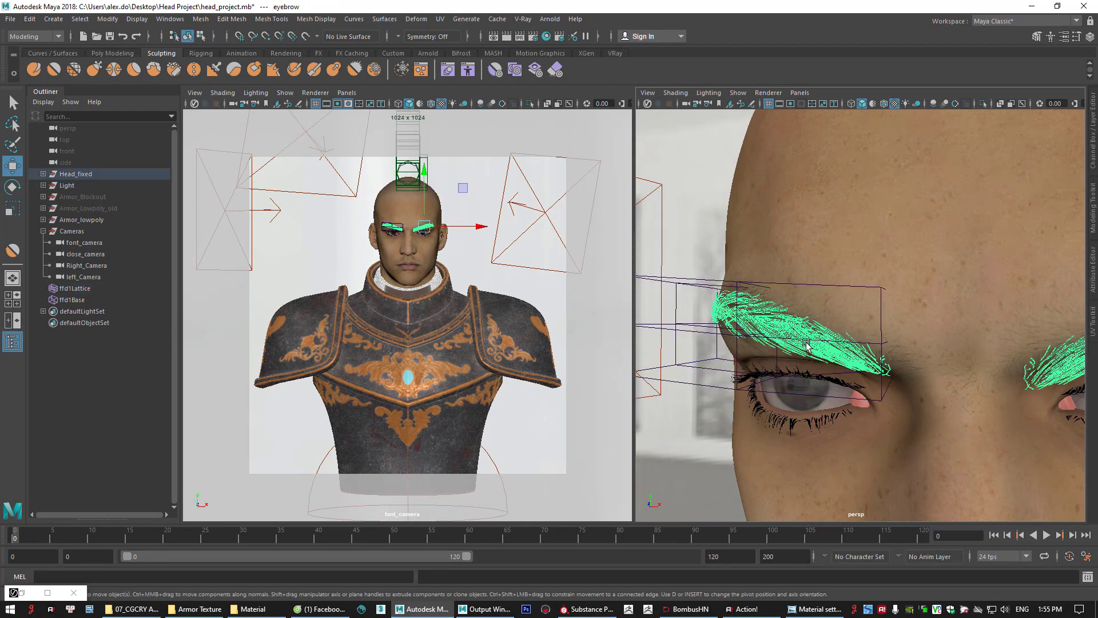
{"action": "left_click_drag", "start_coordinate": [799, 327], "coordinate": [850, 339], "text": "alt"}
{"action": "key", "text": "alt+shift+d"}
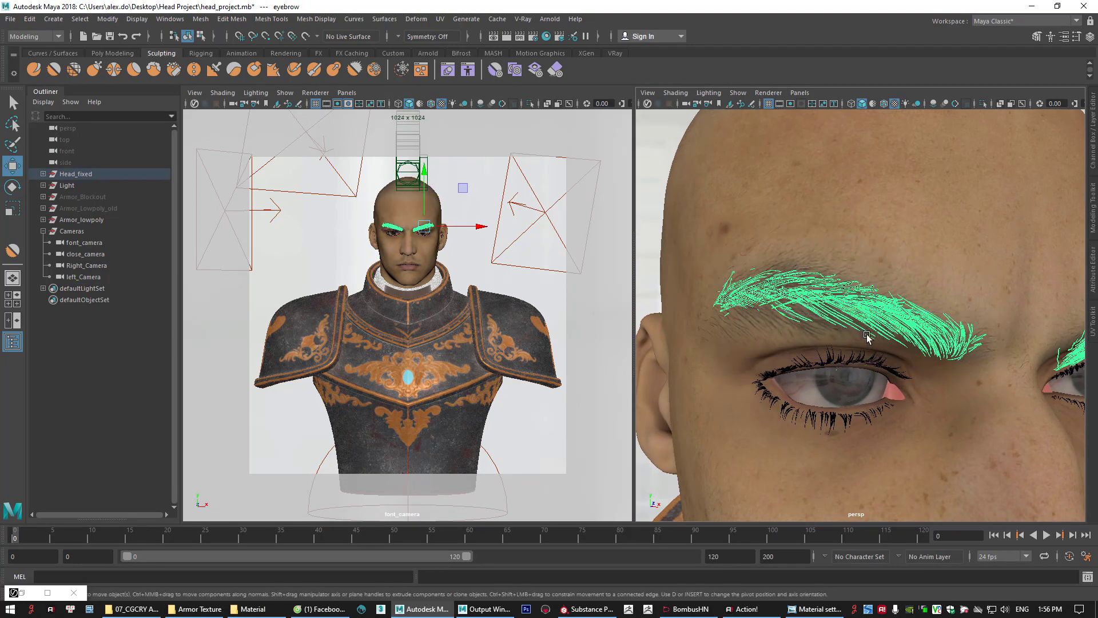
{"action": "key", "text": "f"}
{"action": "left_click", "coordinate": [853, 160]}
{"action": "left_click_drag", "start_coordinate": [921, 186], "coordinate": [888, 223], "text": "alt"}
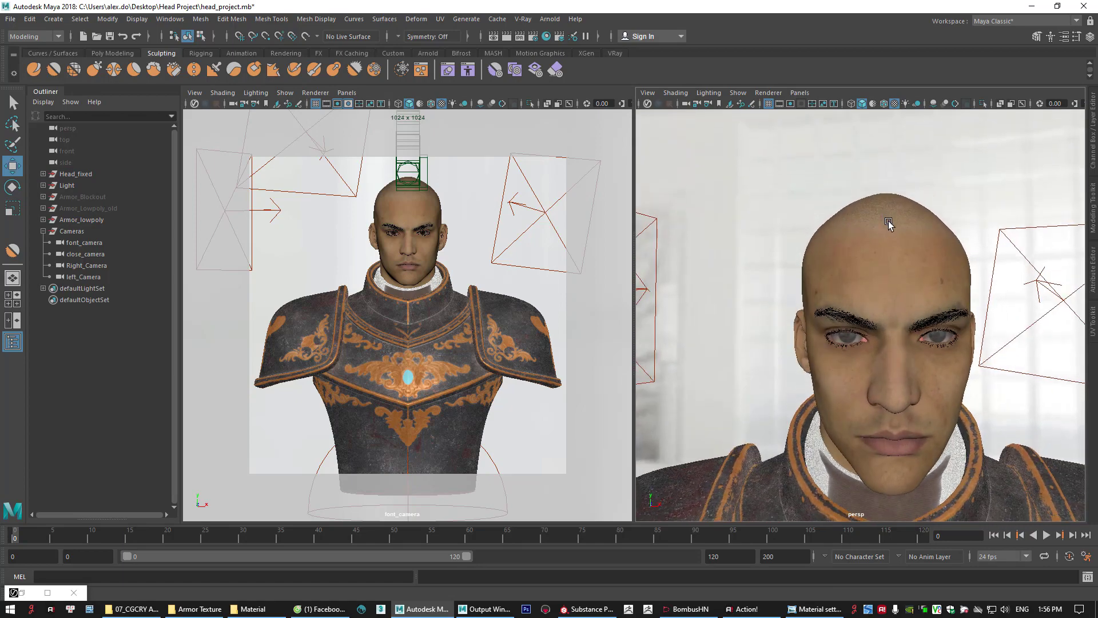
{"action": "left_click", "coordinate": [561, 147]}
Expand the Head_fixed group and select the OuterEyes and InnerEyes meshes together
{"action": "right_click_drag", "start_coordinate": [880, 297], "coordinate": [878, 369], "text": "alt"}
{"action": "key", "text": "q"}
{"action": "left_click", "coordinate": [946, 311]}
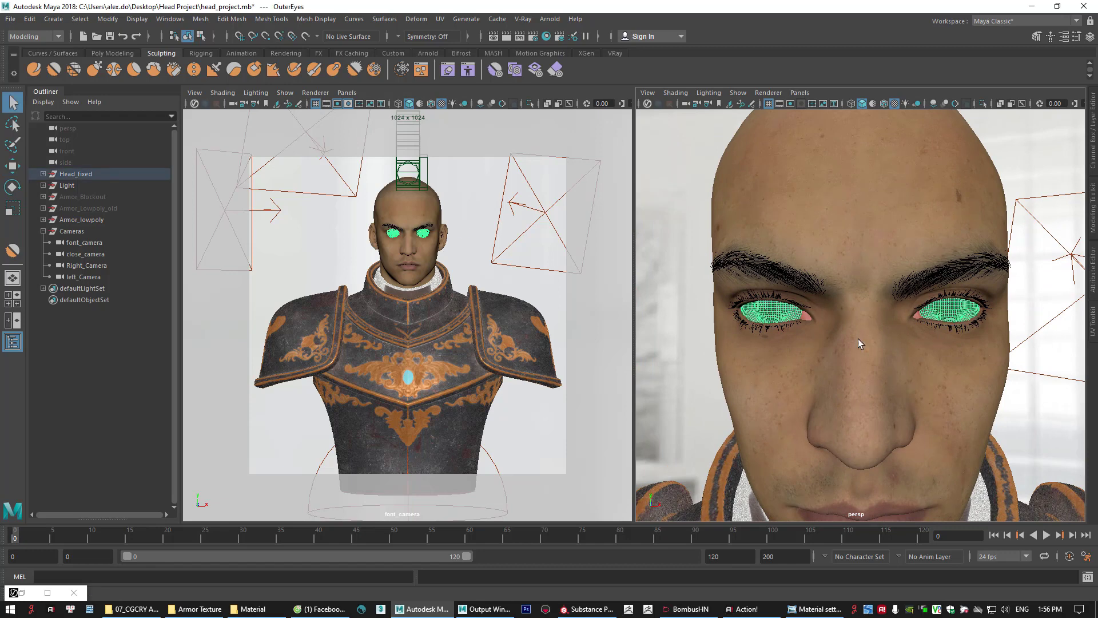
{"action": "left_click", "coordinate": [685, 303]}
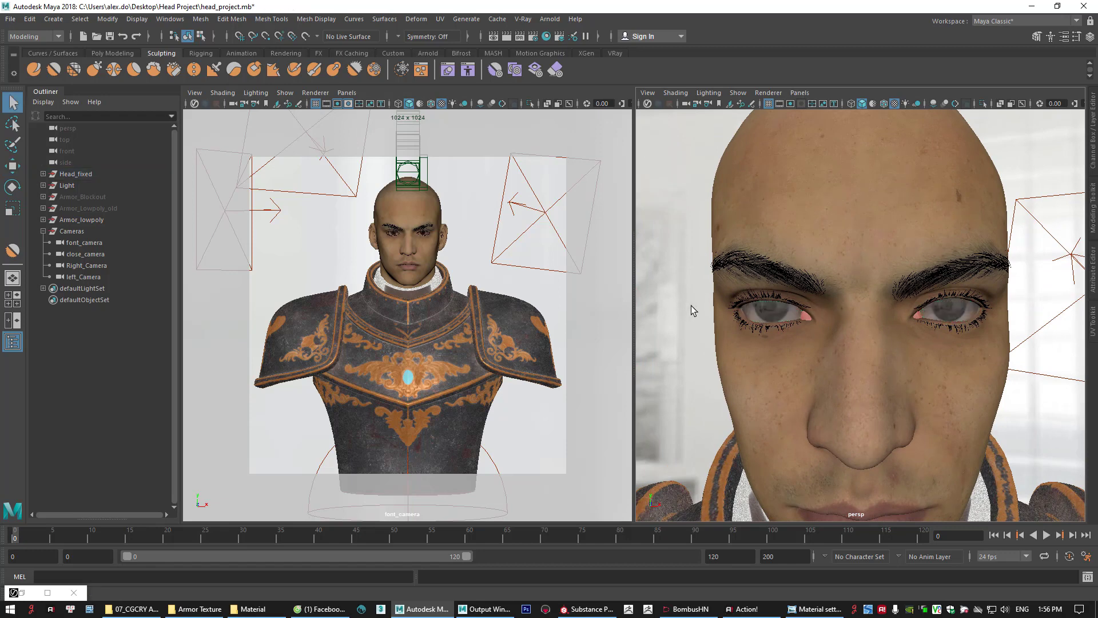
{"action": "left_click", "coordinate": [789, 325]}
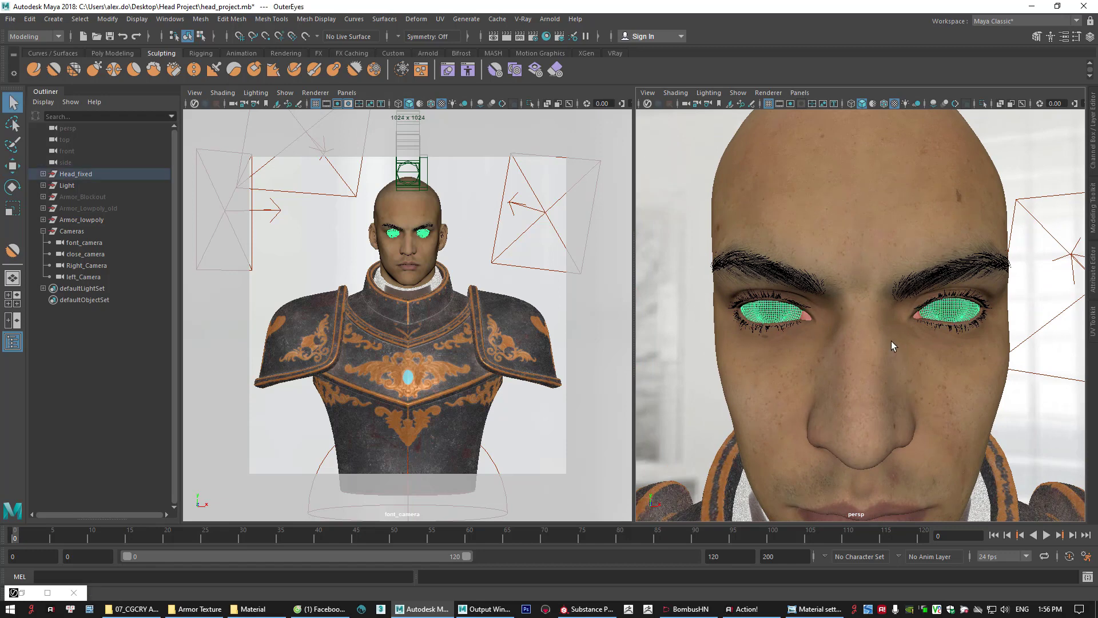
{"action": "left_click", "coordinate": [44, 173]}
{"action": "left_click", "coordinate": [713, 364]}
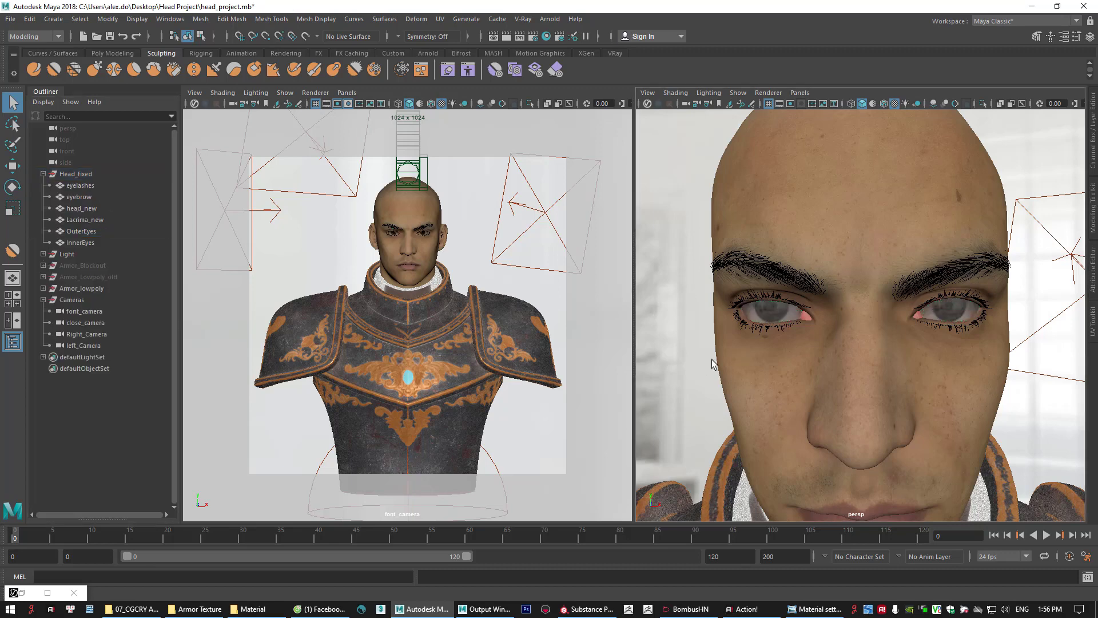
{"action": "left_click", "coordinate": [74, 186]}
{"action": "left_click", "coordinate": [85, 220]}
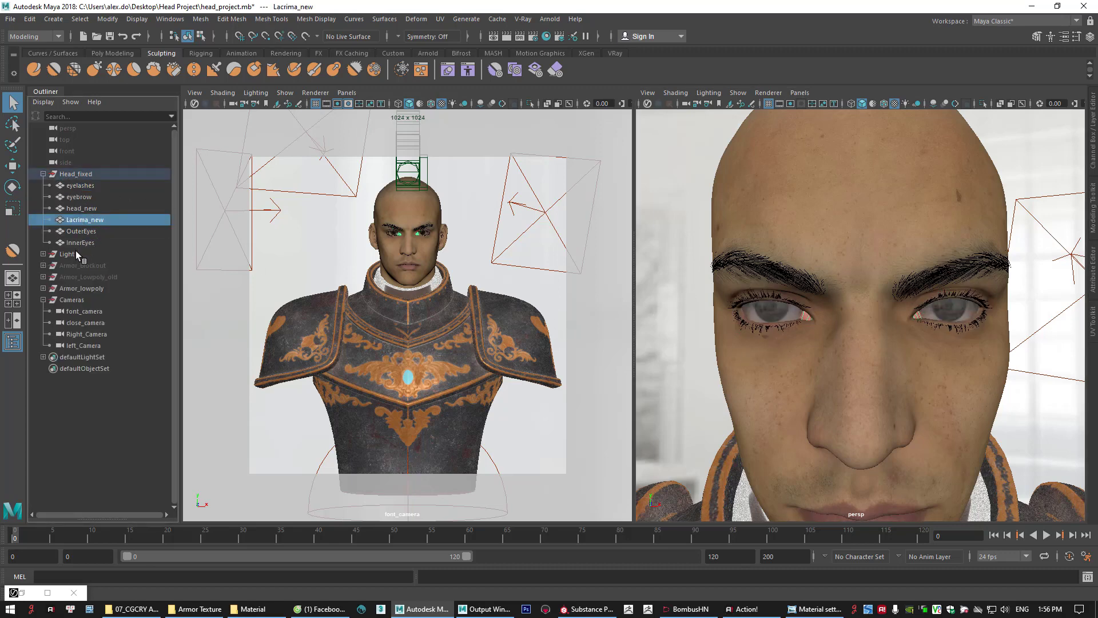
{"action": "left_click", "coordinate": [80, 231]}
{"action": "left_click", "coordinate": [82, 244], "text": "shift"}
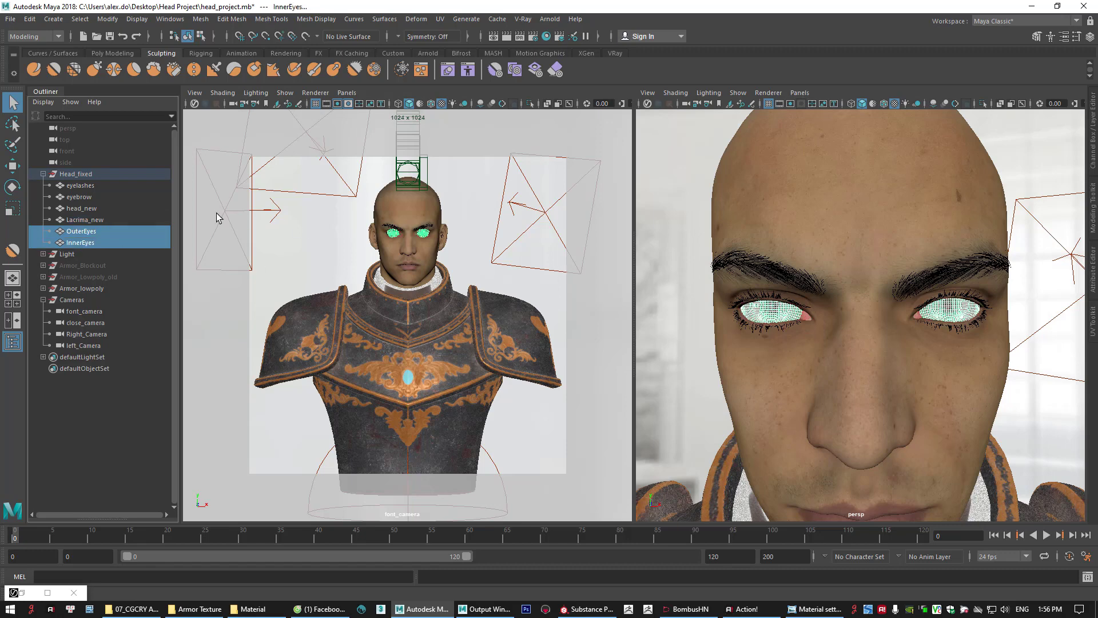
Activate Rotate for the selected eye meshes and look through close_camera in the font_camera viewport
{"action": "key", "text": "e"}
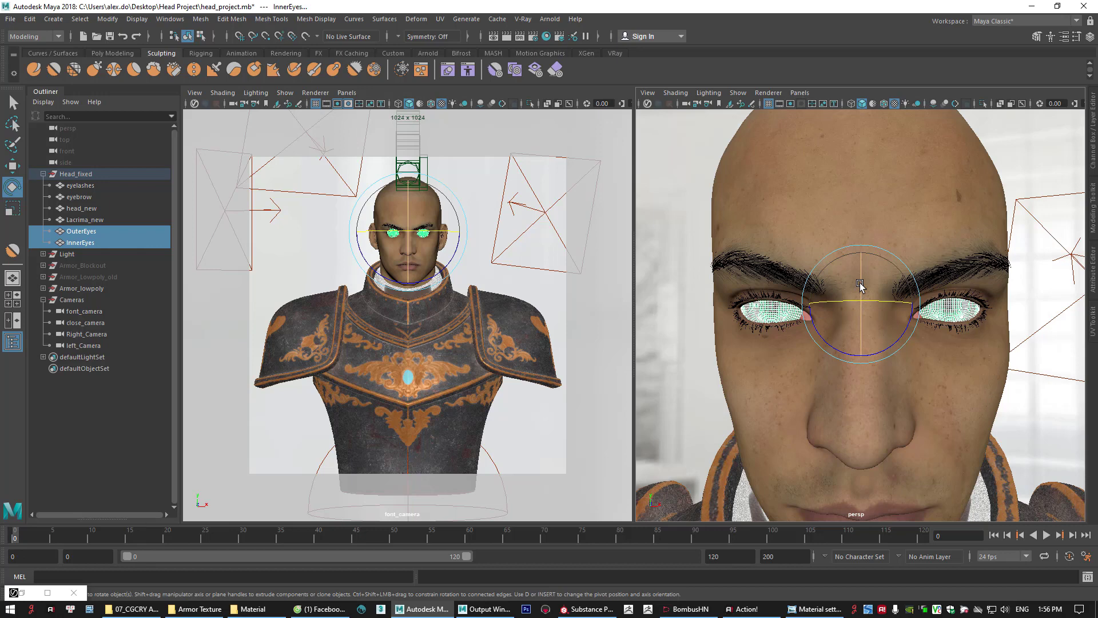
{"action": "left_click", "coordinate": [346, 93]}
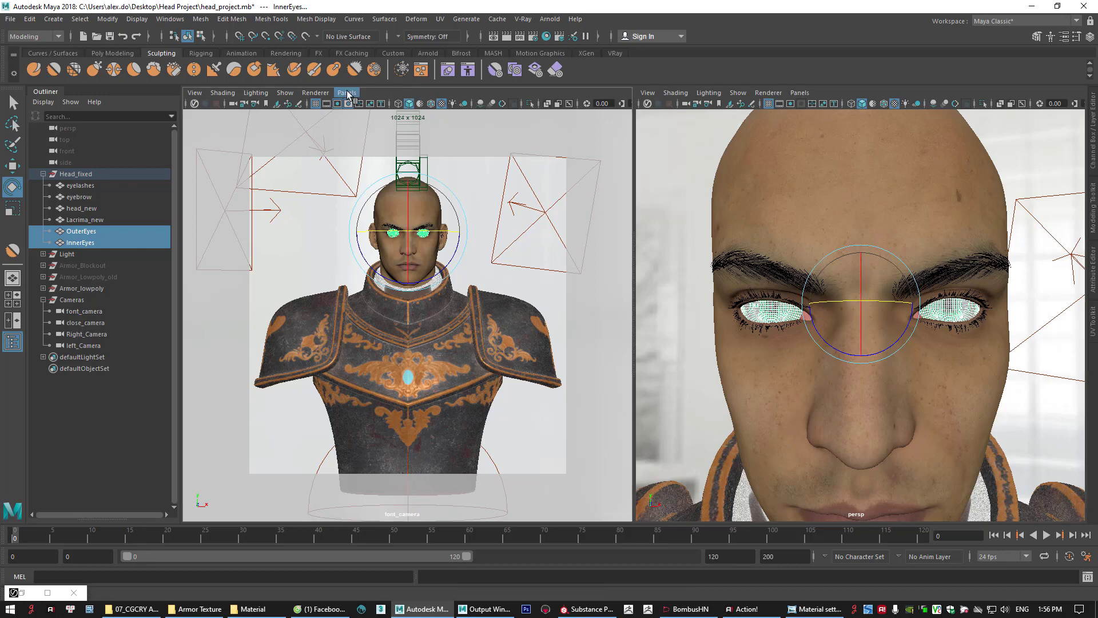
{"action": "mouse_move", "coordinate": [407, 104]}
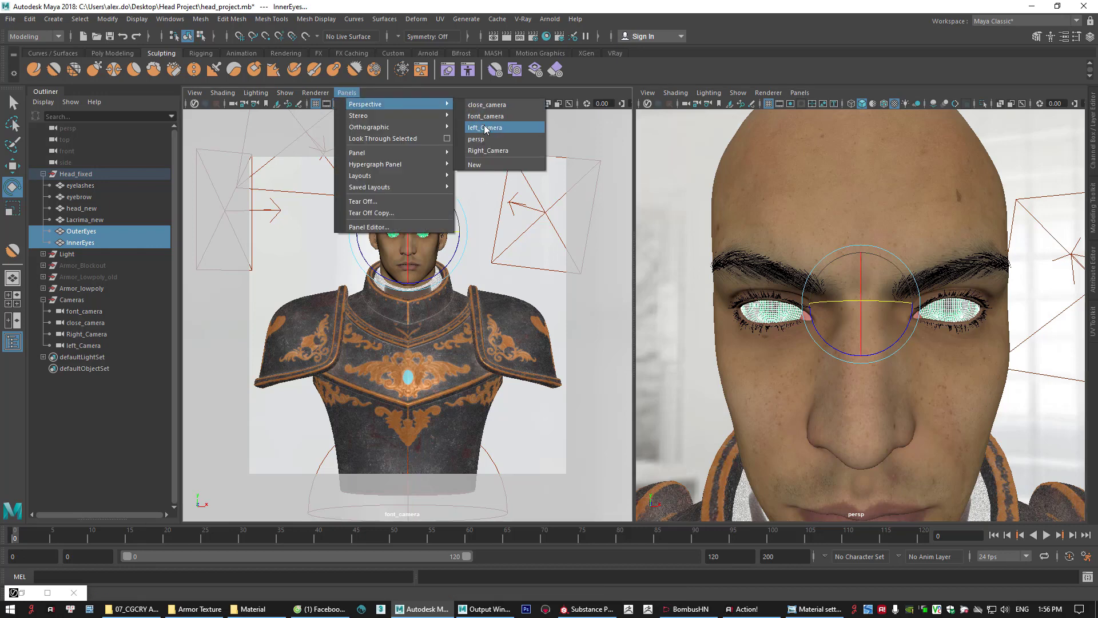
{"action": "left_click", "coordinate": [485, 105]}
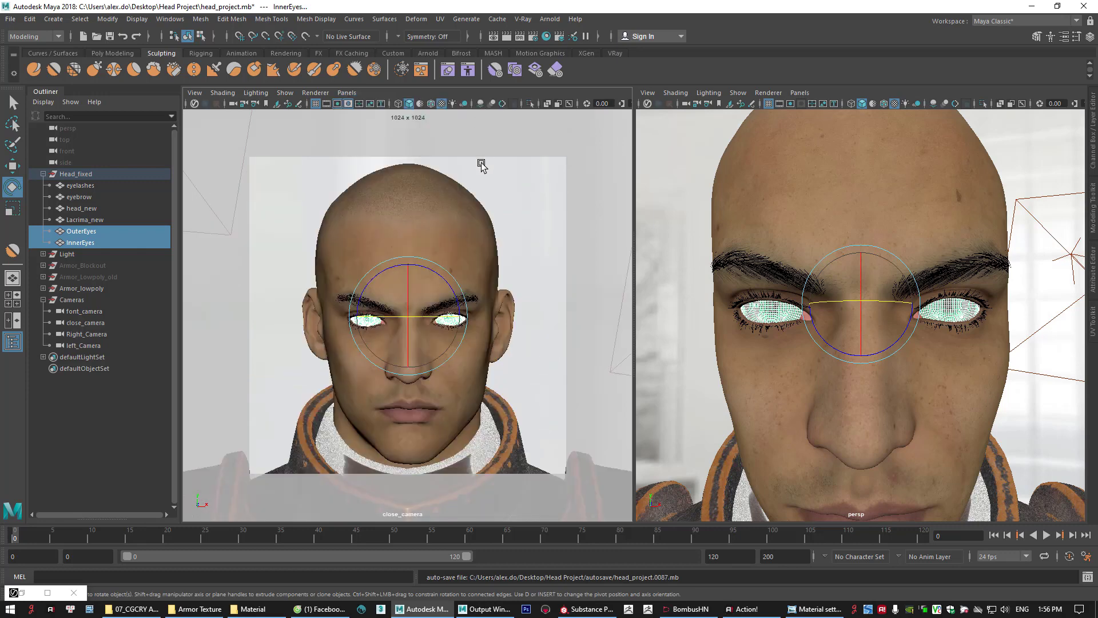
Rotate the OuterEyes and InnerEyes meshes slightly about the X axis, check the gaze without the selection highlight, and leave them deselected
{"action": "left_click_drag", "start_coordinate": [854, 276], "coordinate": [864, 275]}
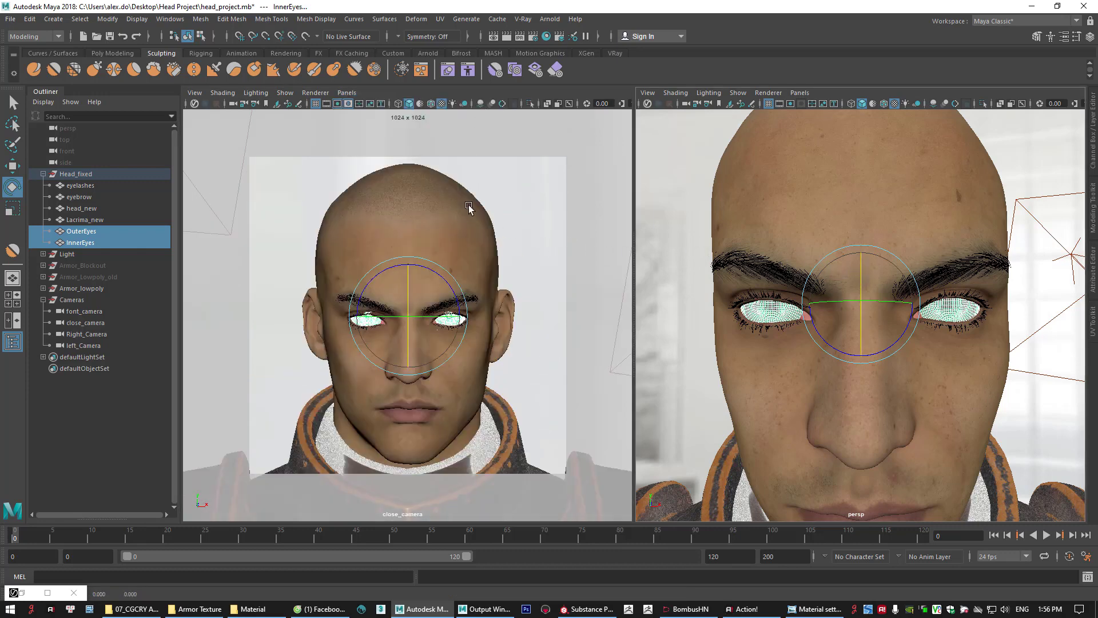
{"action": "left_click", "coordinate": [521, 166]}
{"action": "key", "text": "ctrl+z"}
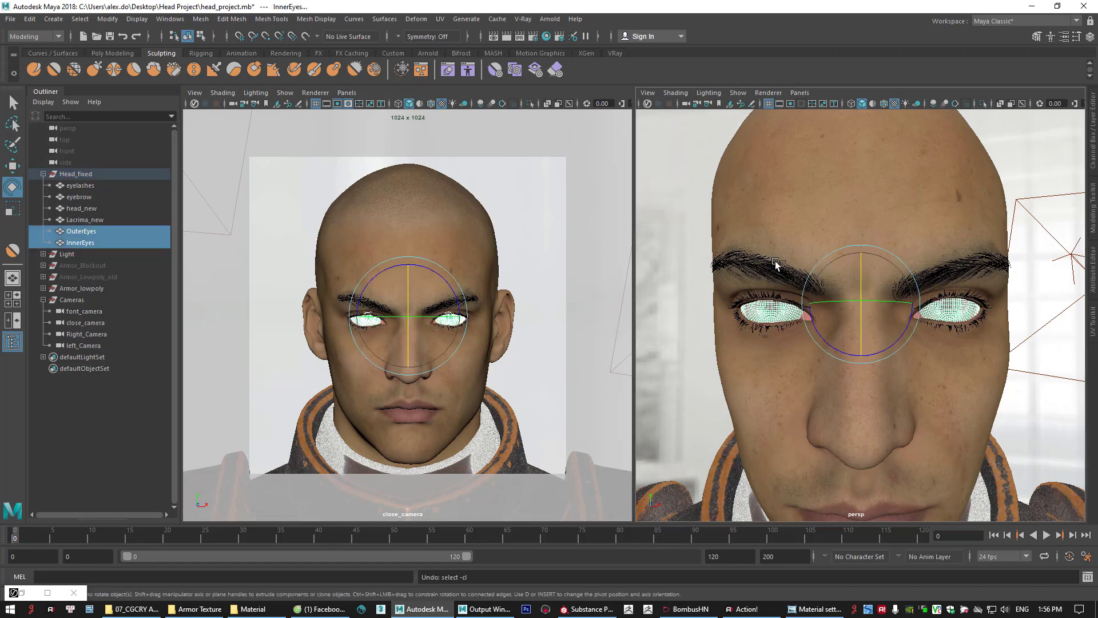
{"action": "left_click", "coordinate": [537, 190]}
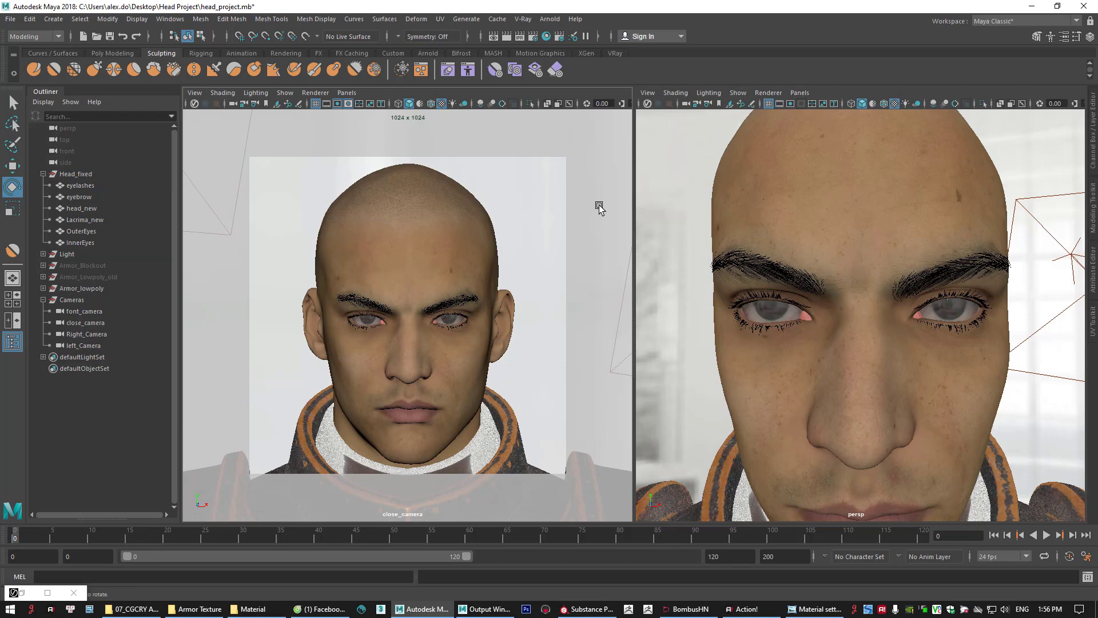
{"action": "key", "text": "ctrl+z"}
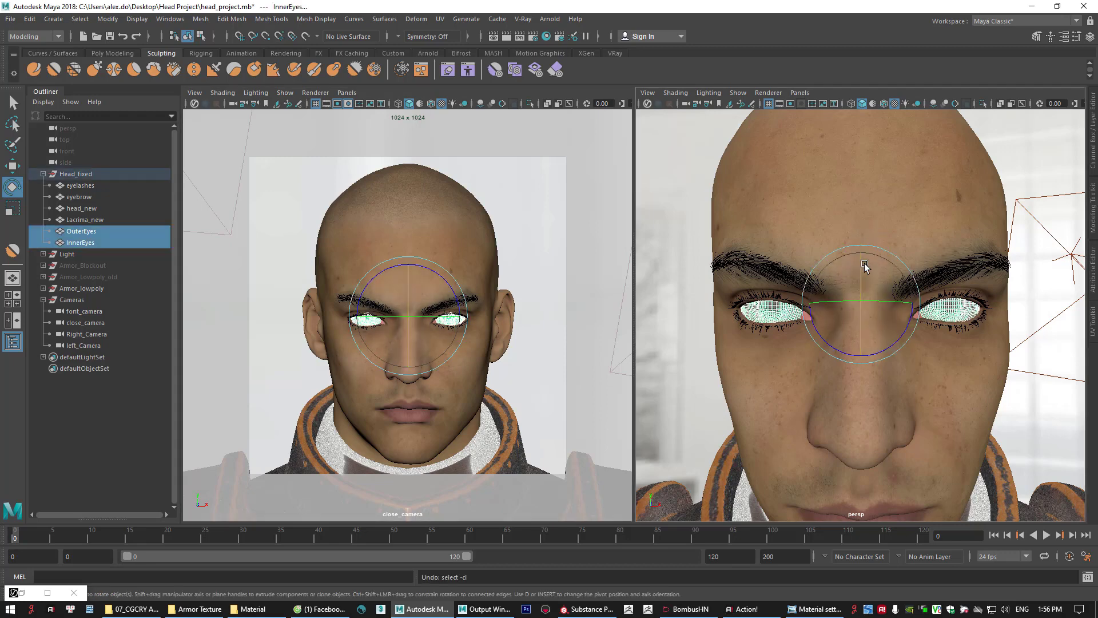
{"action": "left_click", "coordinate": [543, 224]}
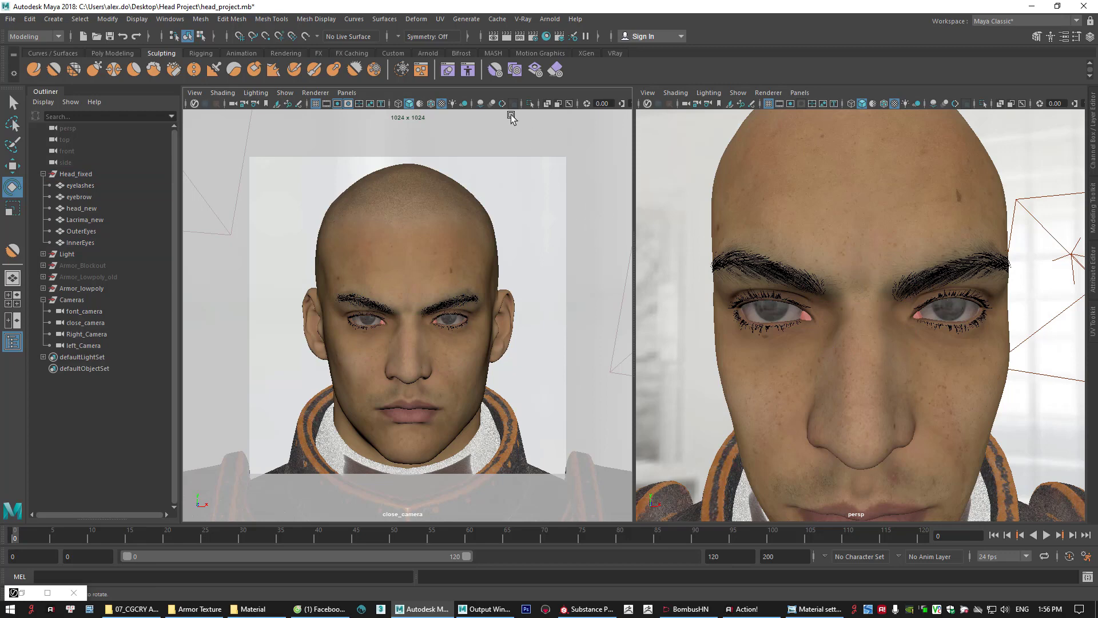
Look through font_camera, render the bust with V-Ray and reposition the frame buffer to show the whole image
{"action": "left_click", "coordinate": [348, 93]}
{"action": "mouse_move", "coordinate": [432, 105]}
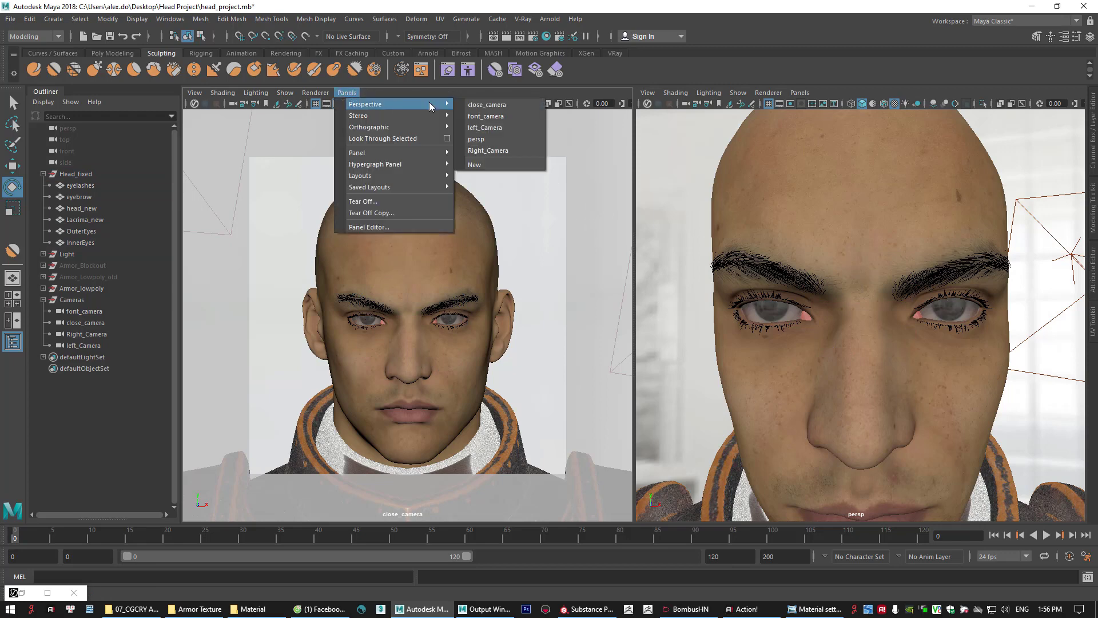
{"action": "left_click", "coordinate": [486, 116]}
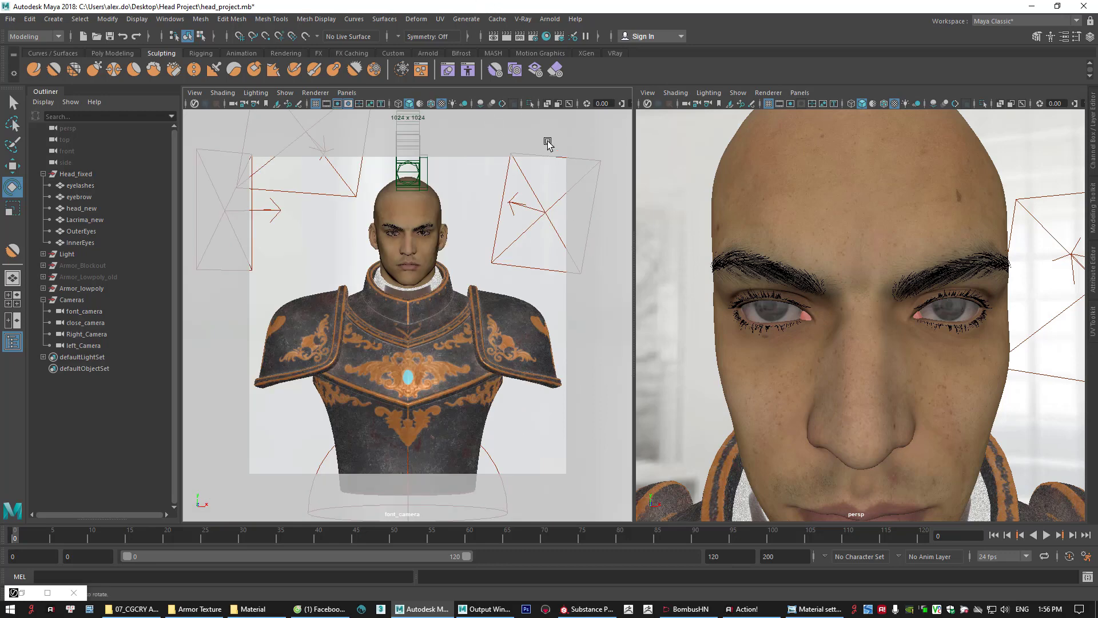
{"action": "left_click", "coordinate": [507, 37]}
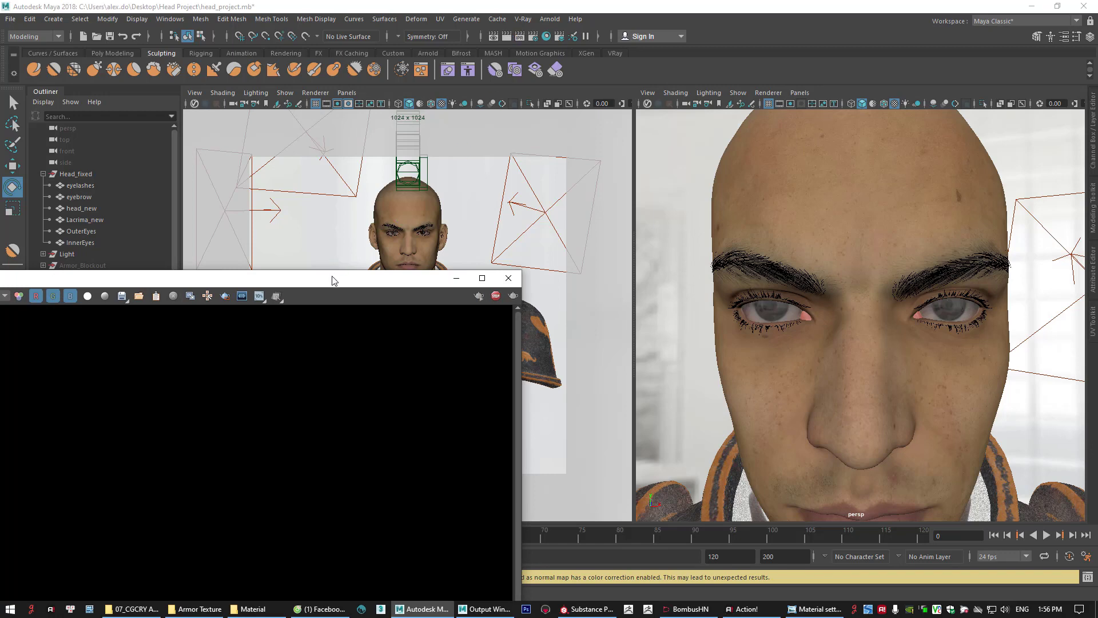
{"action": "left_click", "coordinate": [502, 37]}
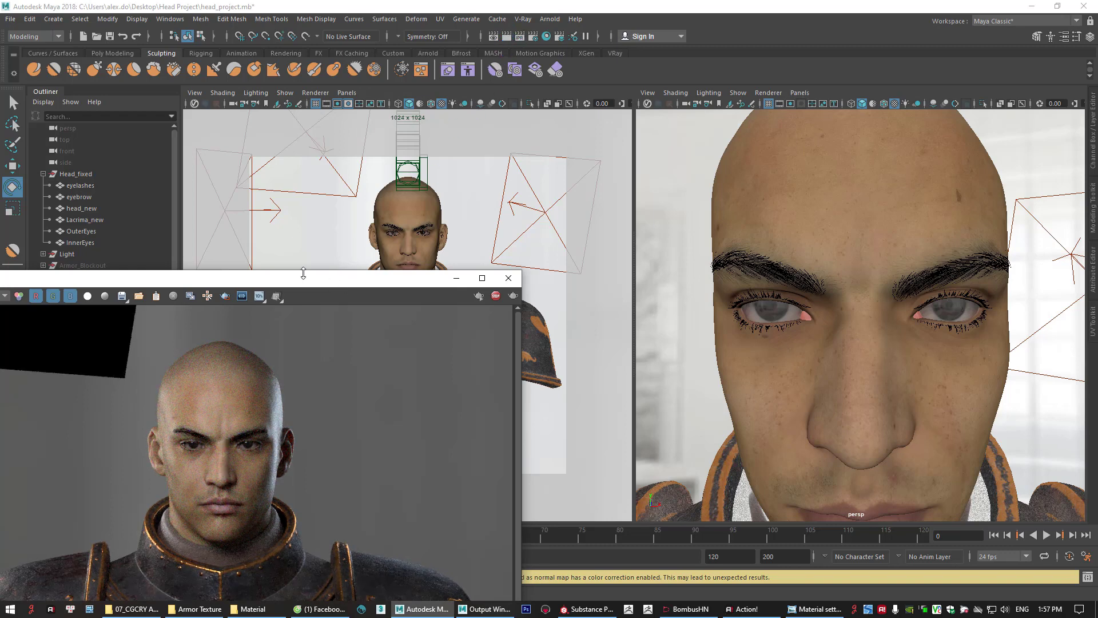
{"action": "left_click_drag", "start_coordinate": [295, 283], "coordinate": [531, 62]}
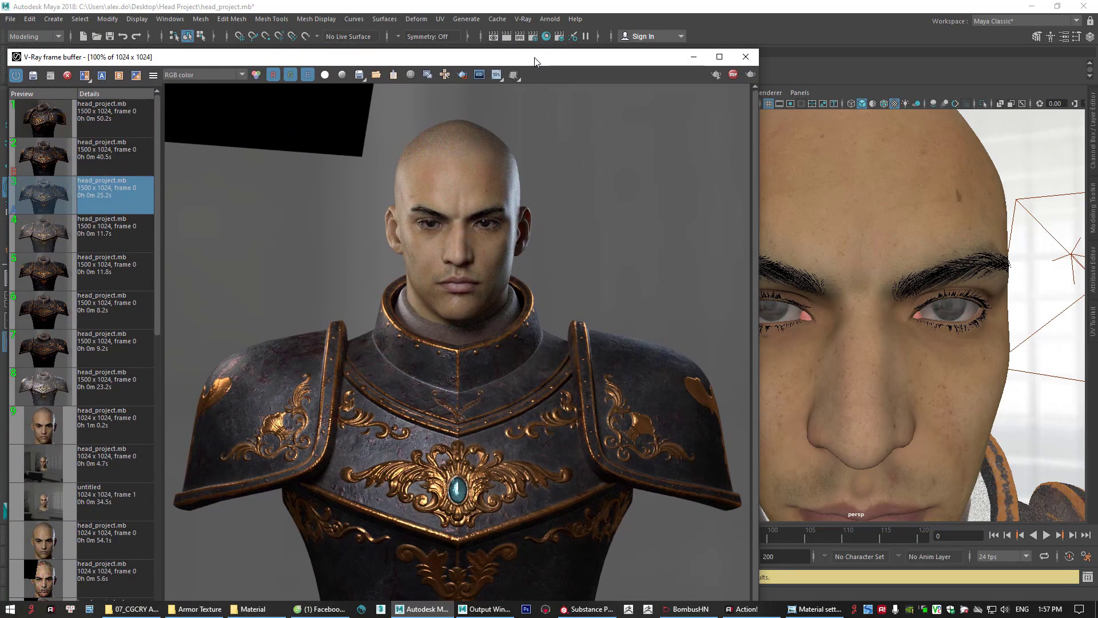
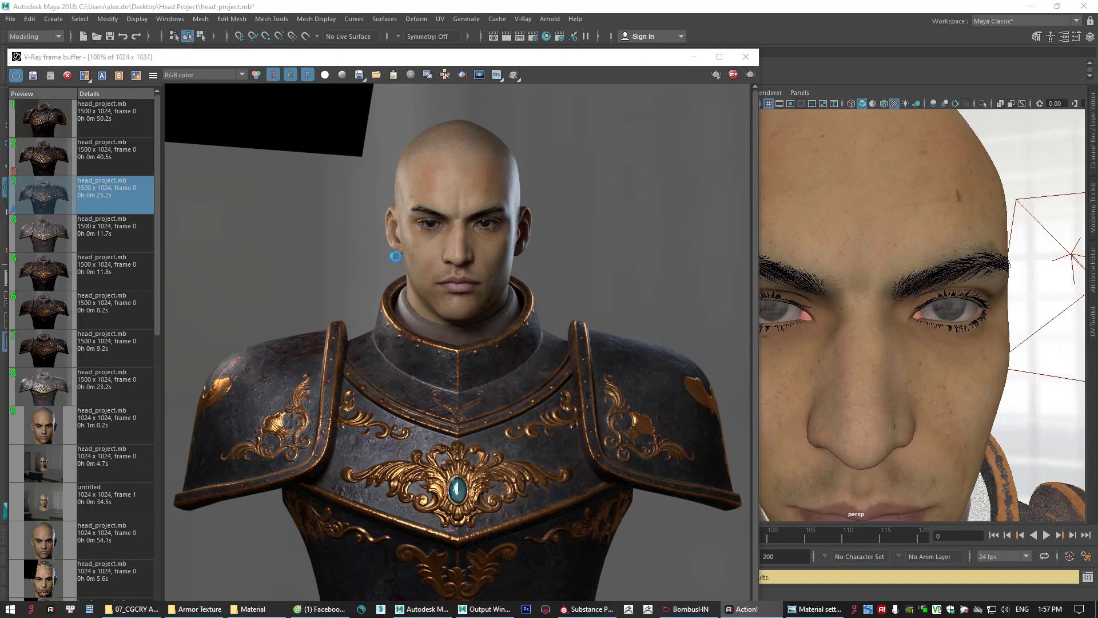
Inspect the rendered face and the breastplate's central ornament up close, then stop the render
{"action": "scroll", "coordinate": [460, 262], "scroll_direction": "up", "scroll_amount": 3}
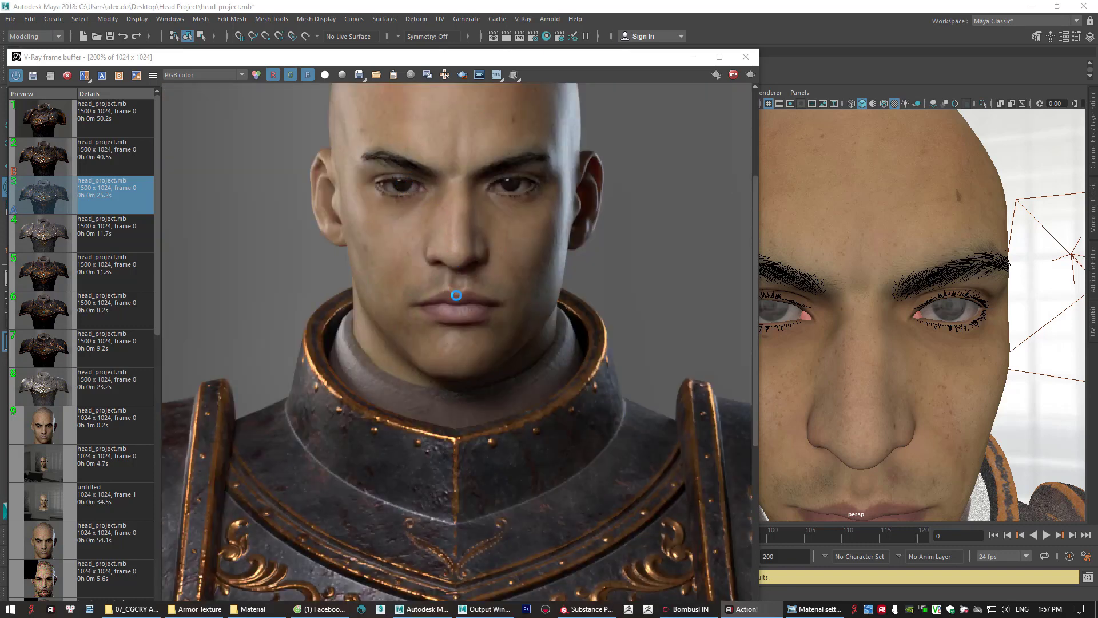
{"action": "scroll", "coordinate": [456, 295], "scroll_direction": "down", "scroll_amount": 3}
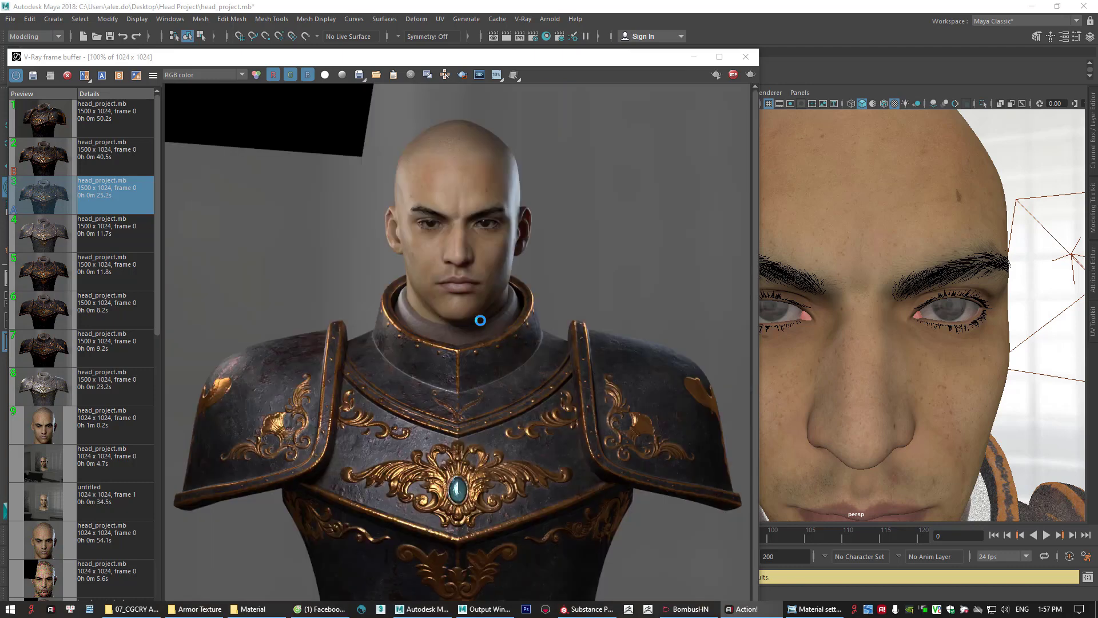
{"action": "scroll", "coordinate": [480, 321], "scroll_direction": "down", "scroll_amount": 2}
{"action": "scroll", "coordinate": [479, 321], "scroll_direction": "up", "scroll_amount": 2}
{"action": "scroll", "coordinate": [465, 472], "scroll_direction": "up", "scroll_amount": 2}
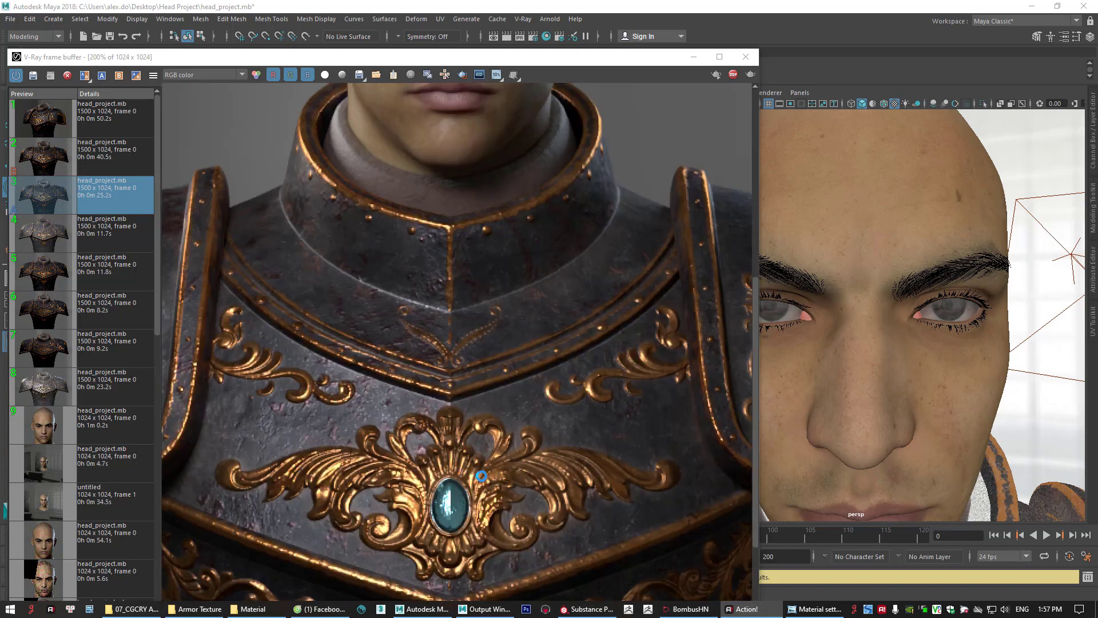
{"action": "scroll", "coordinate": [482, 475], "scroll_direction": "down", "scroll_amount": 2}
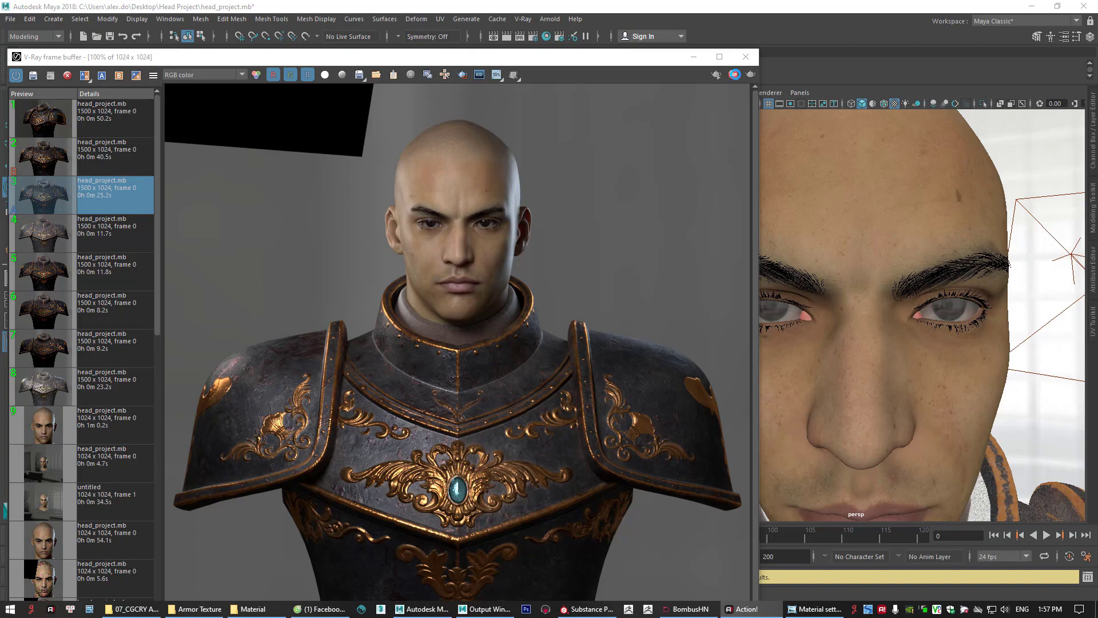
{"action": "left_click", "coordinate": [734, 75]}
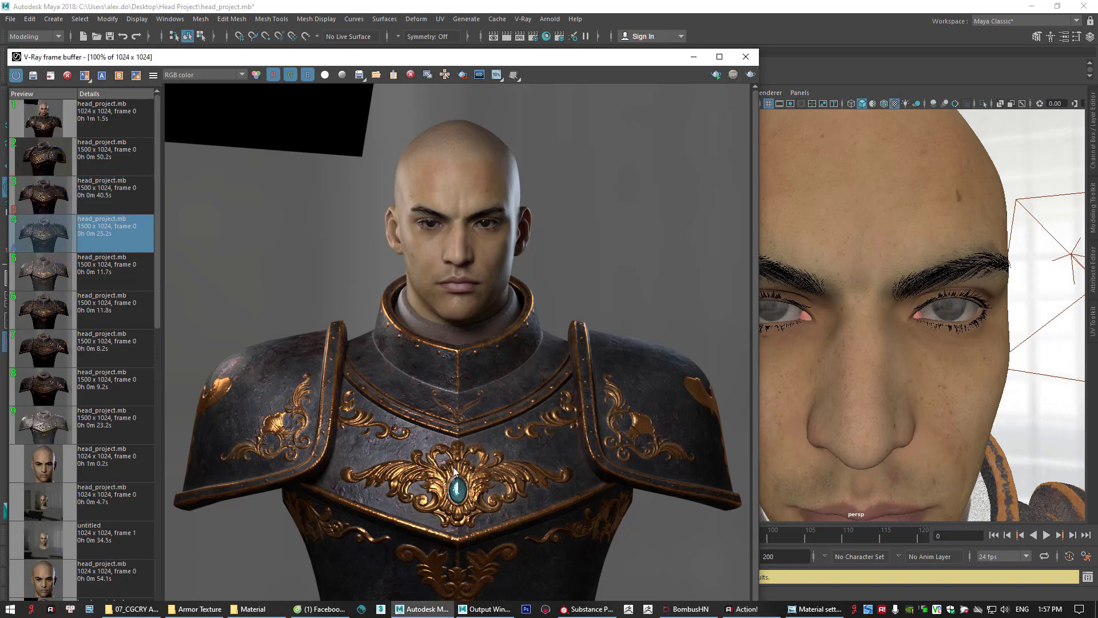
Switch to Substance Painter to check the breastplate's gold ornament up close, then return to Maya and save the head_project scene
{"action": "left_click", "coordinate": [596, 613]}
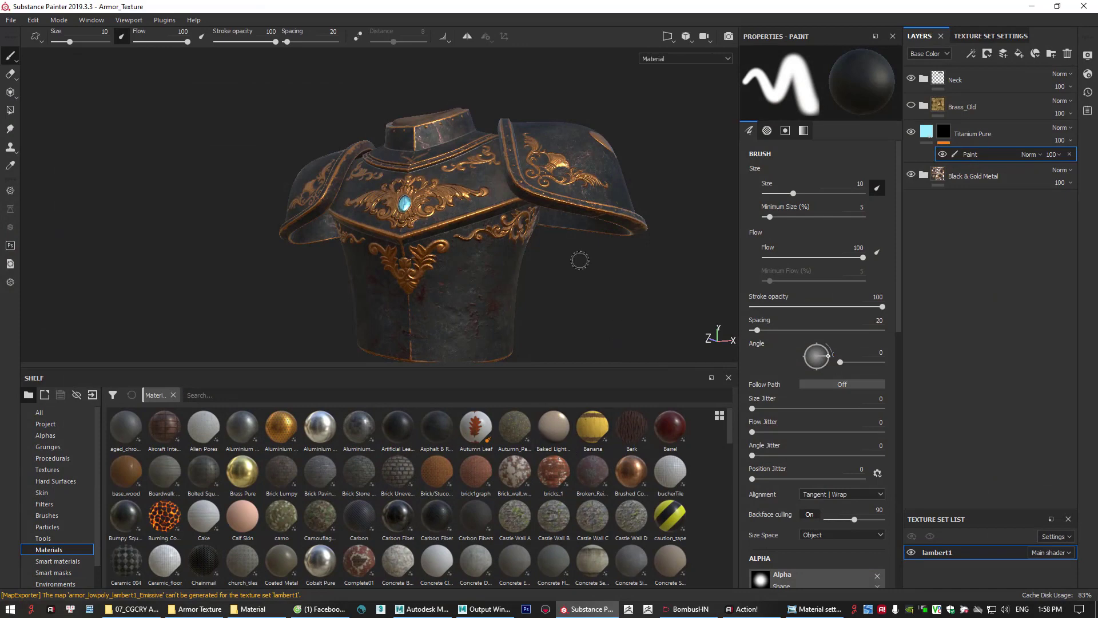
{"action": "mouse_move", "coordinate": [578, 255]}
{"action": "left_mouse_down", "text": "alt"}
{"action": "mouse_move", "coordinate": [543, 279]}
{"action": "mouse_move", "coordinate": [503, 265]}
{"action": "left_mouse_up", "text": "alt"}
{"action": "scroll", "coordinate": [515, 269], "scroll_direction": "up", "scroll_amount": 5}
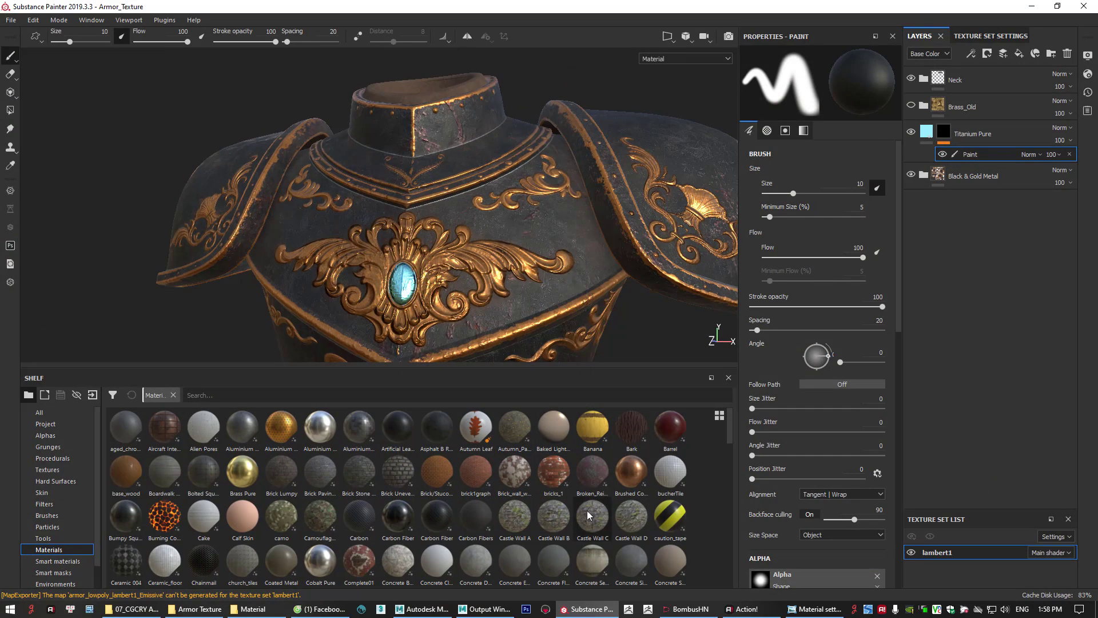
{"action": "left_click", "coordinate": [422, 610]}
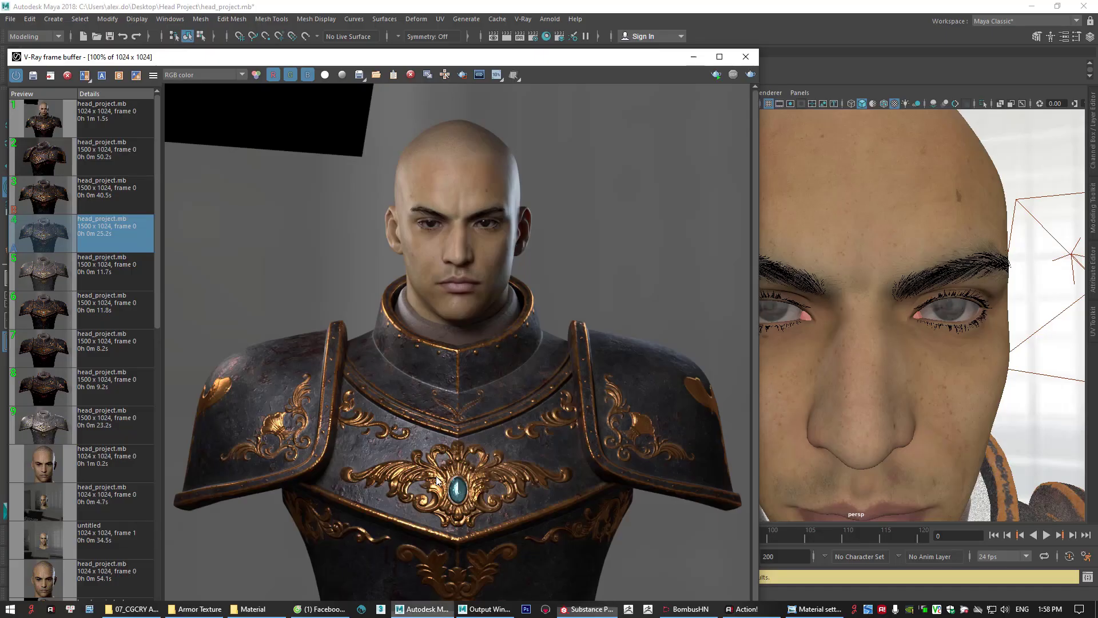
{"action": "left_click", "coordinate": [561, 9]}
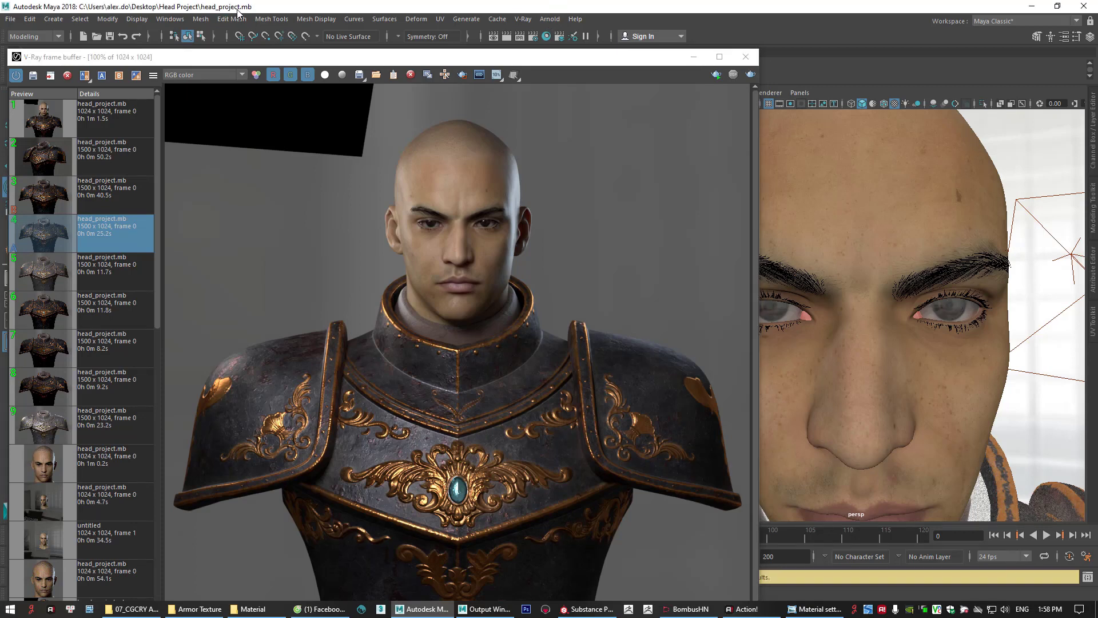
In Substance Painter, set the base color of Gold Armor's Base Metal layer to a less saturated copper, about R 0.511, G 0.213, B 0.092
{"action": "left_click", "coordinate": [587, 609]}
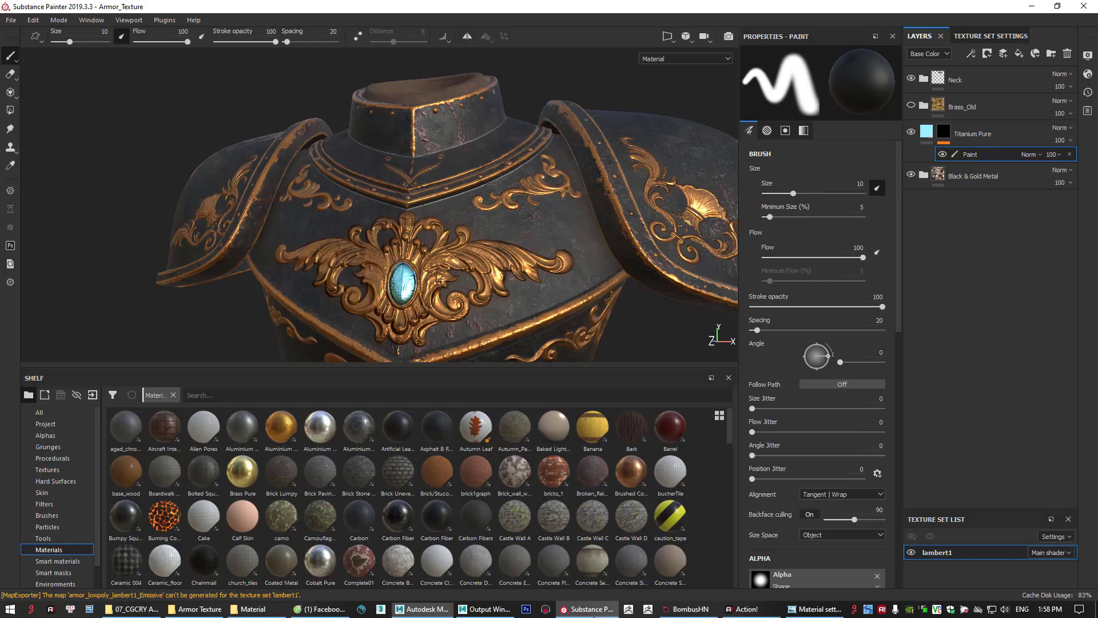
{"action": "left_click_drag", "start_coordinate": [650, 265], "coordinate": [627, 343], "text": "alt"}
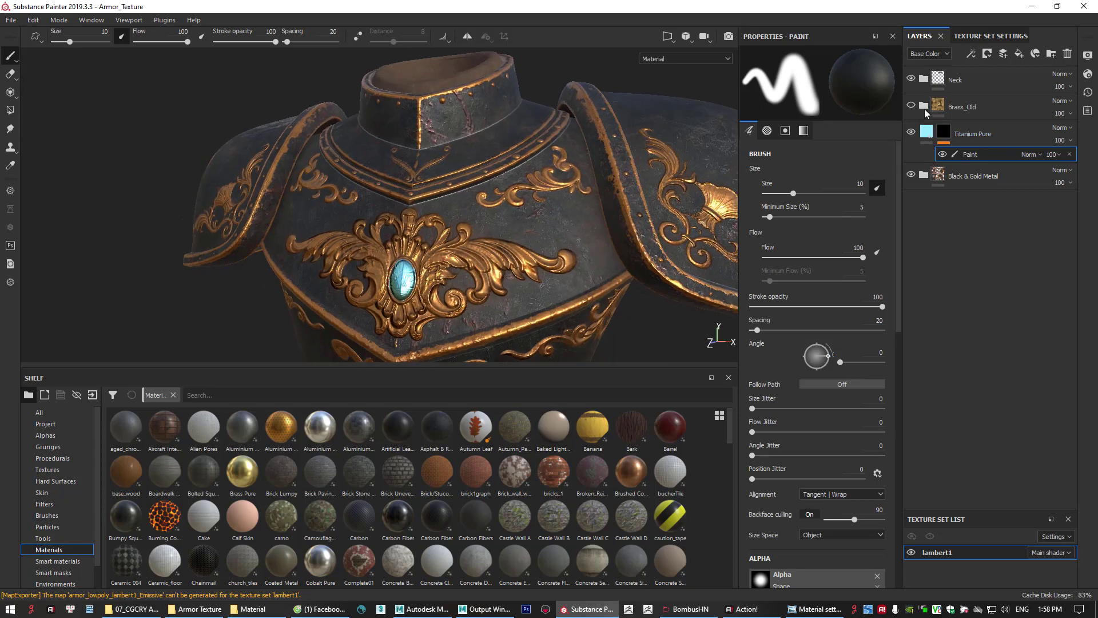
{"action": "left_click", "coordinate": [923, 176]}
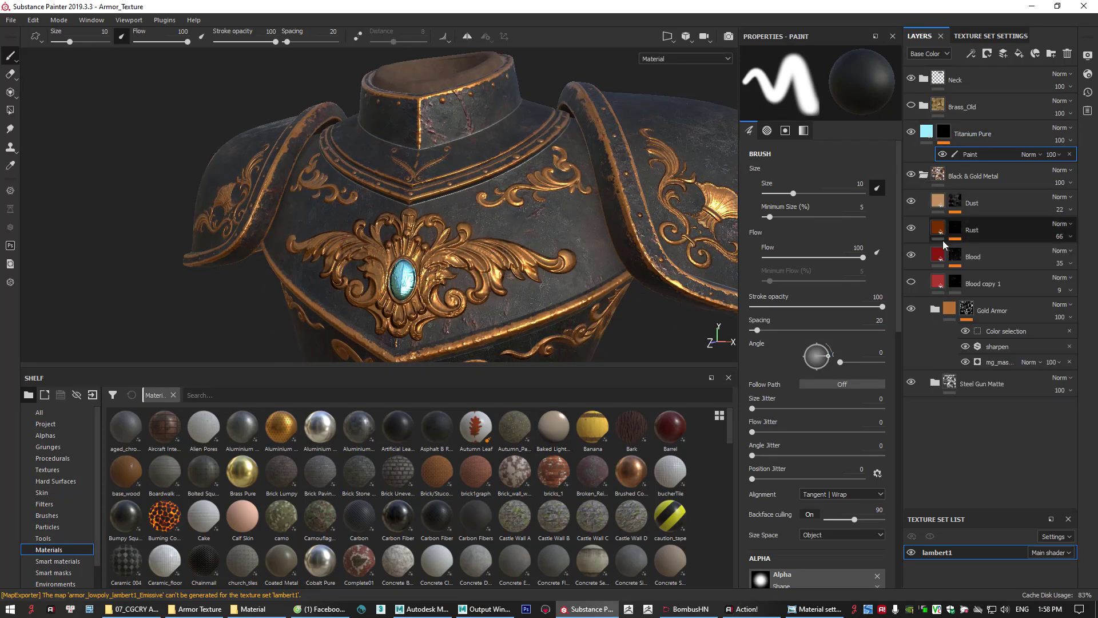
{"action": "left_click", "coordinate": [936, 309]}
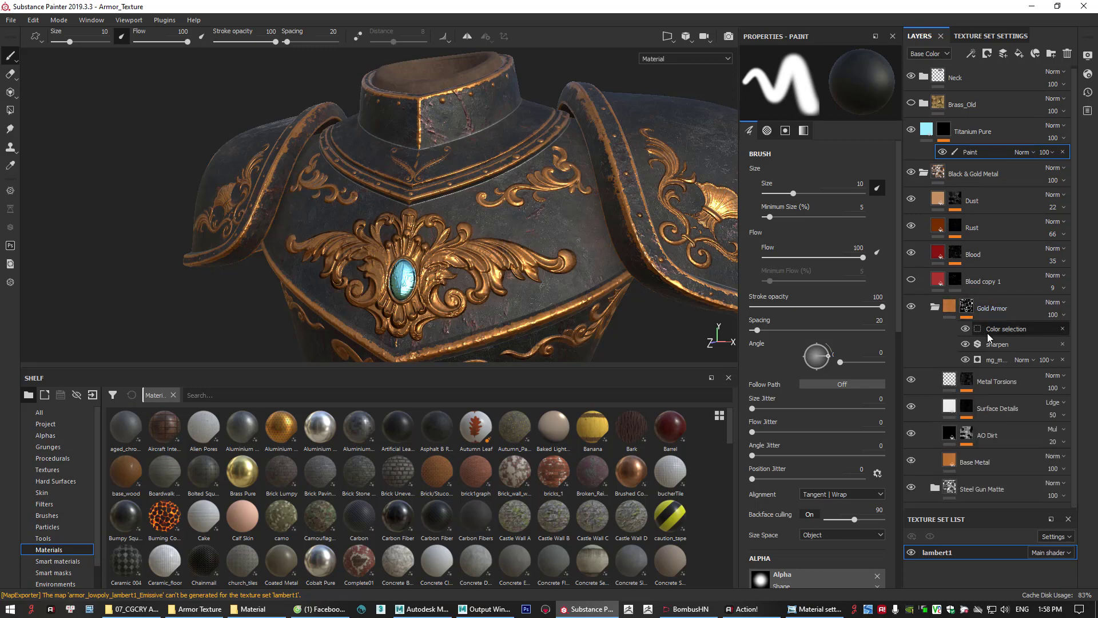
{"action": "left_click", "coordinate": [947, 467]}
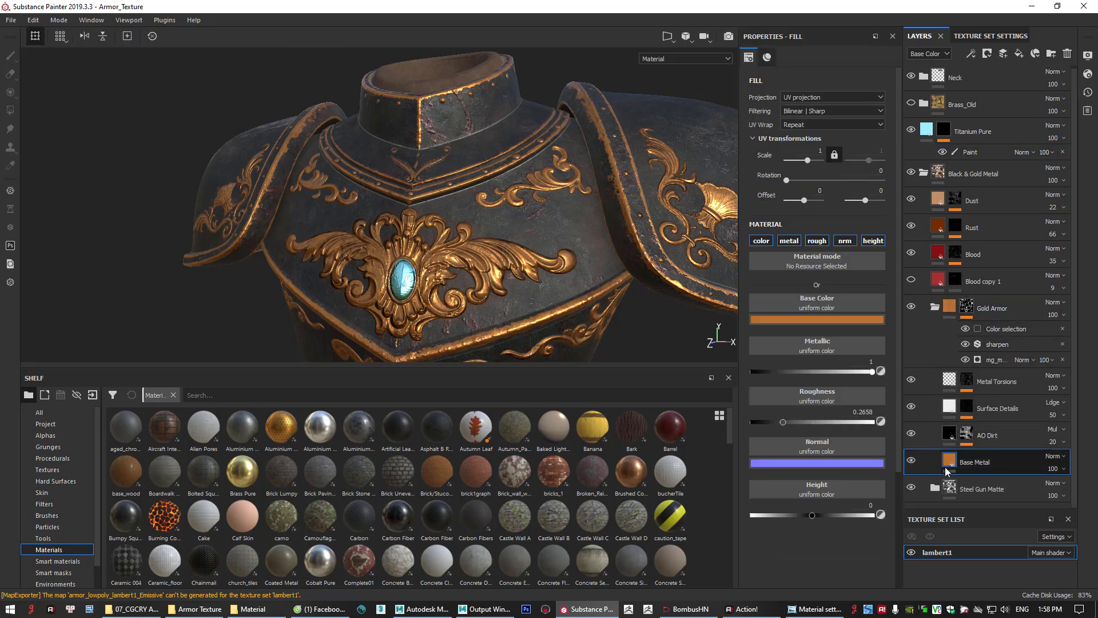
{"action": "left_click", "coordinate": [807, 319]}
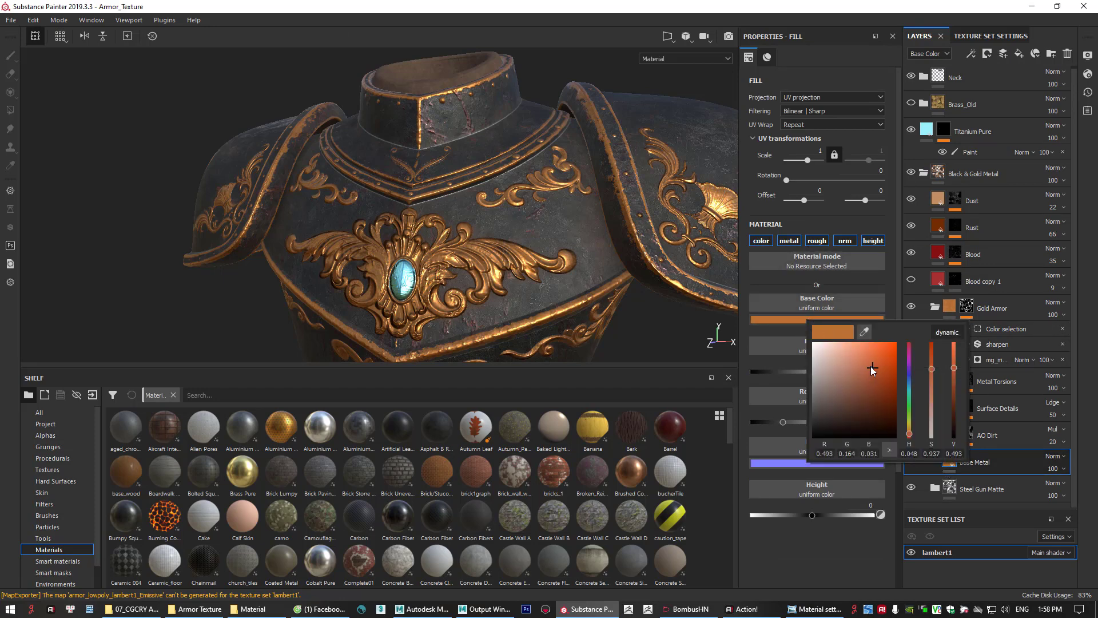
{"action": "left_click_drag", "start_coordinate": [872, 369], "coordinate": [857, 366]}
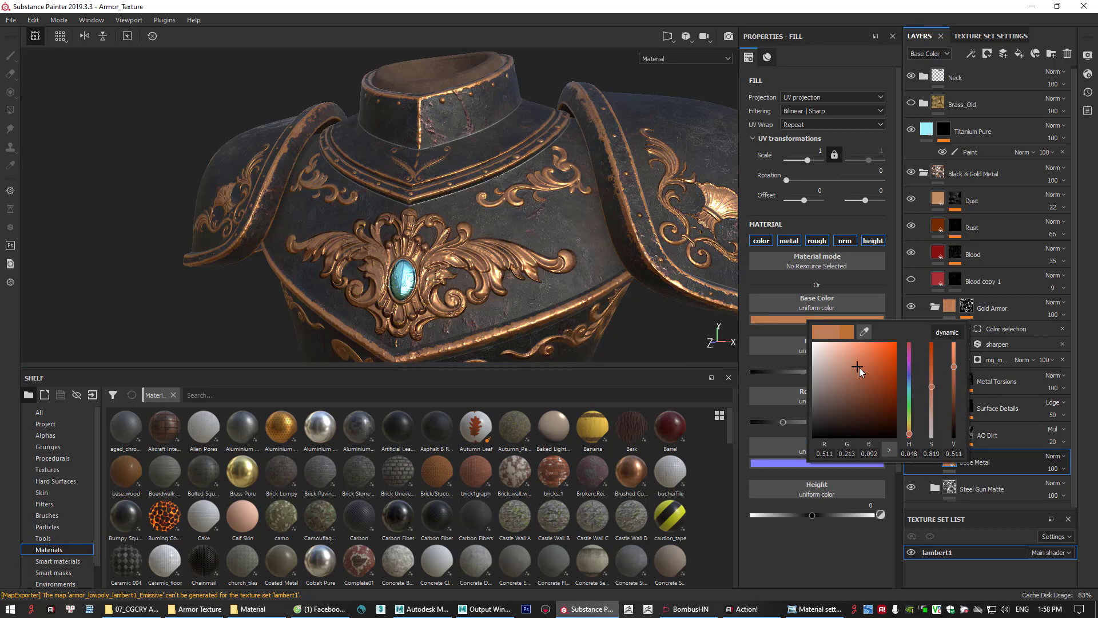
{"action": "left_click", "coordinate": [859, 369]}
Examine the recolored metal on the breastplate ornament, collar and shoulder plates from several angles and distances
{"action": "left_click_drag", "start_coordinate": [628, 296], "coordinate": [577, 265], "text": "alt"}
{"action": "right_click_drag", "start_coordinate": [577, 264], "coordinate": [586, 238], "text": "alt"}
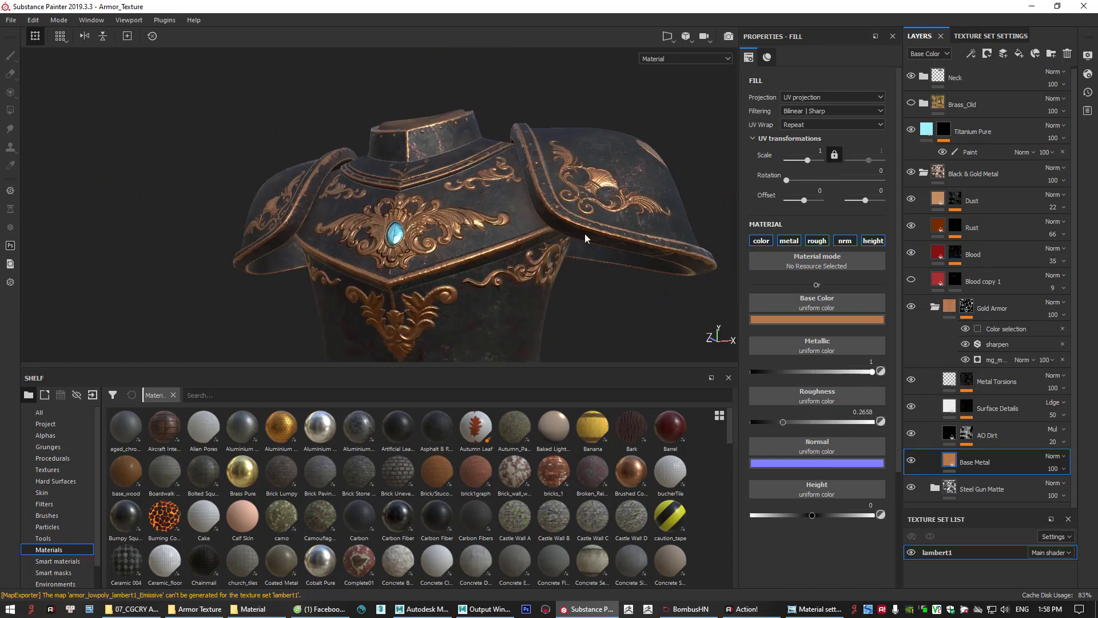
{"action": "left_click_drag", "start_coordinate": [586, 238], "coordinate": [518, 275], "text": "alt"}
{"action": "right_click_drag", "start_coordinate": [518, 275], "coordinate": [533, 284], "text": "alt"}
{"action": "left_click_drag", "start_coordinate": [532, 288], "coordinate": [572, 269], "text": "alt"}
{"action": "right_click_drag", "start_coordinate": [572, 269], "coordinate": [592, 352], "text": "alt"}
{"action": "left_click_drag", "start_coordinate": [592, 356], "coordinate": [598, 279], "text": "alt"}
{"action": "right_click_drag", "start_coordinate": [598, 280], "coordinate": [563, 268], "text": "alt"}
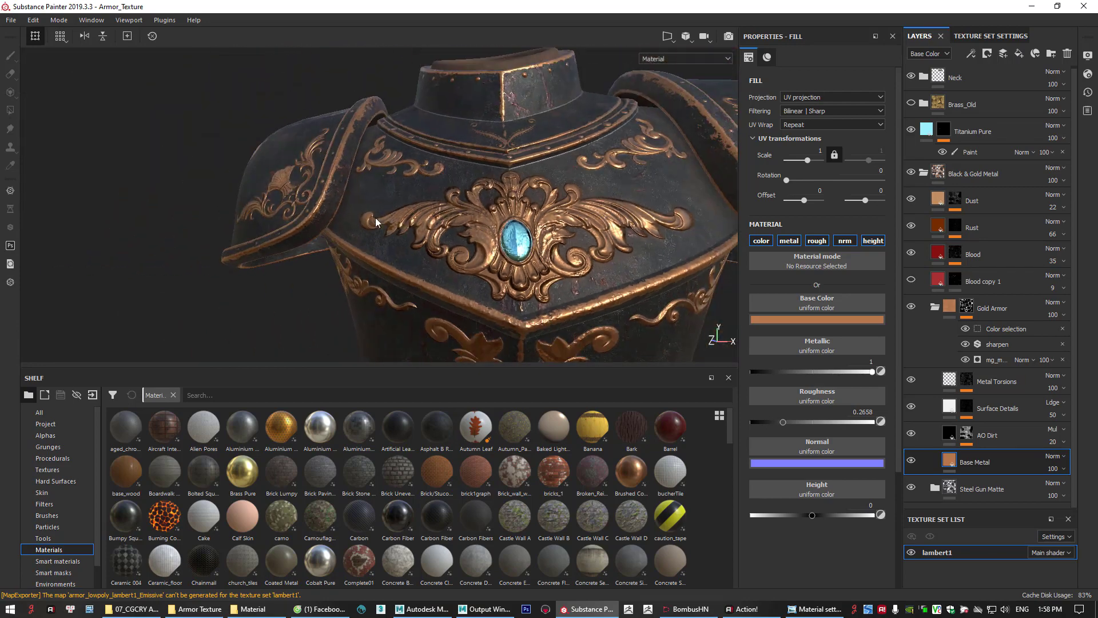
{"action": "middle_click_drag", "start_coordinate": [563, 269], "coordinate": [520, 294], "text": "alt"}
{"action": "left_click_drag", "start_coordinate": [521, 295], "coordinate": [543, 284], "text": "alt"}
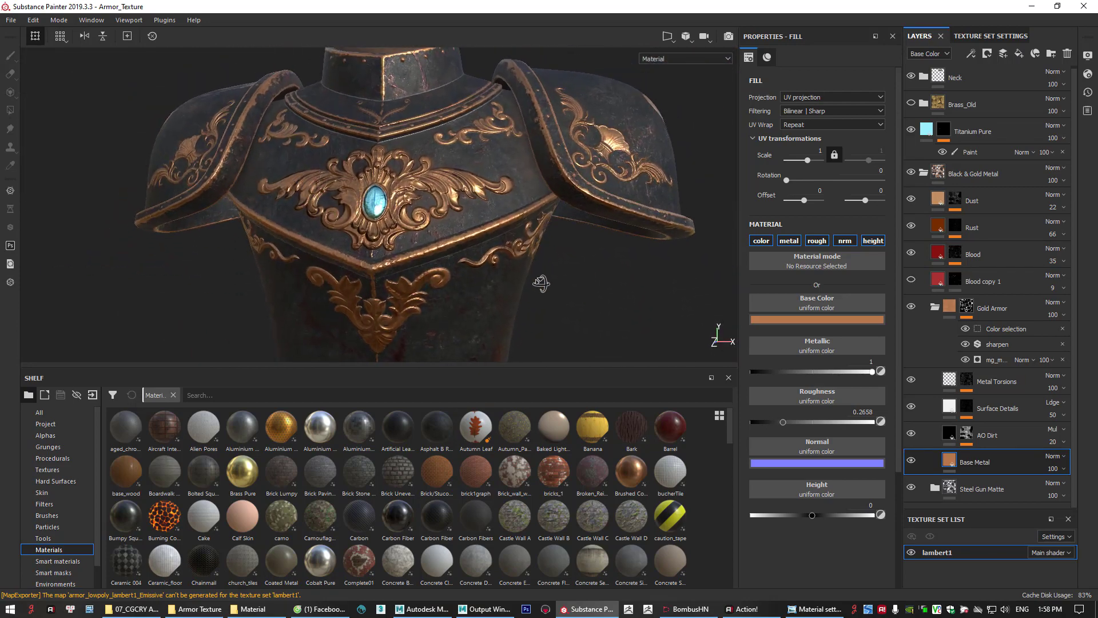
Collapse the Gold Armor layer folder and select the Titanium Pure layer
{"action": "left_click", "coordinate": [935, 307]}
{"action": "left_click", "coordinate": [972, 133]}
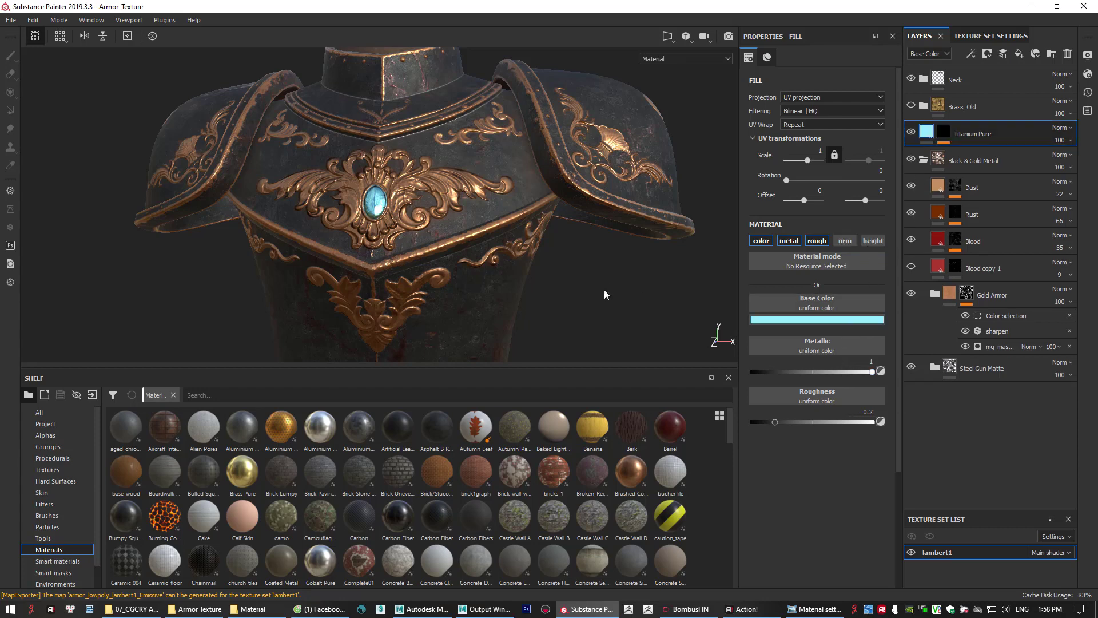
{"action": "left_click_drag", "start_coordinate": [567, 287], "coordinate": [523, 289], "text": "alt"}
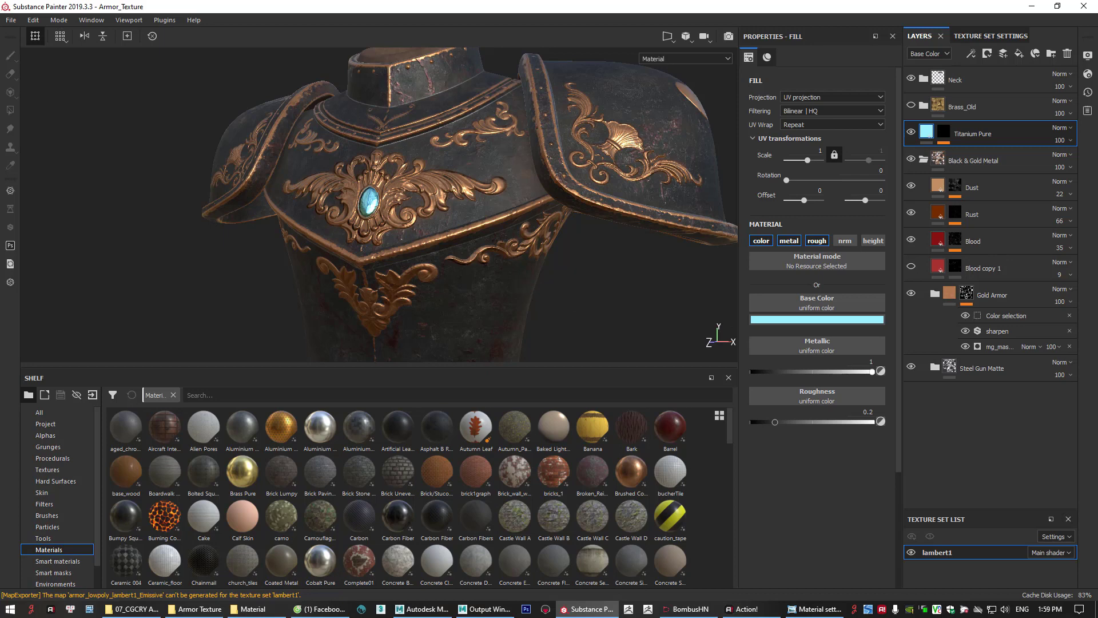
Switch to Maya, minimize the V-Ray frame buffer, and return to Substance Painter
{"action": "key", "text": "alt+Tab"}
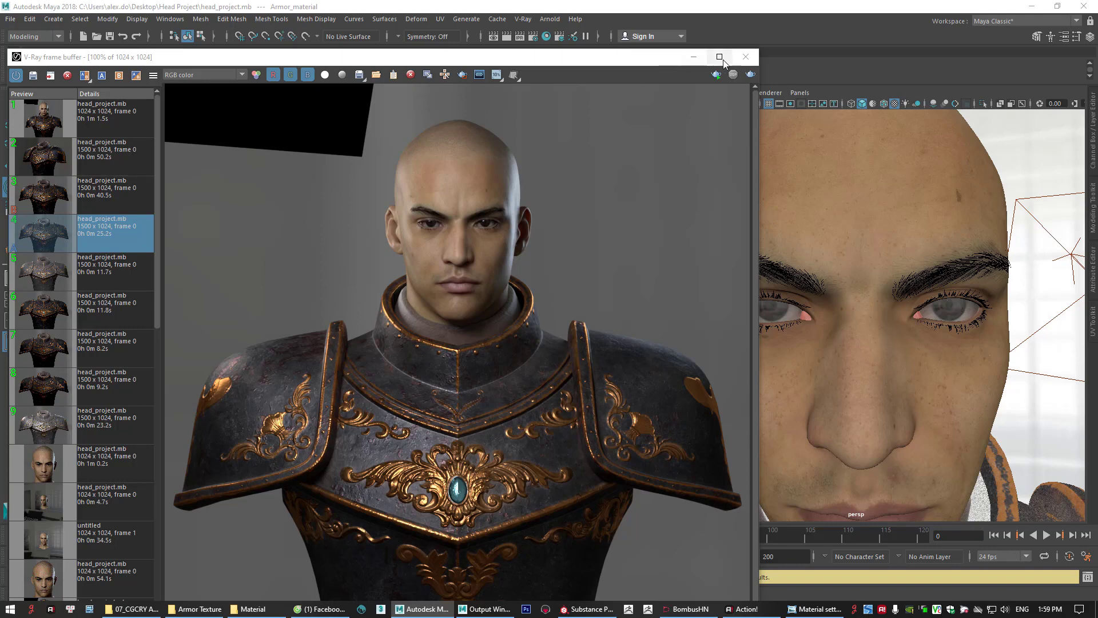
{"action": "left_click", "coordinate": [693, 56]}
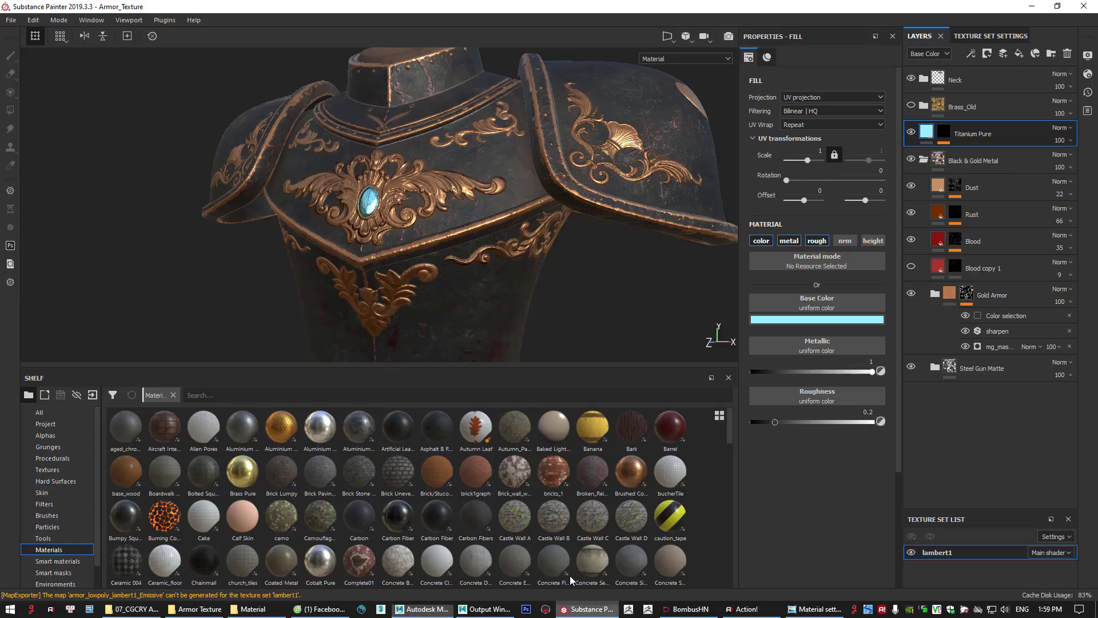
{"action": "left_click", "coordinate": [586, 609]}
Examine the armor's Metallic and Roughness channels, then restore the Material display and check the shoulder plate and breastplate from an angle
{"action": "left_click_drag", "start_coordinate": [555, 286], "coordinate": [579, 299], "text": "alt"}
{"action": "left_click", "coordinate": [666, 58]}
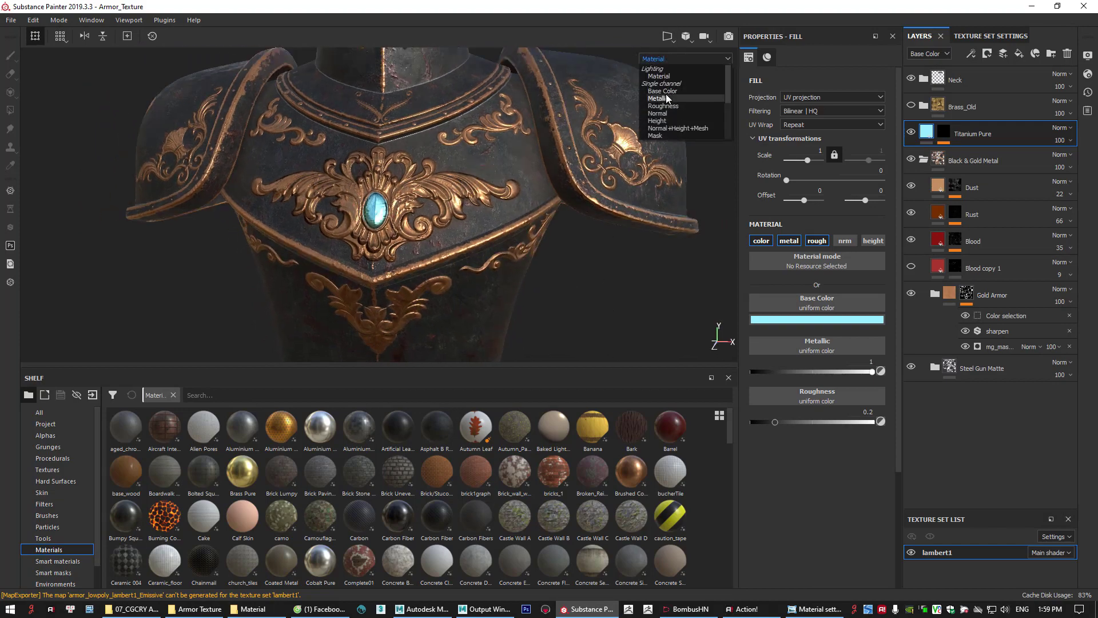
{"action": "left_click", "coordinate": [668, 95]}
{"action": "left_click", "coordinate": [674, 58]}
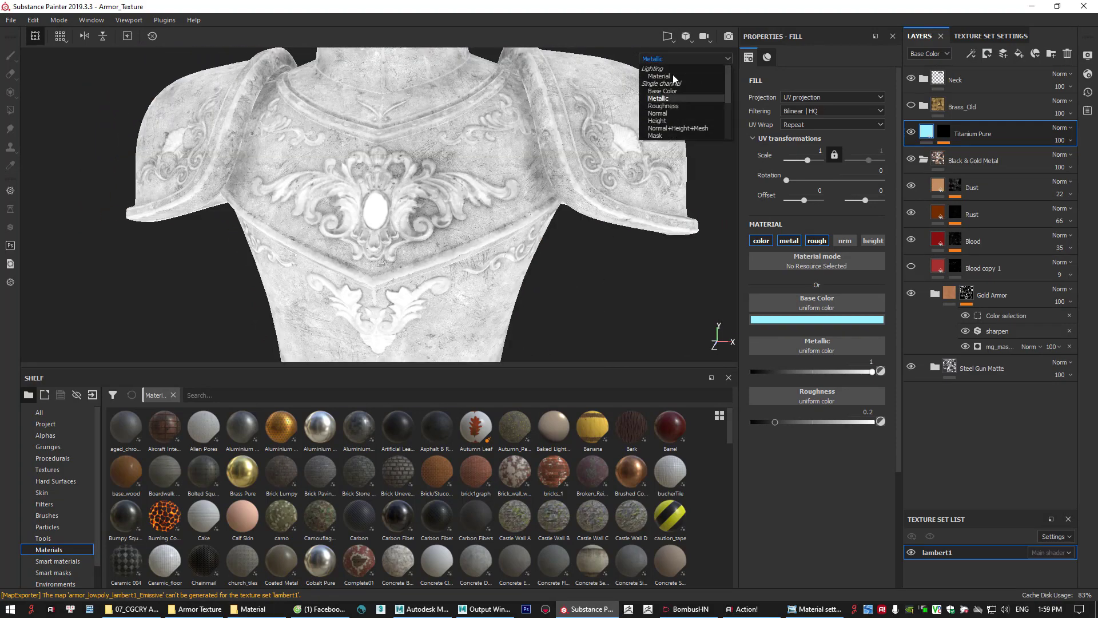
{"action": "left_click", "coordinate": [666, 107]}
{"action": "left_click", "coordinate": [670, 59]}
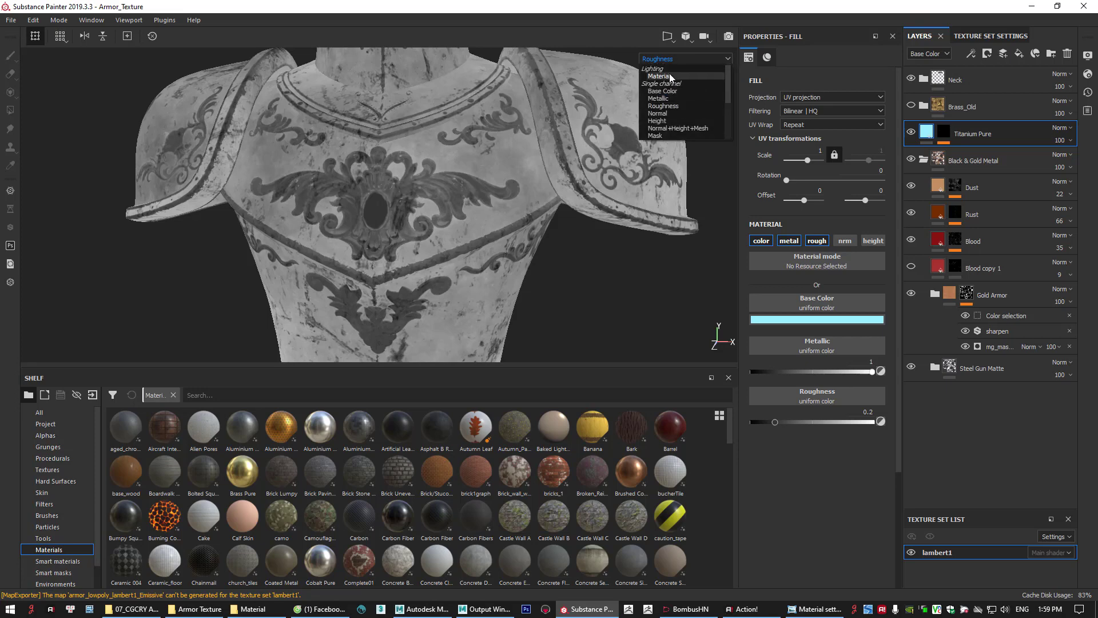
{"action": "left_click", "coordinate": [668, 75]}
{"action": "left_click_drag", "start_coordinate": [668, 75], "coordinate": [502, 228], "text": "alt"}
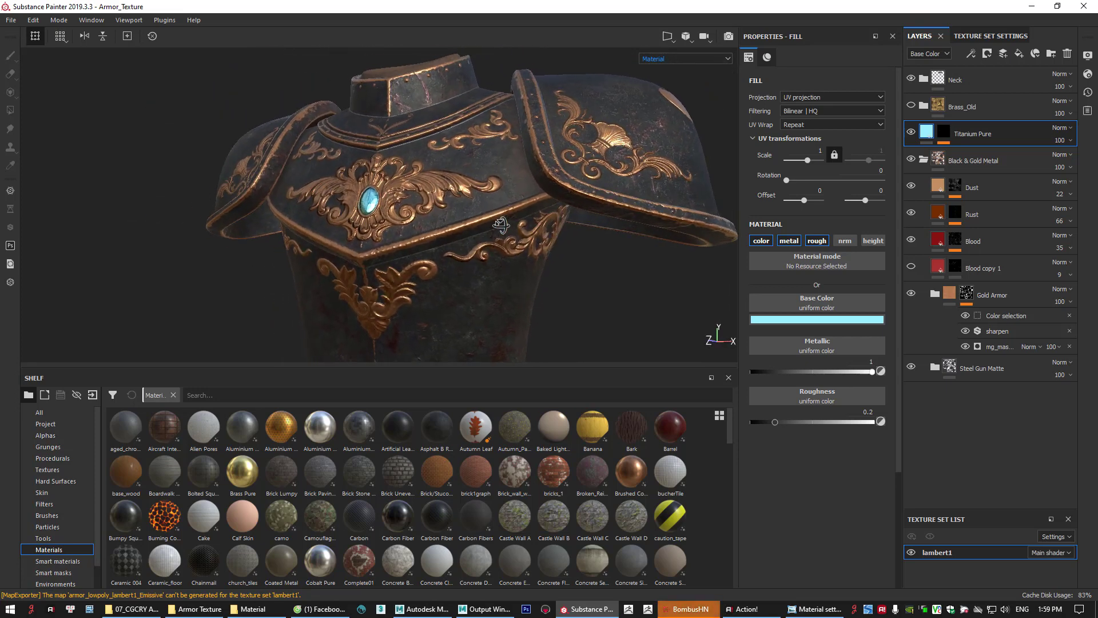
{"action": "right_click_drag", "start_coordinate": [595, 234], "coordinate": [616, 257], "text": "alt"}
{"action": "middle_click_drag", "start_coordinate": [615, 258], "coordinate": [566, 250], "text": "alt"}
{"action": "right_click_drag", "start_coordinate": [567, 250], "coordinate": [547, 252], "text": "alt"}
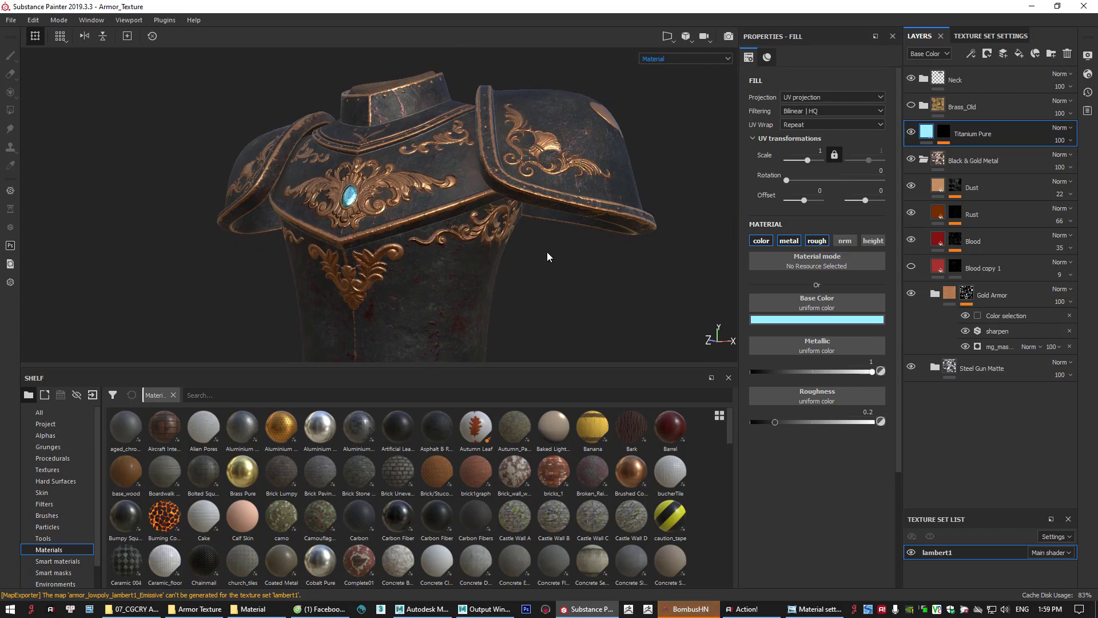
Export the lambert1 textures to the Armor Texture folder with the Vray configuration, as 8-bit PNG files at 4096x4096
{"action": "key", "text": "ctrl+shift+e"}
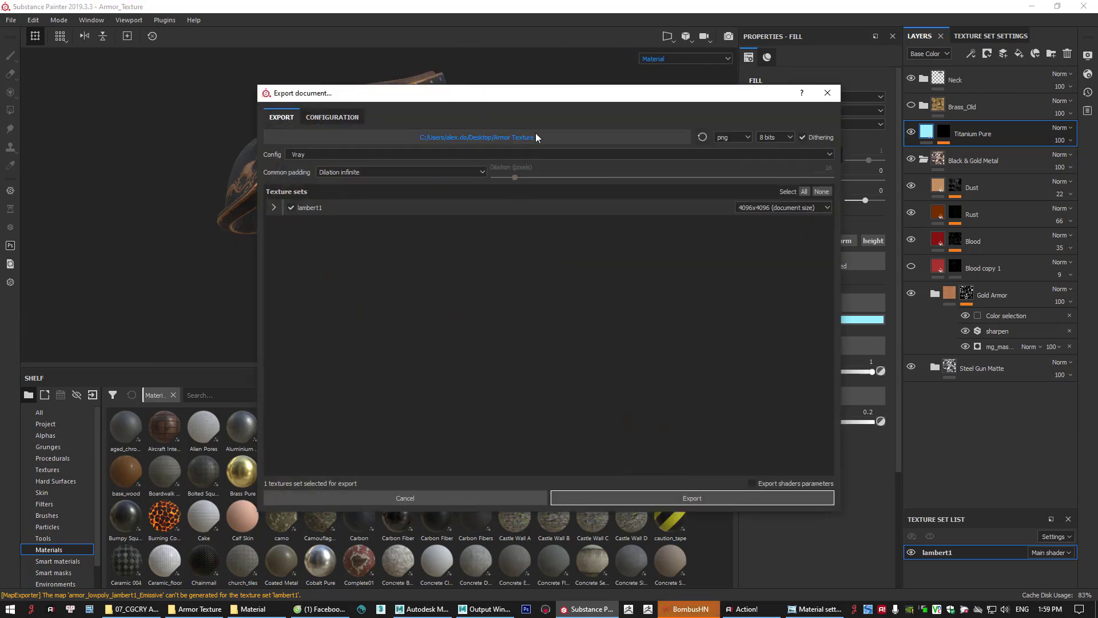
{"action": "left_click", "coordinate": [828, 93]}
{"action": "left_click", "coordinate": [11, 20]}
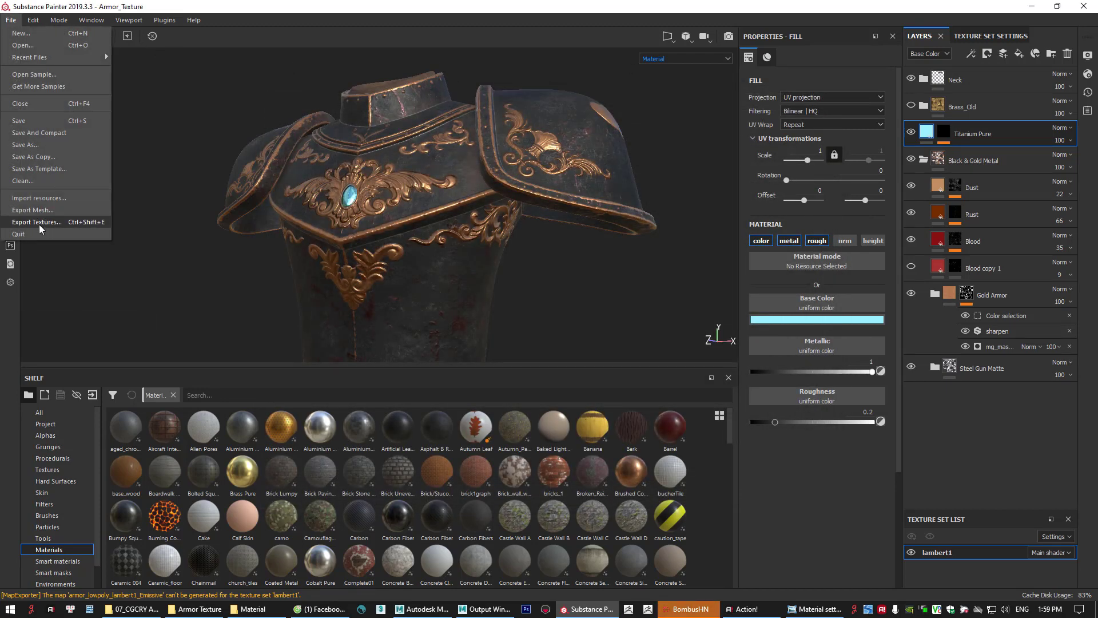
{"action": "left_click", "coordinate": [40, 222]}
{"action": "left_click_drag", "start_coordinate": [515, 103], "coordinate": [439, 92]}
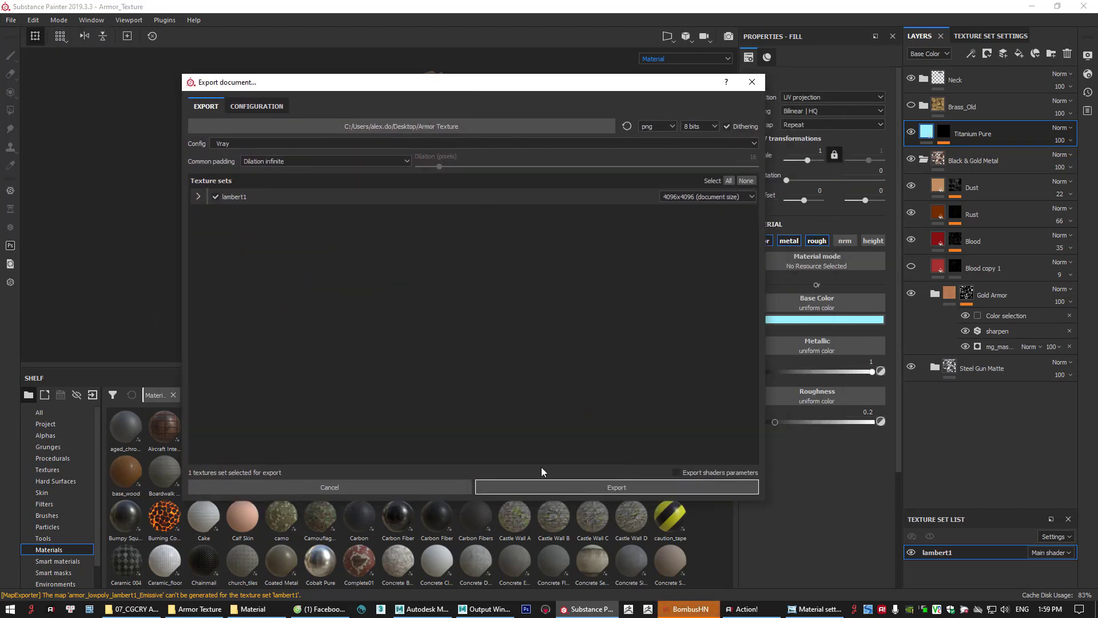
{"action": "left_click", "coordinate": [560, 486]}
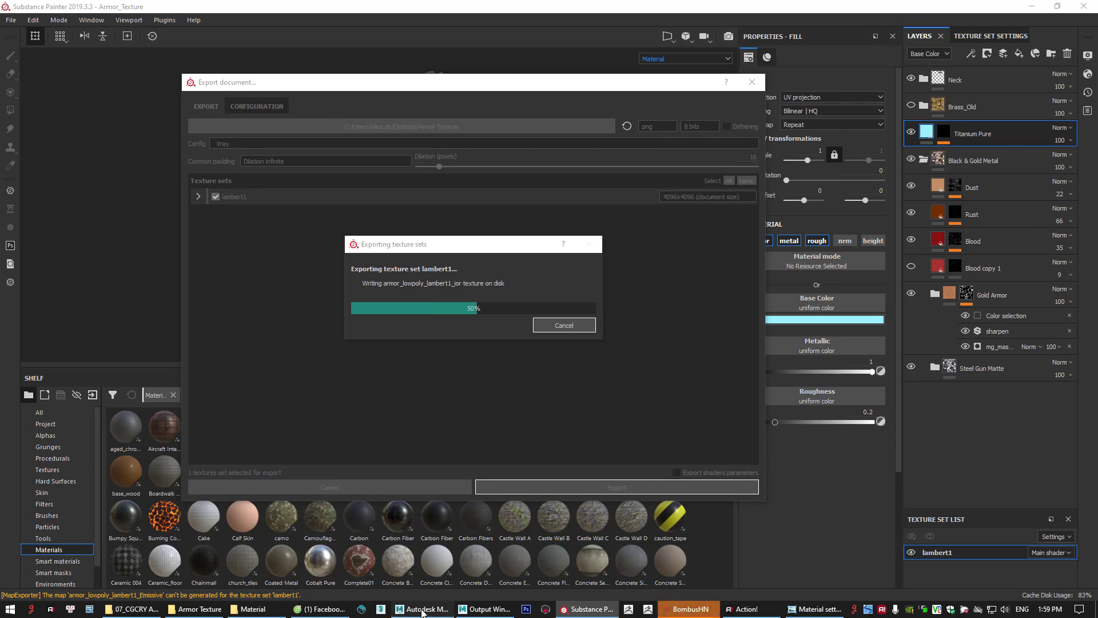
Switch to Maya, clear the selection, render the bust through font_camera with V-Ray, and stop the render
{"action": "key", "text": "alt+Tab"}
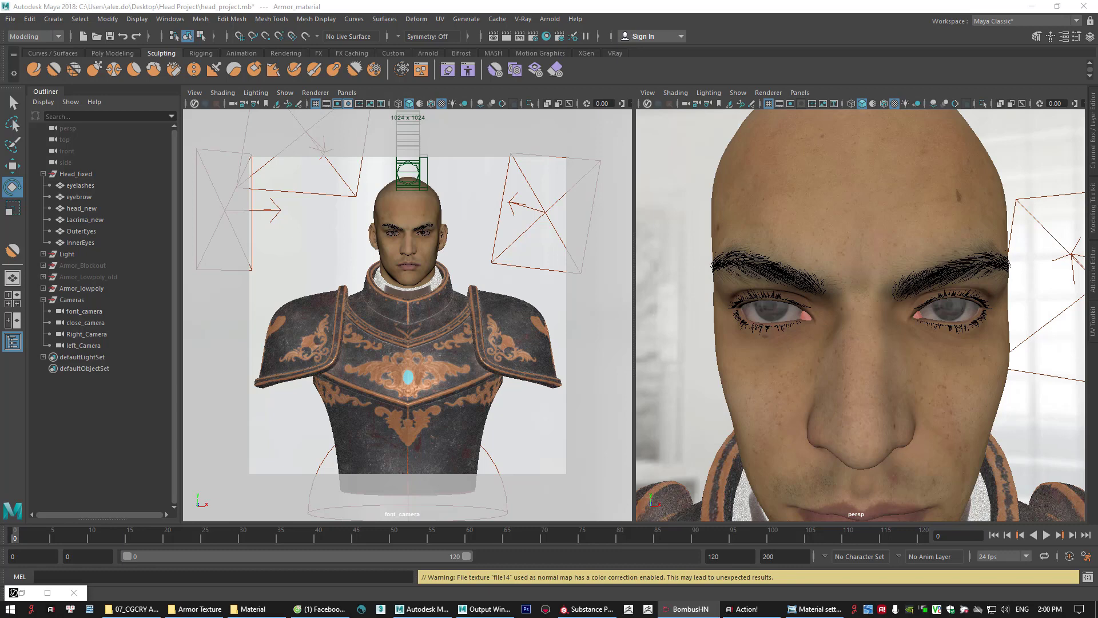
{"action": "key", "text": "alt+Tab"}
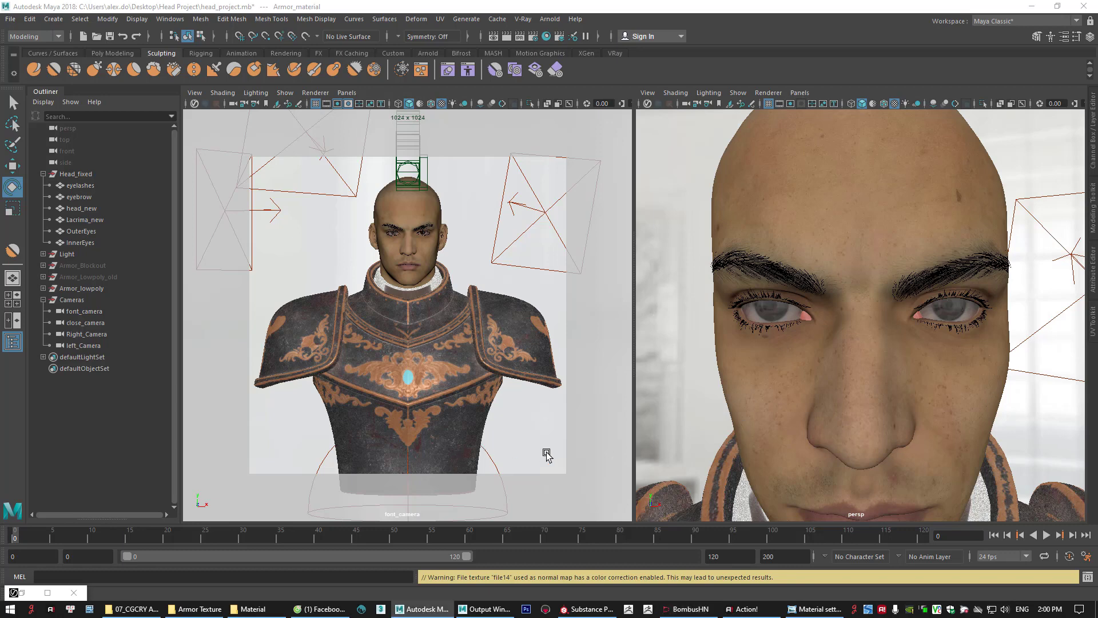
{"action": "left_click", "coordinate": [572, 437]}
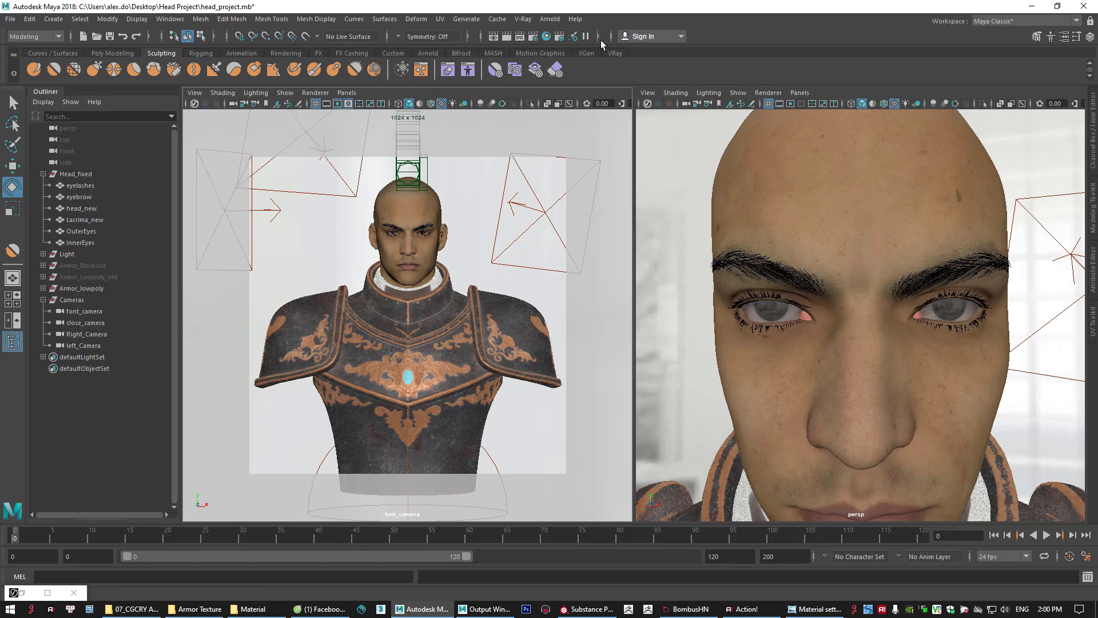
{"action": "left_click", "coordinate": [519, 38]}
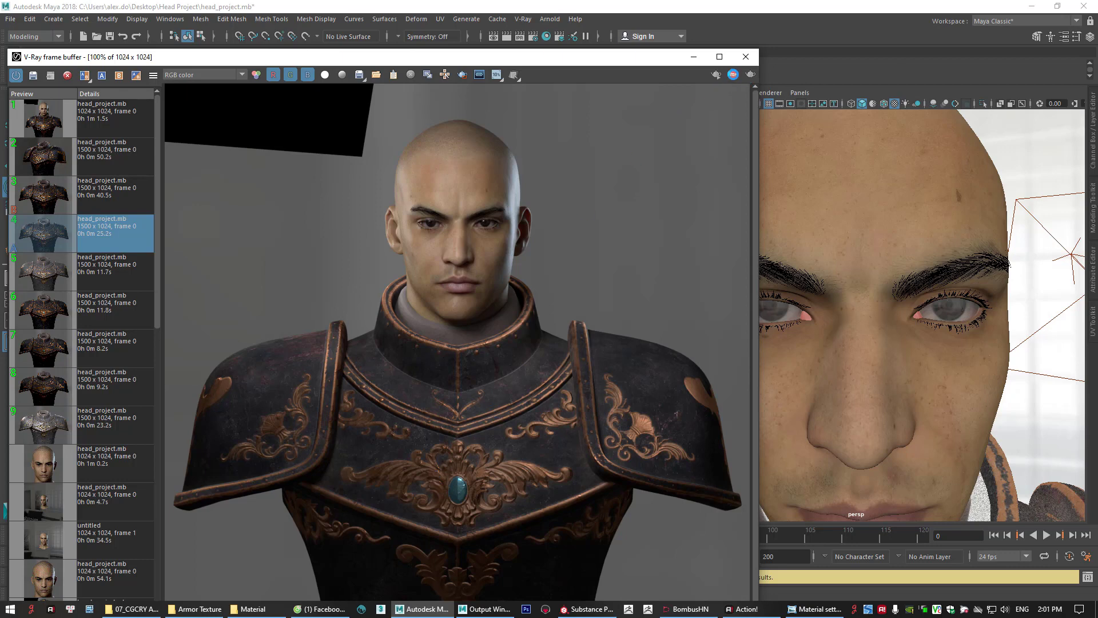
{"action": "left_click", "coordinate": [735, 74]}
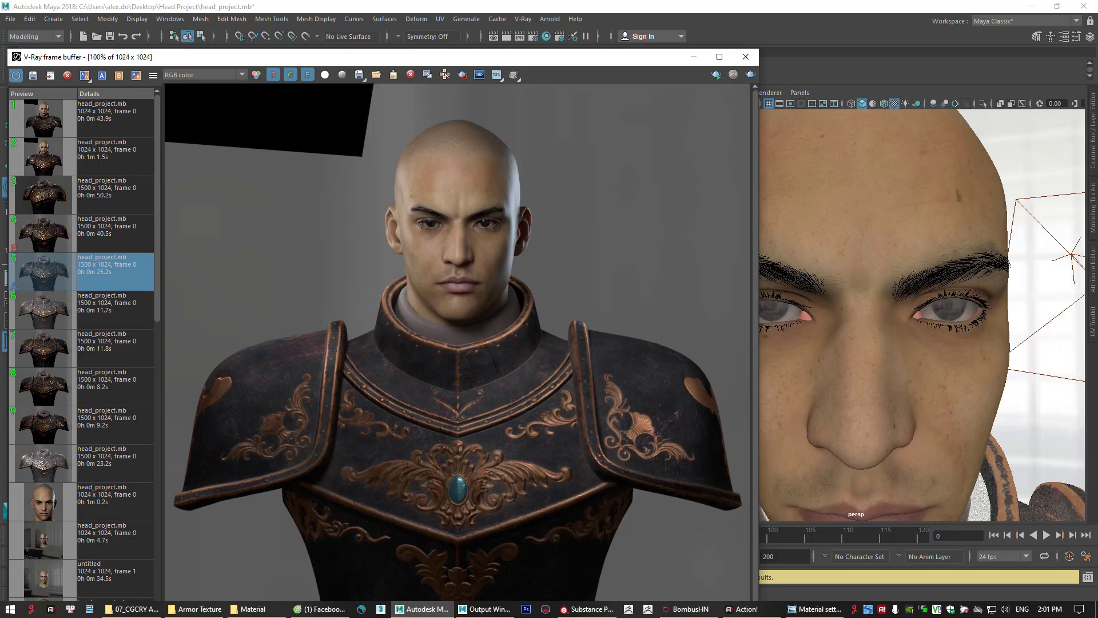
Bring up a smaller Hypershade window over the render and open Armor_material's diffuse texture to check its color space
{"action": "left_click_drag", "start_coordinate": [1097, 69], "coordinate": [694, 33]}
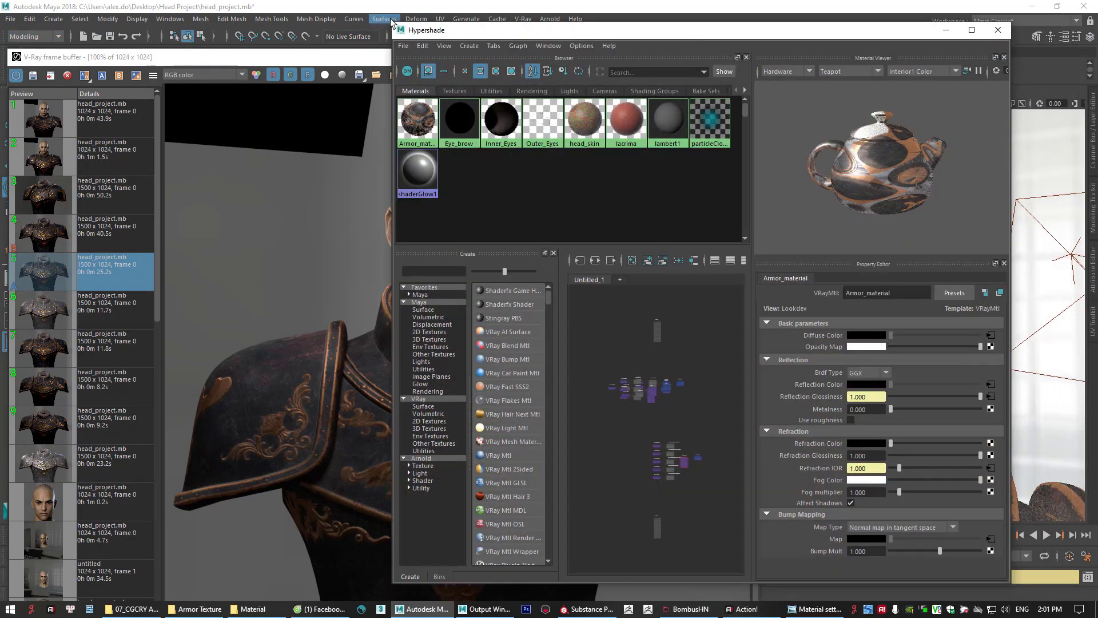
{"action": "left_click_drag", "start_coordinate": [393, 23], "coordinate": [450, 115]}
{"action": "left_click_drag", "start_coordinate": [579, 126], "coordinate": [526, 92]}
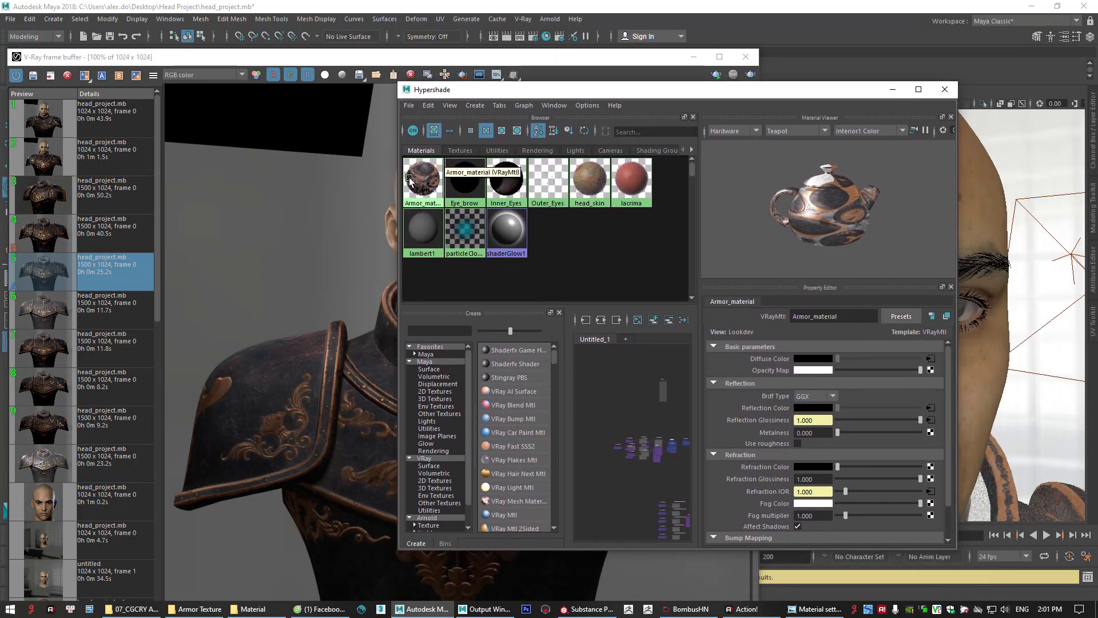
{"action": "left_click", "coordinate": [410, 179]}
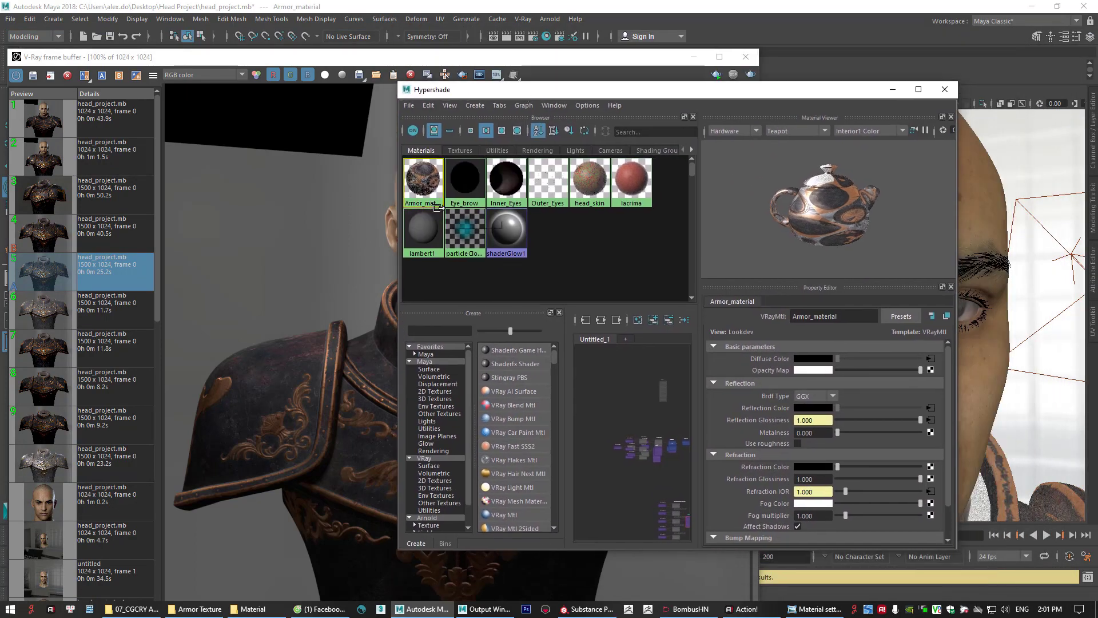
{"action": "left_click", "coordinate": [930, 359]}
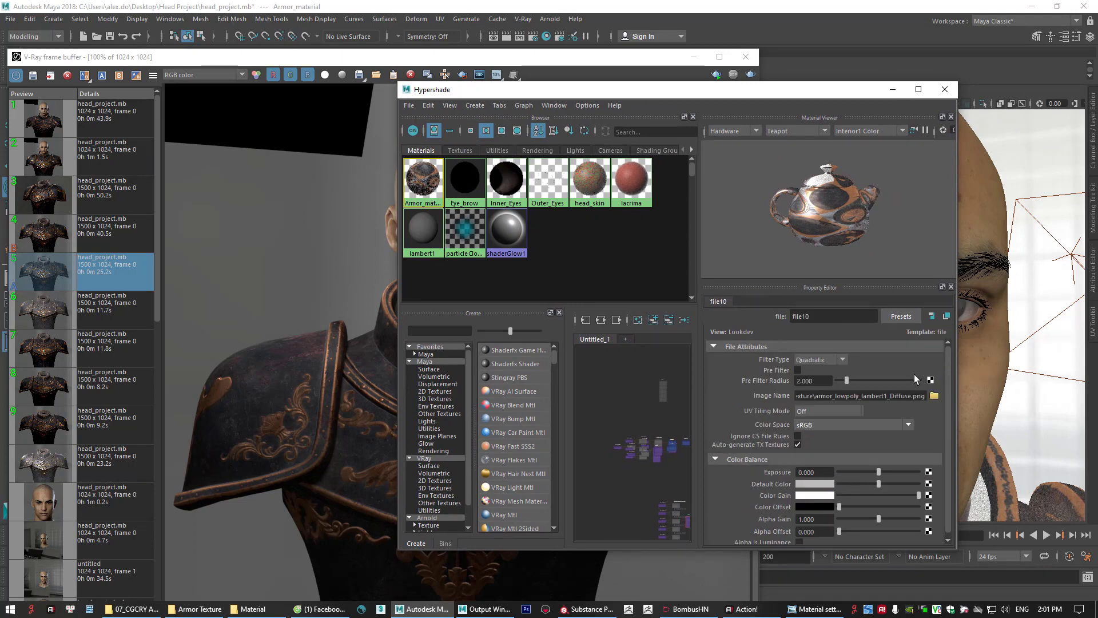
Set the color space of Armor_material's reflection glossiness texture to Raw
{"action": "left_click", "coordinate": [426, 183]}
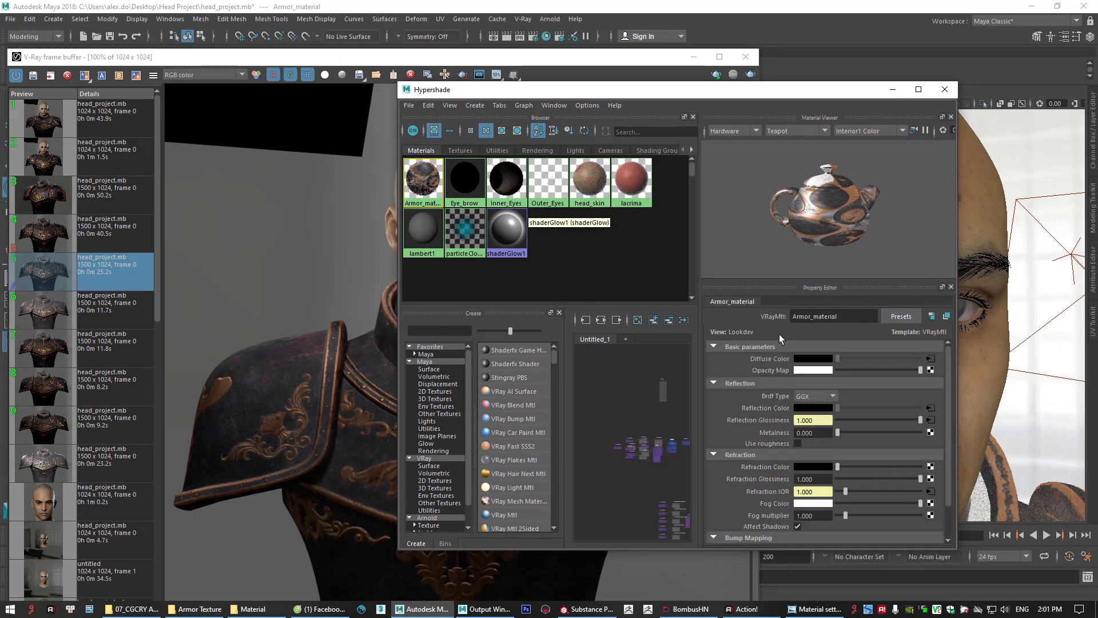
{"action": "left_click", "coordinate": [929, 421]}
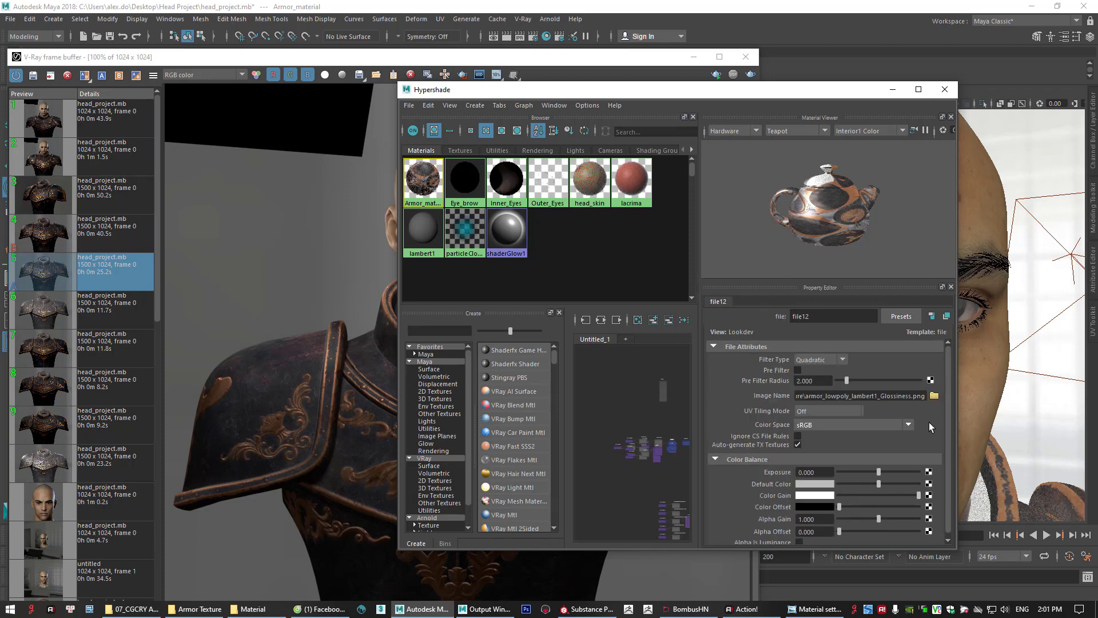
{"action": "left_click", "coordinate": [429, 181]}
{"action": "left_click", "coordinate": [931, 419]}
{"action": "left_click", "coordinate": [834, 426]}
{"action": "scroll", "coordinate": [823, 503], "scroll_direction": "up", "scroll_amount": 1}
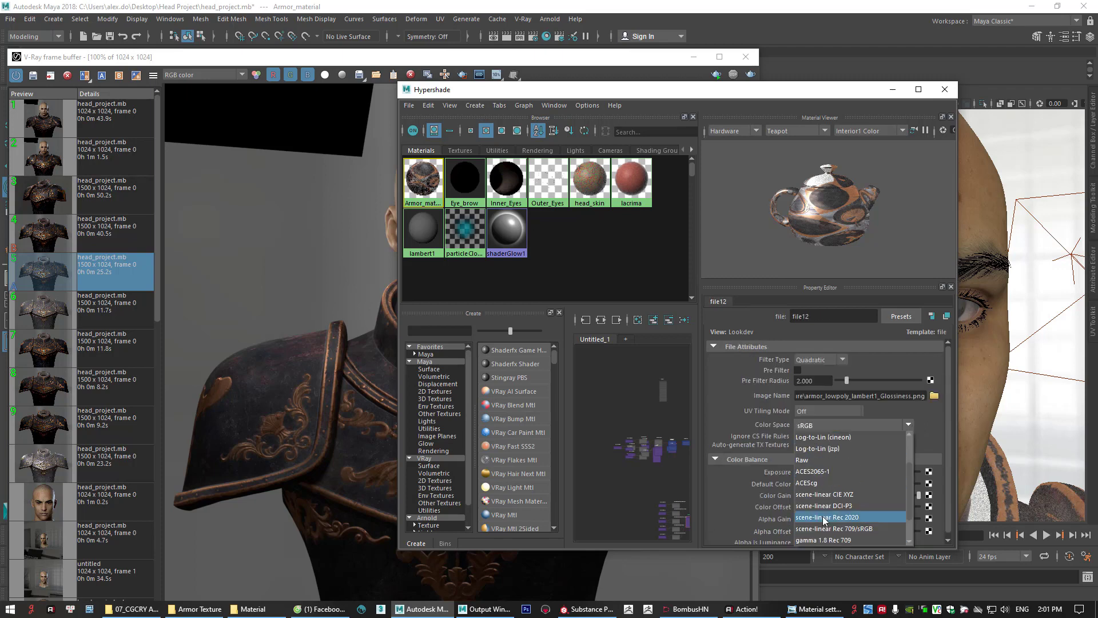
{"action": "left_click", "coordinate": [816, 460]}
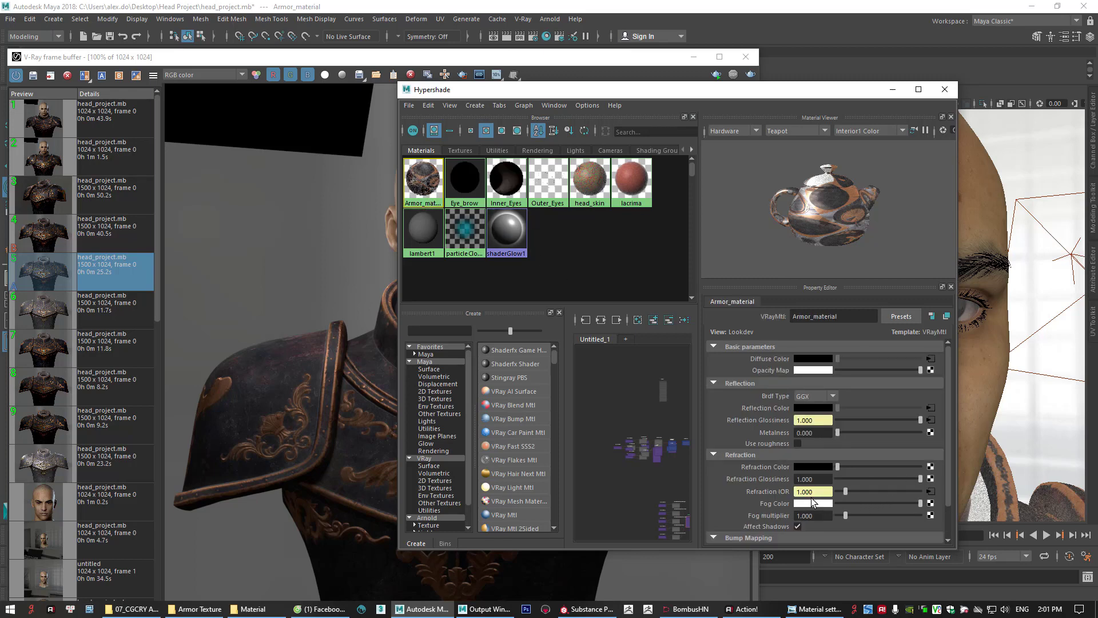
Set the color space of Armor_material's refraction IOR texture to Raw
{"action": "left_click", "coordinate": [931, 493]}
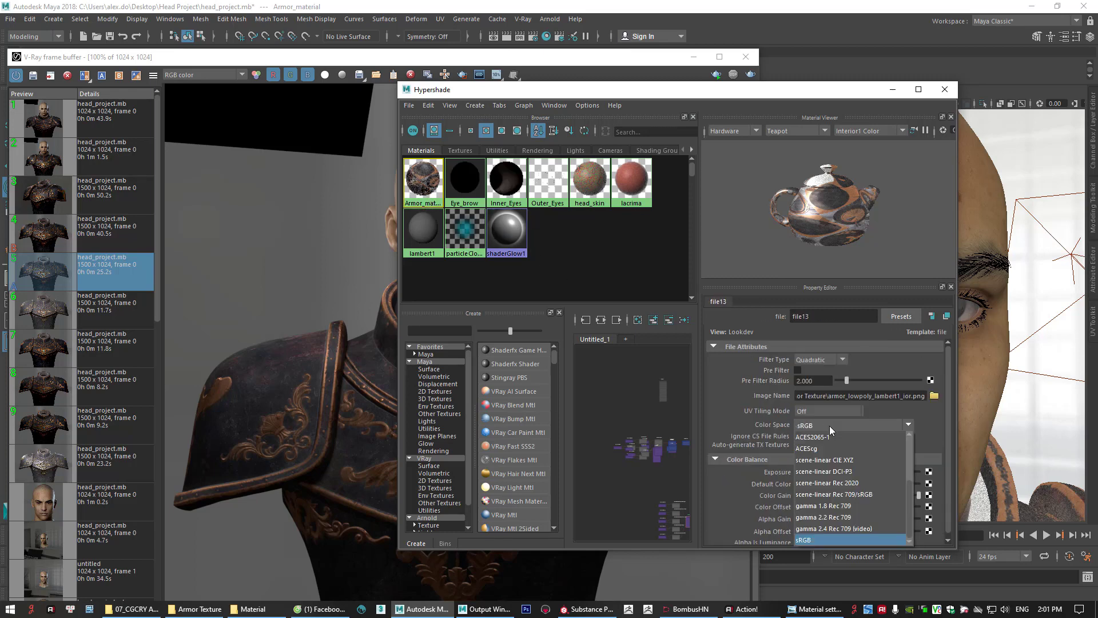
{"action": "left_click", "coordinate": [831, 425]}
{"action": "left_click", "coordinate": [819, 460]}
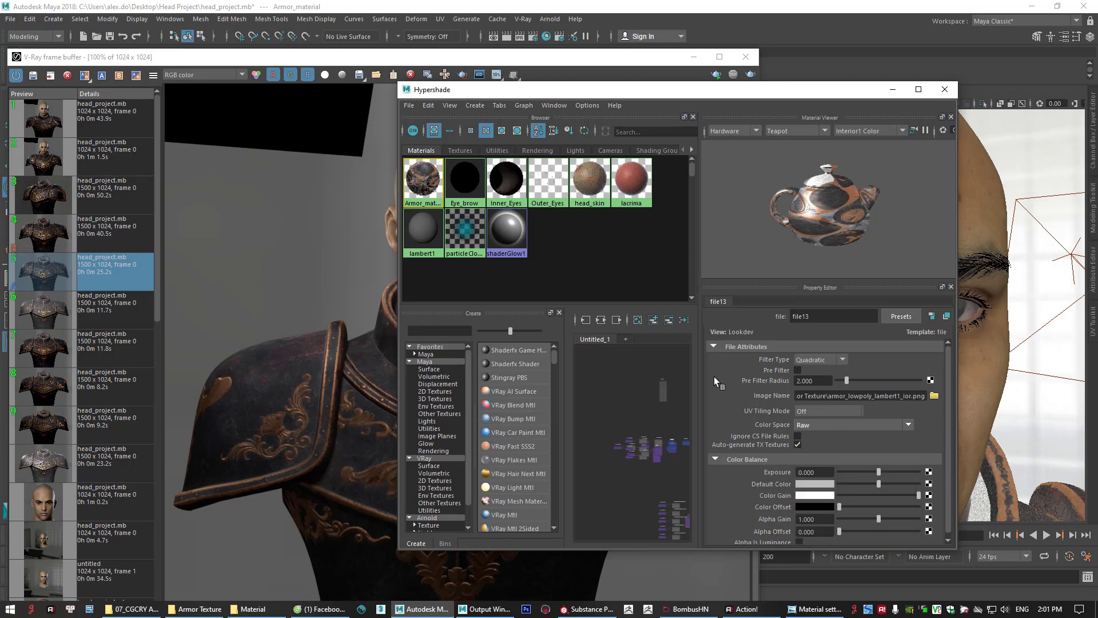
Set the color space of Armor_material's normal map texture to Raw, then return to the material's properties
{"action": "scroll", "coordinate": [854, 495], "scroll_direction": "down", "scroll_amount": 2}
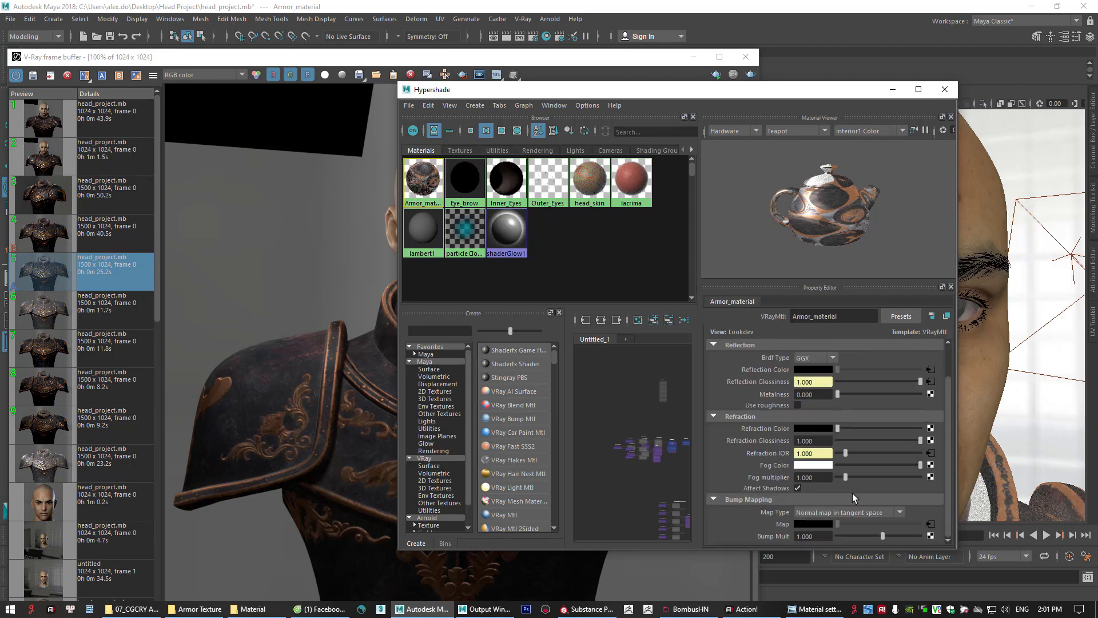
{"action": "left_click", "coordinate": [931, 524]}
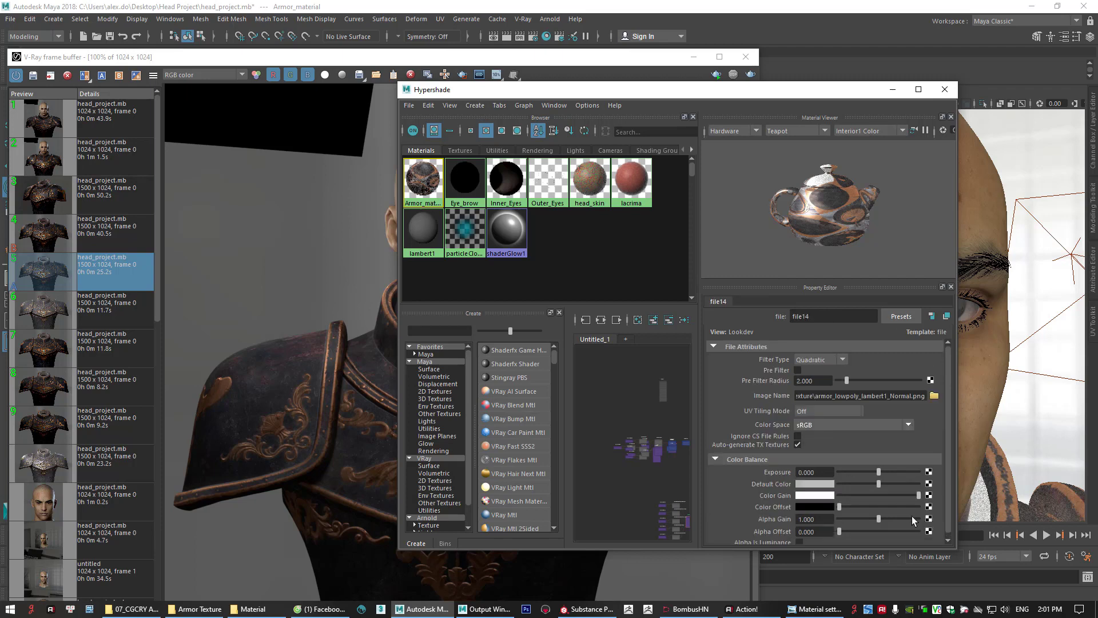
{"action": "left_click", "coordinate": [814, 426]}
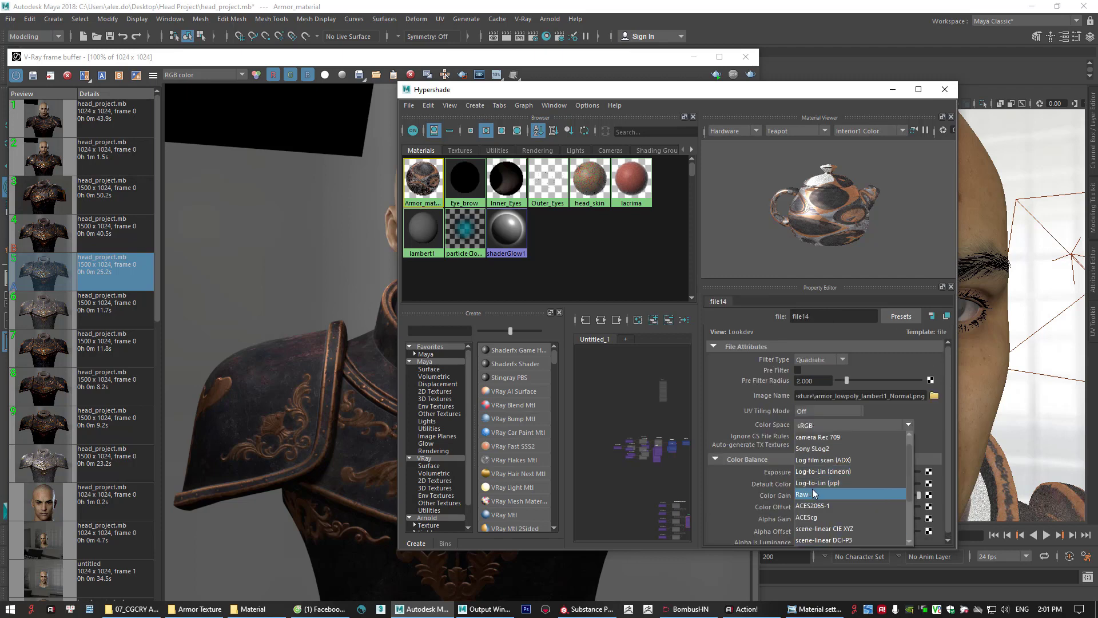
{"action": "left_click", "coordinate": [815, 493]}
{"action": "left_click", "coordinate": [422, 184]}
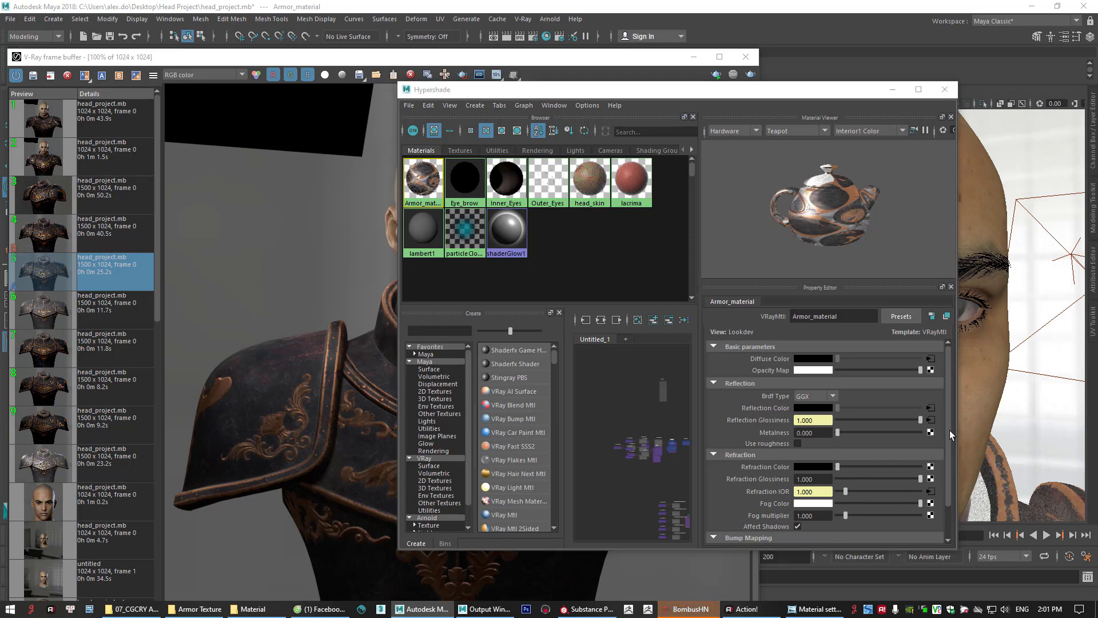
Mark the texture inputs of Reflection Glossiness, Refraction IOR and the bump map in red with the on-screen pen
{"action": "key", "text": "F8"}
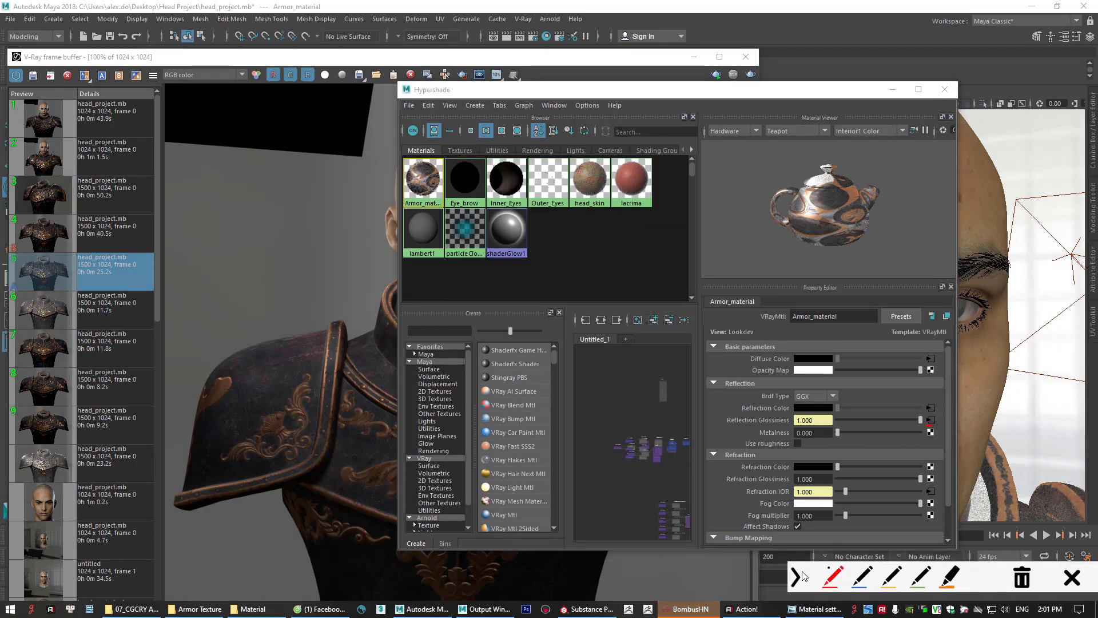
{"action": "left_click_drag", "start_coordinate": [926, 425], "coordinate": [932, 425]}
{"action": "left_click_drag", "start_coordinate": [926, 497], "coordinate": [935, 496]}
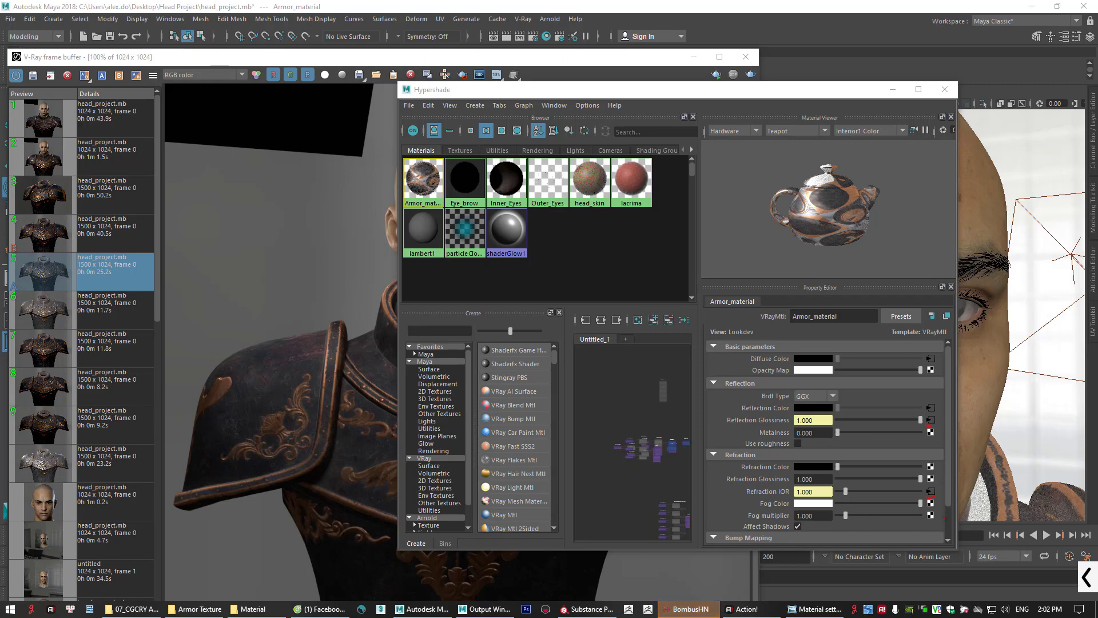
{"action": "key", "text": "Escape"}
{"action": "left_click_drag", "start_coordinate": [948, 493], "coordinate": [950, 518]}
{"action": "key", "text": "ctrl+alt+g"}
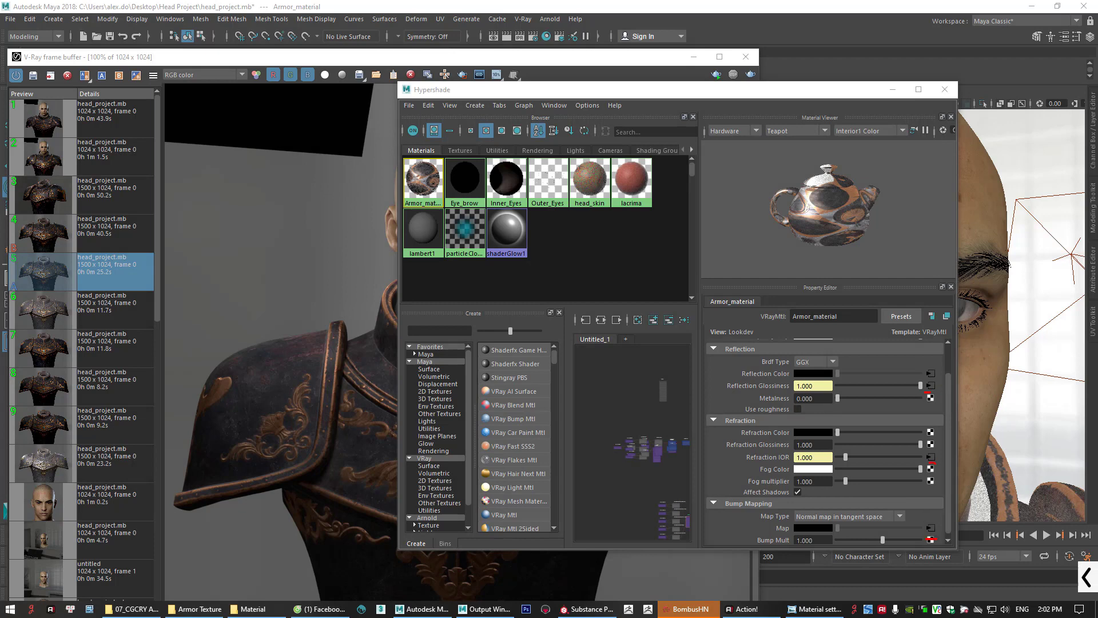
Clear the red pen marks and re-render the front view of the bust in the V-Ray frame buffer
{"action": "key", "text": "Escape"}
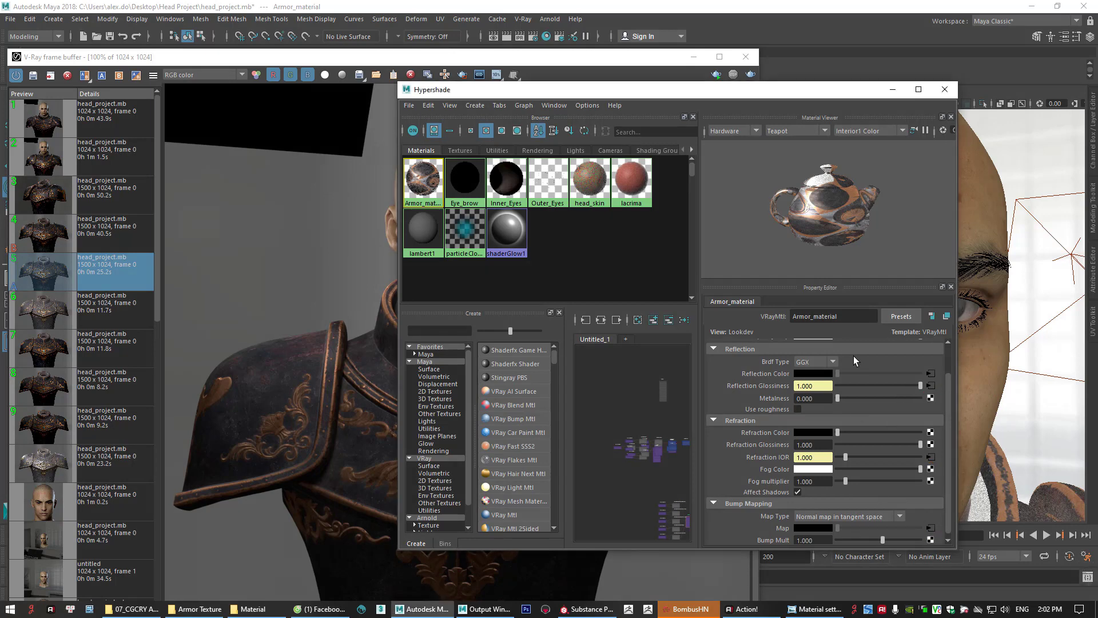
{"action": "left_click", "coordinate": [394, 61]}
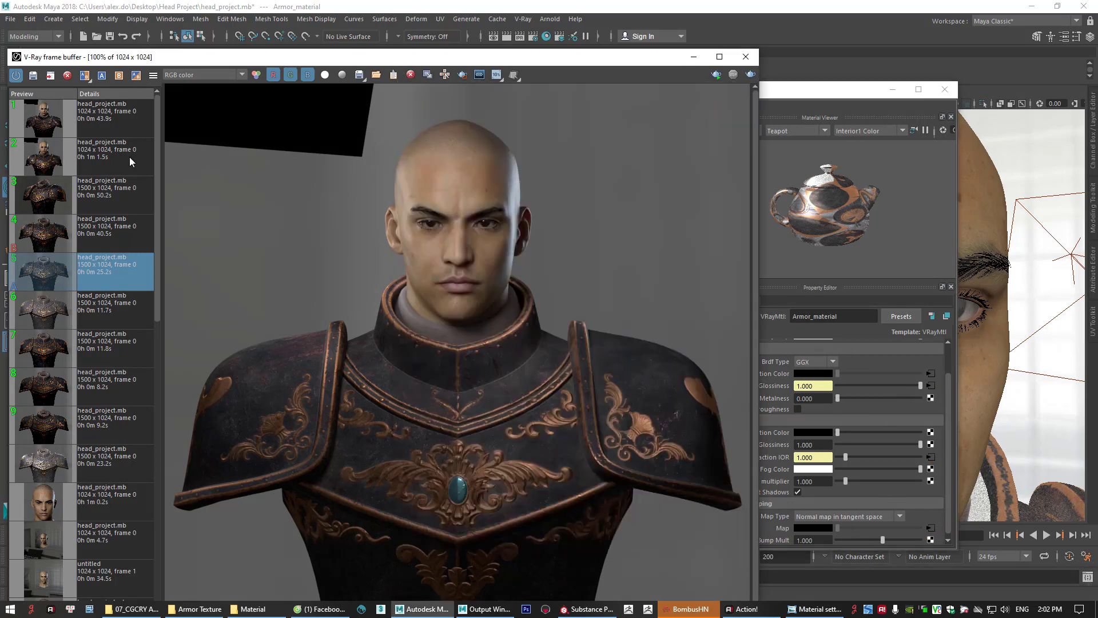
{"action": "left_click", "coordinate": [749, 75]}
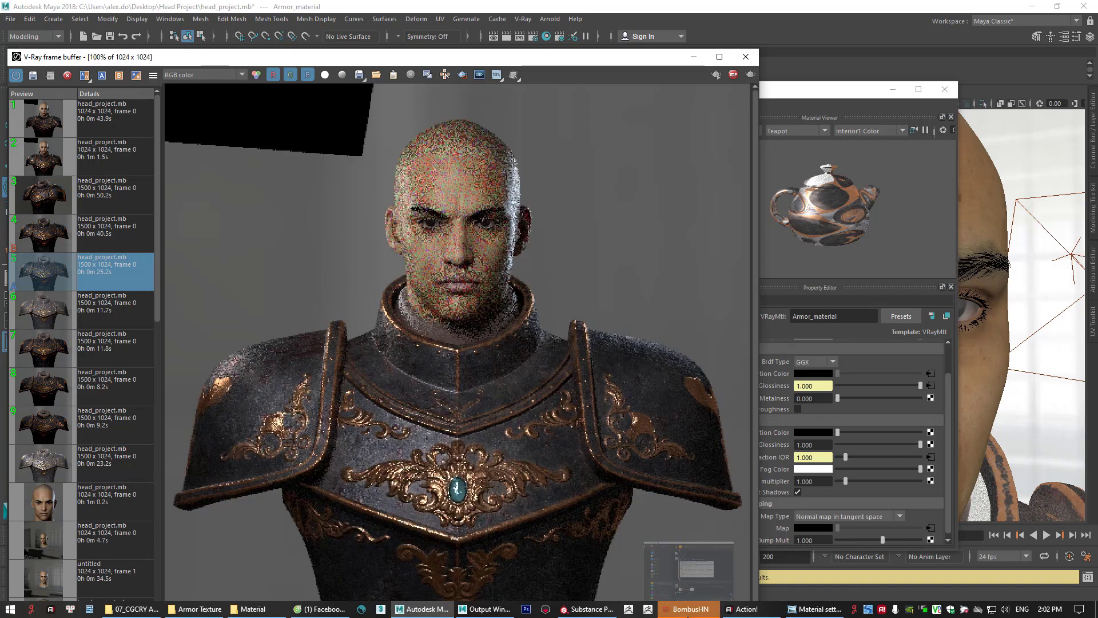
{"action": "mouse_move", "coordinate": [679, 612]}
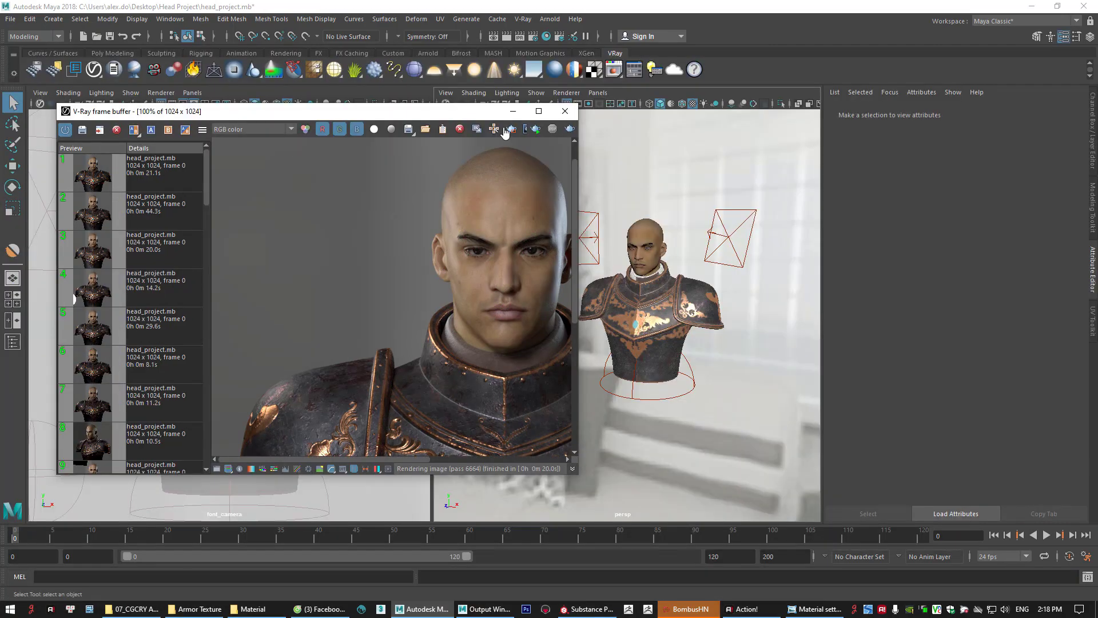
Render only a region around the gem on the chest plate and examine the ornament up close
{"action": "left_click", "coordinate": [570, 129]}
{"action": "scroll", "coordinate": [480, 297], "scroll_direction": "down", "scroll_amount": 1}
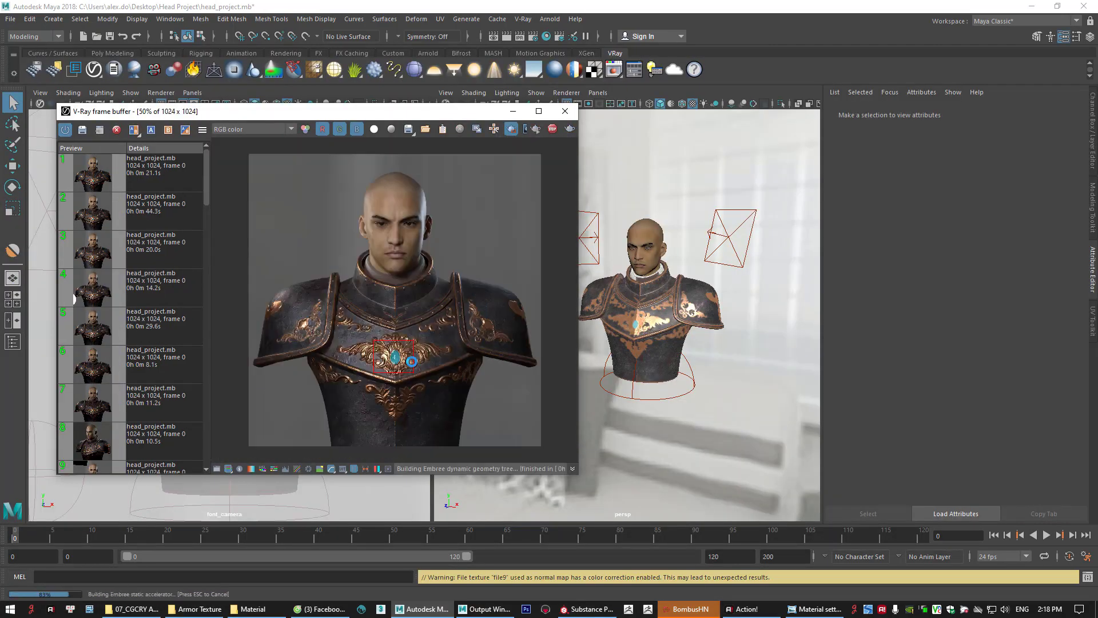
{"action": "scroll", "coordinate": [405, 369], "scroll_direction": "up", "scroll_amount": 2}
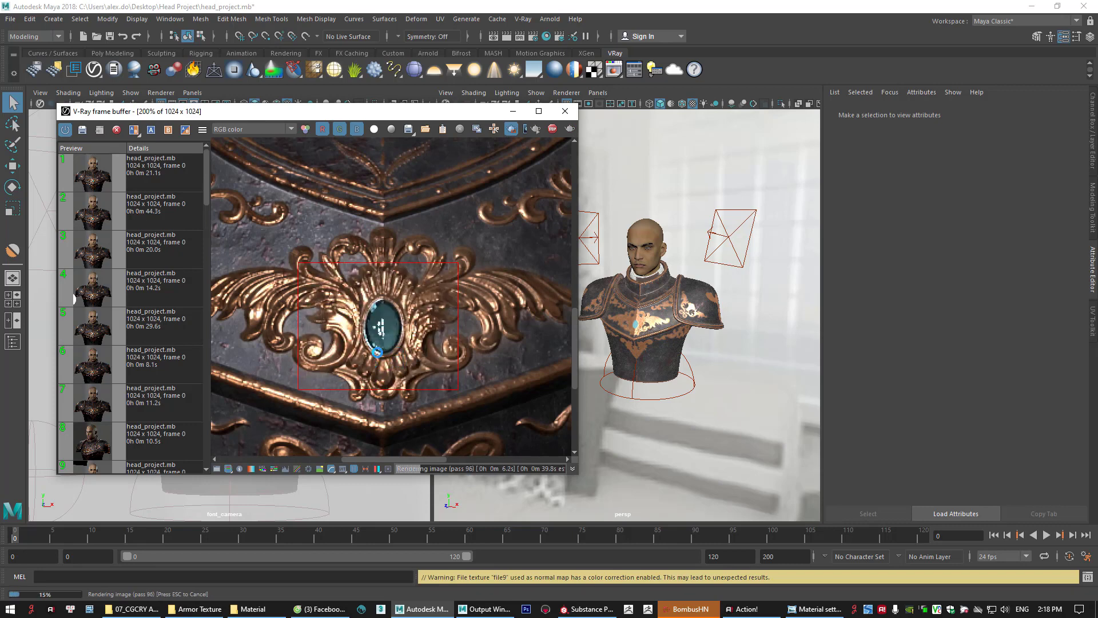
{"action": "scroll", "coordinate": [377, 351], "scroll_direction": "up", "scroll_amount": 1}
{"action": "scroll", "coordinate": [420, 362], "scroll_direction": "down", "scroll_amount": 3}
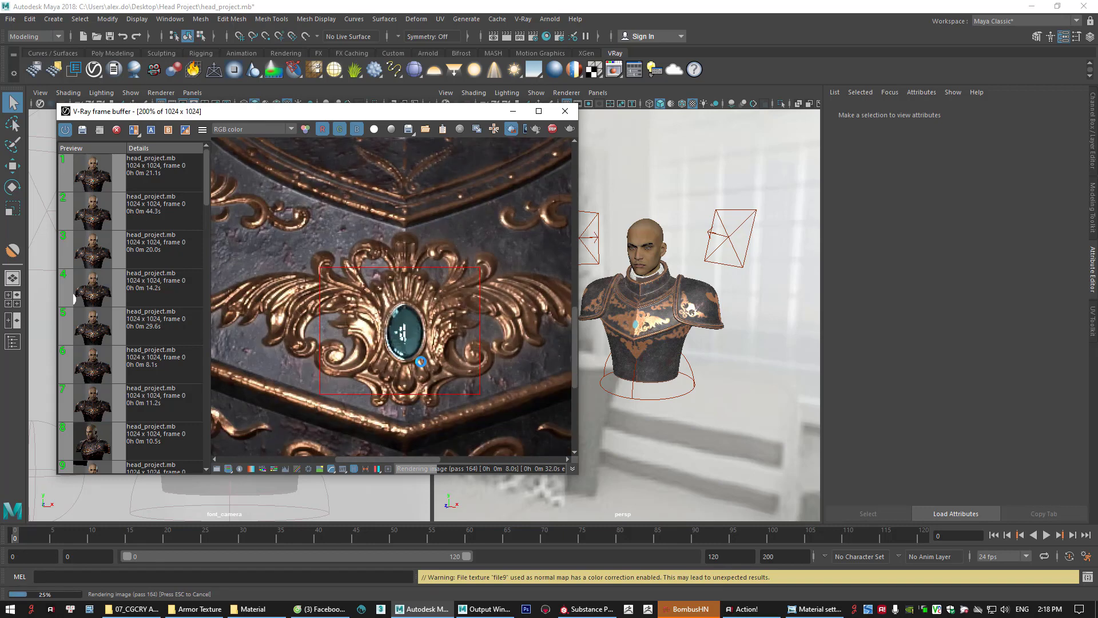
{"action": "scroll", "coordinate": [399, 379], "scroll_direction": "up", "scroll_amount": 2}
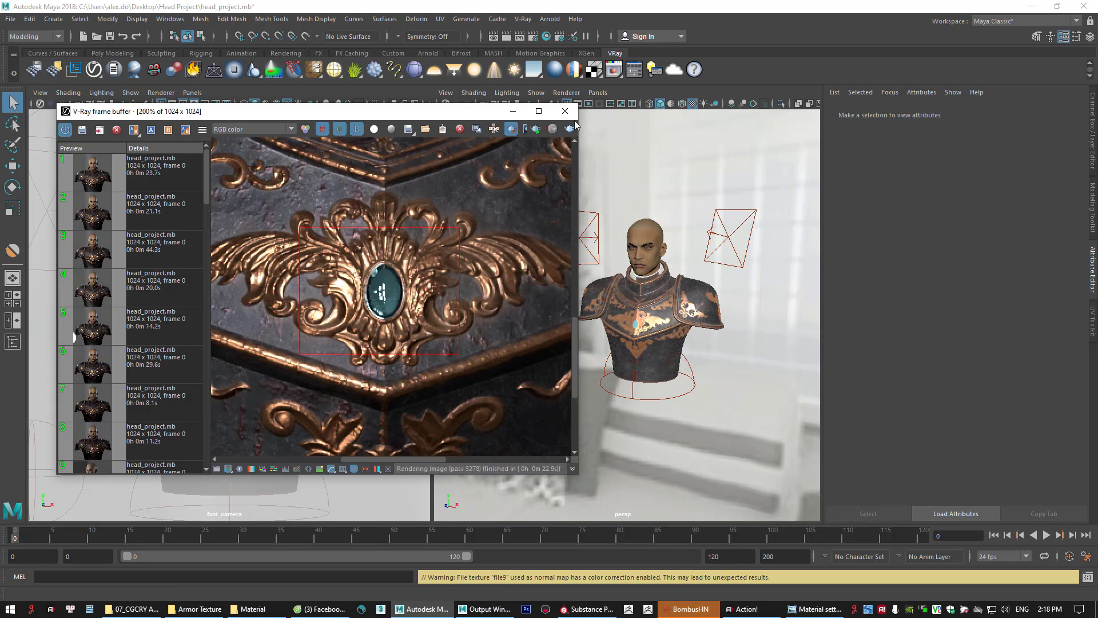
Turn off region rendering, switch the front camera viewport to the three-quarter side camera, and render that view
{"action": "left_click", "coordinate": [512, 128]}
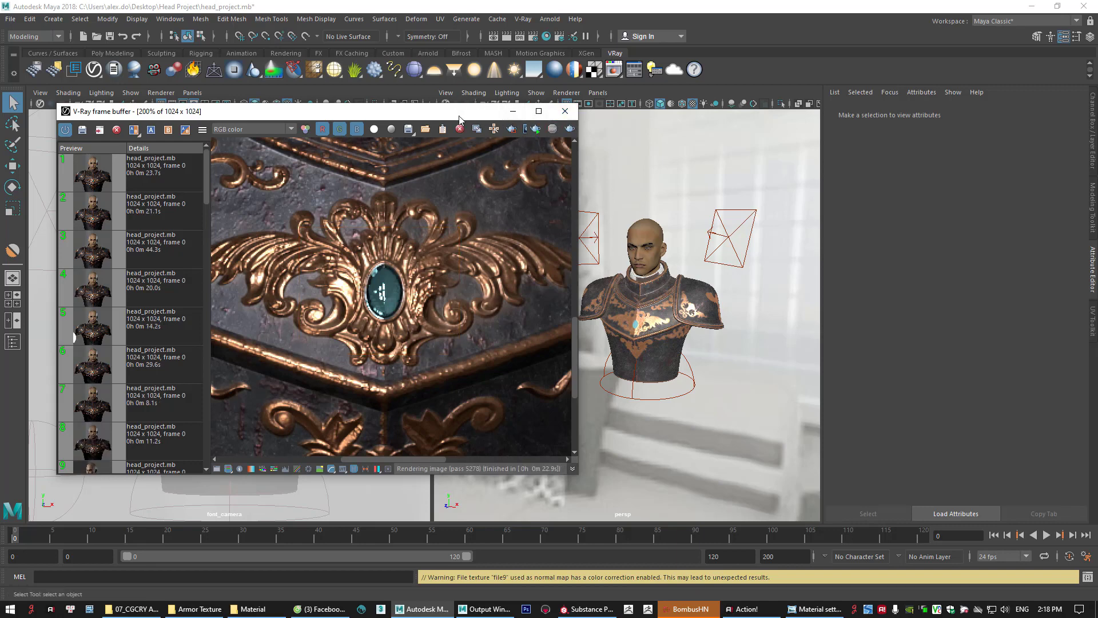
{"action": "left_click_drag", "start_coordinate": [458, 113], "coordinate": [468, 152]}
{"action": "left_click", "coordinate": [580, 154]}
{"action": "left_click", "coordinate": [192, 92]}
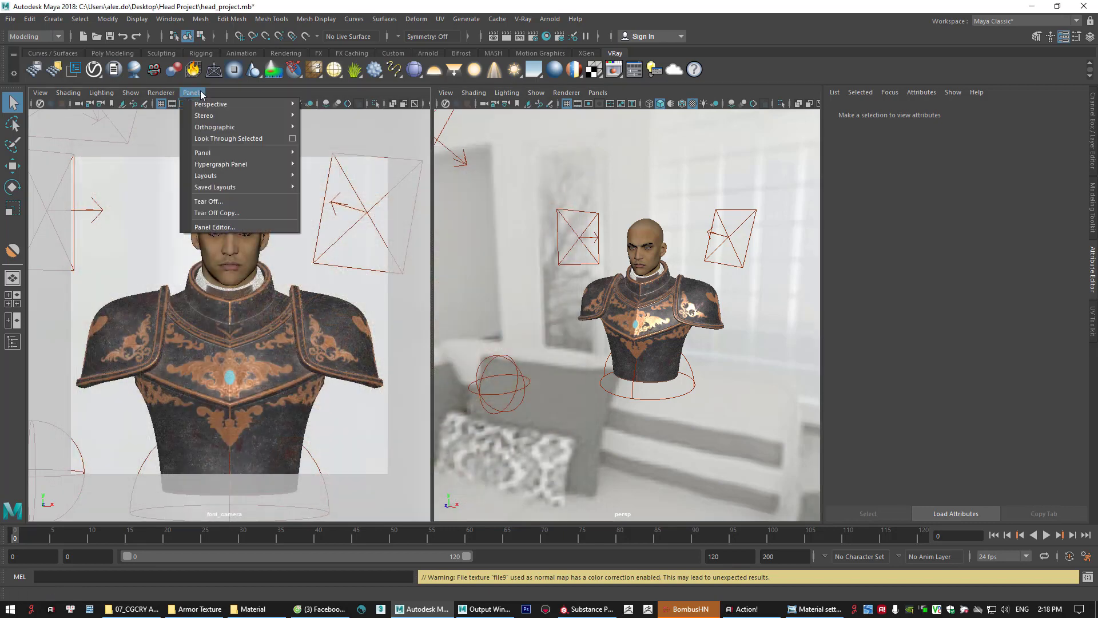
{"action": "mouse_move", "coordinate": [240, 103]}
{"action": "left_click", "coordinate": [354, 127]}
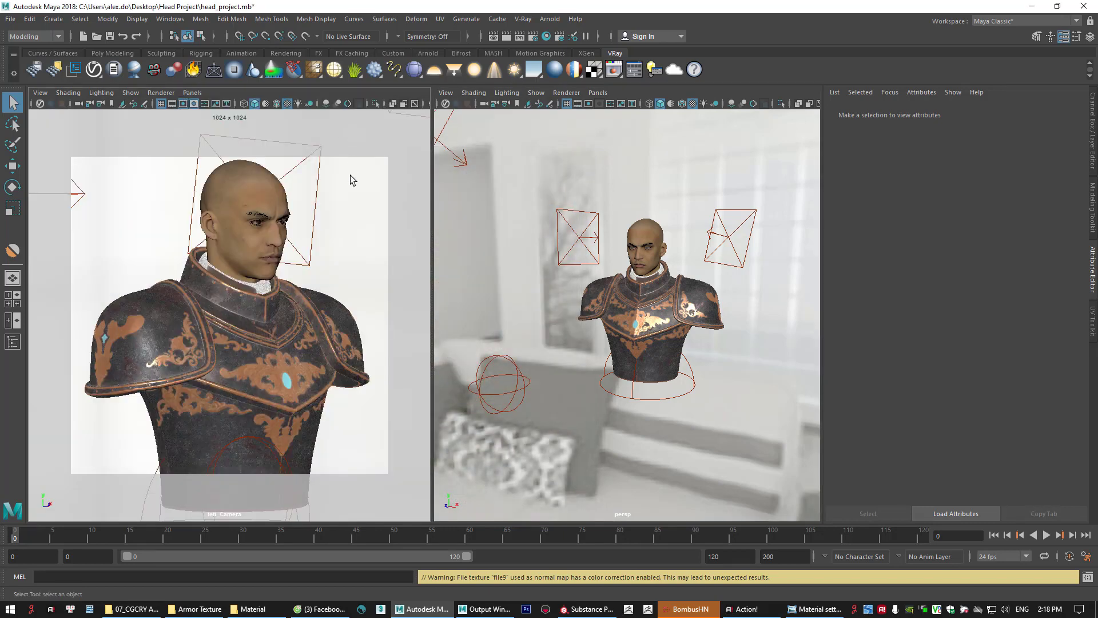
{"action": "left_click", "coordinate": [495, 37]}
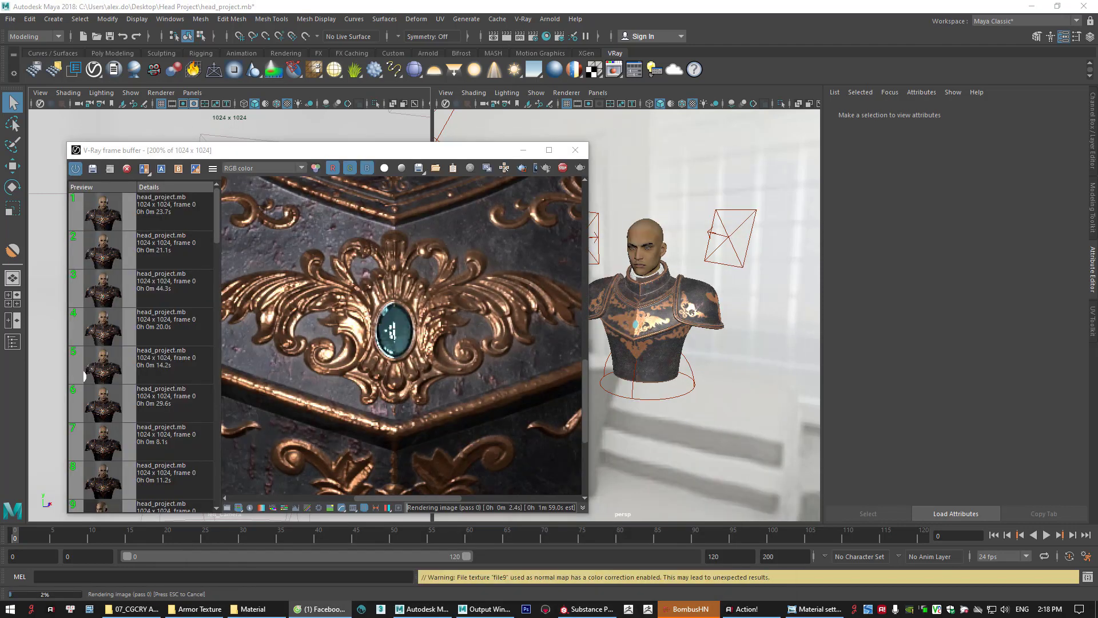
Examine the three-quarter render of the armor in a maximized V-Ray frame buffer
{"action": "scroll", "coordinate": [378, 334], "scroll_direction": "down", "scroll_amount": 4}
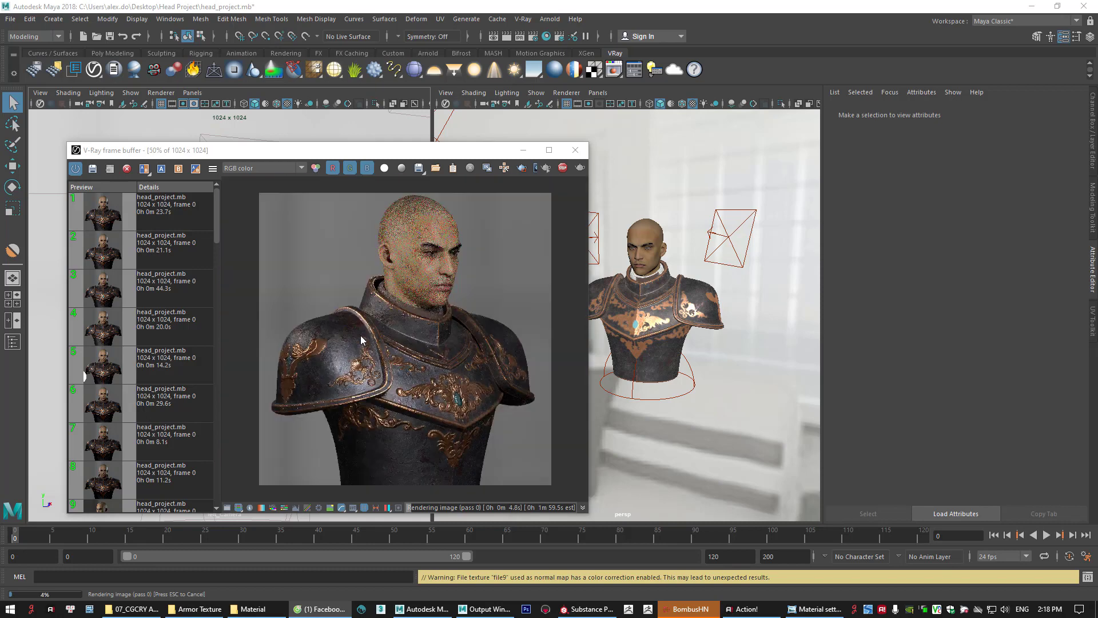
{"action": "scroll", "coordinate": [469, 386], "scroll_direction": "up", "scroll_amount": 2}
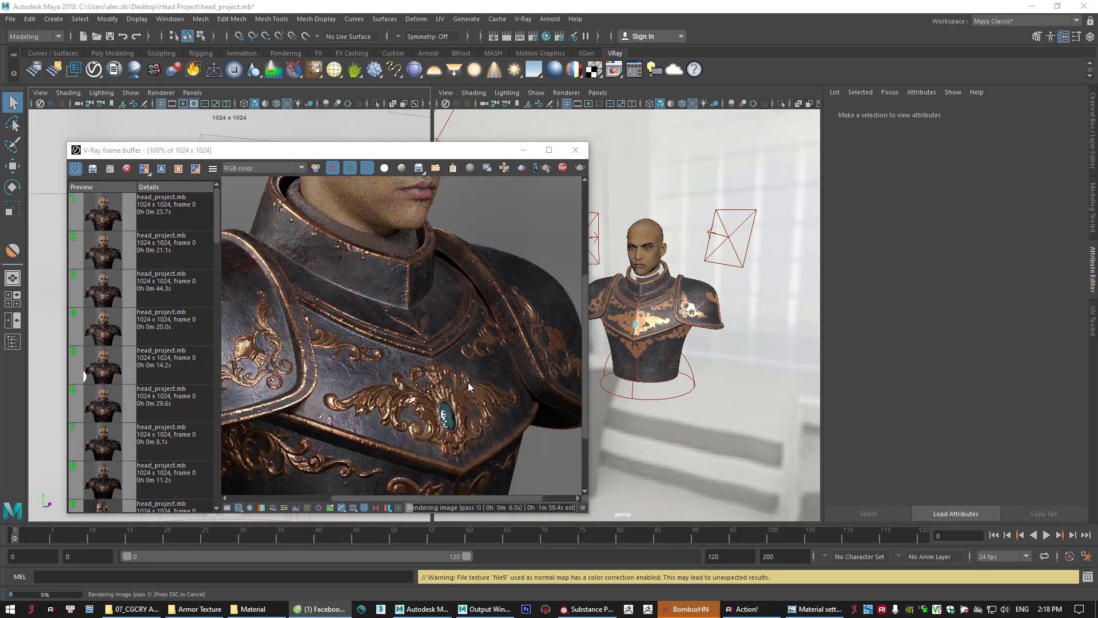
{"action": "middle_click_drag", "start_coordinate": [377, 374], "coordinate": [409, 363]}
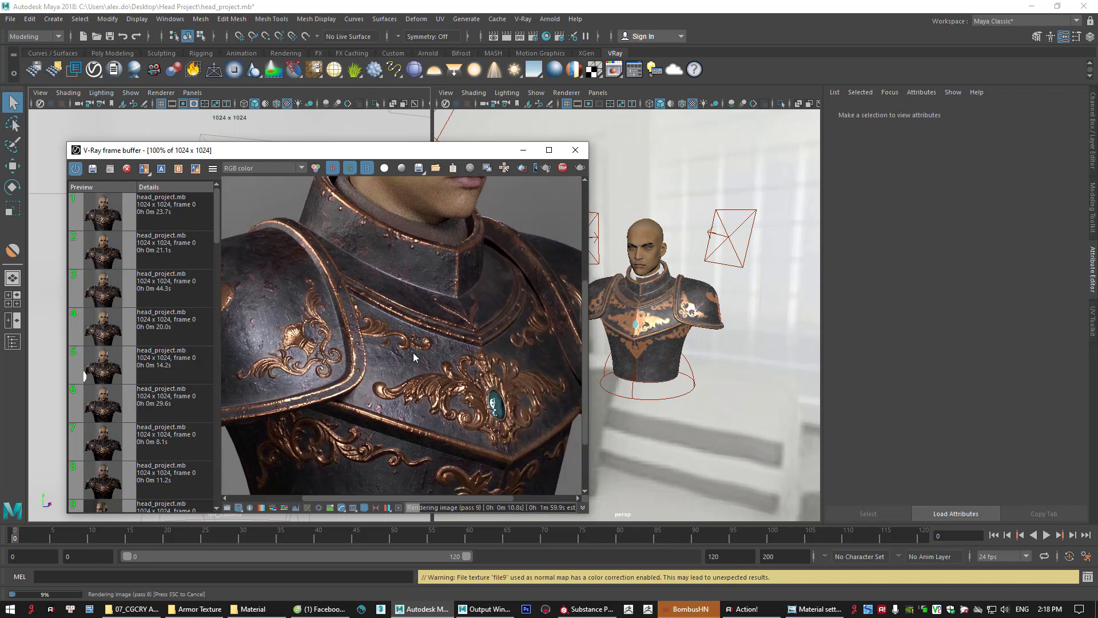
{"action": "scroll", "coordinate": [412, 357], "scroll_direction": "down", "scroll_amount": 2}
{"action": "left_click", "coordinate": [548, 149]}
{"action": "scroll", "coordinate": [661, 312], "scroll_direction": "up", "scroll_amount": 2}
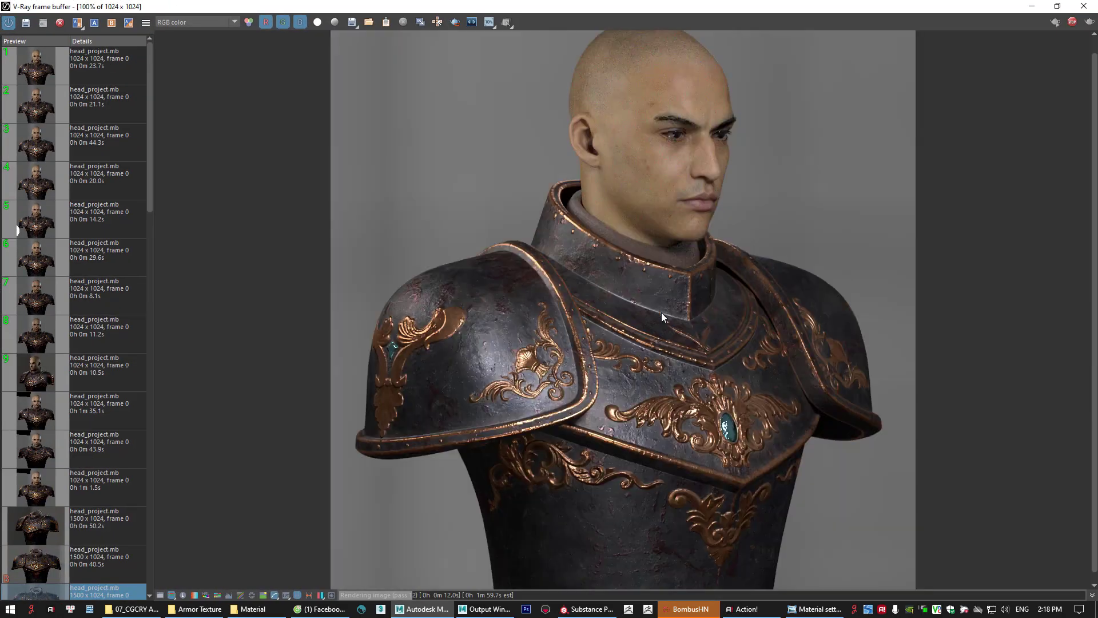
Examine the face, collar and chest ornament closely in the three-quarter render
{"action": "scroll", "coordinate": [729, 137], "scroll_direction": "up", "scroll_amount": 1}
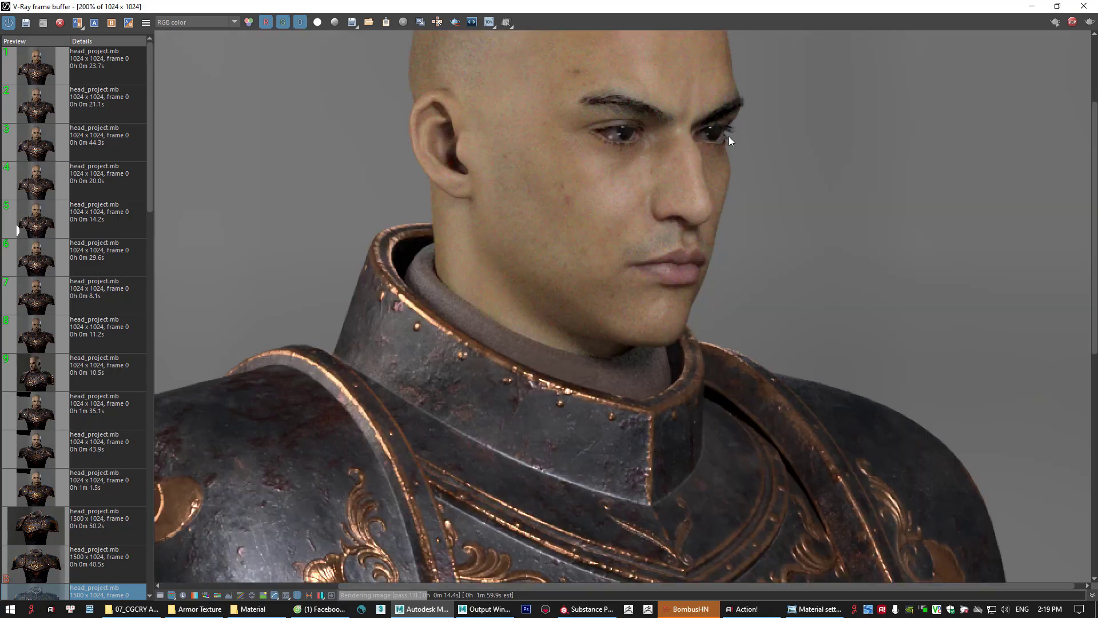
{"action": "scroll", "coordinate": [657, 155], "scroll_direction": "up", "scroll_amount": 1}
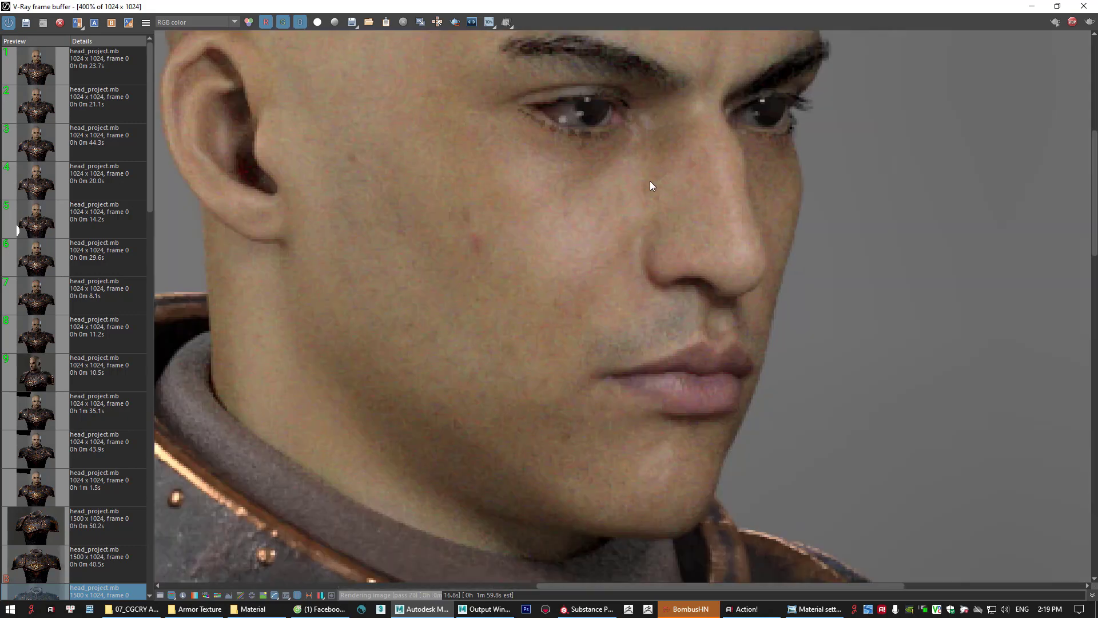
{"action": "scroll", "coordinate": [650, 181], "scroll_direction": "down", "scroll_amount": 1}
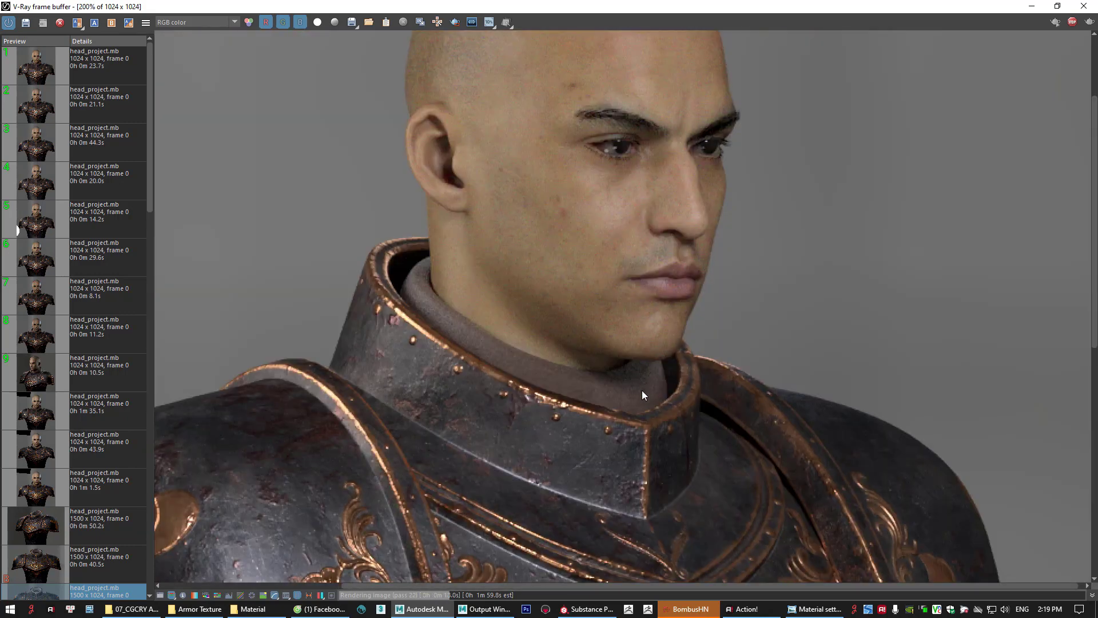
{"action": "middle_click_drag", "start_coordinate": [633, 442], "coordinate": [610, 366]}
{"action": "scroll", "coordinate": [610, 366], "scroll_direction": "down", "scroll_amount": 1}
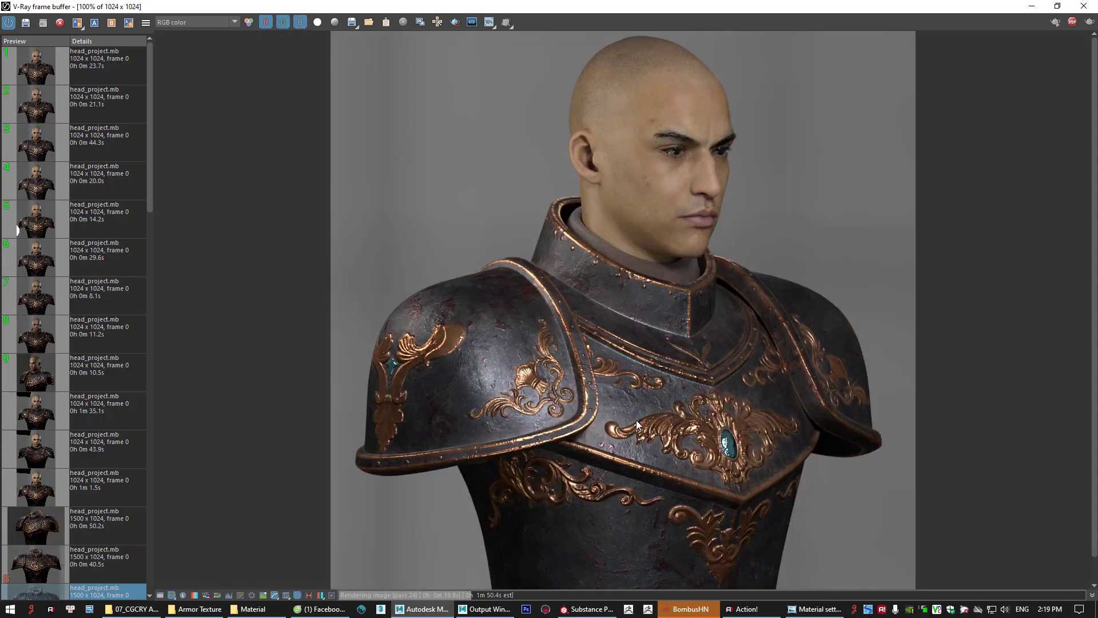
{"action": "scroll", "coordinate": [658, 461], "scroll_direction": "up", "scroll_amount": 1}
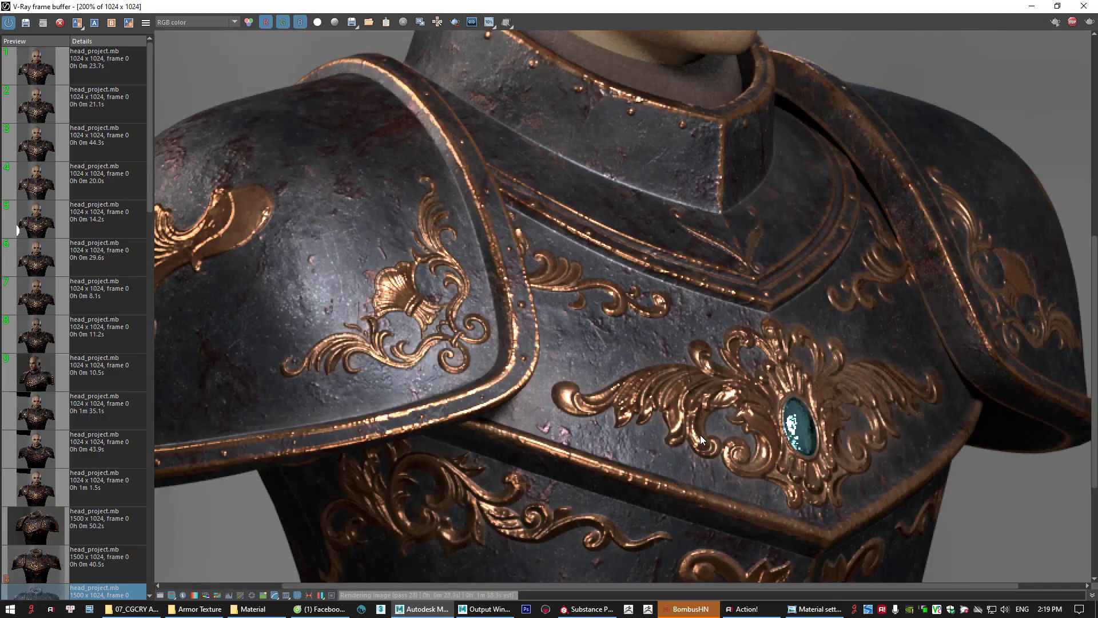
{"action": "scroll", "coordinate": [700, 435], "scroll_direction": "down", "scroll_amount": 1}
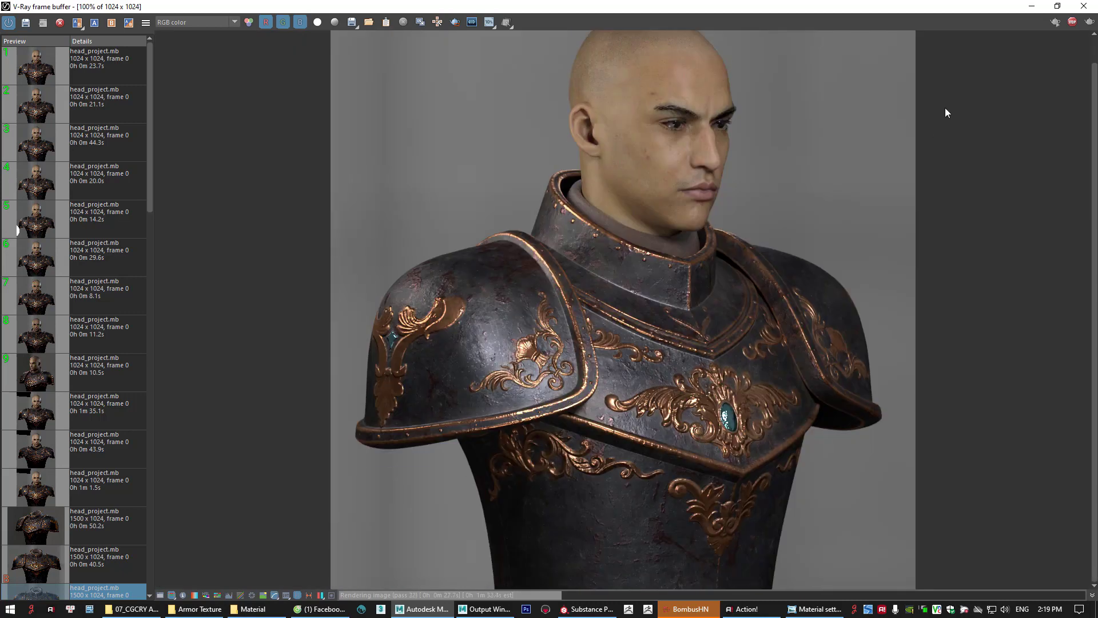
Examine the shoulder plate's copper ornaments and worn metal surface at 200% and 400% zoom
{"action": "scroll", "coordinate": [507, 344], "scroll_direction": "up", "scroll_amount": 1}
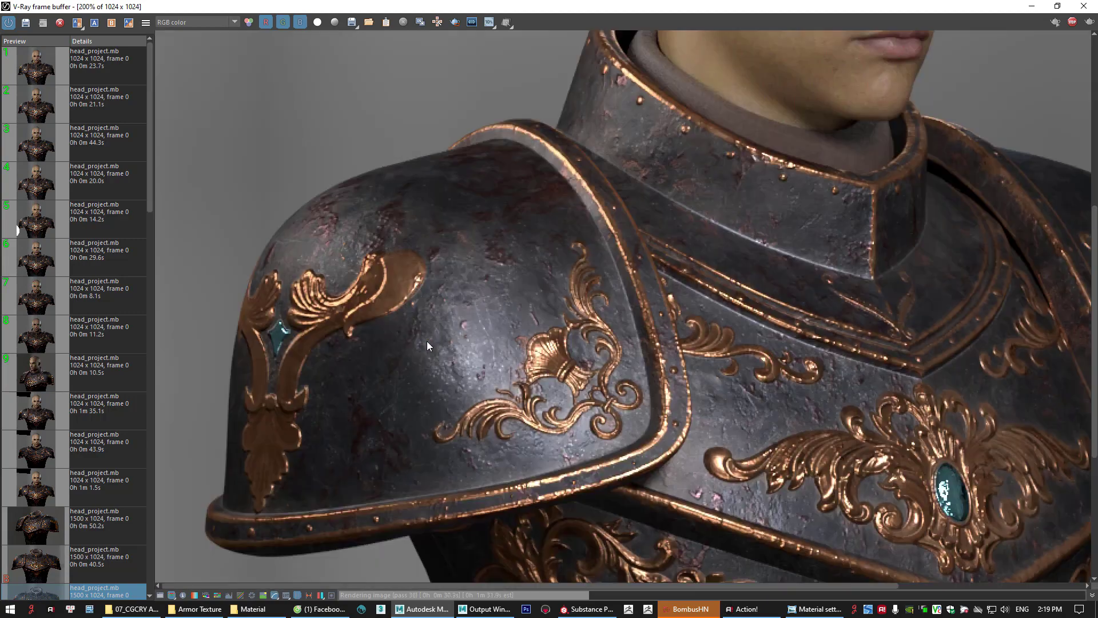
{"action": "scroll", "coordinate": [322, 348], "scroll_direction": "up", "scroll_amount": 1}
{"action": "middle_click_drag", "start_coordinate": [311, 353], "coordinate": [551, 337]}
{"action": "scroll", "coordinate": [551, 338], "scroll_direction": "down", "scroll_amount": 1}
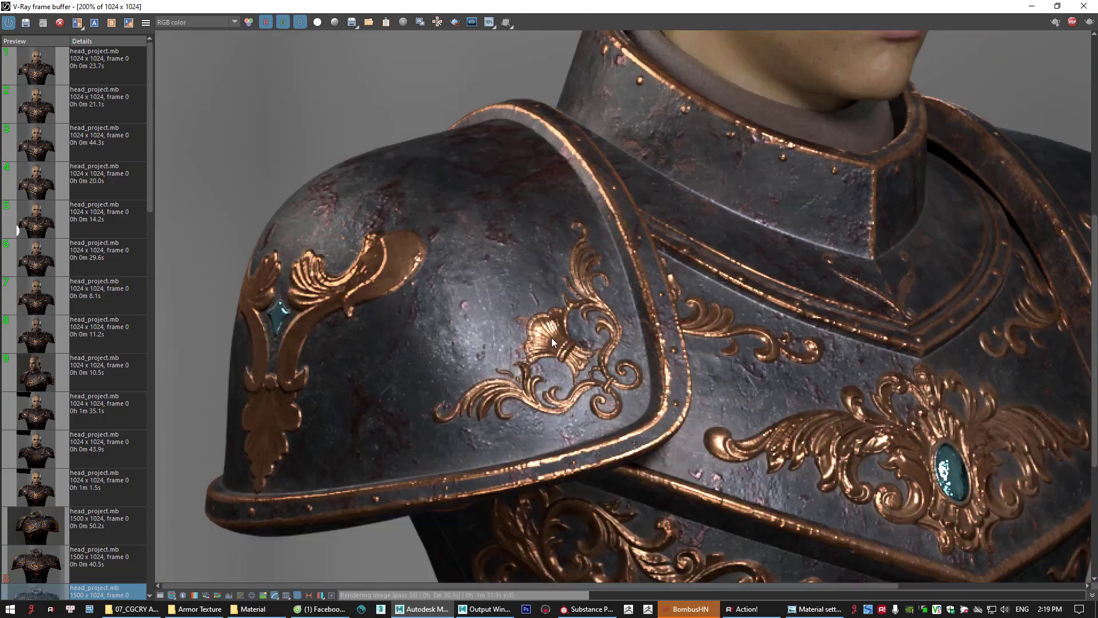
{"action": "scroll", "coordinate": [551, 338], "scroll_direction": "up", "scroll_amount": 1}
{"action": "middle_click_drag", "start_coordinate": [355, 335], "coordinate": [712, 336]}
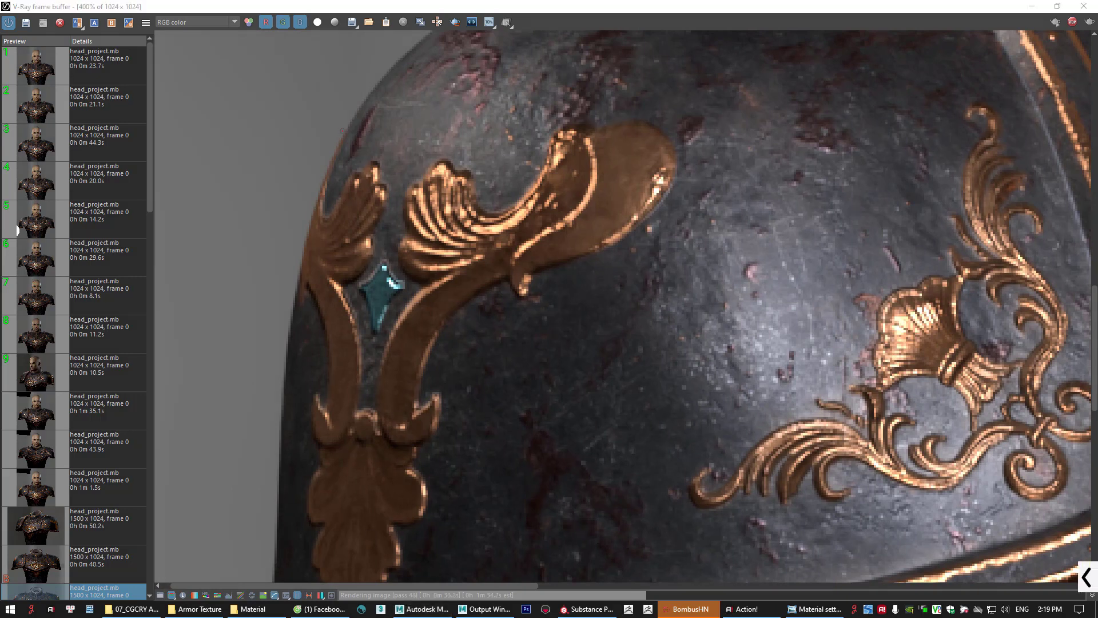
Outline the shoulder plate's outer edge beside the ornament with the red on-screen pen, then clear the mark
{"action": "mouse_move", "coordinate": [346, 128]}
{"action": "left_mouse_down"}
{"action": "mouse_move", "coordinate": [330, 132]}
{"action": "mouse_move", "coordinate": [309, 182]}
{"action": "mouse_move", "coordinate": [297, 284]}
{"action": "left_mouse_up"}
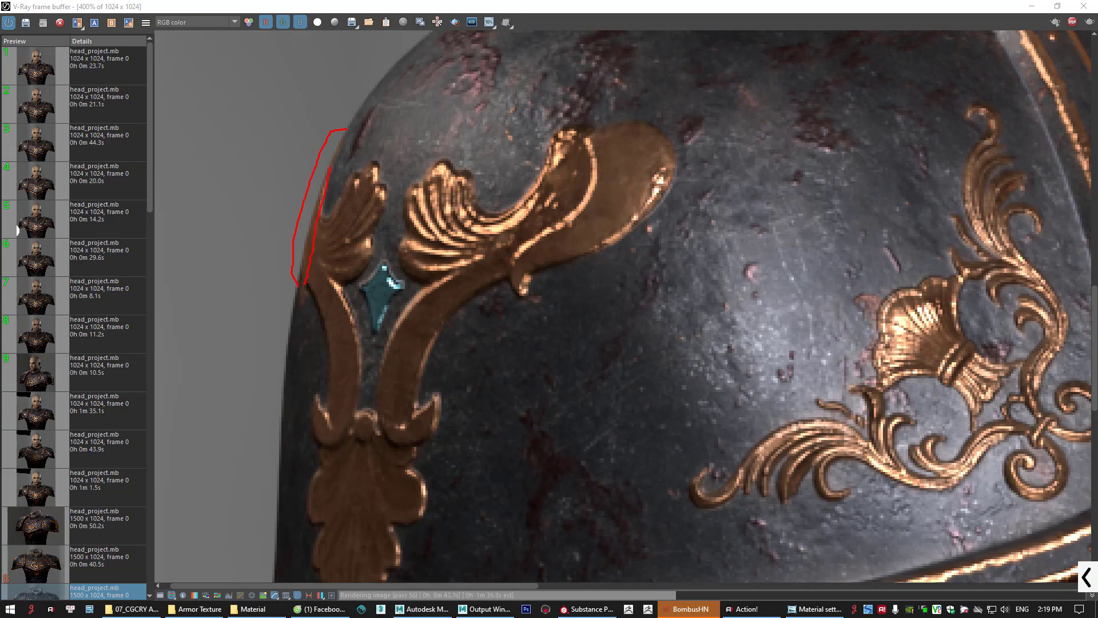
{"action": "key", "text": "Escape"}
{"action": "scroll", "coordinate": [380, 244], "scroll_direction": "down", "scroll_amount": 3}
{"action": "scroll", "coordinate": [645, 331], "scroll_direction": "up", "scroll_amount": 1}
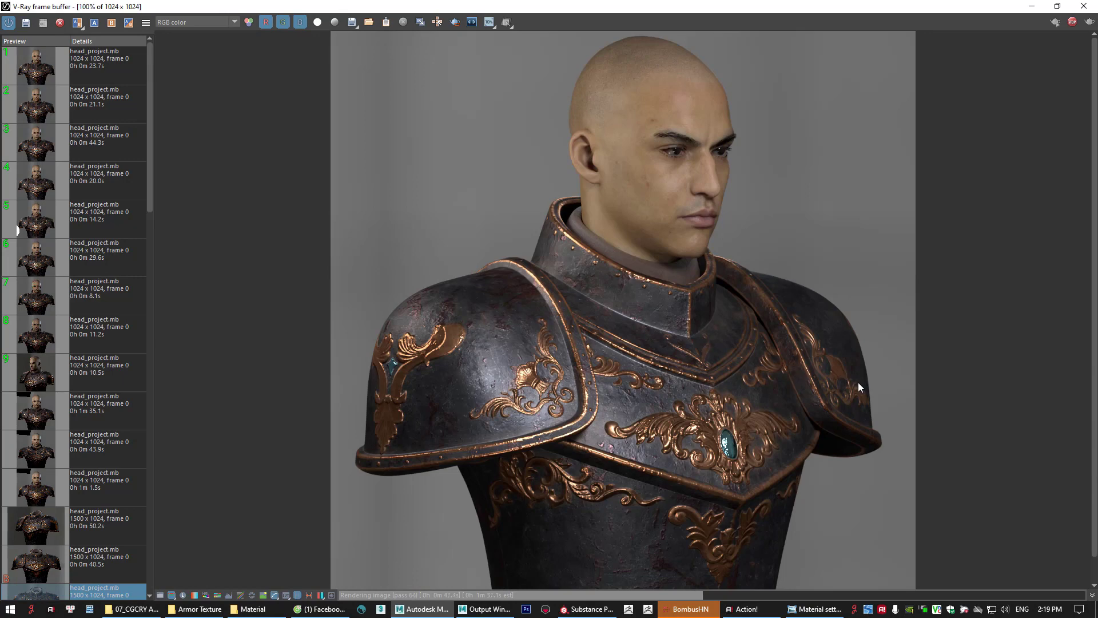
Stop the three-quarter render and compare it with the previous front render from the history, ending on the front render
{"action": "left_click", "coordinate": [1072, 24]}
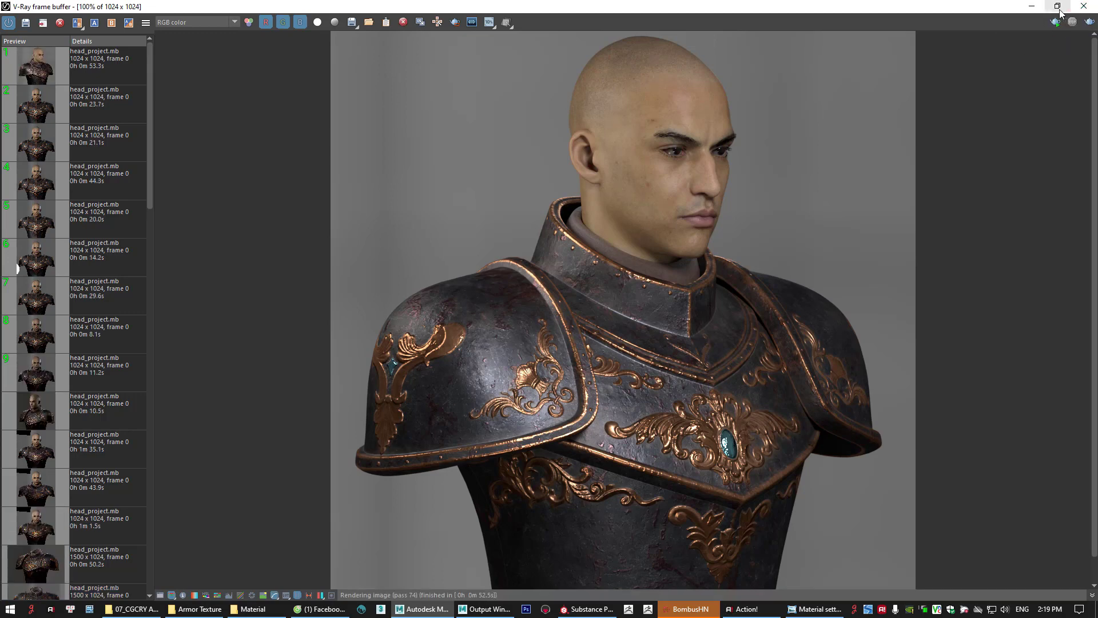
{"action": "left_click", "coordinate": [49, 109]}
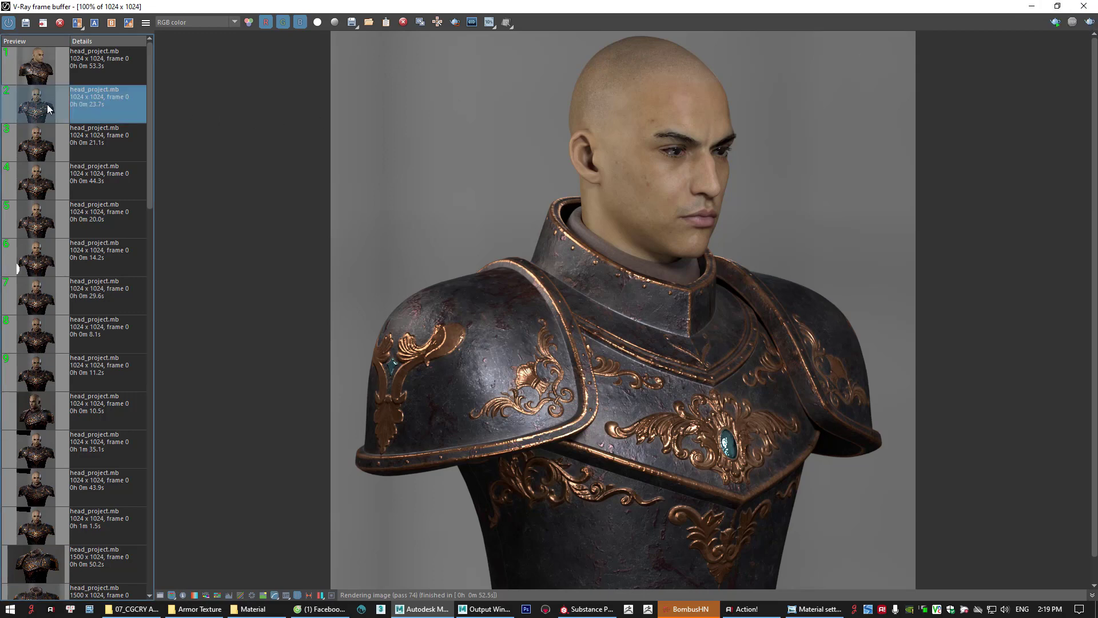
{"action": "left_click", "coordinate": [47, 74]}
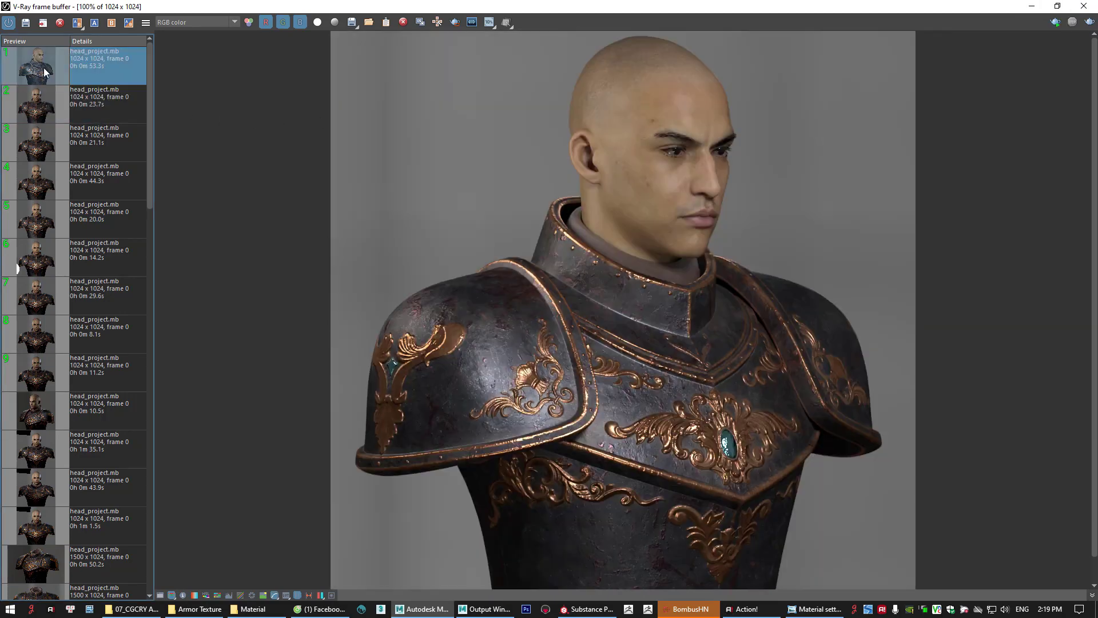
{"action": "left_click", "coordinate": [51, 110]}
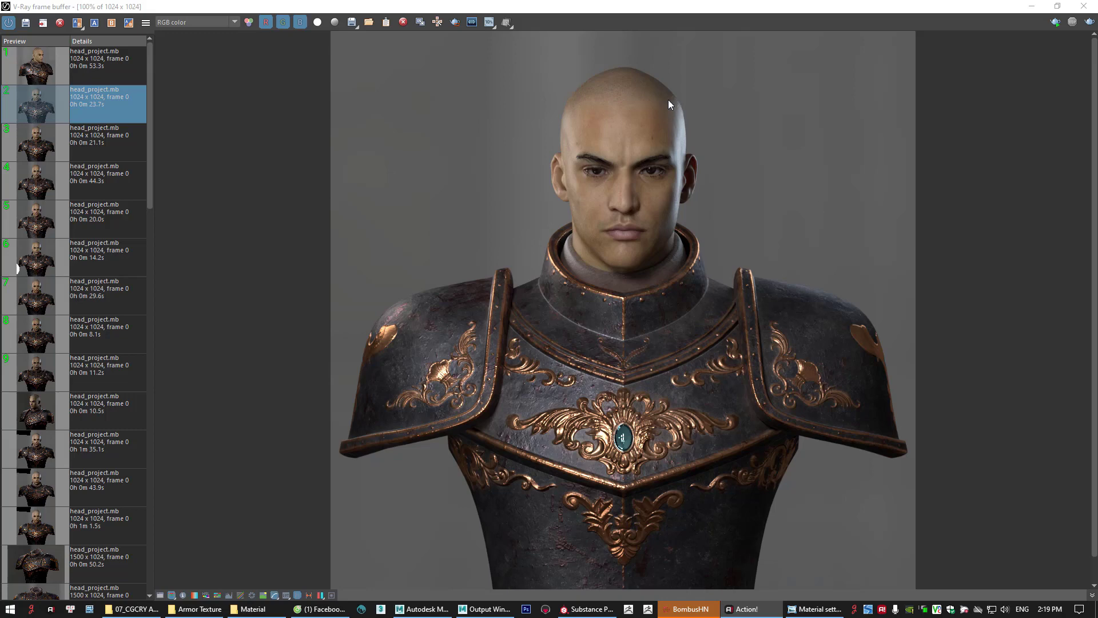
Sketch short hair strokes over the top and sides of the bald head with the red on-screen pen
{"action": "mouse_move", "coordinate": [589, 92]}
{"action": "left_mouse_down"}
{"action": "mouse_move", "coordinate": [567, 90]}
{"action": "mouse_move", "coordinate": [552, 141]}
{"action": "mouse_move", "coordinate": [548, 110]}
{"action": "mouse_move", "coordinate": [643, 128]}
{"action": "left_mouse_up"}
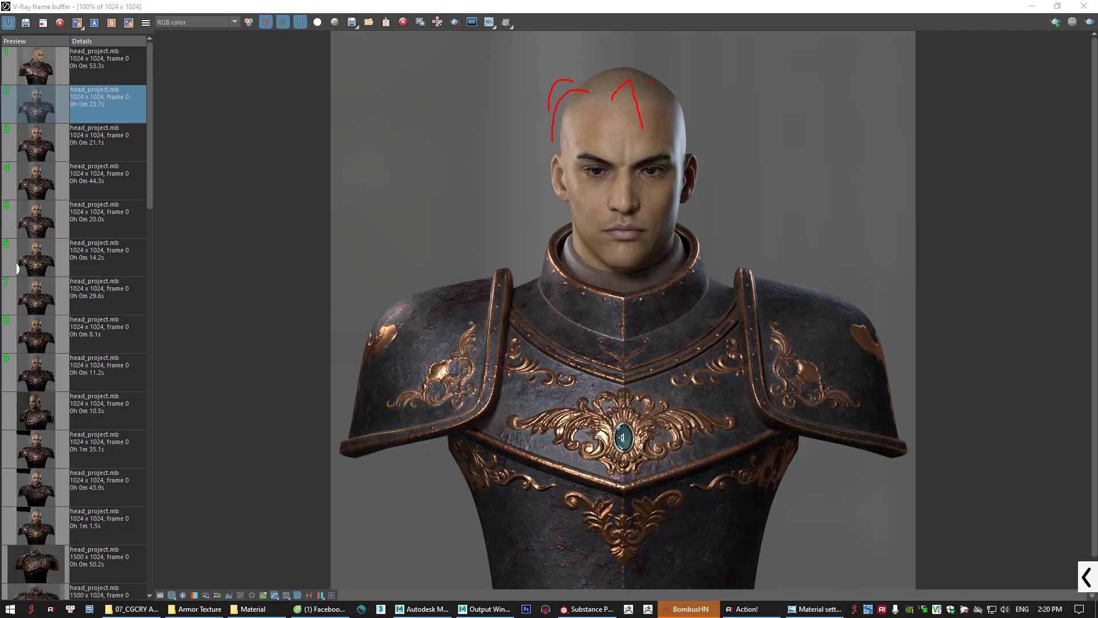
{"action": "left_click_drag", "start_coordinate": [578, 63], "coordinate": [613, 77]}
{"action": "left_click_drag", "start_coordinate": [670, 98], "coordinate": [707, 120]}
{"action": "mouse_move", "coordinate": [577, 62]}
{"action": "left_mouse_down"}
{"action": "mouse_move", "coordinate": [605, 70]}
{"action": "mouse_move", "coordinate": [551, 110]}
{"action": "left_mouse_up"}
{"action": "left_click_drag", "start_coordinate": [611, 75], "coordinate": [633, 53]}
{"action": "mouse_move", "coordinate": [639, 95]}
{"action": "left_mouse_down"}
{"action": "mouse_move", "coordinate": [650, 124]}
{"action": "mouse_move", "coordinate": [684, 121]}
{"action": "left_mouse_up"}
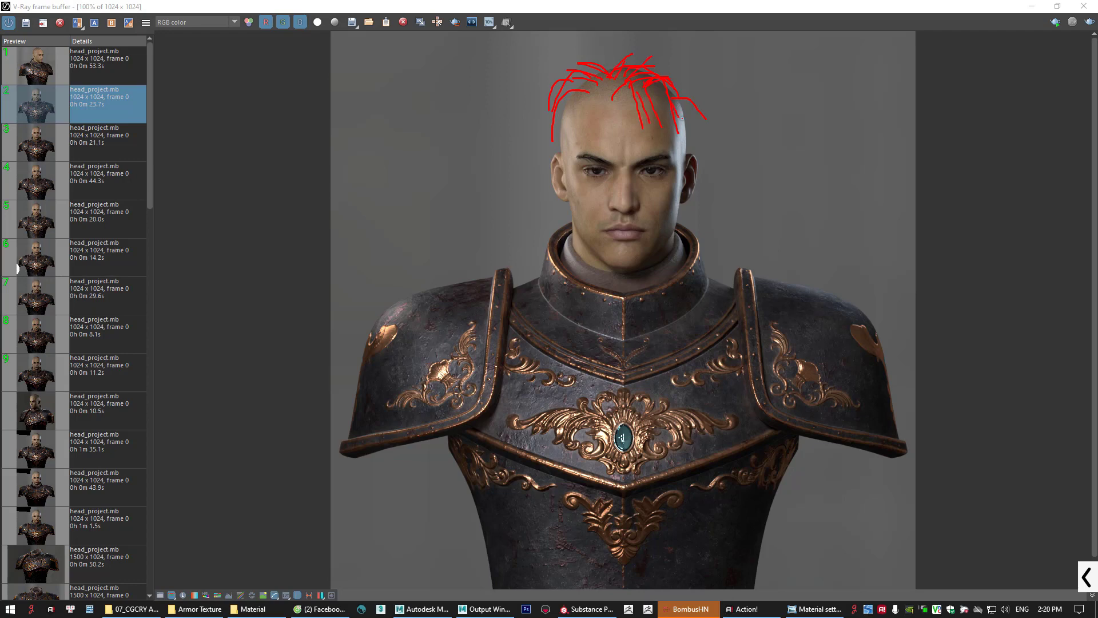